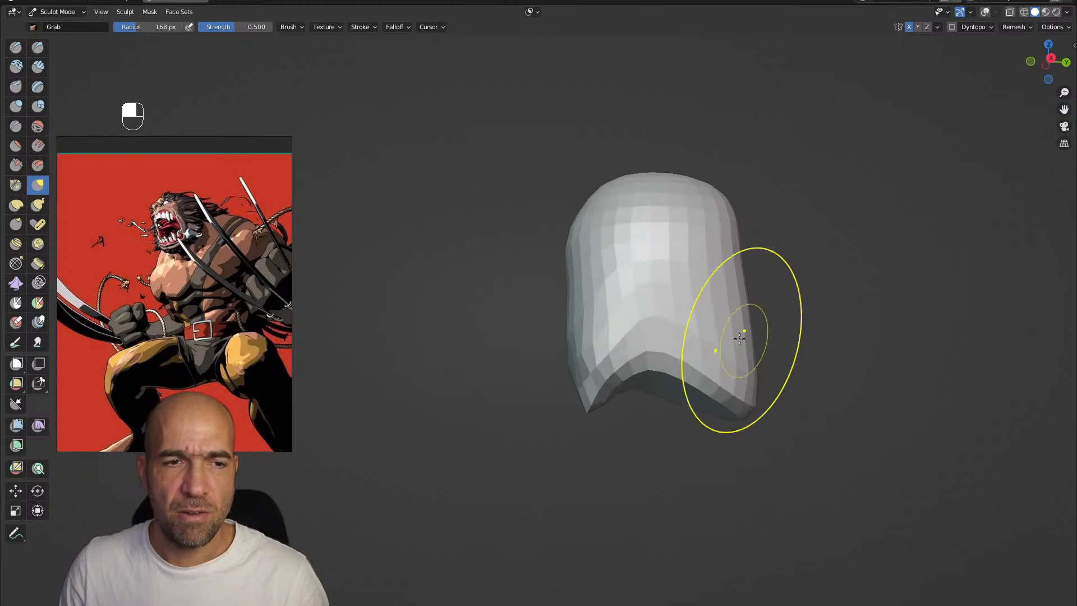
Pull the rounded block into a rough head with a neck and flared shoulders using symmetrical Grab strokes at 168 px radius
{"action": "left_click_drag", "start_coordinate": [807, 403], "coordinate": [840, 386]}
{"action": "mouse_move", "coordinate": [765, 396]}
{"action": "left_mouse_down", "text": "alt"}
{"action": "mouse_move", "coordinate": [757, 408]}
{"action": "mouse_move", "coordinate": [737, 405]}
{"action": "mouse_move", "coordinate": [764, 363]}
{"action": "left_mouse_up", "text": "alt"}
{"action": "left_click_drag", "start_coordinate": [773, 364], "coordinate": [738, 371], "text": "alt"}
{"action": "left_click_drag", "start_coordinate": [770, 314], "coordinate": [796, 284]}
{"action": "mouse_move", "coordinate": [791, 252]}
{"action": "left_mouse_down", "text": "alt"}
{"action": "mouse_move", "coordinate": [913, 241]}
{"action": "mouse_move", "coordinate": [735, 370]}
{"action": "left_mouse_up", "text": "alt"}
{"action": "mouse_move", "coordinate": [679, 403]}
{"action": "left_mouse_down", "text": "alt"}
{"action": "mouse_move", "coordinate": [681, 385]}
{"action": "mouse_move", "coordinate": [710, 418]}
{"action": "mouse_move", "coordinate": [672, 425]}
{"action": "mouse_move", "coordinate": [639, 387]}
{"action": "left_mouse_up", "text": "alt"}
{"action": "left_click_drag", "start_coordinate": [640, 387], "coordinate": [623, 380], "text": "alt"}
{"action": "mouse_move", "coordinate": [599, 234]}
{"action": "left_mouse_down"}
{"action": "mouse_move", "coordinate": [577, 247]}
{"action": "mouse_move", "coordinate": [627, 262]}
{"action": "mouse_move", "coordinate": [650, 375]}
{"action": "left_mouse_up"}
{"action": "left_click_drag", "start_coordinate": [622, 279], "coordinate": [600, 280], "text": "ctrl+alt"}
{"action": "left_click_drag", "start_coordinate": [600, 282], "coordinate": [636, 289], "text": "alt"}
Remesh the rough bust with a finer voxel size
{"action": "key", "text": "r"}
{"action": "left_click", "coordinate": [699, 325]}
{"action": "key", "text": "ctrl+r"}
Refine the bust's silhouette with the Grab brush, stretching the jaw, neck and shoulders from several sides
{"action": "left_click_drag", "start_coordinate": [690, 326], "coordinate": [606, 310], "text": "ctrl+alt"}
{"action": "mouse_move", "coordinate": [604, 412]}
{"action": "left_mouse_down", "text": "shift"}
{"action": "mouse_move", "coordinate": [656, 383]}
{"action": "mouse_move", "coordinate": [679, 409]}
{"action": "mouse_move", "coordinate": [654, 421]}
{"action": "left_mouse_up", "text": "shift"}
{"action": "key", "text": "g"}
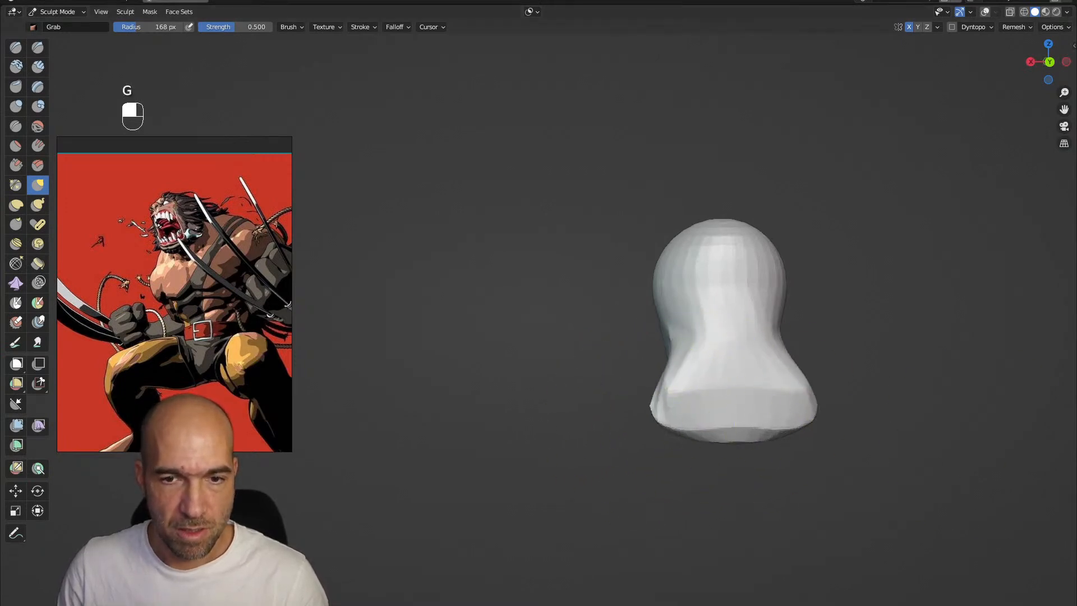
{"action": "mouse_move", "coordinate": [771, 416]}
{"action": "left_mouse_down", "text": "alt"}
{"action": "mouse_move", "coordinate": [706, 434]}
{"action": "mouse_move", "coordinate": [584, 423]}
{"action": "left_mouse_up", "text": "alt"}
{"action": "mouse_move", "coordinate": [665, 399]}
{"action": "left_mouse_down", "text": "alt"}
{"action": "mouse_move", "coordinate": [776, 392]}
{"action": "mouse_move", "coordinate": [724, 374]}
{"action": "mouse_move", "coordinate": [711, 273]}
{"action": "mouse_move", "coordinate": [702, 303]}
{"action": "left_mouse_up", "text": "alt"}
{"action": "left_click_drag", "start_coordinate": [701, 302], "coordinate": [758, 314], "text": "alt"}
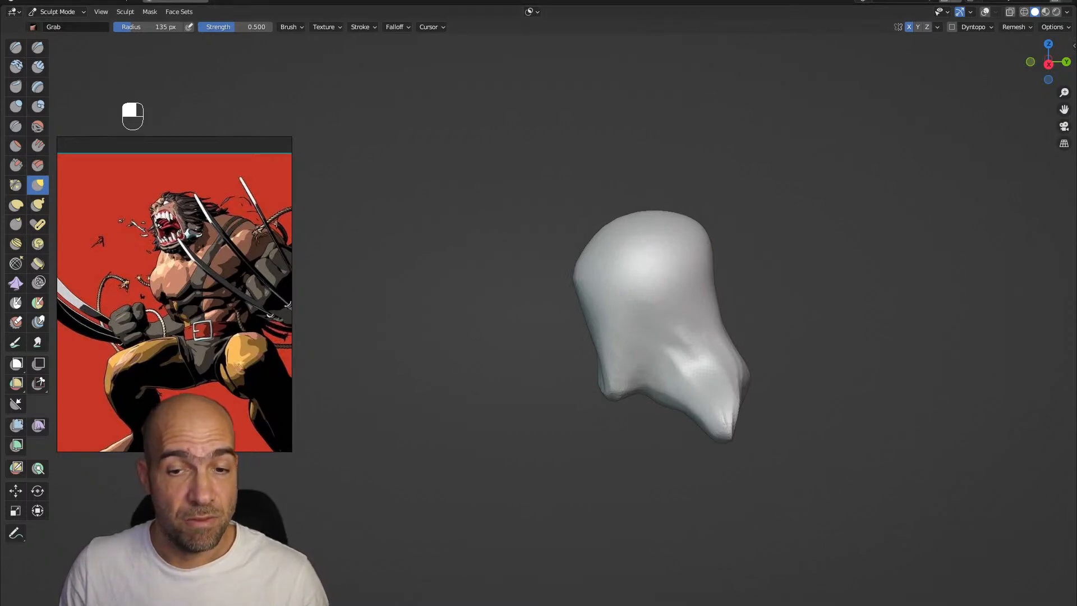
{"action": "left_click_drag", "start_coordinate": [800, 373], "coordinate": [757, 385], "text": "alt"}
{"action": "left_click_drag", "start_coordinate": [728, 440], "coordinate": [680, 496], "text": "shift"}
{"action": "left_click_drag", "start_coordinate": [663, 365], "coordinate": [676, 337], "text": "alt"}
Carve the eye sockets with a smaller Draw Sharp brush and build up the brows and nose with Clay Strips
{"action": "key", "text": "1"}
{"action": "key", "text": "bracketleft"}
{"action": "key", "text": "bracketleft"}
{"action": "key", "text": "bracketleft"}
{"action": "key", "text": "bracketleft"}
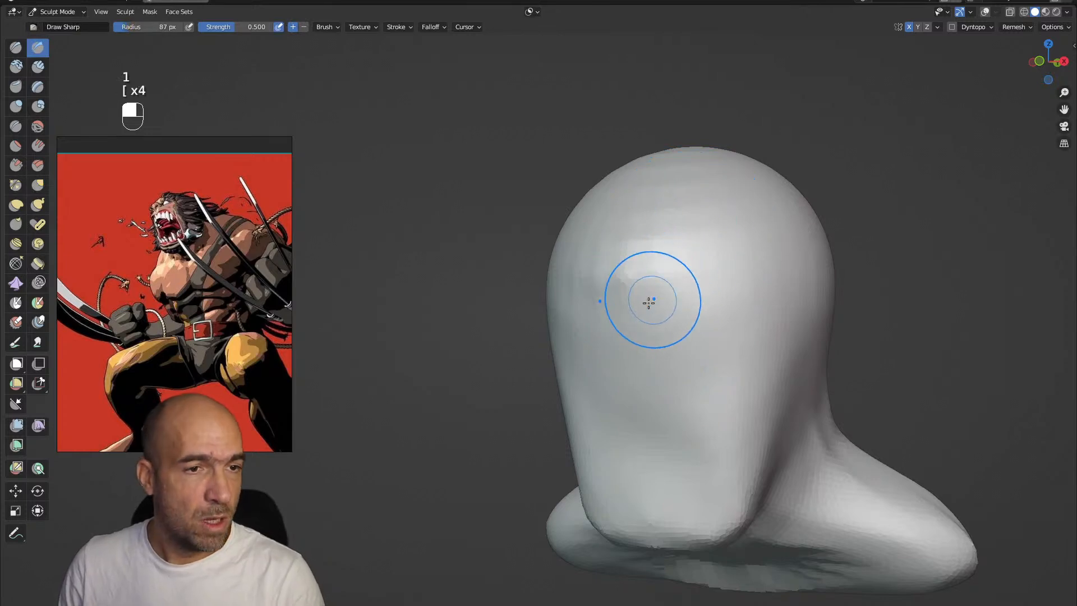
{"action": "mouse_move", "coordinate": [632, 228]}
{"action": "left_mouse_down"}
{"action": "mouse_move", "coordinate": [628, 276]}
{"action": "mouse_move", "coordinate": [673, 233]}
{"action": "mouse_move", "coordinate": [729, 229]}
{"action": "mouse_move", "coordinate": [700, 209]}
{"action": "mouse_move", "coordinate": [714, 228]}
{"action": "mouse_move", "coordinate": [683, 186]}
{"action": "left_mouse_up"}
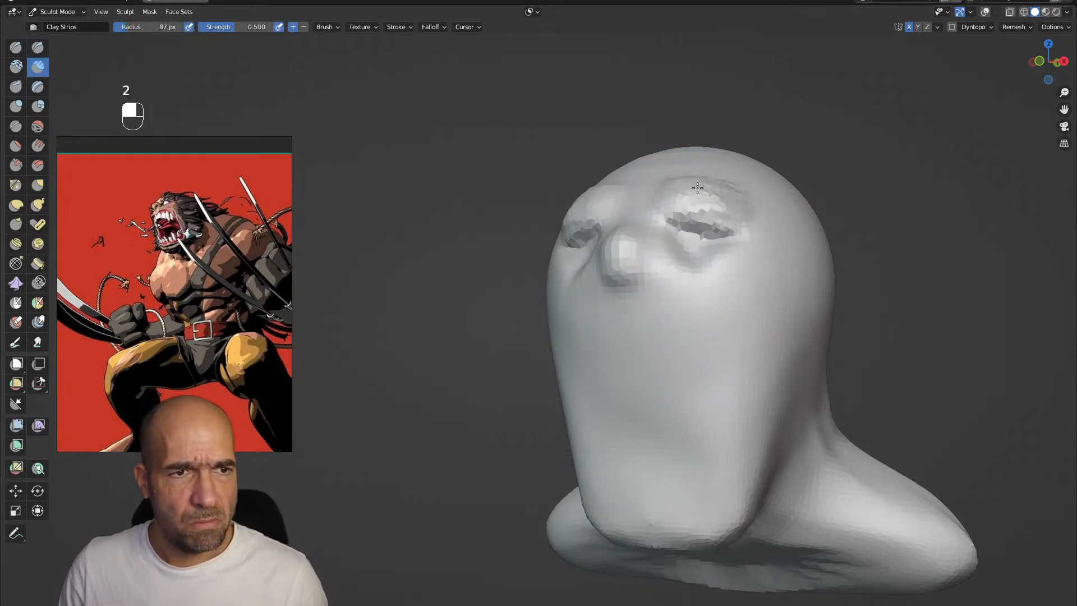
{"action": "left_click_drag", "start_coordinate": [629, 225], "coordinate": [673, 257]}
Carve a large, wide-open mouth cavity into the lower face with Draw Sharp
{"action": "key", "text": "1"}
{"action": "mouse_move", "coordinate": [645, 319]}
{"action": "left_mouse_down", "text": "ctrl"}
{"action": "mouse_move", "coordinate": [667, 315]}
{"action": "mouse_move", "coordinate": [650, 324]}
{"action": "mouse_move", "coordinate": [673, 296]}
{"action": "mouse_move", "coordinate": [732, 331]}
{"action": "mouse_move", "coordinate": [710, 332]}
{"action": "mouse_move", "coordinate": [688, 413]}
{"action": "left_mouse_up", "text": "ctrl"}
{"action": "mouse_move", "coordinate": [641, 354]}
{"action": "left_mouse_down", "text": "ctrl"}
{"action": "mouse_move", "coordinate": [623, 410]}
{"action": "mouse_move", "coordinate": [673, 426]}
{"action": "mouse_move", "coordinate": [695, 393]}
{"action": "mouse_move", "coordinate": [675, 356]}
{"action": "mouse_move", "coordinate": [697, 384]}
{"action": "mouse_move", "coordinate": [705, 435]}
{"action": "mouse_move", "coordinate": [709, 404]}
{"action": "mouse_move", "coordinate": [716, 414]}
{"action": "mouse_move", "coordinate": [661, 384]}
{"action": "mouse_move", "coordinate": [620, 389]}
{"action": "mouse_move", "coordinate": [648, 373]}
{"action": "left_mouse_up", "text": "ctrl"}
Adjust the side of the head around the cheek and eye with a 117 px Grab brush
{"action": "key", "text": "g"}
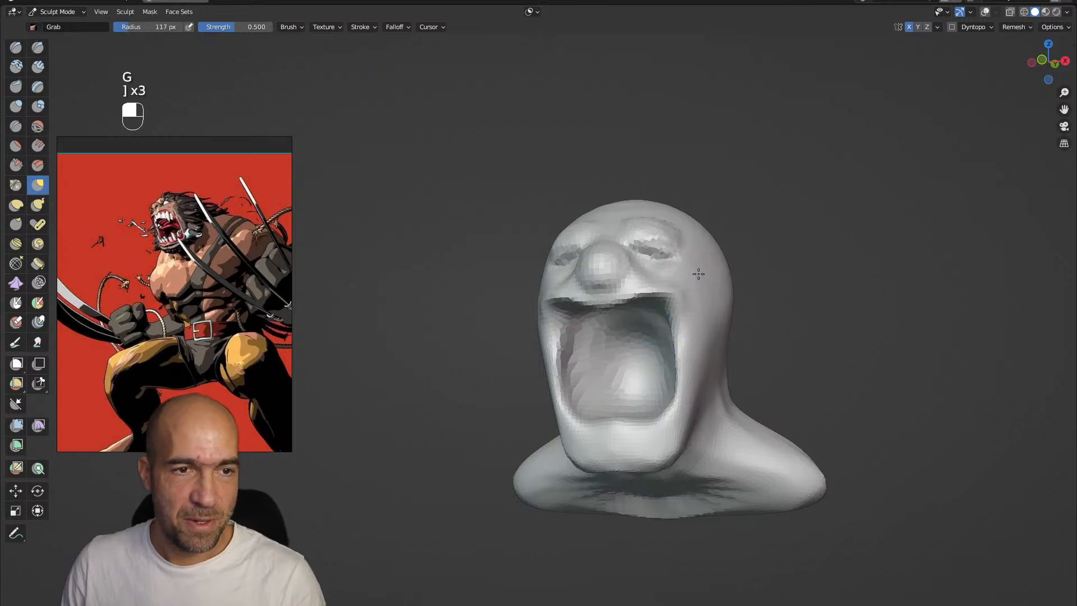
{"action": "left_click_drag", "start_coordinate": [713, 295], "coordinate": [720, 290]}
{"action": "left_click_drag", "start_coordinate": [720, 291], "coordinate": [769, 289], "text": "ctrl"}
{"action": "left_click_drag", "start_coordinate": [779, 284], "coordinate": [746, 308], "text": "alt"}
Build up the cheekbones with Clay Strips and cut deep creases above and below the eyes with Draw Sharp
{"action": "key", "text": "2"}
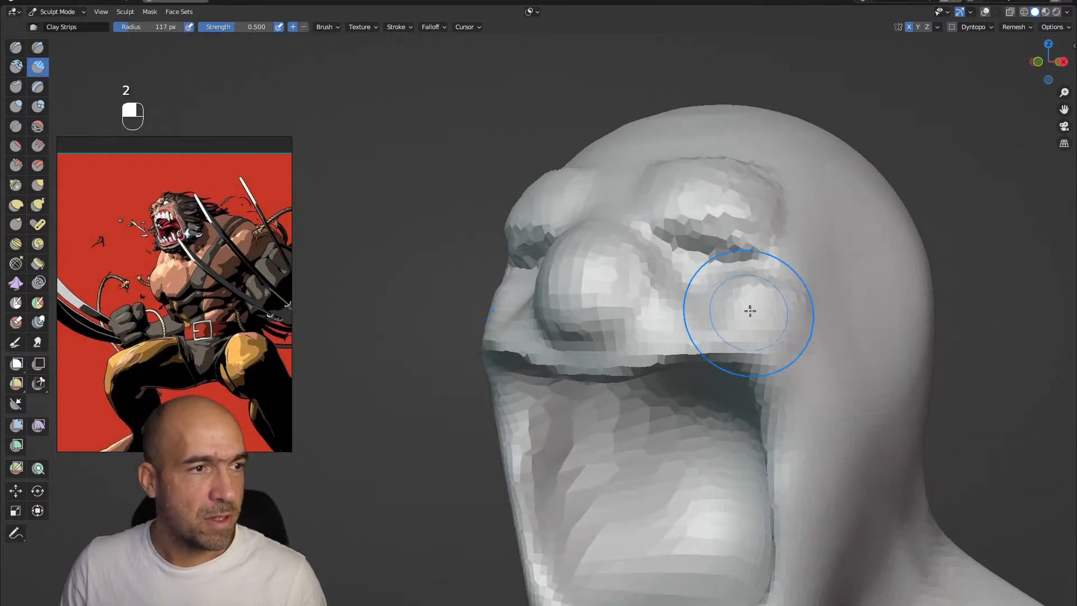
{"action": "key", "text": "1"}
{"action": "key", "text": "1"}
{"action": "mouse_move", "coordinate": [662, 237]}
{"action": "left_mouse_down", "text": "ctrl"}
{"action": "mouse_move", "coordinate": [767, 224]}
{"action": "mouse_move", "coordinate": [799, 237]}
{"action": "left_mouse_up", "text": "ctrl"}
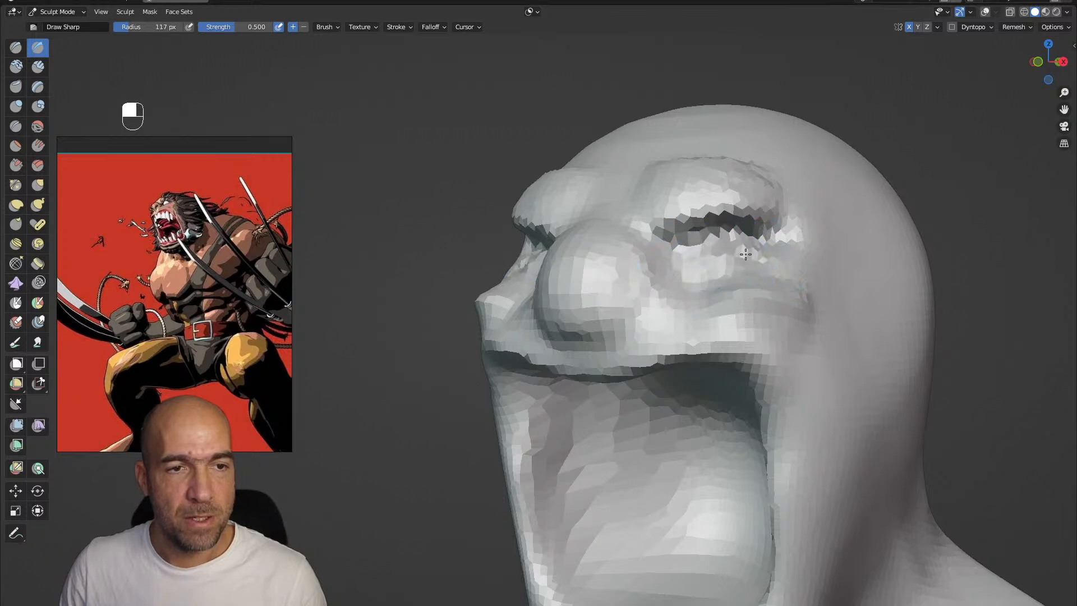
{"action": "left_click_drag", "start_coordinate": [691, 283], "coordinate": [779, 287], "text": "ctrl"}
Carve the nostrils and the creases around the nose wings with Draw Sharp
{"action": "left_click_drag", "start_coordinate": [657, 269], "coordinate": [653, 292], "text": "ctrl"}
{"action": "mouse_move", "coordinate": [584, 335]}
{"action": "left_mouse_down", "text": "ctrl"}
{"action": "mouse_move", "coordinate": [644, 293]}
{"action": "mouse_move", "coordinate": [650, 272]}
{"action": "left_mouse_up", "text": "ctrl"}
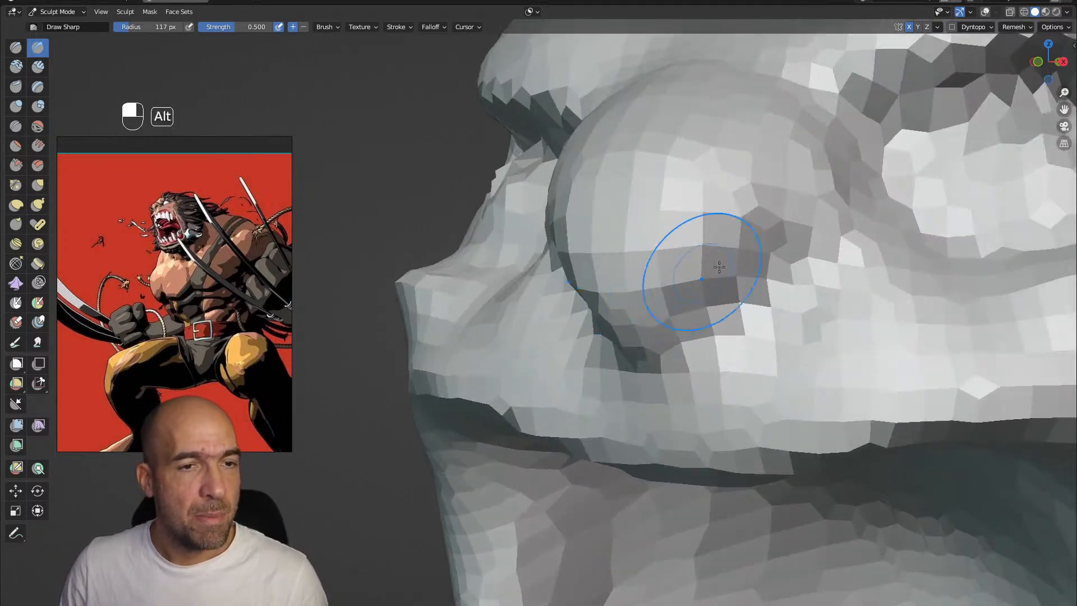
{"action": "left_click_drag", "start_coordinate": [802, 166], "coordinate": [713, 267], "text": "alt+shift"}
{"action": "mouse_move", "coordinate": [646, 375]}
{"action": "left_mouse_down"}
{"action": "mouse_move", "coordinate": [675, 381]}
{"action": "mouse_move", "coordinate": [741, 315]}
{"action": "left_mouse_up"}
{"action": "mouse_move", "coordinate": [753, 373]}
{"action": "left_mouse_down", "text": "ctrl"}
{"action": "mouse_move", "coordinate": [728, 409]}
{"action": "mouse_move", "coordinate": [582, 480]}
{"action": "left_mouse_up", "text": "ctrl"}
{"action": "mouse_move", "coordinate": [592, 435]}
{"action": "left_mouse_down", "text": "ctrl+alt"}
{"action": "mouse_move", "coordinate": [606, 454]}
{"action": "mouse_move", "coordinate": [625, 416]}
{"action": "mouse_move", "coordinate": [616, 385]}
{"action": "left_mouse_up", "text": "ctrl+alt"}
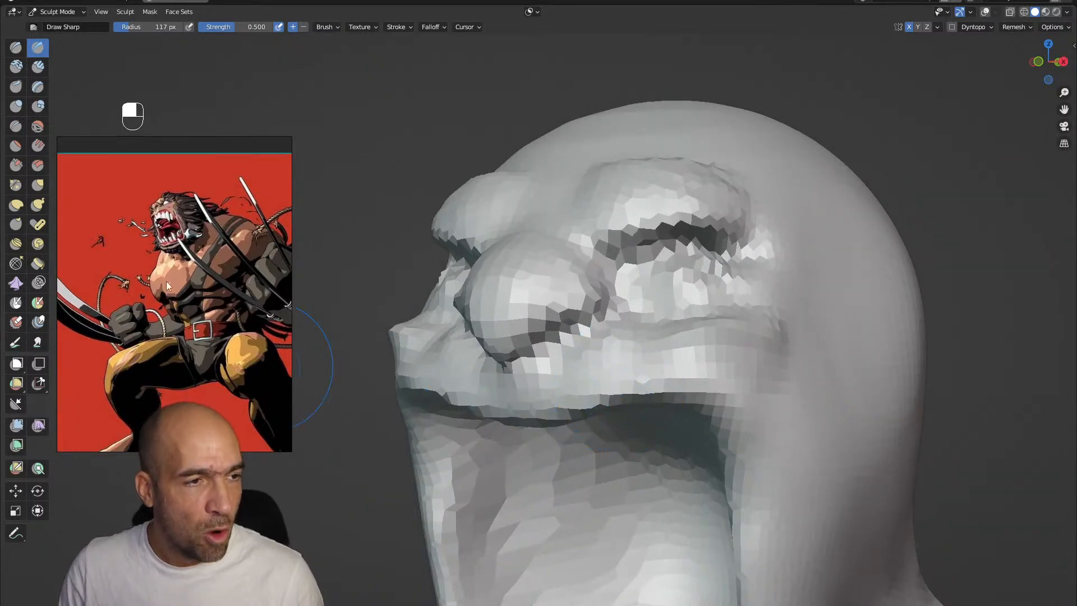
Reposition the nose and the surrounding face forms with the Grab brush
{"action": "left_click_drag", "start_coordinate": [553, 345], "coordinate": [490, 283], "text": "alt"}
{"action": "key", "text": "g"}
{"action": "left_click_drag", "start_coordinate": [497, 331], "coordinate": [502, 344]}
{"action": "mouse_move", "coordinate": [528, 252]}
{"action": "left_mouse_down"}
{"action": "mouse_move", "coordinate": [589, 219]}
{"action": "mouse_move", "coordinate": [579, 228]}
{"action": "mouse_move", "coordinate": [684, 263]}
{"action": "mouse_move", "coordinate": [655, 331]}
{"action": "left_mouse_up"}
{"action": "left_click_drag", "start_coordinate": [677, 421], "coordinate": [659, 355], "text": "alt+shift"}
Shape the mouth rim and the folds running down beside the mouth with Draw Sharp
{"action": "key", "text": "1"}
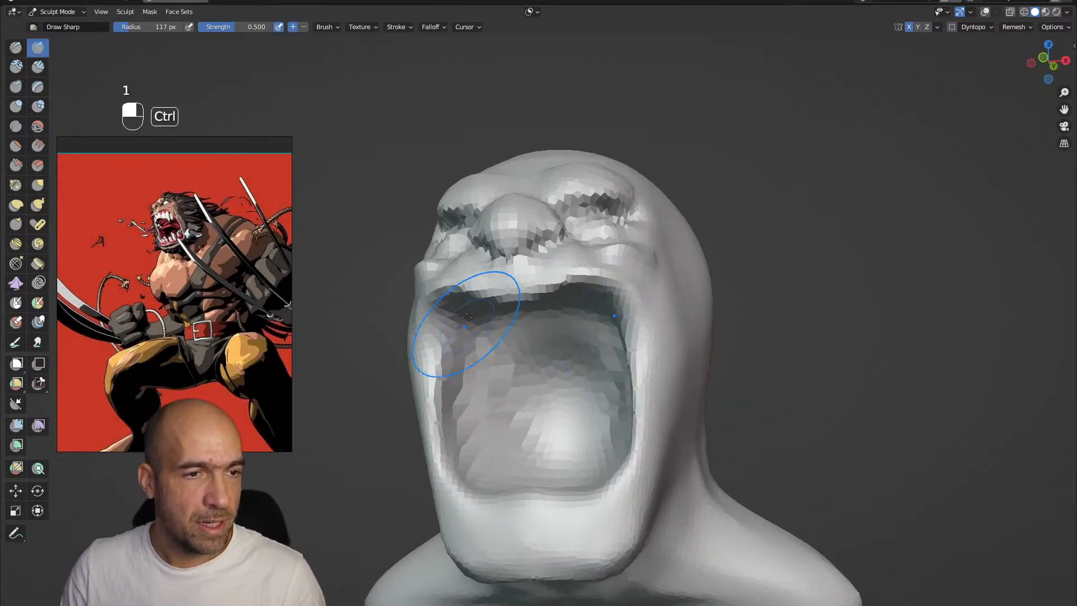
{"action": "left_click_drag", "start_coordinate": [467, 324], "coordinate": [466, 443], "text": "ctrl"}
{"action": "left_click_drag", "start_coordinate": [440, 342], "coordinate": [430, 385]}
{"action": "mouse_move", "coordinate": [645, 309]}
{"action": "left_mouse_down", "text": "alt"}
{"action": "mouse_move", "coordinate": [611, 303]}
{"action": "mouse_move", "coordinate": [650, 363]}
{"action": "mouse_move", "coordinate": [633, 364]}
{"action": "left_mouse_up", "text": "alt"}
Reshape the open mouth, cheeks and lower jaw with the Grab brush
{"action": "key", "text": "g"}
{"action": "left_click_drag", "start_coordinate": [607, 320], "coordinate": [607, 304], "text": "alt"}
{"action": "left_click_drag", "start_coordinate": [607, 305], "coordinate": [583, 255], "text": "alt"}
{"action": "mouse_move", "coordinate": [577, 287]}
{"action": "left_mouse_down"}
{"action": "mouse_move", "coordinate": [606, 313]}
{"action": "mouse_move", "coordinate": [642, 409]}
{"action": "left_mouse_up"}
{"action": "left_click_drag", "start_coordinate": [642, 410], "coordinate": [624, 364], "text": "alt+shift"}
{"action": "left_click_drag", "start_coordinate": [597, 342], "coordinate": [614, 341]}
{"action": "left_click_drag", "start_coordinate": [612, 428], "coordinate": [613, 452], "text": "alt+shift"}
Work on the lower lip with Draw Sharp and enlarge the reference picture around the screaming head
{"action": "key", "text": "1"}
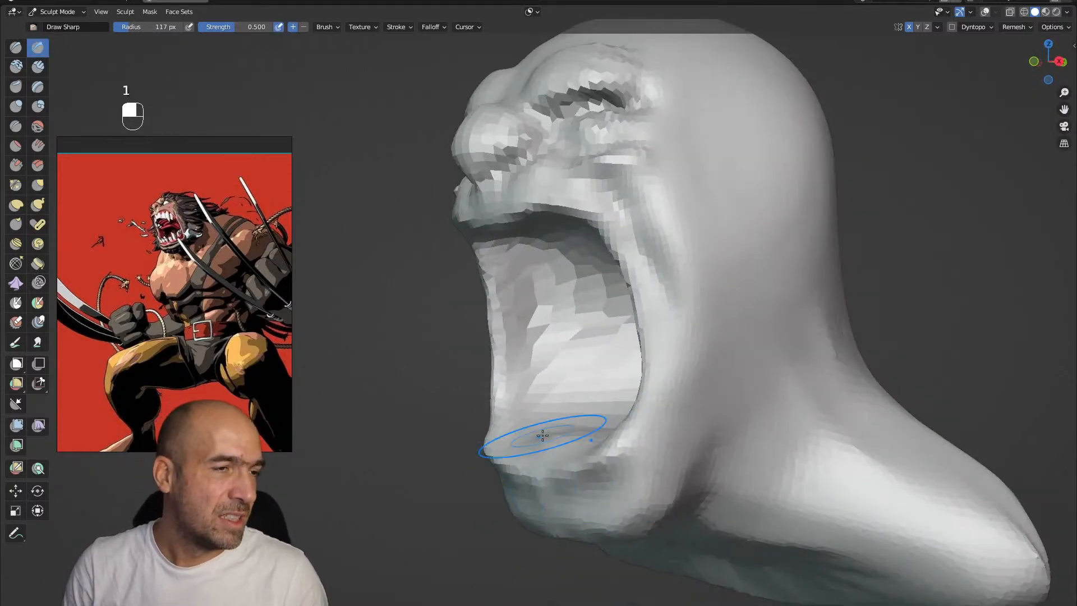
{"action": "scroll", "coordinate": [153, 252], "scroll_direction": "up", "scroll_amount": 4}
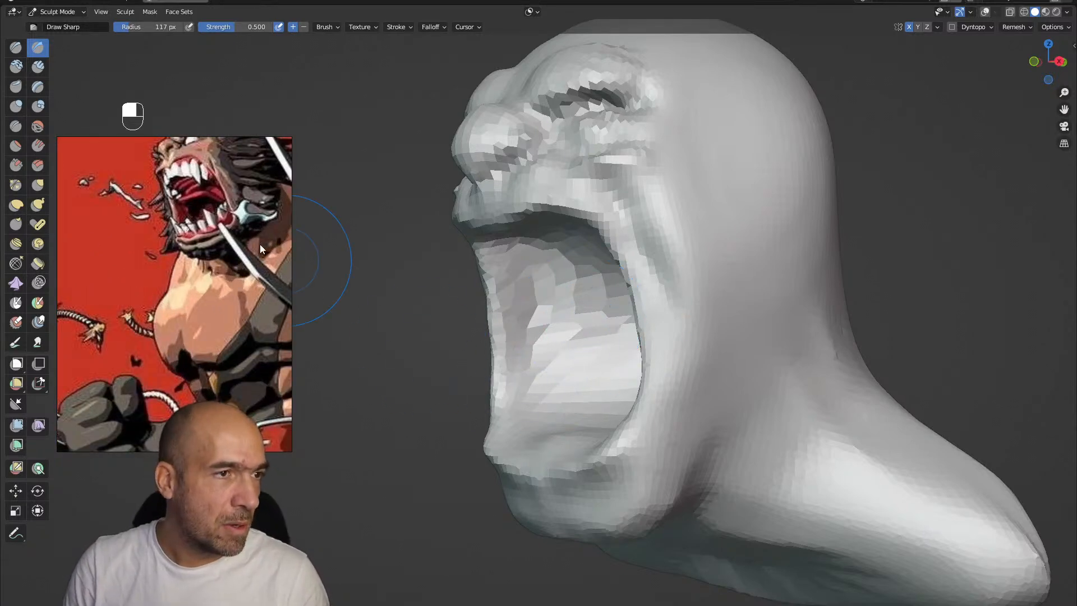
{"action": "left_click_drag", "start_coordinate": [261, 247], "coordinate": [221, 285]}
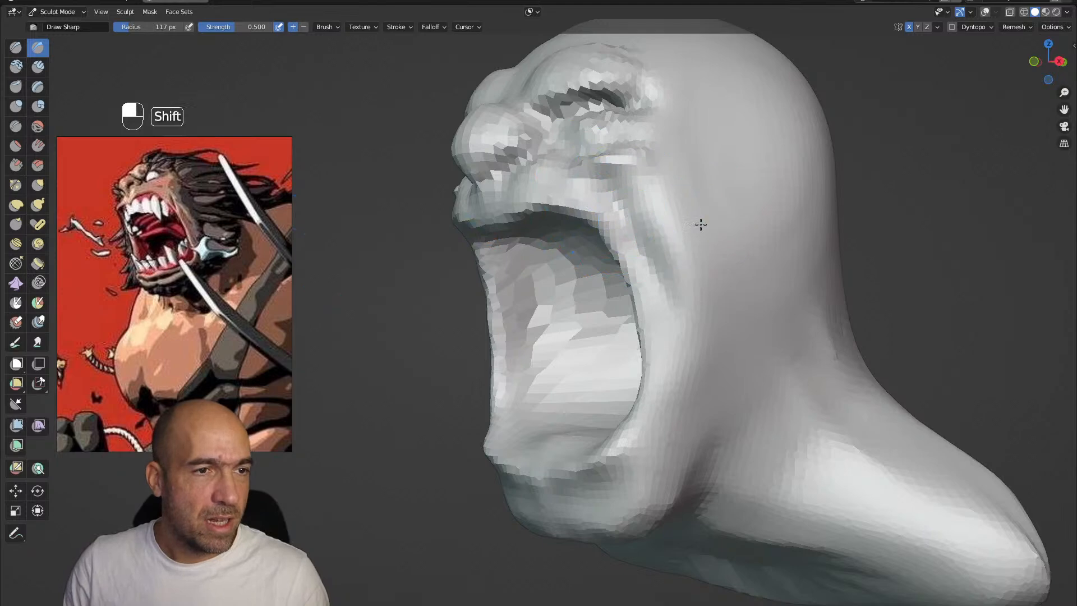
{"action": "left_click_drag", "start_coordinate": [704, 217], "coordinate": [644, 259], "text": "alt"}
{"action": "mouse_move", "coordinate": [460, 392]}
{"action": "left_mouse_down", "text": "ctrl"}
{"action": "mouse_move", "coordinate": [481, 493]}
{"action": "mouse_move", "coordinate": [462, 498]}
{"action": "mouse_move", "coordinate": [474, 555]}
{"action": "left_mouse_up", "text": "ctrl"}
{"action": "mouse_move", "coordinate": [555, 353]}
{"action": "left_mouse_down", "text": "ctrl+alt"}
{"action": "mouse_move", "coordinate": [565, 427]}
{"action": "mouse_move", "coordinate": [532, 426]}
{"action": "mouse_move", "coordinate": [554, 469]}
{"action": "left_mouse_up", "text": "ctrl+alt"}
{"action": "left_click_drag", "start_coordinate": [554, 457], "coordinate": [586, 447], "text": "alt"}
Adjust the corner of the mouth and the jawline with the Grab brush at 84 px radius
{"action": "key", "text": "g"}
{"action": "key", "text": "bracketleft"}
{"action": "key", "text": "bracketleft"}
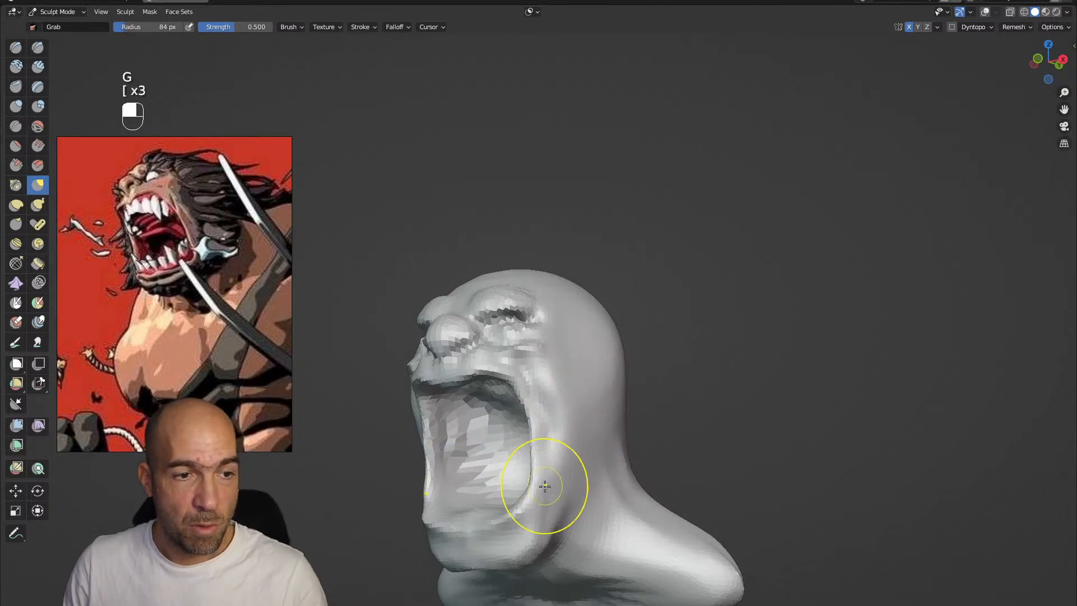
{"action": "mouse_move", "coordinate": [549, 494]}
{"action": "left_mouse_down", "text": "alt+shift"}
{"action": "mouse_move", "coordinate": [547, 410]}
{"action": "mouse_move", "coordinate": [537, 443]}
{"action": "mouse_move", "coordinate": [496, 401]}
{"action": "left_mouse_up", "text": "alt+shift"}
{"action": "left_click_drag", "start_coordinate": [496, 449], "coordinate": [490, 387], "text": "ctrl+alt"}
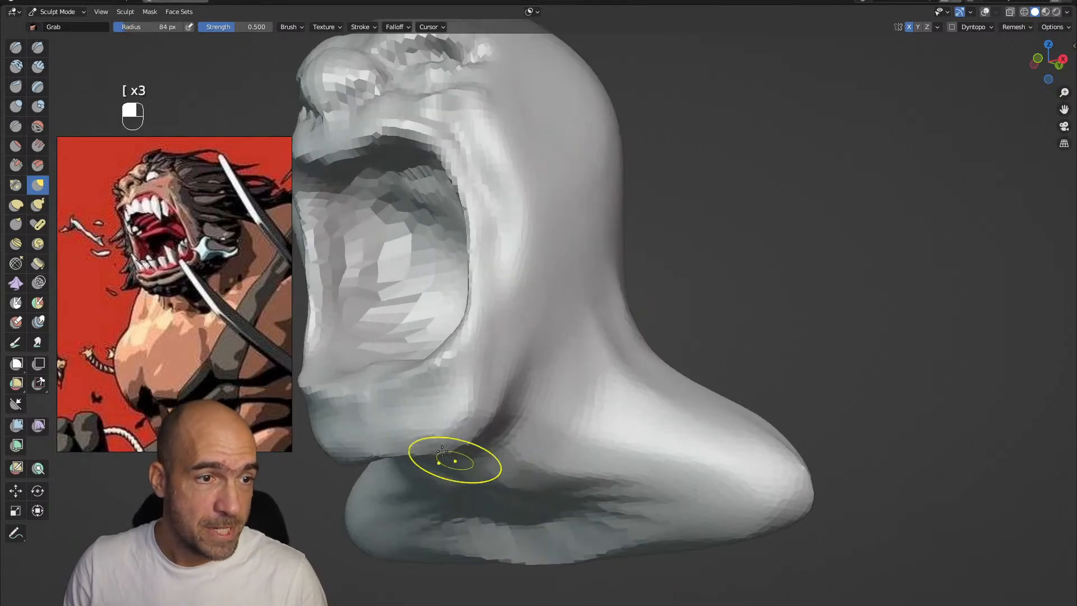
Cut a groove below the lower lip with Draw Sharp to separate the lip from the chin
{"action": "key", "text": "1"}
{"action": "mouse_move", "coordinate": [413, 381]}
{"action": "left_mouse_down"}
{"action": "mouse_move", "coordinate": [469, 322]}
{"action": "mouse_move", "coordinate": [452, 380]}
{"action": "left_mouse_up"}
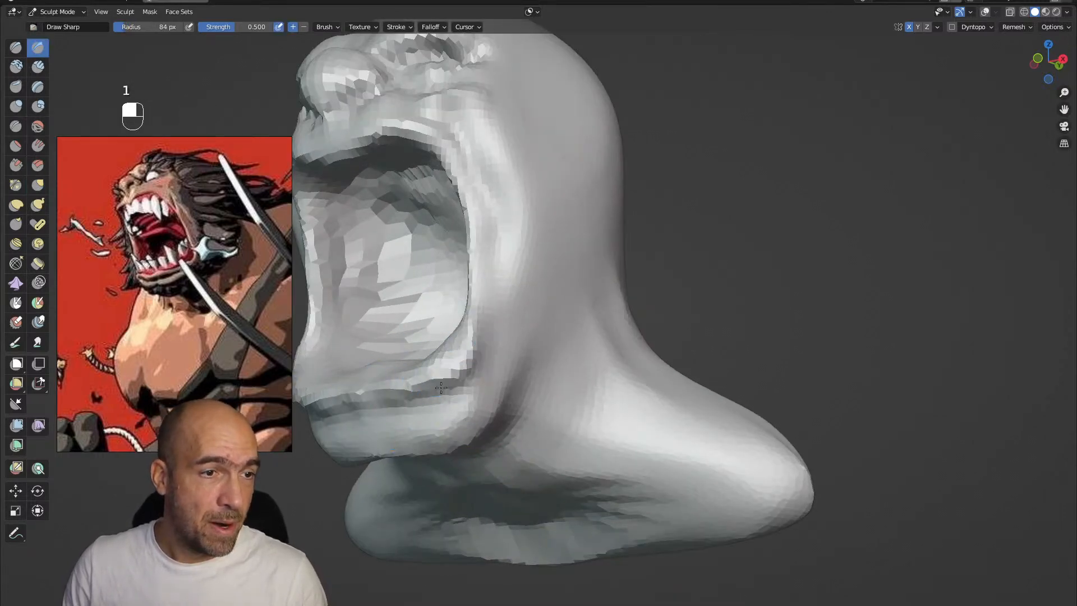
{"action": "mouse_move", "coordinate": [429, 328]}
{"action": "left_mouse_down", "text": "alt+shift"}
{"action": "mouse_move", "coordinate": [476, 342]}
{"action": "mouse_move", "coordinate": [487, 386]}
{"action": "left_mouse_up", "text": "alt+shift"}
{"action": "left_click_drag", "start_coordinate": [491, 373], "coordinate": [449, 365], "text": "alt"}
Push the cheek and the side of the mouth into shape with a 126 px Grab brush
{"action": "key", "text": "g"}
{"action": "key", "text": "bracketright"}
{"action": "key", "text": "bracketright"}
{"action": "key", "text": "bracketright"}
{"action": "key", "text": "bracketright"}
{"action": "mouse_move", "coordinate": [526, 352]}
{"action": "left_mouse_down", "text": "ctrl+alt"}
{"action": "mouse_move", "coordinate": [531, 325]}
{"action": "mouse_move", "coordinate": [539, 352]}
{"action": "mouse_move", "coordinate": [548, 321]}
{"action": "left_mouse_up", "text": "ctrl+alt"}
{"action": "left_click_drag", "start_coordinate": [534, 329], "coordinate": [562, 299], "text": "alt"}
{"action": "mouse_move", "coordinate": [561, 322]}
{"action": "left_mouse_down", "text": "alt"}
{"action": "mouse_move", "coordinate": [584, 298]}
{"action": "mouse_move", "coordinate": [570, 264]}
{"action": "left_mouse_up", "text": "alt"}
Sculpt the cheekbone and the hollow along the side of the face using Clay Strips and an 81 px Draw Sharp brush
{"action": "key", "text": "2"}
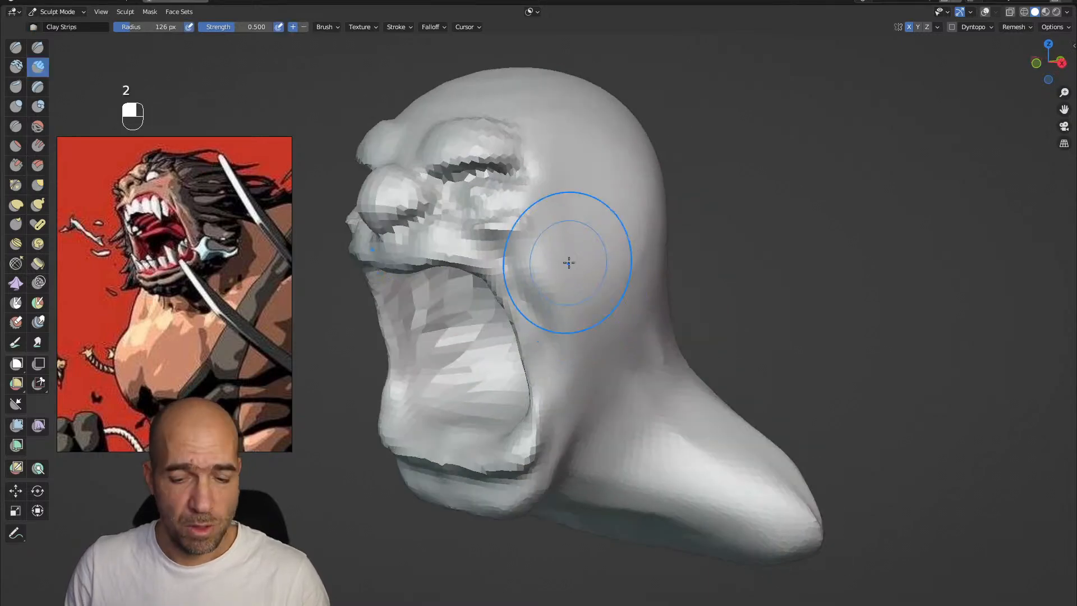
{"action": "key", "text": "bracketleft"}
{"action": "key", "text": "bracketleft"}
{"action": "key", "text": "bracketleft"}
{"action": "key", "text": "bracketleft"}
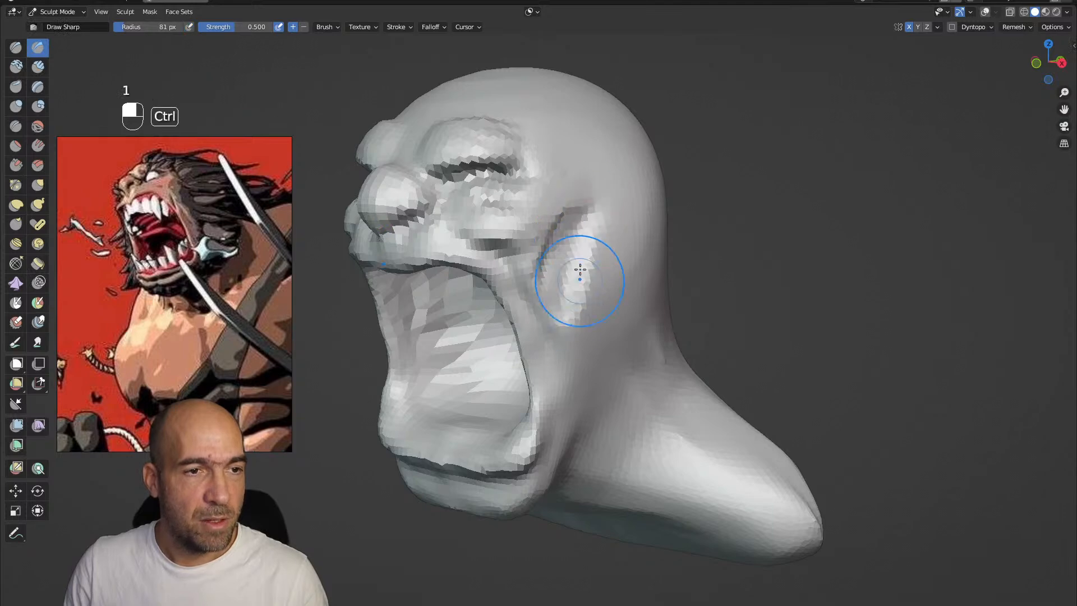
{"action": "left_click_drag", "start_coordinate": [567, 330], "coordinate": [564, 355], "text": "ctrl+alt"}
{"action": "left_click_drag", "start_coordinate": [527, 314], "coordinate": [572, 321], "text": "alt"}
{"action": "mouse_move", "coordinate": [527, 292]}
{"action": "left_mouse_down", "text": "alt+shift"}
{"action": "mouse_move", "coordinate": [529, 332]}
{"action": "mouse_move", "coordinate": [527, 286]}
{"action": "mouse_move", "coordinate": [515, 247]}
{"action": "mouse_move", "coordinate": [502, 246]}
{"action": "left_mouse_up", "text": "alt+shift"}
{"action": "mouse_move", "coordinate": [535, 239]}
{"action": "left_mouse_down", "text": "alt+shift"}
{"action": "mouse_move", "coordinate": [469, 271]}
{"action": "mouse_move", "coordinate": [536, 273]}
{"action": "left_mouse_up", "text": "alt+shift"}
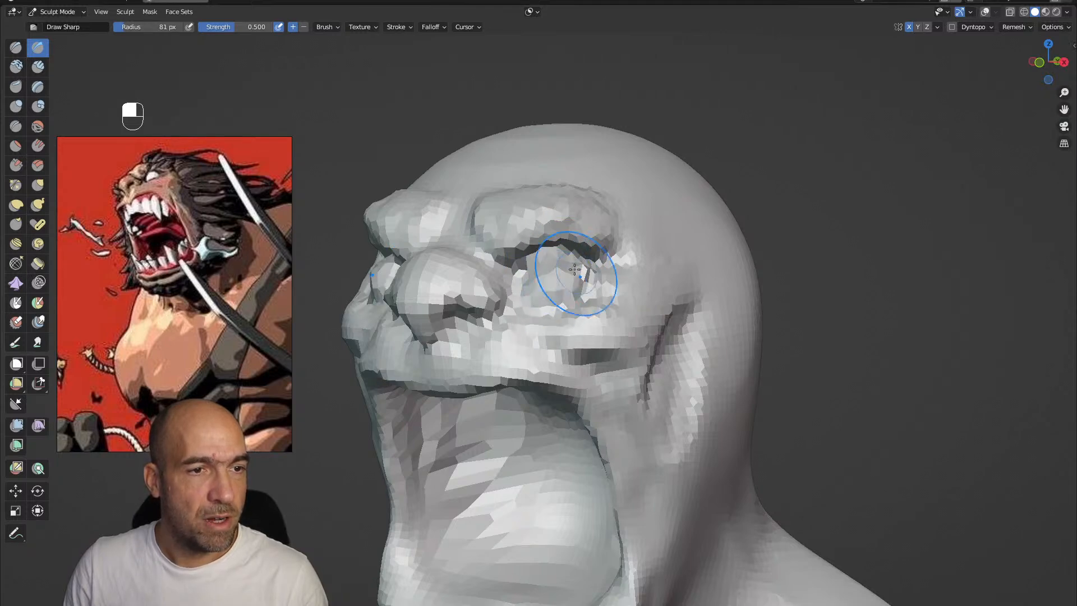
Define the eyeball and lids inside the socket with Draw Sharp, and adjust the upper lip area with Grab
{"action": "left_click_drag", "start_coordinate": [584, 280], "coordinate": [586, 287], "text": "ctrl"}
{"action": "left_click_drag", "start_coordinate": [583, 283], "coordinate": [567, 303], "text": "ctrl+alt"}
{"action": "mouse_move", "coordinate": [539, 297]}
{"action": "left_mouse_down", "text": "alt"}
{"action": "mouse_move", "coordinate": [568, 305]}
{"action": "mouse_move", "coordinate": [505, 300]}
{"action": "mouse_move", "coordinate": [628, 375]}
{"action": "mouse_move", "coordinate": [632, 323]}
{"action": "mouse_move", "coordinate": [651, 359]}
{"action": "left_mouse_up", "text": "alt"}
{"action": "key", "text": "g"}
{"action": "mouse_move", "coordinate": [651, 359]}
{"action": "left_mouse_down", "text": "ctrl+alt"}
{"action": "mouse_move", "coordinate": [658, 334]}
{"action": "mouse_move", "coordinate": [687, 342]}
{"action": "mouse_move", "coordinate": [666, 401]}
{"action": "mouse_move", "coordinate": [549, 357]}
{"action": "mouse_move", "coordinate": [561, 353]}
{"action": "left_mouse_up", "text": "ctrl+alt"}
{"action": "mouse_move", "coordinate": [551, 293]}
{"action": "left_mouse_down", "text": "alt"}
{"action": "mouse_move", "coordinate": [593, 252]}
{"action": "mouse_move", "coordinate": [591, 267]}
{"action": "mouse_move", "coordinate": [550, 232]}
{"action": "mouse_move", "coordinate": [538, 265]}
{"action": "mouse_move", "coordinate": [542, 248]}
{"action": "left_mouse_up", "text": "alt"}
Define the inner edge of the upper lip with a 100 px Draw Sharp brush
{"action": "key", "text": "1"}
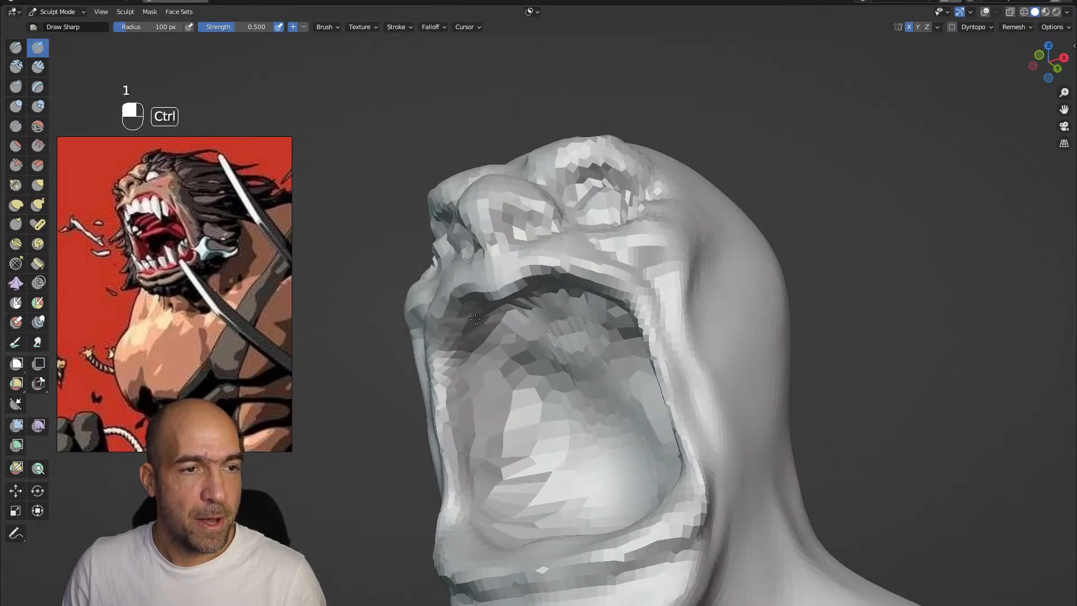
{"action": "left_click_drag", "start_coordinate": [465, 323], "coordinate": [527, 368], "text": "alt"}
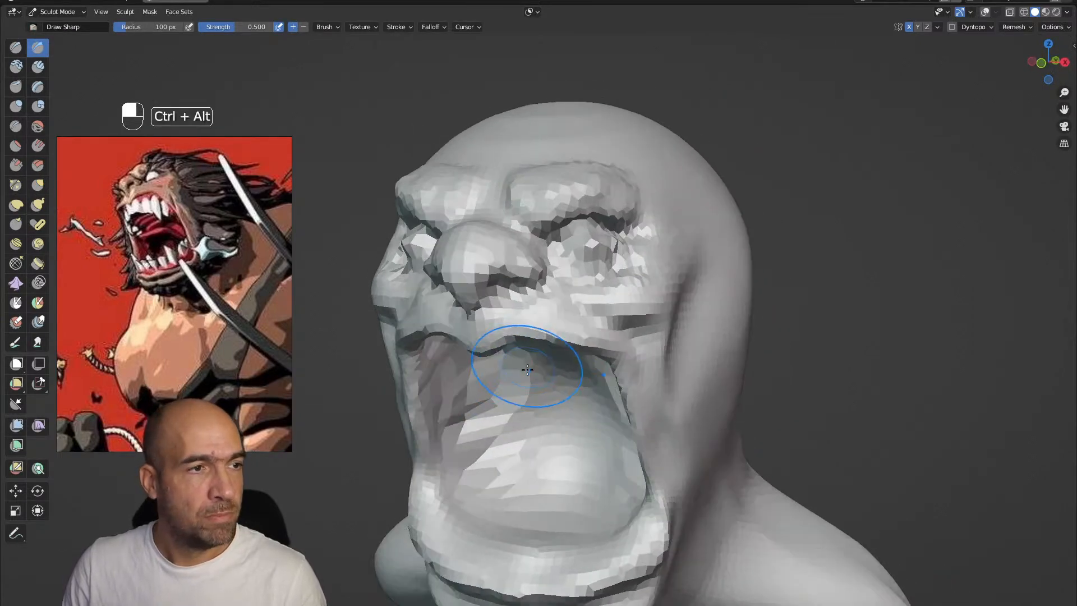
{"action": "left_click_drag", "start_coordinate": [472, 349], "coordinate": [411, 346], "text": "alt"}
{"action": "mouse_move", "coordinate": [362, 444]}
{"action": "left_mouse_down", "text": "alt"}
{"action": "mouse_move", "coordinate": [400, 338]}
{"action": "mouse_move", "coordinate": [400, 322]}
{"action": "mouse_move", "coordinate": [395, 329]}
{"action": "mouse_move", "coordinate": [377, 303]}
{"action": "mouse_move", "coordinate": [441, 320]}
{"action": "mouse_move", "coordinate": [424, 343]}
{"action": "left_mouse_up", "text": "alt"}
Adjust the profile of the mouth opening and lips with Grab, and sharpen the lip edge with Draw Sharp
{"action": "key", "text": "g"}
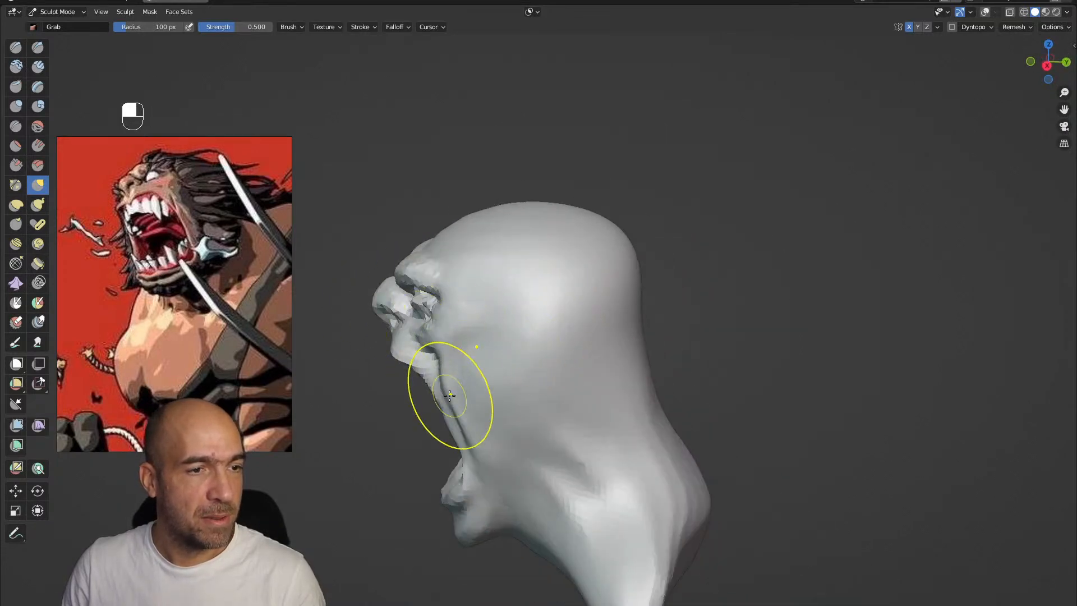
{"action": "mouse_move", "coordinate": [472, 431]}
{"action": "left_mouse_down", "text": "alt+shift"}
{"action": "mouse_move", "coordinate": [486, 456]}
{"action": "mouse_move", "coordinate": [616, 415]}
{"action": "mouse_move", "coordinate": [605, 376]}
{"action": "mouse_move", "coordinate": [622, 362]}
{"action": "mouse_move", "coordinate": [673, 358]}
{"action": "mouse_move", "coordinate": [663, 346]}
{"action": "mouse_move", "coordinate": [609, 348]}
{"action": "mouse_move", "coordinate": [634, 343]}
{"action": "mouse_move", "coordinate": [620, 385]}
{"action": "mouse_move", "coordinate": [619, 337]}
{"action": "left_mouse_up", "text": "alt+shift"}
{"action": "mouse_move", "coordinate": [619, 337]}
{"action": "left_mouse_down", "text": "ctrl+alt"}
{"action": "mouse_move", "coordinate": [616, 305]}
{"action": "mouse_move", "coordinate": [613, 318]}
{"action": "left_mouse_up", "text": "ctrl+alt"}
{"action": "mouse_move", "coordinate": [505, 468]}
{"action": "left_mouse_down", "text": "ctrl+alt"}
{"action": "mouse_move", "coordinate": [504, 428]}
{"action": "mouse_move", "coordinate": [459, 392]}
{"action": "mouse_move", "coordinate": [443, 358]}
{"action": "mouse_move", "coordinate": [507, 350]}
{"action": "mouse_move", "coordinate": [520, 360]}
{"action": "mouse_move", "coordinate": [537, 341]}
{"action": "mouse_move", "coordinate": [540, 358]}
{"action": "mouse_move", "coordinate": [526, 367]}
{"action": "left_mouse_up", "text": "ctrl+alt"}
{"action": "key", "text": "1"}
{"action": "mouse_move", "coordinate": [505, 331]}
{"action": "left_mouse_down", "text": "alt+shift"}
{"action": "mouse_move", "coordinate": [566, 359]}
{"action": "mouse_move", "coordinate": [583, 347]}
{"action": "left_mouse_up", "text": "alt+shift"}
Switch to Object Mode and add a cylinder mesh as the base for the teeth
{"action": "key", "text": "Tab"}
{"action": "key", "text": "ctrl+Tab"}
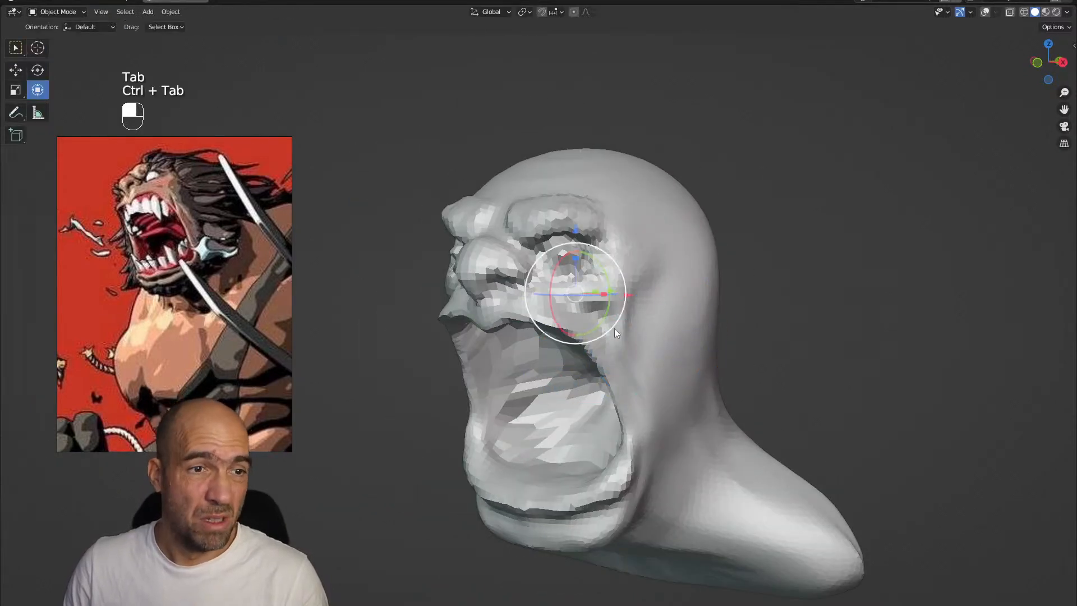
{"action": "key", "text": "shift+a"}
{"action": "mouse_move", "coordinate": [630, 323]}
{"action": "left_click", "coordinate": [682, 382]}
Turn on the viewport overlays, flatten the cylinder along Z in Edit Mode and lower it to mouth height
{"action": "key", "text": "Tab"}
{"action": "left_click_drag", "start_coordinate": [640, 297], "coordinate": [631, 318], "text": "ctrl+alt"}
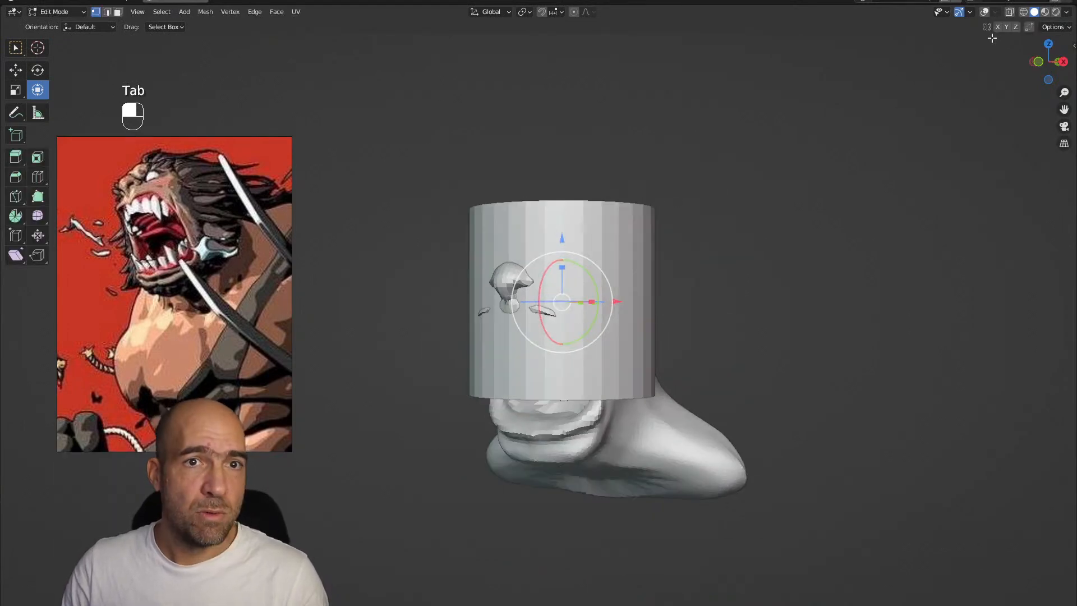
{"action": "left_click", "coordinate": [985, 13]}
{"action": "key", "text": "s"}
{"action": "key", "text": "z"}
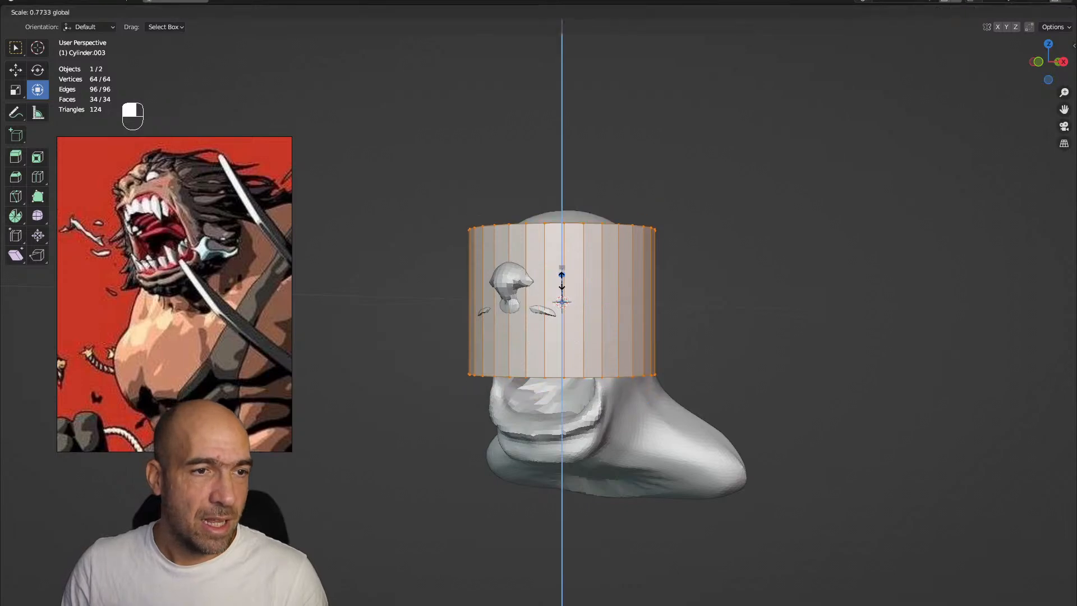
{"action": "left_click", "coordinate": [566, 248]}
{"action": "left_click_drag", "start_coordinate": [562, 272], "coordinate": [563, 273]}
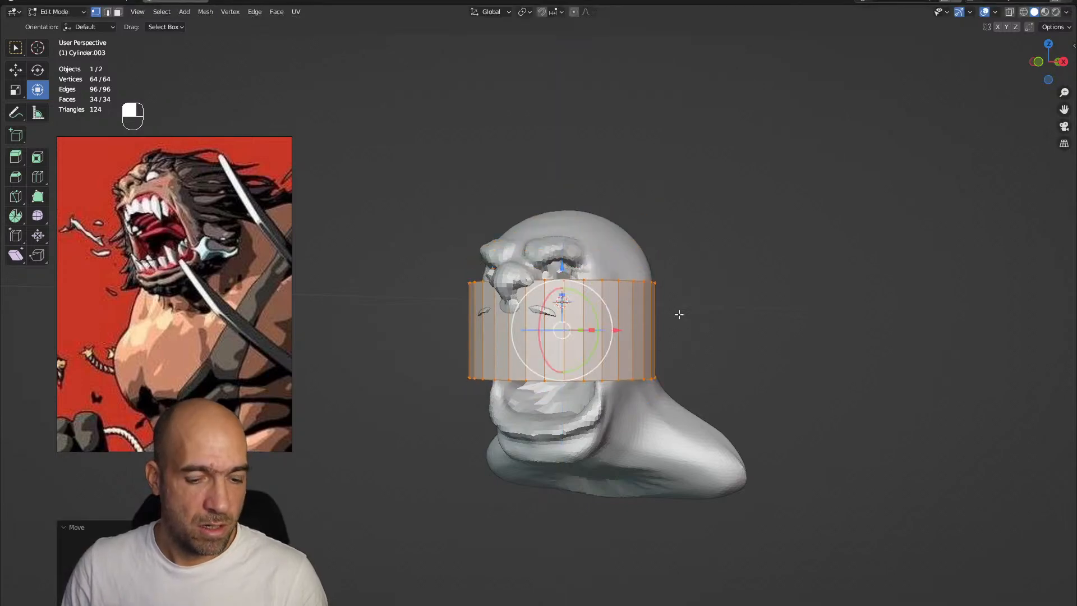
Scale the cylinder down to fit inside the mouth and position it behind the upper lip as the upper teeth
{"action": "key", "text": "s"}
{"action": "left_click", "coordinate": [639, 318]}
{"action": "middle_click_drag", "start_coordinate": [618, 296], "coordinate": [639, 286]}
{"action": "left_click_drag", "start_coordinate": [560, 264], "coordinate": [562, 248]}
Enter Sculpt Mode on the teeth cylinder, enable X symmetry and bend it to the upper jaw with Grab
{"action": "key", "text": "ctrl+Tab"}
{"action": "left_click", "coordinate": [613, 297]}
{"action": "middle_click_drag", "start_coordinate": [634, 326], "coordinate": [608, 329]}
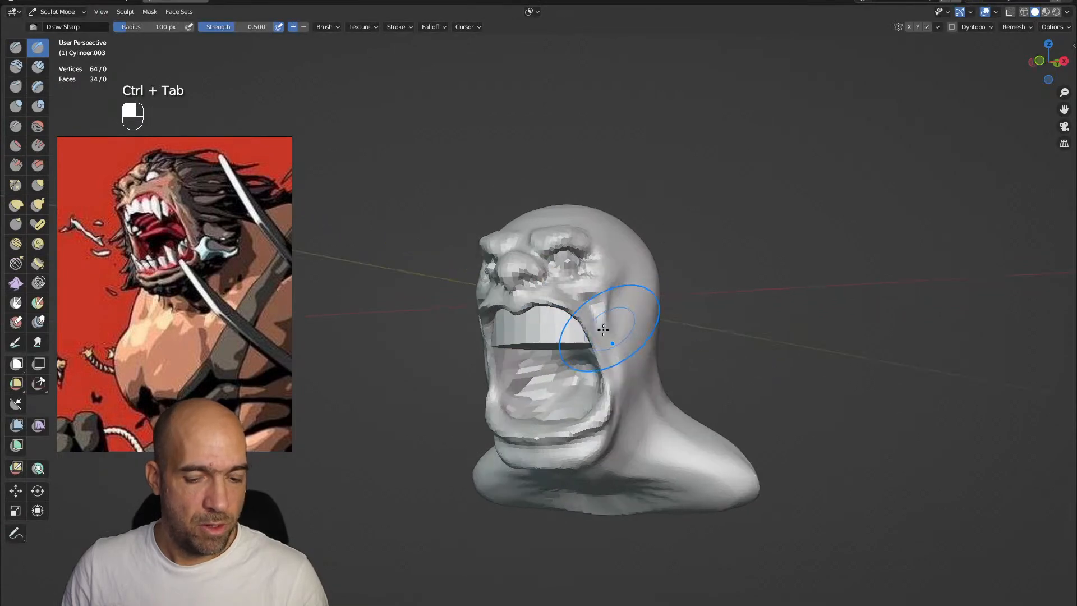
{"action": "key", "text": "g"}
{"action": "left_click", "coordinate": [908, 28]}
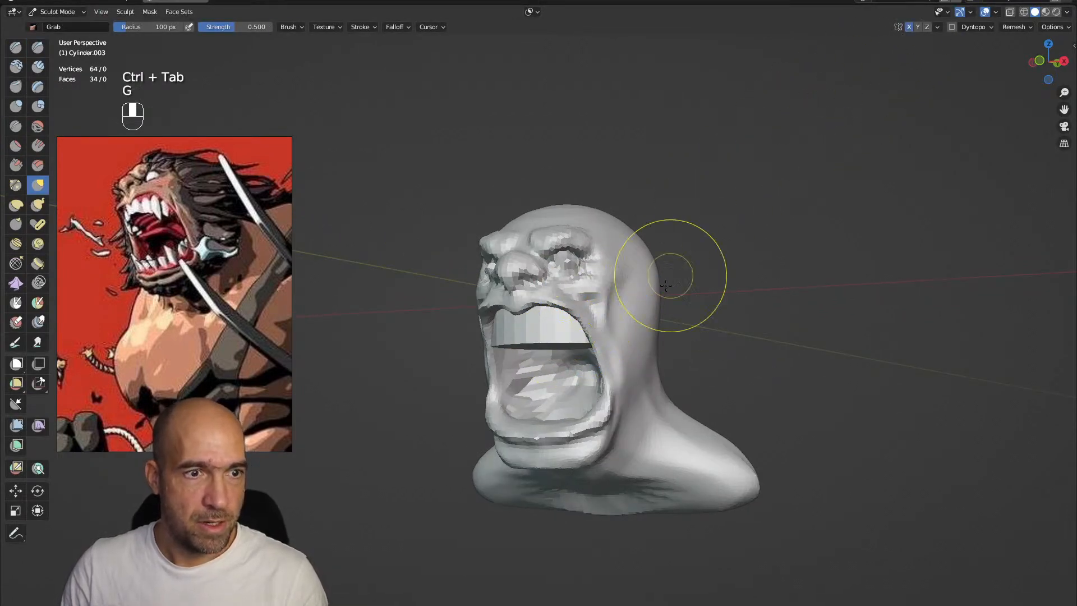
{"action": "mouse_move", "coordinate": [585, 352]}
{"action": "middle_mouse_down"}
{"action": "mouse_move", "coordinate": [576, 337]}
{"action": "mouse_move", "coordinate": [504, 327]}
{"action": "middle_mouse_up"}
{"action": "left_click_drag", "start_coordinate": [571, 336], "coordinate": [530, 378], "text": "alt"}
{"action": "left_click_drag", "start_coordinate": [530, 378], "coordinate": [474, 342], "text": "ctrl+alt"}
{"action": "mouse_move", "coordinate": [383, 392]}
{"action": "left_mouse_down", "text": "alt"}
{"action": "mouse_move", "coordinate": [359, 406]}
{"action": "mouse_move", "coordinate": [352, 432]}
{"action": "mouse_move", "coordinate": [368, 459]}
{"action": "mouse_move", "coordinate": [426, 427]}
{"action": "mouse_move", "coordinate": [432, 406]}
{"action": "left_mouse_up", "text": "alt"}
Switch sculpting to the head, adjust its jaw area and carve the crease between jaw and neck with Draw Sharp
{"action": "key", "text": "alt+q"}
{"action": "mouse_move", "coordinate": [583, 338]}
{"action": "left_mouse_down", "text": "alt"}
{"action": "mouse_move", "coordinate": [577, 358]}
{"action": "mouse_move", "coordinate": [620, 355]}
{"action": "mouse_move", "coordinate": [599, 384]}
{"action": "left_mouse_up", "text": "alt"}
{"action": "mouse_move", "coordinate": [591, 423]}
{"action": "left_mouse_down", "text": "alt"}
{"action": "mouse_move", "coordinate": [631, 447]}
{"action": "mouse_move", "coordinate": [618, 399]}
{"action": "mouse_move", "coordinate": [626, 380]}
{"action": "left_mouse_up", "text": "alt"}
{"action": "key", "text": "1"}
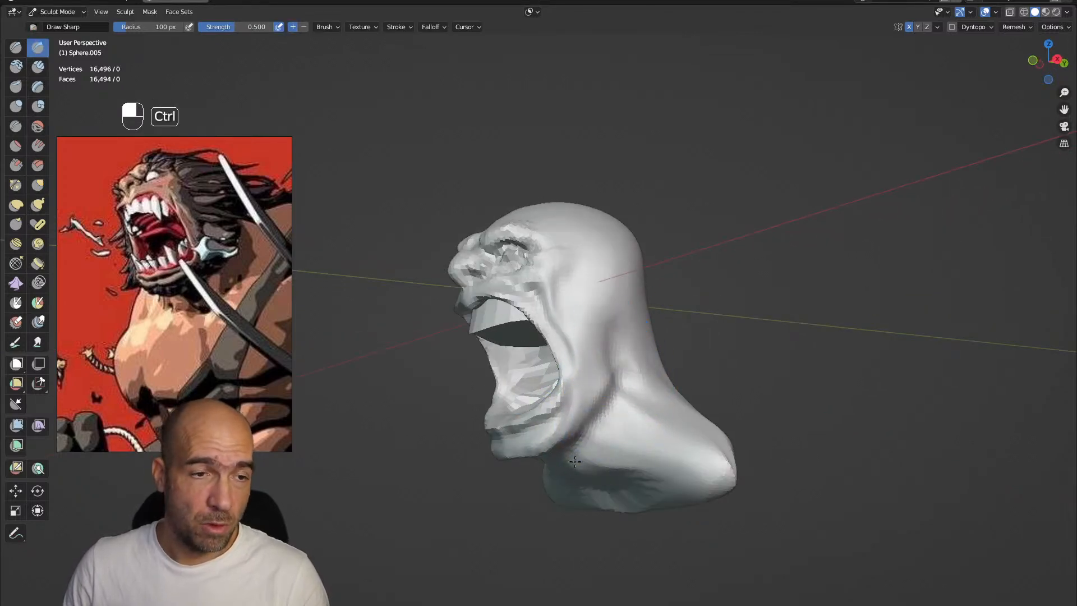
{"action": "left_click_drag", "start_coordinate": [589, 396], "coordinate": [492, 308], "text": "alt"}
Switch back to the teeth cylinder and rotate its whole mesh slightly in Edit Mode
{"action": "key", "text": "alt+q"}
{"action": "key", "text": "Tab"}
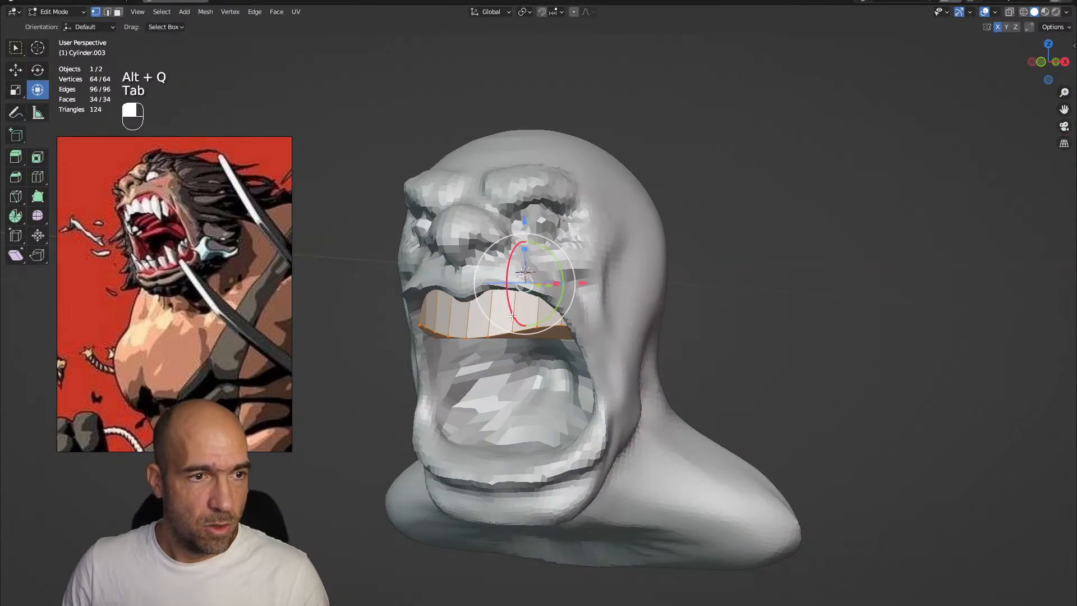
{"action": "key", "text": "r"}
{"action": "left_click", "coordinate": [561, 292]}
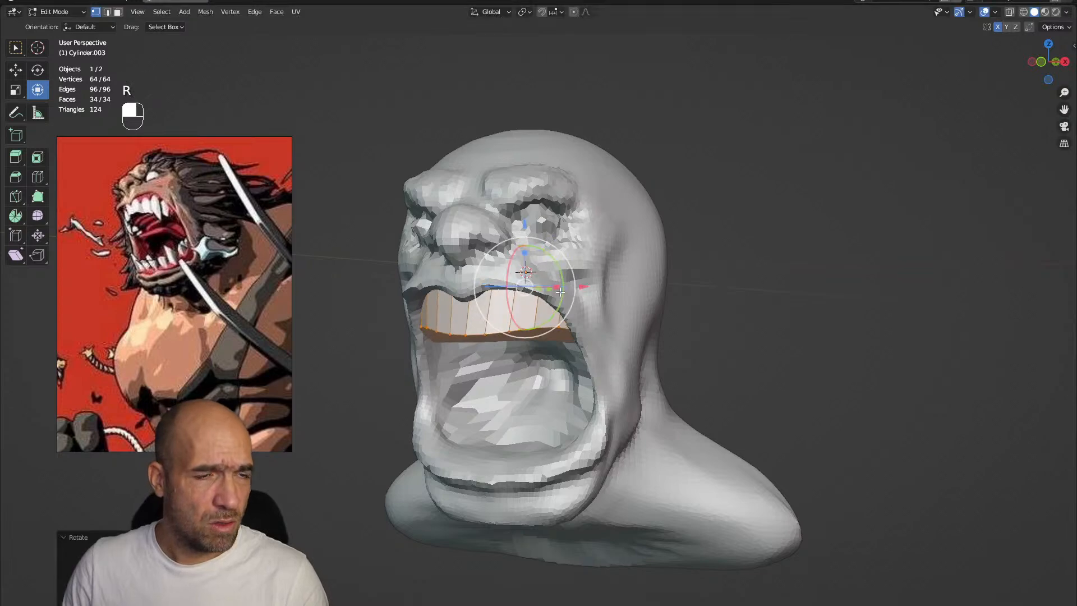
Return the teeth to Sculpt Mode and remesh them with a fine voxel size
{"action": "key", "text": "ctrl+Tab"}
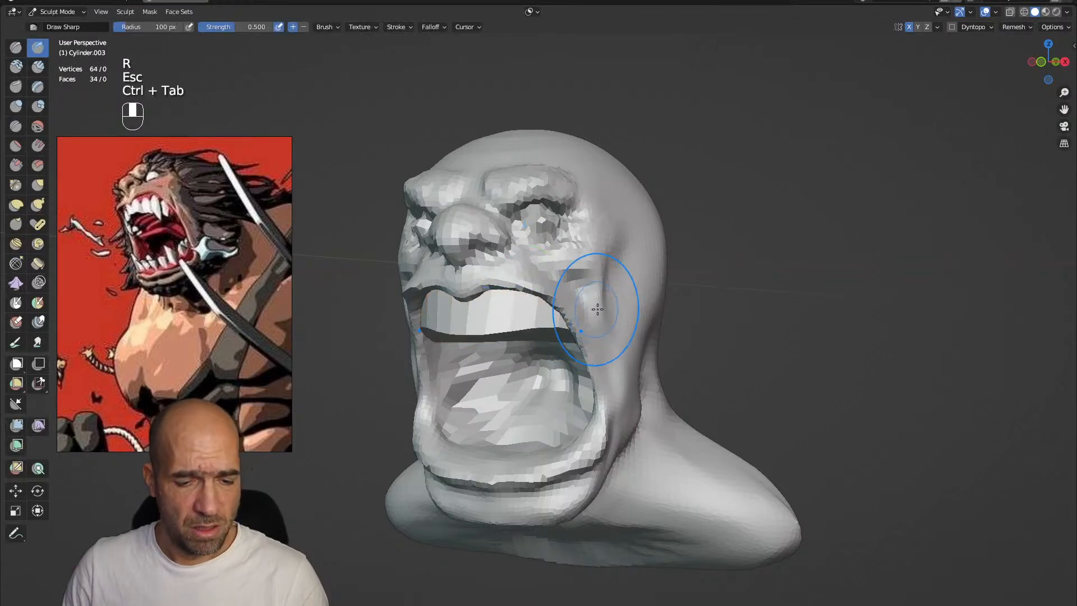
{"action": "key", "text": "r"}
{"action": "left_click", "coordinate": [638, 313]}
{"action": "key", "text": "ctrl+r"}
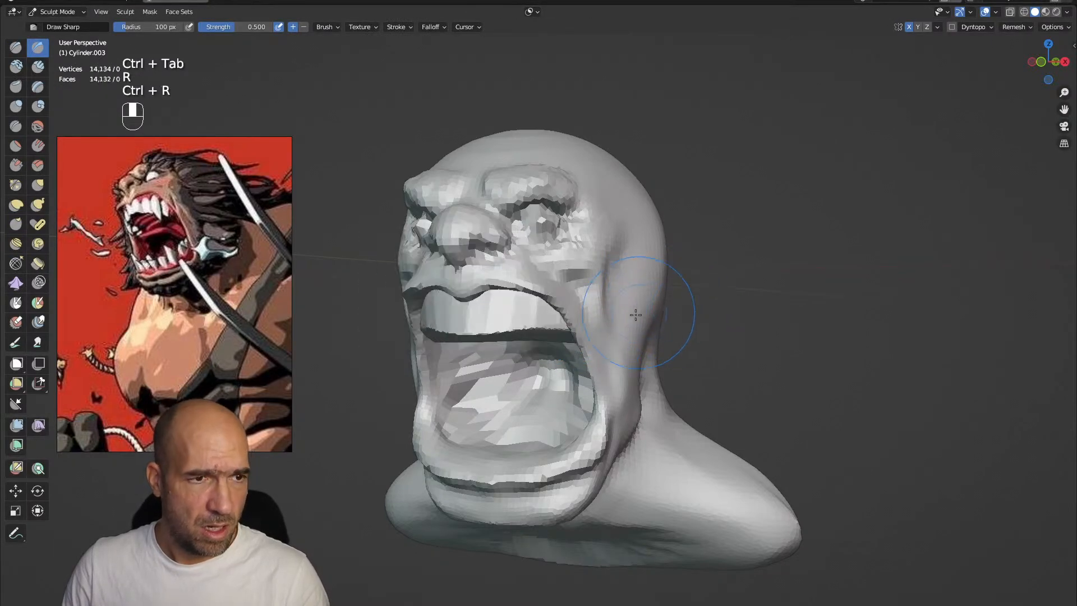
Pull a pair of pointed fangs down from the upper teeth's lower edge with a small symmetrical Grab brush
{"action": "scroll", "coordinate": [617, 320], "scroll_direction": "up", "scroll_amount": 3}
{"action": "key", "text": "g"}
{"action": "key", "text": "bracketleft"}
{"action": "key", "text": "bracketleft"}
{"action": "key", "text": "bracketleft"}
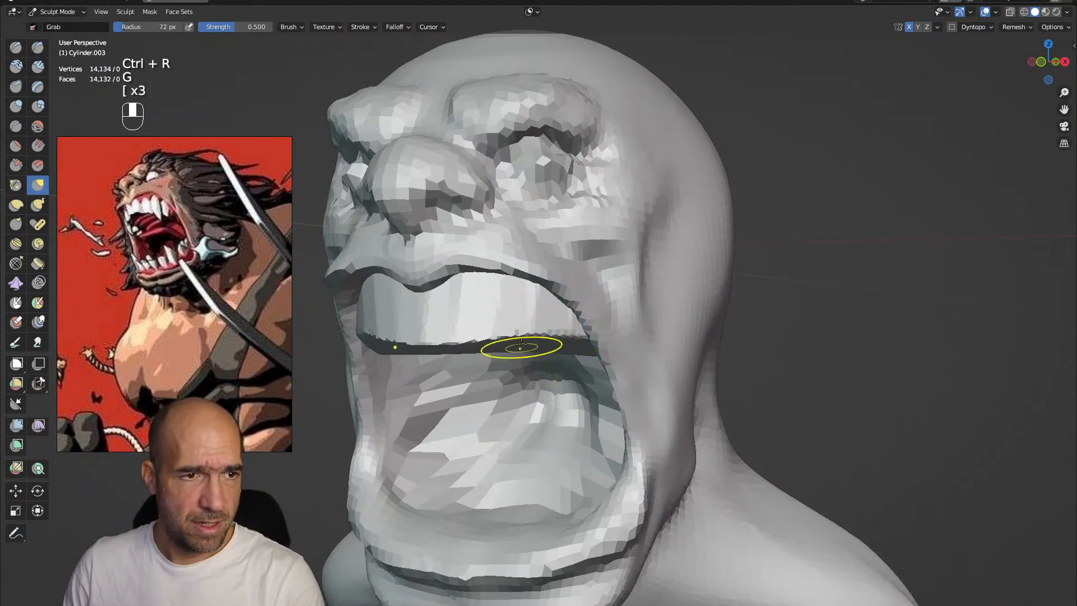
{"action": "left_click_drag", "start_coordinate": [524, 335], "coordinate": [528, 384]}
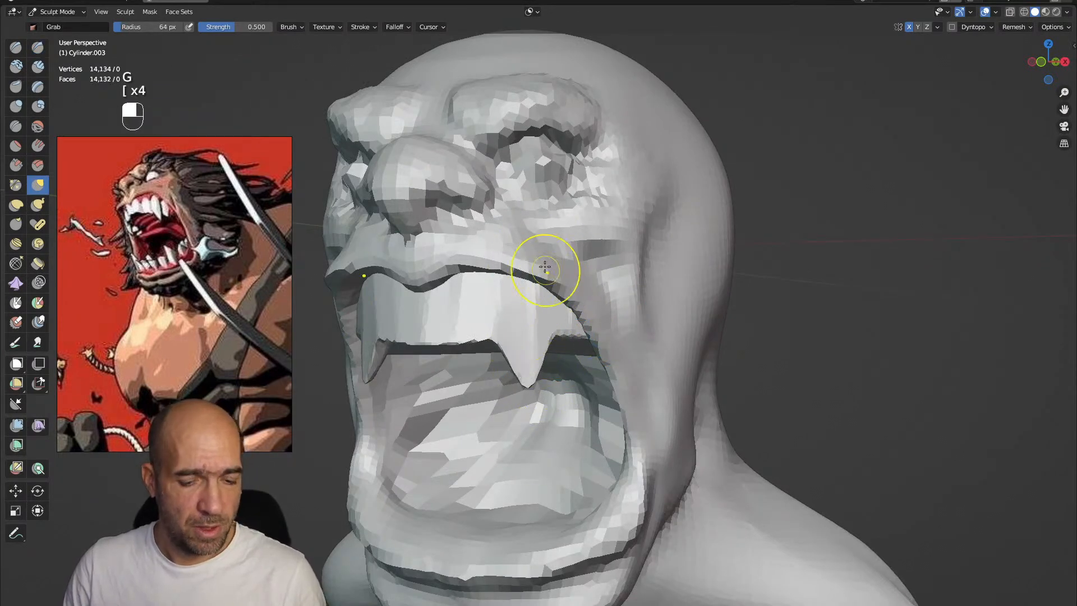
Sharpen the sides of the fangs and carve vertical grooves between the upper front teeth with Draw Sharp
{"action": "key", "text": "x"}
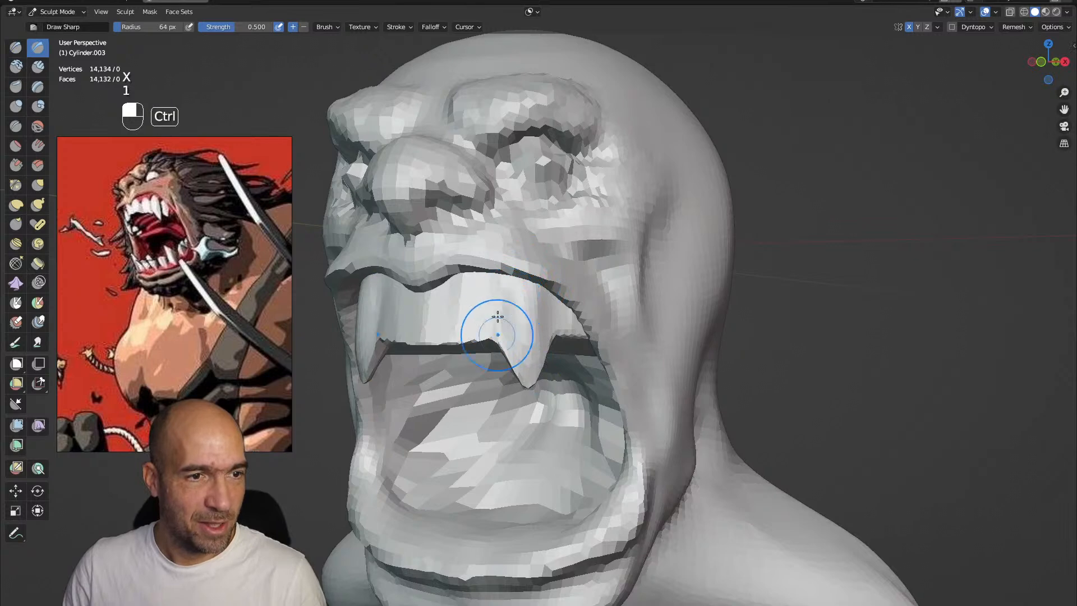
{"action": "left_click_drag", "start_coordinate": [497, 335], "coordinate": [510, 303], "text": "alt"}
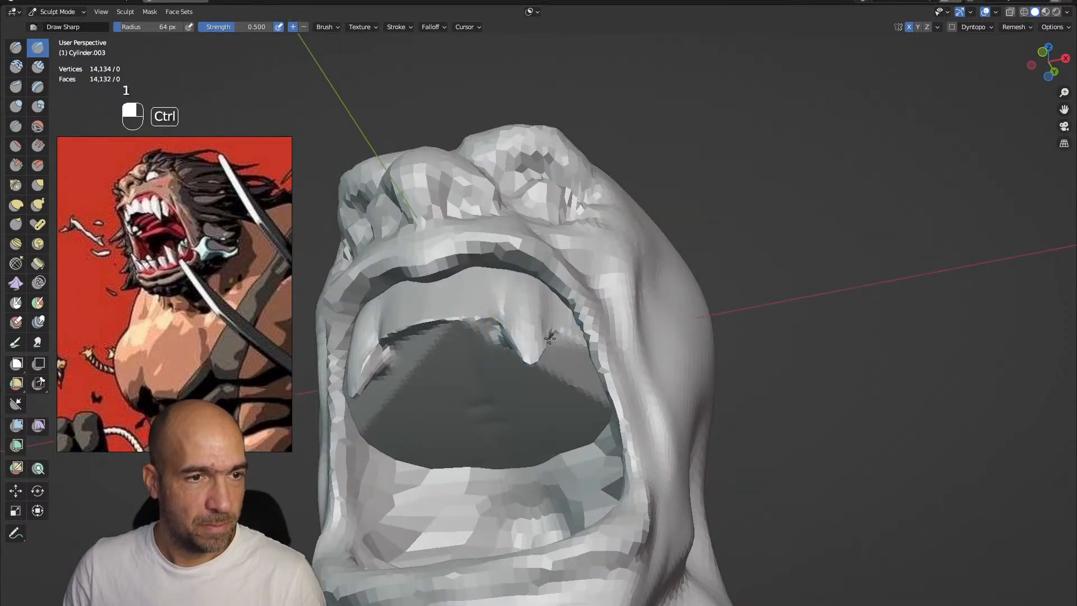
{"action": "middle_click_drag", "start_coordinate": [545, 310], "coordinate": [538, 289]}
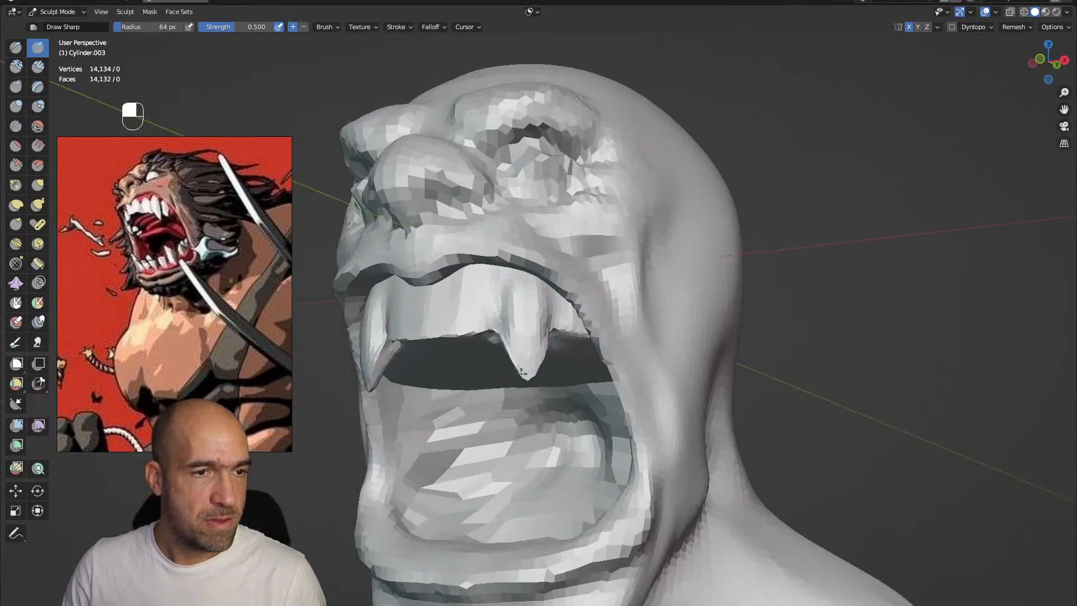
{"action": "left_click_drag", "start_coordinate": [456, 297], "coordinate": [542, 368], "text": "alt+shift"}
{"action": "left_click_drag", "start_coordinate": [474, 359], "coordinate": [469, 418], "text": "ctrl"}
{"action": "left_click_drag", "start_coordinate": [525, 358], "coordinate": [525, 470], "text": "ctrl"}
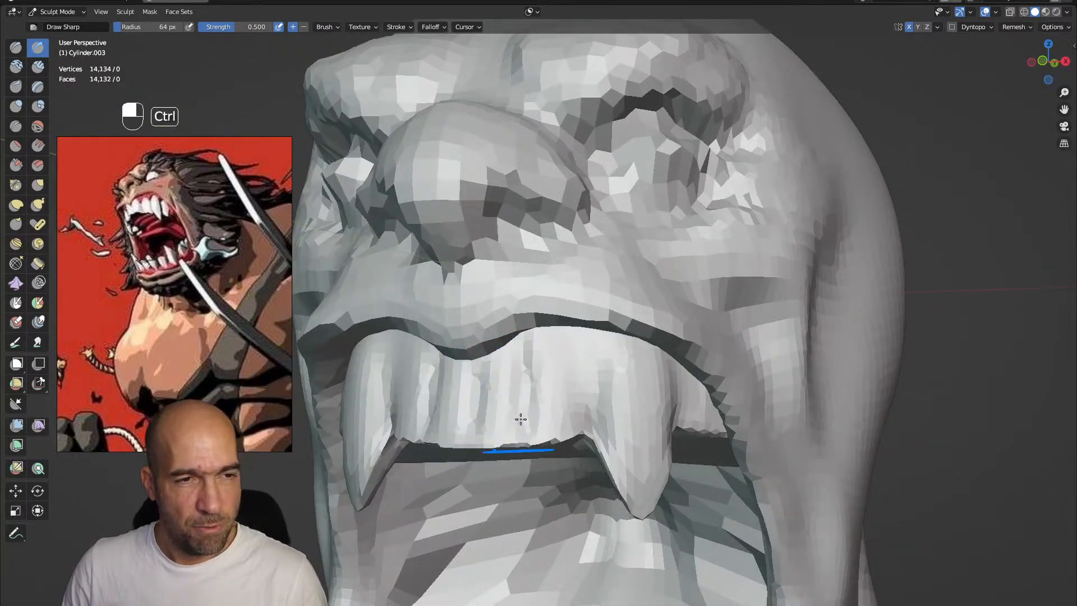
{"action": "mouse_move", "coordinate": [566, 342]}
{"action": "left_mouse_down", "text": "ctrl"}
{"action": "mouse_move", "coordinate": [584, 447]}
{"action": "mouse_move", "coordinate": [589, 381]}
{"action": "left_mouse_up", "text": "ctrl"}
{"action": "mouse_move", "coordinate": [593, 442]}
{"action": "left_mouse_down", "text": "ctrl"}
{"action": "mouse_move", "coordinate": [475, 453]}
{"action": "mouse_move", "coordinate": [505, 487]}
{"action": "left_mouse_up", "text": "ctrl"}
{"action": "left_click_drag", "start_coordinate": [507, 359], "coordinate": [519, 464], "text": "ctrl+alt"}
{"action": "left_click_drag", "start_coordinate": [520, 464], "coordinate": [511, 442], "text": "alt"}
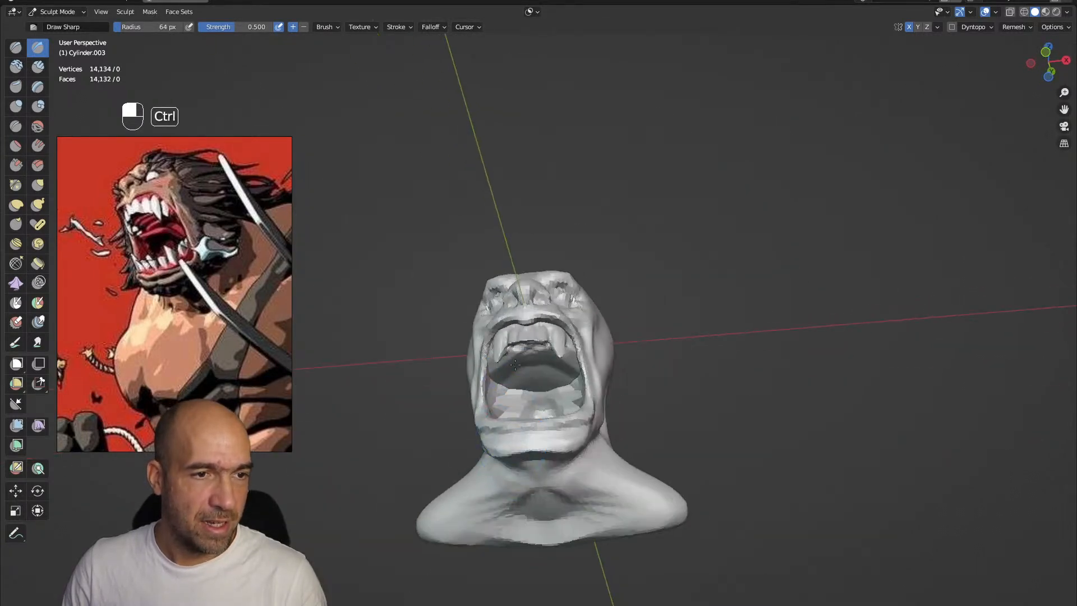
Carve curved ridges across the roof of the mouth behind the upper teeth with Draw Sharp
{"action": "left_click_drag", "start_coordinate": [506, 401], "coordinate": [519, 372], "text": "alt"}
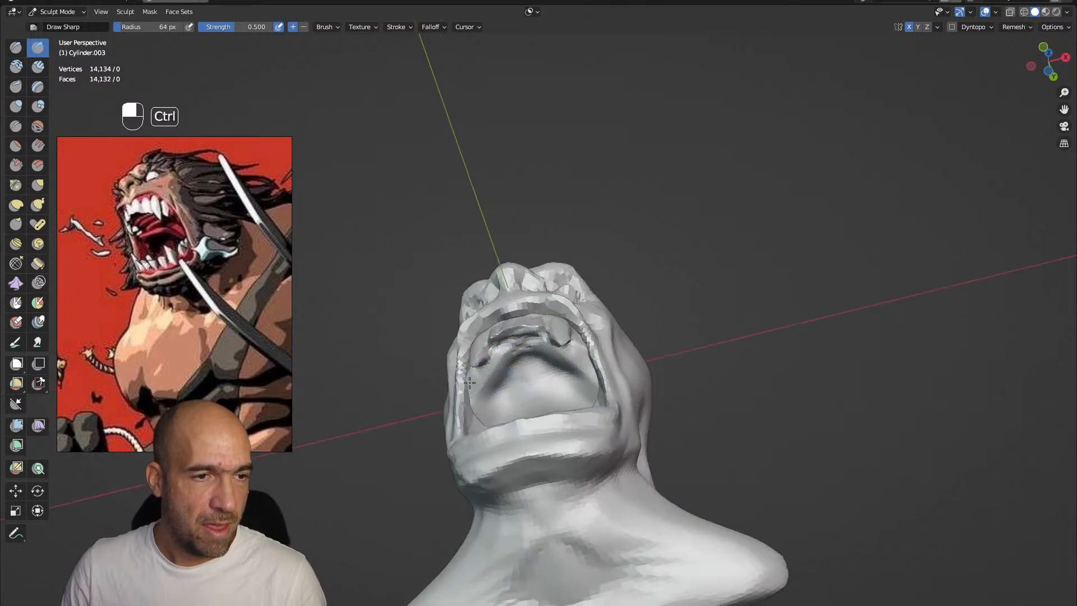
{"action": "left_click_drag", "start_coordinate": [471, 420], "coordinate": [500, 385], "text": "alt"}
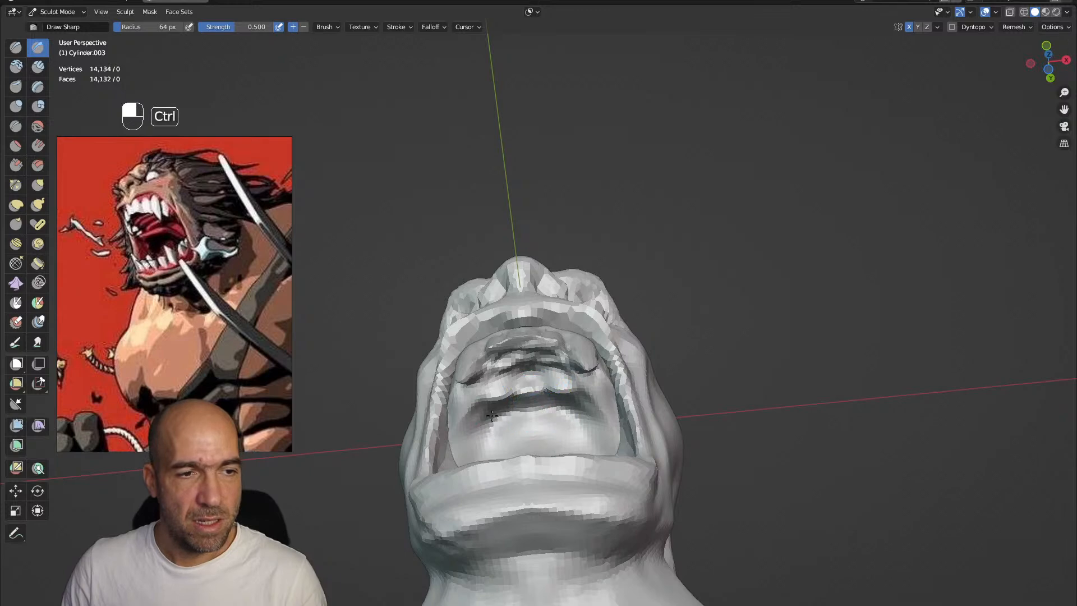
{"action": "left_click_drag", "start_coordinate": [508, 449], "coordinate": [578, 435], "text": "alt"}
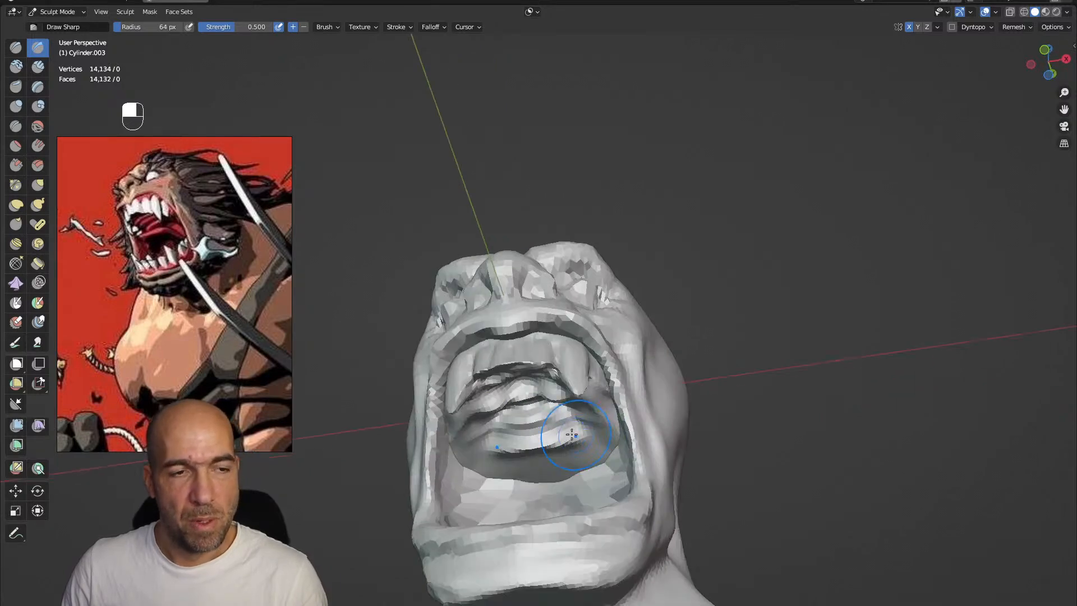
{"action": "left_click_drag", "start_coordinate": [532, 467], "coordinate": [553, 433], "text": "alt"}
{"action": "left_click_drag", "start_coordinate": [556, 538], "coordinate": [541, 389], "text": "alt+shift"}
{"action": "left_click_drag", "start_coordinate": [518, 345], "coordinate": [533, 283], "text": "alt"}
Adjust the palate's form with Grab and cut deeper, more irregular ridges into it with Draw Sharp at 86 px
{"action": "key", "text": "g"}
{"action": "mouse_move", "coordinate": [482, 407]}
{"action": "left_mouse_down", "text": "alt"}
{"action": "mouse_move", "coordinate": [516, 375]}
{"action": "mouse_move", "coordinate": [509, 359]}
{"action": "mouse_move", "coordinate": [547, 331]}
{"action": "left_mouse_up", "text": "alt"}
{"action": "mouse_move", "coordinate": [547, 331]}
{"action": "left_mouse_down", "text": "alt"}
{"action": "mouse_move", "coordinate": [551, 308]}
{"action": "mouse_move", "coordinate": [569, 335]}
{"action": "mouse_move", "coordinate": [586, 338]}
{"action": "mouse_move", "coordinate": [576, 360]}
{"action": "left_mouse_up", "text": "alt"}
{"action": "left_click_drag", "start_coordinate": [576, 360], "coordinate": [606, 341], "text": "alt"}
{"action": "mouse_move", "coordinate": [723, 356]}
{"action": "left_mouse_down", "text": "alt"}
{"action": "mouse_move", "coordinate": [738, 351]}
{"action": "mouse_move", "coordinate": [758, 388]}
{"action": "mouse_move", "coordinate": [758, 425]}
{"action": "mouse_move", "coordinate": [819, 438]}
{"action": "left_mouse_up", "text": "alt"}
{"action": "key", "text": "1"}
{"action": "mouse_move", "coordinate": [782, 437]}
{"action": "left_mouse_down", "text": "alt"}
{"action": "mouse_move", "coordinate": [768, 393]}
{"action": "mouse_move", "coordinate": [732, 401]}
{"action": "left_mouse_up", "text": "alt"}
{"action": "left_click_drag", "start_coordinate": [732, 401], "coordinate": [723, 379], "text": "alt"}
{"action": "mouse_move", "coordinate": [691, 413]}
{"action": "left_mouse_down", "text": "ctrl"}
{"action": "mouse_move", "coordinate": [622, 382]}
{"action": "mouse_move", "coordinate": [528, 415]}
{"action": "left_mouse_up", "text": "ctrl"}
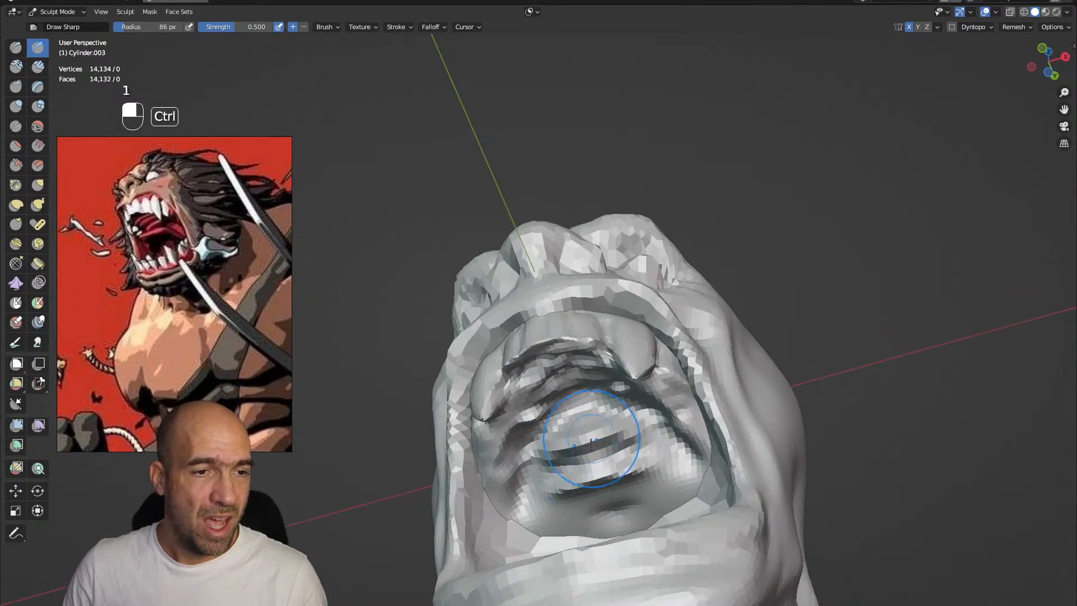
{"action": "left_click_drag", "start_coordinate": [600, 431], "coordinate": [636, 445], "text": "alt"}
Look at Scene.001 and return to the scene with the head sculpt
{"action": "left_click", "coordinate": [863, 1]}
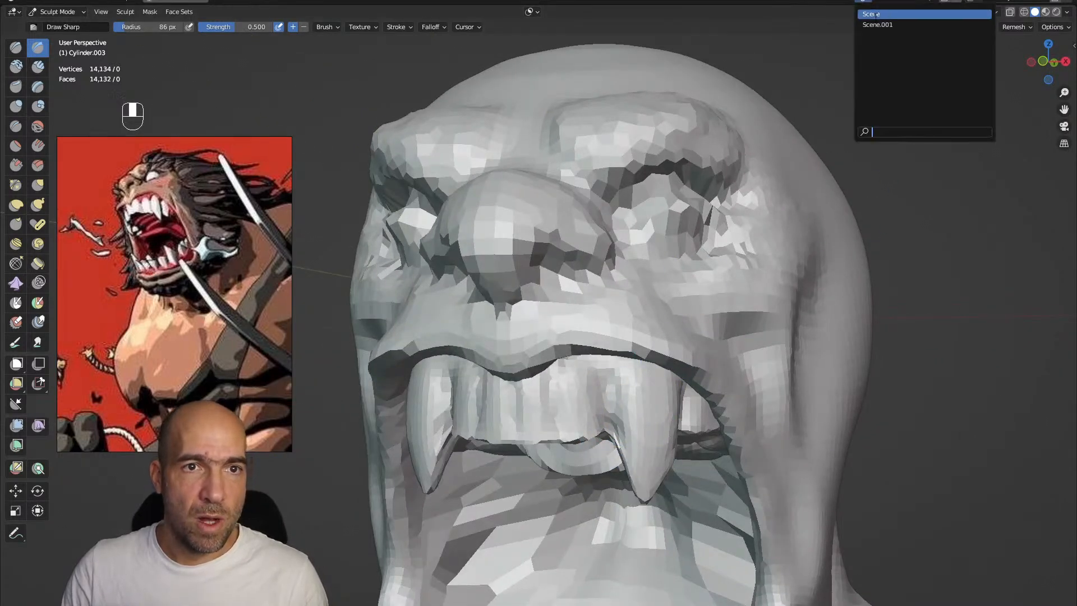
{"action": "left_click", "coordinate": [869, 22]}
{"action": "left_click_drag", "start_coordinate": [842, 64], "coordinate": [872, 2], "text": "ctrl+alt"}
{"action": "left_click", "coordinate": [864, 2]}
{"action": "left_click", "coordinate": [870, 13]}
Switch sculpting to the head and adjust its jaw and overall shape with a 116 px Grab brush
{"action": "left_click_drag", "start_coordinate": [675, 260], "coordinate": [685, 202], "text": "ctrl+alt"}
{"action": "left_click_drag", "start_coordinate": [685, 202], "coordinate": [650, 291], "text": "alt"}
{"action": "mouse_move", "coordinate": [650, 291]}
{"action": "left_mouse_down", "text": "ctrl+alt"}
{"action": "mouse_move", "coordinate": [645, 274]}
{"action": "mouse_move", "coordinate": [649, 312]}
{"action": "mouse_move", "coordinate": [653, 245]}
{"action": "left_mouse_up", "text": "ctrl+alt"}
{"action": "key", "text": "g"}
{"action": "key", "text": "bracketright"}
{"action": "key", "text": "bracketright"}
{"action": "key", "text": "alt+q"}
{"action": "key", "text": "g"}
{"action": "mouse_move", "coordinate": [724, 415]}
{"action": "left_mouse_down", "text": "alt"}
{"action": "mouse_move", "coordinate": [678, 399]}
{"action": "mouse_move", "coordinate": [672, 368]}
{"action": "mouse_move", "coordinate": [684, 348]}
{"action": "left_mouse_up", "text": "alt"}
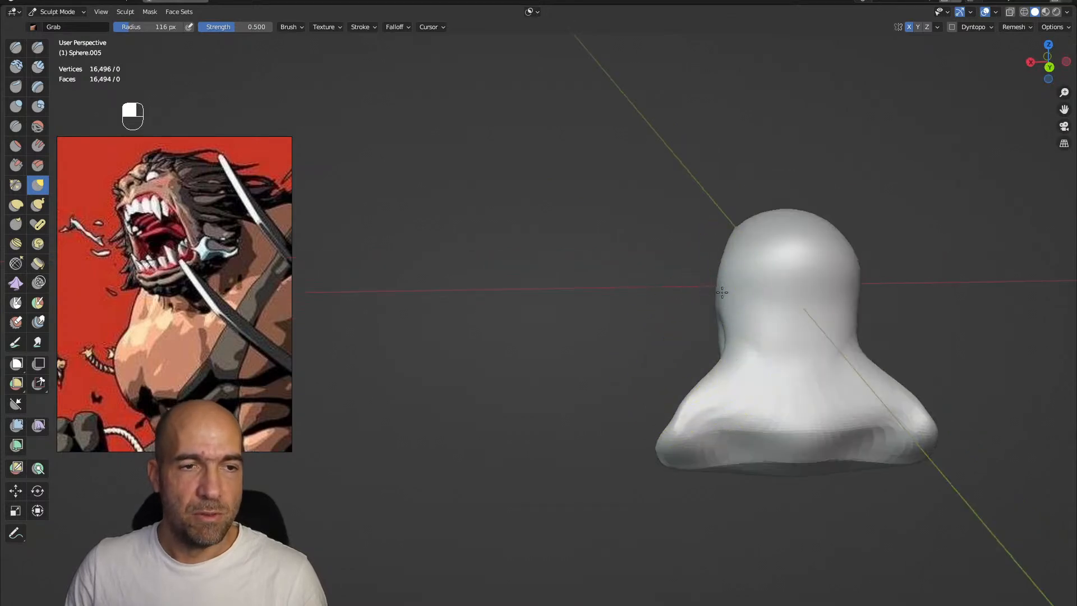
{"action": "mouse_move", "coordinate": [729, 279]}
{"action": "left_mouse_down", "text": "alt"}
{"action": "mouse_move", "coordinate": [845, 271]}
{"action": "mouse_move", "coordinate": [757, 337]}
{"action": "mouse_move", "coordinate": [717, 391]}
{"action": "left_mouse_up", "text": "alt"}
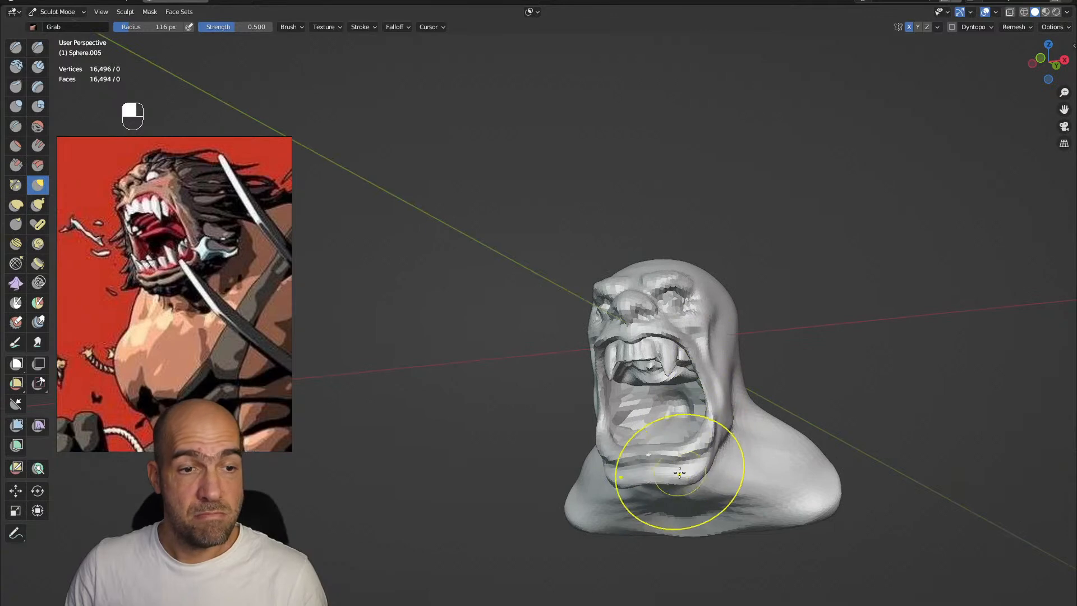
{"action": "mouse_move", "coordinate": [689, 477]}
{"action": "left_mouse_down", "text": "alt"}
{"action": "mouse_move", "coordinate": [712, 448]}
{"action": "mouse_move", "coordinate": [766, 424]}
{"action": "mouse_move", "coordinate": [762, 409]}
{"action": "left_mouse_up", "text": "alt"}
{"action": "left_click_drag", "start_coordinate": [762, 409], "coordinate": [748, 408], "text": "alt"}
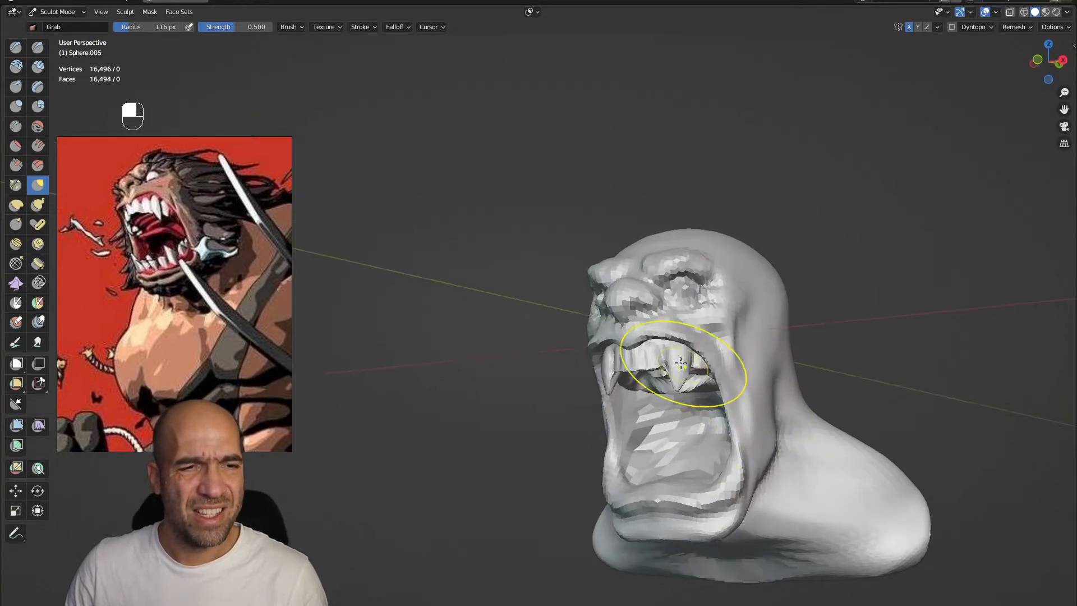
Switch sculpting back to the upper teeth and remesh them with a finer voxel size
{"action": "key", "text": "Tab"}
{"action": "left_click_drag", "start_coordinate": [672, 355], "coordinate": [729, 364], "text": "ctrl+alt"}
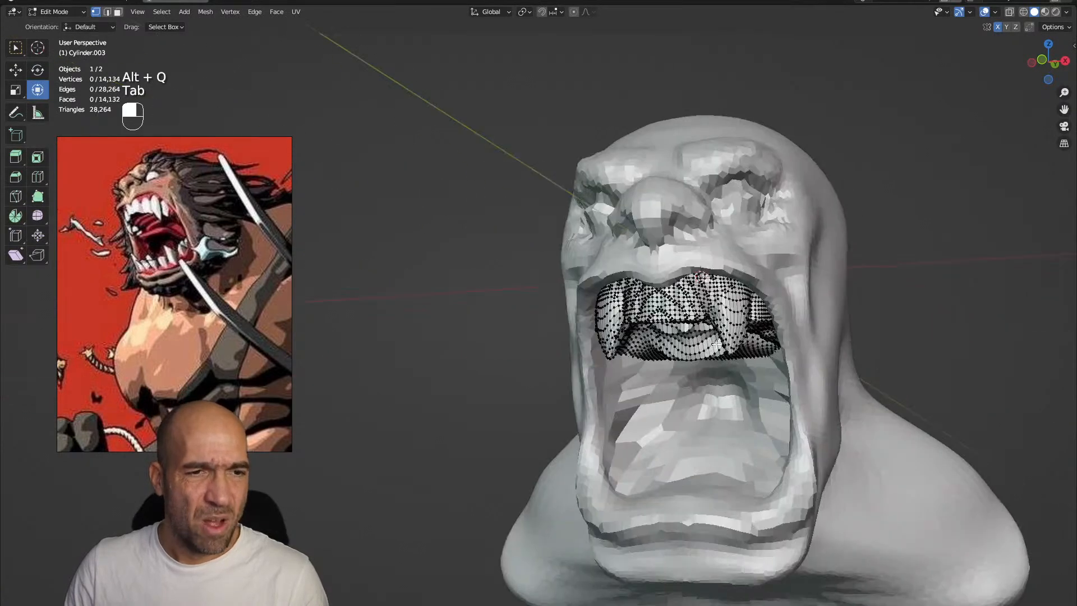
{"action": "key", "text": "ctrl+Tab"}
{"action": "left_click_drag", "start_coordinate": [796, 353], "coordinate": [678, 351], "text": "alt+shift"}
{"action": "left_click_drag", "start_coordinate": [677, 373], "coordinate": [683, 338], "text": "ctrl+alt"}
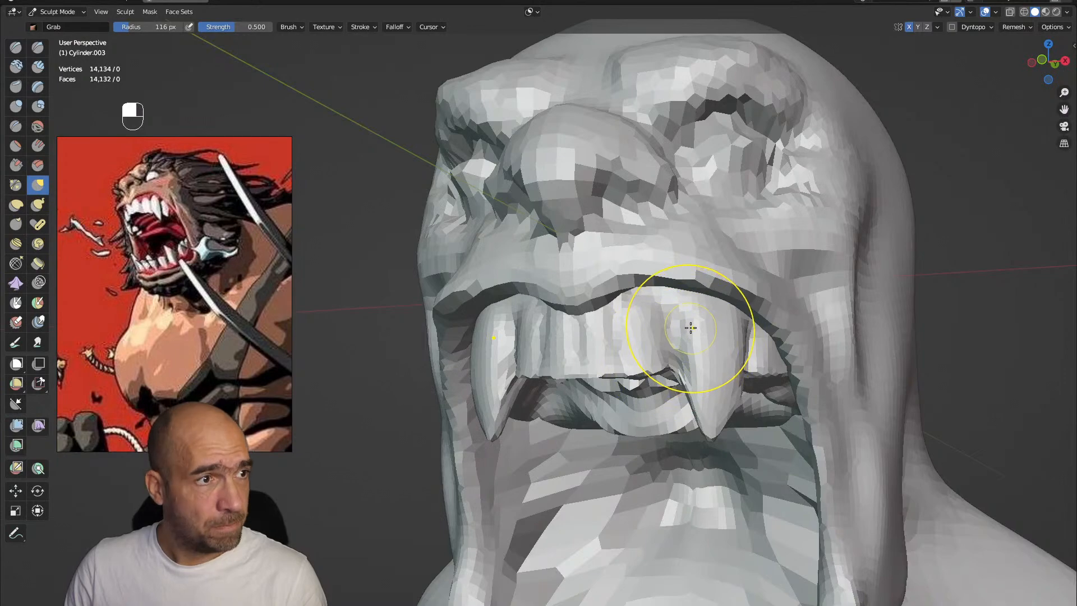
{"action": "key", "text": "r"}
{"action": "left_click", "coordinate": [720, 324]}
{"action": "key", "text": "ctrl+r"}
Carve the groove separating each fang from the neighbouring front teeth with a smaller Draw Sharp brush
{"action": "left_click_drag", "start_coordinate": [711, 354], "coordinate": [701, 335], "text": "ctrl+alt"}
{"action": "mouse_move", "coordinate": [732, 298]}
{"action": "left_mouse_down", "text": "shift"}
{"action": "mouse_move", "coordinate": [778, 386]}
{"action": "mouse_move", "coordinate": [795, 465]}
{"action": "left_mouse_up", "text": "shift"}
{"action": "left_click_drag", "start_coordinate": [807, 370], "coordinate": [808, 385], "text": "alt"}
{"action": "key", "text": "1"}
{"action": "key", "text": "bracketleft"}
{"action": "key", "text": "bracketleft"}
{"action": "key", "text": "bracketleft"}
{"action": "key", "text": "bracketleft"}
{"action": "key", "text": "bracketleft"}
{"action": "key", "text": "bracketleft"}
{"action": "key", "text": "bracketleft"}
{"action": "key", "text": "bracketleft"}
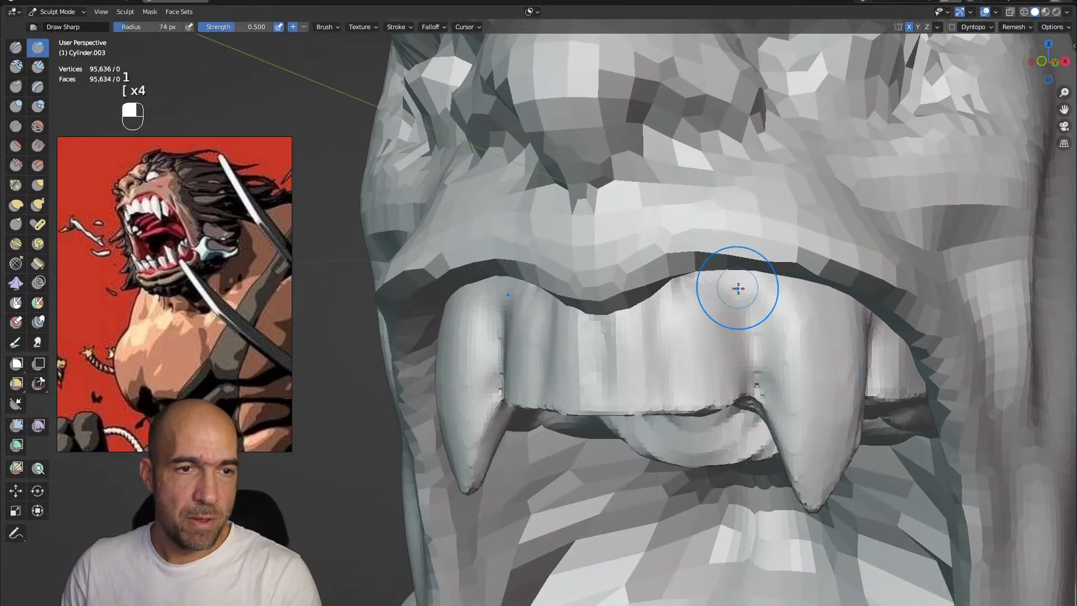
{"action": "mouse_move", "coordinate": [705, 291]}
{"action": "left_mouse_down", "text": "ctrl"}
{"action": "mouse_move", "coordinate": [690, 304]}
{"action": "mouse_move", "coordinate": [747, 321]}
{"action": "left_mouse_up", "text": "ctrl"}
{"action": "left_click_drag", "start_coordinate": [681, 306], "coordinate": [677, 401], "text": "ctrl"}
Round the upper incisors with Clay Strips and cut clean gaps between them and along their lower edges with Draw Sharp
{"action": "key", "text": "2"}
{"action": "mouse_move", "coordinate": [632, 345]}
{"action": "left_mouse_down"}
{"action": "mouse_move", "coordinate": [644, 300]}
{"action": "mouse_move", "coordinate": [656, 359]}
{"action": "mouse_move", "coordinate": [631, 425]}
{"action": "left_mouse_up"}
{"action": "key", "text": "1"}
{"action": "left_click_drag", "start_coordinate": [606, 324], "coordinate": [600, 416], "text": "ctrl"}
{"action": "mouse_move", "coordinate": [605, 325]}
{"action": "left_mouse_down", "text": "ctrl"}
{"action": "mouse_move", "coordinate": [601, 418]}
{"action": "mouse_move", "coordinate": [598, 342]}
{"action": "left_mouse_up", "text": "ctrl"}
{"action": "left_click_drag", "start_coordinate": [599, 325], "coordinate": [597, 308], "text": "ctrl"}
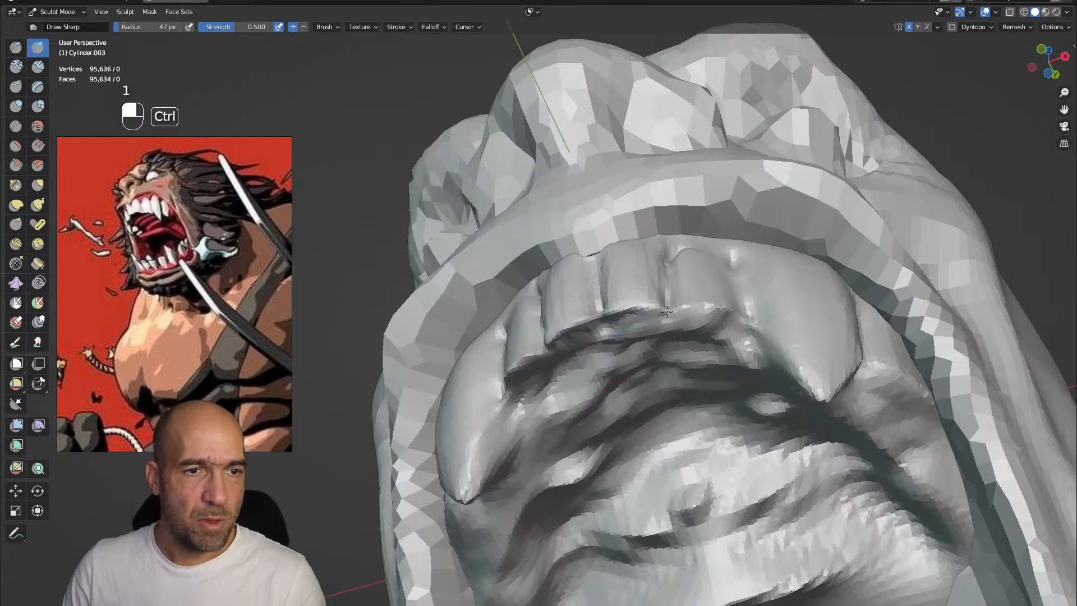
{"action": "left_click_drag", "start_coordinate": [692, 268], "coordinate": [673, 236], "text": "alt"}
{"action": "mouse_move", "coordinate": [673, 236]}
{"action": "left_mouse_down", "text": "ctrl"}
{"action": "mouse_move", "coordinate": [670, 220]}
{"action": "mouse_move", "coordinate": [645, 233]}
{"action": "mouse_move", "coordinate": [625, 283]}
{"action": "left_mouse_up", "text": "ctrl"}
Reshape the upper front teeth with an enlarged Grab brush
{"action": "key", "text": "g"}
{"action": "key", "text": "bracketright"}
{"action": "key", "text": "bracketright"}
{"action": "key", "text": "bracketright"}
{"action": "key", "text": "p"}
{"action": "key", "text": "p"}
{"action": "key", "text": "p"}
{"action": "key", "text": "p"}
{"action": "mouse_move", "coordinate": [658, 253]}
{"action": "left_mouse_down"}
{"action": "mouse_move", "coordinate": [668, 233]}
{"action": "mouse_move", "coordinate": [660, 292]}
{"action": "left_mouse_up"}
{"action": "mouse_move", "coordinate": [769, 280]}
{"action": "left_mouse_down", "text": "alt"}
{"action": "mouse_move", "coordinate": [701, 302]}
{"action": "mouse_move", "coordinate": [649, 288]}
{"action": "mouse_move", "coordinate": [641, 274]}
{"action": "mouse_move", "coordinate": [617, 308]}
{"action": "left_mouse_up", "text": "alt"}
Deepen the tooth gaps and gum line with a 32 px Draw Sharp brush and adjust the teeth with Grab
{"action": "key", "text": "1"}
{"action": "key", "text": "bracketleft"}
{"action": "key", "text": "bracketleft"}
{"action": "key", "text": "bracketleft"}
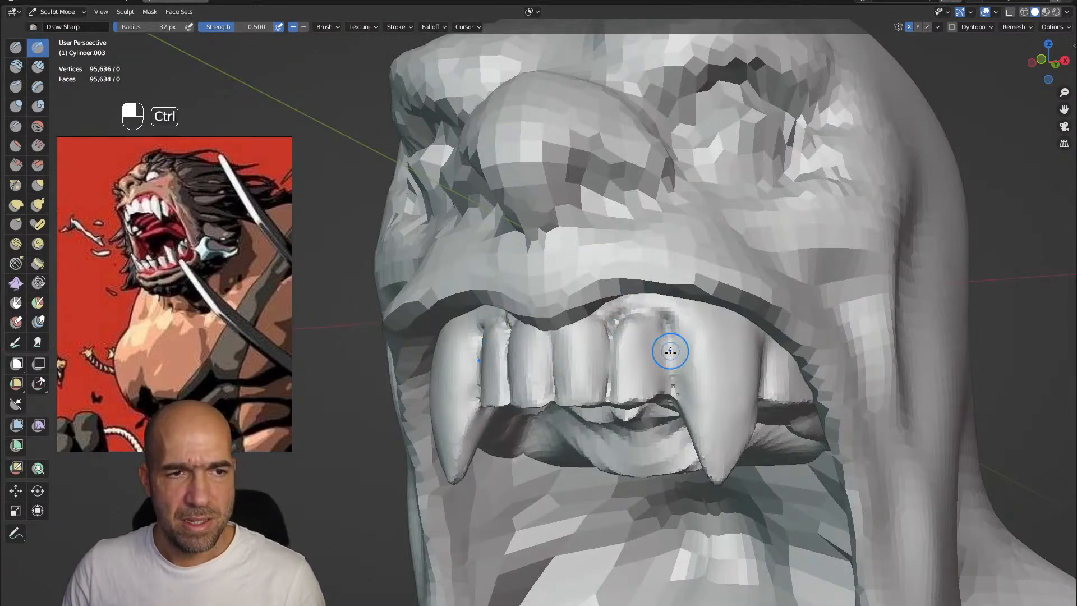
{"action": "mouse_move", "coordinate": [682, 334]}
{"action": "left_mouse_down", "text": "ctrl"}
{"action": "mouse_move", "coordinate": [676, 406]}
{"action": "mouse_move", "coordinate": [653, 407]}
{"action": "mouse_move", "coordinate": [644, 384]}
{"action": "mouse_move", "coordinate": [657, 379]}
{"action": "left_mouse_up", "text": "ctrl"}
{"action": "mouse_move", "coordinate": [657, 379]}
{"action": "left_mouse_down", "text": "alt"}
{"action": "mouse_move", "coordinate": [624, 379]}
{"action": "mouse_move", "coordinate": [631, 346]}
{"action": "left_mouse_up", "text": "alt"}
{"action": "key", "text": "g"}
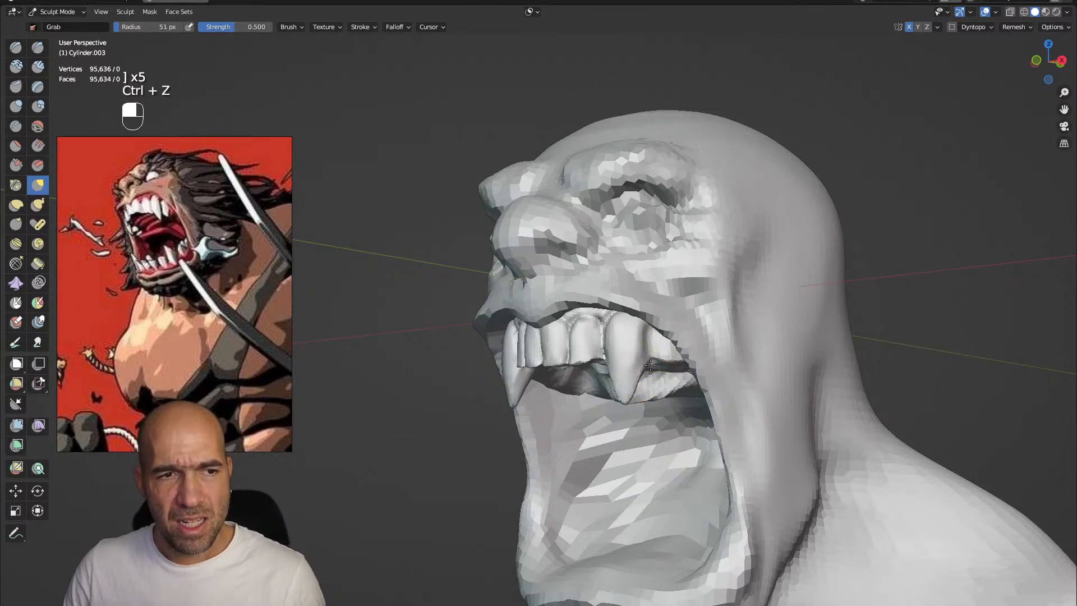
{"action": "left_click_drag", "start_coordinate": [630, 403], "coordinate": [614, 348], "text": "ctrl+alt"}
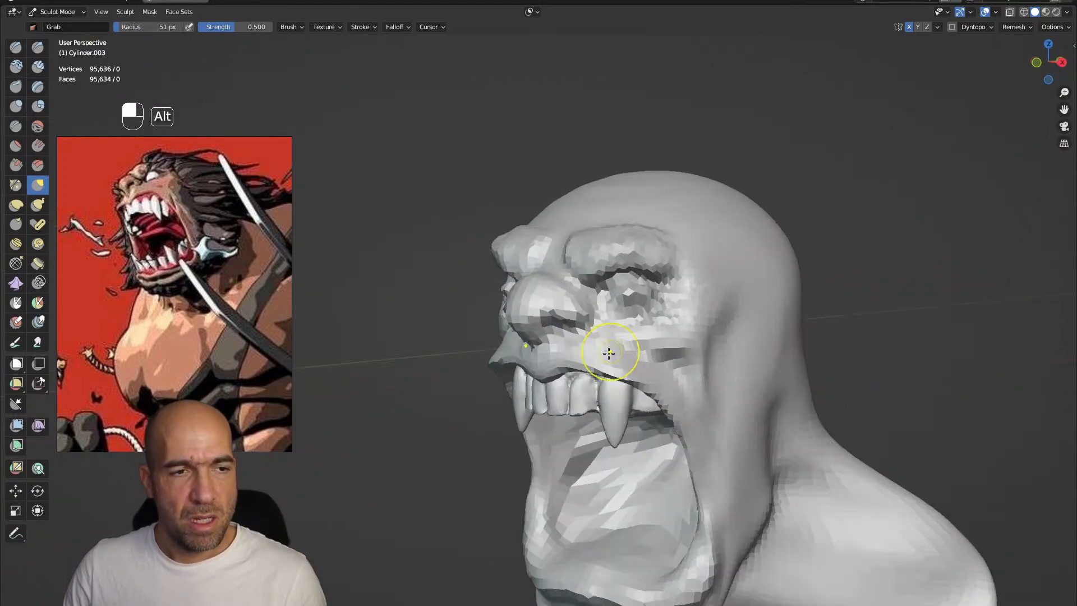
Switch sculpting to the head and remesh it with a finer voxel size
{"action": "key", "text": "alt+q"}
{"action": "key", "text": "r"}
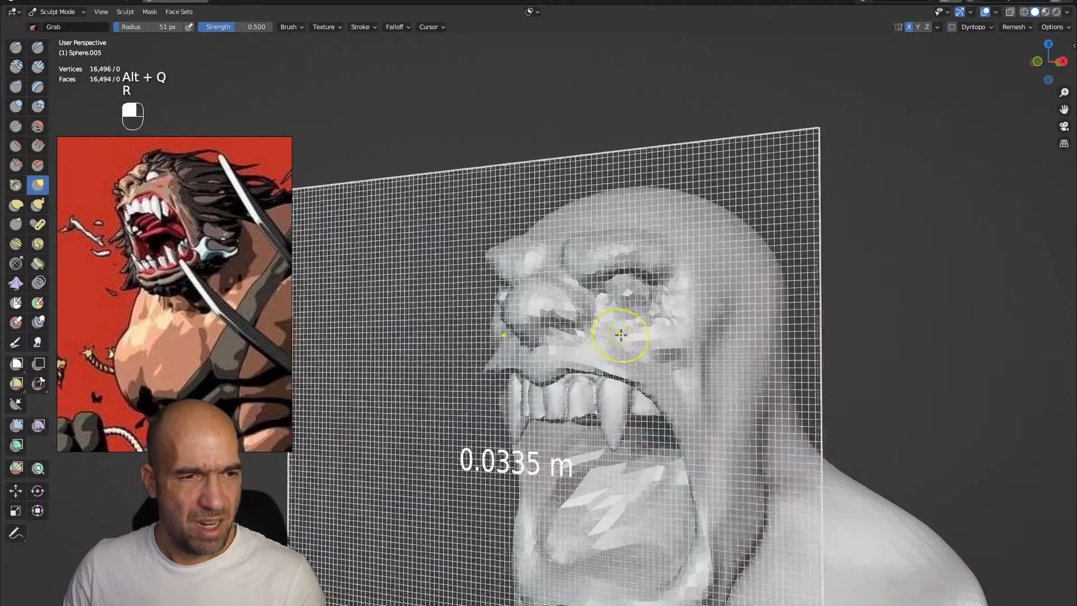
{"action": "left_click", "coordinate": [636, 346]}
{"action": "key", "text": "ctrl+r"}
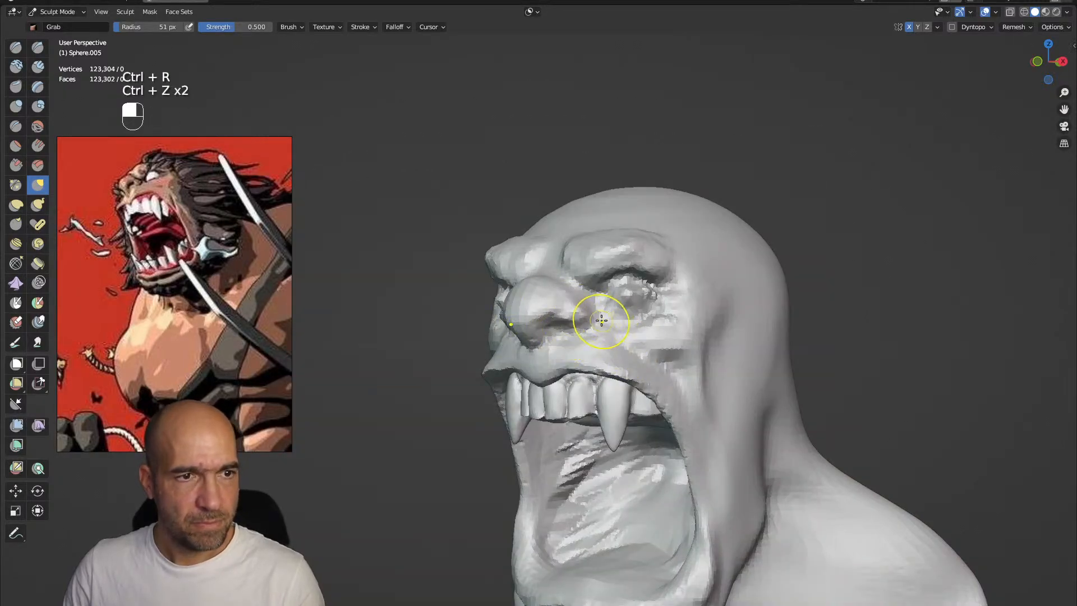
Carve the nostrils and the creases around the nose wings with Draw Sharp at 51 px
{"action": "left_click_drag", "start_coordinate": [563, 325], "coordinate": [605, 370], "text": "alt+shift"}
{"action": "key", "text": "1"}
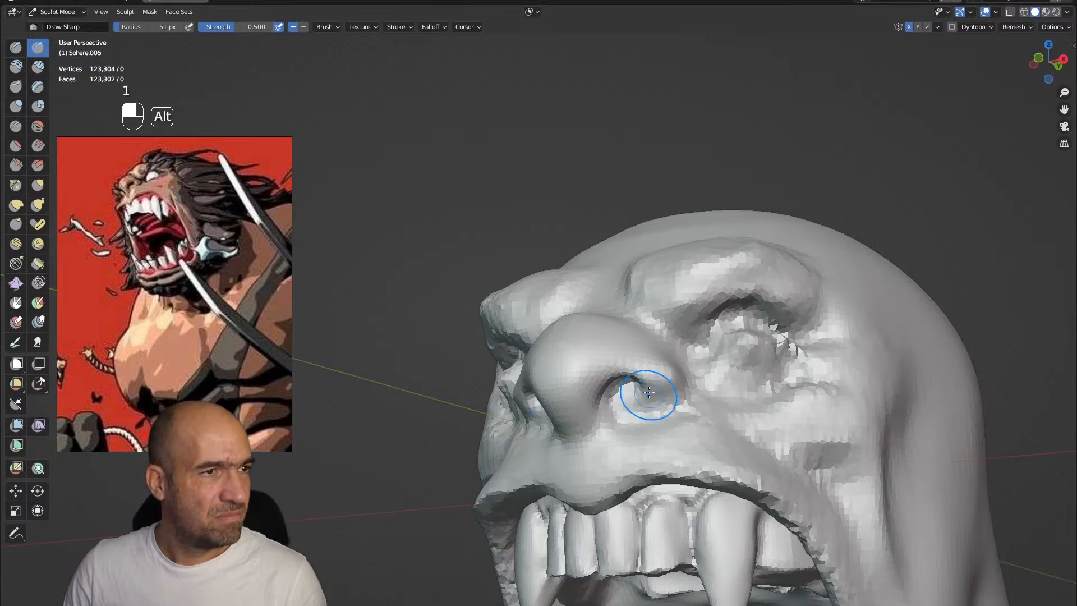
{"action": "left_click_drag", "start_coordinate": [648, 394], "coordinate": [640, 404], "text": "ctrl+alt"}
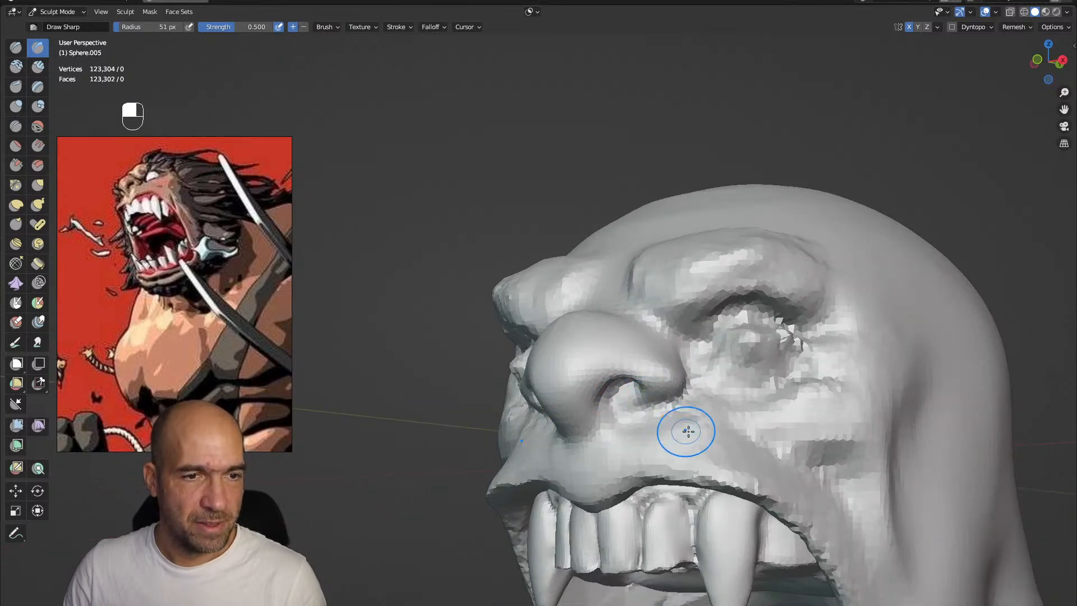
{"action": "left_click_drag", "start_coordinate": [703, 429], "coordinate": [735, 451], "text": "shift"}
{"action": "left_click_drag", "start_coordinate": [735, 451], "coordinate": [670, 382], "text": "alt+shift"}
{"action": "left_click_drag", "start_coordinate": [603, 310], "coordinate": [701, 344], "text": "shift"}
{"action": "left_click_drag", "start_coordinate": [753, 439], "coordinate": [756, 406], "text": "shift"}
{"action": "mouse_move", "coordinate": [757, 397]}
{"action": "left_mouse_down", "text": "alt+shift"}
{"action": "mouse_move", "coordinate": [744, 404]}
{"action": "mouse_move", "coordinate": [712, 359]}
{"action": "mouse_move", "coordinate": [723, 387]}
{"action": "left_mouse_up", "text": "alt+shift"}
Reshape the upper lip and the brow area with a larger Grab brush
{"action": "key", "text": "g"}
{"action": "key", "text": "bracketright"}
{"action": "key", "text": "bracketright"}
{"action": "key", "text": "bracketright"}
{"action": "key", "text": "bracketright"}
{"action": "key", "text": "bracketright"}
{"action": "key", "text": "bracketright"}
{"action": "key", "text": "bracketright"}
{"action": "key", "text": "bracketright"}
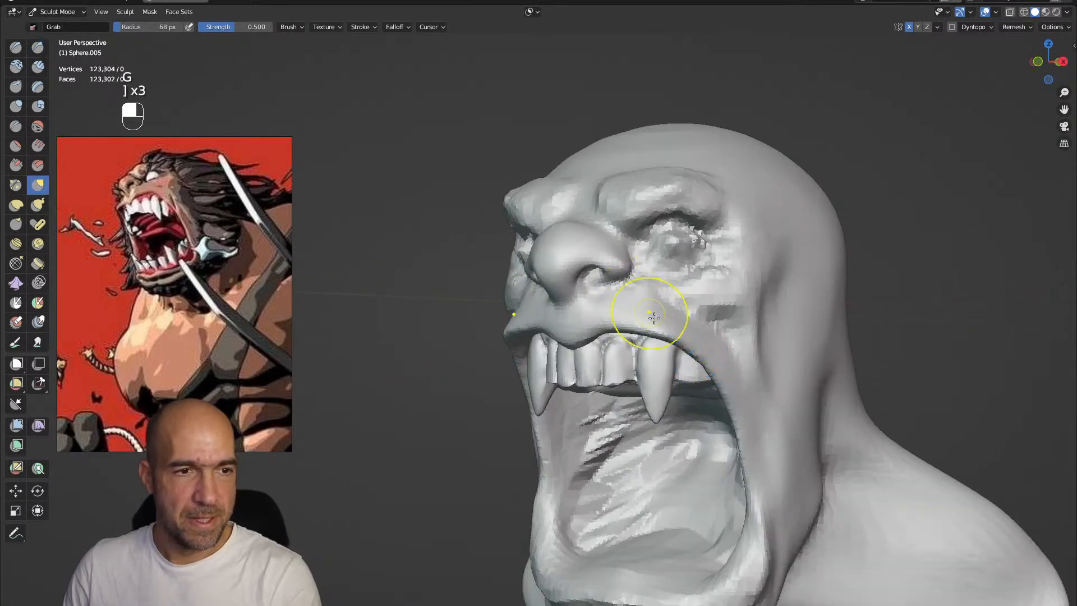
{"action": "left_click_drag", "start_coordinate": [669, 335], "coordinate": [671, 312]}
{"action": "left_click_drag", "start_coordinate": [765, 207], "coordinate": [670, 318], "text": "alt+shift"}
{"action": "left_click_drag", "start_coordinate": [588, 364], "coordinate": [581, 405], "text": "shift"}
{"action": "left_click_drag", "start_coordinate": [580, 405], "coordinate": [572, 373], "text": "ctrl+alt"}
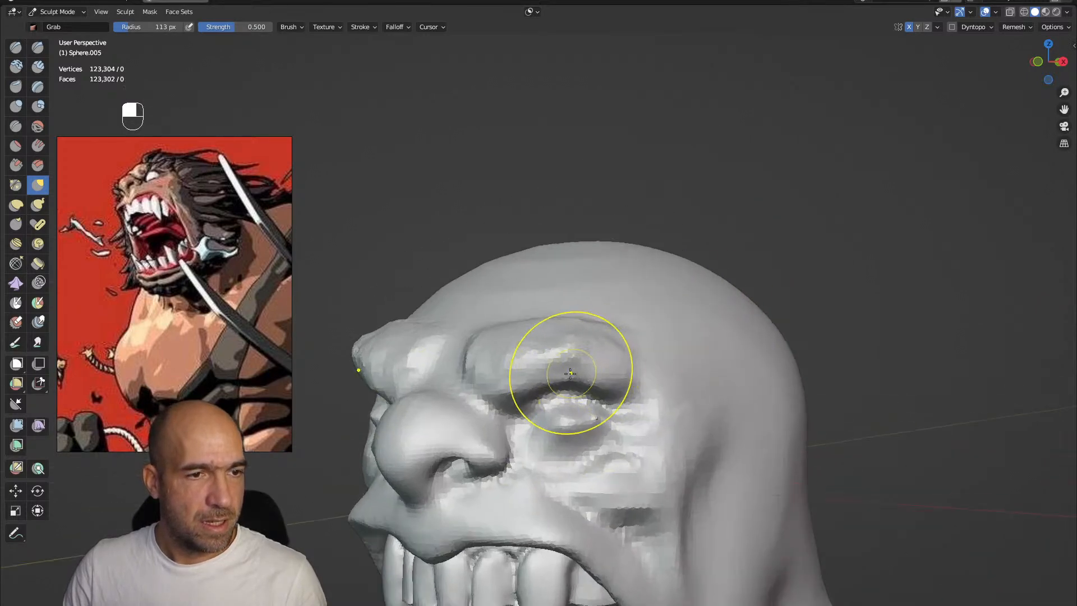
Build up the brow ridges and the bridge of the nose with a 57 px Clay Strips brush
{"action": "key", "text": "2"}
{"action": "key", "text": "2"}
{"action": "key", "text": "bracketleft"}
{"action": "key", "text": "bracketleft"}
{"action": "key", "text": "bracketleft"}
{"action": "key", "text": "bracketleft"}
{"action": "key", "text": "bracketleft"}
{"action": "key", "text": "bracketleft"}
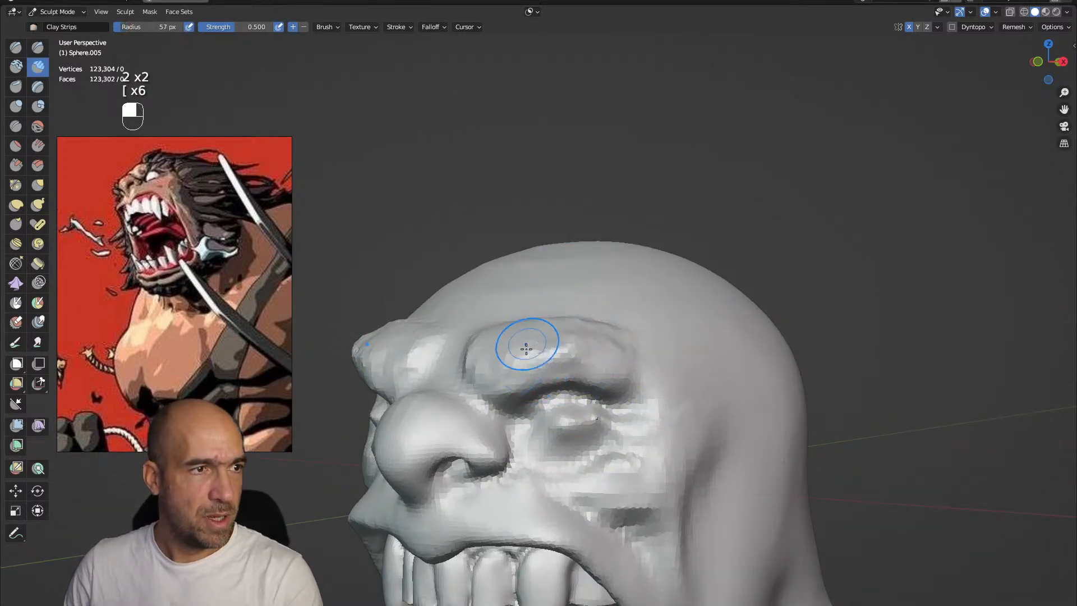
{"action": "mouse_move", "coordinate": [489, 370]}
{"action": "left_mouse_down"}
{"action": "mouse_move", "coordinate": [527, 354]}
{"action": "mouse_move", "coordinate": [500, 377]}
{"action": "mouse_move", "coordinate": [457, 373]}
{"action": "mouse_move", "coordinate": [464, 367]}
{"action": "mouse_move", "coordinate": [432, 380]}
{"action": "mouse_move", "coordinate": [463, 392]}
{"action": "mouse_move", "coordinate": [500, 448]}
{"action": "left_mouse_up"}
Cut the crease under the cheekbones with Draw Sharp and build up the cheeks with Clay Strips
{"action": "key", "text": "1"}
{"action": "mouse_move", "coordinate": [552, 507]}
{"action": "left_mouse_down", "text": "alt+shift"}
{"action": "mouse_move", "coordinate": [555, 432]}
{"action": "mouse_move", "coordinate": [585, 386]}
{"action": "mouse_move", "coordinate": [637, 361]}
{"action": "mouse_move", "coordinate": [681, 380]}
{"action": "left_mouse_up", "text": "alt+shift"}
{"action": "key", "text": "2"}
{"action": "mouse_move", "coordinate": [744, 318]}
{"action": "left_mouse_down"}
{"action": "mouse_move", "coordinate": [708, 377]}
{"action": "mouse_move", "coordinate": [732, 400]}
{"action": "mouse_move", "coordinate": [739, 436]}
{"action": "mouse_move", "coordinate": [687, 348]}
{"action": "left_mouse_up"}
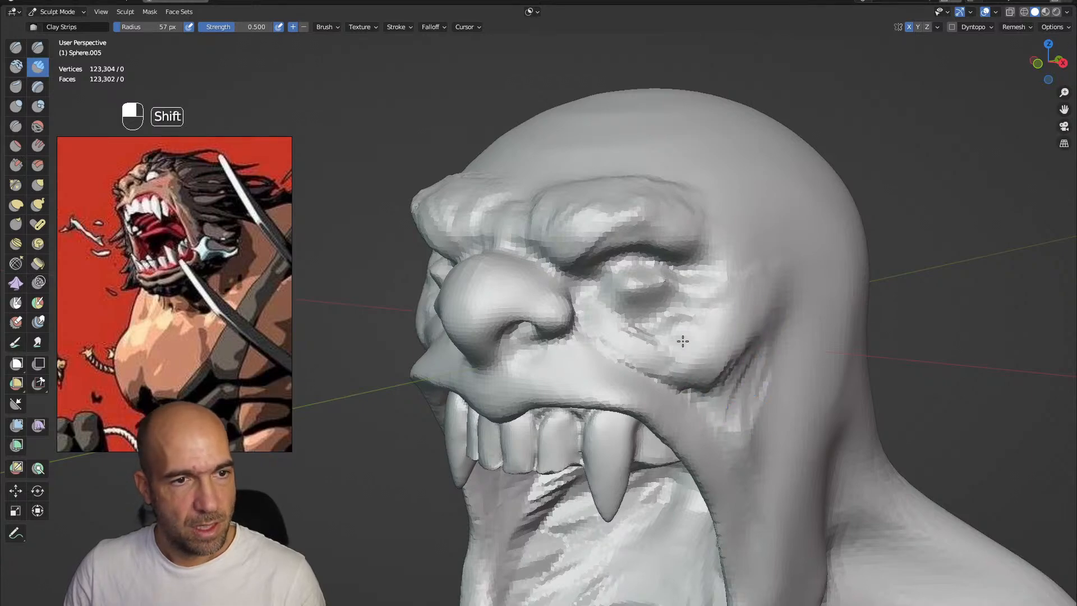
{"action": "middle_click_drag", "start_coordinate": [687, 349], "coordinate": [662, 312], "text": "shift"}
{"action": "mouse_move", "coordinate": [612, 326]}
{"action": "left_mouse_down", "text": "shift"}
{"action": "mouse_move", "coordinate": [580, 332]}
{"action": "mouse_move", "coordinate": [591, 333]}
{"action": "mouse_move", "coordinate": [545, 318]}
{"action": "left_mouse_up", "text": "shift"}
Carve folds under the eyes with a 36 px Draw Sharp brush and shape the eye bags with Clay Strips
{"action": "key", "text": "bracketleft"}
{"action": "key", "text": "bracketleft"}
{"action": "key", "text": "bracketleft"}
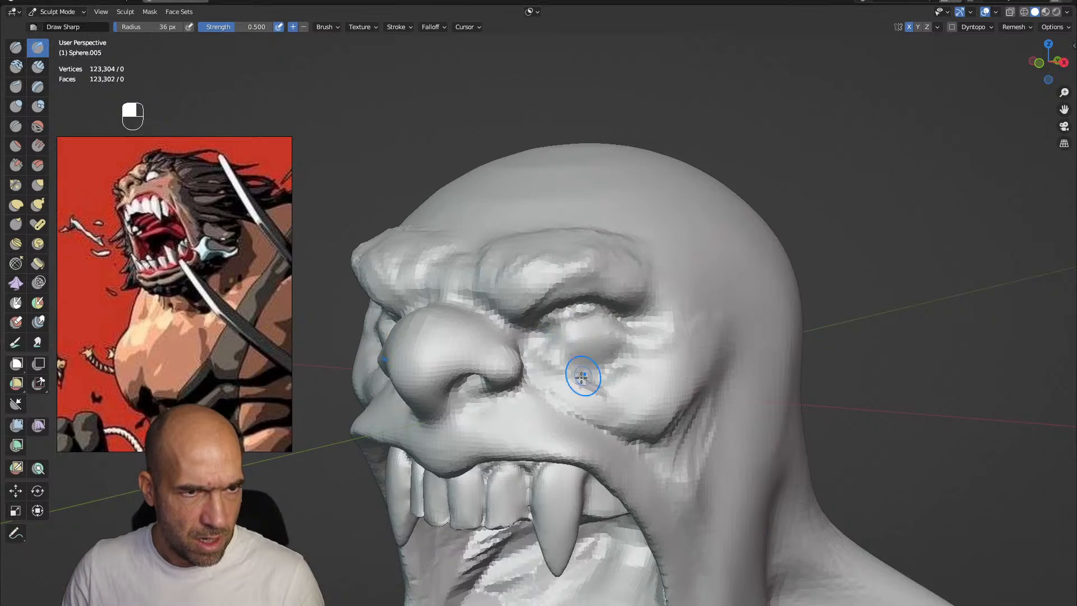
{"action": "left_click_drag", "start_coordinate": [602, 357], "coordinate": [598, 361], "text": "ctrl+alt"}
{"action": "key", "text": "2"}
{"action": "mouse_move", "coordinate": [554, 344]}
{"action": "left_mouse_down"}
{"action": "mouse_move", "coordinate": [574, 355]}
{"action": "mouse_move", "coordinate": [596, 343]}
{"action": "mouse_move", "coordinate": [557, 357]}
{"action": "left_mouse_up"}
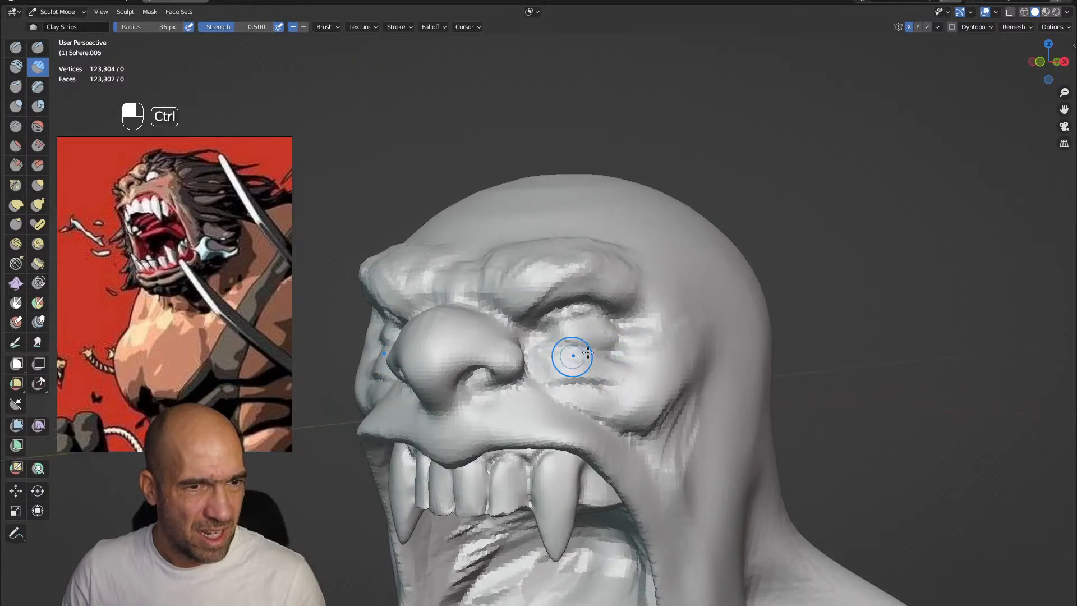
Define the eyelids, the wrinkles at the outer eye corners and the lower lip crease with Draw Sharp
{"action": "key", "text": "1"}
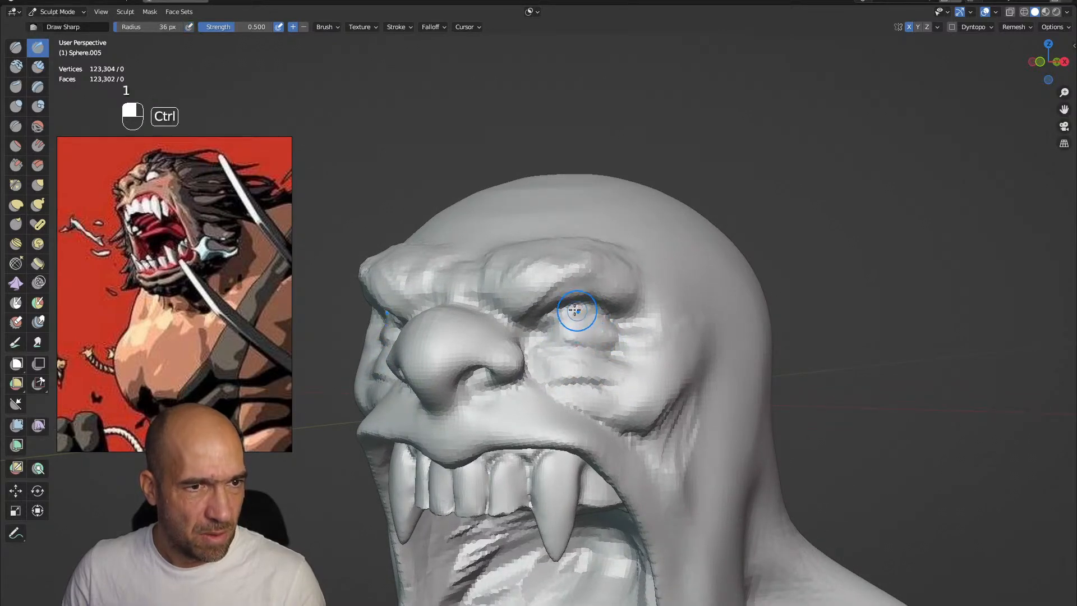
{"action": "mouse_move", "coordinate": [616, 339]}
{"action": "left_mouse_down", "text": "ctrl+alt"}
{"action": "mouse_move", "coordinate": [672, 326]}
{"action": "mouse_move", "coordinate": [695, 356]}
{"action": "mouse_move", "coordinate": [694, 370]}
{"action": "mouse_move", "coordinate": [671, 382]}
{"action": "left_mouse_up", "text": "ctrl+alt"}
{"action": "mouse_move", "coordinate": [672, 381]}
{"action": "left_mouse_down", "text": "ctrl+alt"}
{"action": "mouse_move", "coordinate": [589, 387]}
{"action": "mouse_move", "coordinate": [615, 371]}
{"action": "left_mouse_up", "text": "ctrl+alt"}
{"action": "left_click_drag", "start_coordinate": [620, 411], "coordinate": [577, 368], "text": "alt+shift"}
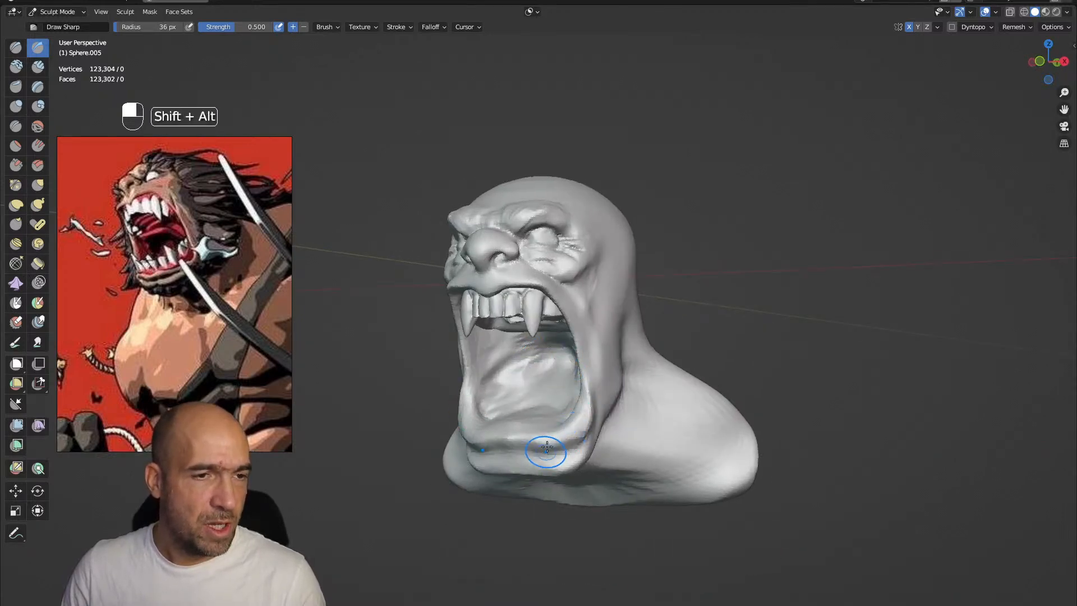
{"action": "left_click_drag", "start_coordinate": [548, 444], "coordinate": [524, 435], "text": "alt"}
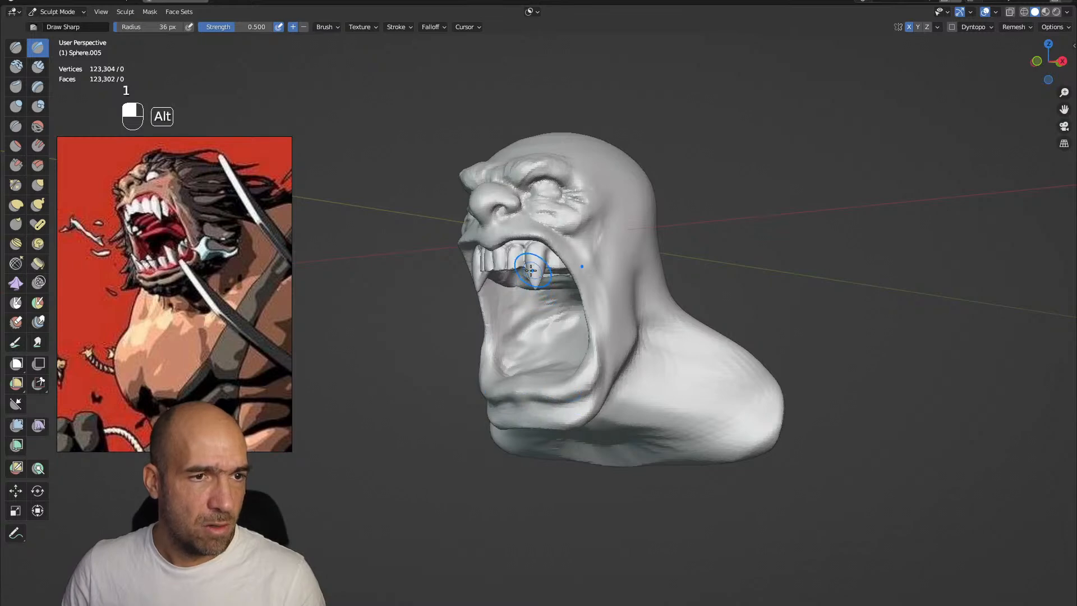
Duplicate the whole upper teeth mesh in Edit Mode and move the copy straight down to the lower jaw
{"action": "key", "text": "alt+q"}
{"action": "key", "text": "Tab"}
{"action": "key", "text": "a"}
{"action": "middle_click_drag", "start_coordinate": [546, 255], "coordinate": [572, 247]}
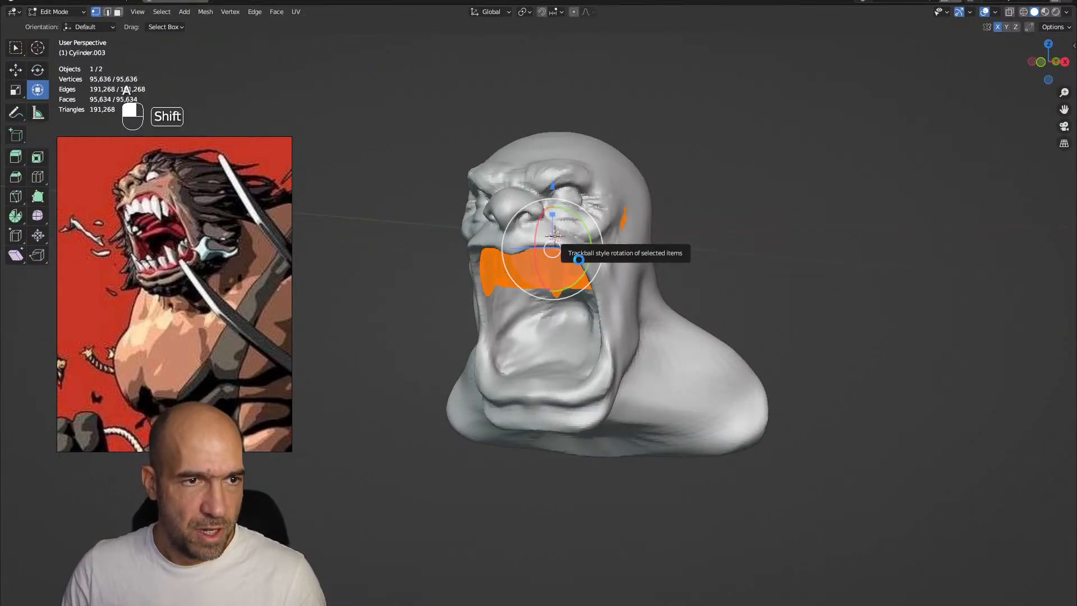
{"action": "key", "text": "shift+d"}
{"action": "key", "text": "z"}
{"action": "left_click", "coordinate": [581, 361]}
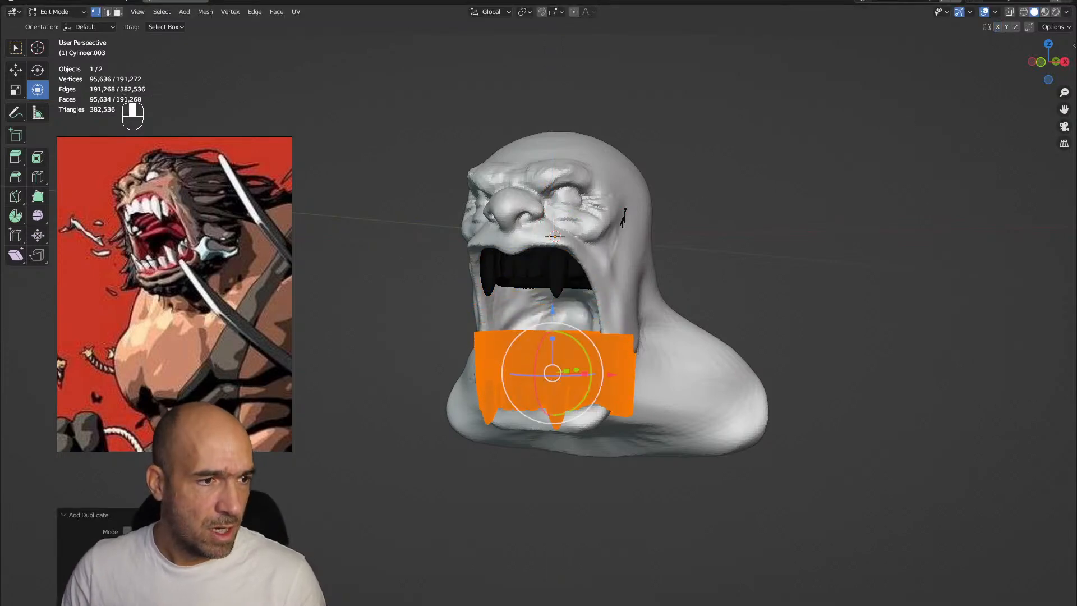
Rotate the duplicated teeth by 180 degrees and move them into position inside the lower jaw
{"action": "left_click_drag", "start_coordinate": [584, 353], "coordinate": [583, 387]}
{"action": "type", "text": "180"}
{"action": "key", "text": "Return"}
{"action": "left_click_drag", "start_coordinate": [754, 224], "coordinate": [655, 267], "text": "alt"}
{"action": "left_click_drag", "start_coordinate": [551, 307], "coordinate": [550, 284]}
{"action": "left_click_drag", "start_coordinate": [667, 280], "coordinate": [639, 269], "text": "alt"}
{"action": "left_click_drag", "start_coordinate": [617, 351], "coordinate": [601, 309]}
{"action": "left_click_drag", "start_coordinate": [645, 289], "coordinate": [693, 285], "text": "alt"}
{"action": "left_click_drag", "start_coordinate": [581, 291], "coordinate": [582, 293]}
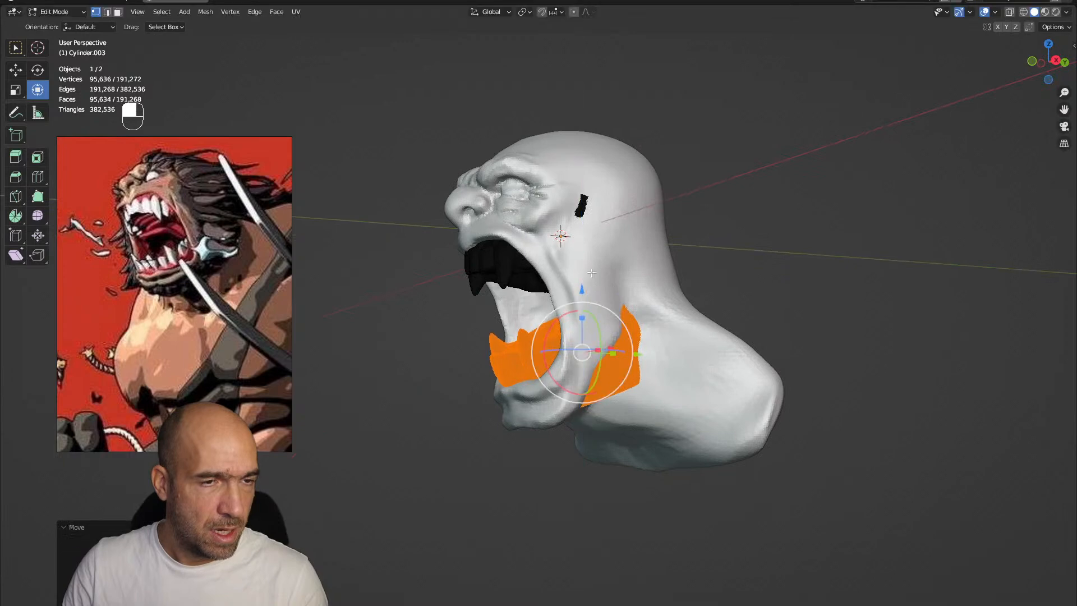
Return to Sculpt Mode and fit the lower teeth to the jaw with a 64 px Grab brush and X mirroring
{"action": "left_click_drag", "start_coordinate": [653, 163], "coordinate": [708, 159], "text": "alt"}
{"action": "key", "text": "ctrl+Tab"}
{"action": "left_click", "coordinate": [715, 225]}
{"action": "scroll", "coordinate": [715, 294], "scroll_direction": "down", "scroll_amount": 4}
{"action": "mouse_move", "coordinate": [695, 297]}
{"action": "left_mouse_down", "text": "alt"}
{"action": "mouse_move", "coordinate": [710, 297]}
{"action": "mouse_move", "coordinate": [652, 306]}
{"action": "left_mouse_up", "text": "alt"}
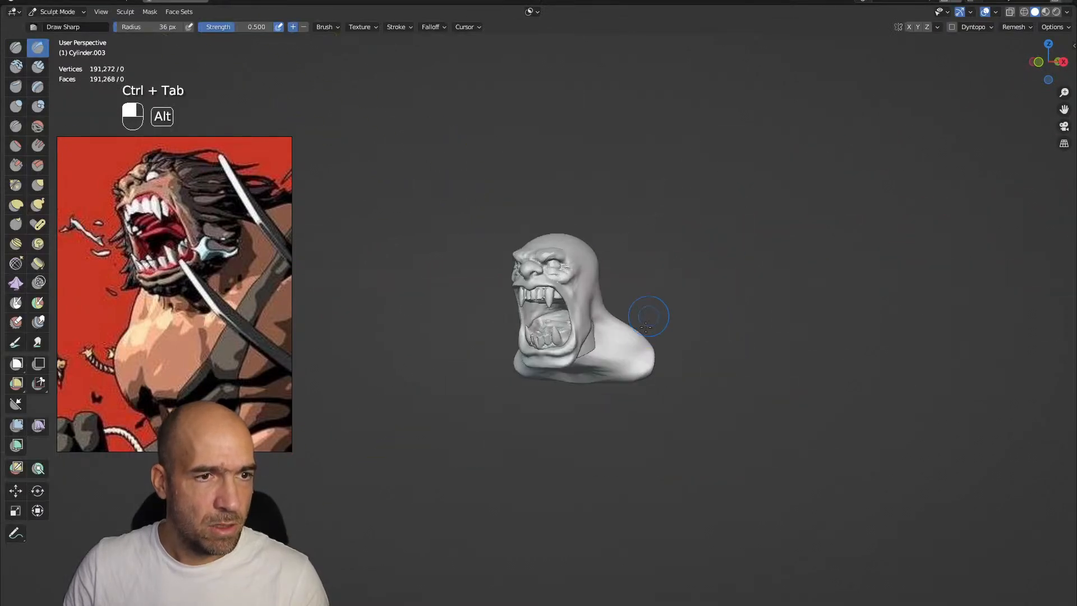
{"action": "scroll", "coordinate": [631, 331], "scroll_direction": "up", "scroll_amount": 2}
{"action": "key", "text": "g"}
{"action": "key", "text": "bracketright"}
{"action": "key", "text": "bracketright"}
{"action": "key", "text": "bracketright"}
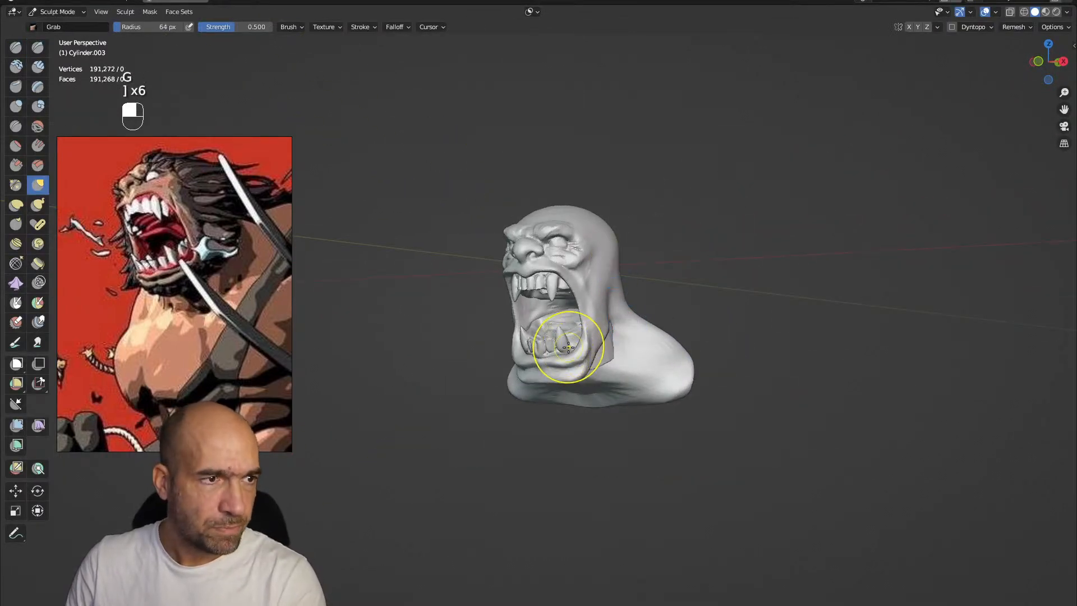
{"action": "left_click_drag", "start_coordinate": [565, 346], "coordinate": [590, 347], "text": "alt"}
{"action": "left_click_drag", "start_coordinate": [590, 347], "coordinate": [598, 341], "text": "ctrl+alt"}
{"action": "left_click_drag", "start_coordinate": [583, 349], "coordinate": [595, 351]}
{"action": "key", "text": "ctrl+z"}
{"action": "mouse_move", "coordinate": [613, 285]}
{"action": "left_mouse_down", "text": "ctrl+alt"}
{"action": "mouse_move", "coordinate": [609, 332]}
{"action": "mouse_move", "coordinate": [649, 318]}
{"action": "mouse_move", "coordinate": [579, 323]}
{"action": "left_mouse_up", "text": "ctrl+alt"}
{"action": "left_click_drag", "start_coordinate": [594, 332], "coordinate": [621, 302], "text": "ctrl+alt"}
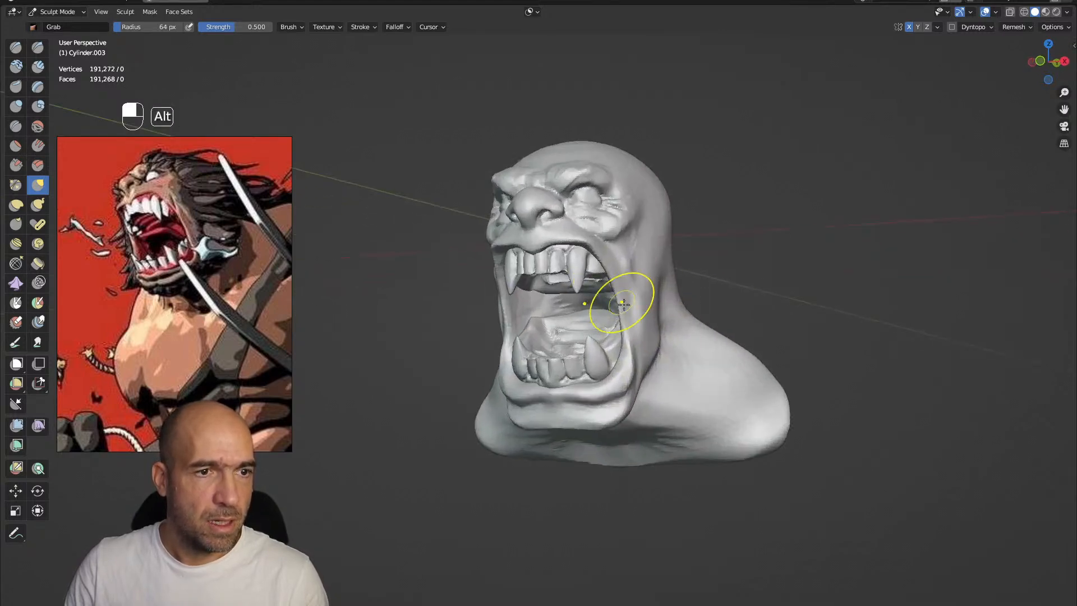
Add a UV sphere in Object Mode, then move it below the head and scale it up in Edit Mode
{"action": "key", "text": "alt+q"}
{"action": "mouse_move", "coordinate": [652, 238]}
{"action": "left_mouse_down", "text": "ctrl+alt"}
{"action": "mouse_move", "coordinate": [643, 283]}
{"action": "mouse_move", "coordinate": [609, 300]}
{"action": "mouse_move", "coordinate": [668, 313]}
{"action": "mouse_move", "coordinate": [647, 306]}
{"action": "left_mouse_up", "text": "ctrl+alt"}
{"action": "key", "text": "g"}
{"action": "key", "text": "bracketright"}
{"action": "key", "text": "bracketright"}
{"action": "key", "text": "bracketright"}
{"action": "key", "text": "ctrl+Tab"}
{"action": "left_click", "coordinate": [595, 306]}
{"action": "key", "text": "shift+a"}
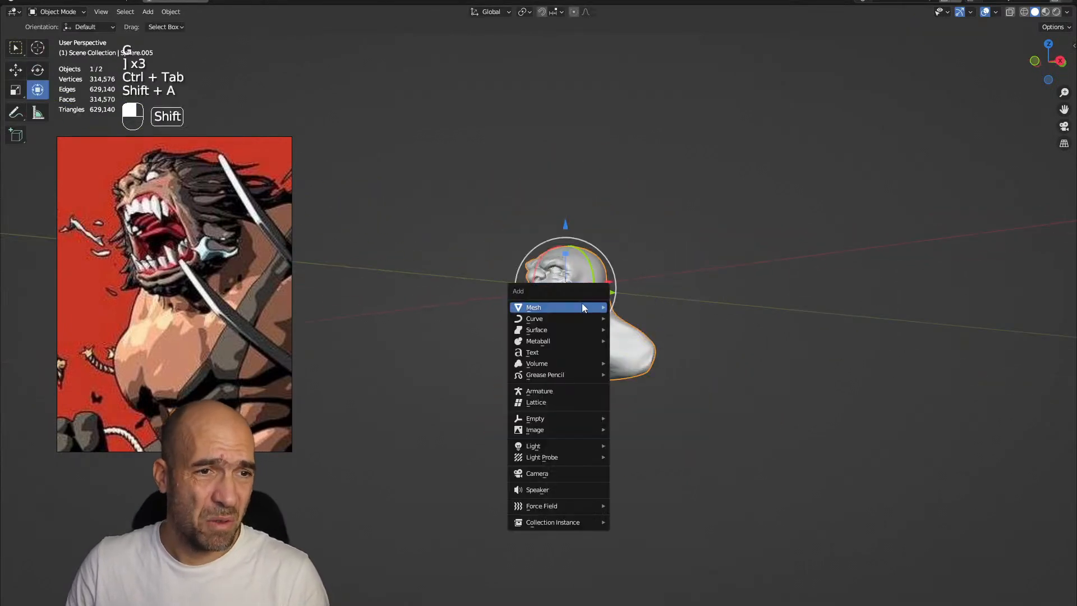
{"action": "mouse_move", "coordinate": [583, 307]}
{"action": "left_click", "coordinate": [656, 341]}
{"action": "key", "text": "Tab"}
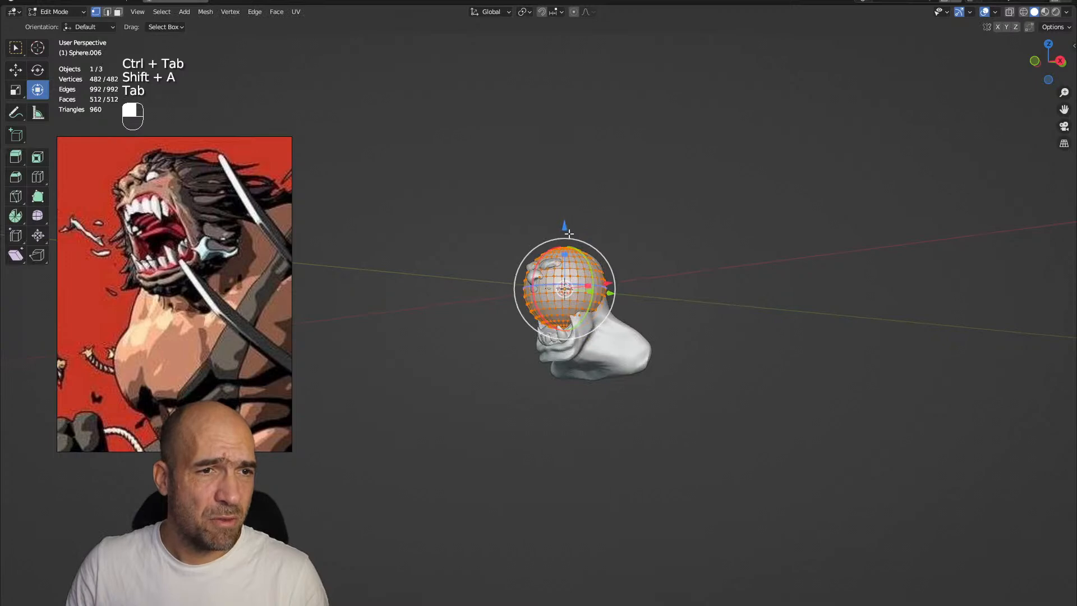
{"action": "left_click_drag", "start_coordinate": [568, 223], "coordinate": [568, 361]}
{"action": "key", "text": "s"}
{"action": "left_click", "coordinate": [687, 227]}
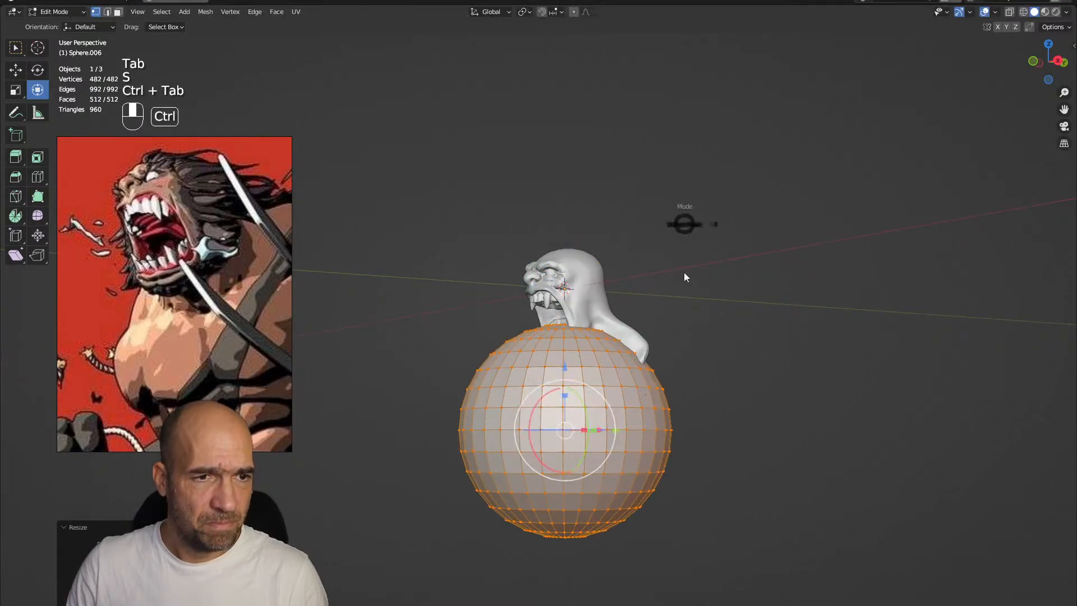
Stretch the sphere into an elongated torso under the head in Sculpt Mode with a 263 px Grab brush
{"action": "key", "text": "ctrl+Tab"}
{"action": "key", "text": "bracketright"}
{"action": "key", "text": "bracketright"}
{"action": "key", "text": "bracketright"}
{"action": "key", "text": "bracketright"}
{"action": "key", "text": "bracketright"}
{"action": "key", "text": "bracketright"}
{"action": "key", "text": "bracketright"}
{"action": "key", "text": "bracketright"}
{"action": "key", "text": "bracketright"}
{"action": "key", "text": "bracketright"}
{"action": "key", "text": "bracketright"}
{"action": "mouse_move", "coordinate": [572, 350]}
{"action": "left_mouse_down"}
{"action": "mouse_move", "coordinate": [547, 395]}
{"action": "mouse_move", "coordinate": [554, 425]}
{"action": "mouse_move", "coordinate": [600, 424]}
{"action": "mouse_move", "coordinate": [615, 392]}
{"action": "mouse_move", "coordinate": [561, 435]}
{"action": "left_mouse_up"}
{"action": "mouse_move", "coordinate": [673, 381]}
{"action": "left_mouse_down"}
{"action": "mouse_move", "coordinate": [621, 368]}
{"action": "mouse_move", "coordinate": [681, 348]}
{"action": "left_mouse_up"}
{"action": "mouse_move", "coordinate": [673, 362]}
{"action": "left_mouse_down", "text": "ctrl+alt"}
{"action": "mouse_move", "coordinate": [653, 346]}
{"action": "mouse_move", "coordinate": [731, 344]}
{"action": "mouse_move", "coordinate": [644, 339]}
{"action": "mouse_move", "coordinate": [644, 370]}
{"action": "mouse_move", "coordinate": [671, 310]}
{"action": "mouse_move", "coordinate": [643, 313]}
{"action": "left_mouse_up", "text": "ctrl+alt"}
{"action": "left_click_drag", "start_coordinate": [686, 320], "coordinate": [648, 298]}
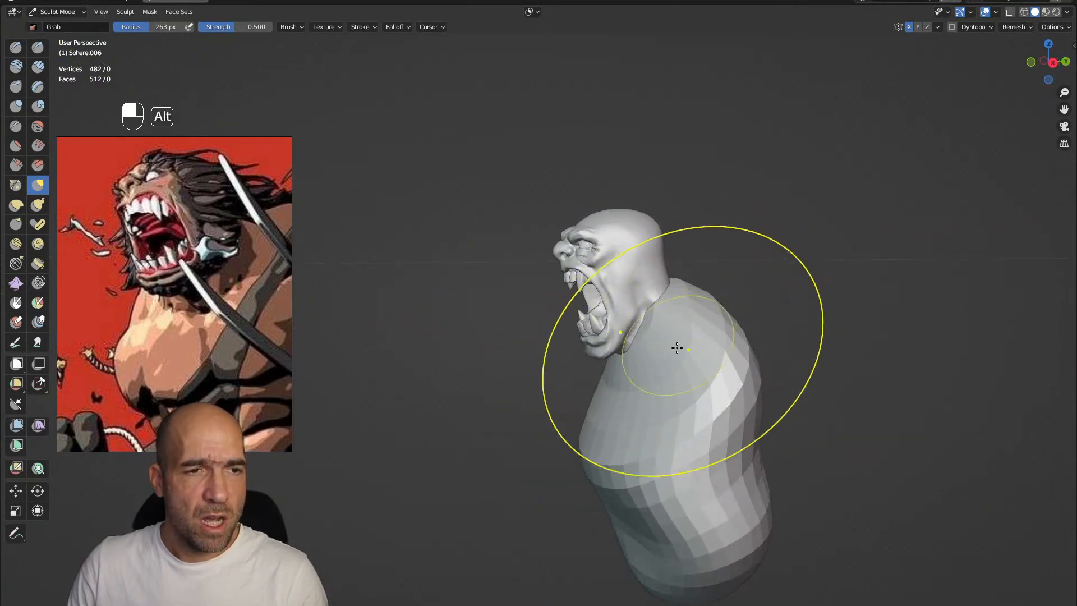
Shape the torso's chest, back, waist and broad shoulders around the neck with the 263 px Grab brush
{"action": "left_click_drag", "start_coordinate": [676, 342], "coordinate": [657, 359], "text": "ctrl+alt"}
{"action": "mouse_move", "coordinate": [620, 403]}
{"action": "left_mouse_down", "text": "alt"}
{"action": "mouse_move", "coordinate": [627, 440]}
{"action": "mouse_move", "coordinate": [650, 412]}
{"action": "left_mouse_up", "text": "alt"}
{"action": "left_click_drag", "start_coordinate": [648, 415], "coordinate": [626, 422]}
{"action": "left_click_drag", "start_coordinate": [695, 385], "coordinate": [721, 346], "text": "ctrl+alt"}
{"action": "left_click_drag", "start_coordinate": [721, 347], "coordinate": [695, 332], "text": "alt"}
{"action": "left_click_drag", "start_coordinate": [772, 261], "coordinate": [788, 322]}
{"action": "mouse_move", "coordinate": [645, 363]}
{"action": "left_mouse_down", "text": "alt"}
{"action": "mouse_move", "coordinate": [716, 368]}
{"action": "mouse_move", "coordinate": [707, 305]}
{"action": "mouse_move", "coordinate": [668, 304]}
{"action": "left_mouse_up", "text": "alt"}
{"action": "left_click_drag", "start_coordinate": [698, 314], "coordinate": [777, 333], "text": "alt"}
{"action": "mouse_move", "coordinate": [739, 460]}
{"action": "left_mouse_down"}
{"action": "mouse_move", "coordinate": [686, 467]}
{"action": "mouse_move", "coordinate": [704, 479]}
{"action": "left_mouse_up"}
{"action": "mouse_move", "coordinate": [705, 448]}
{"action": "left_mouse_down", "text": "alt"}
{"action": "mouse_move", "coordinate": [667, 457]}
{"action": "mouse_move", "coordinate": [730, 455]}
{"action": "left_mouse_up", "text": "alt"}
{"action": "left_click_drag", "start_coordinate": [669, 516], "coordinate": [667, 477]}
{"action": "left_click_drag", "start_coordinate": [693, 387], "coordinate": [651, 361], "text": "alt"}
{"action": "left_click_drag", "start_coordinate": [742, 274], "coordinate": [705, 340], "text": "alt+shift"}
{"action": "left_click_drag", "start_coordinate": [705, 359], "coordinate": [749, 321], "text": "ctrl+alt"}
{"action": "left_click_drag", "start_coordinate": [746, 322], "coordinate": [715, 415], "text": "alt+shift"}
{"action": "left_click_drag", "start_coordinate": [712, 404], "coordinate": [705, 313], "text": "ctrl+alt"}
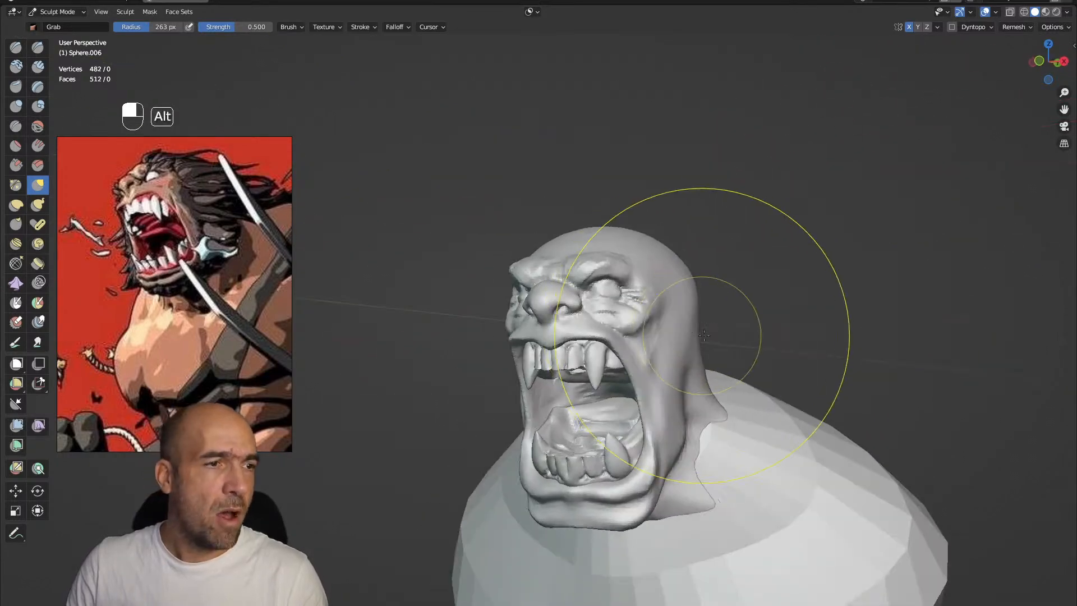
{"action": "left_click_drag", "start_coordinate": [698, 359], "coordinate": [687, 311], "text": "alt"}
{"action": "mouse_move", "coordinate": [687, 312]}
{"action": "left_mouse_down", "text": "ctrl+alt"}
{"action": "mouse_move", "coordinate": [680, 255]}
{"action": "mouse_move", "coordinate": [669, 320]}
{"action": "left_mouse_up", "text": "ctrl+alt"}
{"action": "left_click_drag", "start_coordinate": [669, 320], "coordinate": [660, 277], "text": "ctrl+alt"}
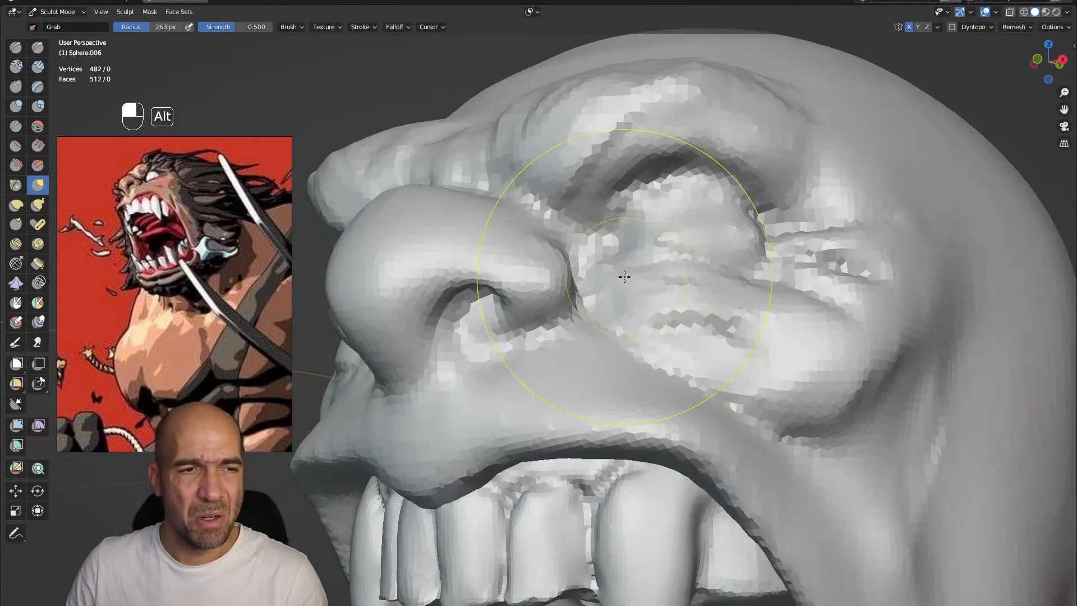
Switch sculpting to the head and carve the creases around the nostrils and upper lip with a 57 px Draw Sharp brush
{"action": "key", "text": "alt+q"}
{"action": "scroll", "coordinate": [620, 279], "scroll_direction": "down", "scroll_amount": 3}
{"action": "key", "text": "1"}
{"action": "key", "text": "bracketleft"}
{"action": "key", "text": "bracketleft"}
{"action": "key", "text": "bracketleft"}
{"action": "key", "text": "bracketleft"}
{"action": "key", "text": "bracketleft"}
{"action": "key", "text": "bracketleft"}
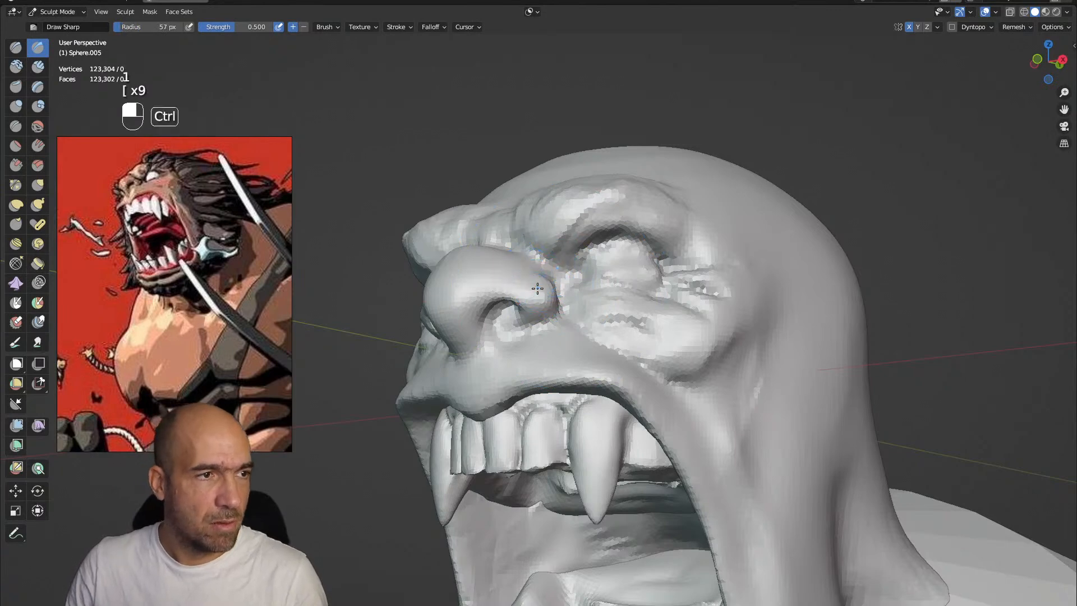
{"action": "left_click_drag", "start_coordinate": [537, 288], "coordinate": [543, 271], "text": "ctrl+alt"}
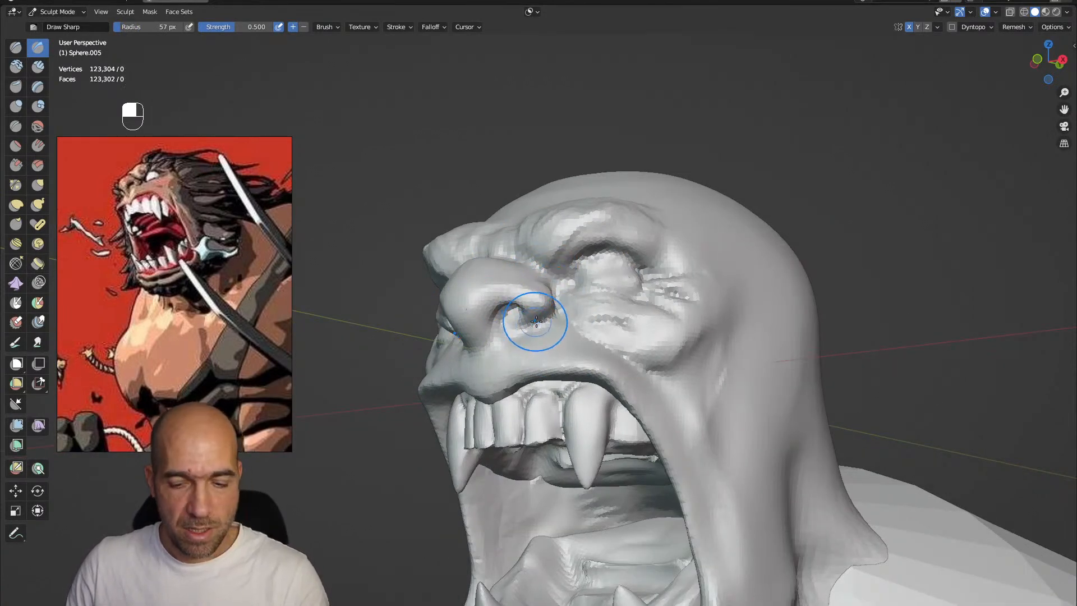
{"action": "key", "text": "p"}
{"action": "mouse_move", "coordinate": [475, 368]}
{"action": "left_mouse_down", "text": "ctrl+alt"}
{"action": "mouse_move", "coordinate": [502, 353]}
{"action": "mouse_move", "coordinate": [493, 331]}
{"action": "left_mouse_up", "text": "ctrl+alt"}
{"action": "key", "text": "1"}
{"action": "mouse_move", "coordinate": [487, 367]}
{"action": "left_mouse_down", "text": "ctrl+alt"}
{"action": "mouse_move", "coordinate": [503, 355]}
{"action": "mouse_move", "coordinate": [519, 386]}
{"action": "left_mouse_up", "text": "ctrl+alt"}
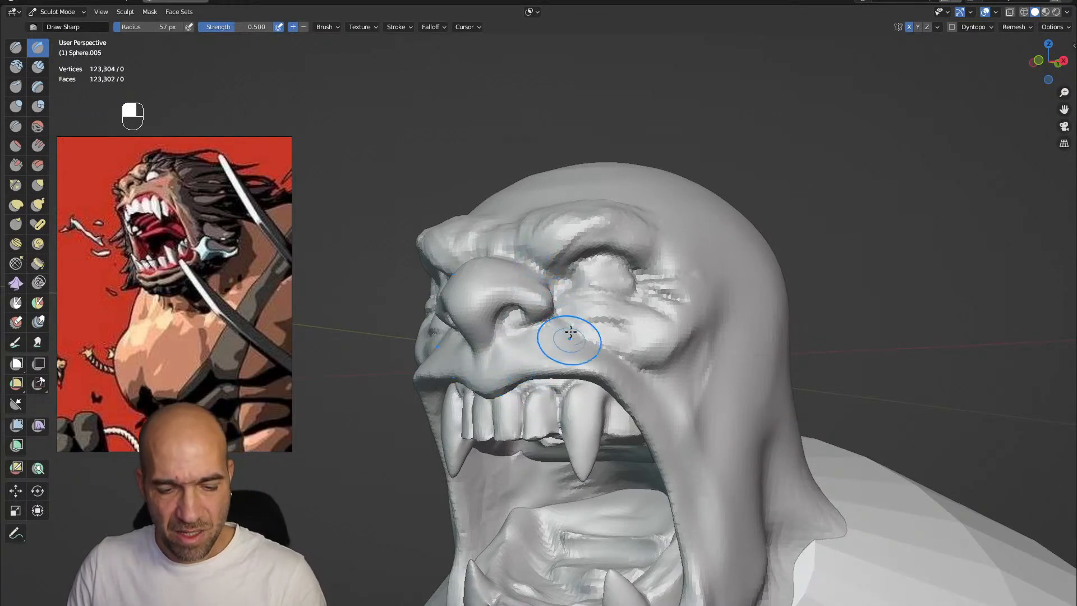
Scrape the face planes with an 85 px Scrape/Peaks brush and sharpen the creases beside the nose with a 48 px Draw Sharp brush
{"action": "key", "text": "3"}
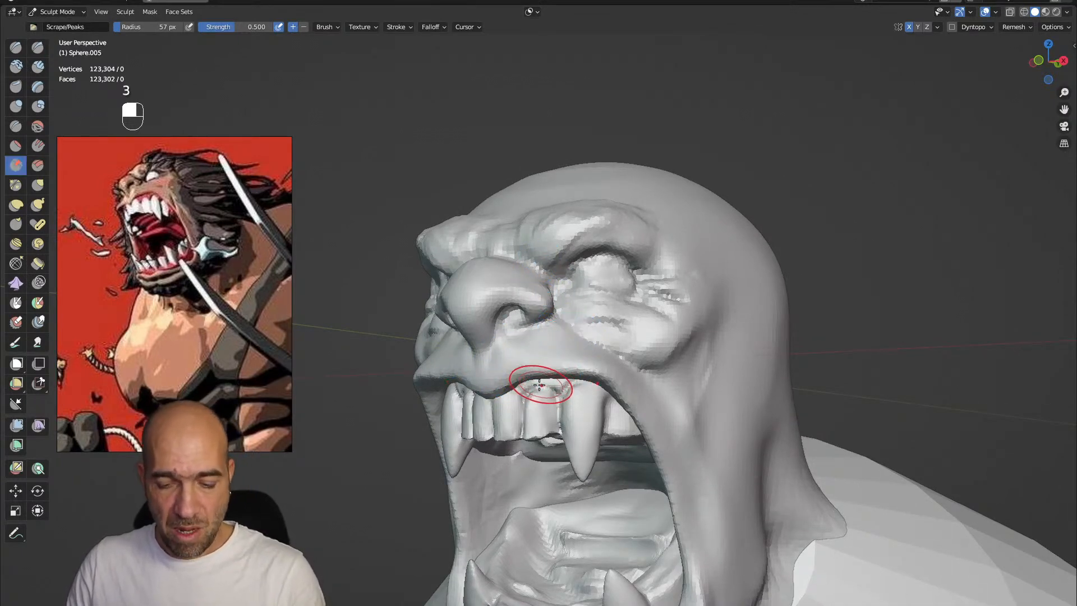
{"action": "key", "text": "bracketright"}
{"action": "key", "text": "bracketright"}
{"action": "key", "text": "bracketright"}
{"action": "key", "text": "bracketright"}
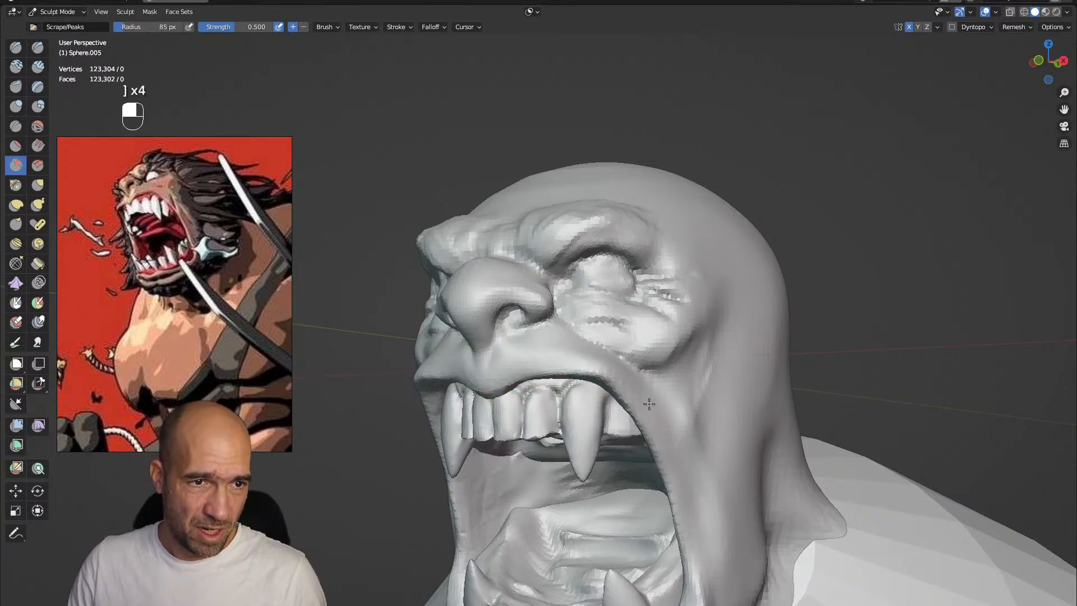
{"action": "left_click_drag", "start_coordinate": [685, 336], "coordinate": [634, 282], "text": "ctrl+alt"}
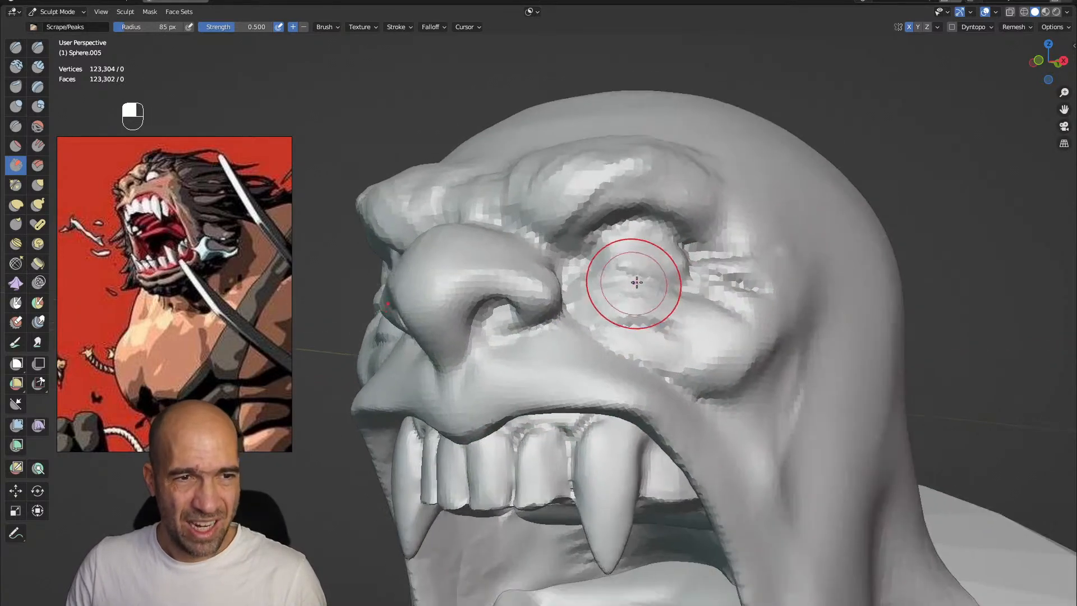
{"action": "key", "text": "1"}
{"action": "key", "text": "bracketleft"}
{"action": "key", "text": "bracketleft"}
{"action": "key", "text": "bracketleft"}
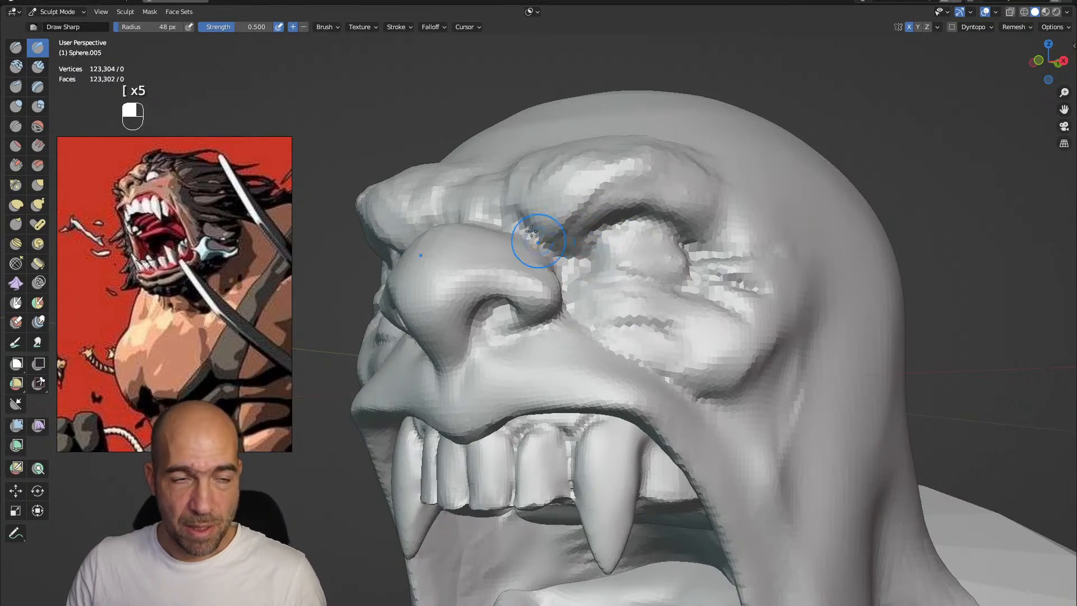
{"action": "left_click_drag", "start_coordinate": [541, 241], "coordinate": [555, 387], "text": "alt+shift"}
{"action": "left_click_drag", "start_coordinate": [519, 217], "coordinate": [536, 387], "text": "alt"}
{"action": "mouse_move", "coordinate": [529, 365]}
{"action": "left_mouse_down", "text": "alt"}
{"action": "mouse_move", "coordinate": [526, 350]}
{"action": "mouse_move", "coordinate": [519, 366]}
{"action": "mouse_move", "coordinate": [517, 312]}
{"action": "mouse_move", "coordinate": [497, 341]}
{"action": "left_mouse_up", "text": "alt"}
Build up the cheek and eye bag area with Clay Strips and cut the surrounding facial folds with Draw Sharp
{"action": "key", "text": "2"}
{"action": "left_click_drag", "start_coordinate": [571, 364], "coordinate": [576, 334], "text": "alt"}
{"action": "left_click_drag", "start_coordinate": [578, 333], "coordinate": [617, 261], "text": "shift"}
{"action": "mouse_move", "coordinate": [669, 315]}
{"action": "left_mouse_down", "text": "alt"}
{"action": "mouse_move", "coordinate": [641, 313]}
{"action": "mouse_move", "coordinate": [678, 321]}
{"action": "left_mouse_up", "text": "alt"}
{"action": "key", "text": "1"}
{"action": "mouse_move", "coordinate": [743, 326]}
{"action": "left_mouse_down", "text": "ctrl"}
{"action": "mouse_move", "coordinate": [766, 319]}
{"action": "mouse_move", "coordinate": [684, 457]}
{"action": "mouse_move", "coordinate": [678, 372]}
{"action": "mouse_move", "coordinate": [652, 384]}
{"action": "mouse_move", "coordinate": [639, 422]}
{"action": "left_mouse_up", "text": "ctrl"}
{"action": "left_click_drag", "start_coordinate": [639, 422], "coordinate": [594, 280], "text": "alt+shift"}
{"action": "left_click_drag", "start_coordinate": [595, 280], "coordinate": [661, 432], "text": "alt+shift"}
{"action": "left_click_drag", "start_coordinate": [662, 431], "coordinate": [624, 376], "text": "alt+shift"}
{"action": "mouse_move", "coordinate": [624, 376]}
{"action": "left_mouse_down", "text": "alt"}
{"action": "mouse_move", "coordinate": [611, 373]}
{"action": "mouse_move", "coordinate": [608, 308]}
{"action": "left_mouse_up", "text": "alt"}
Adjust the mouth corners, jaw and head shape with a 105 px Grab brush and deepen the facial creases with Draw Sharp
{"action": "key", "text": "g"}
{"action": "key", "text": "bracketright"}
{"action": "key", "text": "bracketright"}
{"action": "key", "text": "bracketright"}
{"action": "key", "text": "bracketright"}
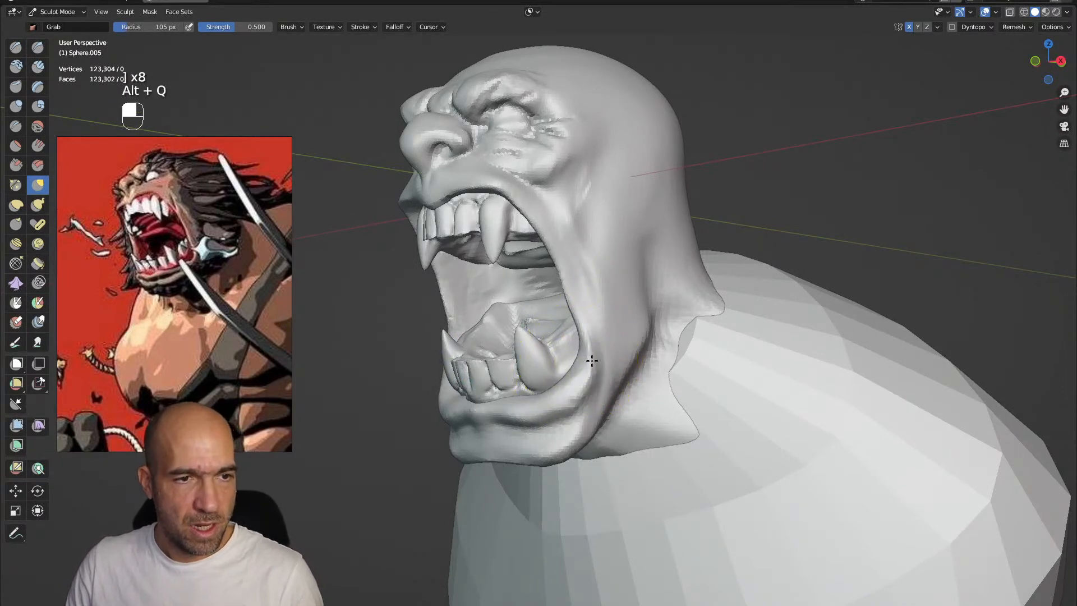
{"action": "mouse_move", "coordinate": [592, 380]}
{"action": "left_mouse_down", "text": "alt"}
{"action": "mouse_move", "coordinate": [566, 409]}
{"action": "mouse_move", "coordinate": [612, 381]}
{"action": "left_mouse_up", "text": "alt"}
{"action": "mouse_move", "coordinate": [613, 336]}
{"action": "left_mouse_down", "text": "alt"}
{"action": "mouse_move", "coordinate": [585, 282]}
{"action": "mouse_move", "coordinate": [663, 280]}
{"action": "mouse_move", "coordinate": [673, 405]}
{"action": "mouse_move", "coordinate": [673, 305]}
{"action": "mouse_move", "coordinate": [598, 344]}
{"action": "mouse_move", "coordinate": [575, 342]}
{"action": "left_mouse_up", "text": "alt"}
{"action": "key", "text": "1"}
{"action": "mouse_move", "coordinate": [620, 421]}
{"action": "left_mouse_down", "text": "alt"}
{"action": "mouse_move", "coordinate": [659, 413]}
{"action": "mouse_move", "coordinate": [656, 351]}
{"action": "mouse_move", "coordinate": [657, 387]}
{"action": "mouse_move", "coordinate": [678, 361]}
{"action": "mouse_move", "coordinate": [640, 336]}
{"action": "mouse_move", "coordinate": [584, 324]}
{"action": "mouse_move", "coordinate": [592, 285]}
{"action": "mouse_move", "coordinate": [623, 295]}
{"action": "left_mouse_up", "text": "alt"}
{"action": "key", "text": "g"}
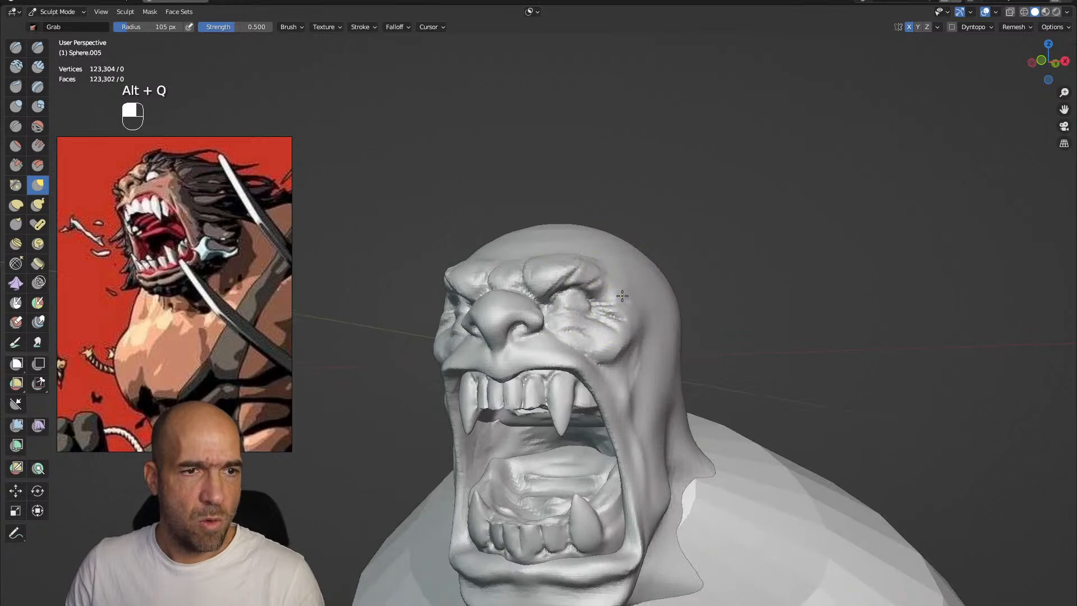
{"action": "mouse_move", "coordinate": [617, 224]}
{"action": "left_mouse_down", "text": "alt"}
{"action": "mouse_move", "coordinate": [589, 232]}
{"action": "mouse_move", "coordinate": [623, 236]}
{"action": "mouse_move", "coordinate": [616, 229]}
{"action": "left_mouse_up", "text": "alt"}
{"action": "mouse_move", "coordinate": [668, 258]}
{"action": "left_mouse_down", "text": "ctrl+alt"}
{"action": "mouse_move", "coordinate": [638, 294]}
{"action": "mouse_move", "coordinate": [649, 370]}
{"action": "mouse_move", "coordinate": [673, 373]}
{"action": "mouse_move", "coordinate": [693, 409]}
{"action": "mouse_move", "coordinate": [728, 396]}
{"action": "left_mouse_up", "text": "ctrl+alt"}
{"action": "left_click_drag", "start_coordinate": [709, 313], "coordinate": [656, 386], "text": "alt"}
Switch sculpting to the torso, set a smaller voxel size and voxel remesh it
{"action": "key", "text": "alt+q"}
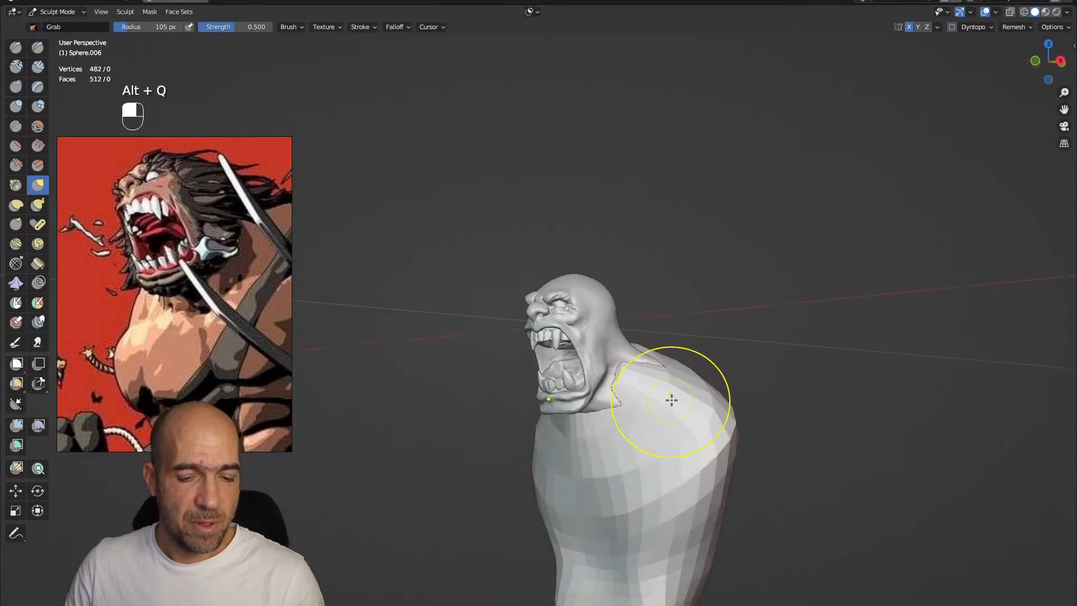
{"action": "key", "text": "r"}
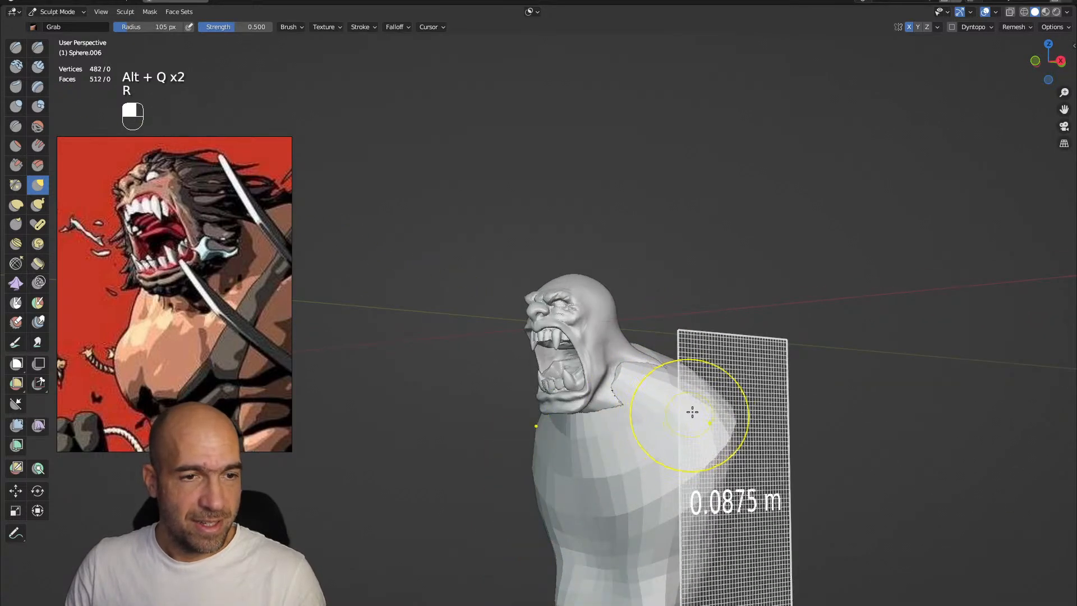
{"action": "left_click", "coordinate": [643, 422]}
{"action": "key", "text": "ctrl+r"}
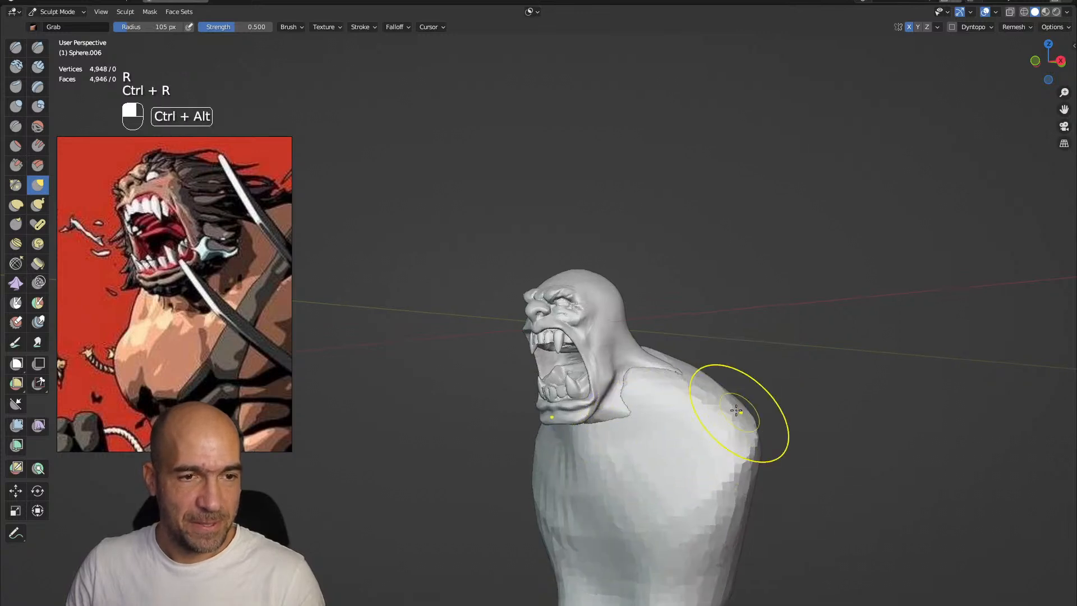
Pull the torso's shoulders outward and shape the chest with a 142 px Grab brush
{"action": "left_click_drag", "start_coordinate": [642, 421], "coordinate": [729, 314], "text": "alt"}
{"action": "key", "text": "g"}
{"action": "key", "text": "bracketright"}
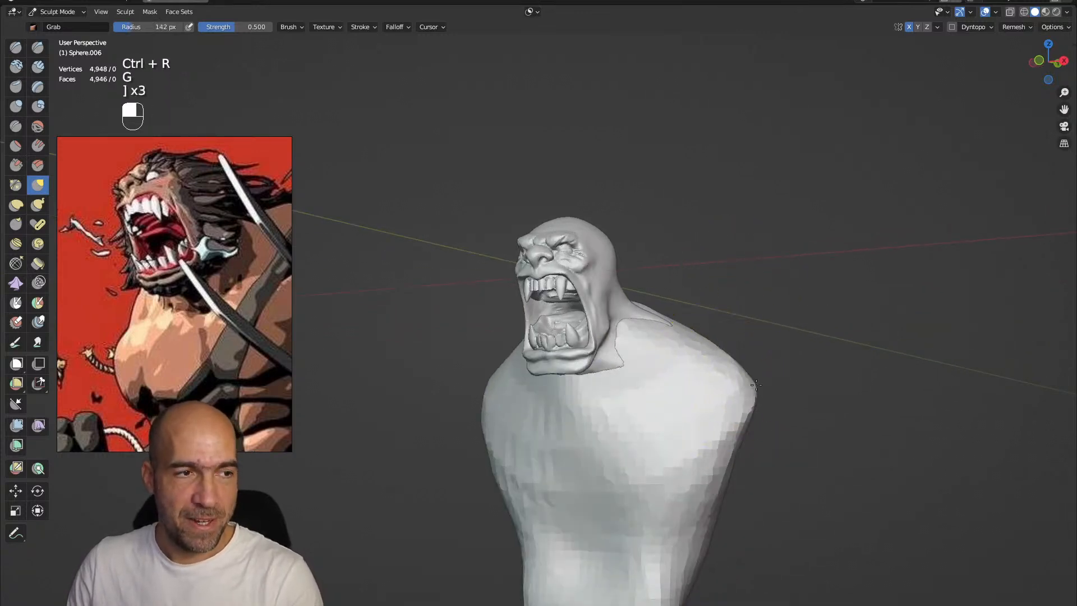
{"action": "mouse_move", "coordinate": [750, 385]}
{"action": "left_mouse_down", "text": "alt"}
{"action": "mouse_move", "coordinate": [732, 404]}
{"action": "mouse_move", "coordinate": [805, 397]}
{"action": "left_mouse_up", "text": "alt"}
{"action": "mouse_move", "coordinate": [700, 422]}
{"action": "left_mouse_down", "text": "alt"}
{"action": "mouse_move", "coordinate": [722, 426]}
{"action": "mouse_move", "coordinate": [701, 339]}
{"action": "left_mouse_up", "text": "alt"}
{"action": "left_click_drag", "start_coordinate": [667, 391], "coordinate": [711, 371], "text": "alt"}
Carve the pectoral and abdominal muscle creases into the torso with a 142 px Draw Sharp brush
{"action": "key", "text": "1"}
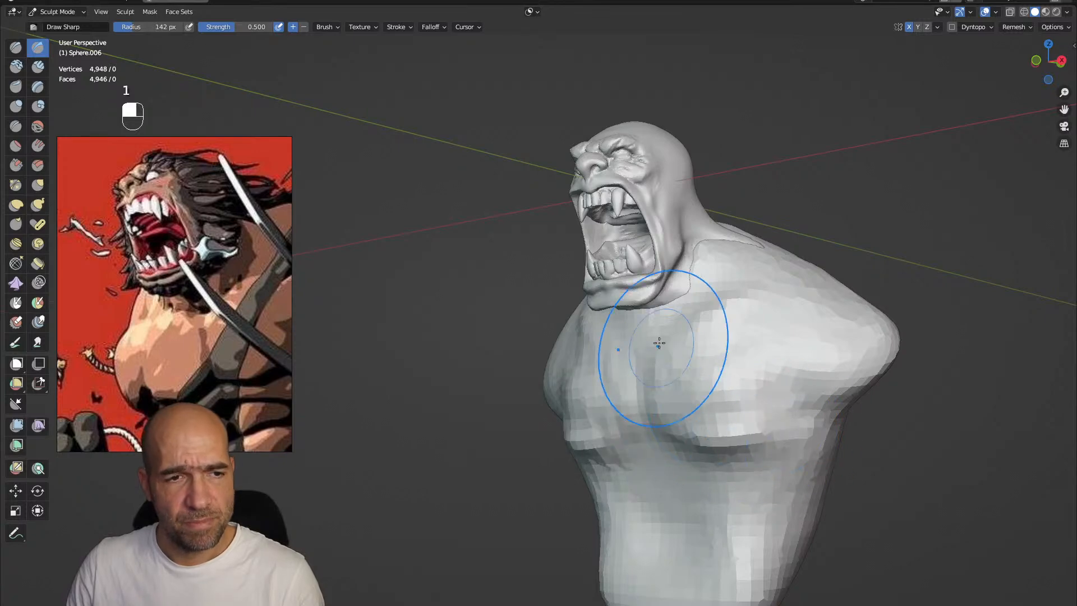
{"action": "left_click_drag", "start_coordinate": [715, 415], "coordinate": [790, 402], "text": "alt"}
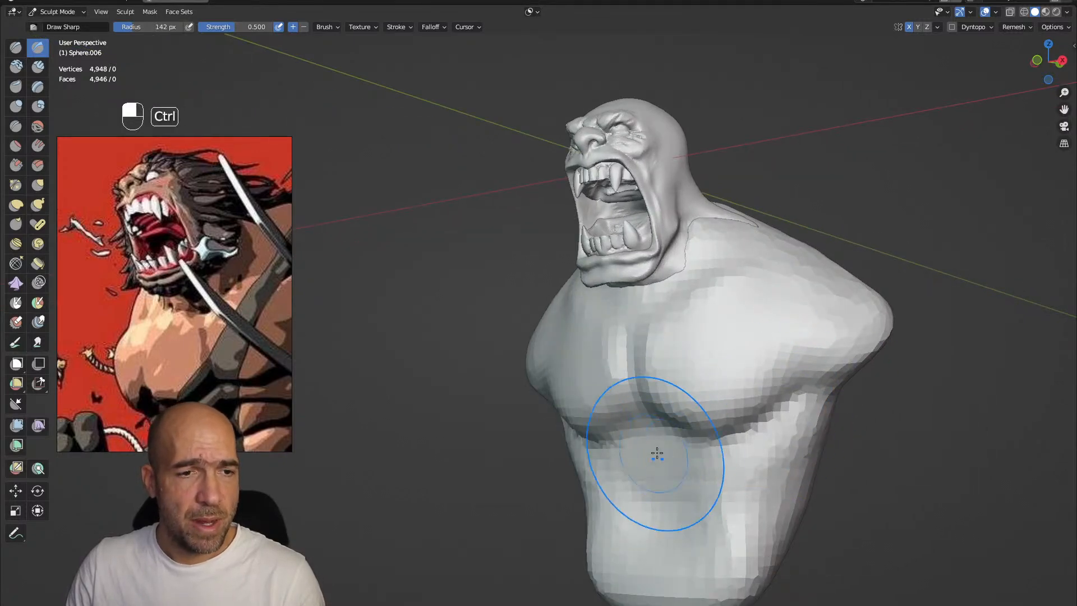
{"action": "left_click_drag", "start_coordinate": [655, 453], "coordinate": [652, 443], "text": "ctrl+alt"}
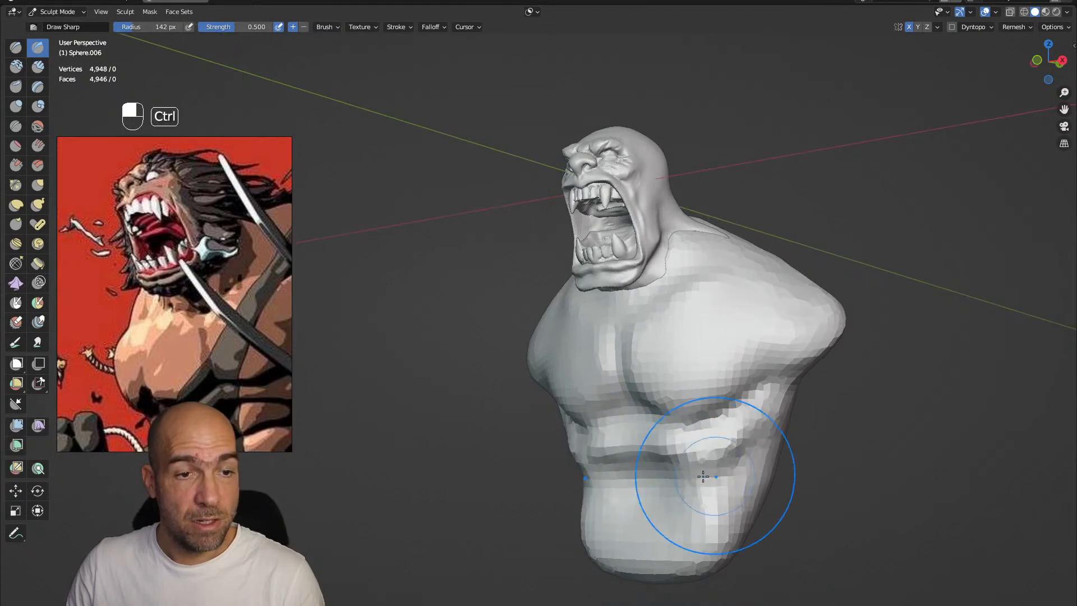
{"action": "mouse_move", "coordinate": [672, 501]}
{"action": "left_mouse_down", "text": "ctrl"}
{"action": "mouse_move", "coordinate": [709, 512]}
{"action": "mouse_move", "coordinate": [706, 552]}
{"action": "left_mouse_up", "text": "ctrl"}
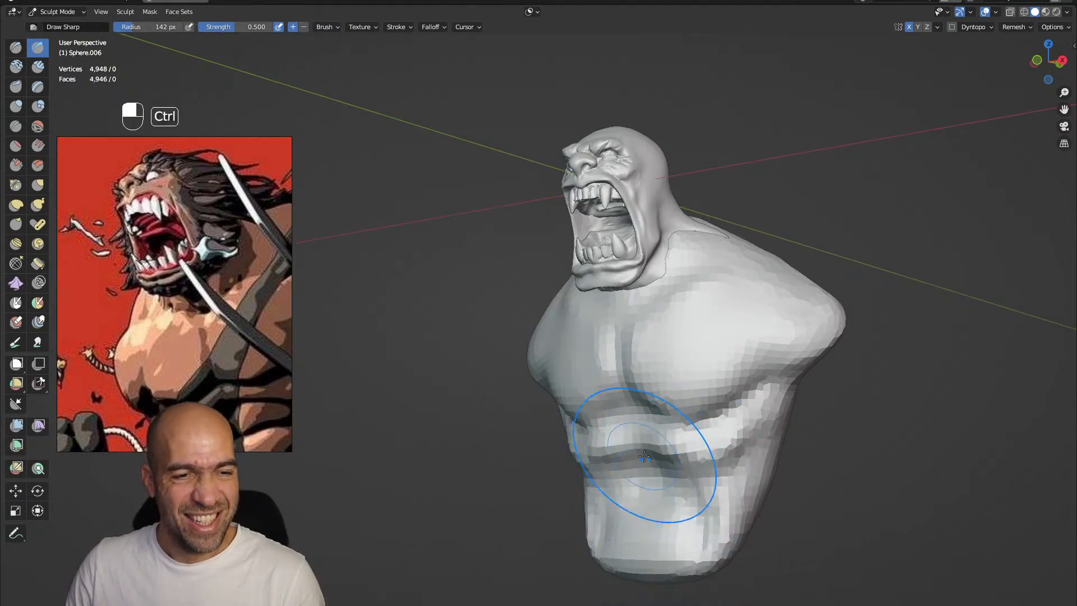
Build up the abdominal muscles on the lower torso with an 81 px Clay Strips brush
{"action": "key", "text": "bracketleft"}
{"action": "key", "text": "bracketleft"}
{"action": "key", "text": "bracketleft"}
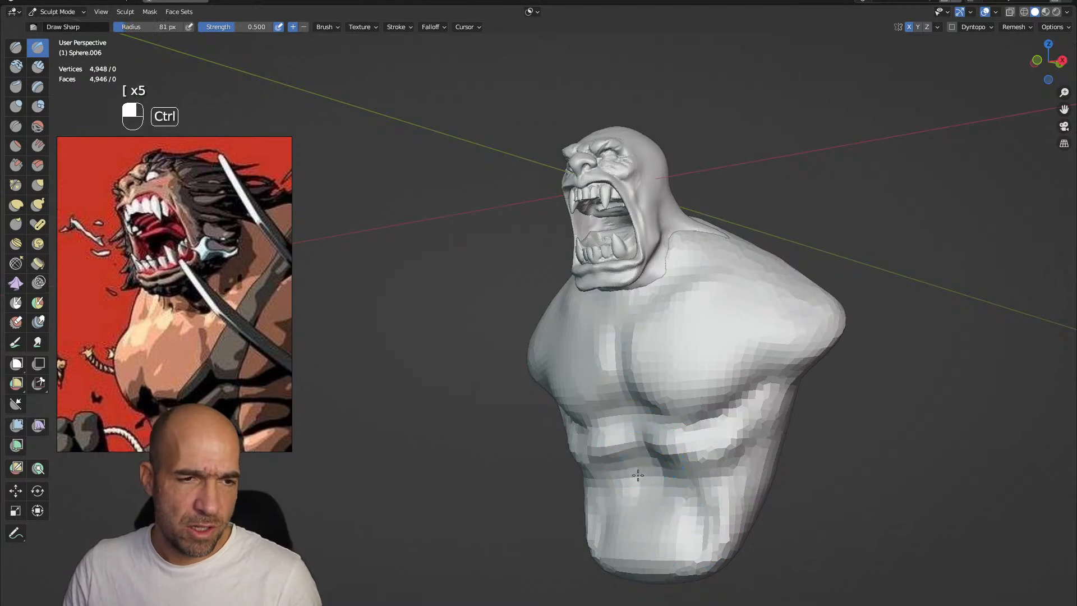
{"action": "key", "text": "2"}
{"action": "middle_click_drag", "start_coordinate": [636, 551], "coordinate": [680, 477]}
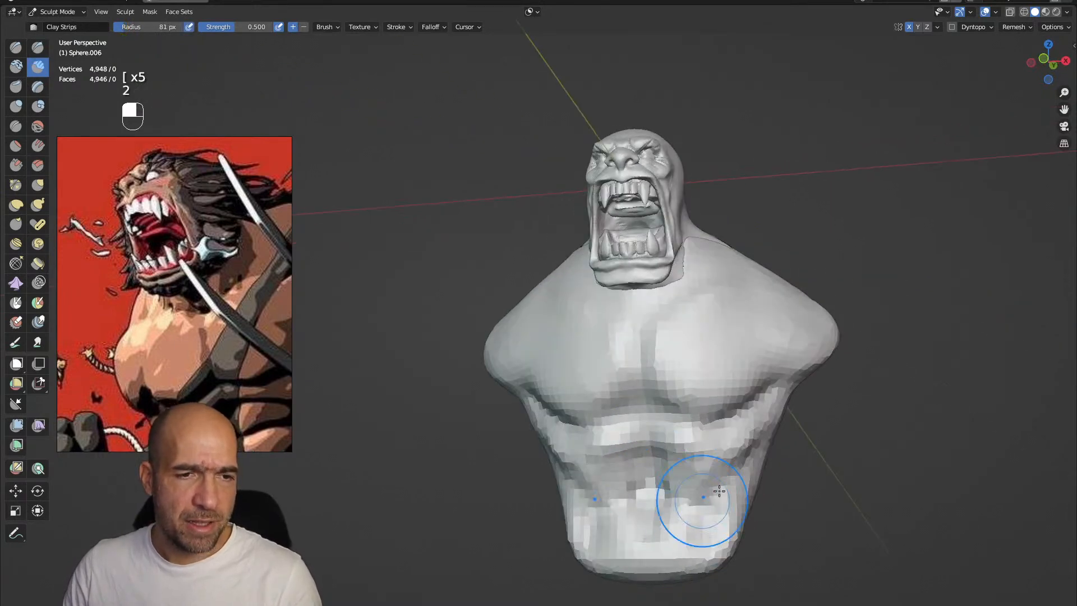
{"action": "middle_click_drag", "start_coordinate": [702, 499], "coordinate": [717, 384]}
Reshape the torso's shoulders and sides with a larger Grab brush and mark the upper chest creases with Draw Sharp
{"action": "key", "text": "g"}
{"action": "key", "text": "bracketright"}
{"action": "mouse_move", "coordinate": [747, 396]}
{"action": "left_mouse_down", "text": "alt"}
{"action": "mouse_move", "coordinate": [716, 404]}
{"action": "mouse_move", "coordinate": [763, 388]}
{"action": "left_mouse_up", "text": "alt"}
{"action": "left_click_drag", "start_coordinate": [770, 425], "coordinate": [771, 441]}
{"action": "mouse_move", "coordinate": [750, 357]}
{"action": "left_mouse_down", "text": "alt"}
{"action": "mouse_move", "coordinate": [730, 377]}
{"action": "mouse_move", "coordinate": [755, 365]}
{"action": "left_mouse_up", "text": "alt"}
{"action": "key", "text": "1"}
{"action": "mouse_move", "coordinate": [551, 387]}
{"action": "left_mouse_down", "text": "ctrl"}
{"action": "mouse_move", "coordinate": [649, 357]}
{"action": "mouse_move", "coordinate": [678, 317]}
{"action": "left_mouse_up", "text": "ctrl"}
{"action": "left_click_drag", "start_coordinate": [517, 379], "coordinate": [535, 354]}
Switch to the head and pull its neck edge down over the chest and shoulders with a 108 px Grab brush, then reselect the torso
{"action": "key", "text": "alt+q"}
{"action": "key", "text": "g"}
{"action": "key", "text": "bracketleft"}
{"action": "left_click_drag", "start_coordinate": [423, 556], "coordinate": [433, 539]}
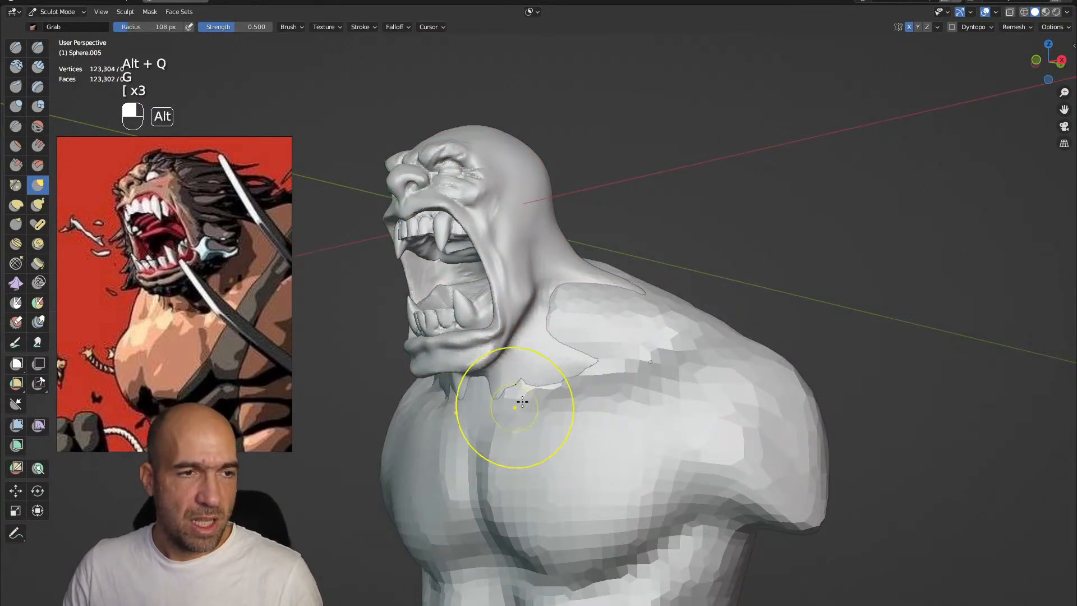
{"action": "left_click_drag", "start_coordinate": [512, 407], "coordinate": [516, 421], "text": "alt"}
{"action": "mouse_move", "coordinate": [567, 337]}
{"action": "left_mouse_down", "text": "ctrl+alt"}
{"action": "mouse_move", "coordinate": [577, 359]}
{"action": "mouse_move", "coordinate": [561, 352]}
{"action": "left_mouse_up", "text": "ctrl+alt"}
{"action": "mouse_move", "coordinate": [571, 307]}
{"action": "left_mouse_down", "text": "alt"}
{"action": "mouse_move", "coordinate": [602, 297]}
{"action": "mouse_move", "coordinate": [535, 286]}
{"action": "mouse_move", "coordinate": [586, 297]}
{"action": "mouse_move", "coordinate": [561, 297]}
{"action": "mouse_move", "coordinate": [560, 307]}
{"action": "mouse_move", "coordinate": [601, 257]}
{"action": "left_mouse_up", "text": "alt"}
{"action": "key", "text": "alt+q"}
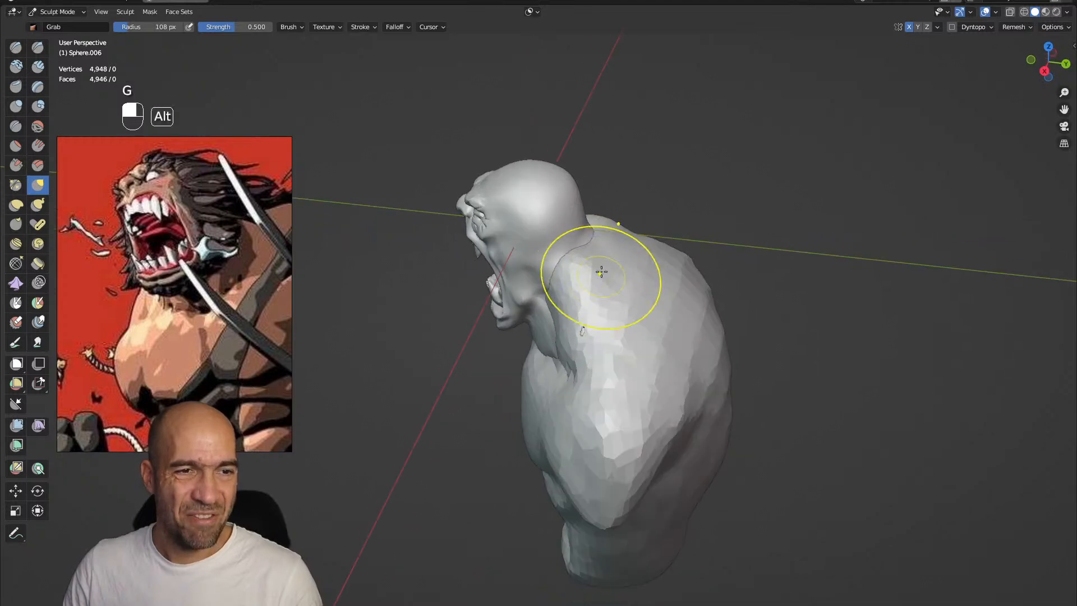
Reshape the torso's shoulder and back with the 108 px Grab brush and add a Draw Sharp crease
{"action": "mouse_move", "coordinate": [617, 320]}
{"action": "left_mouse_down", "text": "alt"}
{"action": "mouse_move", "coordinate": [577, 298]}
{"action": "mouse_move", "coordinate": [655, 323]}
{"action": "left_mouse_up", "text": "alt"}
{"action": "key", "text": "1"}
{"action": "mouse_move", "coordinate": [688, 406]}
{"action": "left_mouse_down", "text": "alt+shift"}
{"action": "mouse_move", "coordinate": [662, 351]}
{"action": "mouse_move", "coordinate": [645, 371]}
{"action": "left_mouse_up", "text": "alt+shift"}
{"action": "key", "text": "g"}
{"action": "scroll", "coordinate": [651, 337], "scroll_direction": "down", "scroll_amount": 2}
{"action": "left_click_drag", "start_coordinate": [645, 373], "coordinate": [655, 387], "text": "ctrl+alt"}
{"action": "left_click_drag", "start_coordinate": [654, 388], "coordinate": [634, 416]}
{"action": "left_click_drag", "start_coordinate": [634, 416], "coordinate": [637, 390], "text": "alt"}
Carve the back, side and collarbone muscle lines into the torso with the 108 px Draw Sharp brush
{"action": "key", "text": "1"}
{"action": "left_click_drag", "start_coordinate": [715, 469], "coordinate": [627, 572], "text": "ctrl"}
{"action": "left_click_drag", "start_coordinate": [639, 538], "coordinate": [661, 524], "text": "alt"}
{"action": "left_click_drag", "start_coordinate": [631, 504], "coordinate": [567, 464], "text": "ctrl"}
{"action": "mouse_move", "coordinate": [526, 367]}
{"action": "left_mouse_down"}
{"action": "mouse_move", "coordinate": [566, 465]}
{"action": "mouse_move", "coordinate": [627, 477]}
{"action": "left_mouse_up"}
{"action": "left_click_drag", "start_coordinate": [587, 438], "coordinate": [597, 452], "text": "shift"}
{"action": "left_click_drag", "start_coordinate": [626, 337], "coordinate": [623, 404], "text": "alt+shift"}
{"action": "left_click_drag", "start_coordinate": [569, 323], "coordinate": [553, 321], "text": "ctrl"}
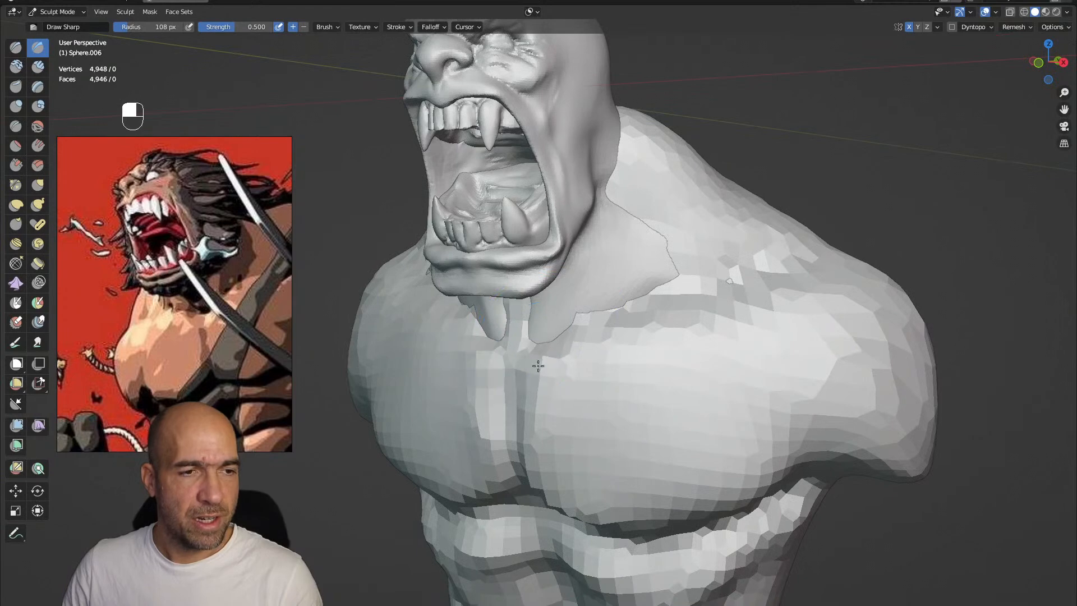
{"action": "mouse_move", "coordinate": [723, 258]}
{"action": "left_mouse_down", "text": "ctrl+alt"}
{"action": "mouse_move", "coordinate": [694, 288]}
{"action": "mouse_move", "coordinate": [677, 280]}
{"action": "left_mouse_up", "text": "ctrl+alt"}
{"action": "mouse_move", "coordinate": [678, 279]}
{"action": "left_mouse_down"}
{"action": "mouse_move", "coordinate": [721, 284]}
{"action": "mouse_move", "coordinate": [680, 273]}
{"action": "mouse_move", "coordinate": [583, 342]}
{"action": "left_mouse_up"}
Switch to the head and extend its neck strands over the collarbone with the inverted Draw Sharp brush
{"action": "key", "text": "alt+q"}
{"action": "scroll", "coordinate": [531, 368], "scroll_direction": "up", "scroll_amount": 3}
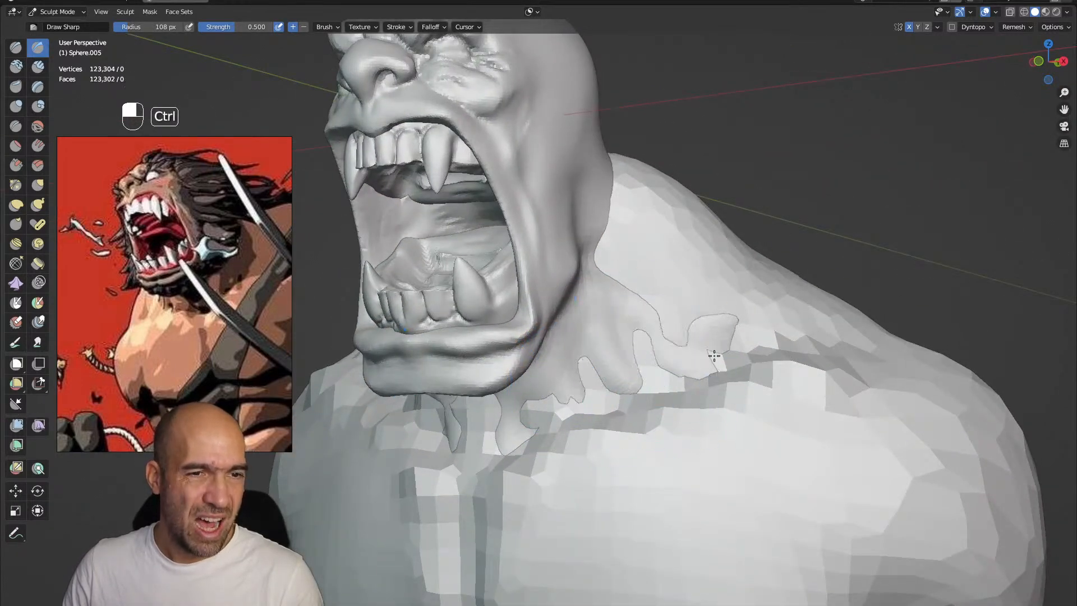
{"action": "left_click_drag", "start_coordinate": [740, 332], "coordinate": [645, 315], "text": "ctrl+alt"}
{"action": "left_click_drag", "start_coordinate": [644, 315], "coordinate": [605, 432], "text": "alt"}
{"action": "mouse_move", "coordinate": [606, 432]}
{"action": "left_mouse_down", "text": "alt+shift"}
{"action": "mouse_move", "coordinate": [615, 382]}
{"action": "mouse_move", "coordinate": [538, 381]}
{"action": "mouse_move", "coordinate": [649, 356]}
{"action": "mouse_move", "coordinate": [629, 348]}
{"action": "mouse_move", "coordinate": [658, 315]}
{"action": "mouse_move", "coordinate": [662, 358]}
{"action": "mouse_move", "coordinate": [634, 295]}
{"action": "left_mouse_up", "text": "alt+shift"}
Switch to the torso, build up its back muscles with Clay Strips, and crease the armpit with Draw Sharp
{"action": "key", "text": "alt+q"}
{"action": "key", "text": "g"}
{"action": "key", "text": "2"}
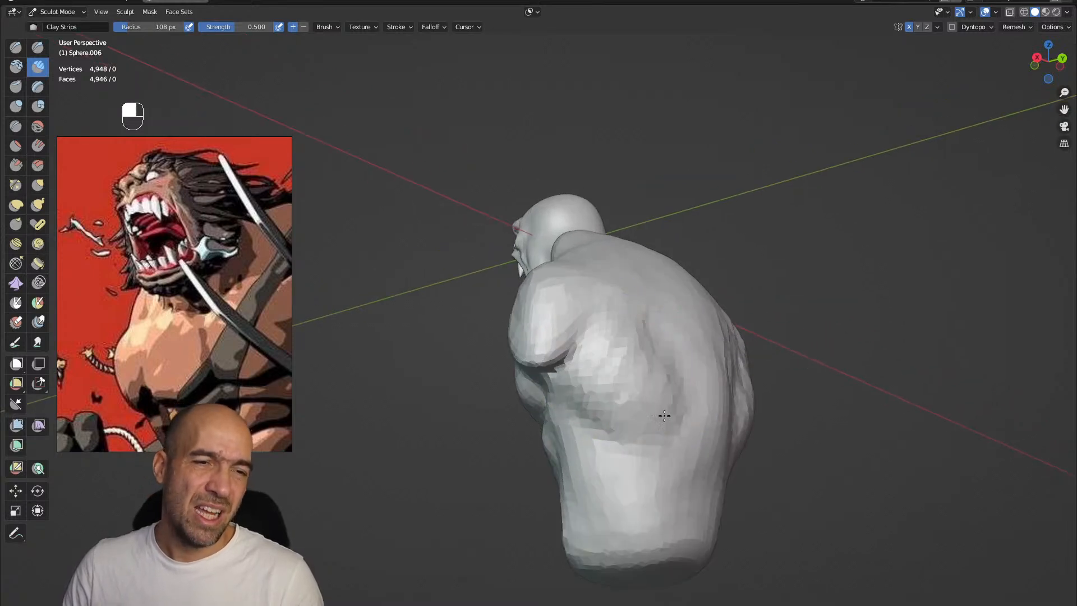
{"action": "left_click_drag", "start_coordinate": [682, 352], "coordinate": [575, 360], "text": "alt"}
{"action": "left_click_drag", "start_coordinate": [575, 360], "coordinate": [634, 312], "text": "alt"}
{"action": "left_click_drag", "start_coordinate": [562, 404], "coordinate": [601, 453], "text": "ctrl"}
{"action": "left_click_drag", "start_coordinate": [664, 464], "coordinate": [721, 469], "text": "alt"}
{"action": "left_click_drag", "start_coordinate": [689, 466], "coordinate": [662, 395], "text": "ctrl+alt"}
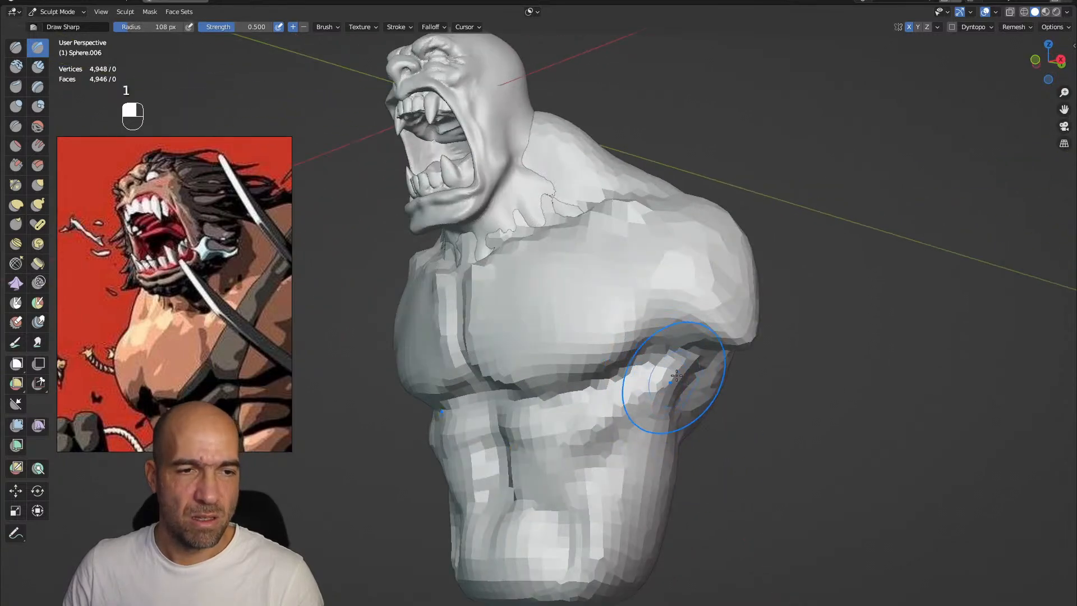
{"action": "left_click_drag", "start_coordinate": [650, 332], "coordinate": [658, 301], "text": "ctrl+alt"}
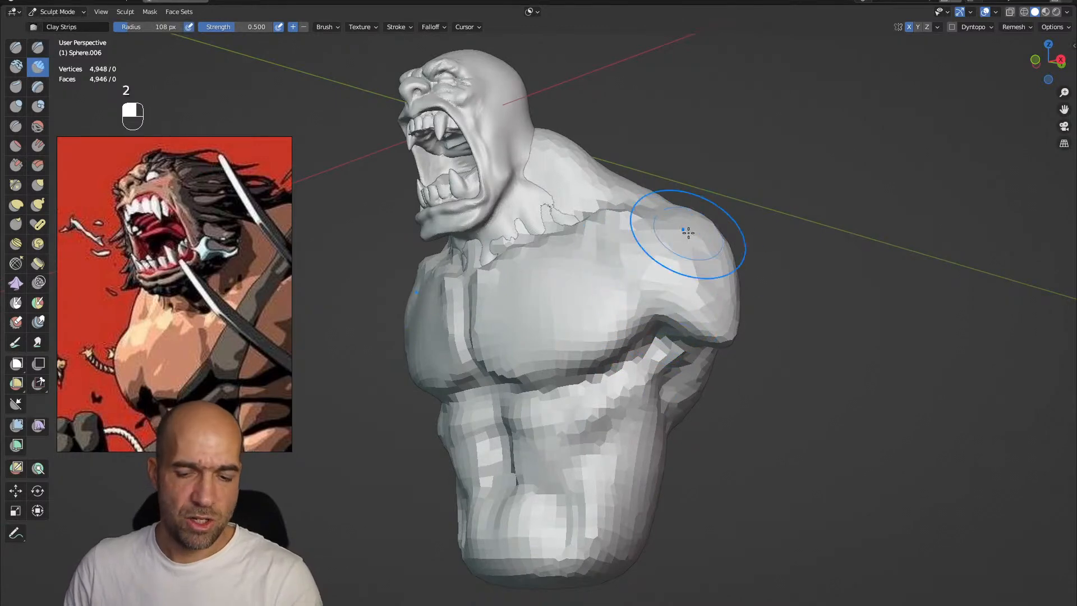
Define the shoulder and upper chest muscles with 70 px Clay Strips and Draw Sharp brushes
{"action": "key", "text": "bracketleft"}
{"action": "key", "text": "bracketleft"}
{"action": "key", "text": "bracketleft"}
{"action": "mouse_move", "coordinate": [649, 246]}
{"action": "left_mouse_down"}
{"action": "mouse_move", "coordinate": [687, 300]}
{"action": "mouse_move", "coordinate": [680, 339]}
{"action": "mouse_move", "coordinate": [693, 337]}
{"action": "mouse_move", "coordinate": [675, 247]}
{"action": "left_mouse_up"}
{"action": "key", "text": "1"}
{"action": "key", "text": "1"}
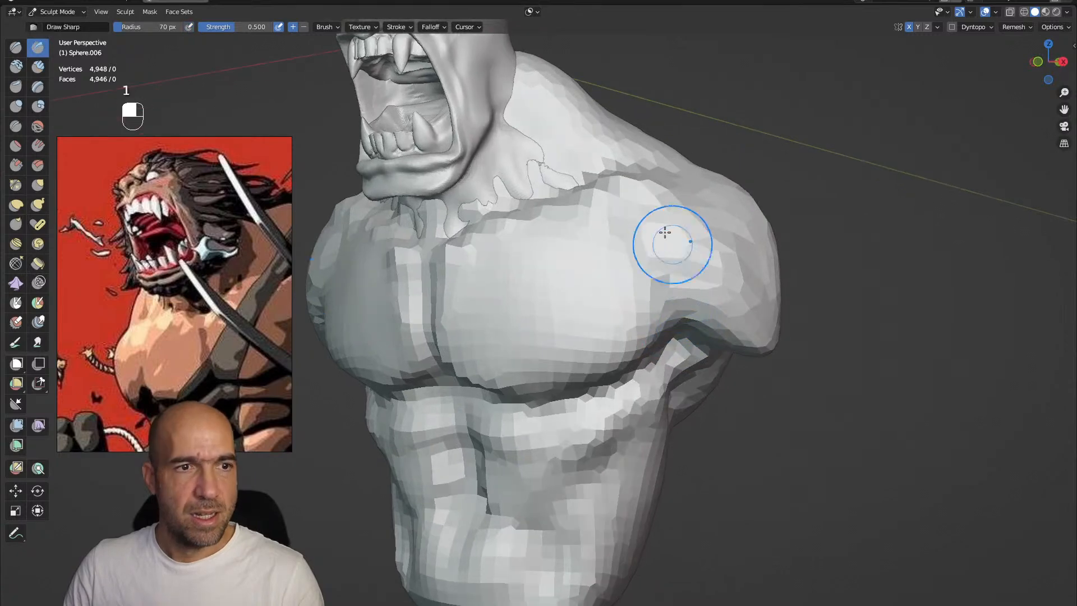
{"action": "left_click_drag", "start_coordinate": [592, 211], "coordinate": [629, 252], "text": "ctrl"}
{"action": "left_click_drag", "start_coordinate": [517, 242], "coordinate": [625, 267]}
{"action": "left_click_drag", "start_coordinate": [536, 266], "coordinate": [664, 310]}
{"action": "mouse_move", "coordinate": [584, 305]}
{"action": "left_mouse_down", "text": "ctrl"}
{"action": "mouse_move", "coordinate": [626, 321]}
{"action": "mouse_move", "coordinate": [536, 291]}
{"action": "mouse_move", "coordinate": [590, 325]}
{"action": "left_mouse_up", "text": "ctrl"}
{"action": "mouse_move", "coordinate": [590, 325]}
{"action": "left_mouse_down", "text": "alt"}
{"action": "mouse_move", "coordinate": [578, 326]}
{"action": "mouse_move", "coordinate": [631, 279]}
{"action": "left_mouse_up", "text": "alt"}
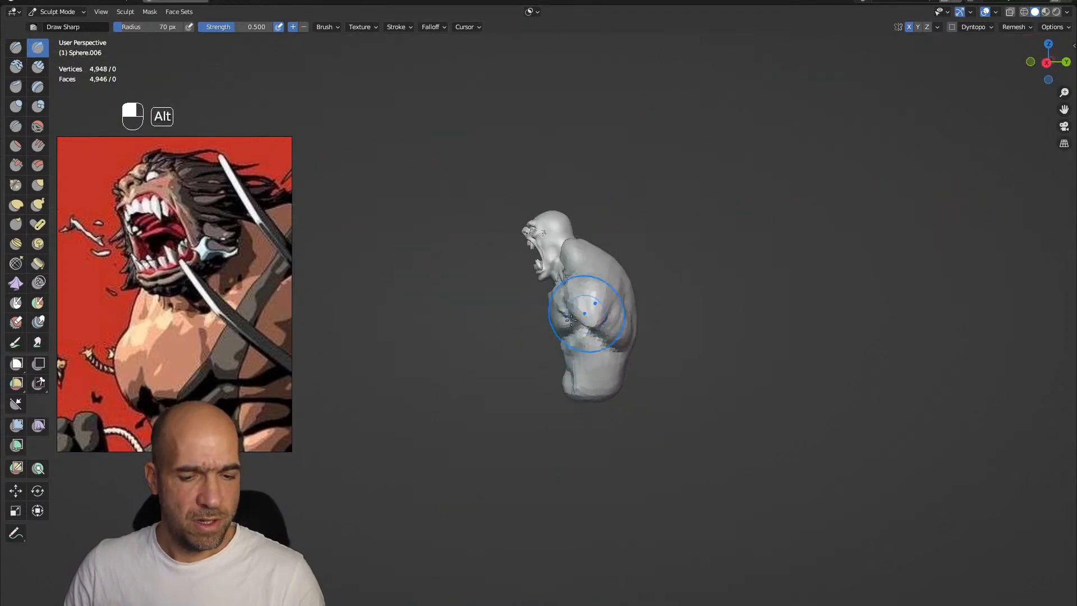
Adjust the torso's overall silhouette with a 104 px Grab brush
{"action": "key", "text": "g"}
{"action": "key", "text": "bracketright"}
{"action": "key", "text": "bracketright"}
{"action": "key", "text": "bracketright"}
{"action": "key", "text": "bracketright"}
{"action": "left_click_drag", "start_coordinate": [611, 262], "coordinate": [616, 298], "text": "alt+shift"}
{"action": "left_click_drag", "start_coordinate": [617, 297], "coordinate": [609, 266], "text": "ctrl+alt"}
{"action": "left_click_drag", "start_coordinate": [569, 277], "coordinate": [588, 314], "text": "alt"}
{"action": "mouse_move", "coordinate": [588, 316]}
{"action": "left_mouse_down", "text": "alt"}
{"action": "mouse_move", "coordinate": [581, 330]}
{"action": "mouse_move", "coordinate": [651, 317]}
{"action": "left_mouse_up", "text": "alt"}
{"action": "left_click_drag", "start_coordinate": [650, 316], "coordinate": [642, 258], "text": "ctrl+alt"}
{"action": "mouse_move", "coordinate": [631, 252]}
{"action": "left_mouse_down", "text": "alt+shift"}
{"action": "mouse_move", "coordinate": [630, 284]}
{"action": "mouse_move", "coordinate": [659, 288]}
{"action": "left_mouse_up", "text": "alt+shift"}
Add a mesh cylinder in Object Mode and stretch it into a tall, thin column in Edit Mode
{"action": "key", "text": "ctrl+Tab"}
{"action": "key", "text": "shift+a"}
{"action": "mouse_move", "coordinate": [576, 298]}
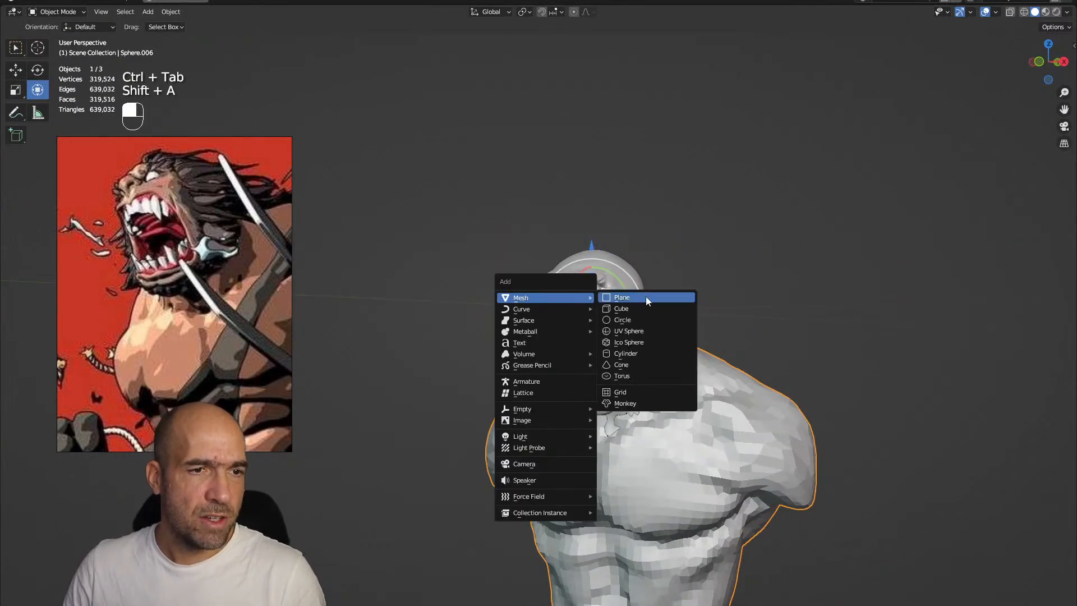
{"action": "left_click", "coordinate": [637, 352]}
{"action": "key", "text": "Tab"}
{"action": "left_click_drag", "start_coordinate": [595, 275], "coordinate": [598, 129]}
{"action": "left_click_drag", "start_coordinate": [629, 163], "coordinate": [680, 245], "text": "ctrl+alt"}
Set a voxel size for the cylinder in Sculpt Mode and remesh it
{"action": "key", "text": "ctrl+Tab"}
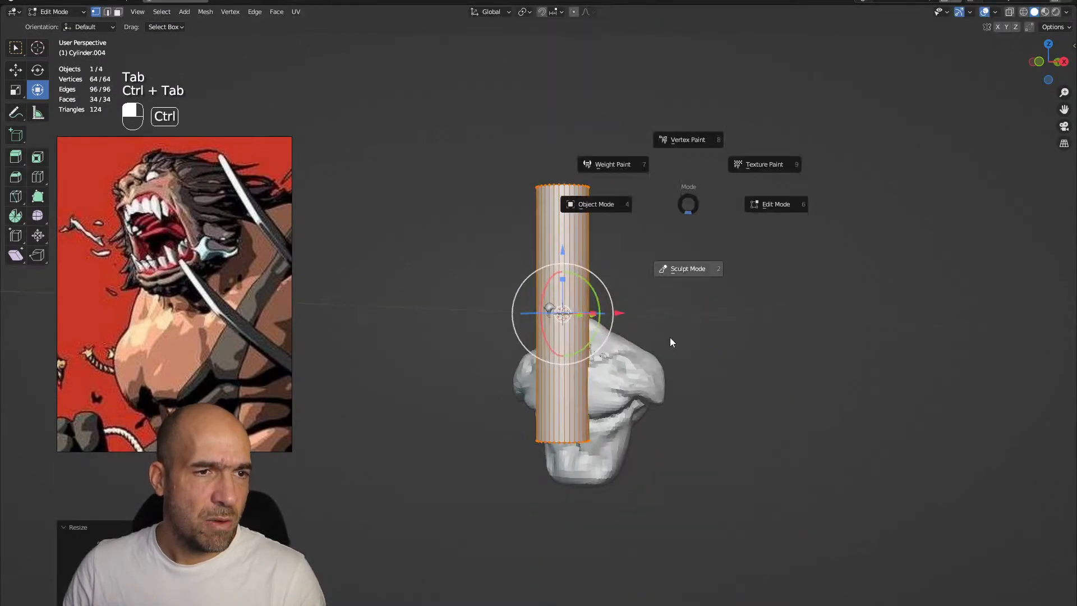
{"action": "left_click", "coordinate": [682, 306]}
{"action": "key", "text": "r"}
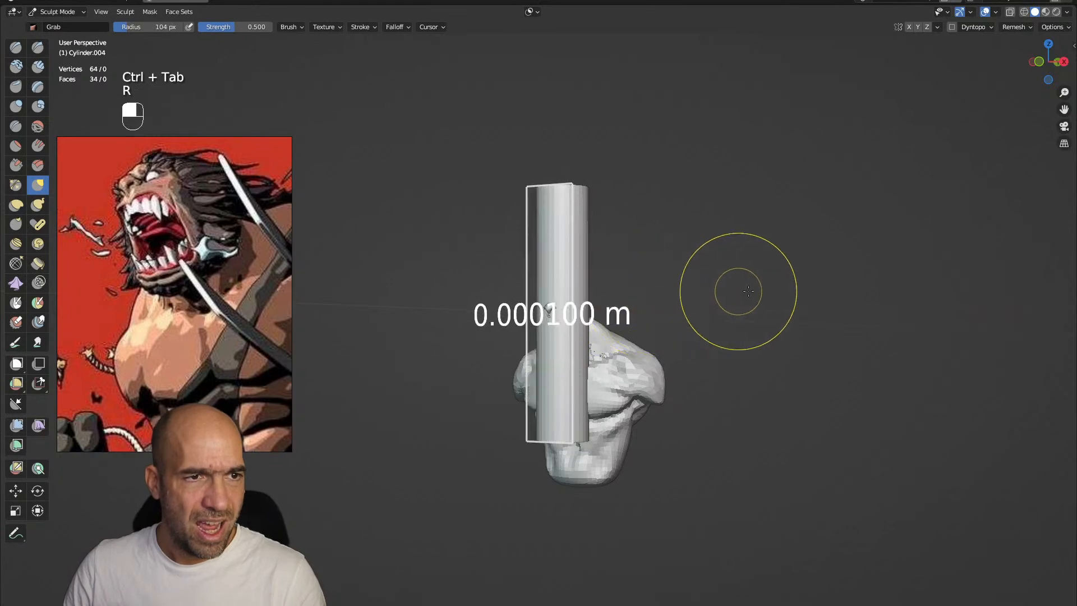
{"action": "left_click", "coordinate": [513, 328]}
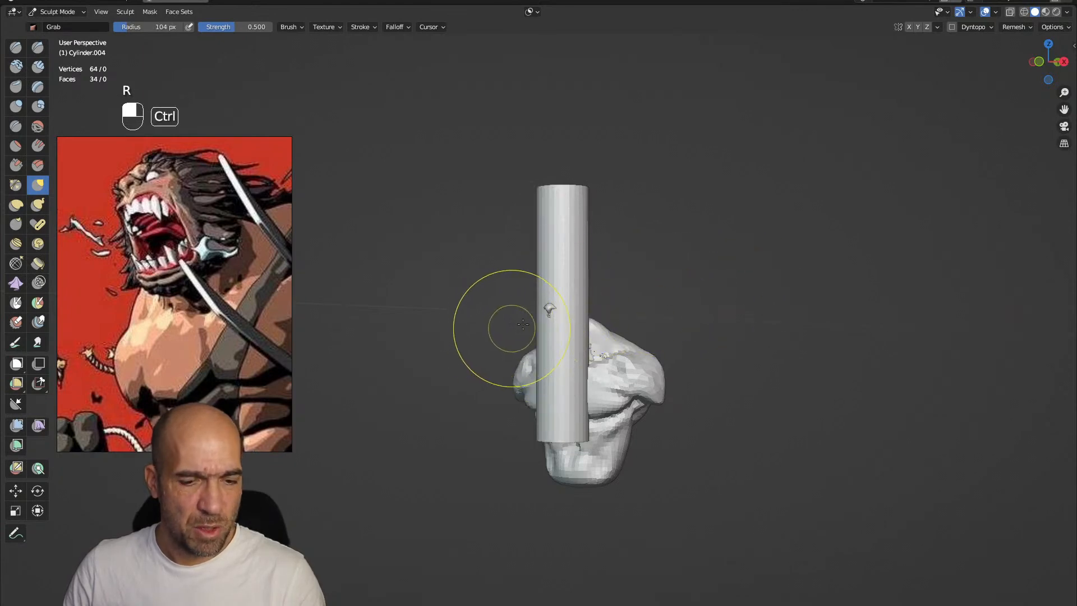
{"action": "key", "text": "ctrl+r"}
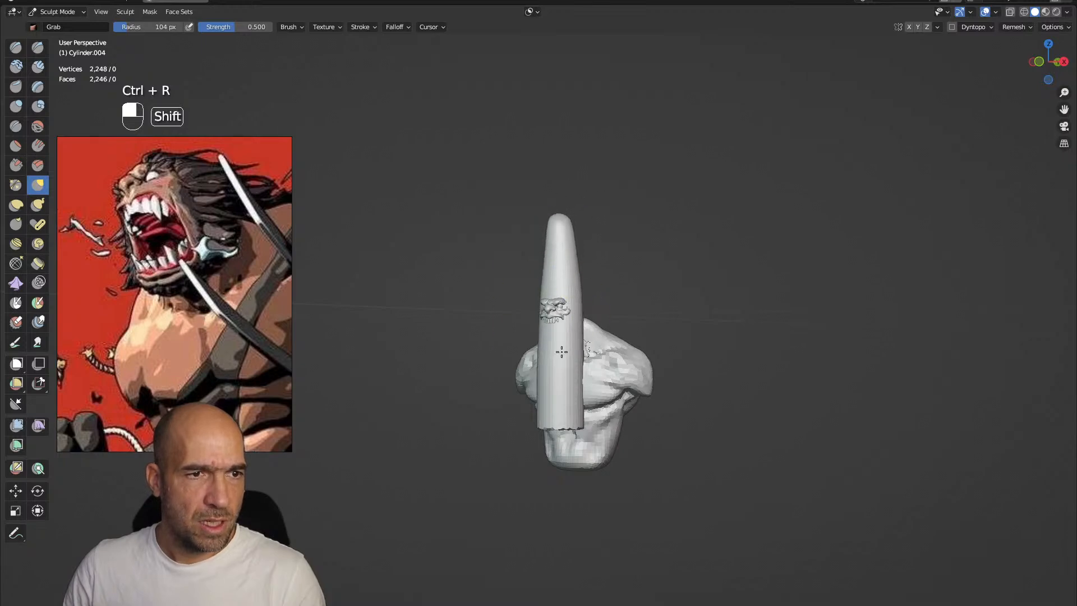
Smooth the remeshed cylinder and pull it into a long tapered spike with the Grab brush
{"action": "middle_click_drag", "start_coordinate": [592, 258], "coordinate": [589, 252]}
{"action": "scroll", "coordinate": [563, 251], "scroll_direction": "down", "scroll_amount": 1}
{"action": "key", "text": "g"}
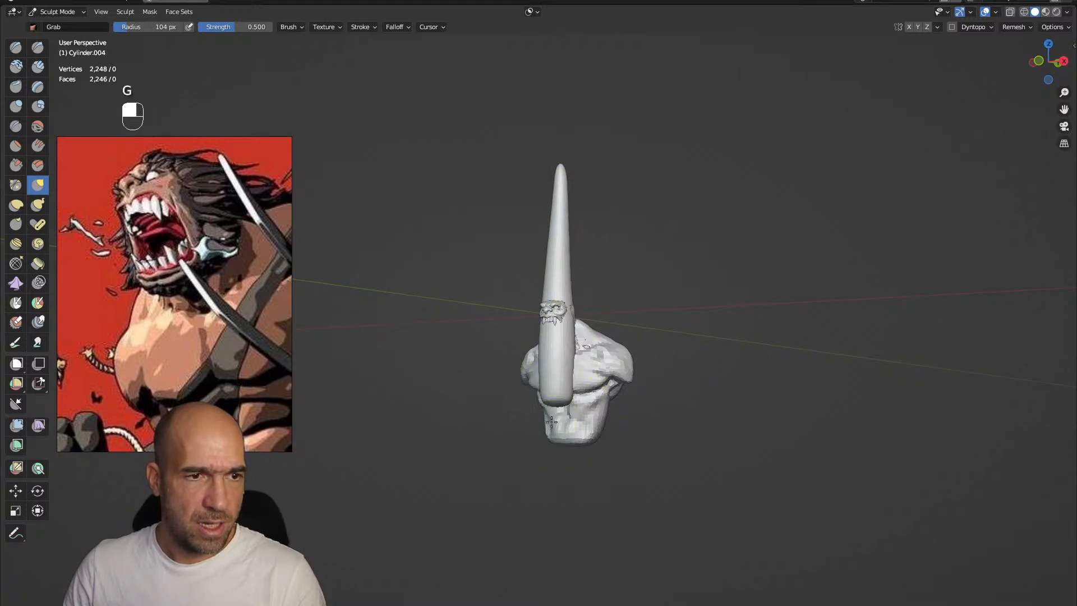
{"action": "mouse_move", "coordinate": [554, 445]}
{"action": "left_mouse_down", "text": "ctrl+alt"}
{"action": "mouse_move", "coordinate": [584, 395]}
{"action": "mouse_move", "coordinate": [665, 325]}
{"action": "mouse_move", "coordinate": [599, 328]}
{"action": "mouse_move", "coordinate": [759, 289]}
{"action": "mouse_move", "coordinate": [810, 293]}
{"action": "mouse_move", "coordinate": [702, 296]}
{"action": "mouse_move", "coordinate": [701, 278]}
{"action": "mouse_move", "coordinate": [692, 281]}
{"action": "left_mouse_up", "text": "ctrl+alt"}
Scale down the whole spike in Edit Mode and move it up behind the head
{"action": "key", "text": "Tab"}
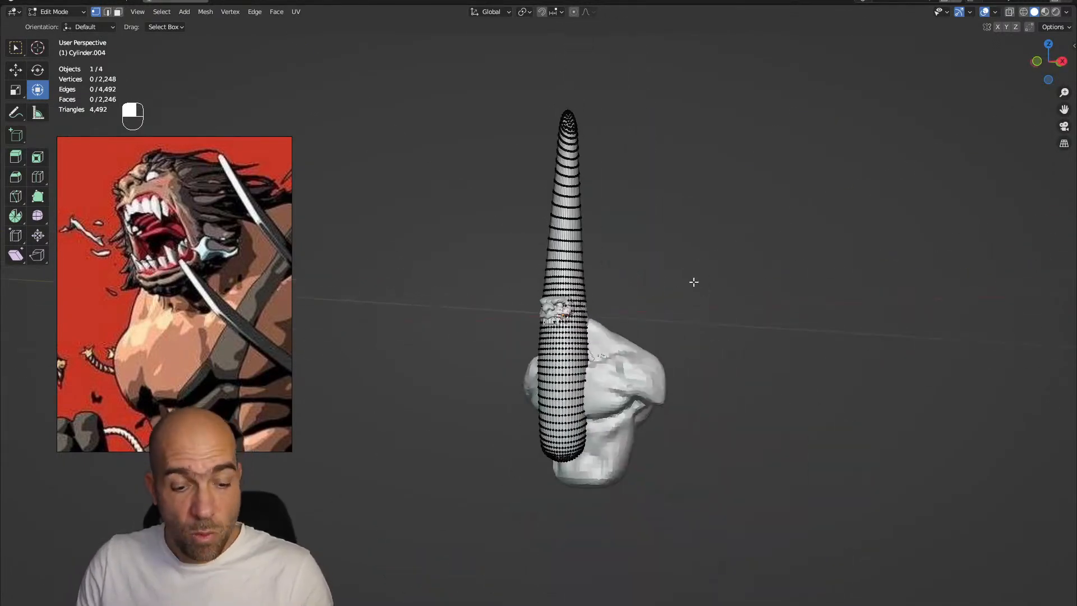
{"action": "key", "text": "a"}
{"action": "key", "text": "s"}
{"action": "left_click", "coordinate": [630, 308]}
{"action": "key", "text": "g"}
{"action": "left_click", "coordinate": [663, 278]}
{"action": "middle_click_drag", "start_coordinate": [685, 262], "coordinate": [740, 216], "text": "ctrl"}
{"action": "left_click", "coordinate": [739, 216]}
Rotate and shrink the spike, then position it against the side of the head as a hair strand
{"action": "key", "text": "a"}
{"action": "left_click_drag", "start_coordinate": [659, 239], "coordinate": [660, 191], "text": "alt"}
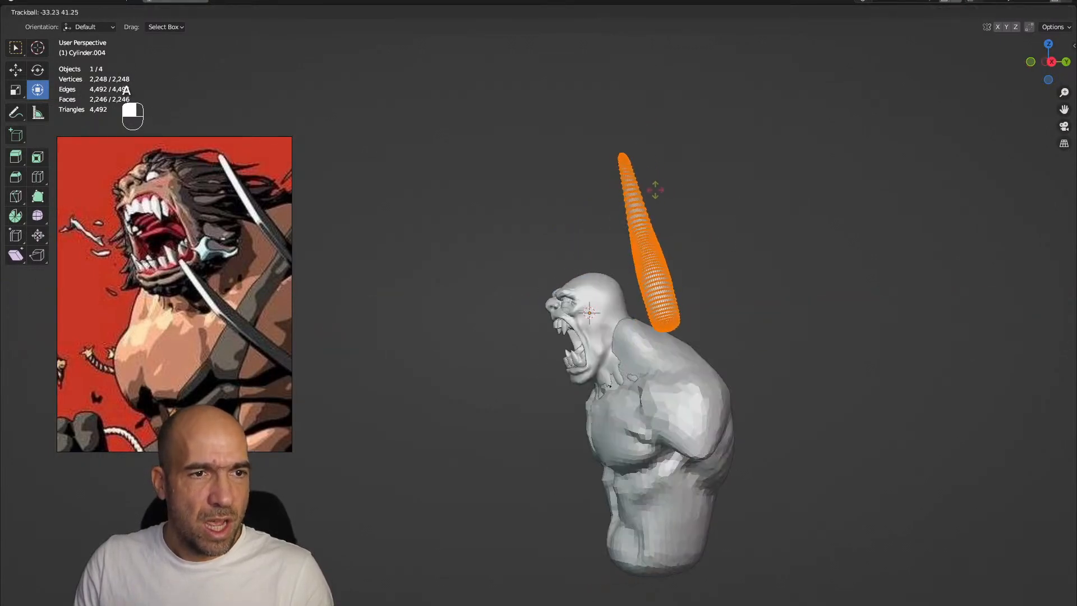
{"action": "left_click_drag", "start_coordinate": [537, 172], "coordinate": [583, 200]}
{"action": "left_click_drag", "start_coordinate": [622, 246], "coordinate": [663, 254], "text": "alt"}
{"action": "key", "text": "s"}
{"action": "left_click", "coordinate": [652, 257]}
{"action": "key", "text": "g"}
{"action": "left_click", "coordinate": [625, 302]}
{"action": "mouse_move", "coordinate": [627, 302]}
{"action": "left_mouse_down", "text": "ctrl+alt"}
{"action": "mouse_move", "coordinate": [712, 284]}
{"action": "mouse_move", "coordinate": [764, 321]}
{"action": "mouse_move", "coordinate": [738, 293]}
{"action": "mouse_move", "coordinate": [672, 293]}
{"action": "mouse_move", "coordinate": [637, 263]}
{"action": "mouse_move", "coordinate": [721, 269]}
{"action": "mouse_move", "coordinate": [731, 238]}
{"action": "left_mouse_up", "text": "ctrl+alt"}
Bend the hair strand into a backward-sweeping S-curve in Sculpt Mode and choose the Inflate/Deflate brush
{"action": "key", "text": "ctrl+Tab"}
{"action": "mouse_move", "coordinate": [746, 241]}
{"action": "left_mouse_down"}
{"action": "mouse_move", "coordinate": [771, 228]}
{"action": "mouse_move", "coordinate": [763, 267]}
{"action": "mouse_move", "coordinate": [732, 295]}
{"action": "mouse_move", "coordinate": [666, 308]}
{"action": "mouse_move", "coordinate": [644, 345]}
{"action": "mouse_move", "coordinate": [654, 375]}
{"action": "mouse_move", "coordinate": [631, 359]}
{"action": "mouse_move", "coordinate": [643, 334]}
{"action": "left_mouse_up"}
{"action": "key", "text": "6"}
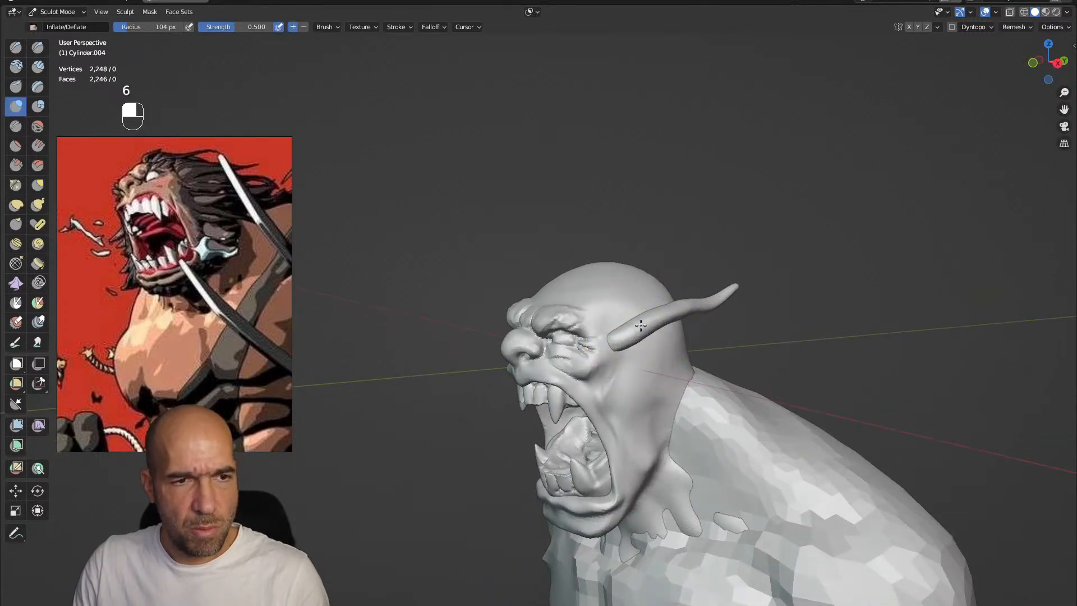
Duplicate the hair strand in Edit Mode, then scale and place the copy just below the original
{"action": "key", "text": "Tab"}
{"action": "key", "text": "shift+d"}
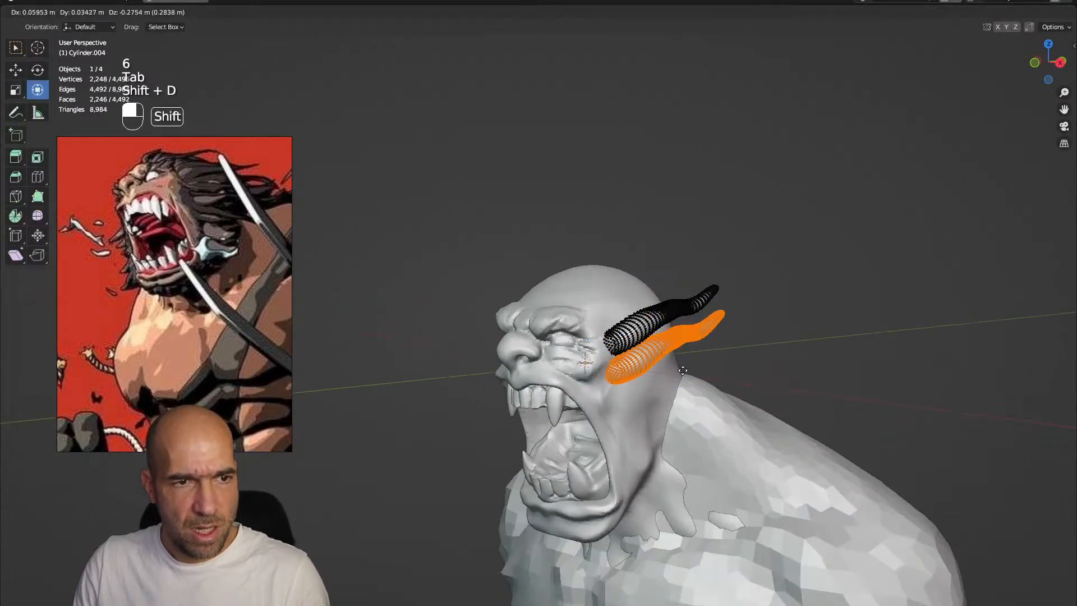
{"action": "left_click", "coordinate": [701, 369]}
{"action": "mouse_move", "coordinate": [700, 370]}
{"action": "left_mouse_down", "text": "alt"}
{"action": "mouse_move", "coordinate": [676, 373]}
{"action": "mouse_move", "coordinate": [721, 348]}
{"action": "mouse_move", "coordinate": [693, 365]}
{"action": "left_mouse_up", "text": "alt"}
{"action": "key", "text": "g"}
{"action": "left_click", "coordinate": [693, 376]}
{"action": "key", "text": "s"}
{"action": "left_click", "coordinate": [680, 379]}
{"action": "key", "text": "g"}
{"action": "left_click", "coordinate": [678, 352]}
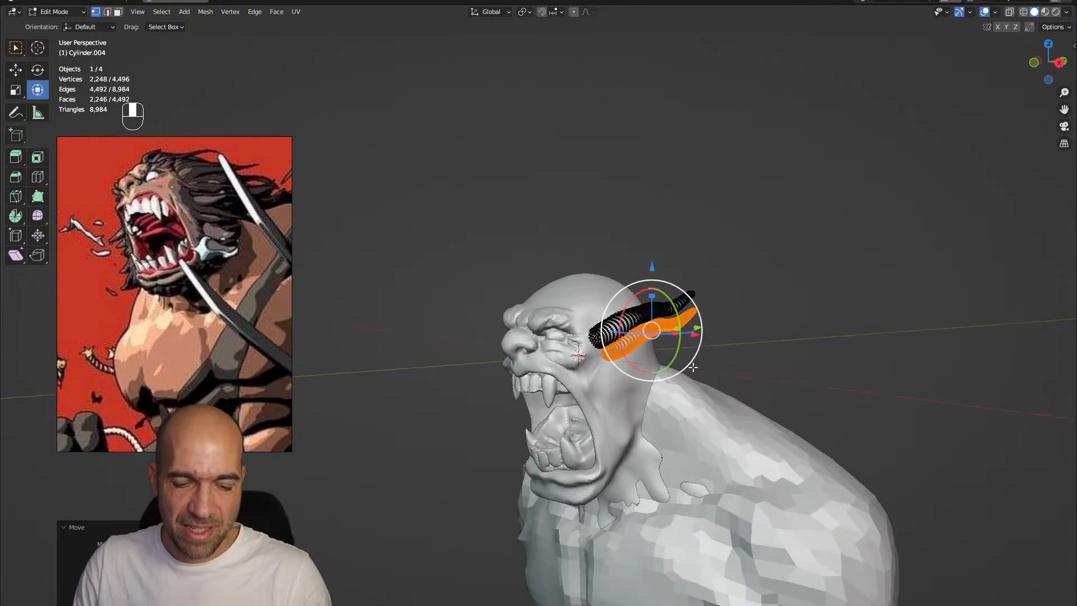
Duplicate the second hair strand, scale the copy down, and rotate and move it beneath the others
{"action": "key", "text": "shift+d"}
{"action": "left_click", "coordinate": [696, 383]}
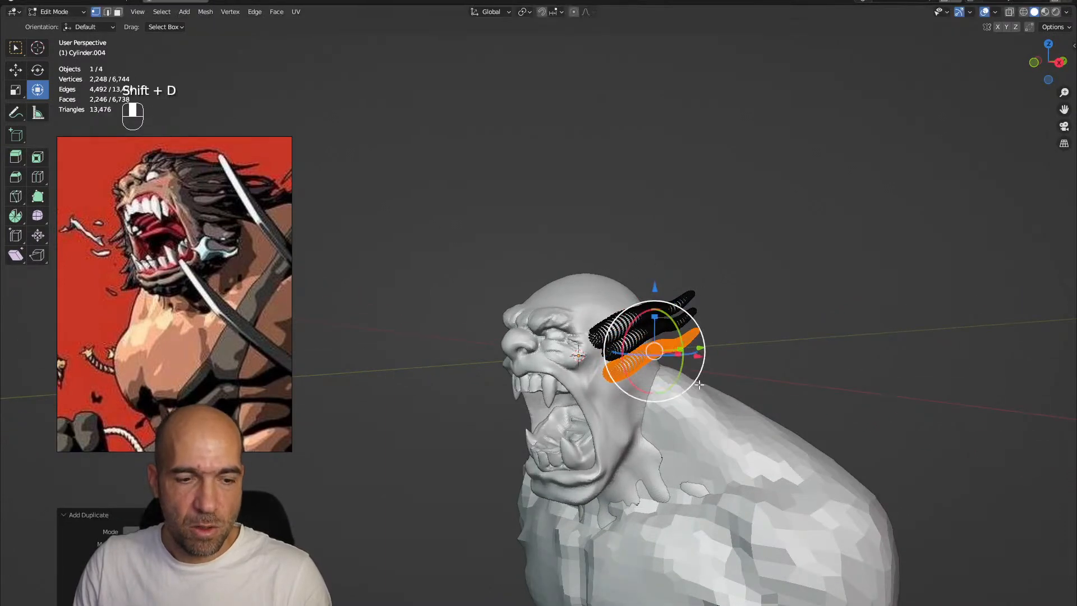
{"action": "key", "text": "s"}
{"action": "left_click", "coordinate": [684, 383]}
{"action": "mouse_move", "coordinate": [685, 384]}
{"action": "left_mouse_down", "text": "alt"}
{"action": "mouse_move", "coordinate": [672, 384]}
{"action": "mouse_move", "coordinate": [681, 367]}
{"action": "left_mouse_up", "text": "alt"}
{"action": "key", "text": "g"}
{"action": "left_click", "coordinate": [665, 384]}
Shape the tips and curves of the three hair strands with the 104 px Grab brush
{"action": "key", "text": "ctrl+Tab"}
{"action": "mouse_move", "coordinate": [693, 404]}
{"action": "left_mouse_down", "text": "alt"}
{"action": "mouse_move", "coordinate": [646, 347]}
{"action": "mouse_move", "coordinate": [712, 392]}
{"action": "mouse_move", "coordinate": [711, 404]}
{"action": "left_mouse_up", "text": "alt"}
{"action": "key", "text": "g"}
{"action": "left_click_drag", "start_coordinate": [779, 383], "coordinate": [745, 342], "text": "ctrl+alt"}
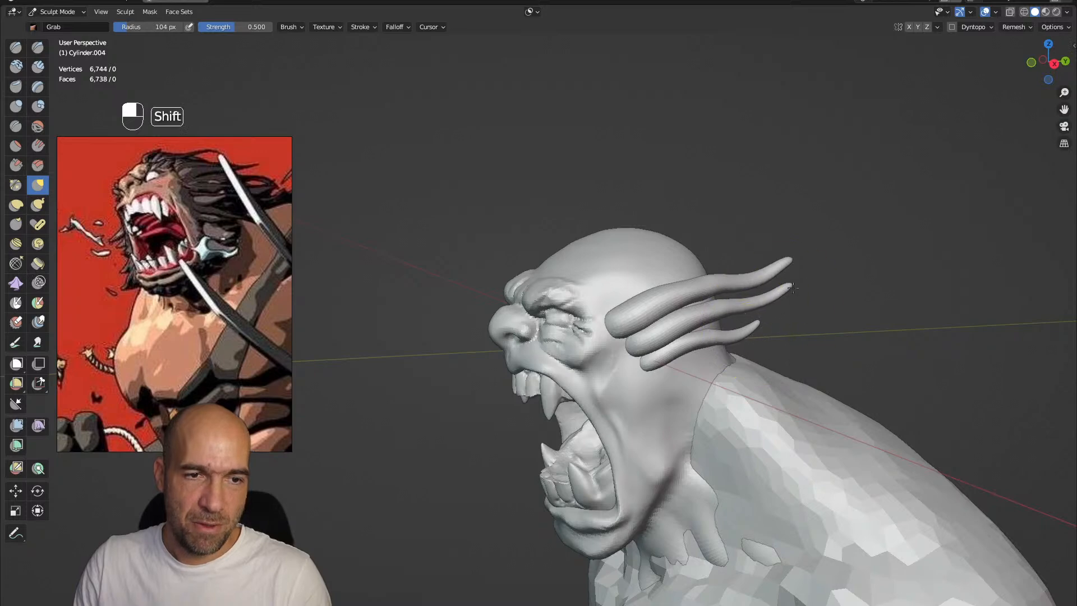
{"action": "left_click_drag", "start_coordinate": [775, 272], "coordinate": [709, 287], "text": "alt"}
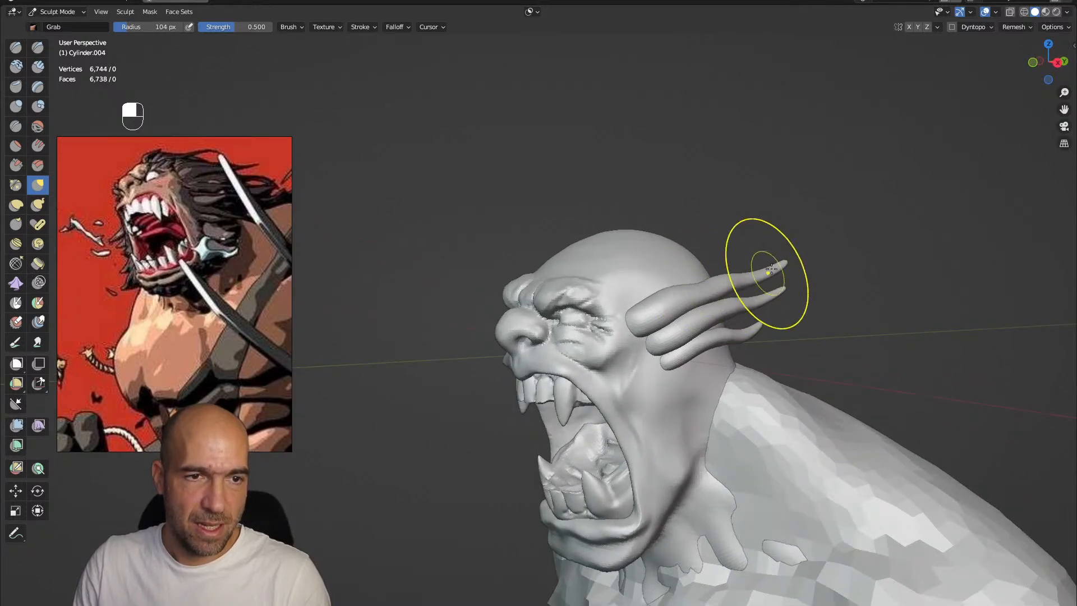
{"action": "left_click_drag", "start_coordinate": [764, 264], "coordinate": [685, 300], "text": "alt"}
Add a Mirror modifier on the X axis to the hair strands
{"action": "key", "text": "Tab"}
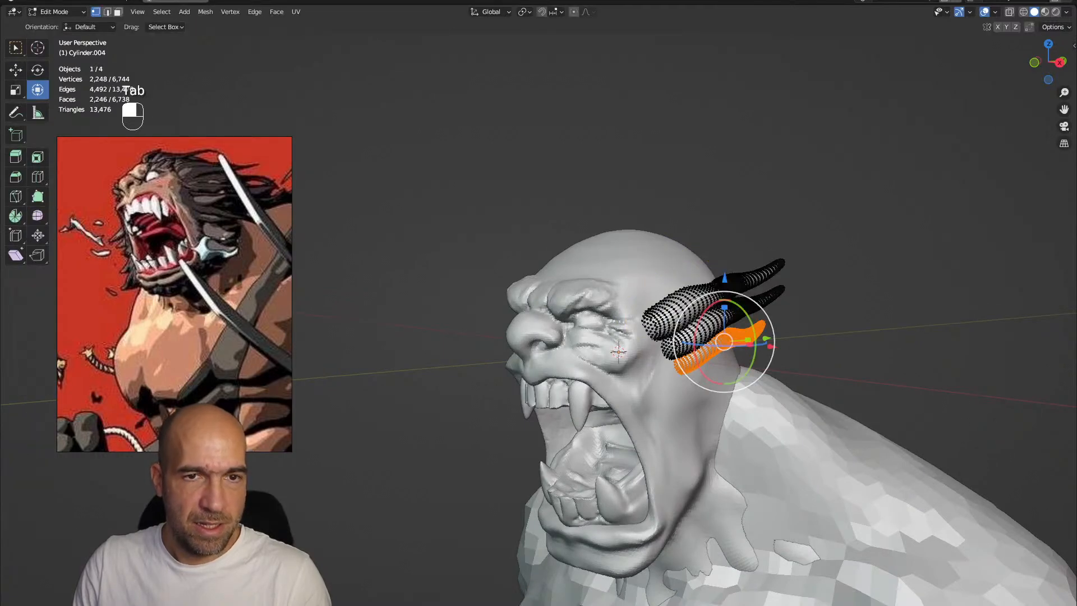
{"action": "key", "text": "ctrl+space"}
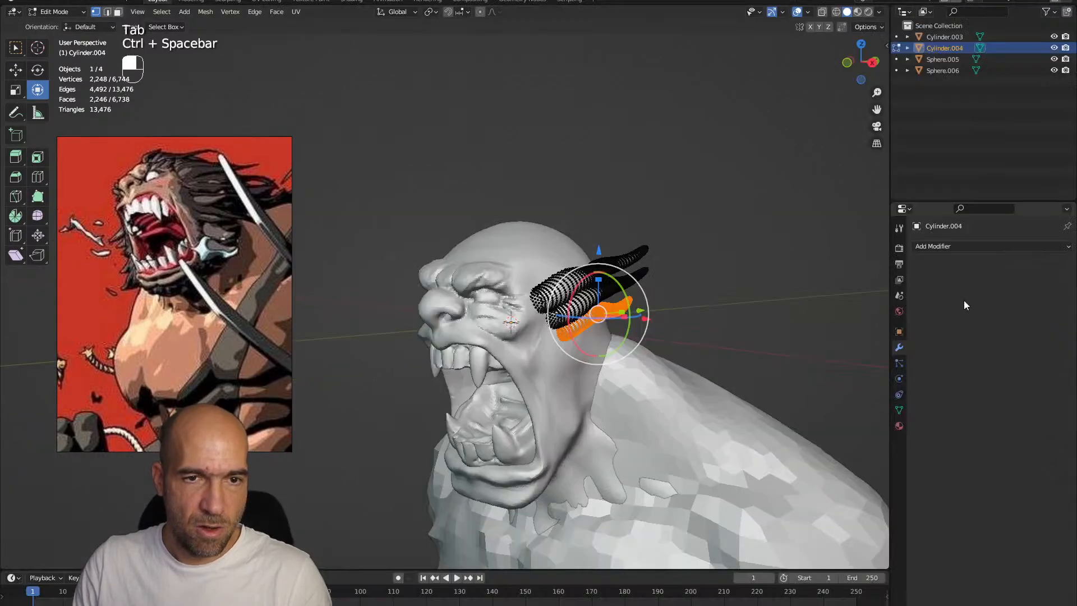
{"action": "left_click", "coordinate": [944, 246]}
{"action": "left_click", "coordinate": [861, 377]}
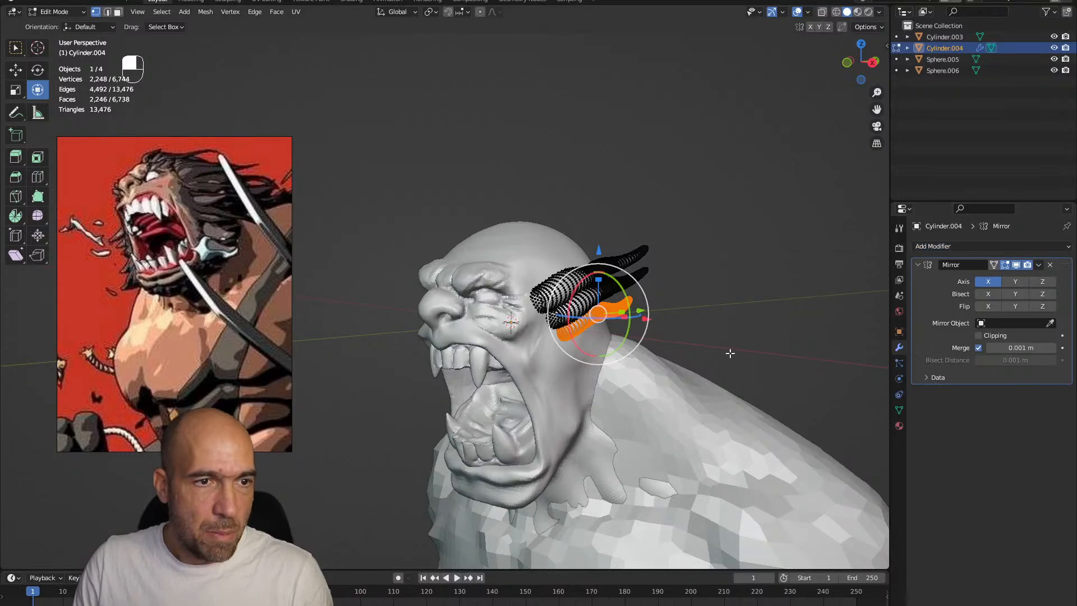
{"action": "scroll", "coordinate": [651, 341], "scroll_direction": "up", "scroll_amount": 5}
{"action": "scroll", "coordinate": [651, 341], "scroll_direction": "down", "scroll_amount": 7}
{"action": "scroll", "coordinate": [650, 341], "scroll_direction": "up", "scroll_amount": 4}
{"action": "middle_click_drag", "start_coordinate": [650, 341], "coordinate": [617, 314]}
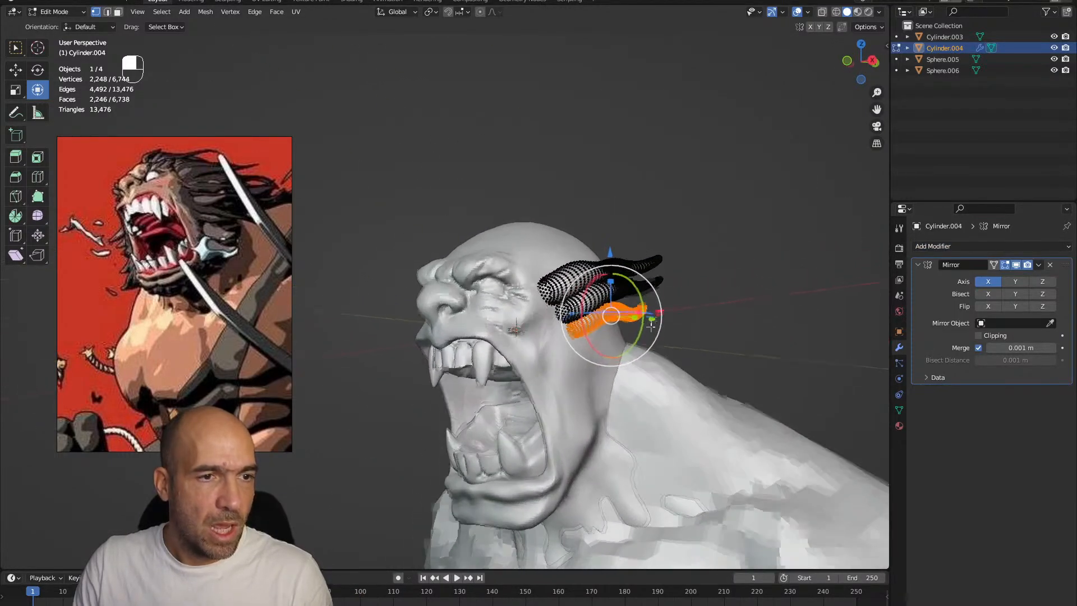
{"action": "key", "text": "Tab"}
{"action": "key", "text": "Tab"}
Duplicate the lowest hair strand and scale, rotate and place the copy behind the jaw
{"action": "key", "text": "grave"}
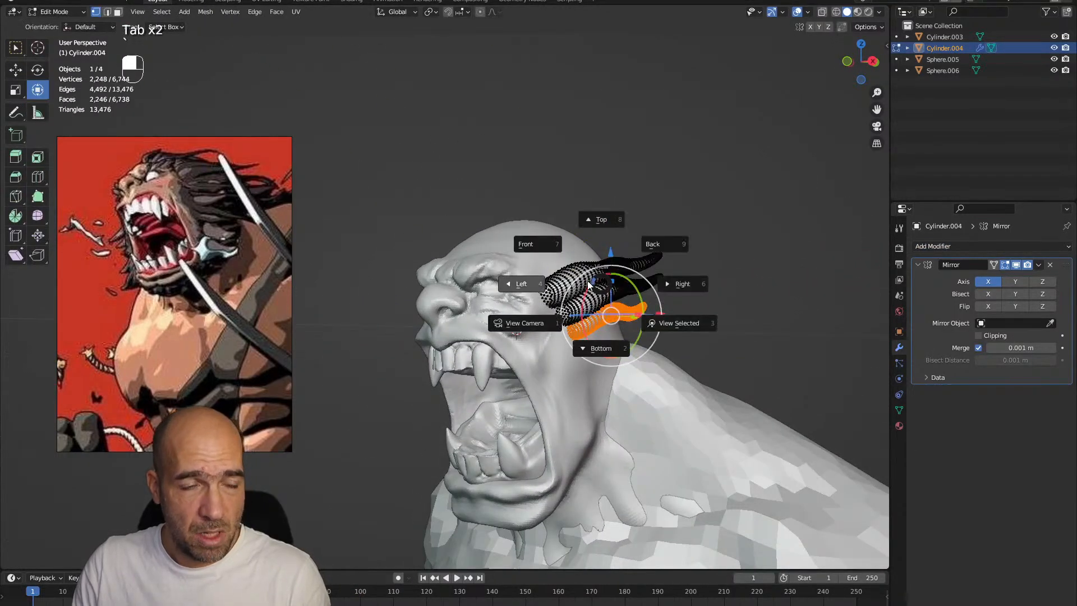
{"action": "left_click", "coordinate": [585, 278]}
{"action": "key", "text": "shift+d"}
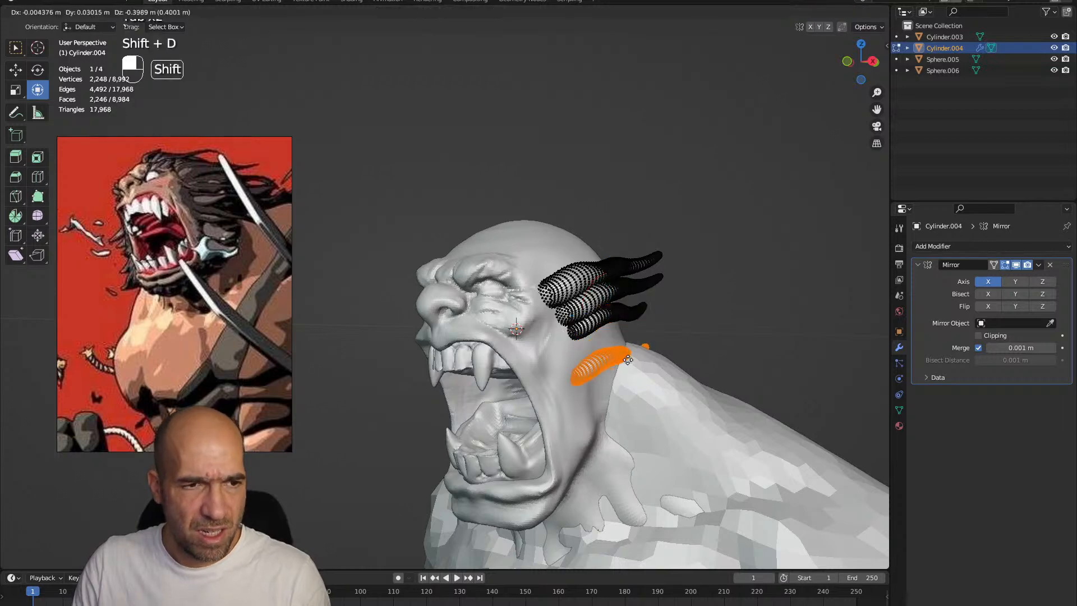
{"action": "left_click", "coordinate": [631, 332]}
{"action": "mouse_move", "coordinate": [669, 333]}
{"action": "middle_mouse_down", "text": "alt"}
{"action": "mouse_move", "coordinate": [658, 332]}
{"action": "mouse_move", "coordinate": [677, 333]}
{"action": "middle_mouse_up", "text": "alt"}
{"action": "key", "text": "s"}
{"action": "left_click", "coordinate": [675, 329]}
{"action": "key", "text": "g"}
{"action": "left_click", "coordinate": [684, 333]}
{"action": "left_click_drag", "start_coordinate": [687, 330], "coordinate": [688, 338]}
{"action": "middle_click_drag", "start_coordinate": [689, 335], "coordinate": [707, 317], "text": "alt"}
Duplicate a hair strand to the upper temple, then rotate, scale and move it above the other strands
{"action": "key", "text": "shift+d"}
{"action": "left_click", "coordinate": [651, 225]}
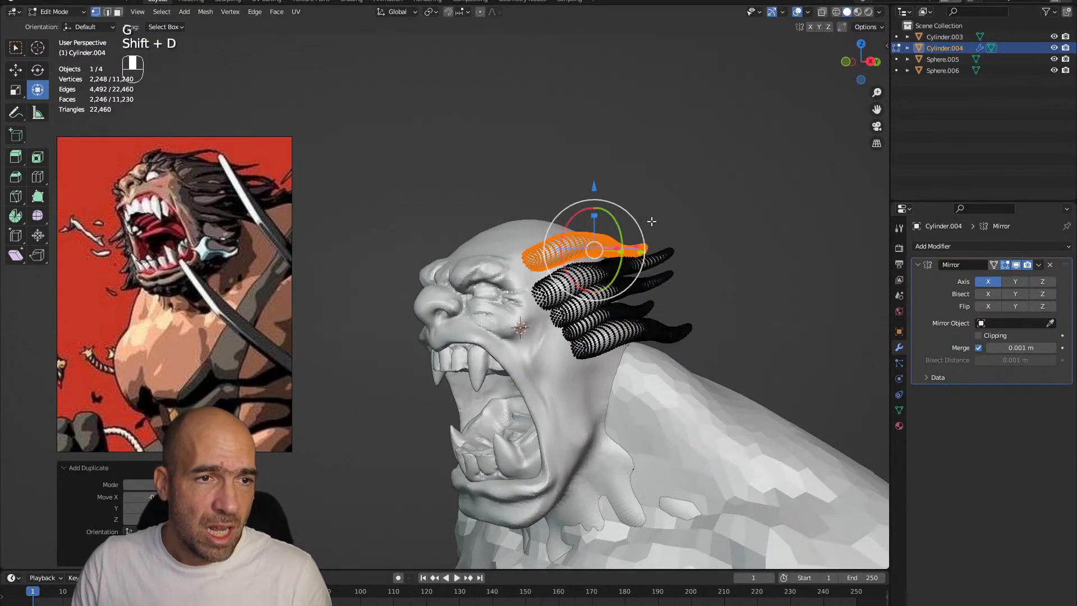
{"action": "middle_click_drag", "start_coordinate": [651, 225], "coordinate": [659, 235], "text": "alt"}
{"action": "left_click_drag", "start_coordinate": [643, 249], "coordinate": [638, 227]}
{"action": "middle_click_drag", "start_coordinate": [642, 259], "coordinate": [639, 236], "text": "ctrl+alt"}
{"action": "key", "text": "g"}
{"action": "left_click", "coordinate": [678, 238]}
{"action": "key", "text": "s"}
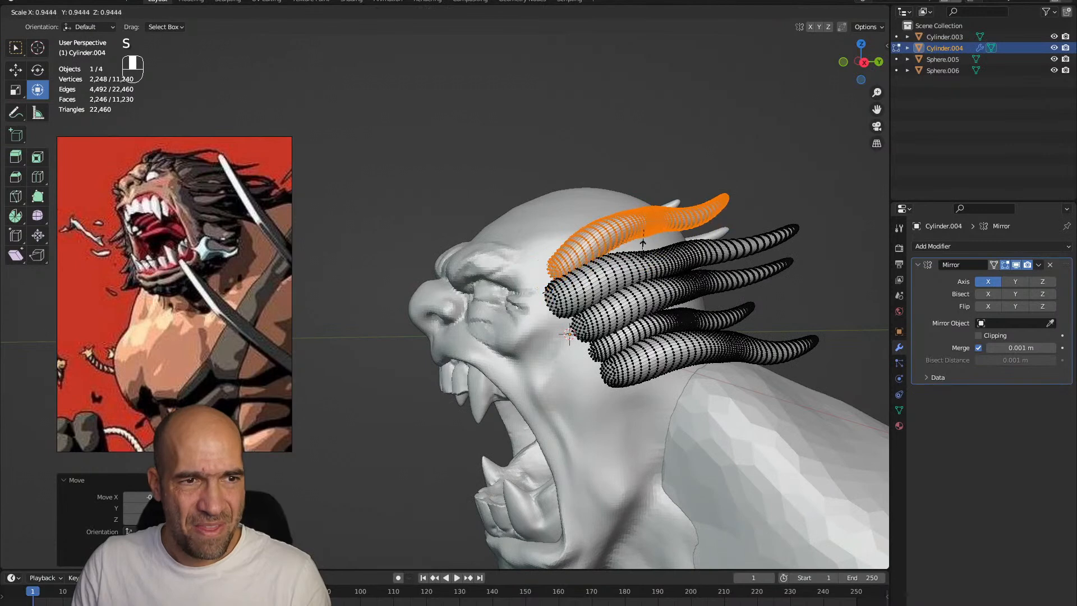
{"action": "left_click", "coordinate": [644, 245]}
{"action": "key", "text": "g"}
{"action": "left_click", "coordinate": [645, 244]}
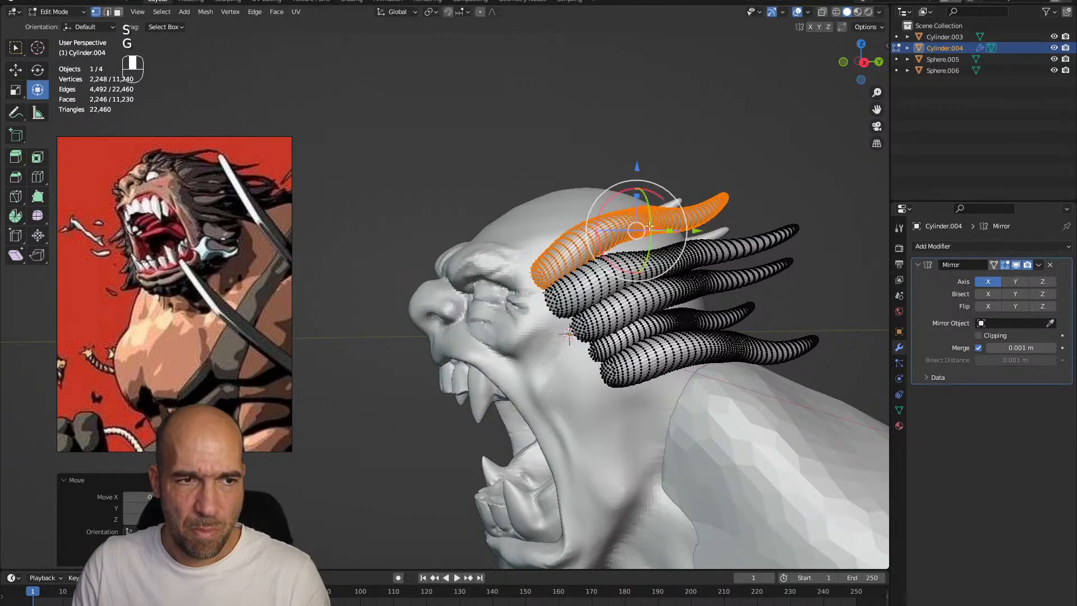
Adjust the flow of the hair strands around the head with the Grab brush in Sculpt Mode
{"action": "key", "text": "ctrl+Tab"}
{"action": "left_click", "coordinate": [660, 289]}
{"action": "scroll", "coordinate": [628, 276], "scroll_direction": "down", "scroll_amount": 6}
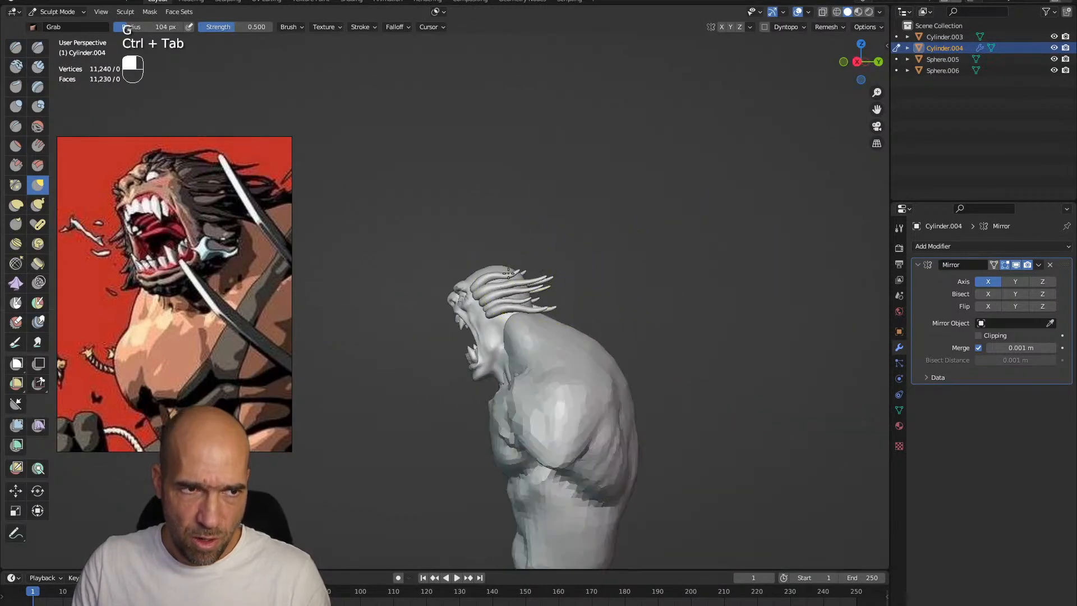
{"action": "left_click_drag", "start_coordinate": [505, 282], "coordinate": [506, 269], "text": "ctrl+alt"}
{"action": "left_click_drag", "start_coordinate": [505, 270], "coordinate": [554, 254], "text": "alt"}
{"action": "mouse_move", "coordinate": [554, 254]}
{"action": "left_mouse_down", "text": "alt"}
{"action": "mouse_move", "coordinate": [590, 253]}
{"action": "mouse_move", "coordinate": [540, 268]}
{"action": "left_mouse_up", "text": "alt"}
Duplicate the top hair strand three times in Edit Mode, placing the copies up toward the forehead and crown
{"action": "key", "text": "Tab"}
{"action": "key", "text": "shift+d"}
{"action": "left_click", "coordinate": [586, 232]}
{"action": "left_click", "coordinate": [566, 197]}
{"action": "key", "text": "shift+d"}
{"action": "left_click", "coordinate": [531, 188]}
{"action": "key", "text": "shift+s"}
{"action": "left_click", "coordinate": [515, 199]}
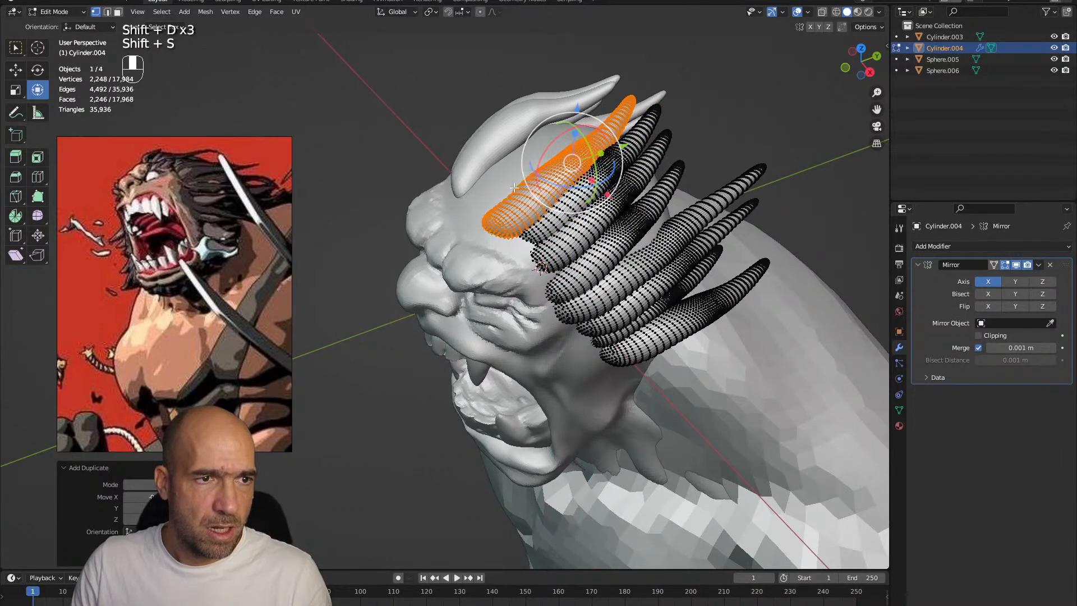
Duplicate the topmost hair strand once more and place the copy closer to the middle of the forehead
{"action": "key", "text": "shift+s"}
{"action": "left_click", "coordinate": [500, 195]}
{"action": "key", "text": "shift+d"}
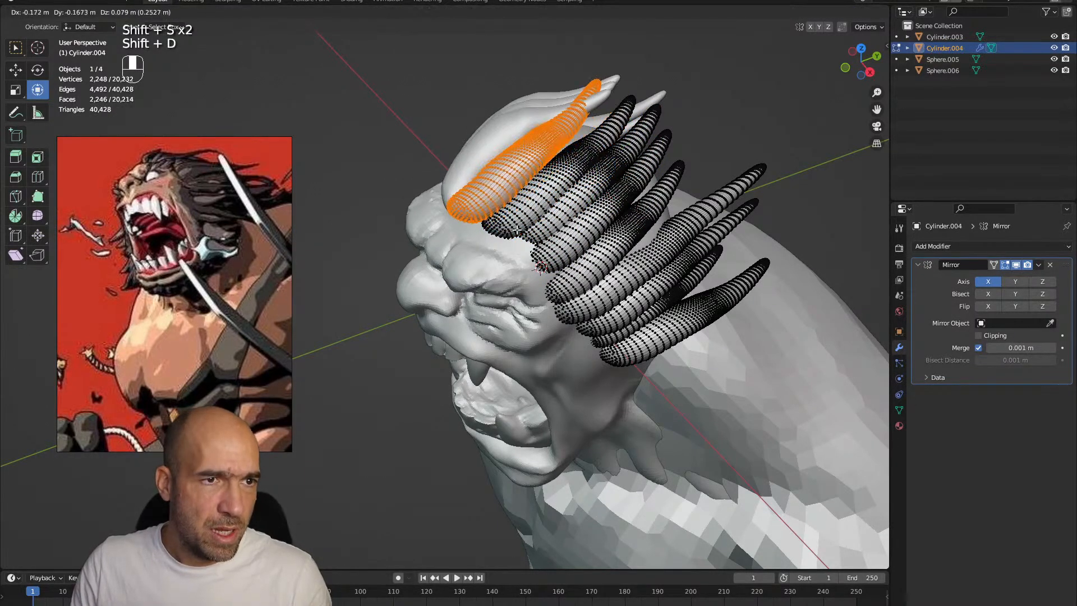
{"action": "left_click", "coordinate": [563, 231]}
{"action": "middle_click_drag", "start_coordinate": [563, 229], "coordinate": [575, 151]}
Pull the tips of the upper hair strands into a more swept-back flow with the Grab brush in Sculpt Mode
{"action": "key", "text": "ctrl+Tab"}
{"action": "left_click", "coordinate": [582, 265]}
{"action": "scroll", "coordinate": [577, 236], "scroll_direction": "down", "scroll_amount": 5}
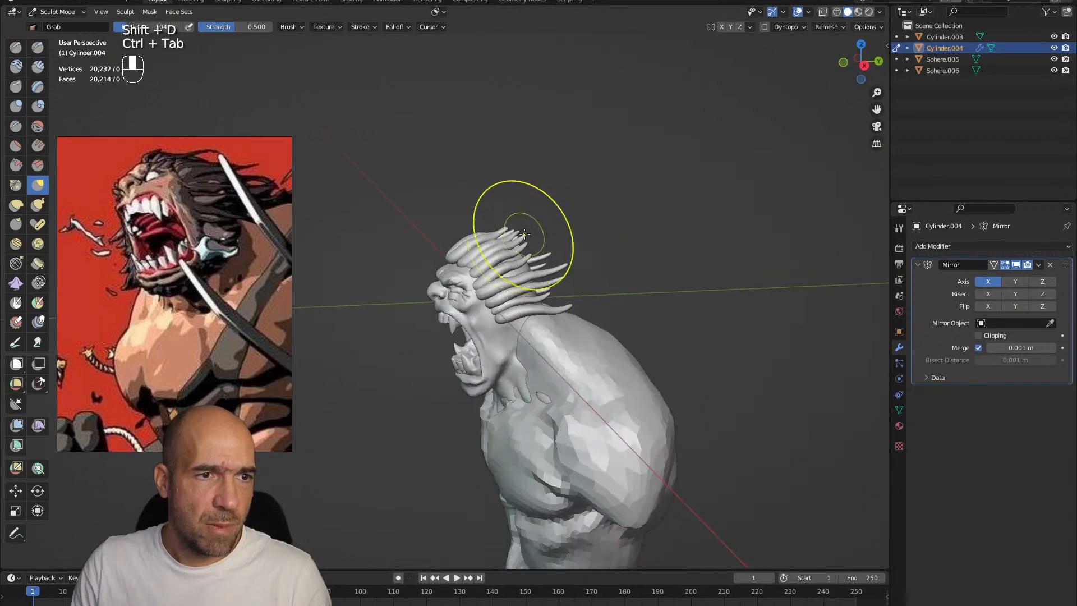
{"action": "left_click_drag", "start_coordinate": [557, 224], "coordinate": [571, 205], "text": "ctrl+alt"}
{"action": "left_click_drag", "start_coordinate": [525, 251], "coordinate": [564, 208], "text": "ctrl+alt"}
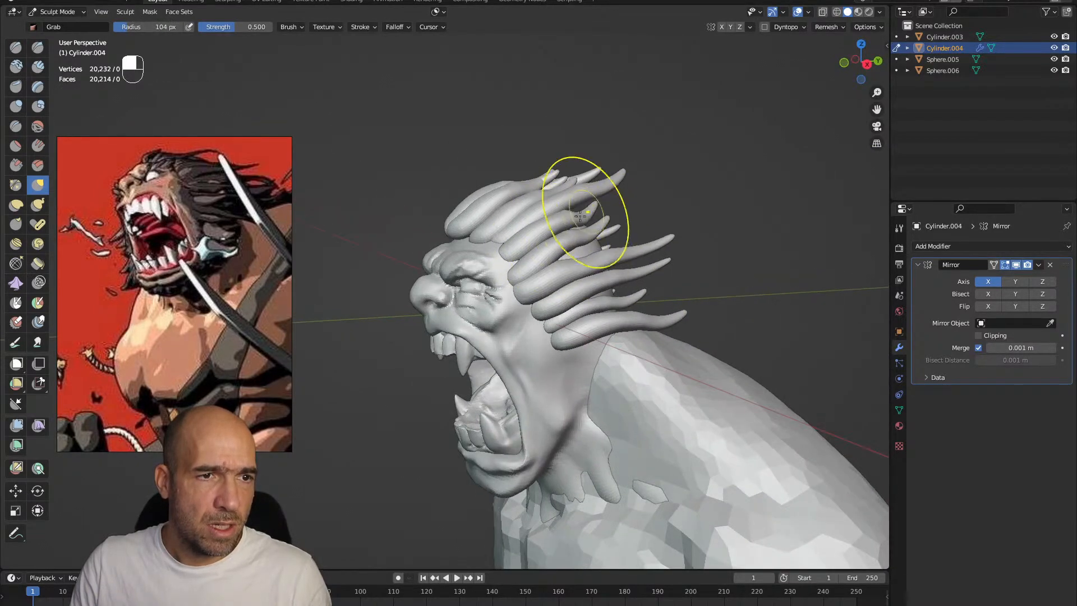
Adjust the strand thickness with the Inflate/Deflate brush and reshape the strands' flow along the head with the Grab brush
{"action": "key", "text": "6"}
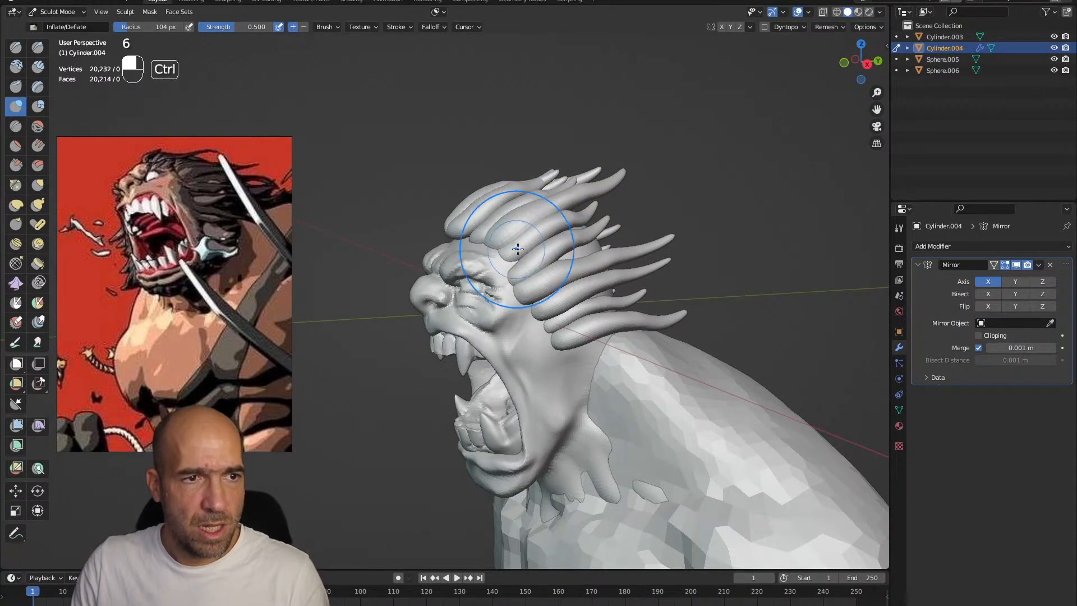
{"action": "mouse_move", "coordinate": [520, 253]}
{"action": "left_mouse_down", "text": "alt"}
{"action": "mouse_move", "coordinate": [566, 261]}
{"action": "mouse_move", "coordinate": [550, 262]}
{"action": "mouse_move", "coordinate": [573, 219]}
{"action": "mouse_move", "coordinate": [482, 202]}
{"action": "mouse_move", "coordinate": [444, 180]}
{"action": "mouse_move", "coordinate": [440, 201]}
{"action": "mouse_move", "coordinate": [454, 230]}
{"action": "left_mouse_up", "text": "alt"}
{"action": "key", "text": "g"}
{"action": "scroll", "coordinate": [439, 201], "scroll_direction": "down", "scroll_amount": 2}
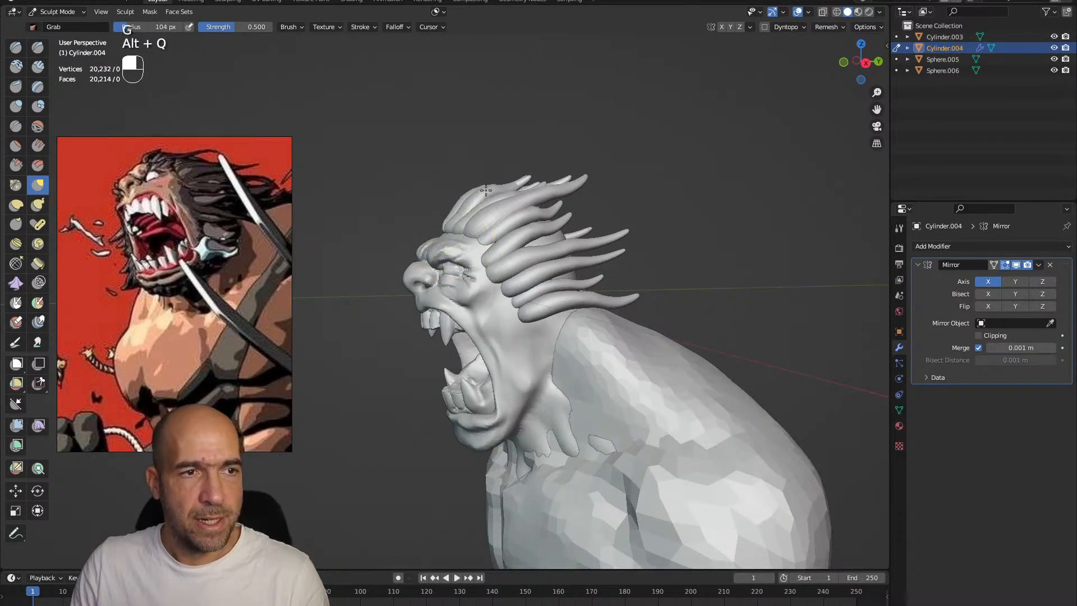
{"action": "mouse_move", "coordinate": [558, 177]}
{"action": "left_mouse_down"}
{"action": "mouse_move", "coordinate": [561, 189]}
{"action": "mouse_move", "coordinate": [589, 189]}
{"action": "left_mouse_up"}
{"action": "left_click_drag", "start_coordinate": [572, 228], "coordinate": [573, 230]}
{"action": "left_click_drag", "start_coordinate": [589, 267], "coordinate": [653, 275], "text": "alt"}
{"action": "left_click_drag", "start_coordinate": [583, 359], "coordinate": [555, 319], "text": "ctrl+alt"}
{"action": "key", "text": "alt+q"}
{"action": "left_click_drag", "start_coordinate": [572, 409], "coordinate": [636, 232], "text": "alt"}
{"action": "key", "text": "alt+q"}
Duplicate the lowest hair strand in Edit Mode, placing and rotating the copy just below it behind the jaw
{"action": "key", "text": "Tab"}
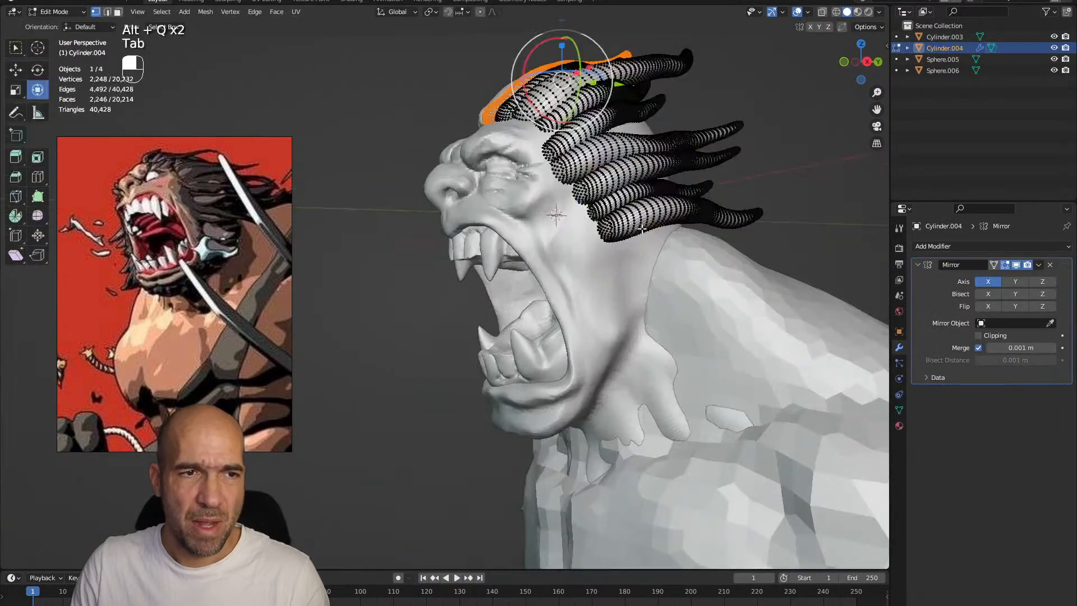
{"action": "left_click", "coordinate": [638, 220]}
{"action": "key", "text": "l"}
{"action": "key", "text": "shift+d"}
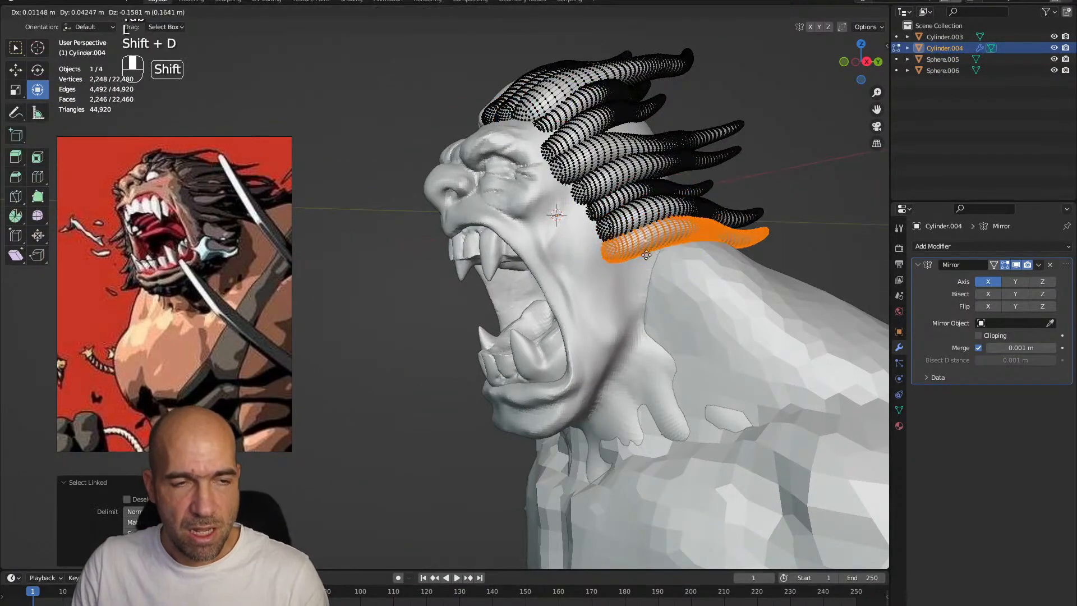
{"action": "left_click", "coordinate": [666, 255]}
{"action": "left_click_drag", "start_coordinate": [665, 255], "coordinate": [685, 235], "text": "alt"}
{"action": "left_click_drag", "start_coordinate": [753, 225], "coordinate": [755, 241]}
{"action": "left_click_drag", "start_coordinate": [756, 241], "coordinate": [749, 246], "text": "alt"}
{"action": "key", "text": "shift+d"}
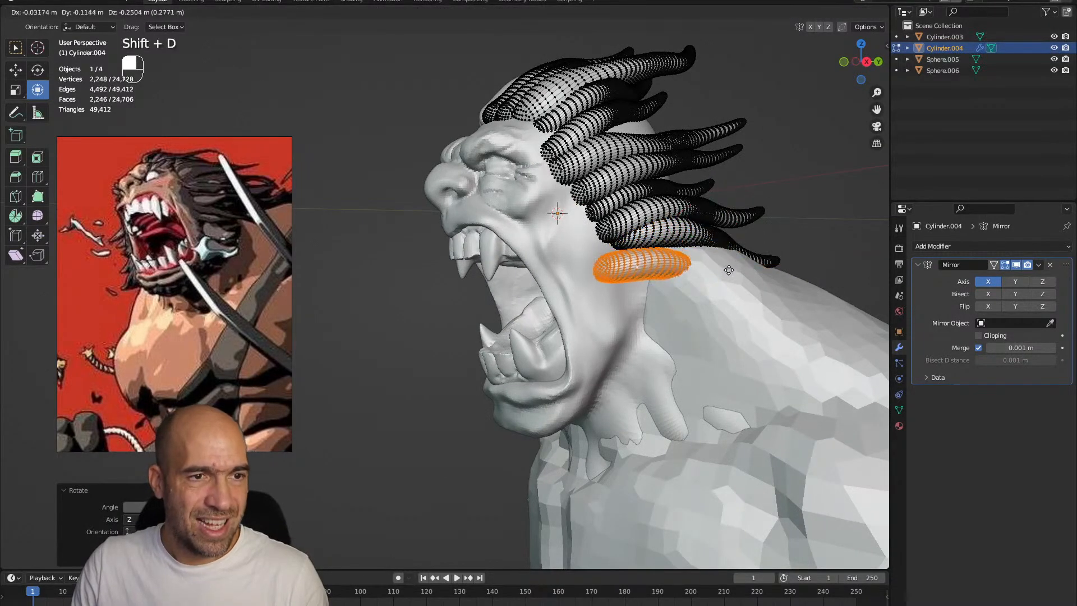
{"action": "left_click", "coordinate": [708, 269]}
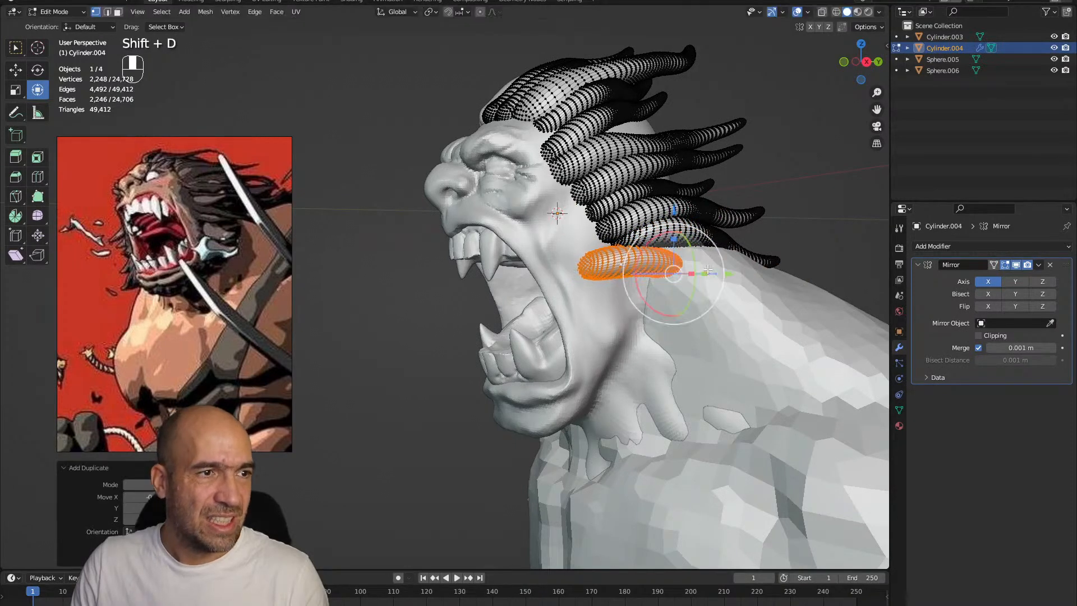
{"action": "key", "text": "ctrl+z"}
Add a UV sphere in Object Mode and move its mesh straight down over the lower jaw in Edit Mode
{"action": "key", "text": "ctrl+Tab"}
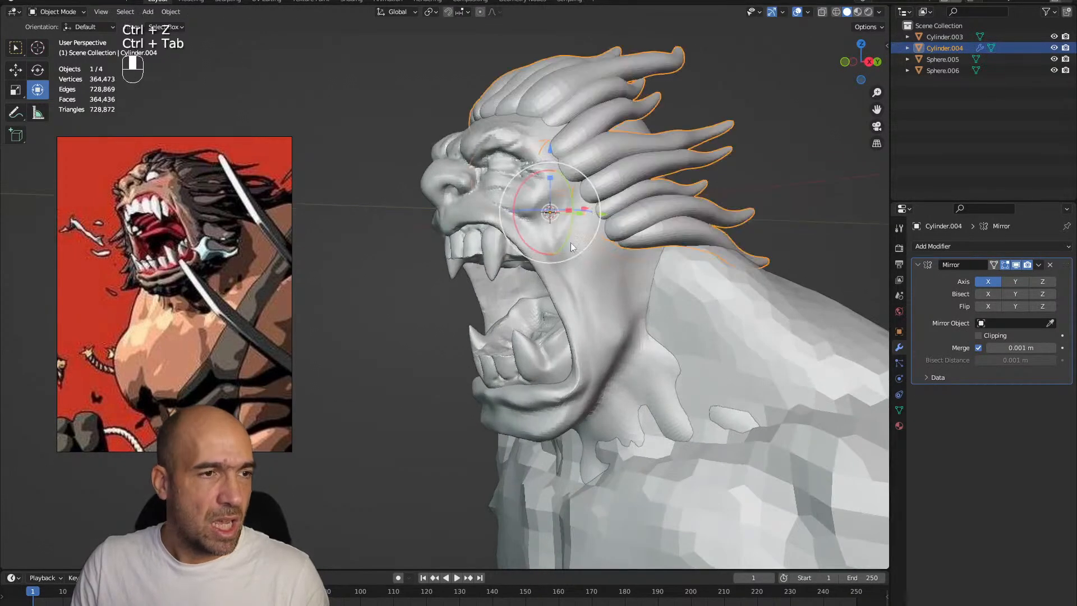
{"action": "left_click_drag", "start_coordinate": [567, 255], "coordinate": [638, 261], "text": "alt"}
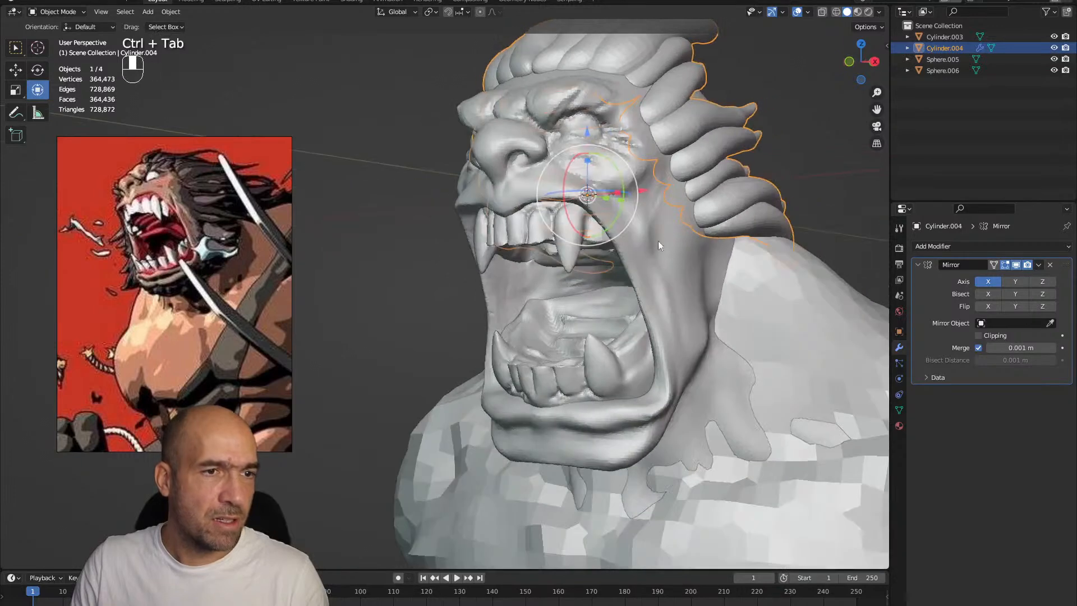
{"action": "left_click_drag", "start_coordinate": [674, 307], "coordinate": [584, 285], "text": "ctrl+alt"}
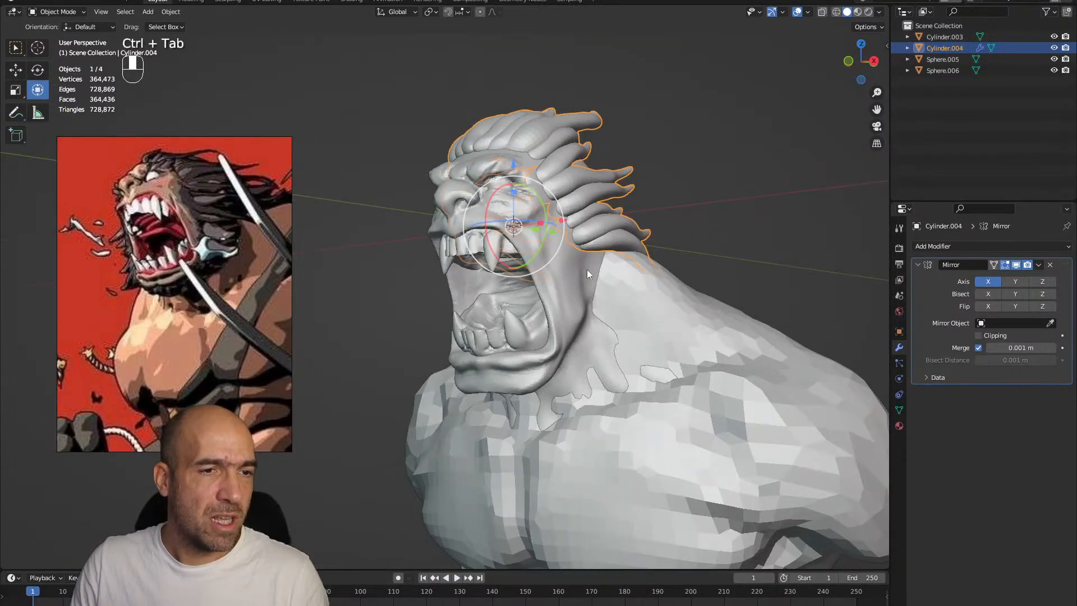
{"action": "key", "text": "shift+a"}
{"action": "mouse_move", "coordinate": [592, 272]}
{"action": "left_click", "coordinate": [623, 309]}
{"action": "key", "text": "Tab"}
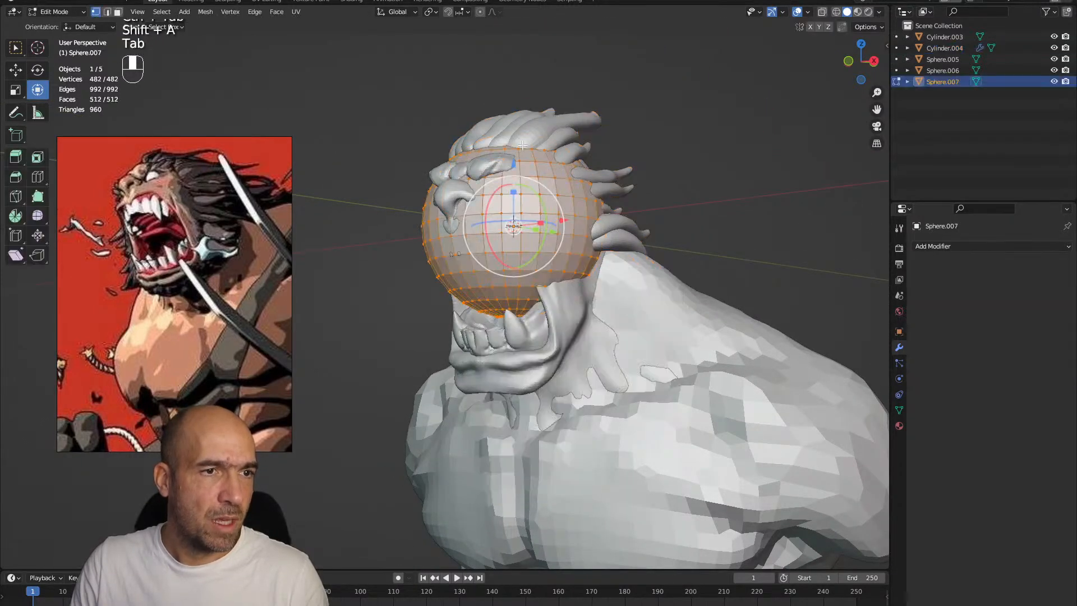
{"action": "left_click_drag", "start_coordinate": [513, 164], "coordinate": [512, 285]}
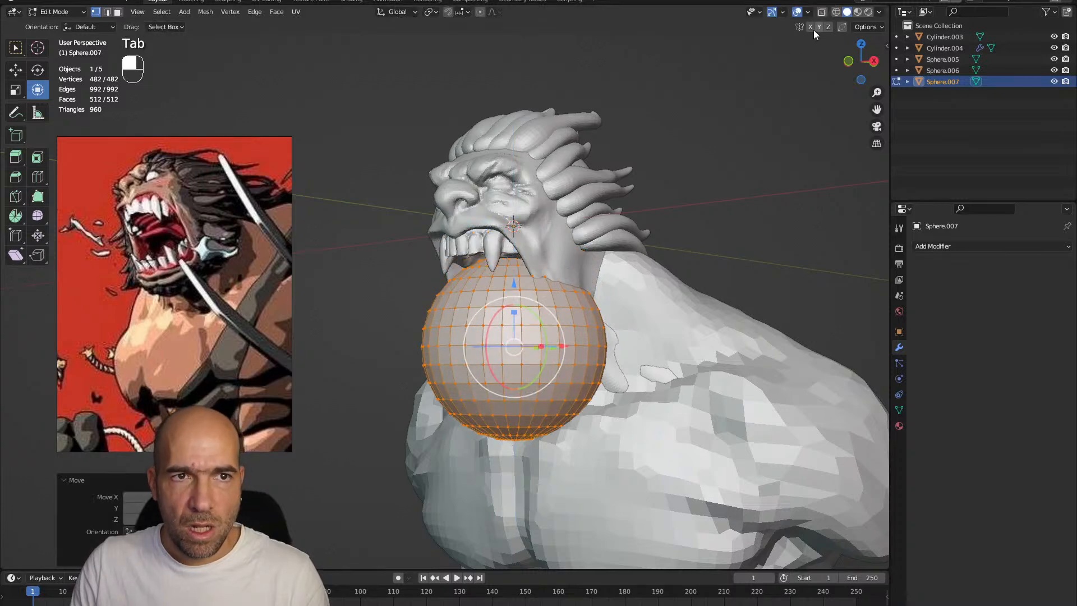
Push the sphere down and back around the lower jaw with an enlarged Grab brush in Sculpt Mode
{"action": "key", "text": "ctrl+Tab"}
{"action": "scroll", "coordinate": [625, 281], "scroll_direction": "down", "scroll_amount": 4}
{"action": "key", "text": "g"}
{"action": "key", "text": "bracketright"}
{"action": "key", "text": "bracketright"}
{"action": "key", "text": "bracketright"}
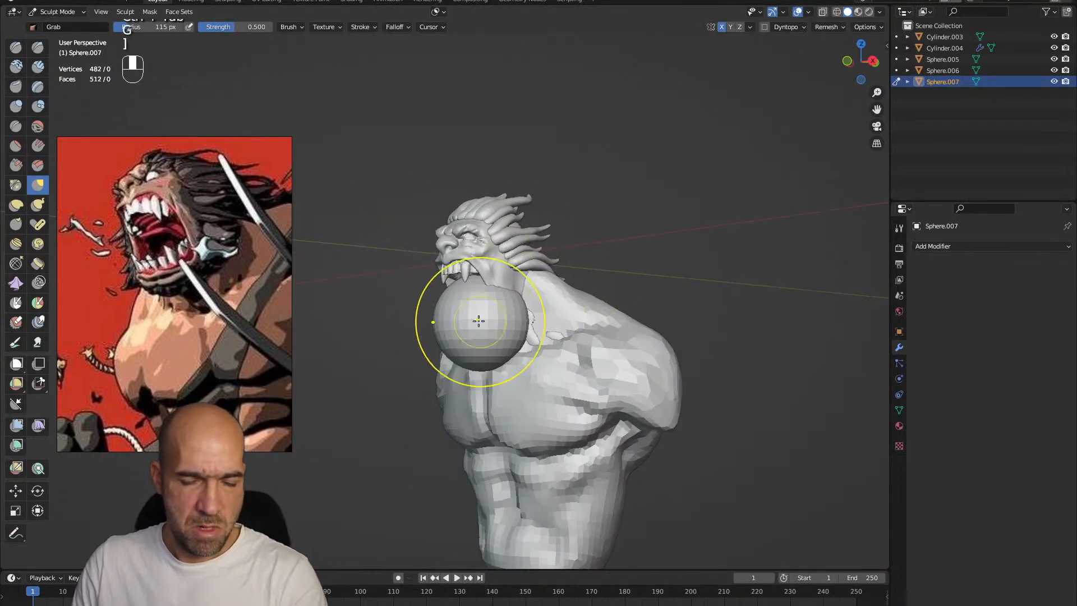
{"action": "left_click_drag", "start_coordinate": [464, 281], "coordinate": [473, 330]}
Shape the sphere into a beard mass reaching from beneath the chin up to the lowest hair strand with the Grab brush
{"action": "scroll", "coordinate": [481, 331], "scroll_direction": "up", "scroll_amount": 4}
{"action": "middle_click_drag", "start_coordinate": [609, 297], "coordinate": [585, 312]}
{"action": "mouse_move", "coordinate": [586, 311]}
{"action": "left_mouse_down"}
{"action": "mouse_move", "coordinate": [579, 231]}
{"action": "mouse_move", "coordinate": [575, 301]}
{"action": "mouse_move", "coordinate": [589, 297]}
{"action": "left_mouse_up"}
{"action": "mouse_move", "coordinate": [562, 297]}
{"action": "left_mouse_down"}
{"action": "mouse_move", "coordinate": [545, 264]}
{"action": "mouse_move", "coordinate": [566, 239]}
{"action": "left_mouse_up"}
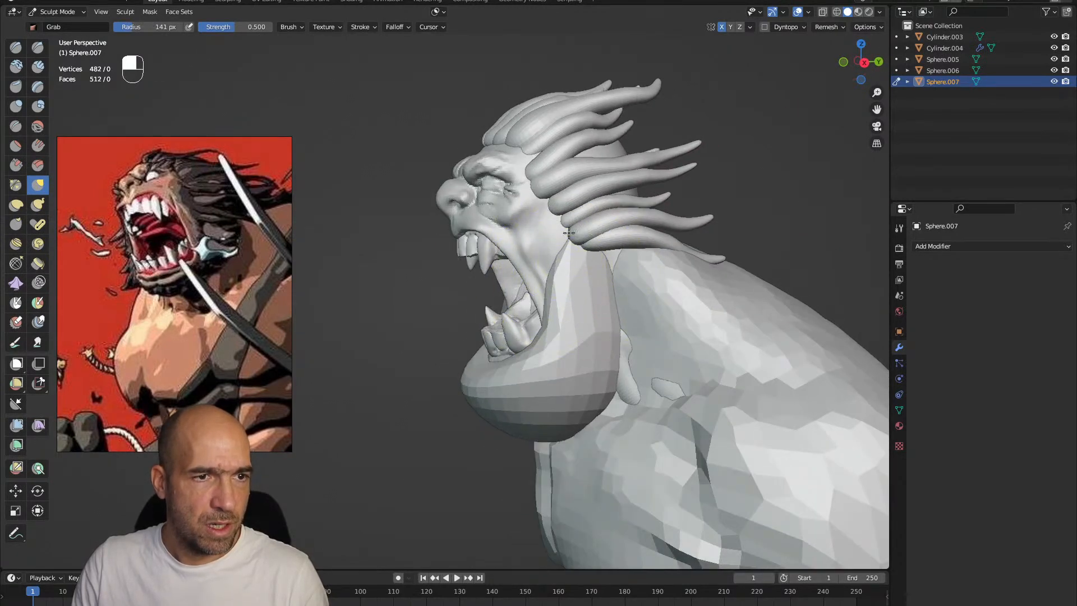
{"action": "scroll", "coordinate": [533, 325], "scroll_direction": "down", "scroll_amount": 2}
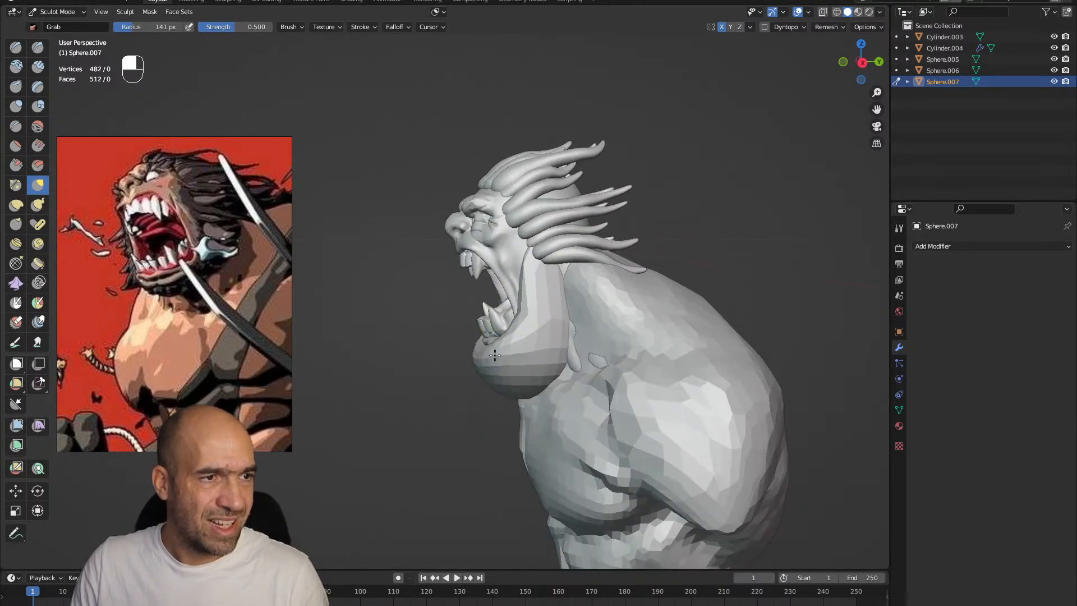
{"action": "mouse_move", "coordinate": [534, 361]}
{"action": "middle_mouse_down"}
{"action": "mouse_move", "coordinate": [567, 337]}
{"action": "mouse_move", "coordinate": [519, 342]}
{"action": "middle_mouse_up"}
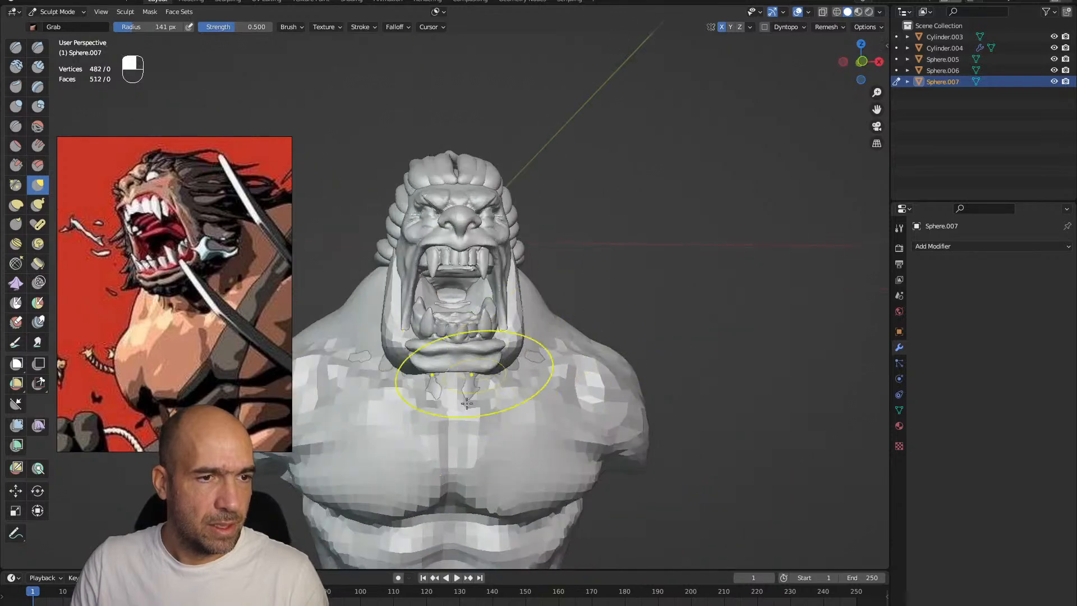
{"action": "left_click_drag", "start_coordinate": [519, 352], "coordinate": [604, 335], "text": "ctrl+alt"}
Remesh the beard mass and pull pointed tufts out of its back edge with a smaller Grab brush
{"action": "key", "text": "ctrl+r"}
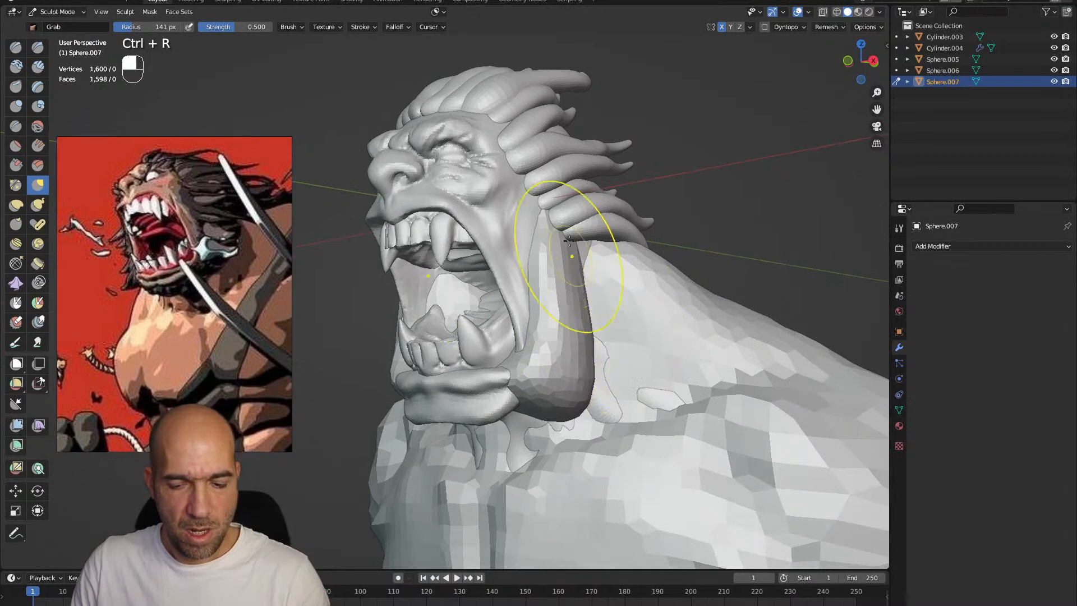
{"action": "key", "text": "bracketleft"}
{"action": "key", "text": "bracketleft"}
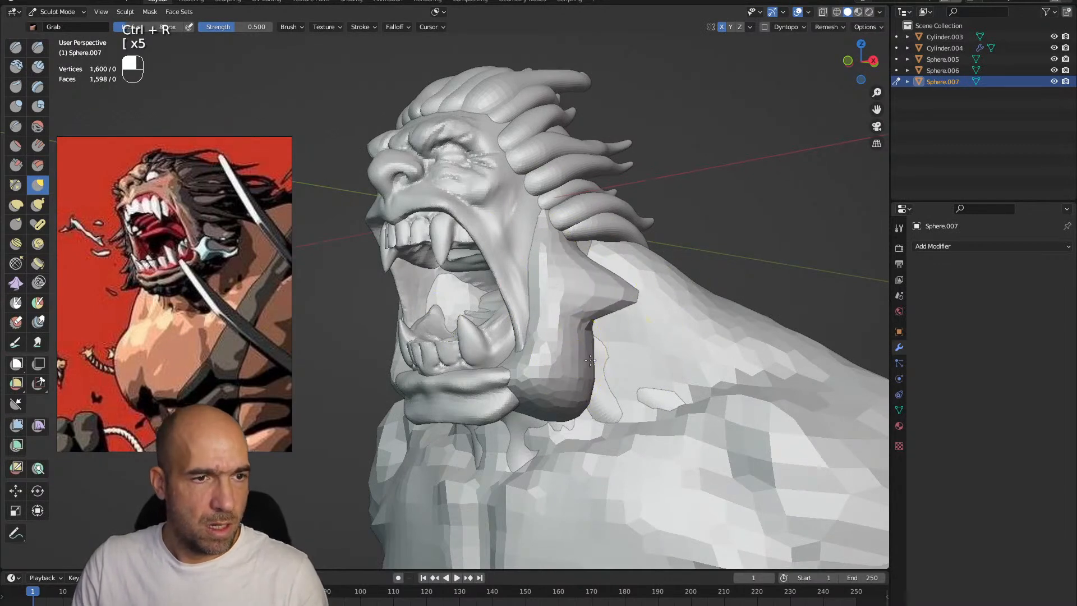
{"action": "left_click_drag", "start_coordinate": [547, 377], "coordinate": [509, 270], "text": "alt"}
Carve grooves into the front of the beard beside the mouth with the Draw Sharp brush
{"action": "key", "text": "1"}
{"action": "left_click_drag", "start_coordinate": [560, 304], "coordinate": [544, 247], "text": "ctrl+alt"}
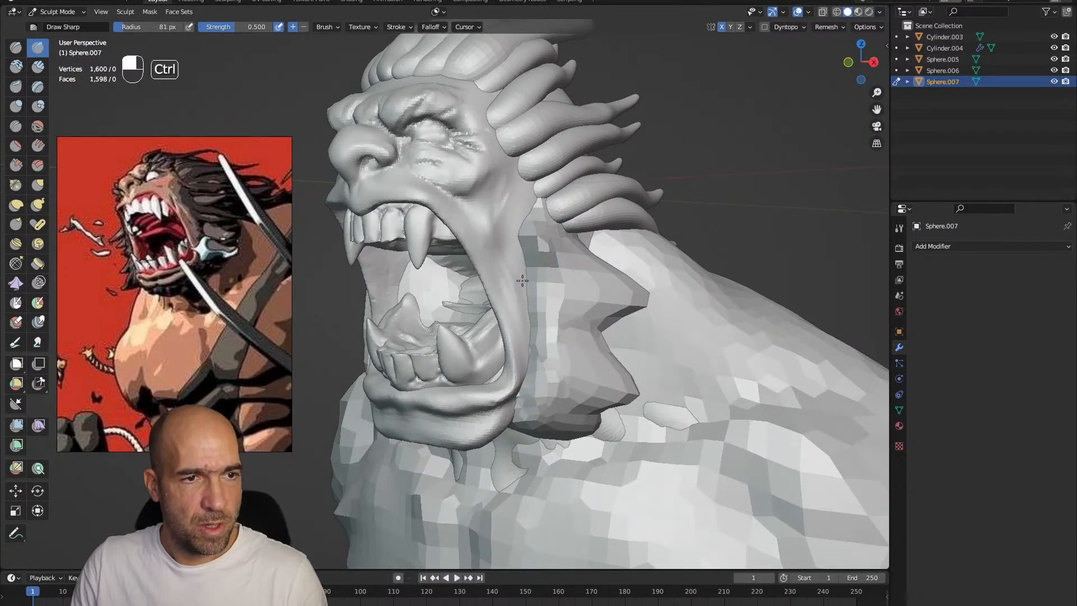
{"action": "left_click_drag", "start_coordinate": [557, 324], "coordinate": [565, 310], "text": "alt"}
Reshape the beard tufts along the cheek and jaw with a larger Grab brush
{"action": "key", "text": "g"}
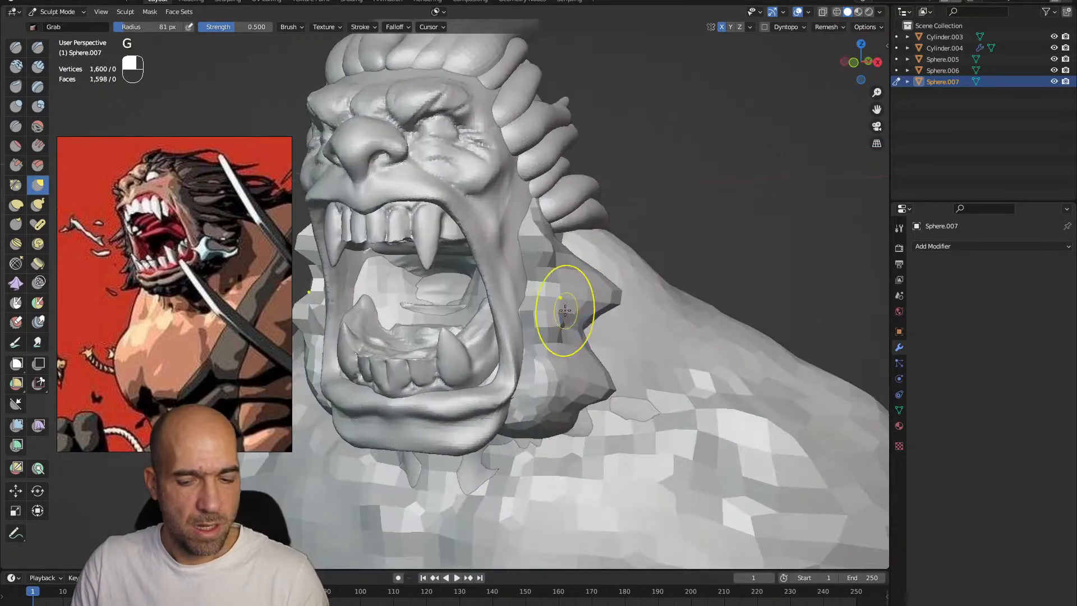
{"action": "key", "text": "bracketright"}
{"action": "left_click_drag", "start_coordinate": [511, 235], "coordinate": [511, 237]}
{"action": "mouse_move", "coordinate": [583, 278]}
{"action": "left_mouse_down", "text": "ctrl+alt"}
{"action": "mouse_move", "coordinate": [596, 289]}
{"action": "mouse_move", "coordinate": [595, 342]}
{"action": "left_mouse_up", "text": "ctrl+alt"}
{"action": "mouse_move", "coordinate": [596, 331]}
{"action": "left_mouse_down", "text": "alt"}
{"action": "mouse_move", "coordinate": [530, 311]}
{"action": "mouse_move", "coordinate": [533, 264]}
{"action": "left_mouse_up", "text": "alt"}
{"action": "mouse_move", "coordinate": [532, 292]}
{"action": "left_mouse_down", "text": "alt"}
{"action": "mouse_move", "coordinate": [631, 314]}
{"action": "mouse_move", "coordinate": [600, 267]}
{"action": "left_mouse_up", "text": "alt"}
Remesh the beard at a finer voxel size
{"action": "key", "text": "r"}
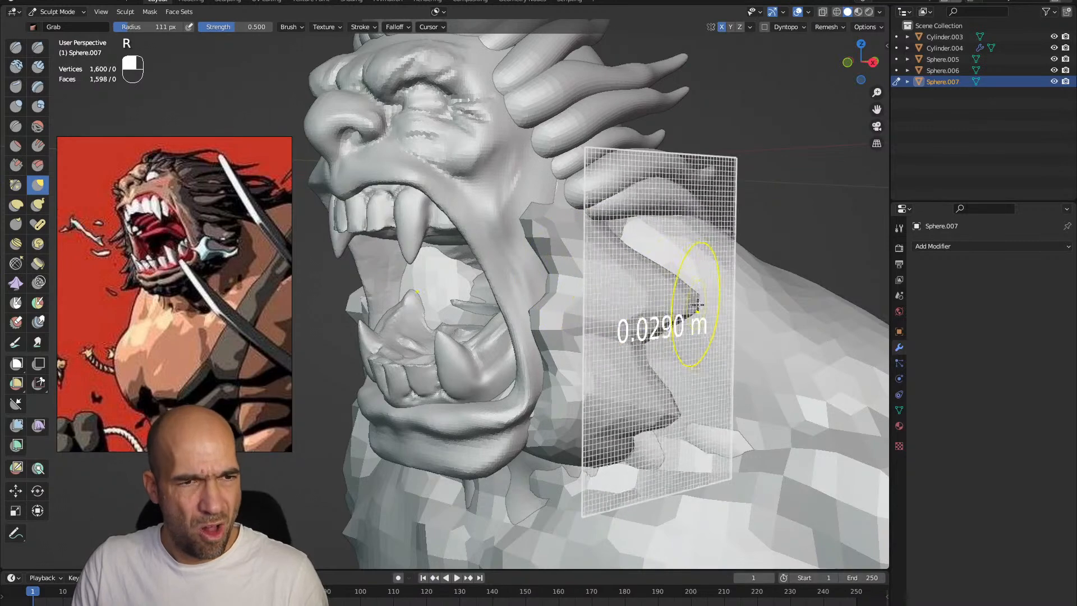
{"action": "left_click", "coordinate": [693, 303]}
{"action": "key", "text": "ctrl+r"}
Carve strand grooves along the beard tufts with the Draw Sharp brush
{"action": "key", "text": "1"}
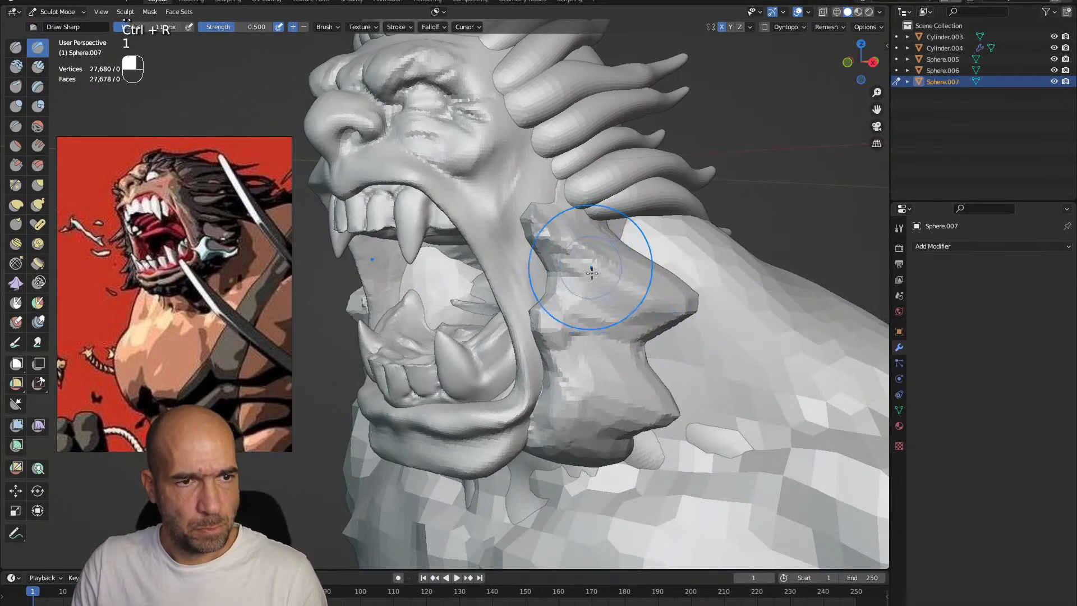
{"action": "left_click_drag", "start_coordinate": [639, 324], "coordinate": [596, 318], "text": "ctrl"}
{"action": "left_click_drag", "start_coordinate": [601, 275], "coordinate": [620, 284], "text": "shift"}
{"action": "mouse_move", "coordinate": [636, 433]}
{"action": "left_mouse_down", "text": "ctrl"}
{"action": "mouse_move", "coordinate": [617, 432]}
{"action": "mouse_move", "coordinate": [571, 397]}
{"action": "mouse_move", "coordinate": [624, 404]}
{"action": "left_mouse_up", "text": "ctrl"}
{"action": "left_click_drag", "start_coordinate": [623, 392], "coordinate": [706, 386], "text": "alt+shift"}
{"action": "mouse_move", "coordinate": [673, 348]}
{"action": "left_mouse_down", "text": "ctrl+alt"}
{"action": "mouse_move", "coordinate": [651, 398]}
{"action": "mouse_move", "coordinate": [667, 387]}
{"action": "left_mouse_up", "text": "ctrl+alt"}
{"action": "mouse_move", "coordinate": [670, 283]}
{"action": "left_mouse_down", "text": "alt+shift"}
{"action": "mouse_move", "coordinate": [616, 321]}
{"action": "mouse_move", "coordinate": [609, 382]}
{"action": "mouse_move", "coordinate": [560, 359]}
{"action": "left_mouse_up", "text": "alt+shift"}
Switch sculpting to the hair mesh and spread the strands into wilder spikes with the Grab brush
{"action": "key", "text": "alt+q"}
{"action": "left_click_drag", "start_coordinate": [505, 260], "coordinate": [510, 232], "text": "ctrl+alt"}
{"action": "mouse_move", "coordinate": [510, 247]}
{"action": "left_mouse_down", "text": "alt"}
{"action": "mouse_move", "coordinate": [543, 271]}
{"action": "mouse_move", "coordinate": [553, 224]}
{"action": "mouse_move", "coordinate": [534, 229]}
{"action": "mouse_move", "coordinate": [568, 230]}
{"action": "left_mouse_up", "text": "alt"}
{"action": "key", "text": "g"}
{"action": "mouse_move", "coordinate": [567, 230]}
{"action": "left_mouse_down", "text": "ctrl+alt"}
{"action": "mouse_move", "coordinate": [554, 250]}
{"action": "mouse_move", "coordinate": [555, 220]}
{"action": "left_mouse_up", "text": "ctrl+alt"}
{"action": "key", "text": "n"}
{"action": "key", "text": "n"}
{"action": "left_click_drag", "start_coordinate": [532, 256], "coordinate": [498, 254], "text": "ctrl+alt"}
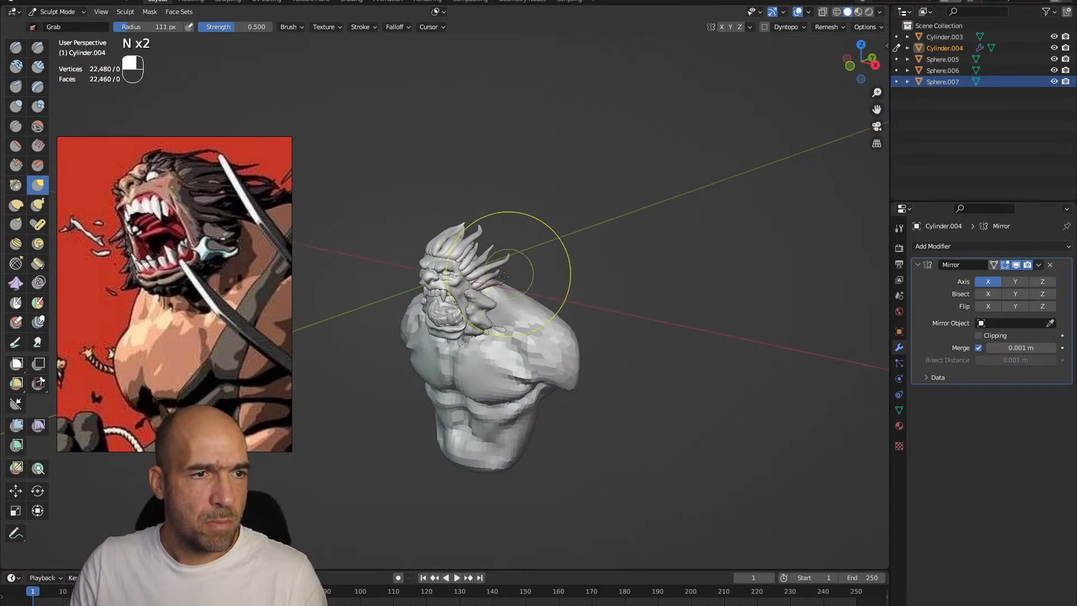
{"action": "mouse_move", "coordinate": [499, 254]}
{"action": "left_mouse_down", "text": "alt"}
{"action": "mouse_move", "coordinate": [546, 251]}
{"action": "mouse_move", "coordinate": [514, 254]}
{"action": "left_mouse_up", "text": "alt"}
Refine the hair strands with the Inflate/Deflate brush and a 32 px Draw Sharp brush
{"action": "key", "text": "6"}
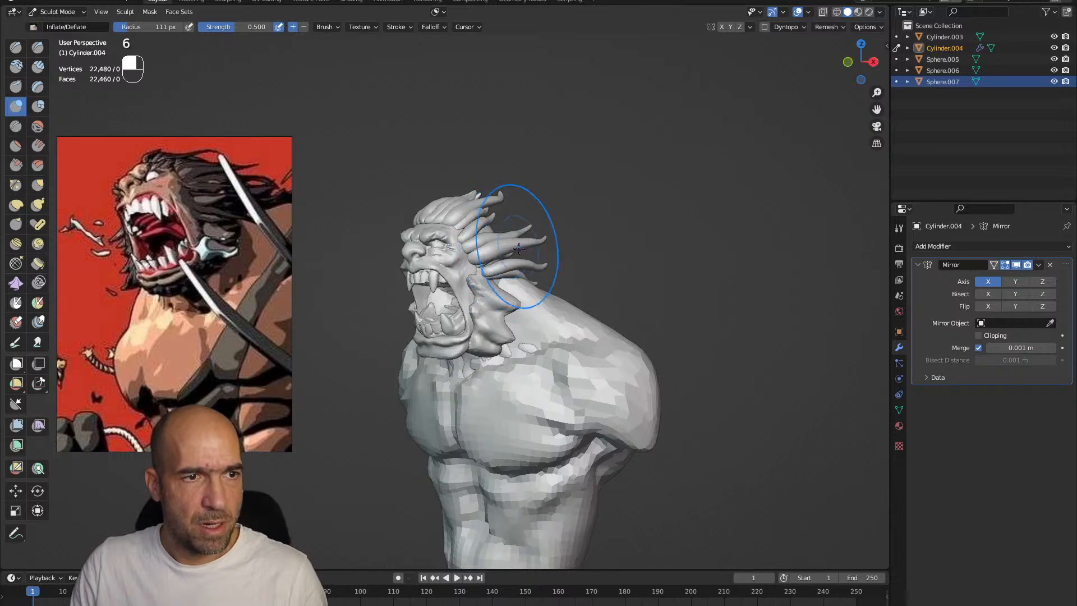
{"action": "scroll", "coordinate": [559, 254], "scroll_direction": "up", "scroll_amount": 2}
{"action": "key", "text": "1"}
{"action": "key", "text": "bracketleft"}
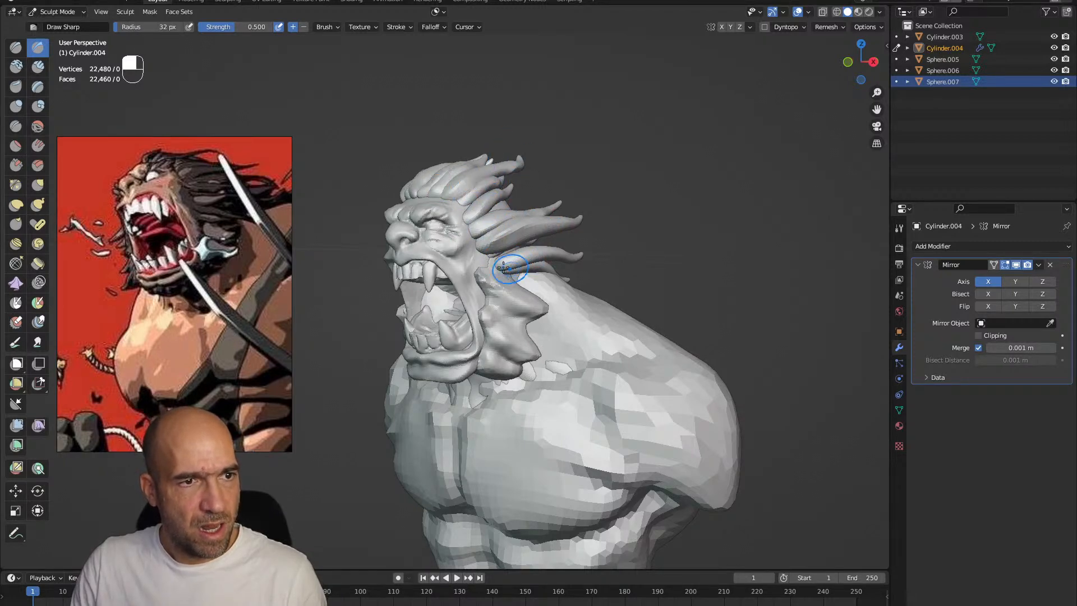
Reposition the lowest hair strand's root above the beard with the Grab brush at about 46 px
{"action": "scroll", "coordinate": [577, 295], "scroll_direction": "up", "scroll_amount": 1}
{"action": "key", "text": "g"}
{"action": "key", "text": "bracketright"}
{"action": "key", "text": "bracketright"}
{"action": "key", "text": "bracketright"}
{"action": "key", "text": "bracketright"}
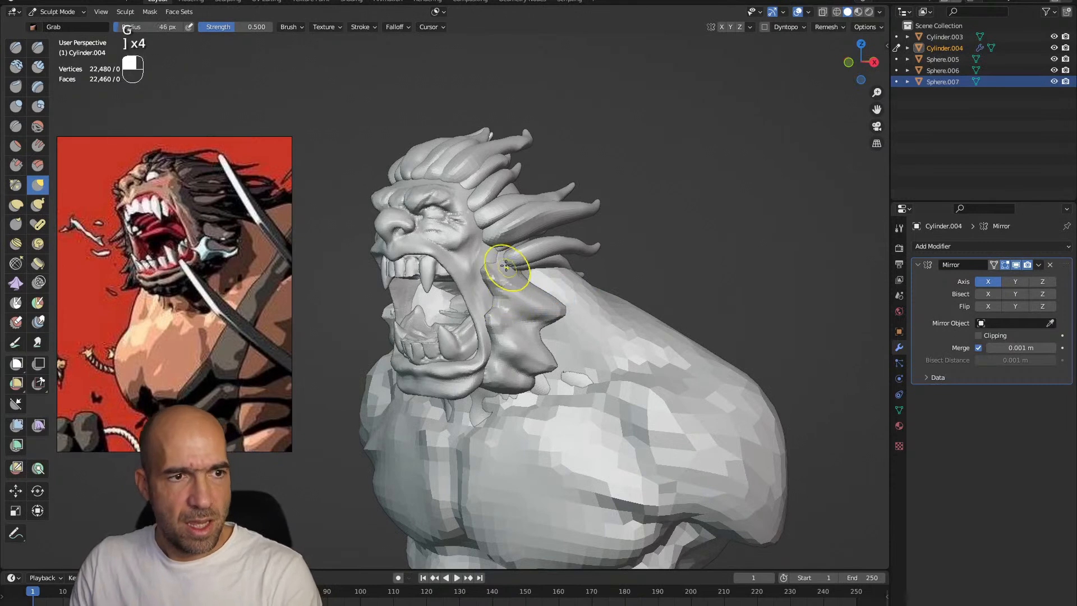
{"action": "mouse_move", "coordinate": [507, 275]}
{"action": "left_mouse_down", "text": "alt"}
{"action": "mouse_move", "coordinate": [477, 271]}
{"action": "mouse_move", "coordinate": [487, 251]}
{"action": "mouse_move", "coordinate": [521, 254]}
{"action": "left_mouse_up", "text": "alt"}
Duplicate a lower hair strand twice in Edit Mode, placing one copy between the lower strands and rotating the other into the upper gap
{"action": "key", "text": "Tab"}
{"action": "key", "text": "shift+d"}
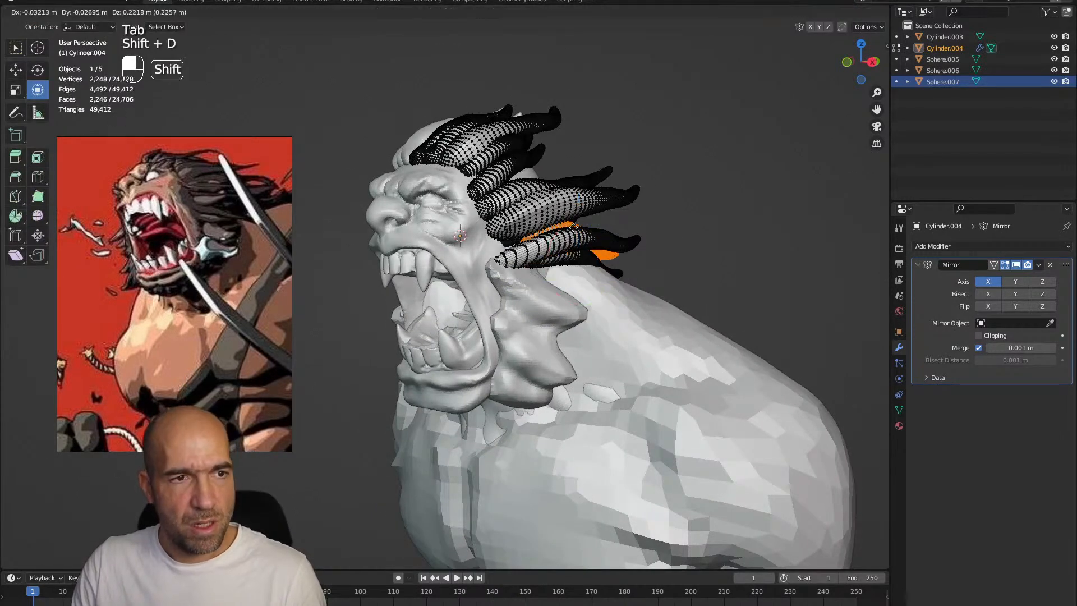
{"action": "left_click", "coordinate": [581, 222]}
{"action": "key", "text": "shift+d"}
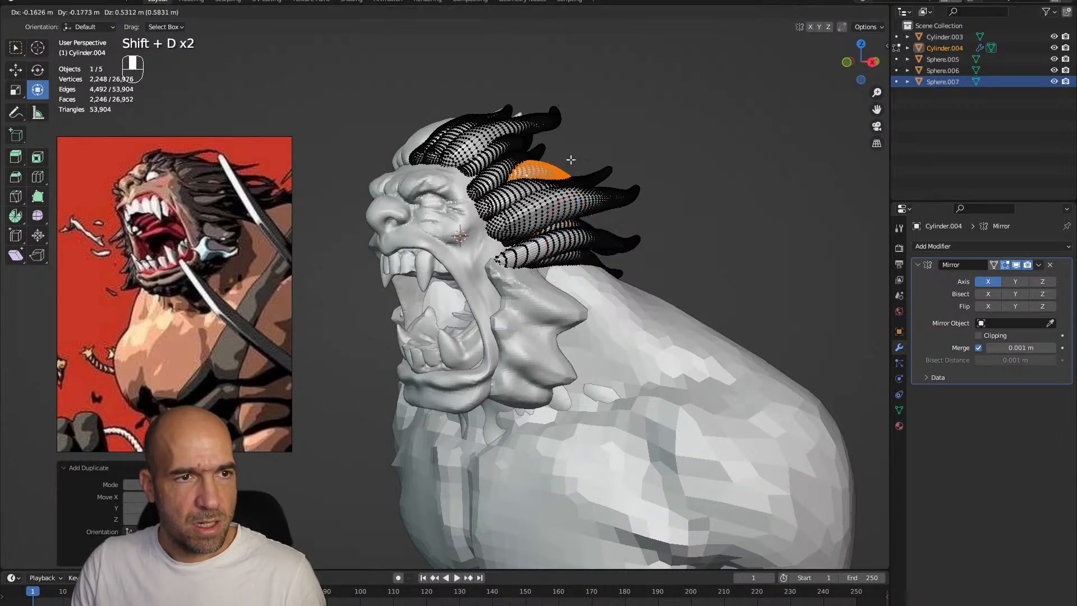
{"action": "mouse_move", "coordinate": [567, 162]}
{"action": "left_mouse_down"}
{"action": "mouse_move", "coordinate": [586, 171]}
{"action": "mouse_move", "coordinate": [577, 168]}
{"action": "left_mouse_up"}
{"action": "key", "text": "g"}
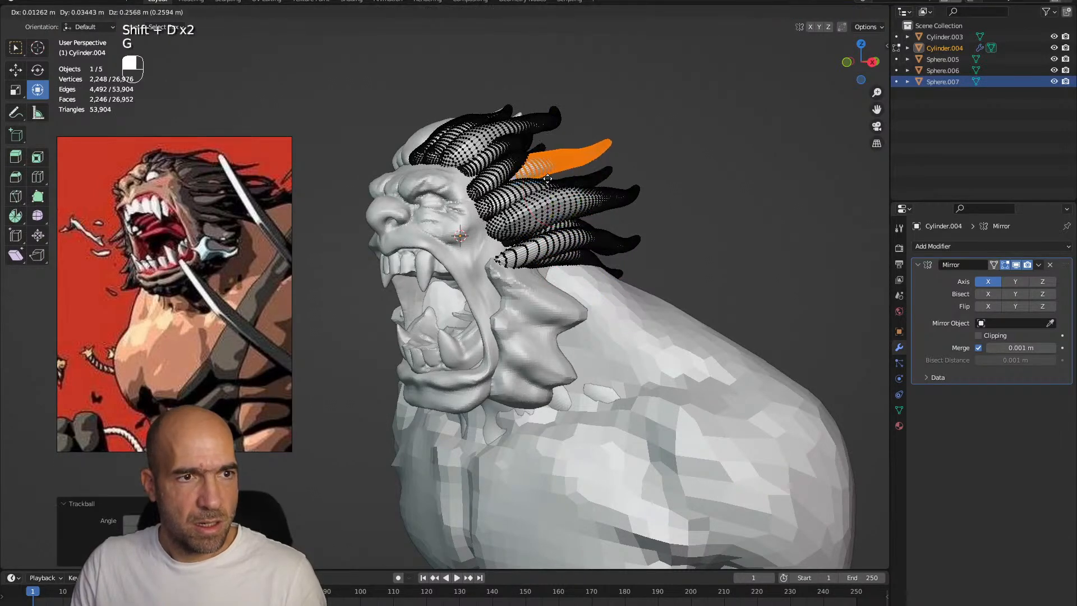
{"action": "left_click", "coordinate": [547, 193]}
{"action": "middle_click_drag", "start_coordinate": [548, 196], "coordinate": [552, 252], "text": "ctrl+alt"}
{"action": "middle_click_drag", "start_coordinate": [552, 253], "coordinate": [589, 219], "text": "alt"}
{"action": "middle_click_drag", "start_coordinate": [589, 219], "coordinate": [568, 252], "text": "alt"}
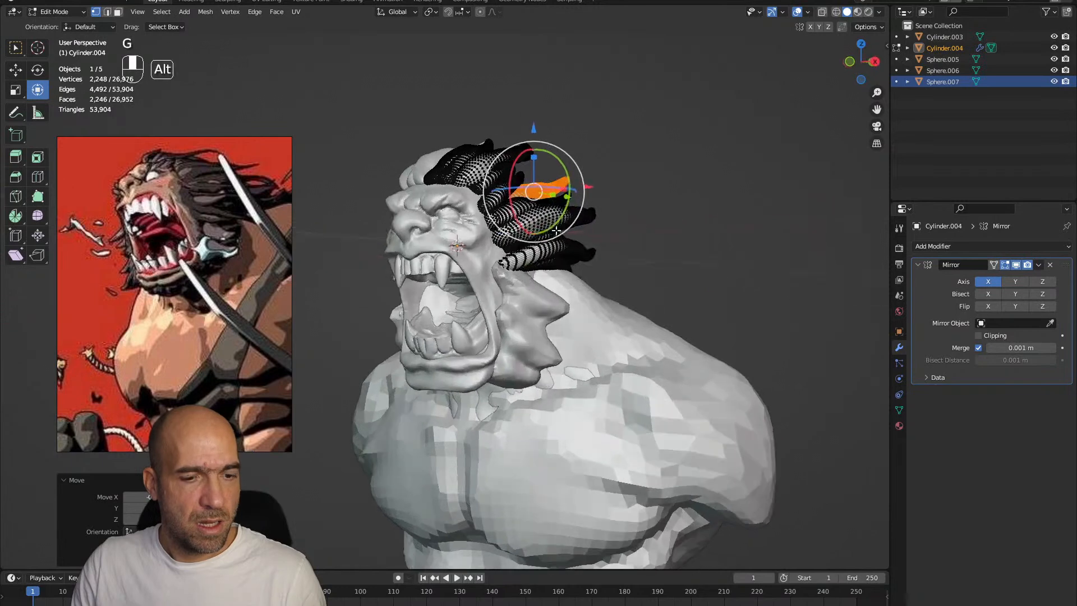
Duplicate the hair strand again and move the copy into position among the strands around the head
{"action": "key", "text": "shift+d"}
{"action": "left_click", "coordinate": [573, 328]}
{"action": "left_click_drag", "start_coordinate": [552, 262], "coordinate": [541, 239]}
{"action": "key", "text": "g"}
{"action": "middle_click_drag", "start_coordinate": [600, 238], "coordinate": [639, 274], "text": "alt"}
{"action": "left_click", "coordinate": [631, 237]}
{"action": "key", "text": "g"}
{"action": "left_click", "coordinate": [719, 287]}
{"action": "key", "text": "g"}
{"action": "left_click", "coordinate": [611, 283]}
{"action": "middle_click_drag", "start_coordinate": [639, 275], "coordinate": [597, 291], "text": "alt"}
Switch to the head mesh in Sculpt Mode and reshape the face around the nose and eyes with an 83 px Grab brush
{"action": "key", "text": "ctrl+Tab"}
{"action": "left_click", "coordinate": [634, 256]}
{"action": "left_click", "coordinate": [634, 256]}
{"action": "left_click", "coordinate": [625, 292]}
{"action": "key", "text": "ctrl+Tab"}
{"action": "left_click", "coordinate": [667, 306]}
{"action": "middle_click_drag", "start_coordinate": [667, 308], "coordinate": [680, 340], "text": "ctrl+alt"}
{"action": "key", "text": "g"}
{"action": "key", "text": "bracketright"}
{"action": "key", "text": "bracketright"}
{"action": "key", "text": "bracketright"}
{"action": "key", "text": "bracketright"}
{"action": "key", "text": "bracketright"}
{"action": "key", "text": "bracketright"}
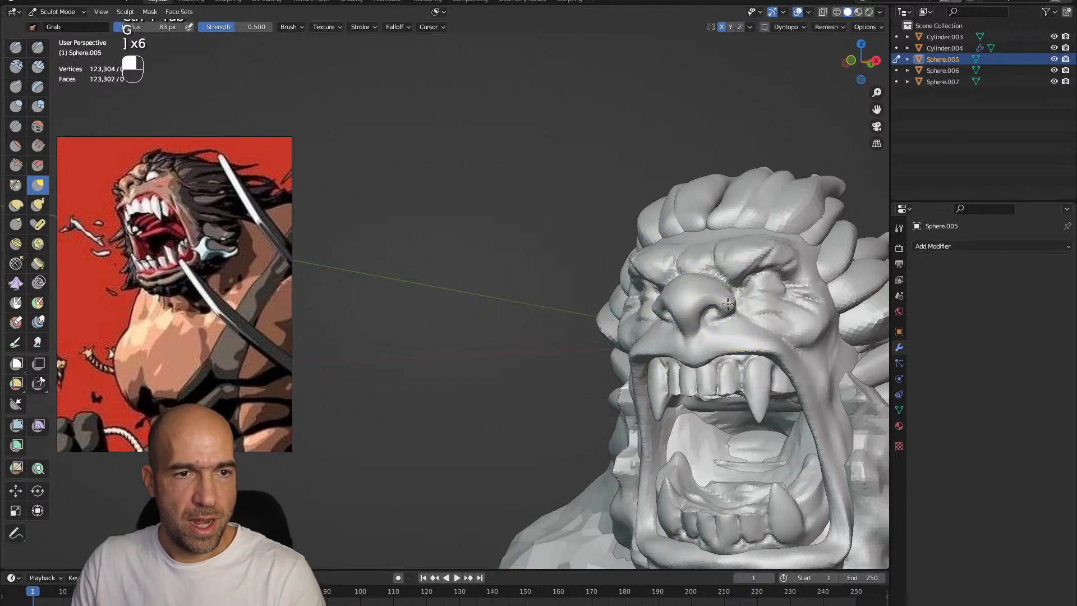
{"action": "middle_click_drag", "start_coordinate": [734, 303], "coordinate": [668, 301], "text": "alt+shift"}
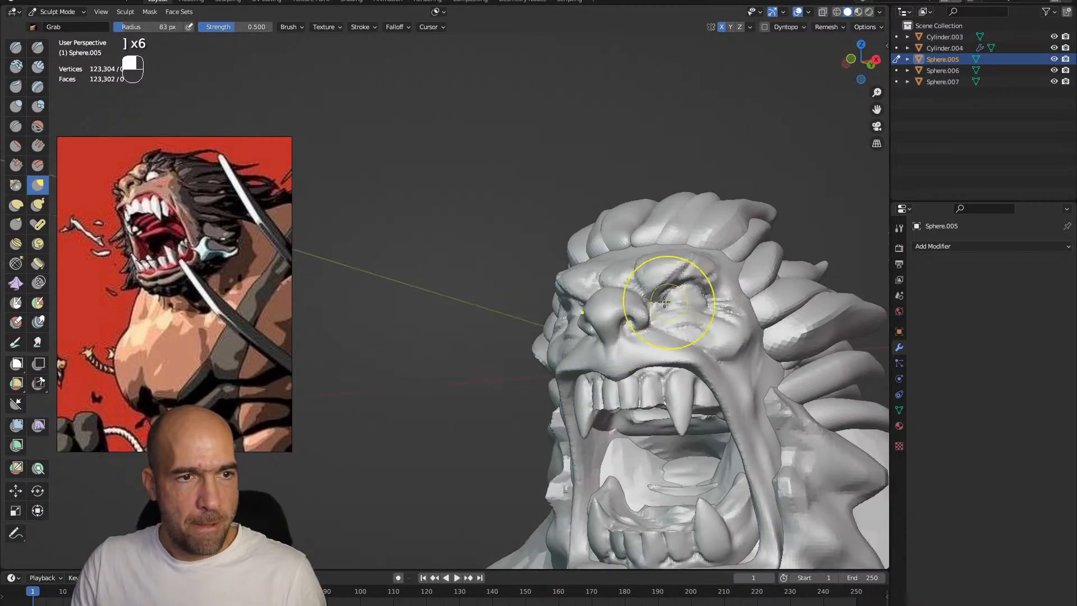
{"action": "mouse_move", "coordinate": [633, 295]}
{"action": "left_mouse_down"}
{"action": "mouse_move", "coordinate": [638, 281]}
{"action": "mouse_move", "coordinate": [670, 354]}
{"action": "left_mouse_up"}
{"action": "mouse_move", "coordinate": [671, 354]}
{"action": "left_mouse_down", "text": "alt+shift"}
{"action": "mouse_move", "coordinate": [639, 309]}
{"action": "mouse_move", "coordinate": [590, 343]}
{"action": "left_mouse_up", "text": "alt+shift"}
{"action": "left_click_drag", "start_coordinate": [545, 386], "coordinate": [519, 362], "text": "alt+shift"}
{"action": "mouse_move", "coordinate": [519, 361]}
{"action": "left_mouse_down", "text": "alt"}
{"action": "mouse_move", "coordinate": [537, 388]}
{"action": "mouse_move", "coordinate": [608, 358]}
{"action": "left_mouse_up", "text": "alt"}
Add a UV sphere as a new object and move it in Edit Mode to the front of the head
{"action": "key", "text": "ctrl+Tab"}
{"action": "key", "text": "shift+a"}
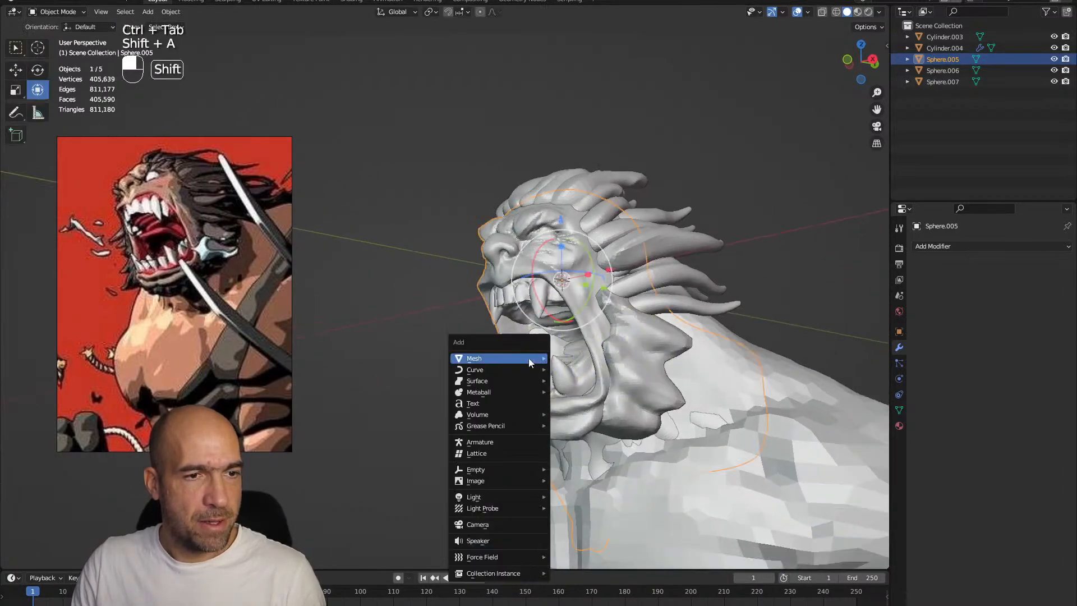
{"action": "mouse_move", "coordinate": [533, 359]}
{"action": "left_click", "coordinate": [596, 393]}
{"action": "key", "text": "Tab"}
{"action": "left_click_drag", "start_coordinate": [545, 187], "coordinate": [526, 244], "text": "ctrl+alt"}
{"action": "left_click_drag", "start_coordinate": [526, 244], "coordinate": [512, 248], "text": "alt"}
{"action": "left_click_drag", "start_coordinate": [513, 250], "coordinate": [459, 259], "text": "alt"}
{"action": "left_click_drag", "start_coordinate": [573, 301], "coordinate": [551, 301]}
{"action": "left_click_drag", "start_coordinate": [551, 301], "coordinate": [586, 293], "text": "alt"}
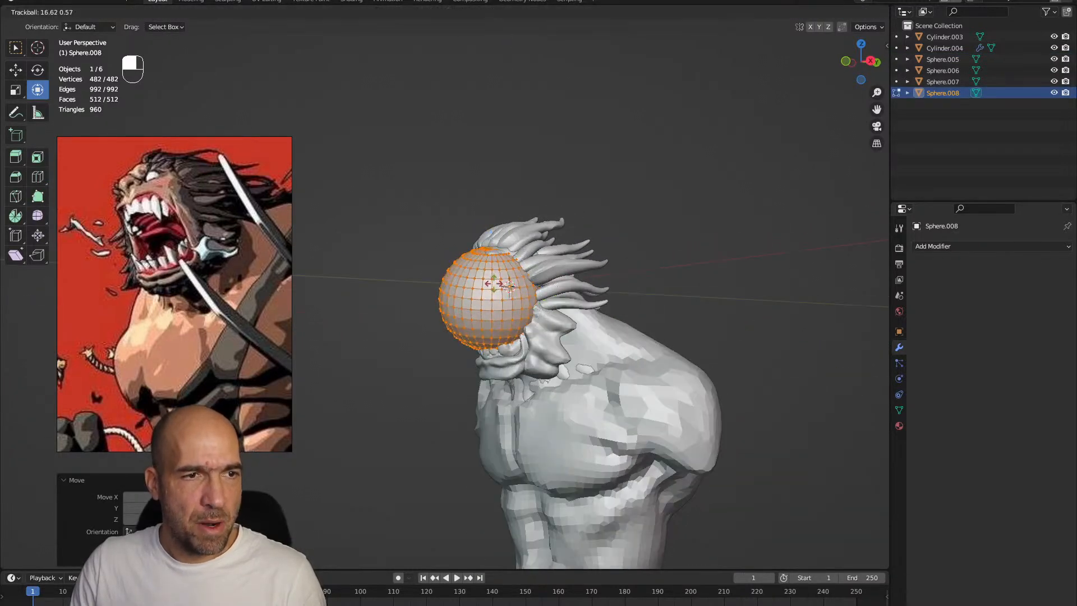
{"action": "key", "text": "ctrl+z"}
{"action": "key", "text": "ctrl+z"}
Scale the sphere down, flatten it and position it inside the open mouth as the base for a tongue
{"action": "left_click_drag", "start_coordinate": [509, 286], "coordinate": [527, 297], "text": "alt"}
{"action": "left_click_drag", "start_coordinate": [526, 293], "coordinate": [560, 286]}
{"action": "left_click_drag", "start_coordinate": [544, 296], "coordinate": [571, 277], "text": "alt"}
{"action": "key", "text": "s"}
{"action": "left_click", "coordinate": [528, 288]}
{"action": "left_click_drag", "start_coordinate": [491, 235], "coordinate": [491, 259]}
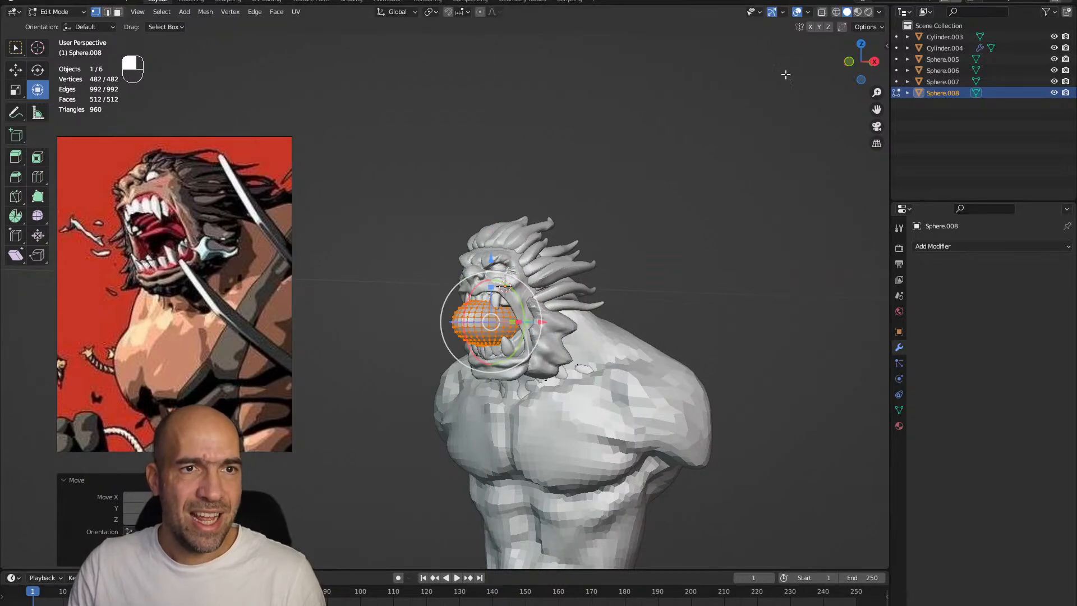
Sculpt the sphere into a long, arched tongue extending out of the mouth with the Grab brush at 125 px
{"action": "key", "text": "ctrl+Tab"}
{"action": "left_click_drag", "start_coordinate": [574, 314], "coordinate": [605, 308], "text": "alt"}
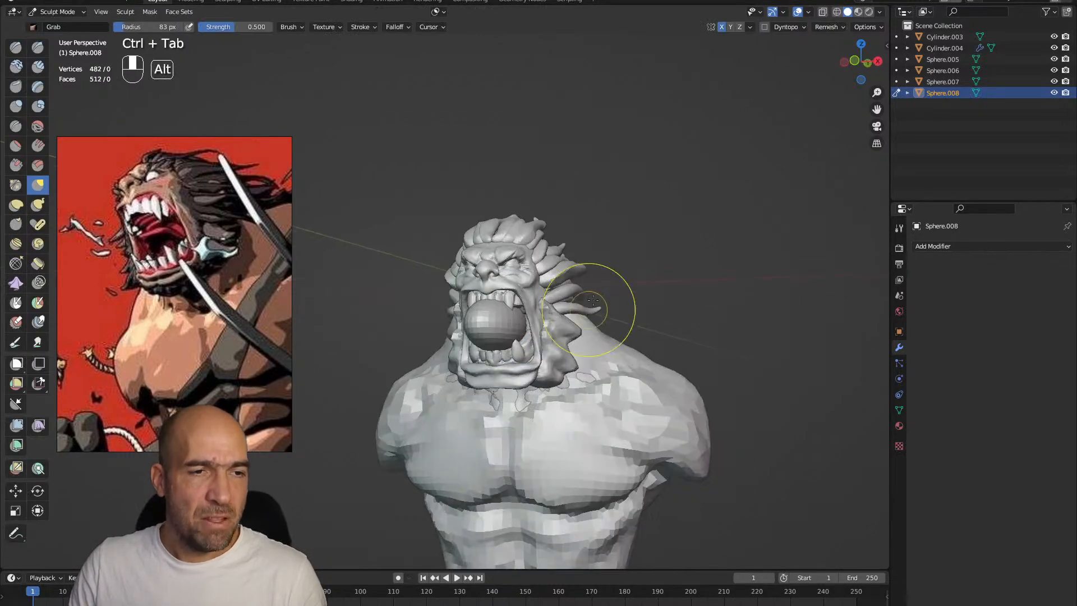
{"action": "key", "text": "g"}
{"action": "key", "text": "bracketright"}
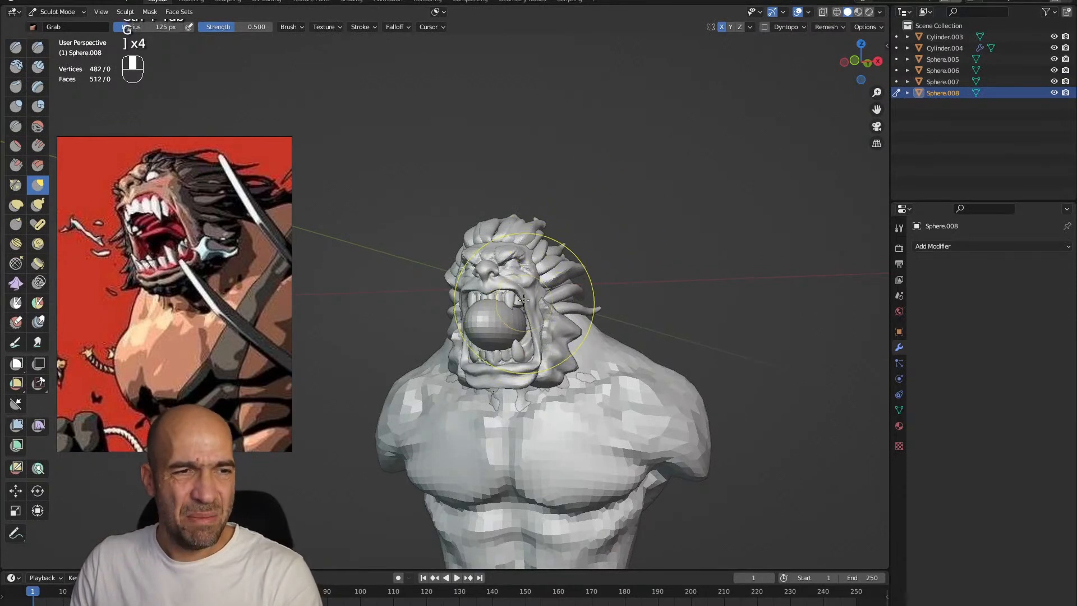
{"action": "middle_click_drag", "start_coordinate": [536, 334], "coordinate": [511, 333]}
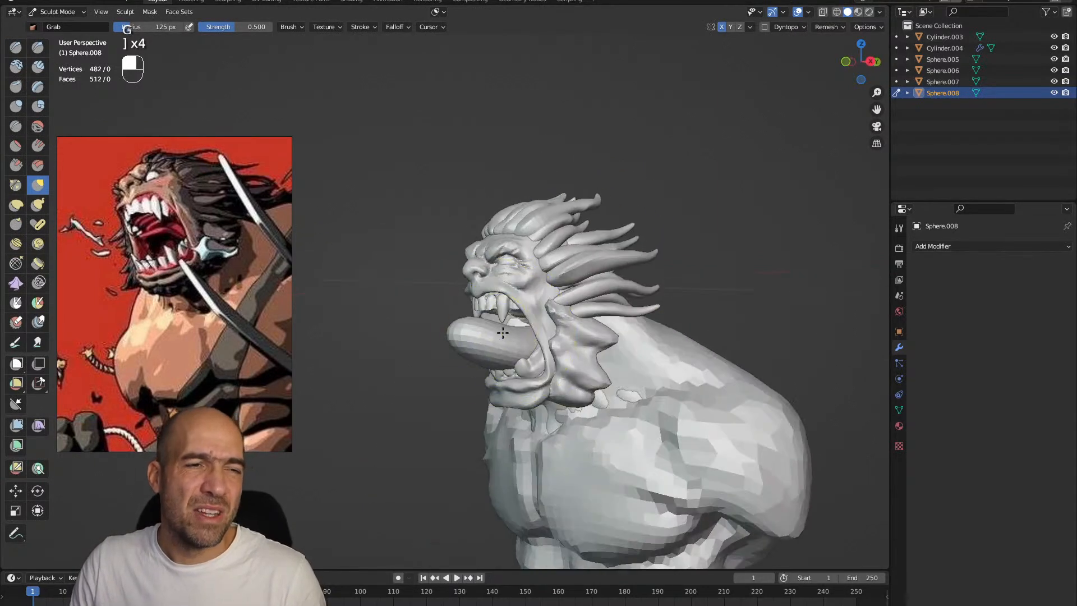
{"action": "left_click_drag", "start_coordinate": [541, 355], "coordinate": [547, 337], "text": "ctrl+alt"}
{"action": "left_click_drag", "start_coordinate": [547, 336], "coordinate": [605, 364], "text": "alt"}
{"action": "left_click_drag", "start_coordinate": [606, 365], "coordinate": [668, 341], "text": "alt"}
{"action": "left_click_drag", "start_coordinate": [528, 353], "coordinate": [529, 368], "text": "alt"}
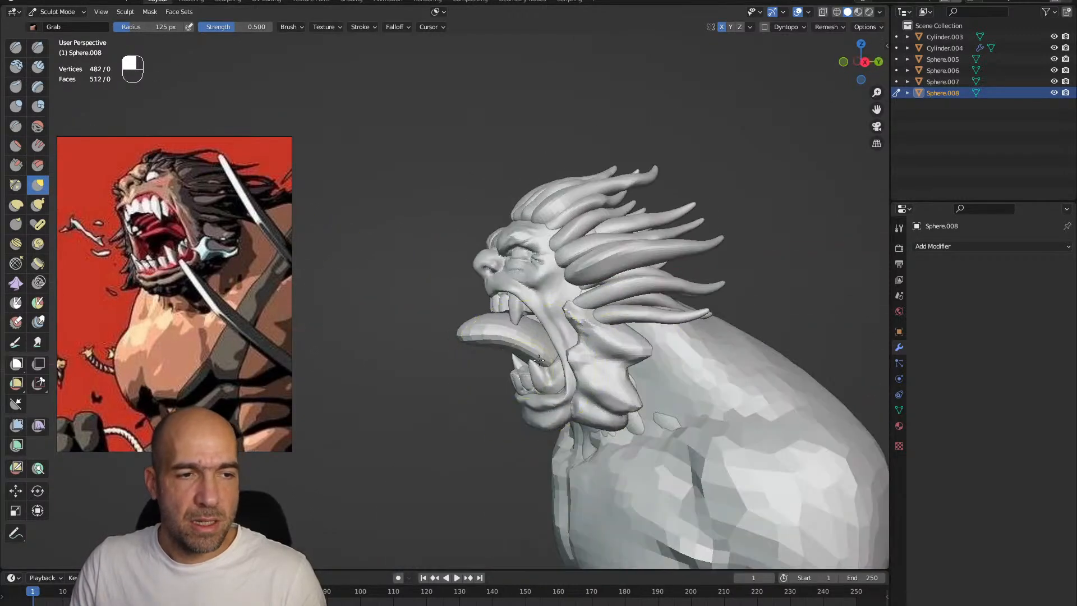
{"action": "left_click_drag", "start_coordinate": [595, 348], "coordinate": [480, 322], "text": "ctrl+alt"}
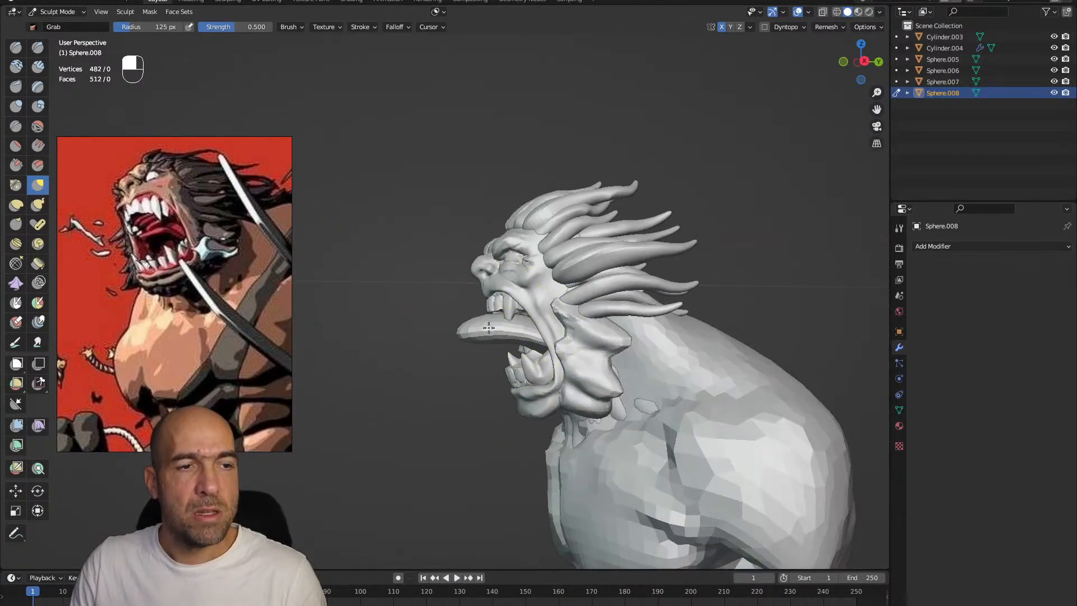
{"action": "mouse_move", "coordinate": [527, 347]}
{"action": "left_mouse_down", "text": "alt"}
{"action": "mouse_move", "coordinate": [577, 363]}
{"action": "mouse_move", "coordinate": [543, 368]}
{"action": "mouse_move", "coordinate": [508, 351]}
{"action": "left_mouse_up", "text": "alt"}
Switch to the teeth mesh and refine the upper teeth's gaps and edges with the Draw Sharp brush at 51 px
{"action": "key", "text": "alt+q"}
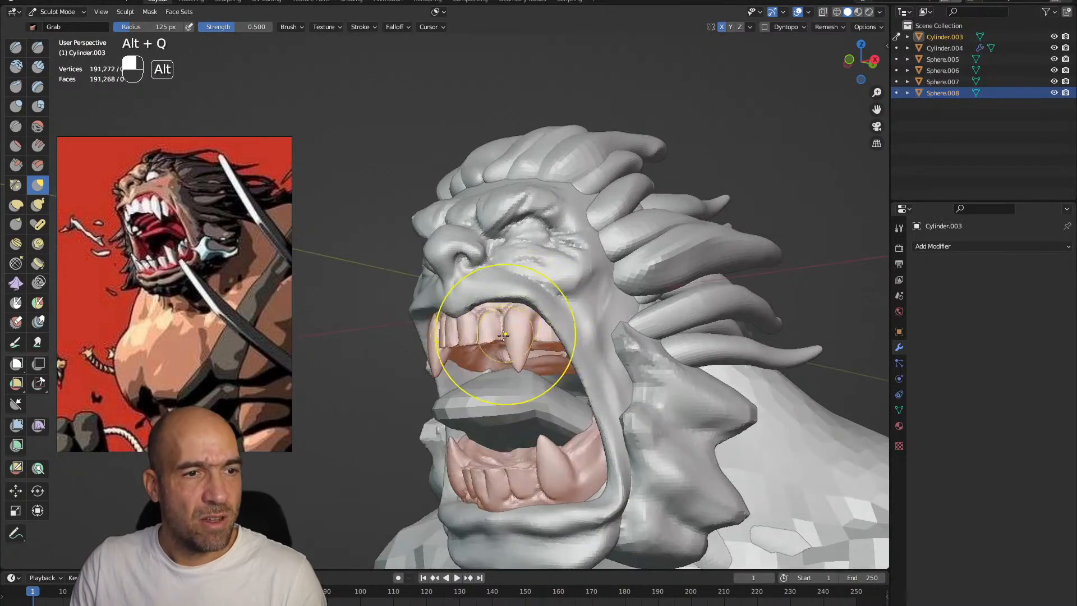
{"action": "scroll", "coordinate": [561, 356], "scroll_direction": "up", "scroll_amount": 4}
{"action": "left_click_drag", "start_coordinate": [579, 382], "coordinate": [555, 401], "text": "ctrl+alt"}
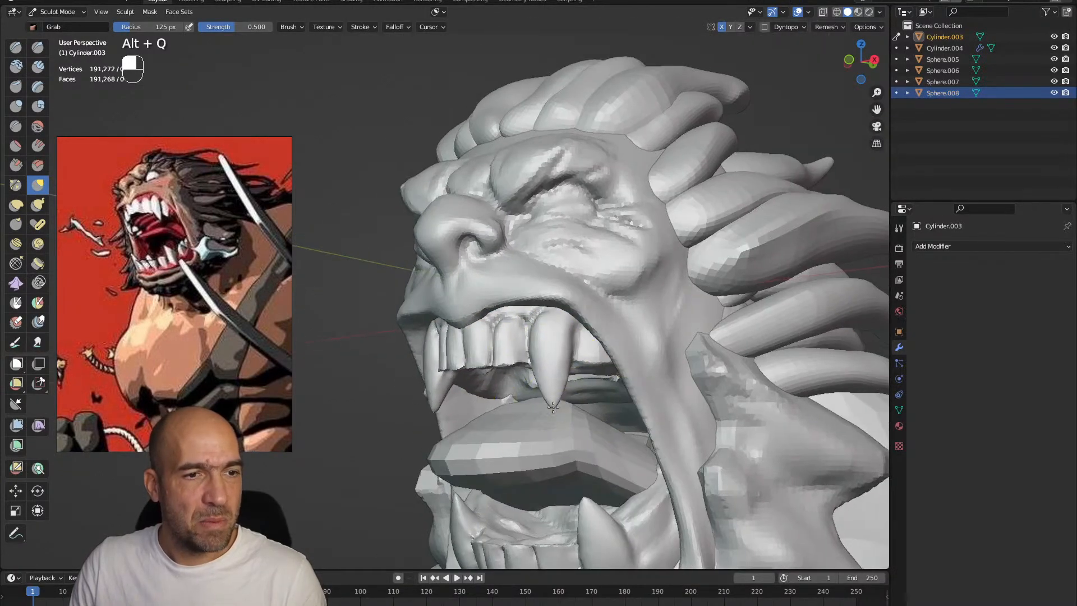
{"action": "left_click_drag", "start_coordinate": [554, 341], "coordinate": [579, 342], "text": "ctrl+alt"}
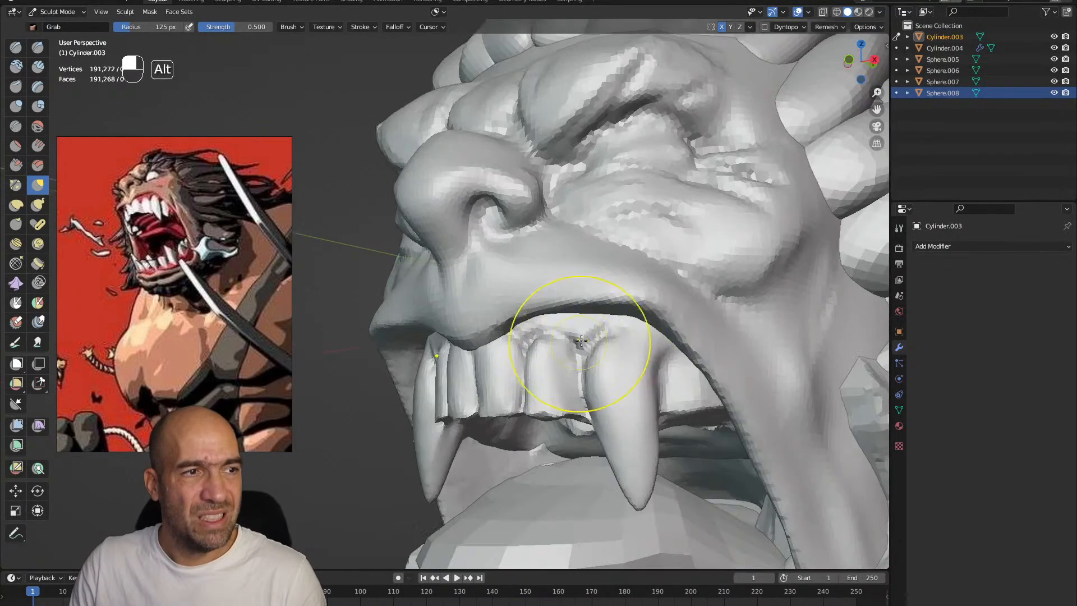
{"action": "key", "text": "1"}
{"action": "left_click_drag", "start_coordinate": [652, 350], "coordinate": [599, 315], "text": "alt+shift"}
{"action": "key", "text": "bracketleft"}
{"action": "key", "text": "bracketleft"}
{"action": "key", "text": "bracketleft"}
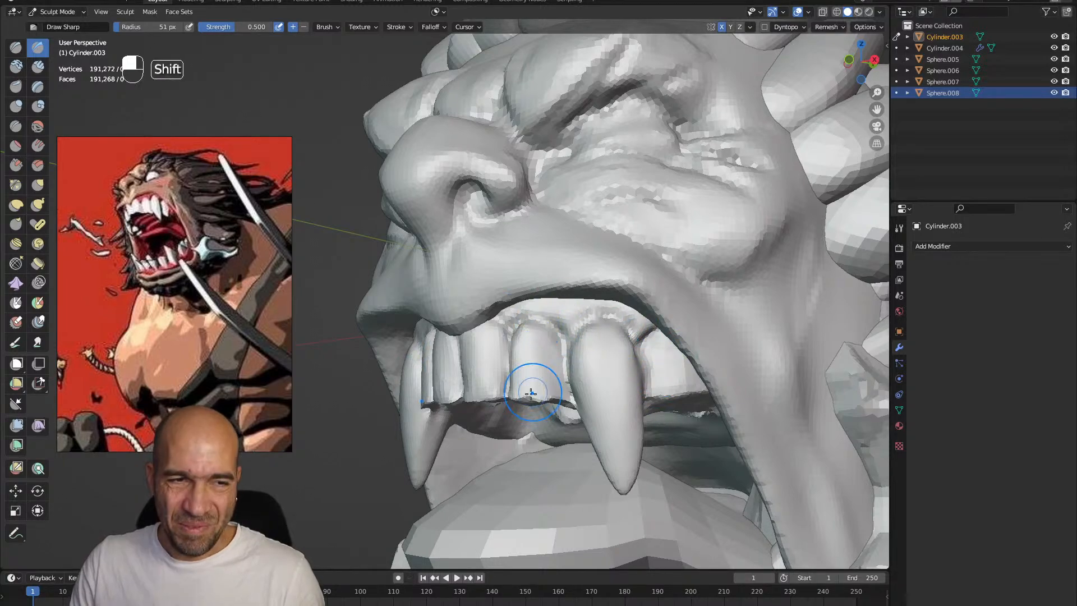
{"action": "left_click_drag", "start_coordinate": [538, 392], "coordinate": [552, 373], "text": "alt"}
{"action": "scroll", "coordinate": [552, 396], "scroll_direction": "up", "scroll_amount": 5}
{"action": "scroll", "coordinate": [555, 401], "scroll_direction": "down", "scroll_amount": 5}
{"action": "mouse_move", "coordinate": [578, 442]}
{"action": "left_mouse_down", "text": "alt"}
{"action": "mouse_move", "coordinate": [590, 426]}
{"action": "mouse_move", "coordinate": [583, 441]}
{"action": "left_mouse_up", "text": "alt"}
{"action": "mouse_move", "coordinate": [574, 440]}
{"action": "middle_mouse_down"}
{"action": "mouse_move", "coordinate": [586, 429]}
{"action": "mouse_move", "coordinate": [584, 440]}
{"action": "middle_mouse_up"}
Adjust the shape of the upper teeth beside the fang with the Grab brush, enlarging it to 75 px
{"action": "key", "text": "g"}
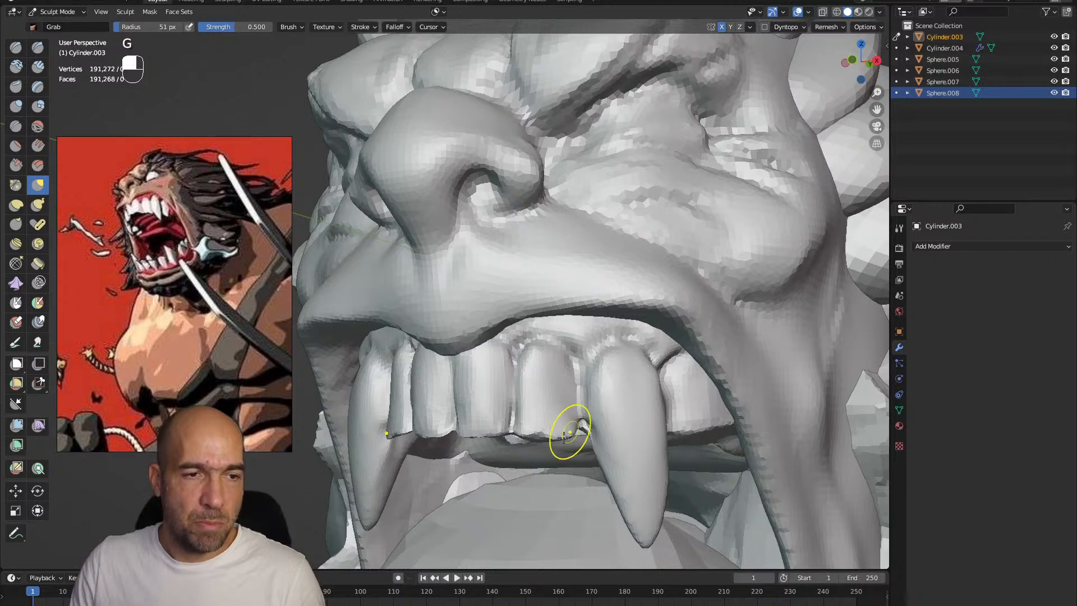
{"action": "mouse_move", "coordinate": [542, 434]}
{"action": "middle_mouse_down", "text": "ctrl"}
{"action": "mouse_move", "coordinate": [509, 414]}
{"action": "mouse_move", "coordinate": [476, 336]}
{"action": "mouse_move", "coordinate": [498, 328]}
{"action": "middle_mouse_up", "text": "ctrl"}
{"action": "key", "text": "bracketright"}
{"action": "key", "text": "bracketright"}
{"action": "key", "text": "bracketright"}
{"action": "key", "text": "bracketright"}
{"action": "middle_click_drag", "start_coordinate": [496, 365], "coordinate": [499, 351], "text": "ctrl"}
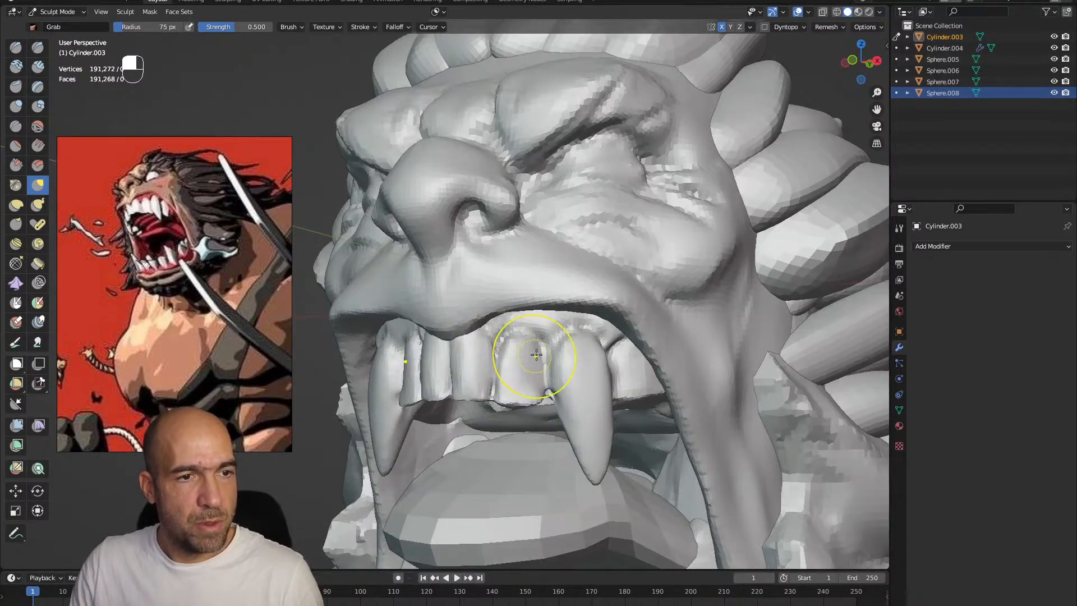
{"action": "left_click_drag", "start_coordinate": [545, 354], "coordinate": [546, 404], "text": "ctrl+alt"}
Switch to the head mesh and flatten the upper lip with the Scrape brush at 54 px
{"action": "left_click_drag", "start_coordinate": [546, 303], "coordinate": [492, 294], "text": "alt"}
{"action": "key", "text": "alt+q"}
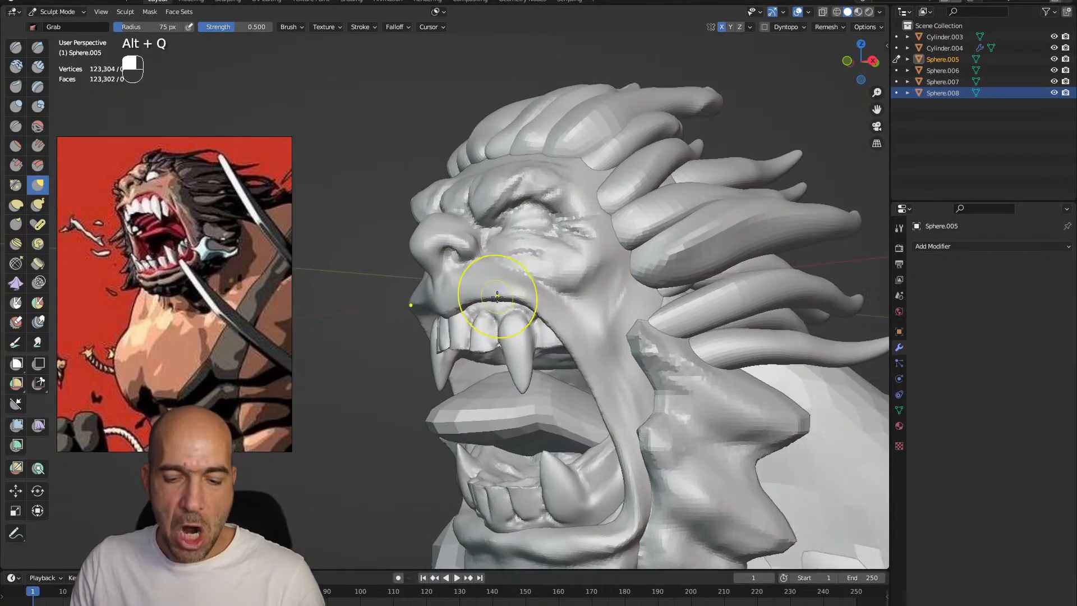
{"action": "key", "text": "3"}
{"action": "key", "text": "bracketleft"}
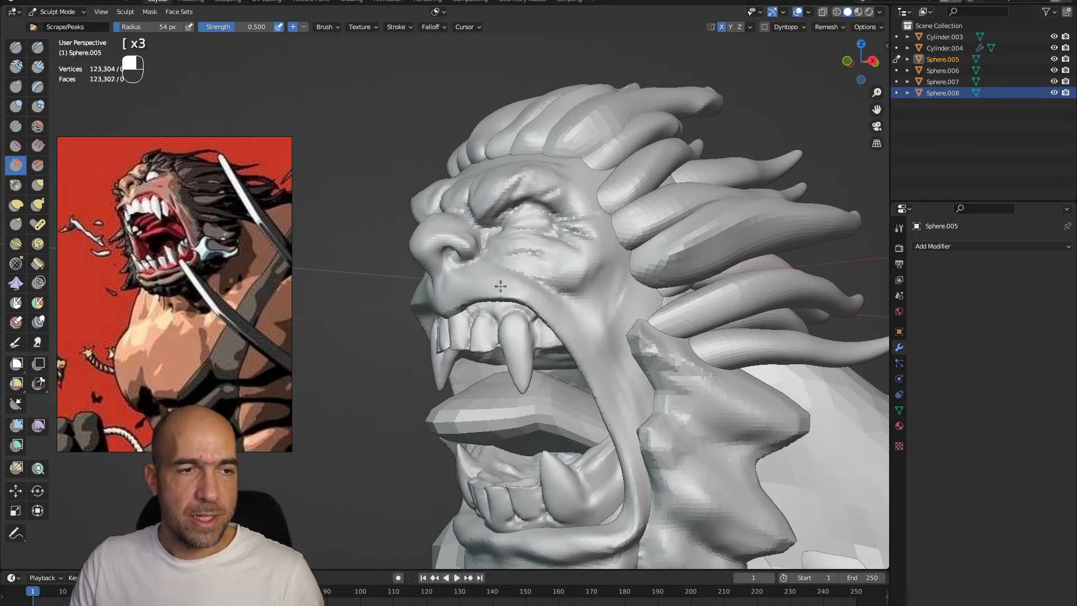
{"action": "mouse_move", "coordinate": [500, 283]}
{"action": "left_mouse_down", "text": "alt"}
{"action": "mouse_move", "coordinate": [493, 300]}
{"action": "mouse_move", "coordinate": [519, 316]}
{"action": "mouse_move", "coordinate": [538, 317]}
{"action": "mouse_move", "coordinate": [550, 297]}
{"action": "left_mouse_up", "text": "alt"}
Define the nostril and the area under the nose with the Draw Sharp brush at 54 px, smoothing the strokes
{"action": "key", "text": "1"}
{"action": "left_click_drag", "start_coordinate": [552, 272], "coordinate": [560, 280]}
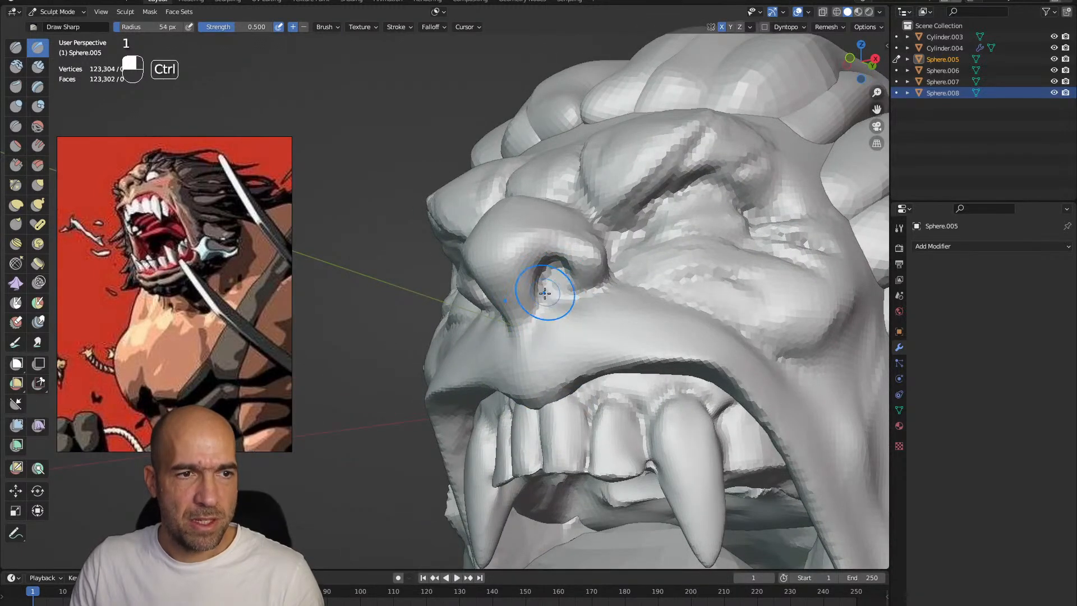
{"action": "left_click_drag", "start_coordinate": [597, 288], "coordinate": [576, 322], "text": "shift"}
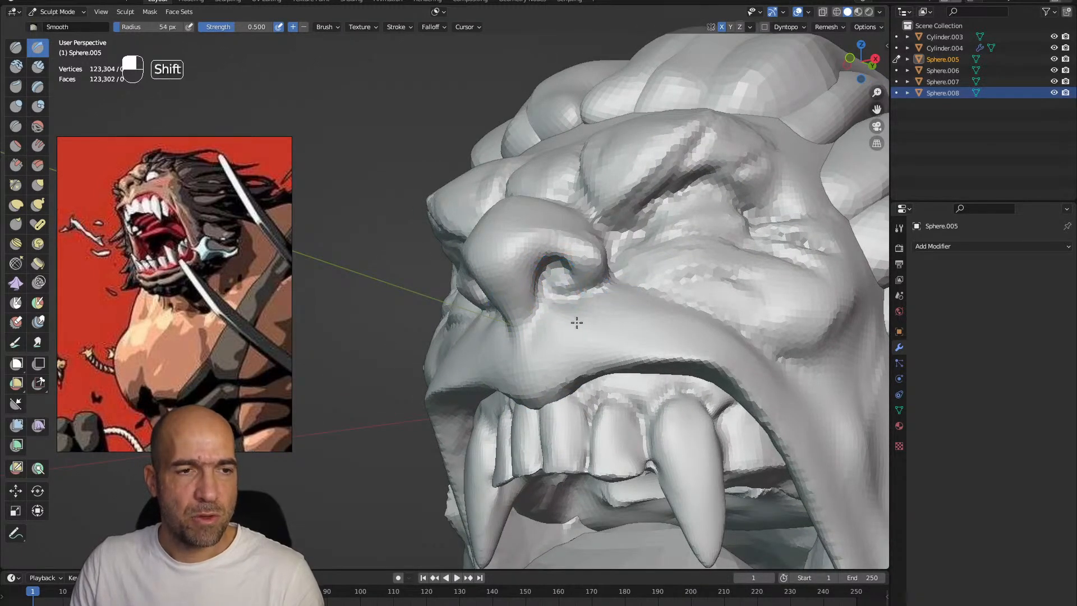
{"action": "left_click_drag", "start_coordinate": [656, 331], "coordinate": [522, 320], "text": "alt"}
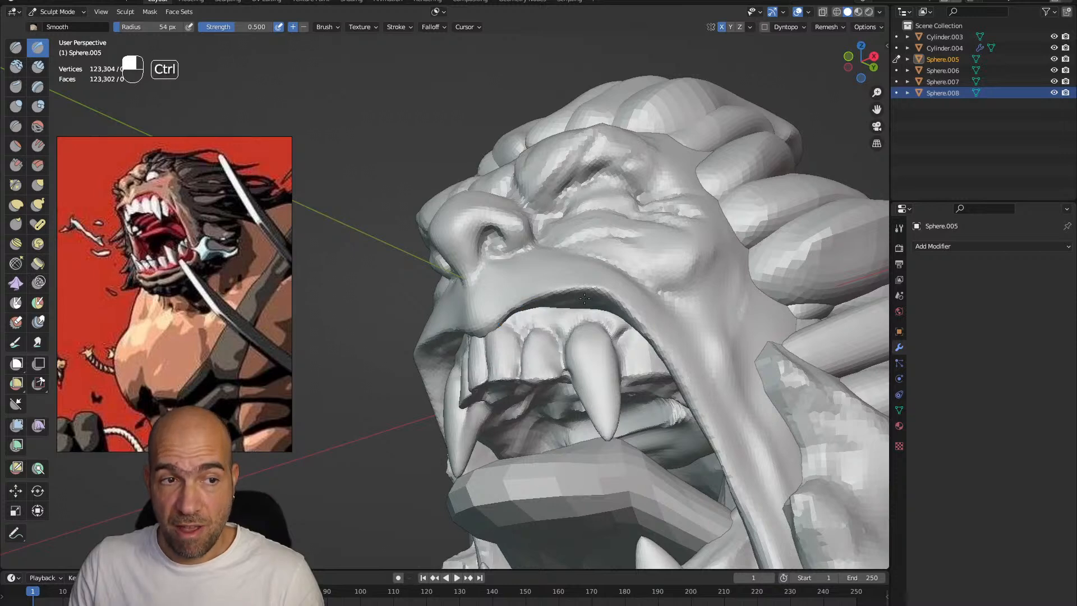
{"action": "left_click_drag", "start_coordinate": [601, 307], "coordinate": [541, 292], "text": "ctrl+alt"}
Reshape the upper lip below the nose with an enlarged Grab brush
{"action": "key", "text": "g"}
{"action": "key", "text": "bracketright"}
{"action": "key", "text": "bracketright"}
{"action": "key", "text": "bracketright"}
{"action": "mouse_move", "coordinate": [457, 312]}
{"action": "left_mouse_down", "text": "ctrl+alt"}
{"action": "mouse_move", "coordinate": [439, 291]}
{"action": "mouse_move", "coordinate": [423, 295]}
{"action": "mouse_move", "coordinate": [447, 312]}
{"action": "left_mouse_up", "text": "ctrl+alt"}
{"action": "mouse_move", "coordinate": [521, 338]}
{"action": "left_mouse_down", "text": "ctrl+alt"}
{"action": "mouse_move", "coordinate": [531, 317]}
{"action": "mouse_move", "coordinate": [535, 334]}
{"action": "left_mouse_up", "text": "ctrl+alt"}
{"action": "mouse_move", "coordinate": [535, 334]}
{"action": "left_mouse_down", "text": "ctrl+alt"}
{"action": "mouse_move", "coordinate": [539, 313]}
{"action": "mouse_move", "coordinate": [544, 339]}
{"action": "left_mouse_up", "text": "ctrl+alt"}
{"action": "left_click_drag", "start_coordinate": [543, 340], "coordinate": [554, 308], "text": "ctrl+alt"}
Deepen the creases around the eye with a 52 px Draw Sharp brush and tighten the brow folds with Pinch/Magnify
{"action": "key", "text": "1"}
{"action": "key", "text": "bracketleft"}
{"action": "key", "text": "bracketleft"}
{"action": "key", "text": "ctrl"}
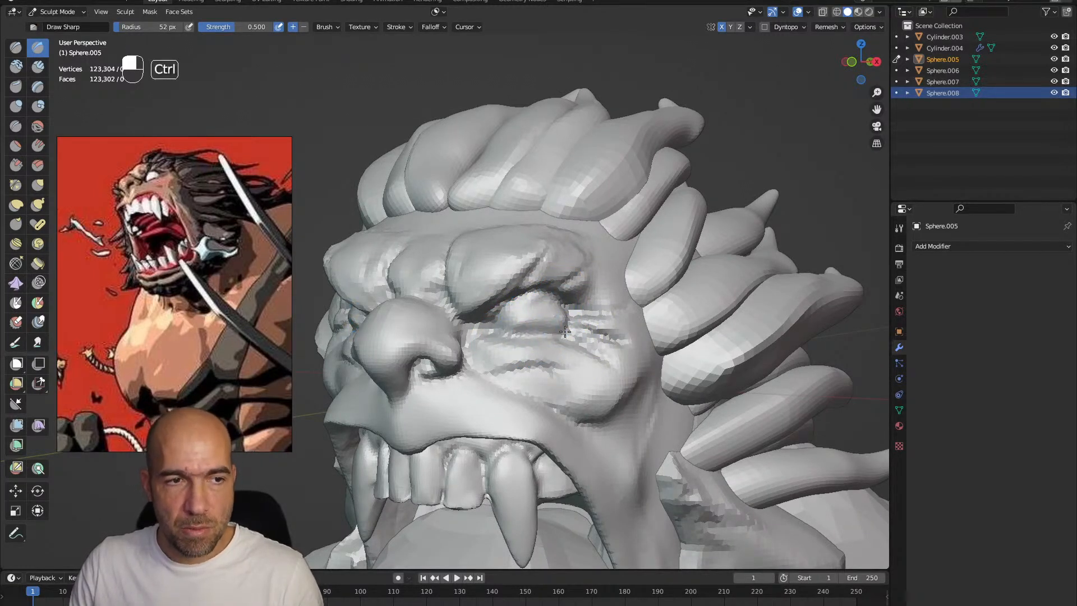
{"action": "mouse_move", "coordinate": [541, 345]}
{"action": "left_mouse_down", "text": "alt"}
{"action": "mouse_move", "coordinate": [546, 364]}
{"action": "mouse_move", "coordinate": [531, 325]}
{"action": "mouse_move", "coordinate": [543, 353]}
{"action": "mouse_move", "coordinate": [454, 318]}
{"action": "left_mouse_up", "text": "alt"}
{"action": "key", "text": "p"}
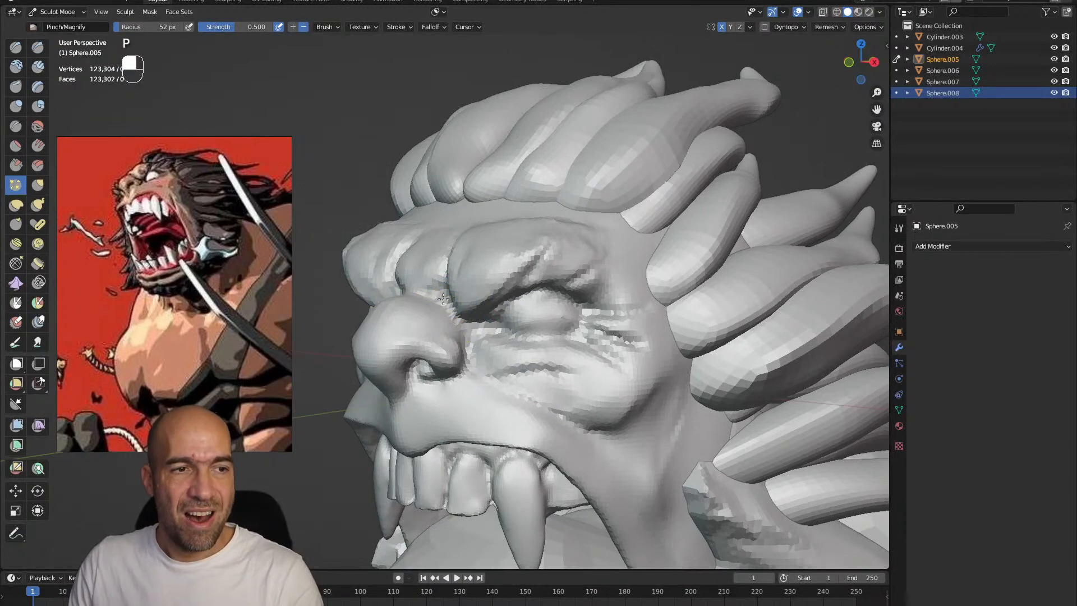
{"action": "mouse_move", "coordinate": [492, 282]}
{"action": "left_mouse_down", "text": "alt"}
{"action": "mouse_move", "coordinate": [503, 277]}
{"action": "mouse_move", "coordinate": [494, 272]}
{"action": "mouse_move", "coordinate": [495, 300]}
{"action": "mouse_move", "coordinate": [501, 291]}
{"action": "left_mouse_up", "text": "alt"}
Switch to the hair mesh and pull the front strands down at the hairline with a 70 px Grab brush
{"action": "key", "text": "alt+q"}
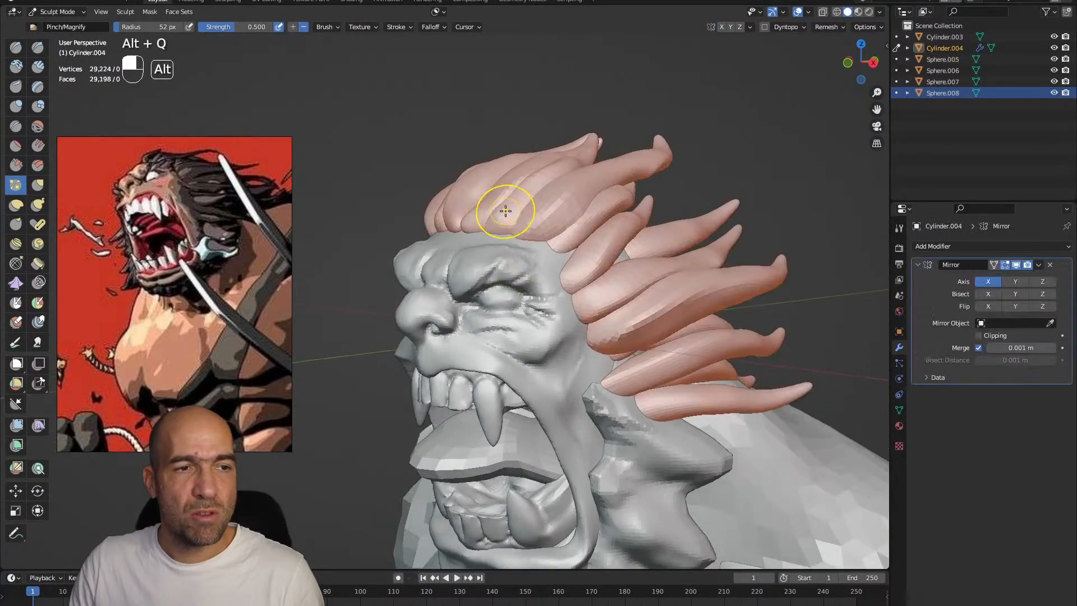
{"action": "key", "text": "g"}
{"action": "key", "text": "bracketright"}
{"action": "key", "text": "bracketright"}
{"action": "key", "text": "bracketright"}
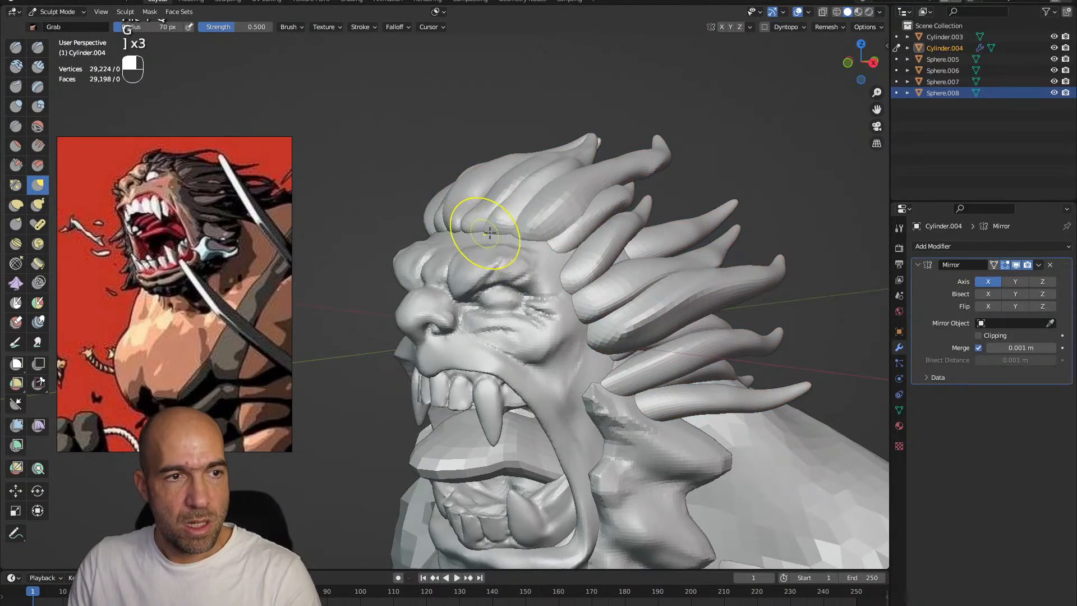
{"action": "mouse_move", "coordinate": [505, 228]}
{"action": "left_mouse_down", "text": "alt"}
{"action": "mouse_move", "coordinate": [495, 270]}
{"action": "mouse_move", "coordinate": [501, 255]}
{"action": "left_mouse_up", "text": "alt"}
Refine the front and side hair strands with the Draw Sharp brush and adjust their roots with the 70 px Grab brush
{"action": "key", "text": "1"}
{"action": "left_click_drag", "start_coordinate": [584, 223], "coordinate": [508, 260]}
{"action": "mouse_move", "coordinate": [508, 263]}
{"action": "left_mouse_down", "text": "alt"}
{"action": "mouse_move", "coordinate": [503, 283]}
{"action": "mouse_move", "coordinate": [427, 263]}
{"action": "left_mouse_up", "text": "alt"}
{"action": "key", "text": "g"}
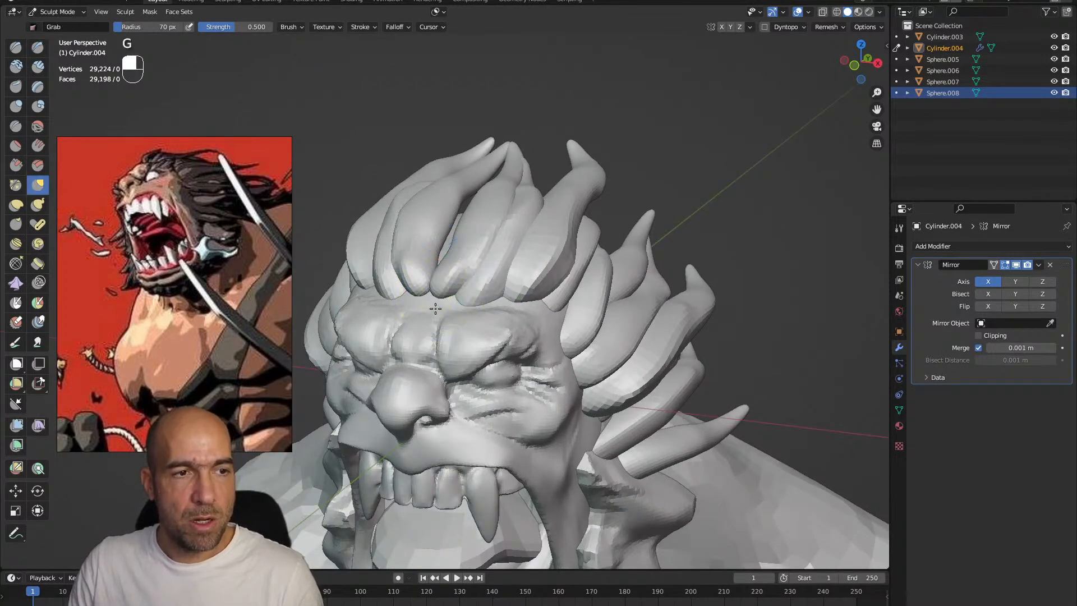
{"action": "left_click_drag", "start_coordinate": [453, 306], "coordinate": [452, 294], "text": "alt"}
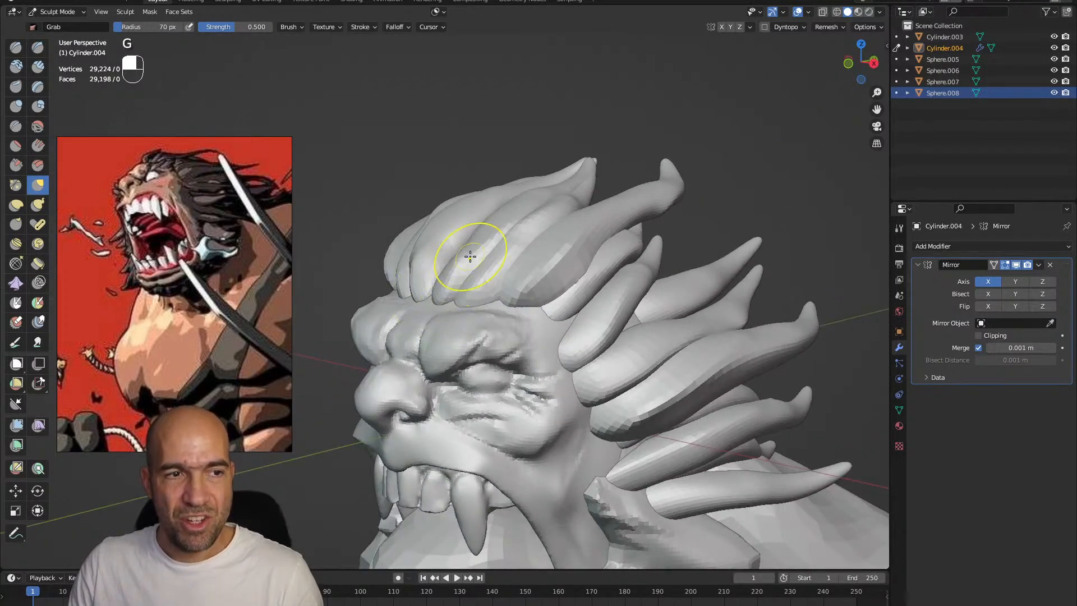
{"action": "left_click_drag", "start_coordinate": [485, 252], "coordinate": [531, 306], "text": "ctrl+alt"}
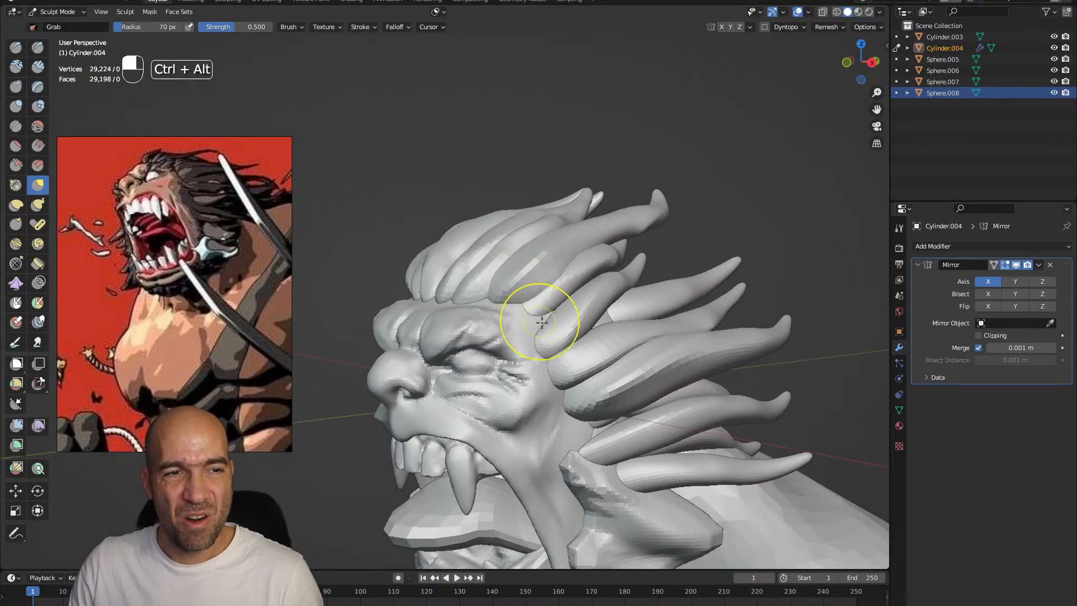
{"action": "key", "text": "1"}
{"action": "mouse_move", "coordinate": [601, 344]}
{"action": "left_mouse_down", "text": "alt+shift"}
{"action": "mouse_move", "coordinate": [578, 369]}
{"action": "mouse_move", "coordinate": [582, 356]}
{"action": "mouse_move", "coordinate": [630, 439]}
{"action": "mouse_move", "coordinate": [594, 381]}
{"action": "mouse_move", "coordinate": [553, 404]}
{"action": "mouse_move", "coordinate": [609, 334]}
{"action": "left_mouse_up", "text": "alt+shift"}
{"action": "mouse_move", "coordinate": [609, 334]}
{"action": "left_mouse_down", "text": "alt"}
{"action": "mouse_move", "coordinate": [687, 330]}
{"action": "mouse_move", "coordinate": [649, 312]}
{"action": "left_mouse_up", "text": "alt"}
Switch to the beard mesh and reshape its upper part beside the mouth with the Grab brush at 94 px
{"action": "key", "text": "alt+q"}
{"action": "key", "text": "g"}
{"action": "key", "text": "bracketright"}
{"action": "key", "text": "bracketright"}
{"action": "key", "text": "bracketright"}
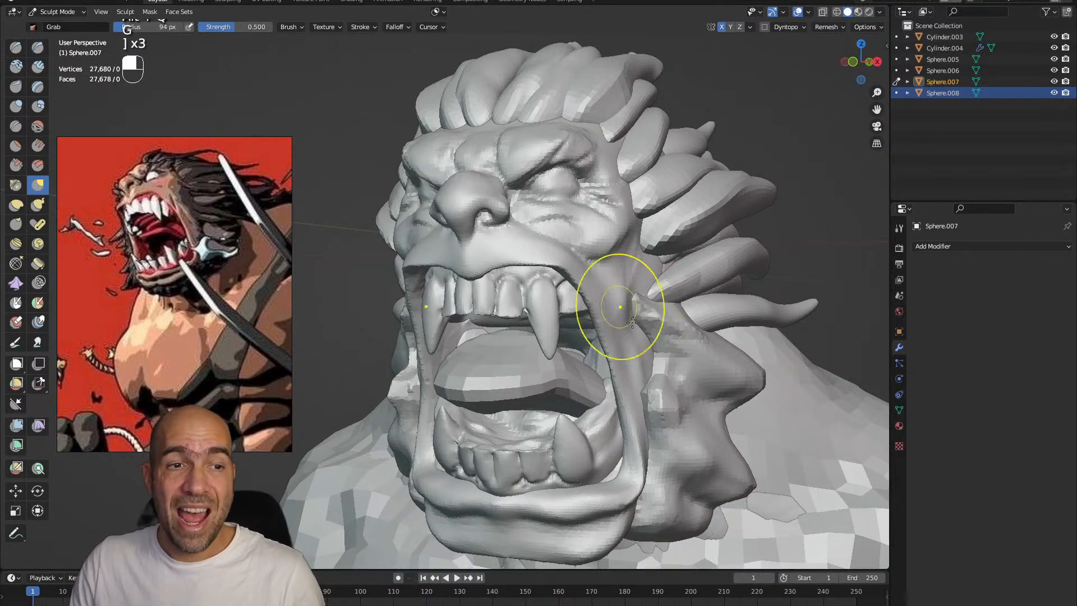
{"action": "mouse_move", "coordinate": [717, 391]}
{"action": "left_mouse_down", "text": "alt+shift"}
{"action": "mouse_move", "coordinate": [587, 336]}
{"action": "mouse_move", "coordinate": [673, 370]}
{"action": "left_mouse_up", "text": "alt+shift"}
Carve hair grooves into the beard's spikes with the Draw Sharp brush at 67 px, undoing unwanted strokes
{"action": "key", "text": "1"}
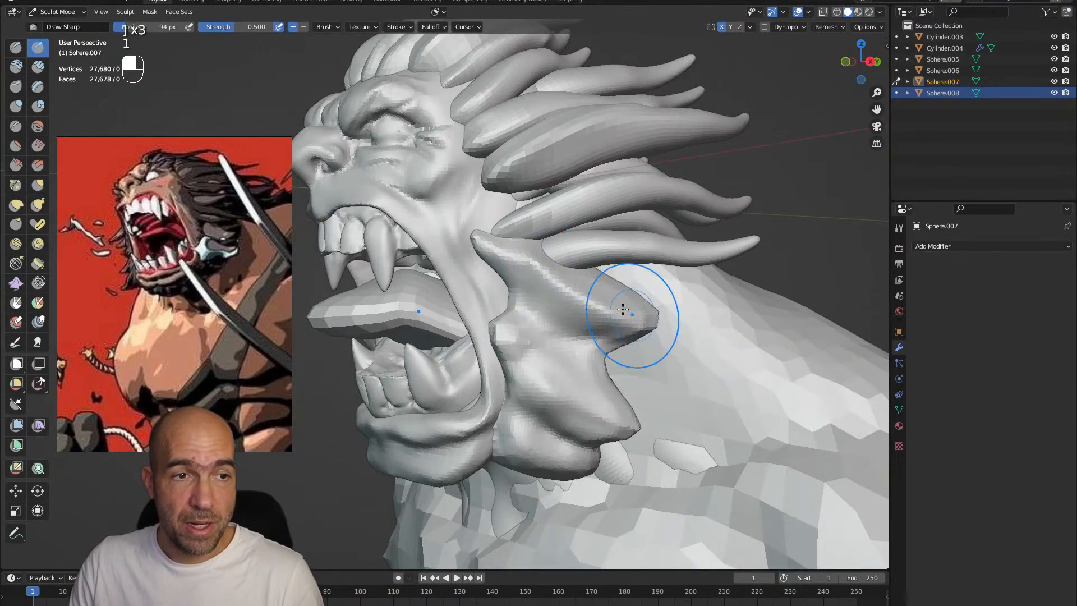
{"action": "key", "text": "ctrl+z"}
{"action": "key", "text": "bracketleft"}
{"action": "key", "text": "bracketleft"}
{"action": "key", "text": "bracketleft"}
{"action": "mouse_move", "coordinate": [662, 329]}
{"action": "left_mouse_down", "text": "ctrl"}
{"action": "mouse_move", "coordinate": [530, 342]}
{"action": "mouse_move", "coordinate": [536, 367]}
{"action": "mouse_move", "coordinate": [574, 375]}
{"action": "mouse_move", "coordinate": [606, 432]}
{"action": "mouse_move", "coordinate": [547, 424]}
{"action": "left_mouse_up", "text": "ctrl"}
{"action": "mouse_move", "coordinate": [624, 438]}
{"action": "left_mouse_down", "text": "alt+shift"}
{"action": "mouse_move", "coordinate": [616, 409]}
{"action": "mouse_move", "coordinate": [640, 401]}
{"action": "left_mouse_up", "text": "alt+shift"}
{"action": "left_click_drag", "start_coordinate": [524, 405], "coordinate": [559, 438], "text": "ctrl"}
{"action": "key", "text": "ctrl+z"}
{"action": "mouse_move", "coordinate": [524, 408]}
{"action": "left_mouse_down", "text": "ctrl"}
{"action": "mouse_move", "coordinate": [569, 443]}
{"action": "mouse_move", "coordinate": [539, 412]}
{"action": "mouse_move", "coordinate": [529, 452]}
{"action": "mouse_move", "coordinate": [552, 374]}
{"action": "mouse_move", "coordinate": [540, 358]}
{"action": "mouse_move", "coordinate": [556, 358]}
{"action": "mouse_move", "coordinate": [551, 393]}
{"action": "left_mouse_up", "text": "ctrl"}
Adjust the beard's shape with the Grab brush at 67 px and save the file as untitled.blend
{"action": "key", "text": "g"}
{"action": "left_click_drag", "start_coordinate": [549, 367], "coordinate": [608, 339], "text": "alt"}
{"action": "left_click_drag", "start_coordinate": [609, 340], "coordinate": [576, 354], "text": "alt"}
{"action": "key", "text": "ctrl+s"}
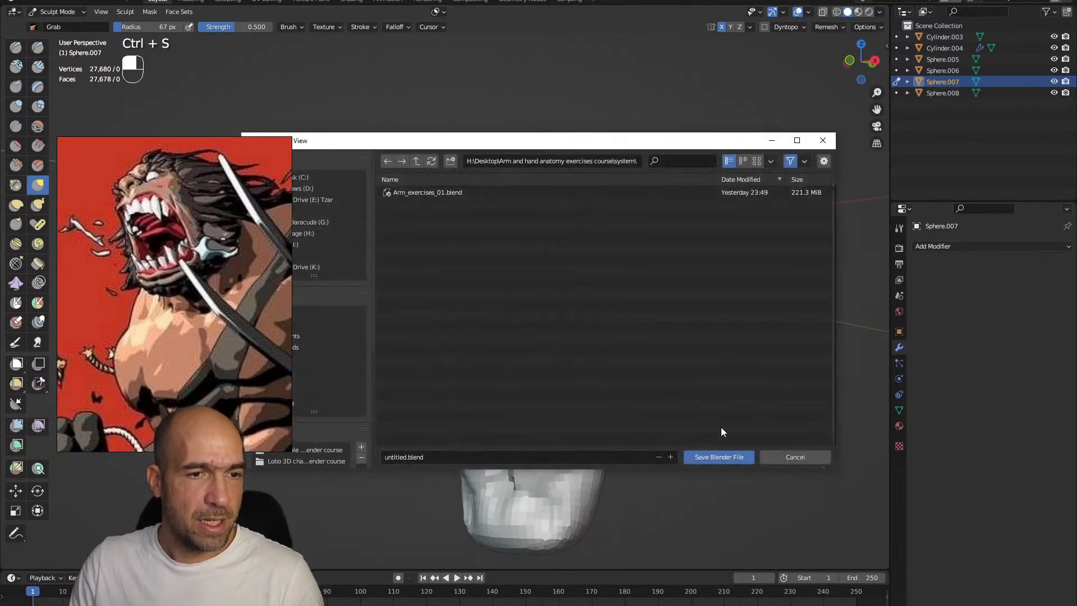
{"action": "left_click", "coordinate": [711, 457]}
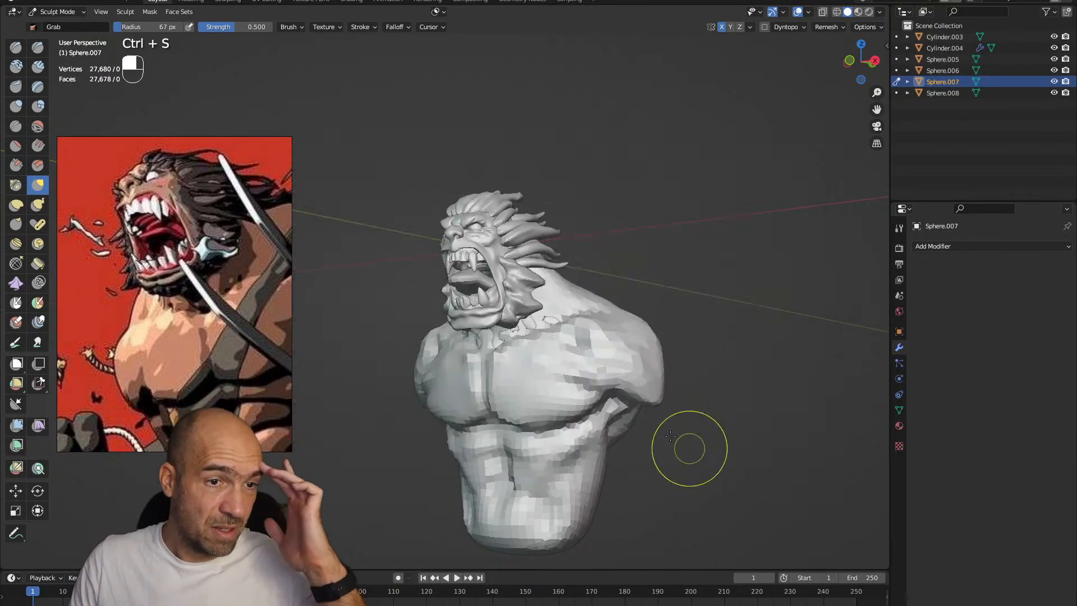
Switch to the torso mesh and reframe the reference image to show the character's whole torso and belt
{"action": "key", "text": "alt+q"}
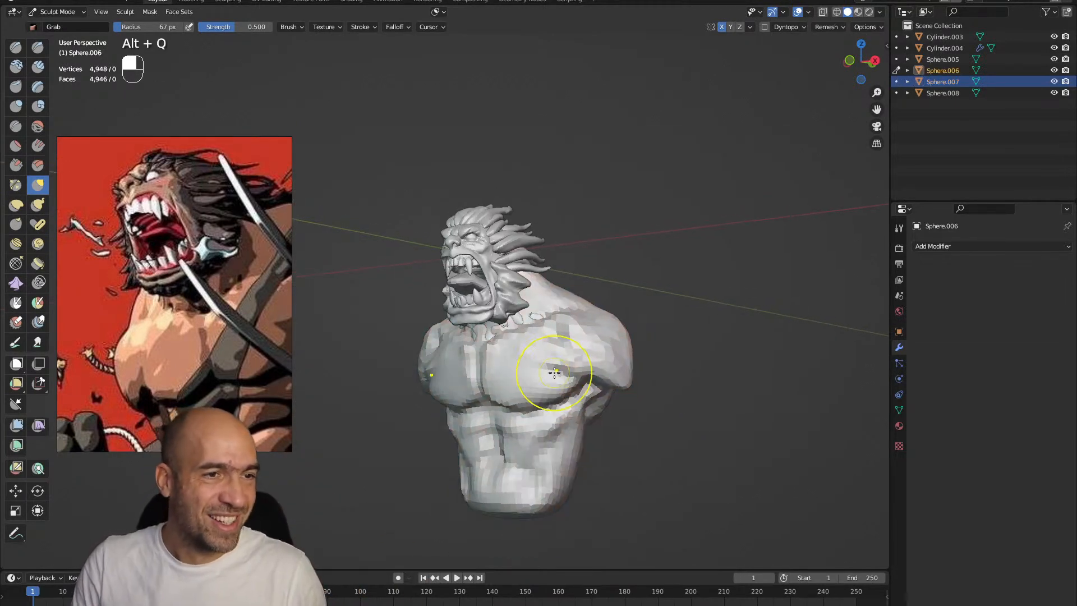
{"action": "scroll", "coordinate": [149, 275], "scroll_direction": "down", "scroll_amount": 2}
{"action": "middle_click_drag", "start_coordinate": [216, 335], "coordinate": [191, 314]}
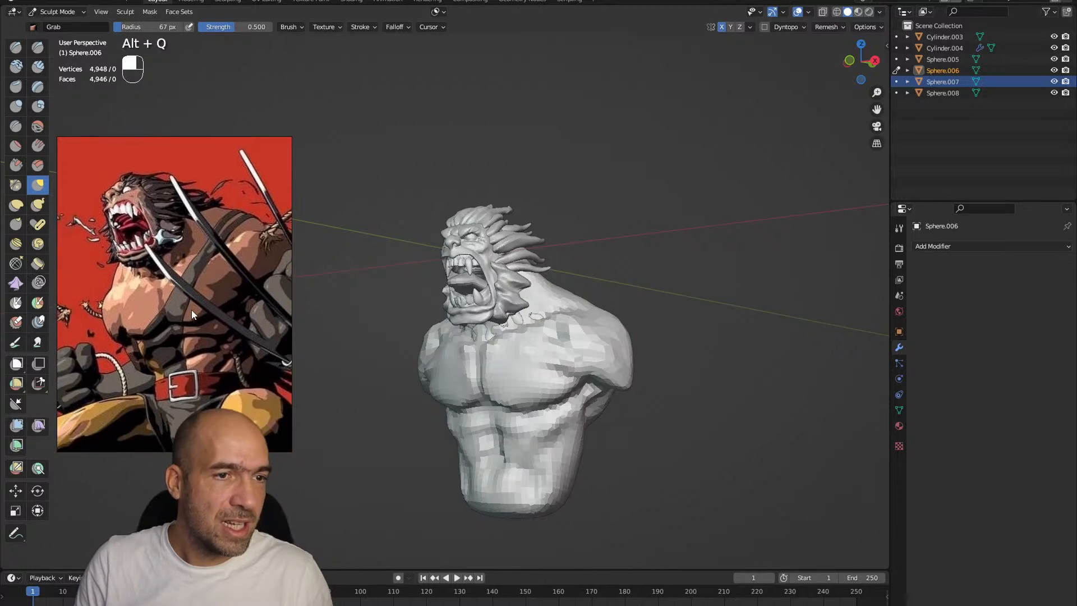
Reshape the torso's upper back and shoulders with the Grab brush at 91 px
{"action": "key", "text": "bracketright"}
{"action": "key", "text": "bracketright"}
{"action": "key", "text": "bracketright"}
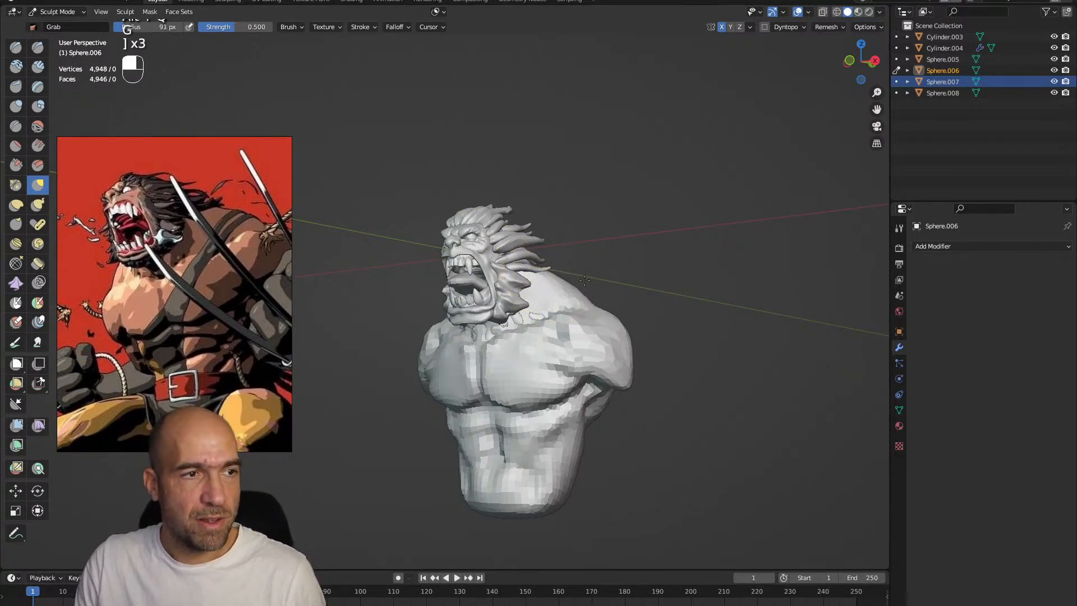
{"action": "left_click_drag", "start_coordinate": [563, 286], "coordinate": [589, 290], "text": "alt"}
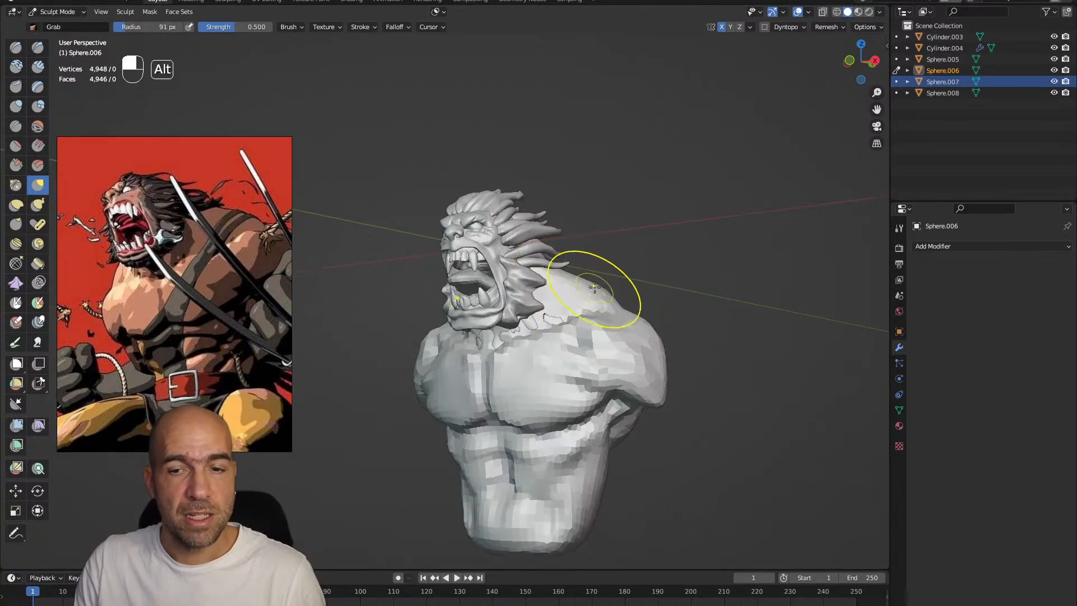
{"action": "key", "text": "alt+q"}
{"action": "mouse_move", "coordinate": [613, 357]}
{"action": "left_mouse_down", "text": "alt"}
{"action": "mouse_move", "coordinate": [538, 340]}
{"action": "mouse_move", "coordinate": [519, 350]}
{"action": "mouse_move", "coordinate": [542, 358]}
{"action": "mouse_move", "coordinate": [585, 336]}
{"action": "mouse_move", "coordinate": [579, 320]}
{"action": "left_mouse_up", "text": "alt"}
{"action": "mouse_move", "coordinate": [605, 365]}
{"action": "left_mouse_down", "text": "alt"}
{"action": "mouse_move", "coordinate": [577, 385]}
{"action": "mouse_move", "coordinate": [586, 267]}
{"action": "left_mouse_up", "text": "alt"}
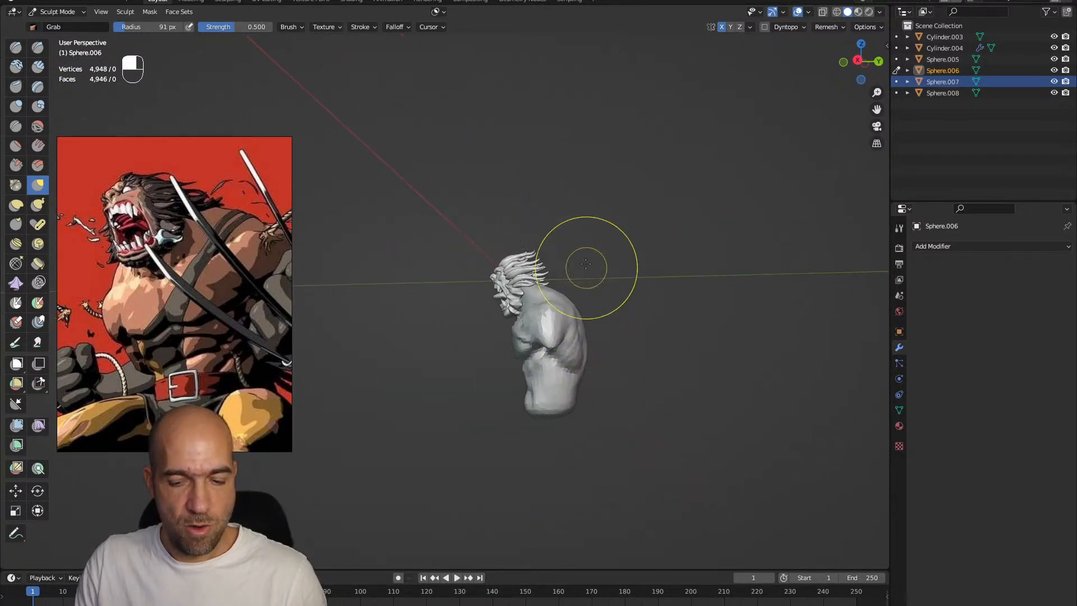
Reshape the torso's front with the Grab brush at 137 px and carve beside the neck with the Draw Sharp brush
{"action": "left_click_drag", "start_coordinate": [577, 380], "coordinate": [618, 411], "text": "alt"}
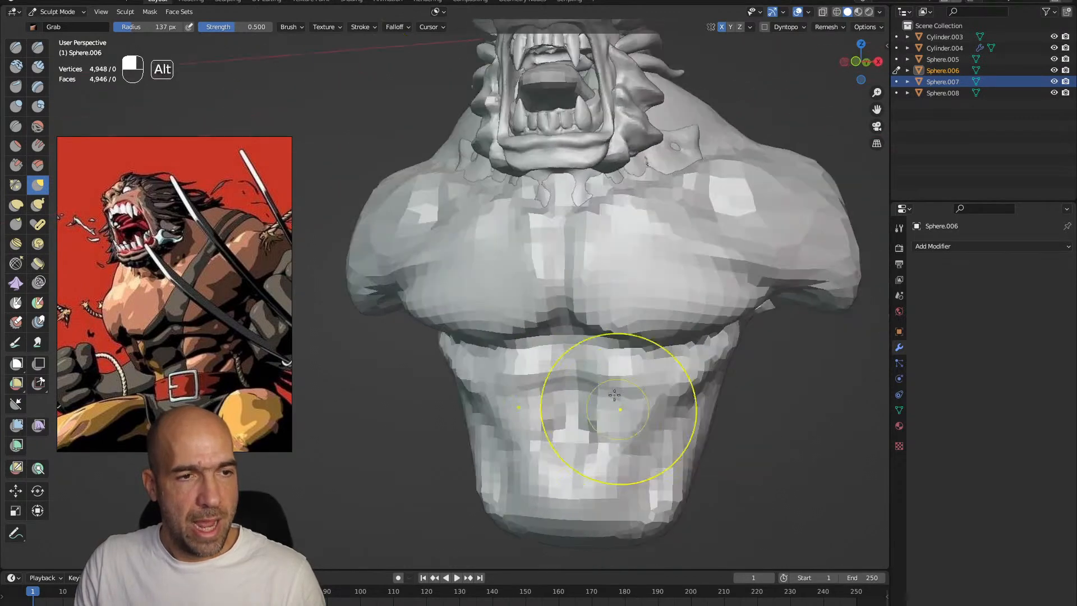
{"action": "mouse_move", "coordinate": [604, 330]}
{"action": "left_mouse_down", "text": "alt+shift"}
{"action": "mouse_move", "coordinate": [615, 312]}
{"action": "mouse_move", "coordinate": [570, 276]}
{"action": "mouse_move", "coordinate": [577, 296]}
{"action": "mouse_move", "coordinate": [512, 293]}
{"action": "left_mouse_up", "text": "alt+shift"}
{"action": "key", "text": "1"}
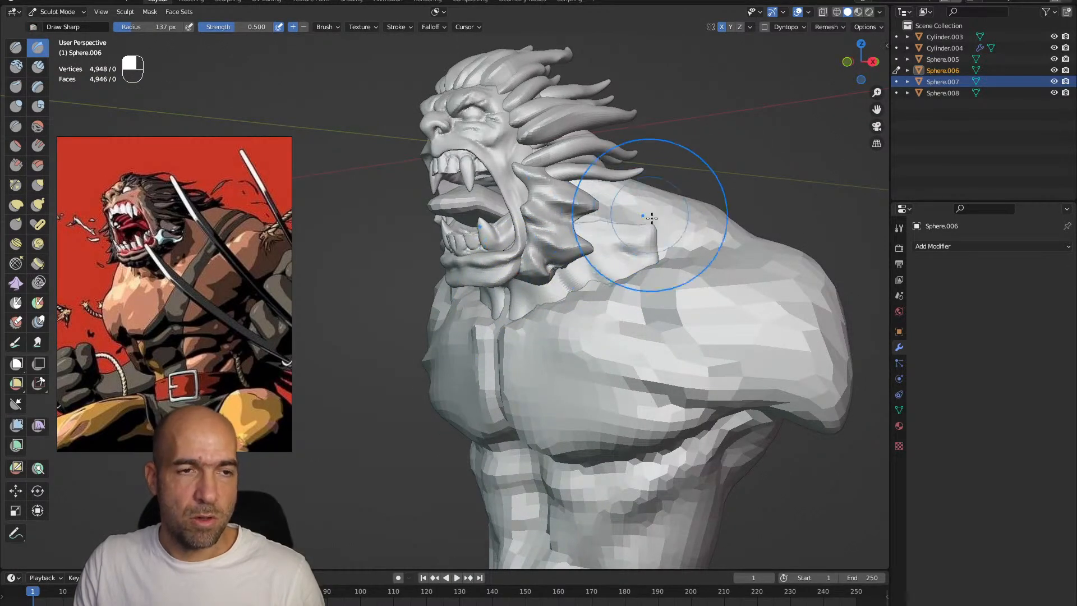
{"action": "left_click_drag", "start_coordinate": [644, 217], "coordinate": [649, 240], "text": "alt"}
Switch to the head mesh and pull the neck's lower edge over the shoulder with the Grab brush at 99 px
{"action": "key", "text": "alt+q"}
{"action": "key", "text": "g"}
{"action": "key", "text": "bracketleft"}
{"action": "key", "text": "bracketleft"}
{"action": "key", "text": "bracketleft"}
{"action": "mouse_move", "coordinate": [716, 281]}
{"action": "left_mouse_down", "text": "alt"}
{"action": "mouse_move", "coordinate": [601, 287]}
{"action": "mouse_move", "coordinate": [560, 337]}
{"action": "mouse_move", "coordinate": [543, 339]}
{"action": "mouse_move", "coordinate": [526, 321]}
{"action": "mouse_move", "coordinate": [543, 301]}
{"action": "mouse_move", "coordinate": [536, 362]}
{"action": "left_mouse_up", "text": "alt"}
{"action": "mouse_move", "coordinate": [535, 362]}
{"action": "left_mouse_down", "text": "ctrl+alt"}
{"action": "mouse_move", "coordinate": [509, 281]}
{"action": "mouse_move", "coordinate": [479, 272]}
{"action": "left_mouse_up", "text": "ctrl+alt"}
{"action": "key", "text": "g"}
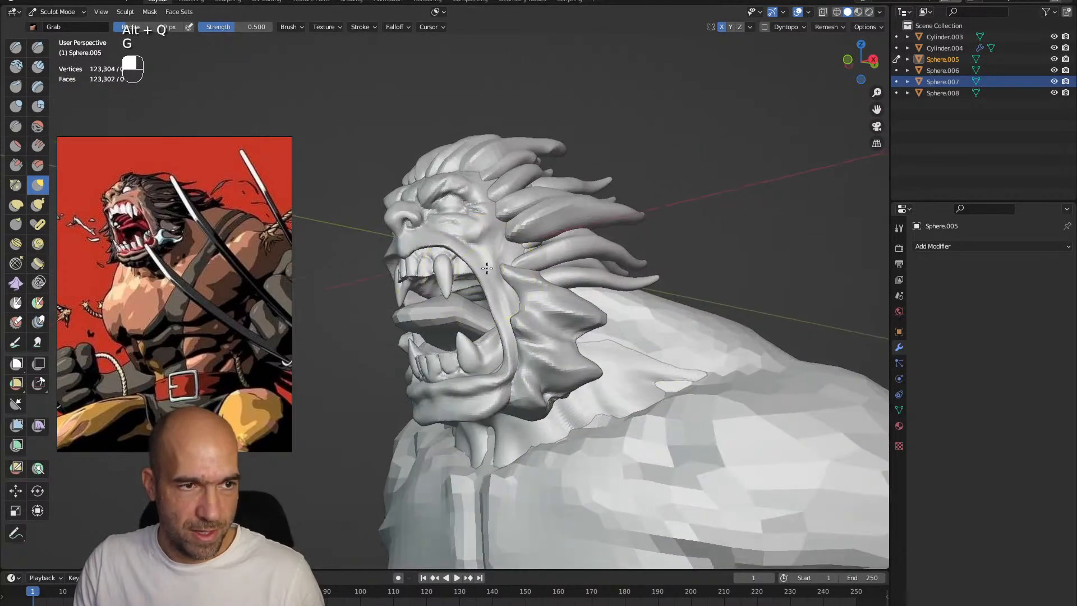
{"action": "left_click_drag", "start_coordinate": [511, 313], "coordinate": [539, 332], "text": "alt"}
{"action": "mouse_move", "coordinate": [539, 332]}
{"action": "left_mouse_down", "text": "ctrl+alt"}
{"action": "mouse_move", "coordinate": [572, 296]}
{"action": "mouse_move", "coordinate": [573, 313]}
{"action": "left_mouse_up", "text": "ctrl+alt"}
Shape the area beneath the eye with the Draw Sharp brush at 72 px and the Clay Strips brush at 40 px
{"action": "key", "text": "1"}
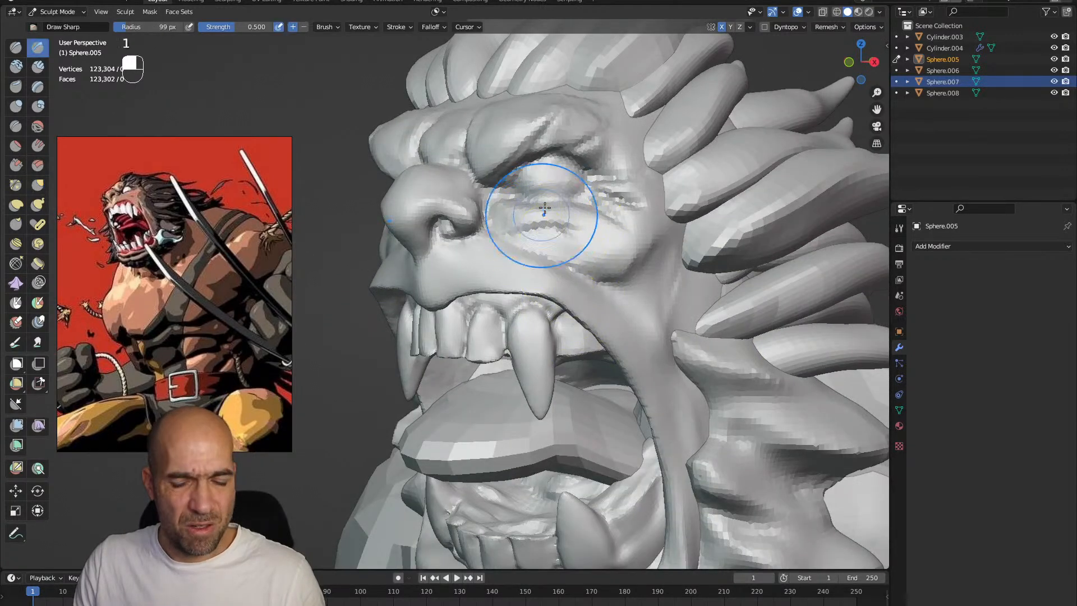
{"action": "key", "text": "bracketleft"}
{"action": "key", "text": "bracketleft"}
{"action": "key", "text": "bracketleft"}
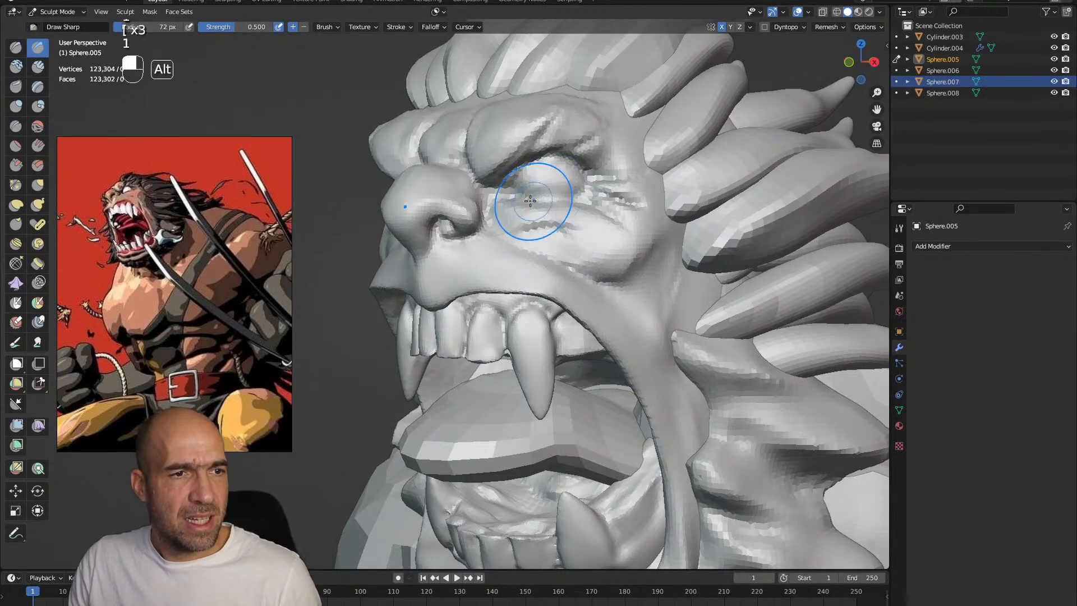
{"action": "left_click_drag", "start_coordinate": [528, 204], "coordinate": [524, 242], "text": "alt"}
{"action": "key", "text": "2"}
{"action": "left_click_drag", "start_coordinate": [551, 169], "coordinate": [522, 222]}
{"action": "key", "text": "2"}
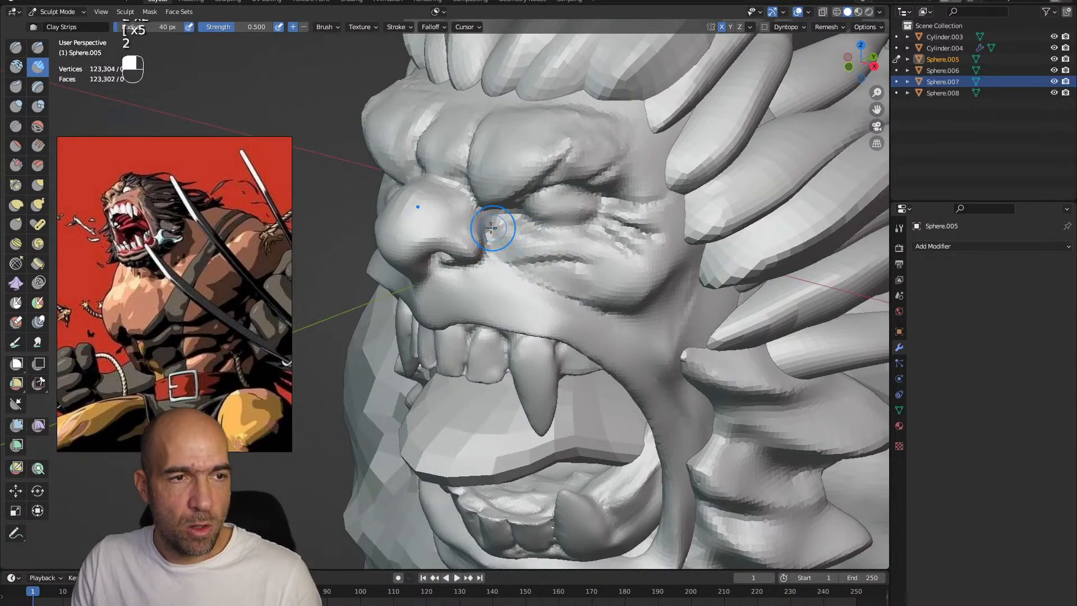
Carve and smooth the wrinkles under the eye and across the upper cheek with the Draw Sharp brush at 40 px
{"action": "key", "text": "1"}
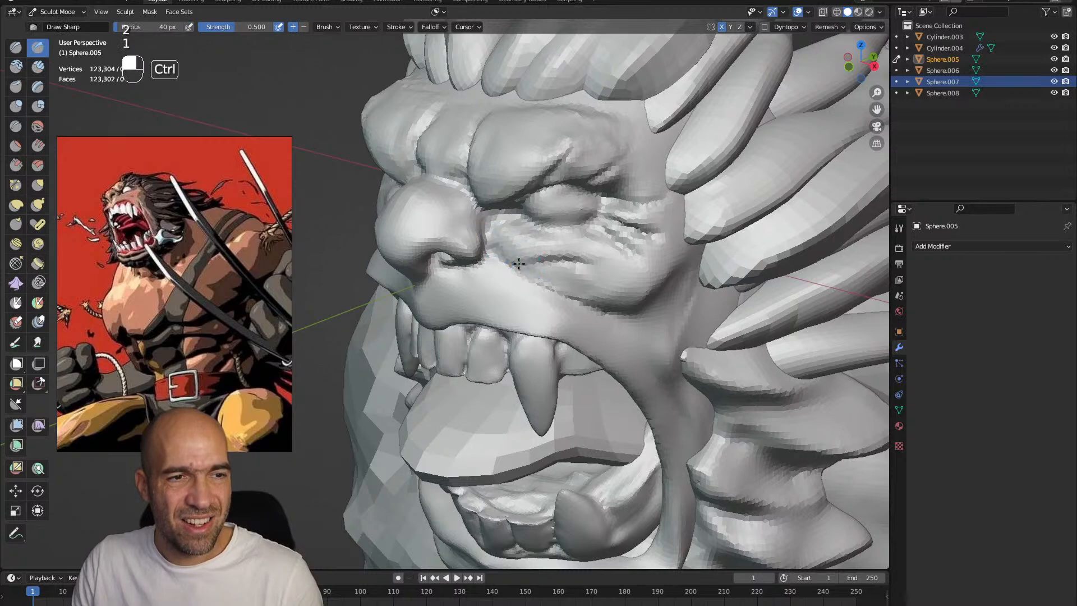
{"action": "left_click_drag", "start_coordinate": [592, 303], "coordinate": [603, 309], "text": "ctrl"}
{"action": "left_click_drag", "start_coordinate": [569, 306], "coordinate": [599, 329], "text": "shift"}
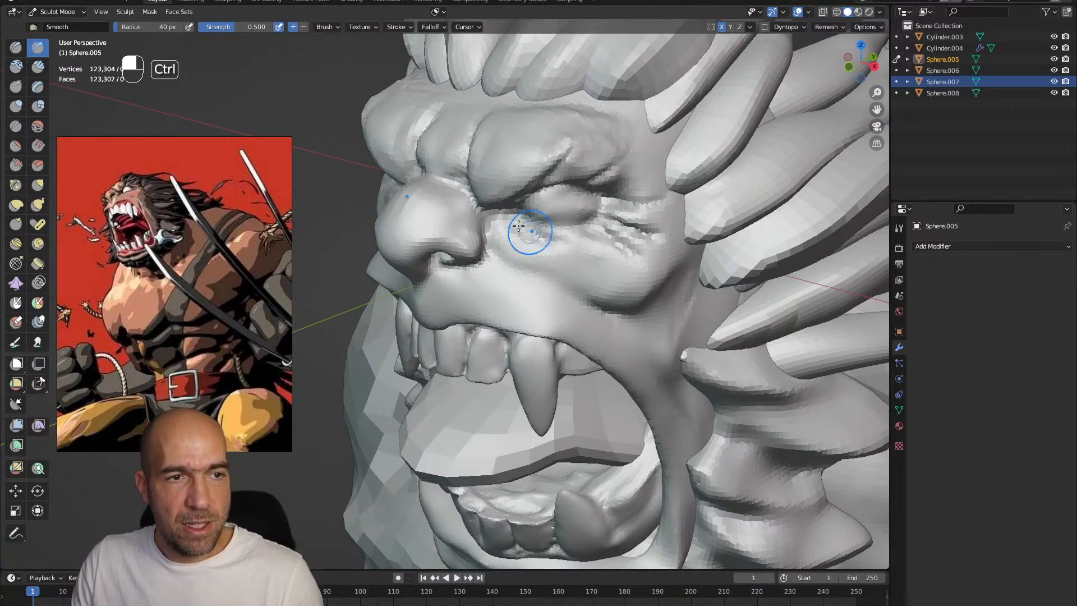
{"action": "middle_click_drag", "start_coordinate": [592, 236], "coordinate": [534, 219]}
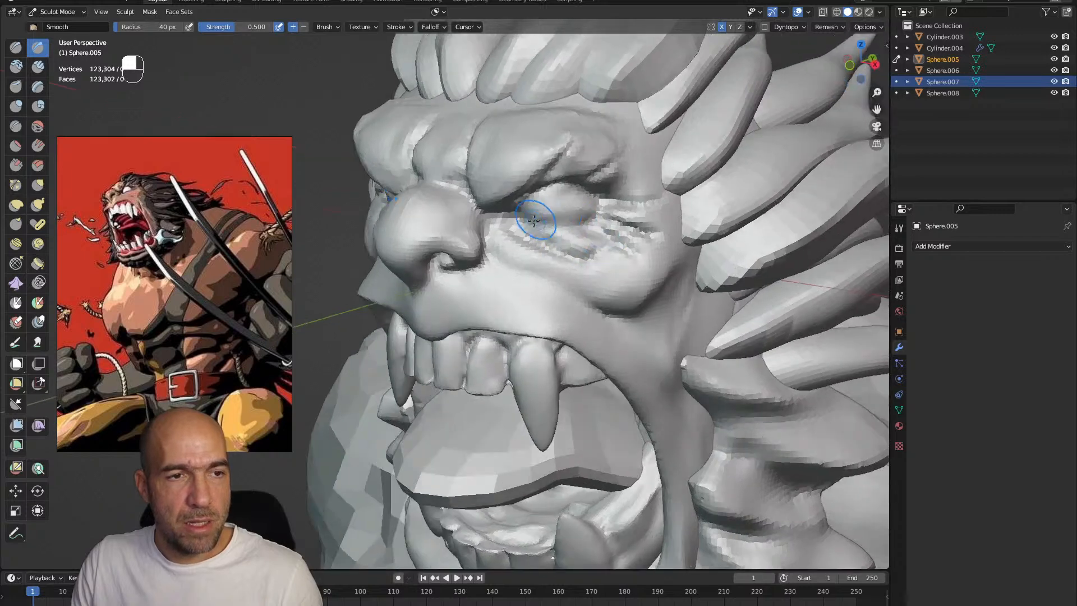
{"action": "left_click_drag", "start_coordinate": [592, 214], "coordinate": [553, 227], "text": "ctrl"}
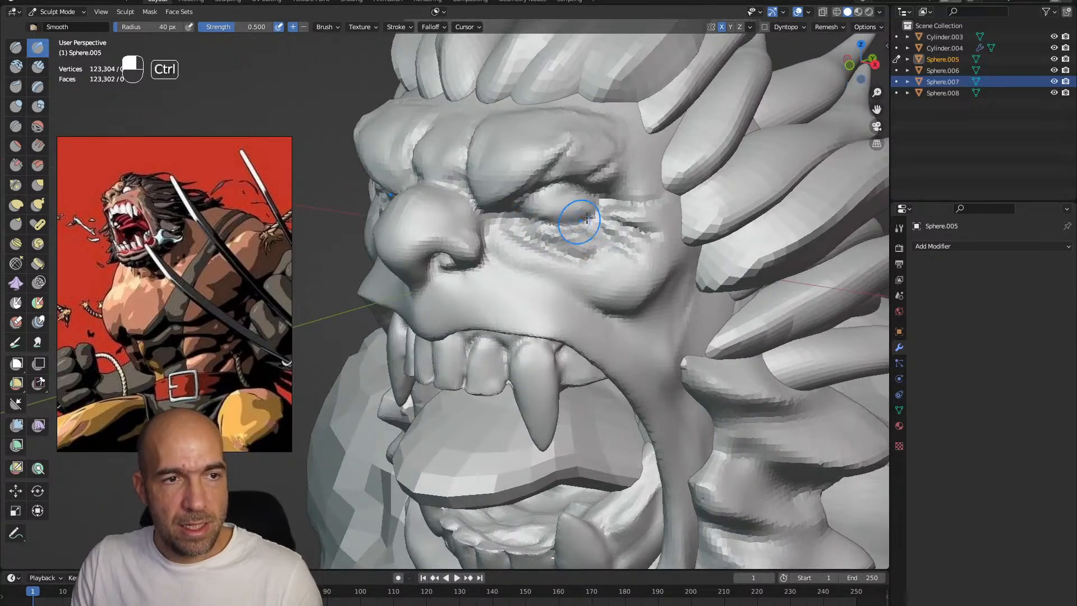
{"action": "middle_click_drag", "start_coordinate": [563, 224], "coordinate": [557, 226]}
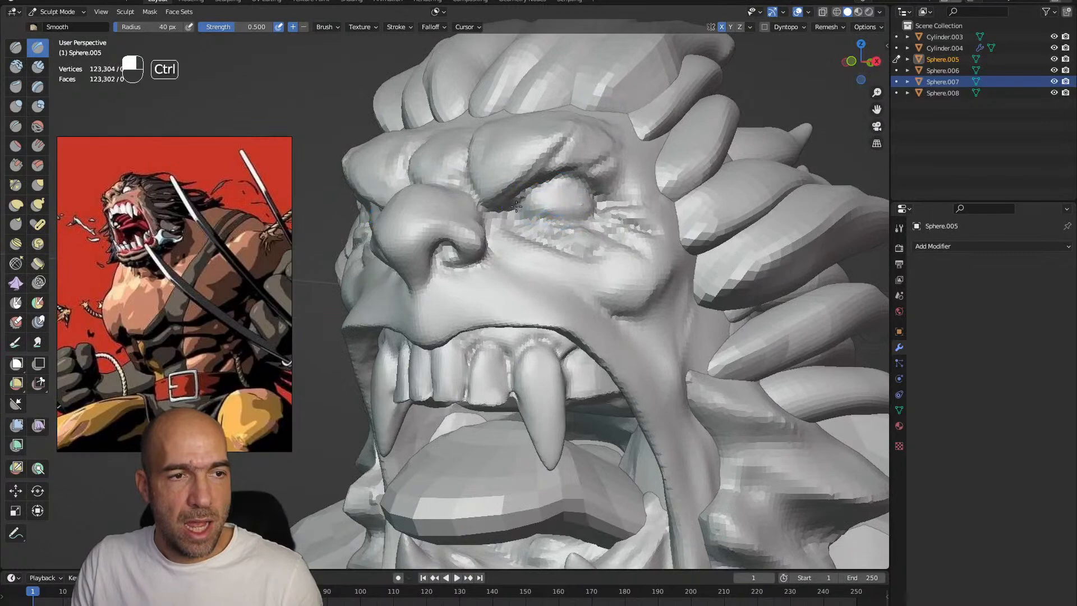
{"action": "left_click_drag", "start_coordinate": [619, 191], "coordinate": [563, 162], "text": "ctrl+alt"}
{"action": "left_click_drag", "start_coordinate": [536, 221], "coordinate": [539, 176], "text": "ctrl+alt"}
{"action": "left_click_drag", "start_coordinate": [541, 168], "coordinate": [544, 209], "text": "alt+shift"}
Switch to the hair mesh in Edit Mode and select one complete strand above the forehead
{"action": "key", "text": "alt+q"}
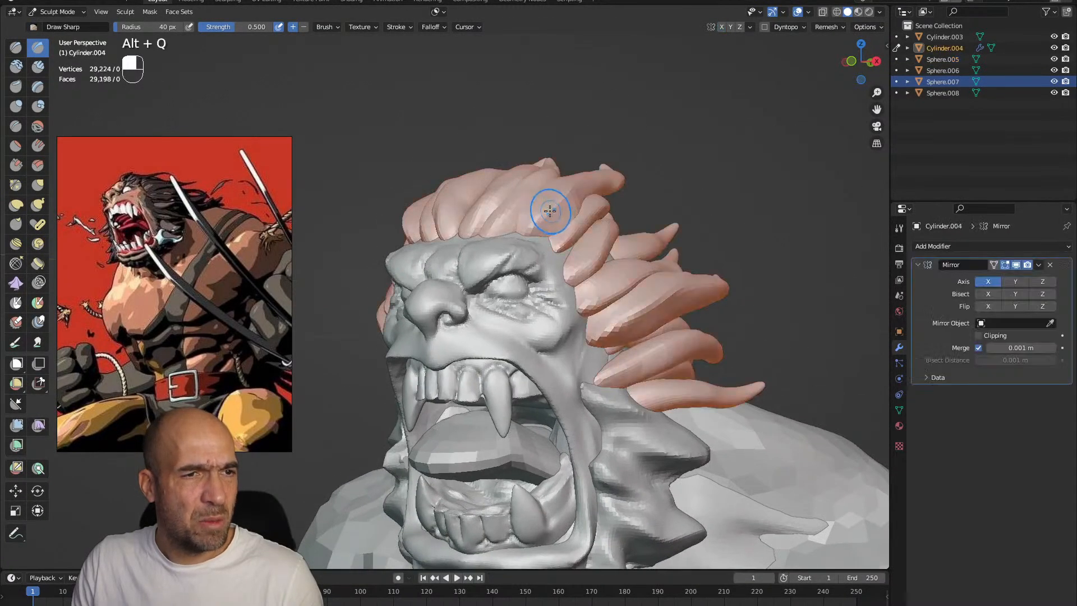
{"action": "key", "text": "Tab"}
{"action": "key", "text": "l"}
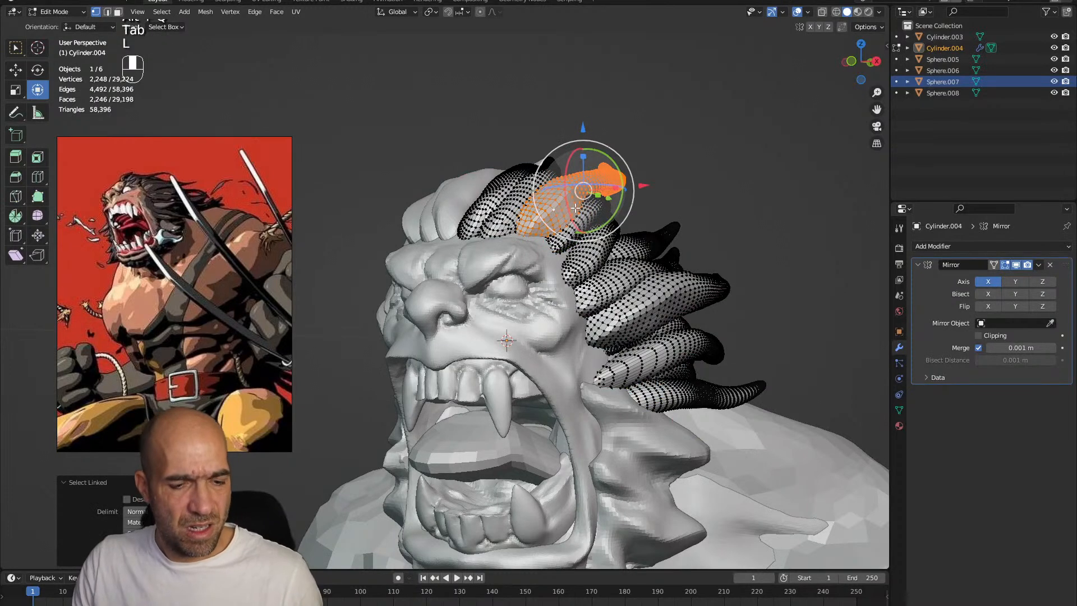
{"action": "key", "text": "shift+d"}
{"action": "key", "text": "z"}
{"action": "key", "text": "g"}
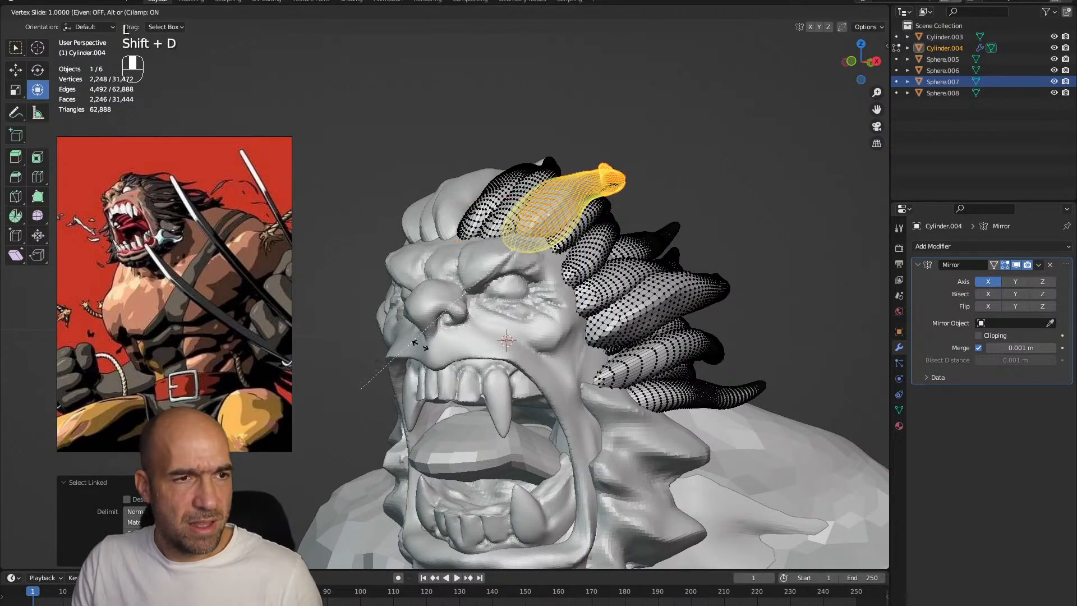
{"action": "right_click", "coordinate": [506, 293]}
{"action": "middle_click_drag", "start_coordinate": [542, 276], "coordinate": [673, 272], "text": "alt"}
{"action": "key", "text": "ctrl+z"}
{"action": "key", "text": "g"}
{"action": "left_click", "coordinate": [762, 296]}
{"action": "middle_click_drag", "start_coordinate": [761, 295], "coordinate": [750, 326], "text": "alt"}
{"action": "key", "text": "ctrl+z"}
Duplicate the selected hair strand, scale it down and move it toward the eyebrow
{"action": "key", "text": "shift+d"}
{"action": "left_click", "coordinate": [782, 318]}
{"action": "key", "text": "s"}
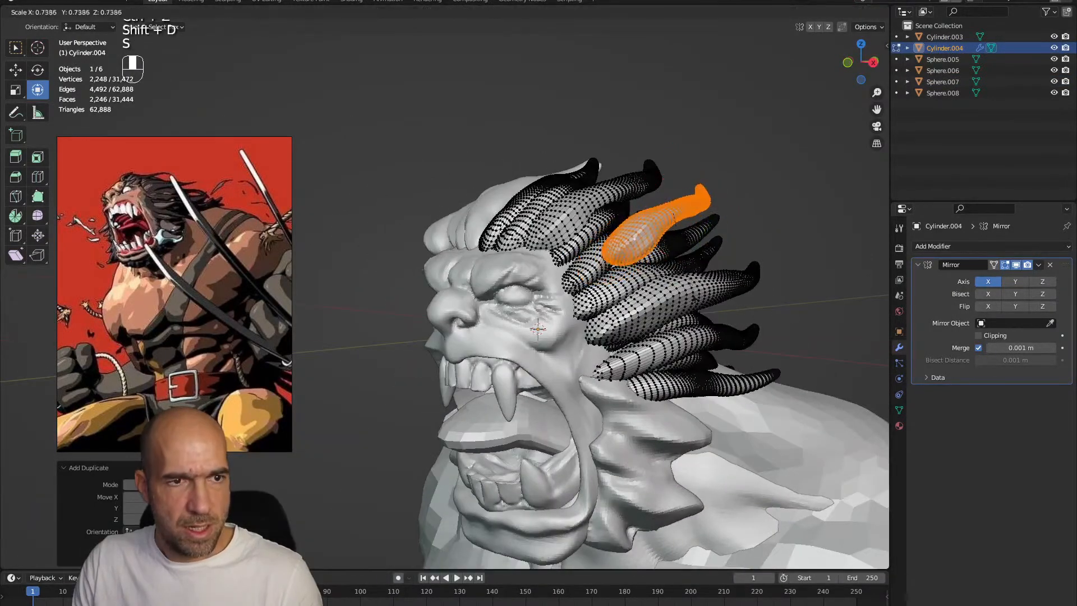
{"action": "left_click", "coordinate": [651, 228]}
{"action": "middle_click_drag", "start_coordinate": [651, 229], "coordinate": [589, 241], "text": "alt"}
{"action": "key", "text": "g"}
{"action": "left_click", "coordinate": [524, 300]}
Move and rotate the small strand down onto the brow ridge
{"action": "middle_click_drag", "start_coordinate": [523, 299], "coordinate": [572, 331], "text": "alt"}
{"action": "left_click_drag", "start_coordinate": [522, 275], "coordinate": [462, 334]}
{"action": "middle_click_drag", "start_coordinate": [463, 335], "coordinate": [617, 378], "text": "alt"}
{"action": "key", "text": "g"}
{"action": "left_click", "coordinate": [629, 363]}
{"action": "middle_click_drag", "start_coordinate": [617, 379], "coordinate": [645, 297], "text": "ctrl"}
{"action": "middle_click_drag", "start_coordinate": [645, 297], "coordinate": [657, 292], "text": "alt"}
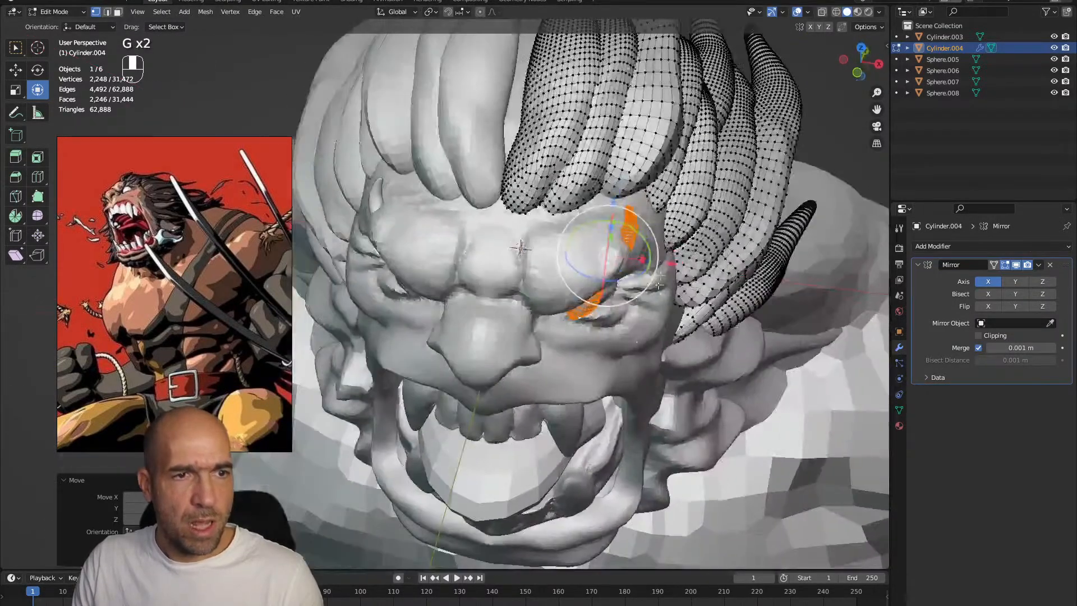
{"action": "left_click_drag", "start_coordinate": [657, 242], "coordinate": [660, 275]}
{"action": "middle_click_drag", "start_coordinate": [661, 275], "coordinate": [710, 357], "text": "alt"}
Refine the strand's position and angle so it rises from the inner end of the eyebrow
{"action": "key", "text": "g"}
{"action": "left_click", "coordinate": [735, 403]}
{"action": "middle_click_drag", "start_coordinate": [735, 404], "coordinate": [682, 247], "text": "alt"}
{"action": "key", "text": "g"}
{"action": "left_click", "coordinate": [631, 263]}
{"action": "middle_click_drag", "start_coordinate": [682, 246], "coordinate": [583, 269], "text": "alt+shift"}
{"action": "middle_click_drag", "start_coordinate": [583, 269], "coordinate": [532, 286], "text": "alt"}
{"action": "middle_click_drag", "start_coordinate": [533, 286], "coordinate": [639, 297], "text": "alt+shift"}
Duplicate the eyebrow strand and place the copy beside it, farther out along the brow
{"action": "key", "text": "shift+d"}
{"action": "left_click", "coordinate": [652, 269]}
{"action": "left_click_drag", "start_coordinate": [646, 254], "coordinate": [651, 293]}
{"action": "key", "text": "g"}
{"action": "left_click", "coordinate": [648, 304]}
{"action": "middle_click_drag", "start_coordinate": [648, 305], "coordinate": [624, 284]}
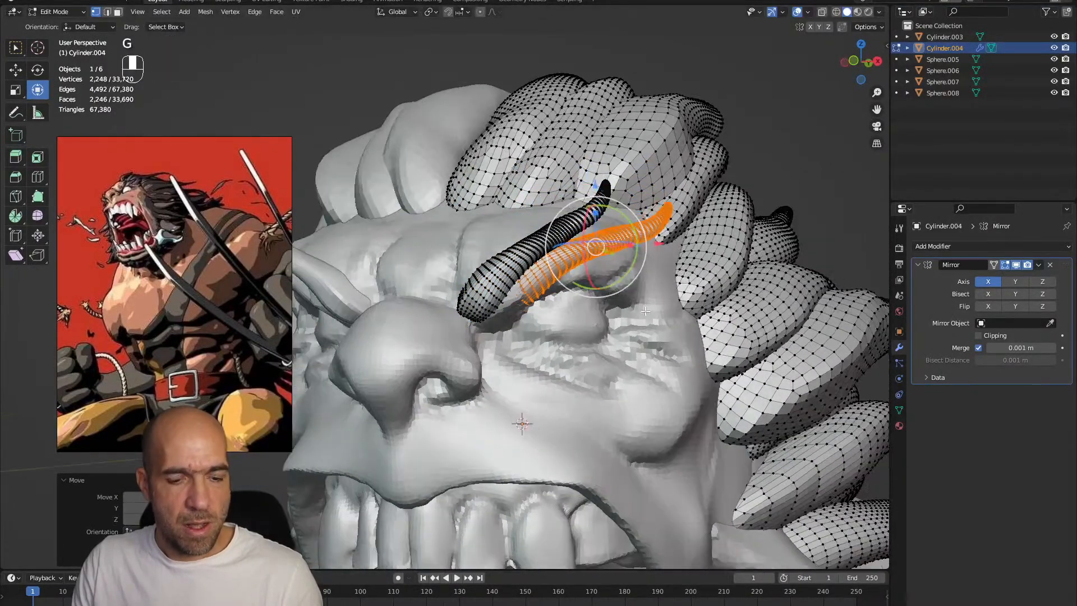
Duplicate the eyebrow strand again and position the third copy near the brow's outer end
{"action": "key", "text": "shift+d"}
{"action": "left_click", "coordinate": [698, 266]}
{"action": "middle_click_drag", "start_coordinate": [698, 266], "coordinate": [724, 261]}
{"action": "left_click_drag", "start_coordinate": [724, 260], "coordinate": [628, 347]}
{"action": "key", "text": "g"}
{"action": "left_click", "coordinate": [661, 284]}
{"action": "key", "text": "g"}
{"action": "left_click", "coordinate": [643, 304]}
{"action": "left_click_drag", "start_coordinate": [628, 337], "coordinate": [663, 322], "text": "alt"}
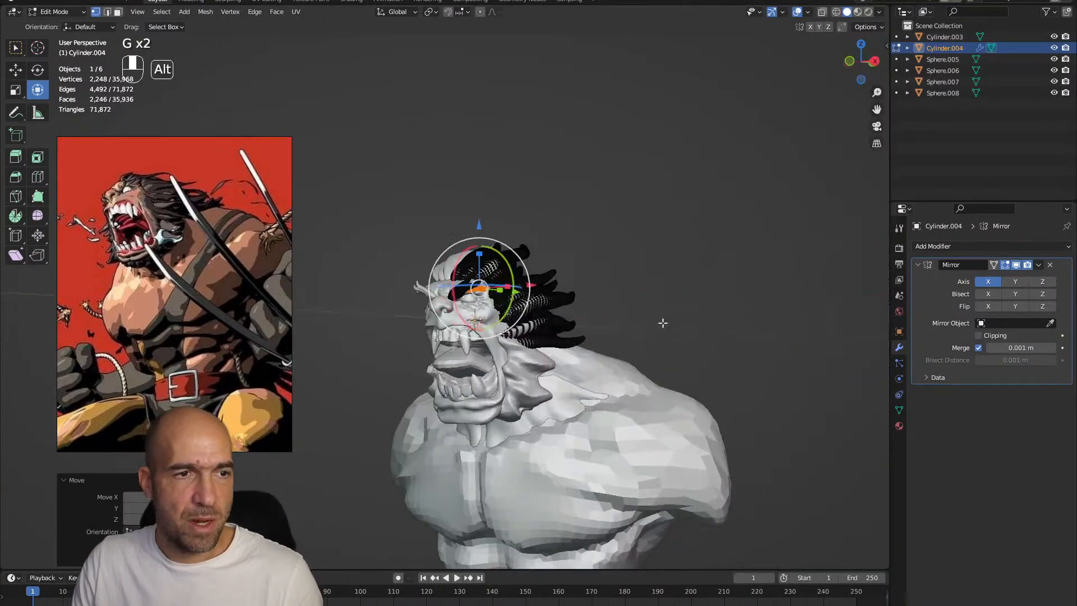
Return the hair mesh with the new eyebrow strands to Sculpt Mode
{"action": "key", "text": "ctrl+Tab"}
{"action": "left_click", "coordinate": [547, 268]}
{"action": "mouse_move", "coordinate": [548, 268]}
{"action": "left_mouse_down", "text": "ctrl+alt"}
{"action": "mouse_move", "coordinate": [546, 239]}
{"action": "mouse_move", "coordinate": [546, 276]}
{"action": "mouse_move", "coordinate": [549, 264]}
{"action": "mouse_move", "coordinate": [492, 240]}
{"action": "mouse_move", "coordinate": [523, 233]}
{"action": "mouse_move", "coordinate": [505, 234]}
{"action": "left_mouse_up", "text": "ctrl+alt"}
{"action": "key", "text": "ctrl+Tab"}
{"action": "key", "text": "alt+q"}
{"action": "key", "text": "alt+q"}
Adjust the eyebrow strands with the Inflate/Deflate brush at 53 px and the Grab brush at 78 px
{"action": "key", "text": "6"}
{"action": "key", "text": "bracketright"}
{"action": "key", "text": "bracketright"}
{"action": "key", "text": "bracketright"}
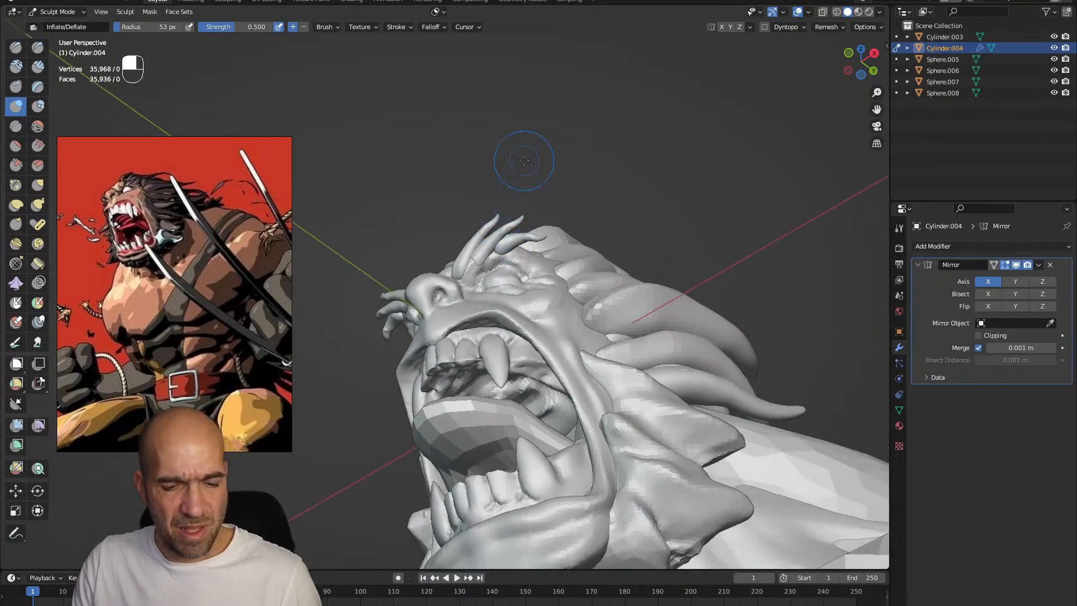
{"action": "key", "text": "g"}
{"action": "key", "text": "bracketright"}
{"action": "key", "text": "bracketright"}
{"action": "key", "text": "bracketright"}
{"action": "key", "text": "bracketright"}
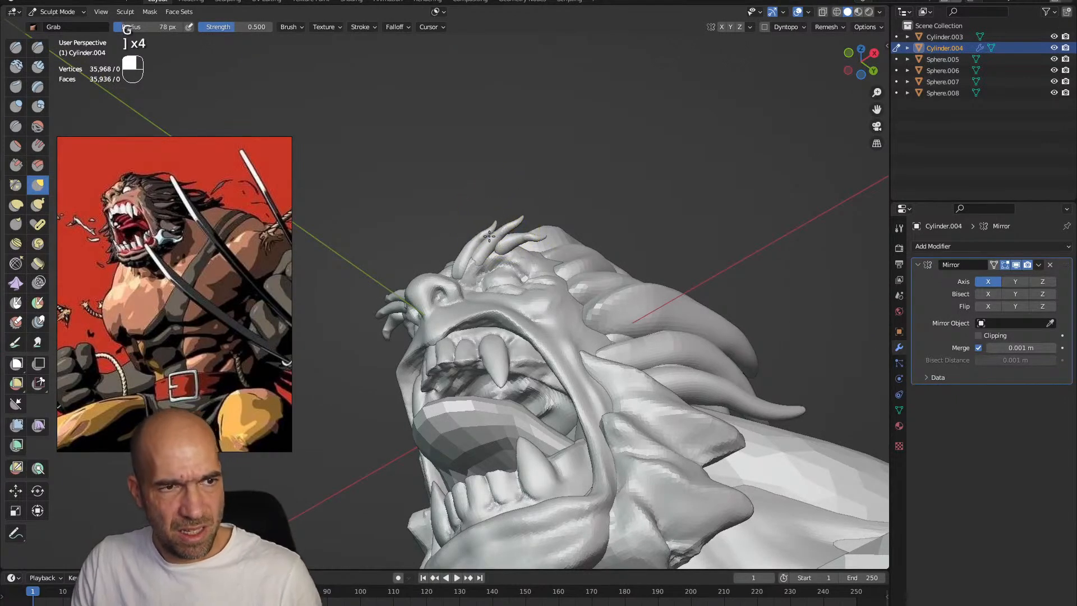
{"action": "left_click_drag", "start_coordinate": [507, 238], "coordinate": [558, 311], "text": "alt"}
Switch to the torso mesh, choose a finer voxel size and remesh it
{"action": "key", "text": "alt+q"}
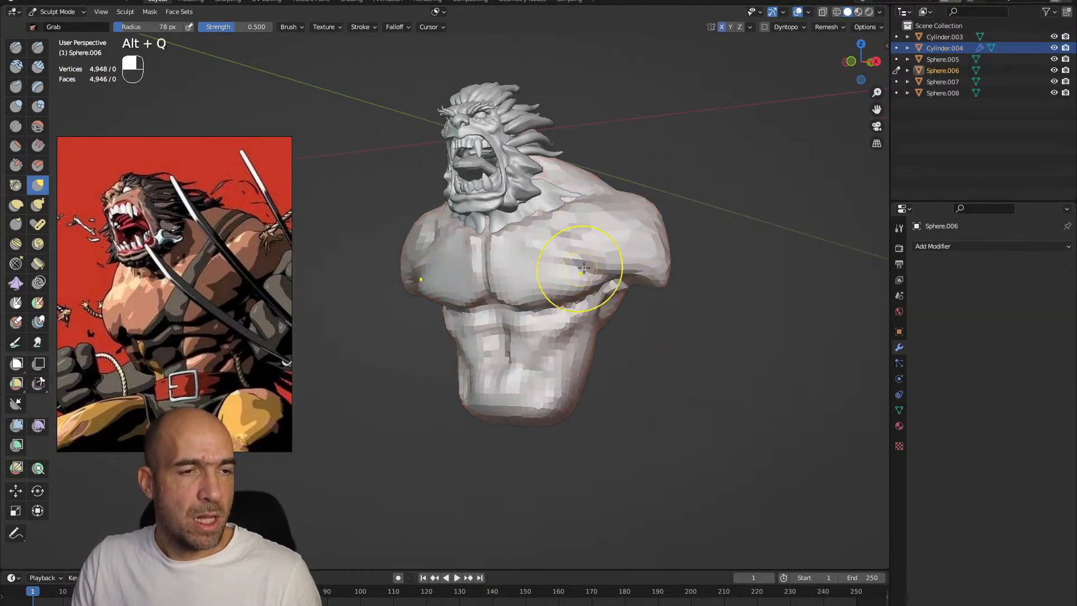
{"action": "key", "text": "r"}
{"action": "left_click", "coordinate": [637, 272]}
{"action": "key", "text": "ctrl+r"}
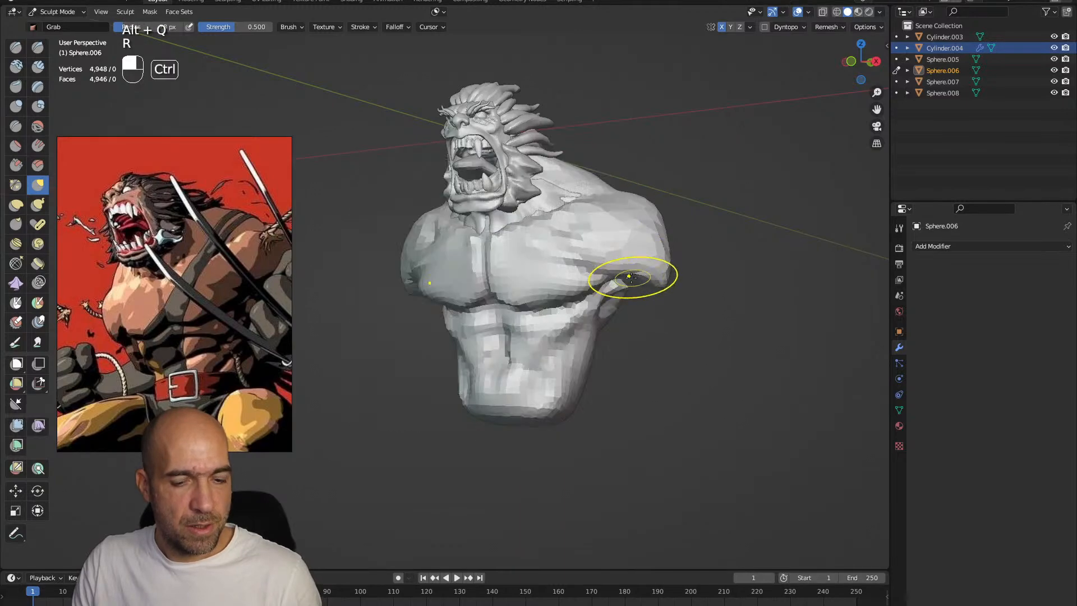
Build up the chest and front shoulder muscles with the Clay Strips brush at 78 px, smoothing between strokes
{"action": "left_click_drag", "start_coordinate": [619, 275], "coordinate": [621, 264], "text": "alt"}
{"action": "mouse_move", "coordinate": [628, 259]}
{"action": "left_mouse_down", "text": "shift"}
{"action": "mouse_move", "coordinate": [622, 252]}
{"action": "mouse_move", "coordinate": [661, 257]}
{"action": "mouse_move", "coordinate": [616, 286]}
{"action": "mouse_move", "coordinate": [595, 238]}
{"action": "left_mouse_up", "text": "shift"}
{"action": "key", "text": "2"}
{"action": "left_click_drag", "start_coordinate": [589, 231], "coordinate": [581, 218]}
{"action": "left_click_drag", "start_coordinate": [631, 297], "coordinate": [550, 263], "text": "ctrl+alt"}
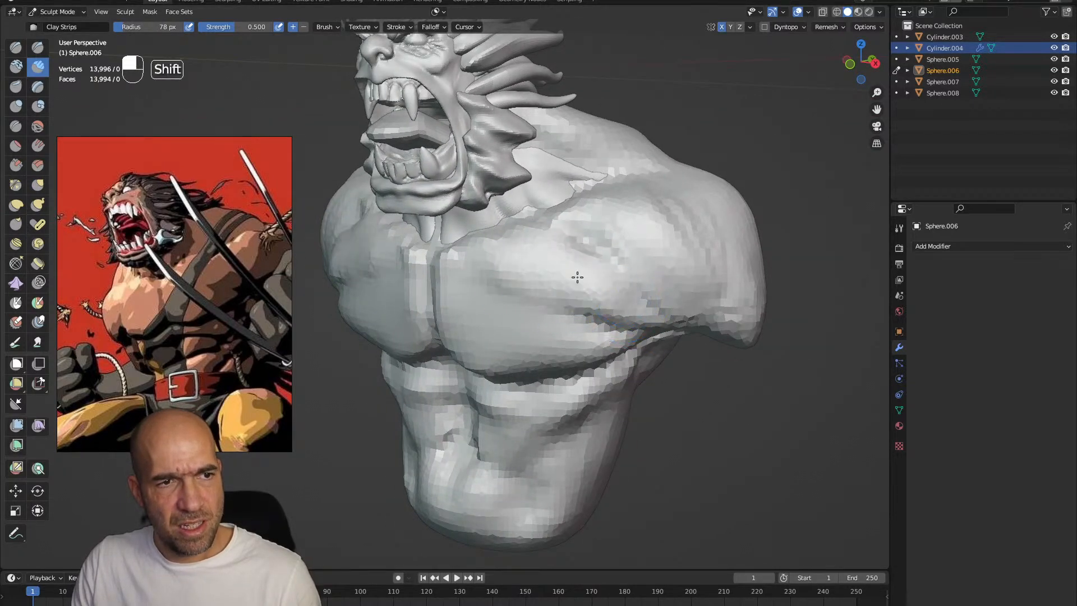
{"action": "mouse_move", "coordinate": [517, 277]}
{"action": "left_mouse_down", "text": "alt"}
{"action": "mouse_move", "coordinate": [510, 337]}
{"action": "mouse_move", "coordinate": [462, 377]}
{"action": "left_mouse_up", "text": "alt"}
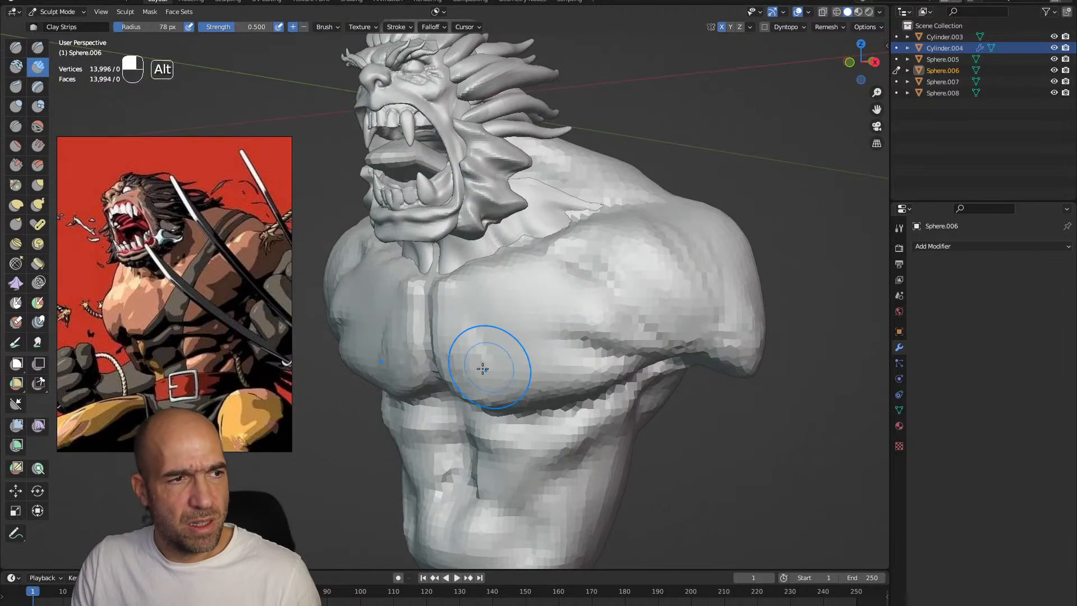
{"action": "mouse_move", "coordinate": [487, 321]}
{"action": "left_mouse_down", "text": "alt"}
{"action": "mouse_move", "coordinate": [500, 325]}
{"action": "mouse_move", "coordinate": [444, 296]}
{"action": "left_mouse_up", "text": "alt"}
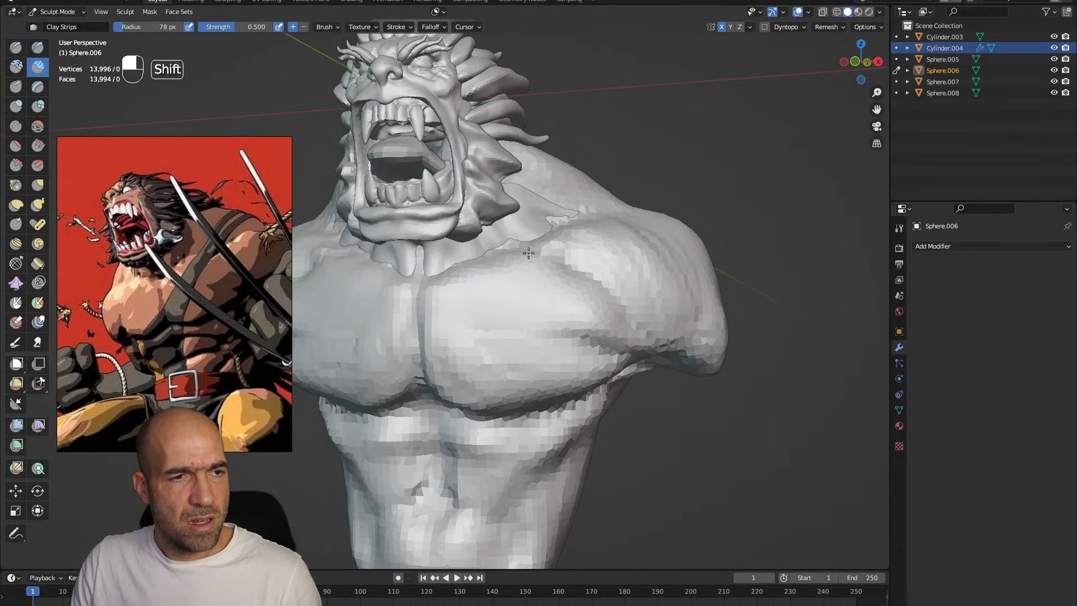
{"action": "left_click_drag", "start_coordinate": [521, 254], "coordinate": [515, 267], "text": "alt+shift"}
Carve the base of the neck and the collarbone line toward the shoulder with the Draw Sharp brush at 56 px
{"action": "key", "text": "1"}
{"action": "key", "text": "bracketleft"}
{"action": "key", "text": "bracketleft"}
{"action": "key", "text": "bracketleft"}
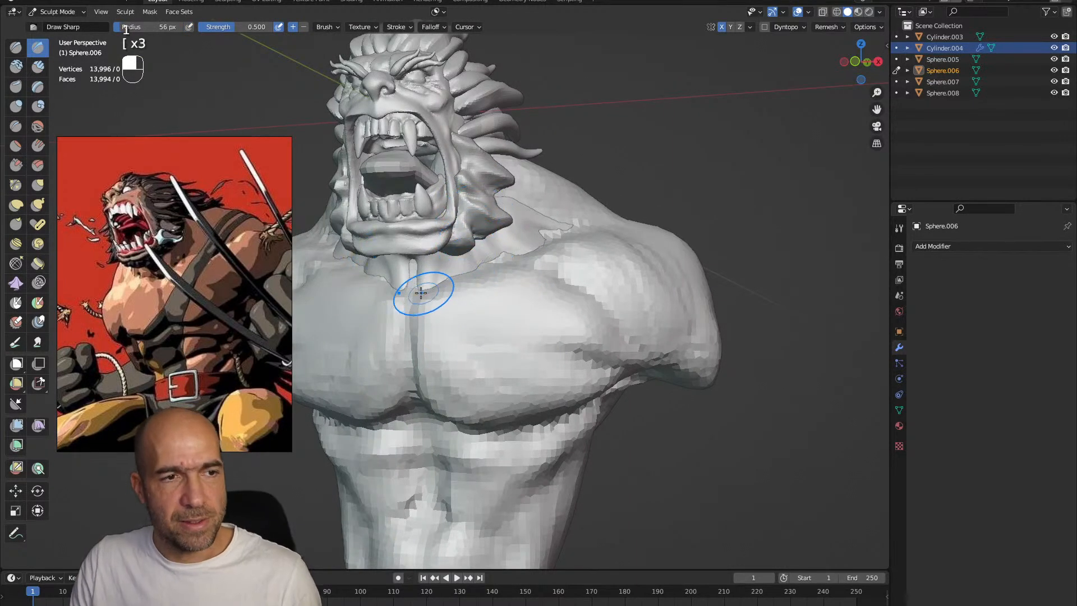
{"action": "left_click_drag", "start_coordinate": [422, 293], "coordinate": [417, 295], "text": "ctrl"}
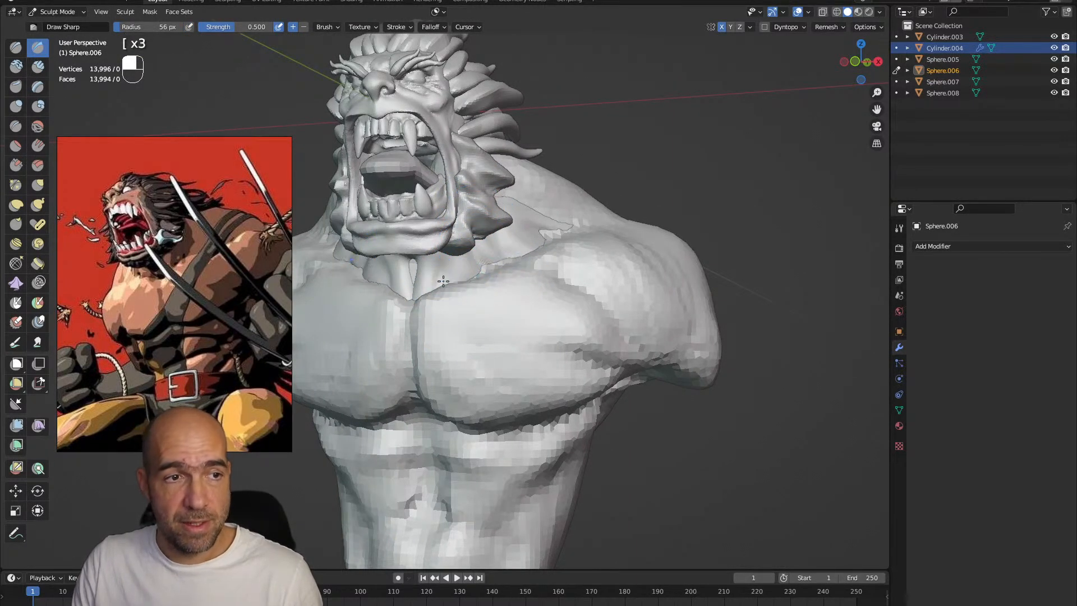
{"action": "middle_click_drag", "start_coordinate": [422, 296], "coordinate": [432, 298]}
{"action": "left_click_drag", "start_coordinate": [548, 247], "coordinate": [564, 255], "text": "alt"}
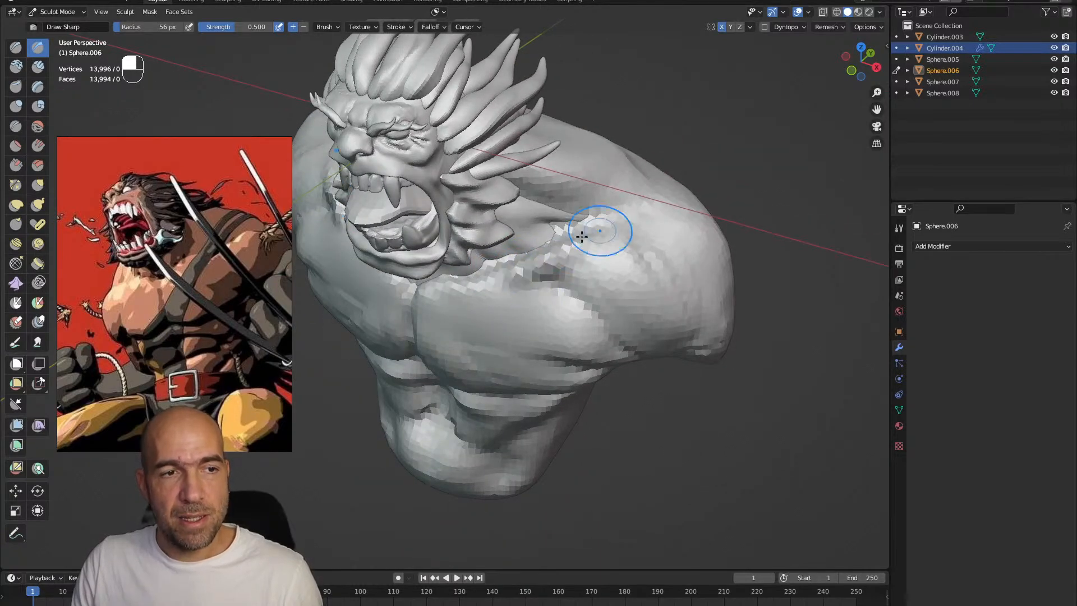
{"action": "left_click_drag", "start_coordinate": [588, 233], "coordinate": [606, 225]}
{"action": "left_click_drag", "start_coordinate": [606, 227], "coordinate": [601, 228], "text": "shift"}
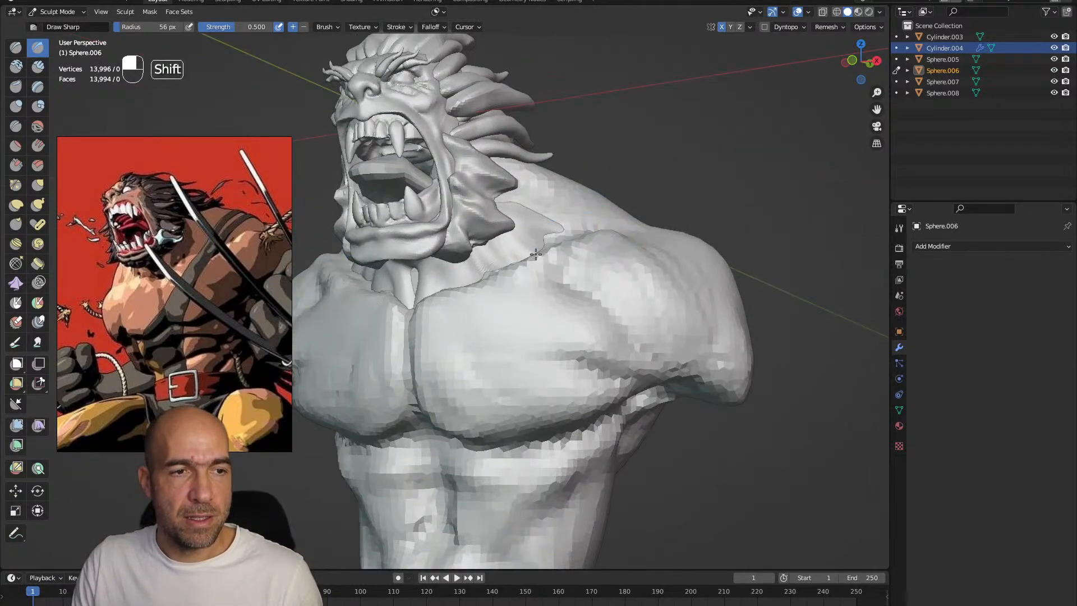
Reshape the chest's upper edge and the shoulder with the Grab brush at 83 px
{"action": "scroll", "coordinate": [555, 255], "scroll_direction": "down", "scroll_amount": 2}
{"action": "key", "text": "g"}
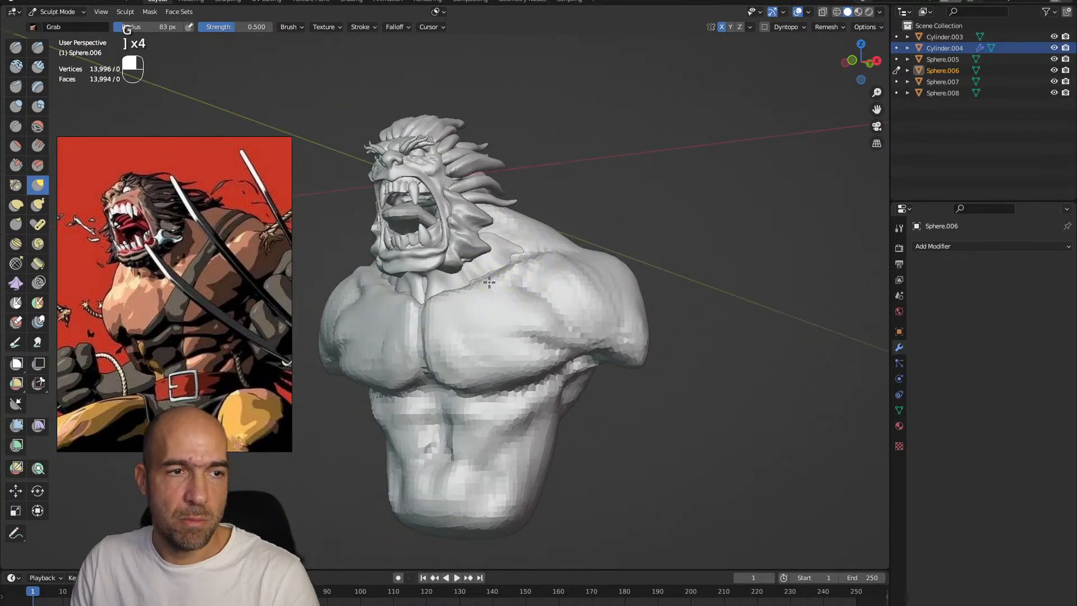
{"action": "left_click_drag", "start_coordinate": [462, 301], "coordinate": [485, 291], "text": "alt"}
{"action": "left_click_drag", "start_coordinate": [595, 252], "coordinate": [567, 236], "text": "alt"}
{"action": "left_click_drag", "start_coordinate": [575, 274], "coordinate": [539, 271], "text": "alt"}
Build up the shoulder and outer chest with the Clay Strips brush
{"action": "key", "text": "2"}
{"action": "mouse_move", "coordinate": [594, 299]}
{"action": "left_mouse_down", "text": "shift"}
{"action": "mouse_move", "coordinate": [553, 252]}
{"action": "mouse_move", "coordinate": [598, 324]}
{"action": "left_mouse_up", "text": "shift"}
{"action": "mouse_move", "coordinate": [626, 365]}
{"action": "left_mouse_down", "text": "alt+shift"}
{"action": "mouse_move", "coordinate": [594, 348]}
{"action": "mouse_move", "coordinate": [616, 286]}
{"action": "left_mouse_up", "text": "alt+shift"}
{"action": "mouse_move", "coordinate": [588, 250]}
{"action": "left_mouse_down", "text": "alt+shift"}
{"action": "mouse_move", "coordinate": [587, 316]}
{"action": "mouse_move", "coordinate": [524, 319]}
{"action": "mouse_move", "coordinate": [486, 348]}
{"action": "mouse_move", "coordinate": [475, 377]}
{"action": "mouse_move", "coordinate": [541, 352]}
{"action": "mouse_move", "coordinate": [479, 348]}
{"action": "mouse_move", "coordinate": [463, 306]}
{"action": "left_mouse_up", "text": "alt+shift"}
Reshape the chest muscles with an enlarged Grab brush
{"action": "key", "text": "g"}
{"action": "key", "text": "bracketright"}
{"action": "key", "text": "bracketright"}
{"action": "key", "text": "bracketright"}
{"action": "mouse_move", "coordinate": [462, 325]}
{"action": "left_mouse_down", "text": "alt"}
{"action": "mouse_move", "coordinate": [521, 354]}
{"action": "mouse_move", "coordinate": [440, 302]}
{"action": "mouse_move", "coordinate": [439, 332]}
{"action": "mouse_move", "coordinate": [452, 339]}
{"action": "mouse_move", "coordinate": [415, 326]}
{"action": "mouse_move", "coordinate": [420, 318]}
{"action": "left_mouse_up", "text": "alt"}
Build up the muscles along the ribs, armpit and side of the torso with the Clay Strips brush at 64 px
{"action": "key", "text": "2"}
{"action": "key", "text": "bracketleft"}
{"action": "key", "text": "bracketleft"}
{"action": "key", "text": "bracketleft"}
{"action": "key", "text": "bracketleft"}
{"action": "key", "text": "bracketleft"}
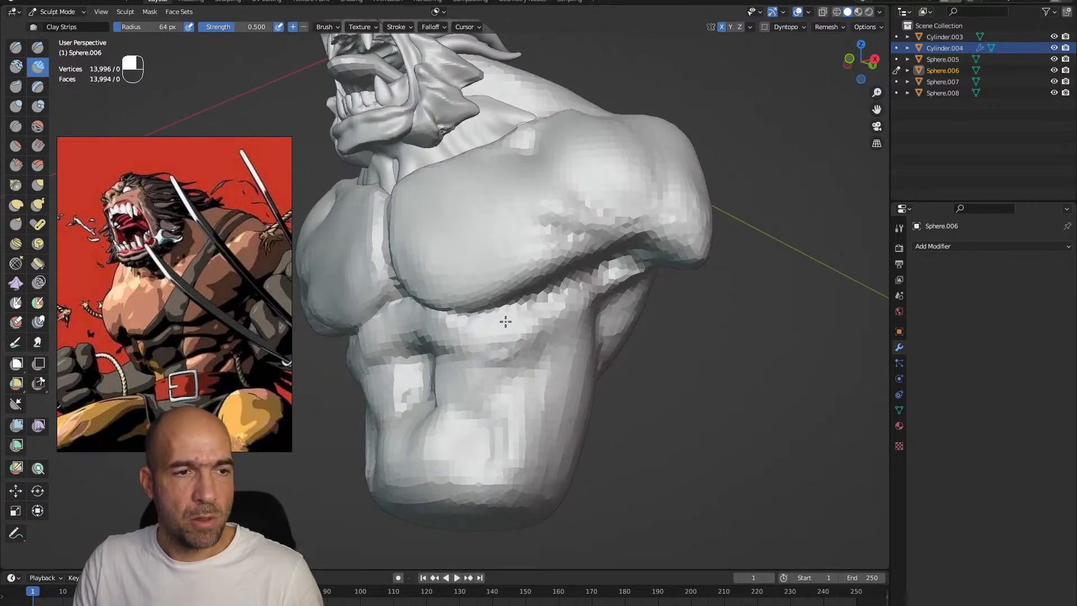
{"action": "left_click_drag", "start_coordinate": [551, 306], "coordinate": [552, 337]}
{"action": "left_click_drag", "start_coordinate": [578, 330], "coordinate": [544, 329], "text": "alt"}
{"action": "left_click_drag", "start_coordinate": [612, 309], "coordinate": [645, 268]}
{"action": "left_click_drag", "start_coordinate": [691, 335], "coordinate": [627, 334], "text": "alt"}
{"action": "mouse_move", "coordinate": [645, 285]}
{"action": "left_mouse_down"}
{"action": "mouse_move", "coordinate": [673, 262]}
{"action": "mouse_move", "coordinate": [663, 315]}
{"action": "mouse_move", "coordinate": [711, 321]}
{"action": "mouse_move", "coordinate": [717, 353]}
{"action": "left_mouse_up"}
{"action": "mouse_move", "coordinate": [673, 349]}
{"action": "left_mouse_down", "text": "alt"}
{"action": "mouse_move", "coordinate": [686, 340]}
{"action": "mouse_move", "coordinate": [600, 320]}
{"action": "mouse_move", "coordinate": [611, 301]}
{"action": "mouse_move", "coordinate": [577, 320]}
{"action": "mouse_move", "coordinate": [614, 268]}
{"action": "mouse_move", "coordinate": [607, 311]}
{"action": "left_mouse_up", "text": "alt"}
{"action": "mouse_move", "coordinate": [594, 318]}
{"action": "left_mouse_down", "text": "alt"}
{"action": "mouse_move", "coordinate": [617, 324]}
{"action": "mouse_move", "coordinate": [625, 314]}
{"action": "left_mouse_up", "text": "alt"}
Refine the muscles below the chest with Clay Strips, then reshape the upper torso with the Grab brush at 86 px
{"action": "mouse_move", "coordinate": [504, 283]}
{"action": "left_mouse_down", "text": "alt"}
{"action": "mouse_move", "coordinate": [528, 294]}
{"action": "mouse_move", "coordinate": [497, 284]}
{"action": "mouse_move", "coordinate": [488, 308]}
{"action": "mouse_move", "coordinate": [471, 308]}
{"action": "left_mouse_up", "text": "alt"}
{"action": "key", "text": "g"}
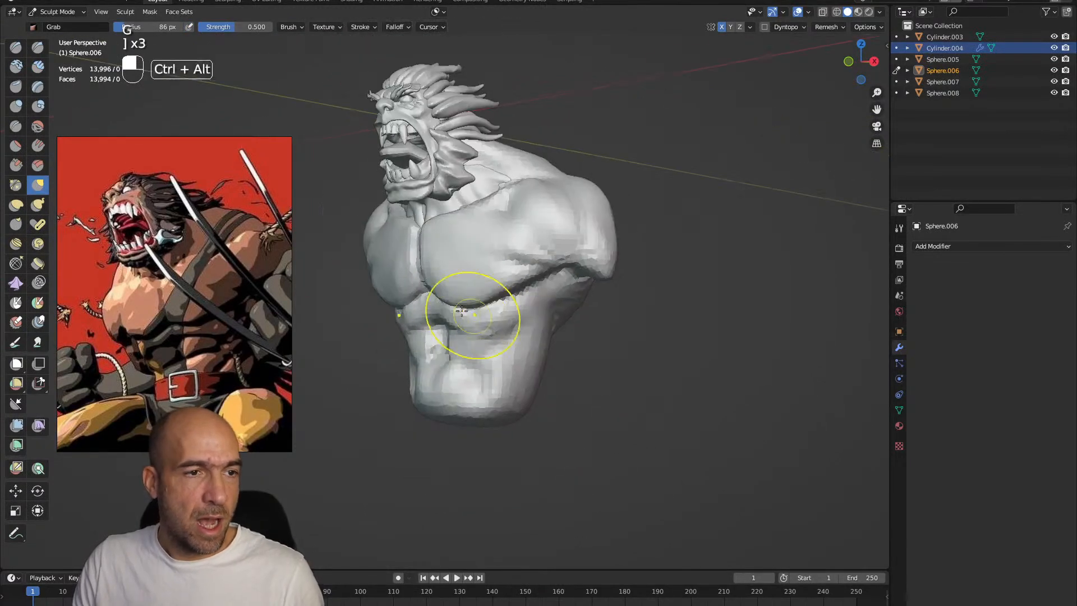
{"action": "key", "text": "bracketright"}
{"action": "key", "text": "bracketright"}
{"action": "key", "text": "bracketright"}
{"action": "mouse_move", "coordinate": [501, 272]}
{"action": "left_mouse_down"}
{"action": "mouse_move", "coordinate": [570, 244]}
{"action": "mouse_move", "coordinate": [610, 246]}
{"action": "mouse_move", "coordinate": [629, 261]}
{"action": "mouse_move", "coordinate": [613, 271]}
{"action": "mouse_move", "coordinate": [622, 276]}
{"action": "left_mouse_up"}
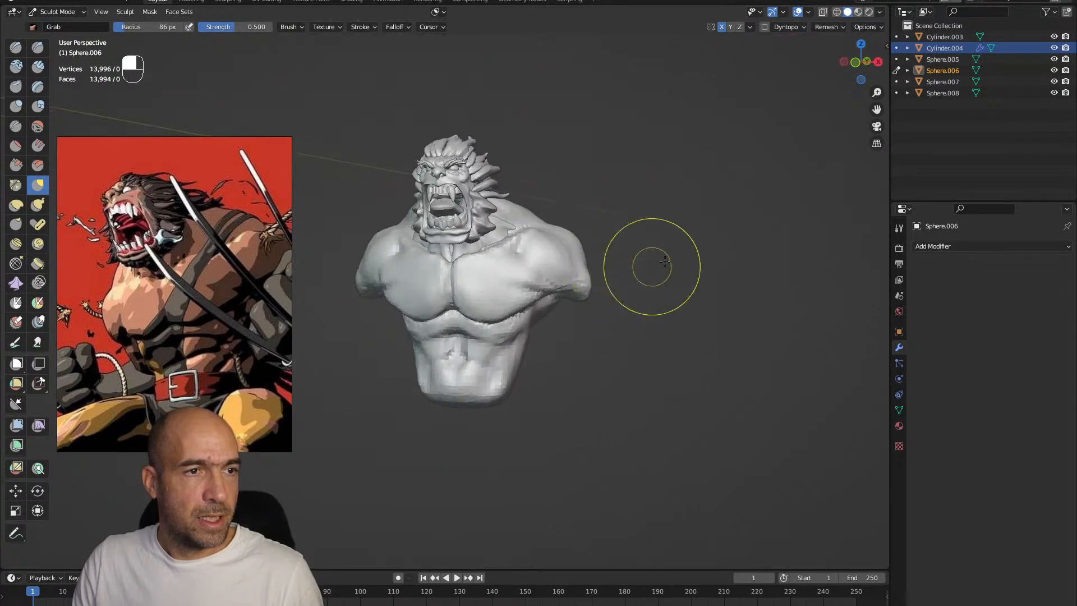
Add a UV sphere and move its mesh out beside the torso, just below the shoulder
{"action": "key", "text": "ctrl+Tab"}
{"action": "key", "text": "shift+a"}
{"action": "mouse_move", "coordinate": [533, 268]}
{"action": "left_click", "coordinate": [610, 302]}
{"action": "key", "text": "Tab"}
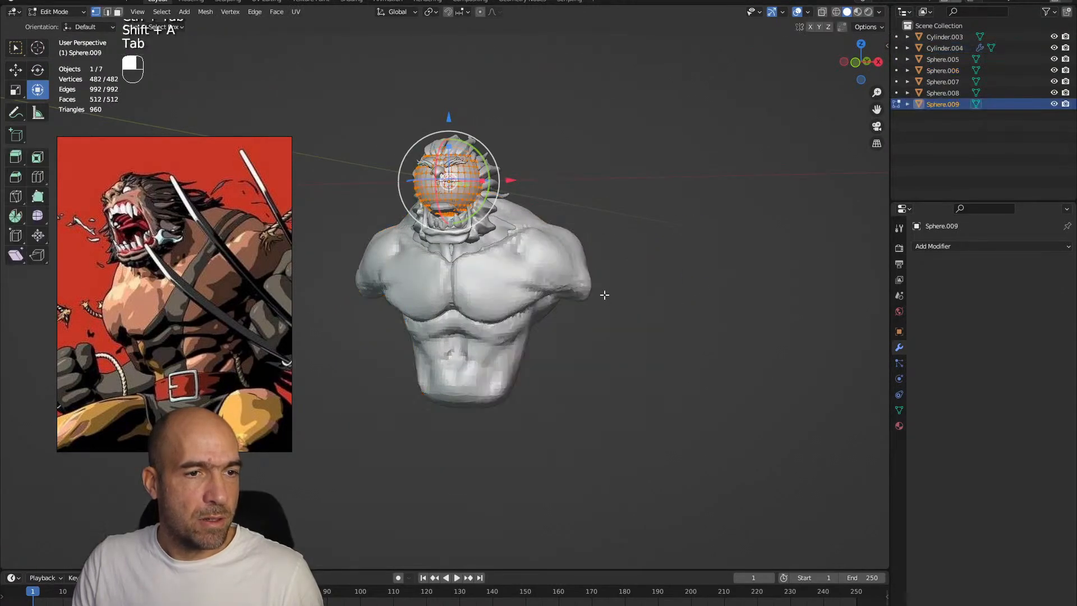
{"action": "key", "text": "g"}
{"action": "left_click", "coordinate": [761, 399]}
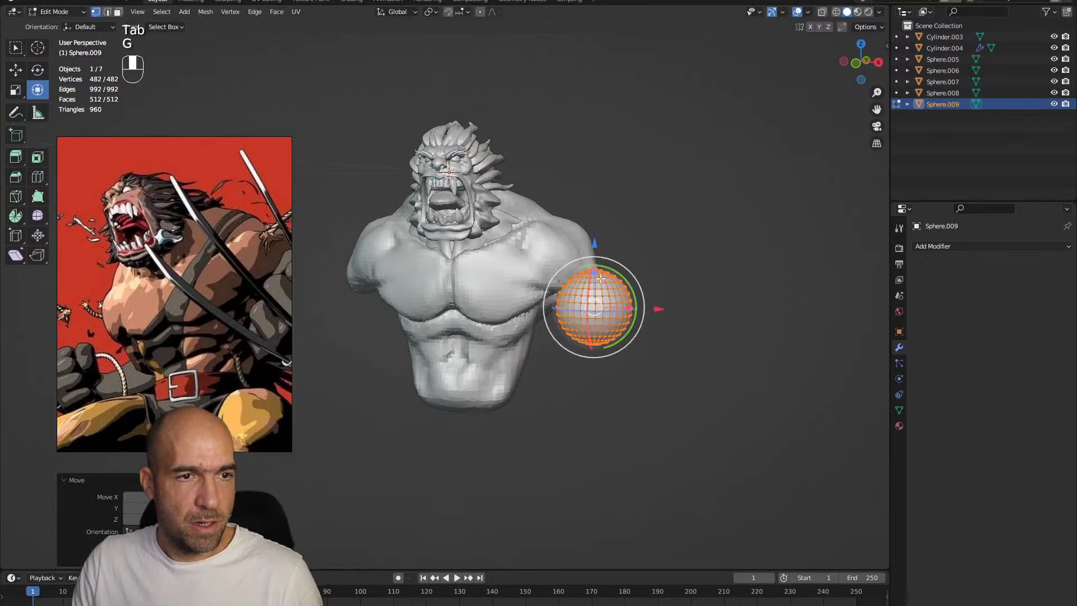
Reposition and stretch the sphere beneath the shoulder as the base of the upper arm
{"action": "left_click_drag", "start_coordinate": [594, 274], "coordinate": [615, 263]}
{"action": "left_click_drag", "start_coordinate": [689, 291], "coordinate": [735, 330], "text": "alt"}
{"action": "key", "text": "g"}
{"action": "left_click", "coordinate": [633, 322]}
{"action": "key", "text": "g"}
{"action": "left_click", "coordinate": [656, 312]}
{"action": "mouse_move", "coordinate": [656, 313]}
{"action": "left_mouse_down", "text": "alt"}
{"action": "mouse_move", "coordinate": [629, 308]}
{"action": "mouse_move", "coordinate": [675, 298]}
{"action": "mouse_move", "coordinate": [631, 220]}
{"action": "mouse_move", "coordinate": [618, 344]}
{"action": "mouse_move", "coordinate": [534, 330]}
{"action": "mouse_move", "coordinate": [535, 302]}
{"action": "mouse_move", "coordinate": [583, 297]}
{"action": "mouse_move", "coordinate": [584, 337]}
{"action": "mouse_move", "coordinate": [605, 351]}
{"action": "mouse_move", "coordinate": [618, 319]}
{"action": "mouse_move", "coordinate": [552, 321]}
{"action": "left_mouse_up", "text": "alt"}
Sculpt the sphere into a tapered upper arm that meets the shoulder, using the Grab and Clay Strips brushes
{"action": "key", "text": "ctrl+Tab"}
{"action": "key", "text": "1"}
{"action": "left_click_drag", "start_coordinate": [599, 350], "coordinate": [575, 296], "text": "alt"}
{"action": "key", "text": "g"}
{"action": "key", "text": "2"}
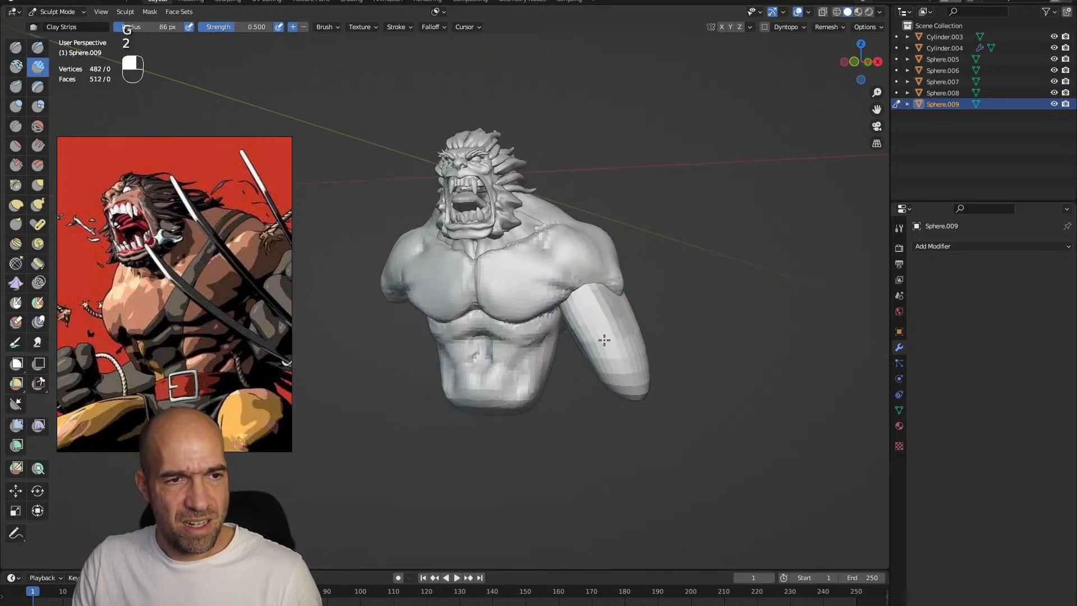
{"action": "left_click_drag", "start_coordinate": [648, 365], "coordinate": [622, 358], "text": "alt"}
Duplicate the upper arm mesh and place the copy at the elbow, pointing forward as the forearm
{"action": "key", "text": "Tab"}
{"action": "key", "text": "shift+d"}
{"action": "left_click", "coordinate": [638, 475]}
{"action": "left_click_drag", "start_coordinate": [638, 474], "coordinate": [592, 468], "text": "alt"}
{"action": "mouse_move", "coordinate": [655, 424]}
{"action": "left_mouse_down"}
{"action": "mouse_move", "coordinate": [650, 447]}
{"action": "mouse_move", "coordinate": [622, 466]}
{"action": "mouse_move", "coordinate": [655, 413]}
{"action": "left_mouse_up"}
{"action": "key", "text": "g"}
{"action": "left_click", "coordinate": [618, 367]}
{"action": "mouse_move", "coordinate": [620, 365]}
{"action": "left_mouse_down", "text": "alt"}
{"action": "mouse_move", "coordinate": [755, 332]}
{"action": "mouse_move", "coordinate": [748, 346]}
{"action": "mouse_move", "coordinate": [743, 330]}
{"action": "left_mouse_up", "text": "alt"}
{"action": "key", "text": "g"}
{"action": "left_click", "coordinate": [786, 334]}
Rough out the forearm and its forward end with the Draw Sharp and Grab brushes at 86 px
{"action": "key", "text": "ctrl+Tab"}
{"action": "left_click", "coordinate": [691, 307]}
{"action": "left_click_drag", "start_coordinate": [668, 330], "coordinate": [617, 369], "text": "ctrl+alt"}
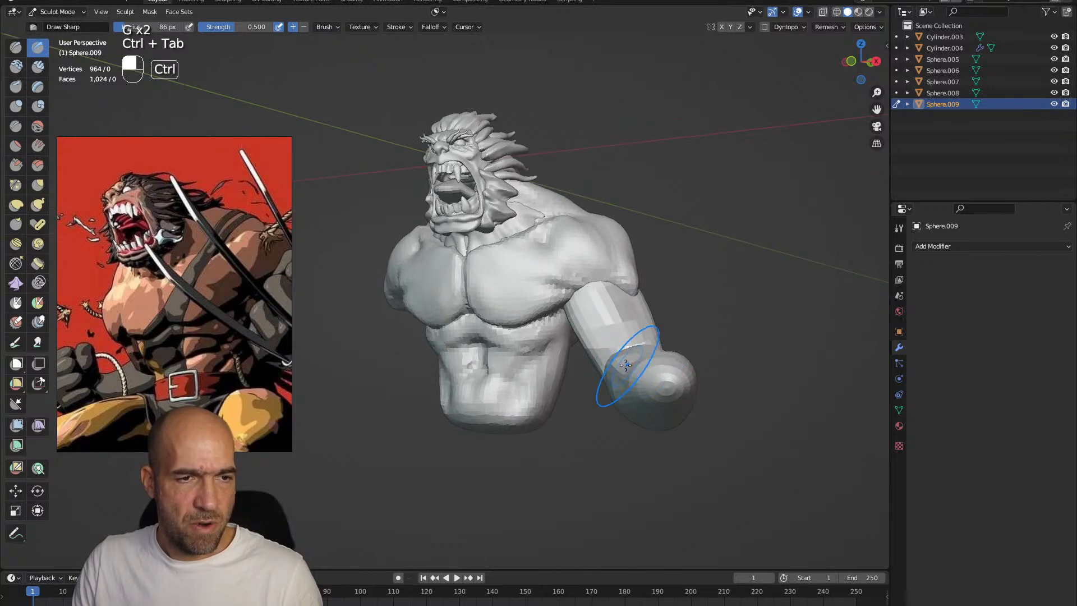
{"action": "key", "text": "g"}
{"action": "mouse_move", "coordinate": [701, 350]}
{"action": "left_mouse_down", "text": "alt"}
{"action": "mouse_move", "coordinate": [687, 347]}
{"action": "mouse_move", "coordinate": [632, 391]}
{"action": "mouse_move", "coordinate": [612, 423]}
{"action": "mouse_move", "coordinate": [632, 440]}
{"action": "mouse_move", "coordinate": [647, 349]}
{"action": "mouse_move", "coordinate": [622, 414]}
{"action": "left_mouse_up", "text": "alt"}
{"action": "left_click_drag", "start_coordinate": [622, 374], "coordinate": [884, 251], "text": "alt"}
Add a Mirror modifier on the X axis to the arm, and reshape the forearm and fist with Grab
{"action": "left_click", "coordinate": [923, 246]}
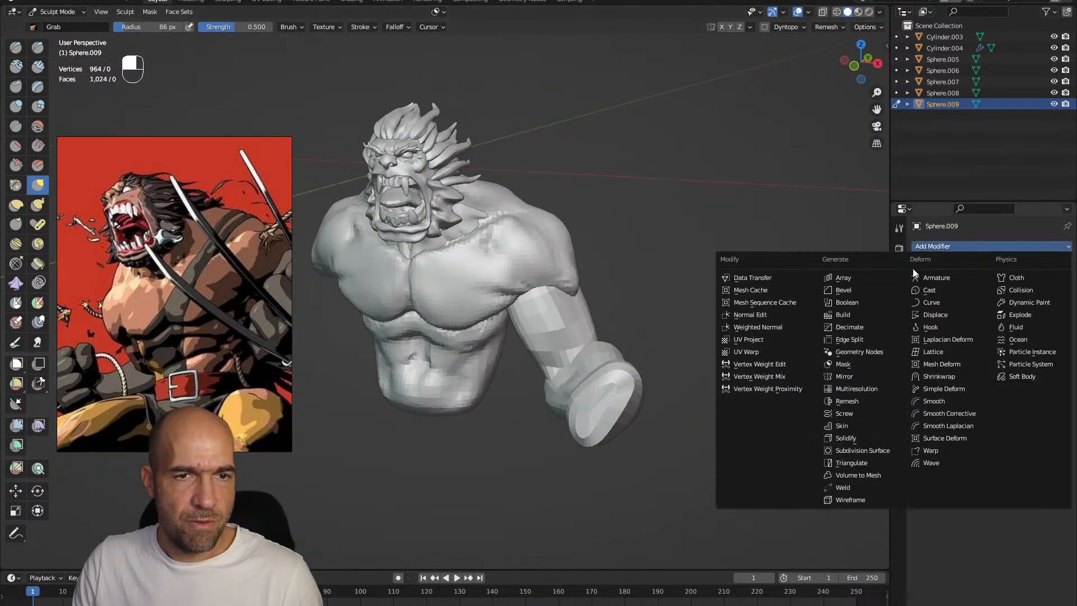
{"action": "left_click", "coordinate": [859, 375]}
{"action": "mouse_move", "coordinate": [555, 392]}
{"action": "left_mouse_down", "text": "alt"}
{"action": "mouse_move", "coordinate": [642, 379]}
{"action": "mouse_move", "coordinate": [603, 350]}
{"action": "mouse_move", "coordinate": [577, 389]}
{"action": "mouse_move", "coordinate": [580, 427]}
{"action": "mouse_move", "coordinate": [605, 418]}
{"action": "left_mouse_up", "text": "alt"}
{"action": "left_click_drag", "start_coordinate": [589, 412], "coordinate": [577, 412]}
{"action": "left_click_drag", "start_coordinate": [583, 418], "coordinate": [622, 412], "text": "alt"}
{"action": "mouse_move", "coordinate": [620, 448]}
{"action": "left_mouse_down", "text": "ctrl+alt"}
{"action": "mouse_move", "coordinate": [617, 428]}
{"action": "mouse_move", "coordinate": [651, 423]}
{"action": "left_mouse_up", "text": "ctrl+alt"}
{"action": "left_click_drag", "start_coordinate": [580, 421], "coordinate": [573, 414]}
{"action": "mouse_move", "coordinate": [572, 412]}
{"action": "left_mouse_down", "text": "alt"}
{"action": "mouse_move", "coordinate": [584, 421]}
{"action": "mouse_move", "coordinate": [614, 375]}
{"action": "mouse_move", "coordinate": [580, 392]}
{"action": "mouse_move", "coordinate": [575, 344]}
{"action": "mouse_move", "coordinate": [553, 374]}
{"action": "left_mouse_up", "text": "alt"}
Sculpt the arm's surface from the front and back with the Draw Sharp brush at 86 px
{"action": "key", "text": "1"}
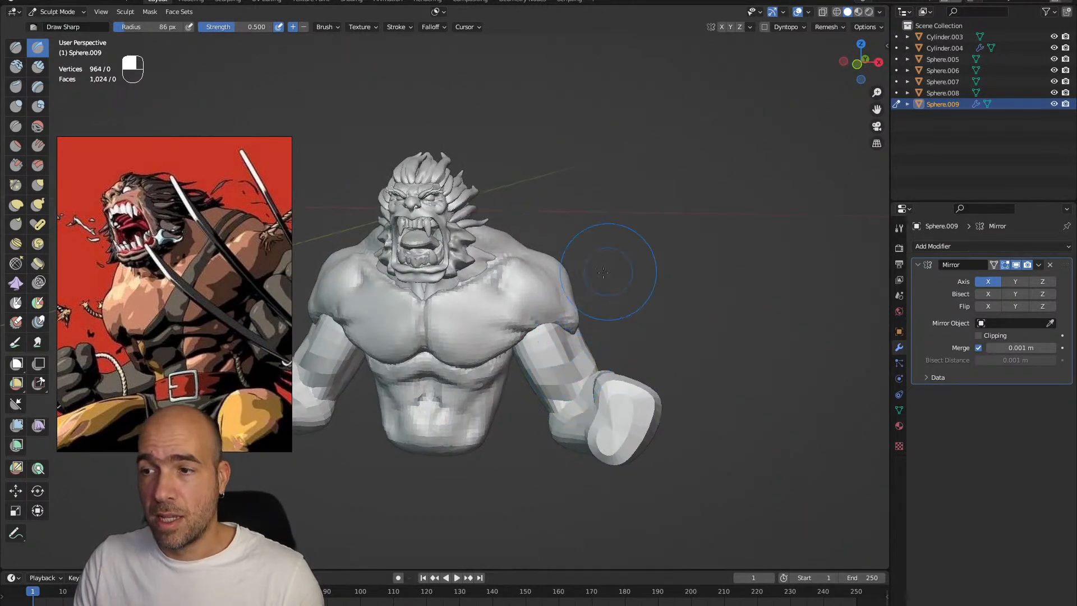
{"action": "mouse_move", "coordinate": [580, 338]}
{"action": "left_mouse_down", "text": "alt"}
{"action": "mouse_move", "coordinate": [584, 413]}
{"action": "mouse_move", "coordinate": [508, 367]}
{"action": "mouse_move", "coordinate": [493, 445]}
{"action": "mouse_move", "coordinate": [630, 312]}
{"action": "left_mouse_up", "text": "alt"}
{"action": "key", "text": "6"}
{"action": "key", "text": "1"}
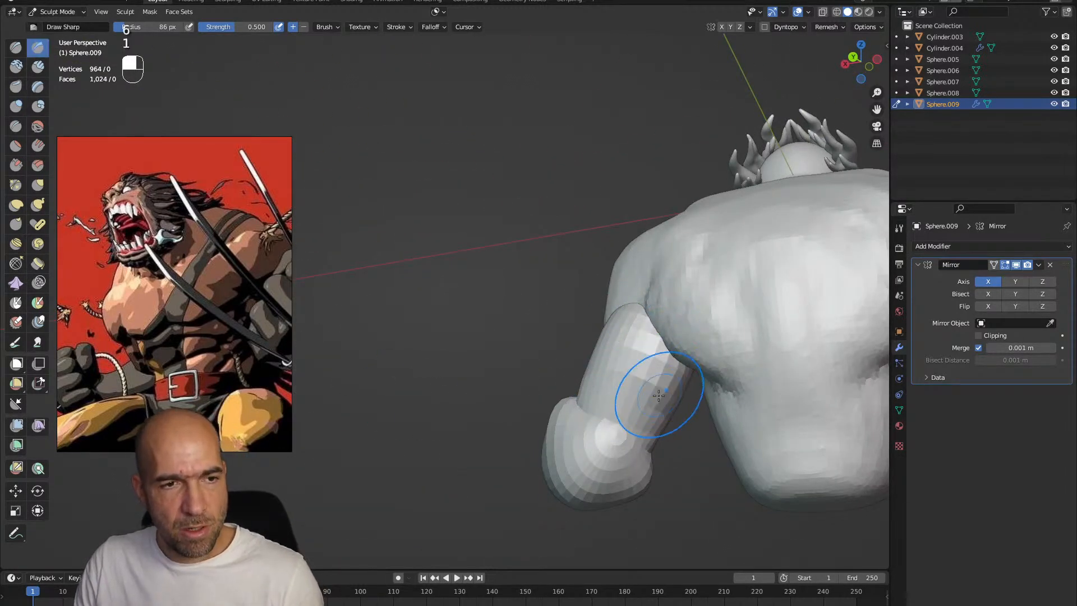
{"action": "mouse_move", "coordinate": [596, 454]}
{"action": "left_mouse_down", "text": "alt"}
{"action": "mouse_move", "coordinate": [642, 429]}
{"action": "mouse_move", "coordinate": [599, 440]}
{"action": "mouse_move", "coordinate": [589, 397]}
{"action": "mouse_move", "coordinate": [559, 423]}
{"action": "mouse_move", "coordinate": [501, 426]}
{"action": "mouse_move", "coordinate": [437, 468]}
{"action": "mouse_move", "coordinate": [421, 442]}
{"action": "mouse_move", "coordinate": [595, 390]}
{"action": "mouse_move", "coordinate": [629, 452]}
{"action": "mouse_move", "coordinate": [477, 393]}
{"action": "mouse_move", "coordinate": [519, 339]}
{"action": "mouse_move", "coordinate": [561, 361]}
{"action": "mouse_move", "coordinate": [594, 437]}
{"action": "mouse_move", "coordinate": [456, 432]}
{"action": "mouse_move", "coordinate": [533, 438]}
{"action": "mouse_move", "coordinate": [530, 387]}
{"action": "left_mouse_up", "text": "alt"}
Reshape the upper arm, forearm and fist volumes with the Grab brush at 105 px
{"action": "key", "text": "g"}
{"action": "left_click_drag", "start_coordinate": [531, 386], "coordinate": [513, 411], "text": "alt"}
{"action": "key", "text": "g"}
{"action": "mouse_move", "coordinate": [586, 356]}
{"action": "left_mouse_down", "text": "alt"}
{"action": "mouse_move", "coordinate": [558, 344]}
{"action": "mouse_move", "coordinate": [580, 324]}
{"action": "left_mouse_up", "text": "alt"}
{"action": "left_click_drag", "start_coordinate": [508, 379], "coordinate": [516, 384], "text": "alt"}
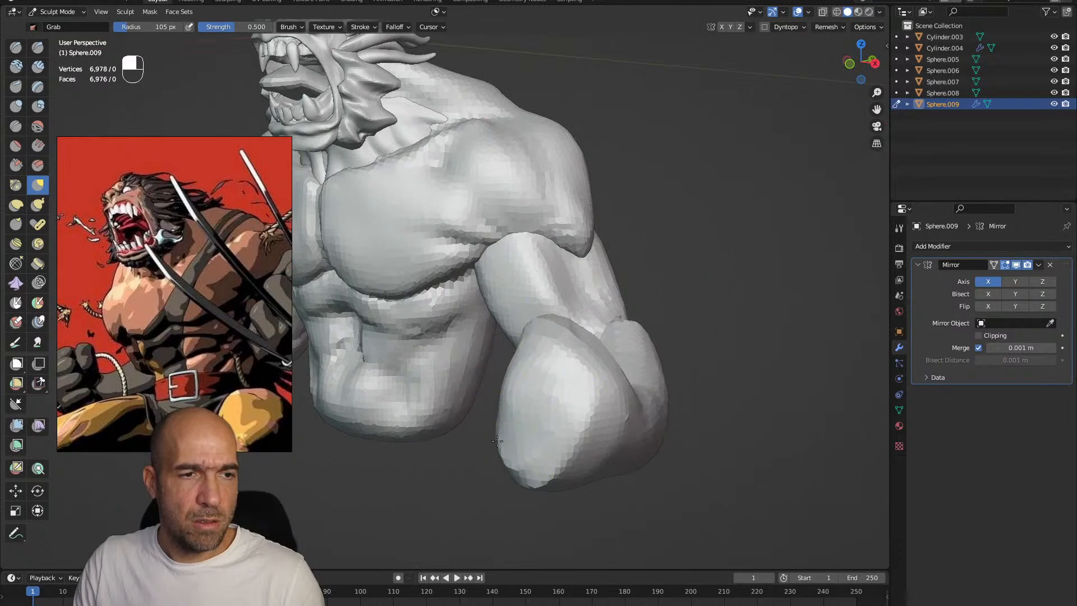
Carve the first finger and thumb creases of the fist with Draw Sharp, then reshape the fist with Grab
{"action": "key", "text": "1"}
{"action": "mouse_move", "coordinate": [572, 349]}
{"action": "left_mouse_down", "text": "alt"}
{"action": "mouse_move", "coordinate": [544, 385]}
{"action": "mouse_move", "coordinate": [584, 368]}
{"action": "mouse_move", "coordinate": [577, 356]}
{"action": "mouse_move", "coordinate": [540, 360]}
{"action": "mouse_move", "coordinate": [596, 393]}
{"action": "left_mouse_up", "text": "alt"}
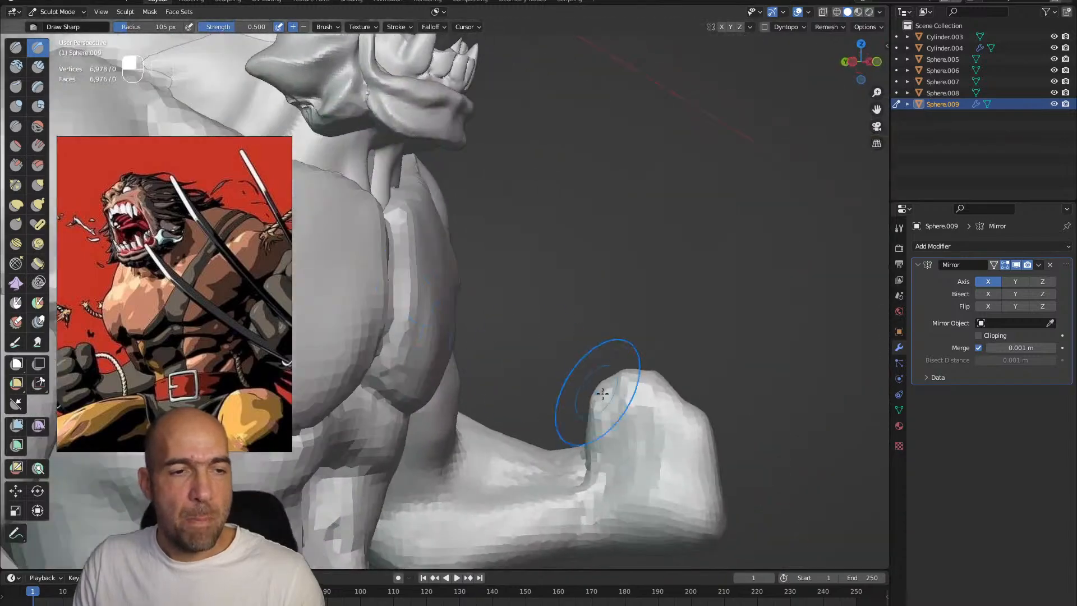
{"action": "mouse_move", "coordinate": [663, 468]}
{"action": "left_mouse_down", "text": "alt"}
{"action": "mouse_move", "coordinate": [612, 426]}
{"action": "mouse_move", "coordinate": [599, 390]}
{"action": "mouse_move", "coordinate": [576, 413]}
{"action": "left_mouse_up", "text": "alt"}
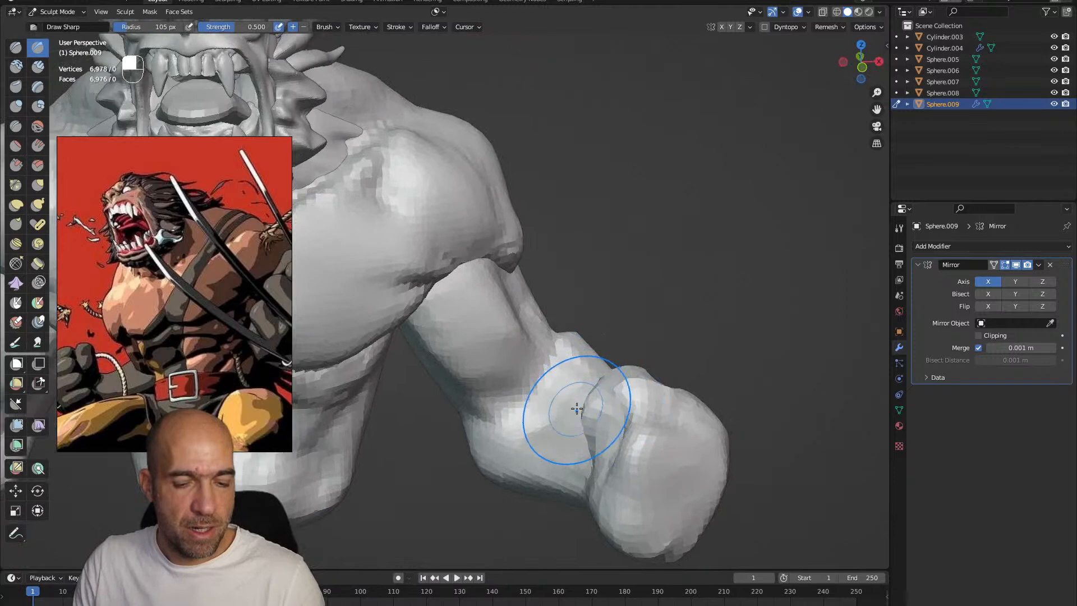
{"action": "key", "text": "g"}
{"action": "middle_click_drag", "start_coordinate": [685, 436], "coordinate": [621, 392]}
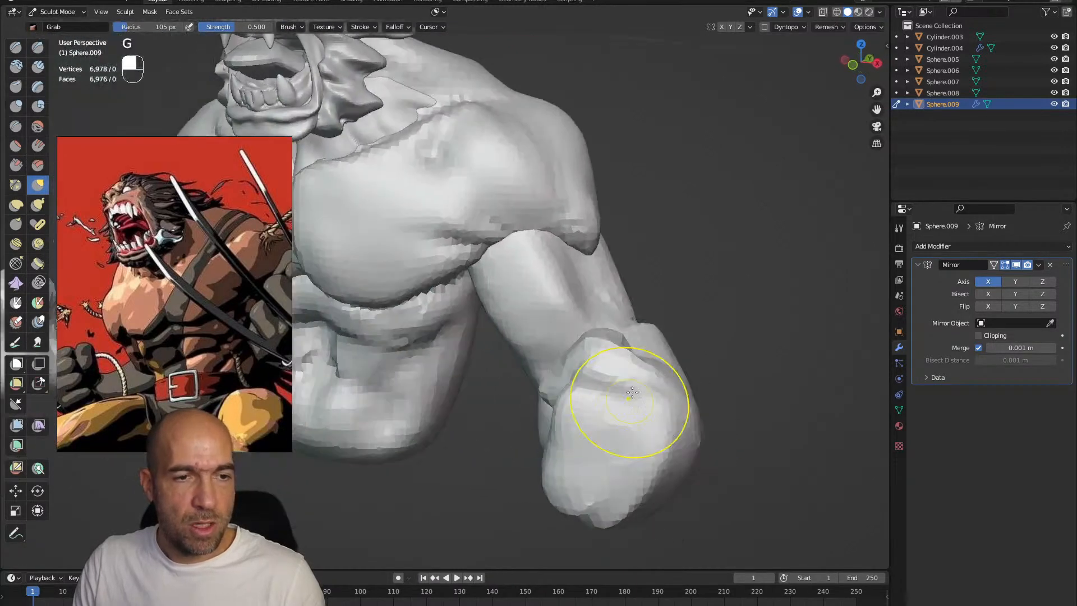
Build up the front of the fist with Clay Strips and carve the knuckle divisions with Draw Sharp
{"action": "key", "text": "2"}
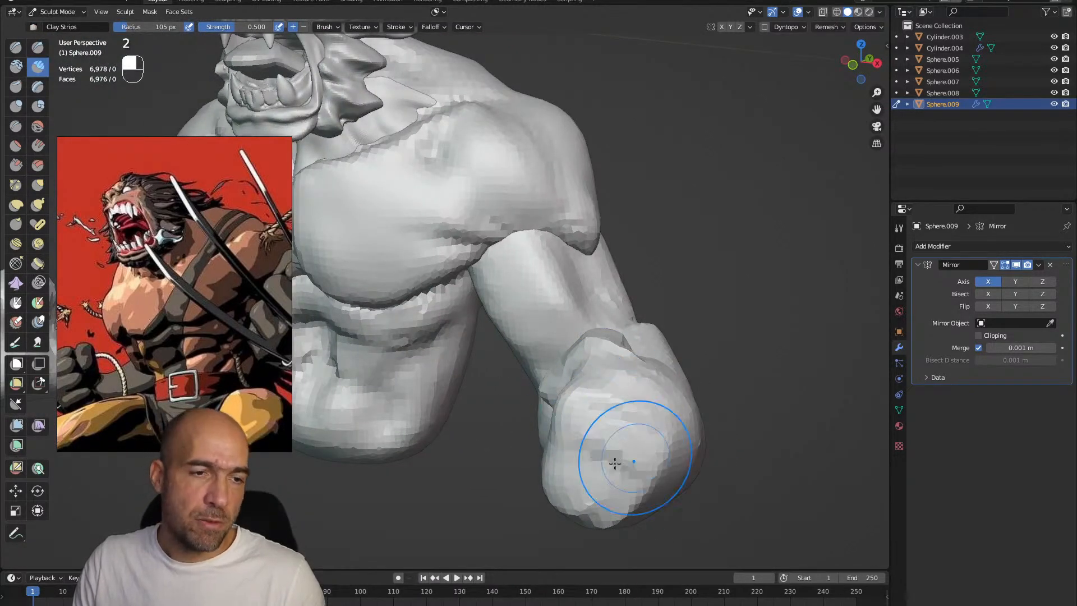
{"action": "middle_click_drag", "start_coordinate": [605, 492], "coordinate": [657, 434]}
{"action": "key", "text": "1"}
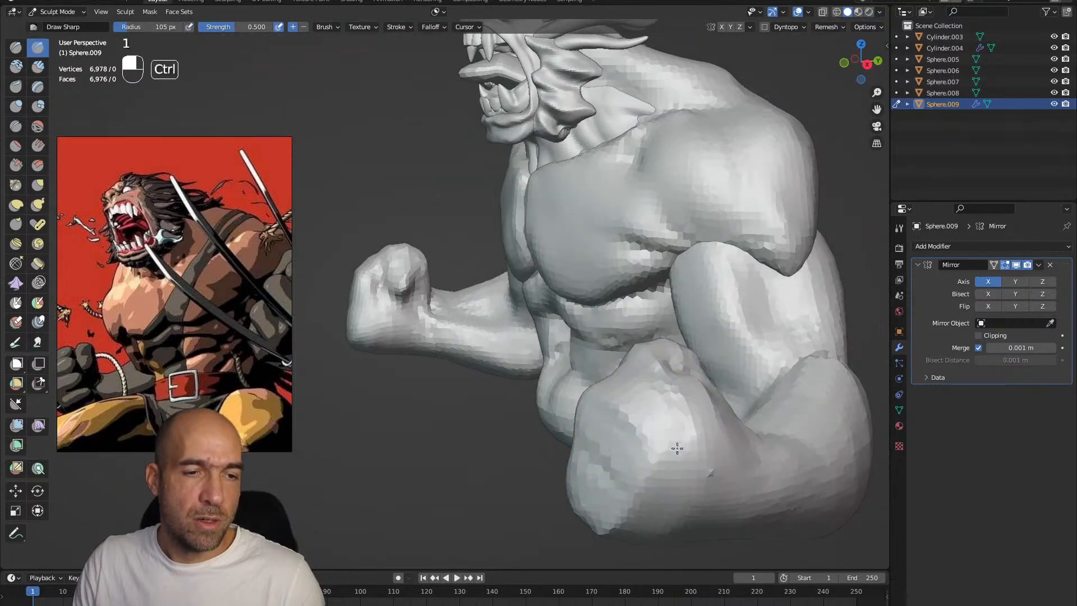
{"action": "mouse_move", "coordinate": [629, 477]}
{"action": "left_mouse_down", "text": "alt"}
{"action": "mouse_move", "coordinate": [636, 437]}
{"action": "mouse_move", "coordinate": [618, 443]}
{"action": "mouse_move", "coordinate": [632, 428]}
{"action": "mouse_move", "coordinate": [603, 428]}
{"action": "mouse_move", "coordinate": [677, 417]}
{"action": "mouse_move", "coordinate": [605, 381]}
{"action": "mouse_move", "coordinate": [672, 382]}
{"action": "left_mouse_up", "text": "alt"}
{"action": "key", "text": "3"}
{"action": "key", "text": "1"}
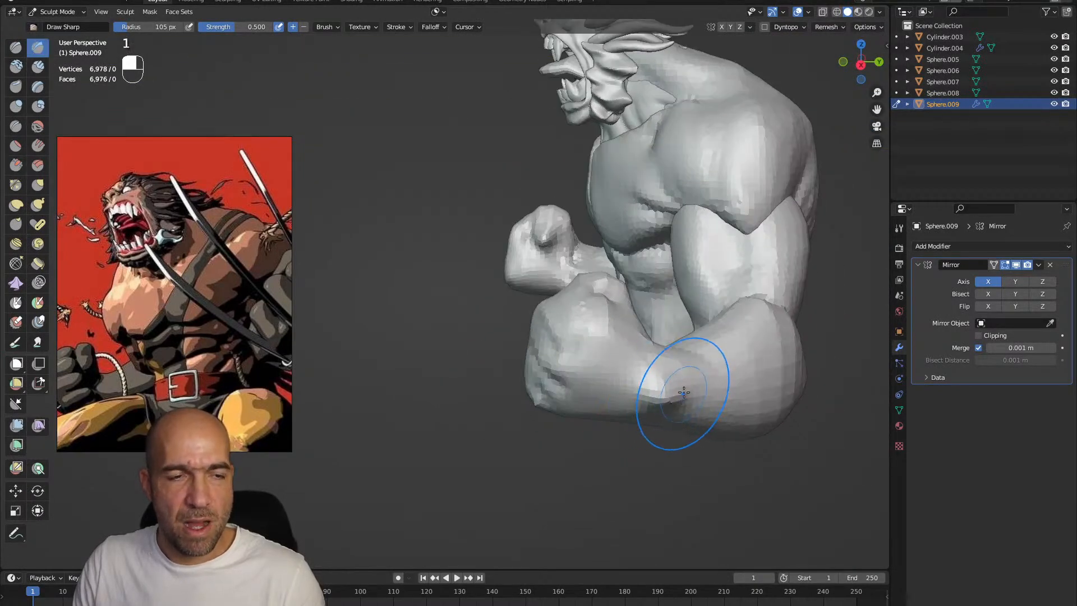
Build up the forearm muscles towards the elbow with the Clay Strips brush at 67 px
{"action": "key", "text": "2"}
{"action": "key", "text": "bracketleft"}
{"action": "key", "text": "bracketleft"}
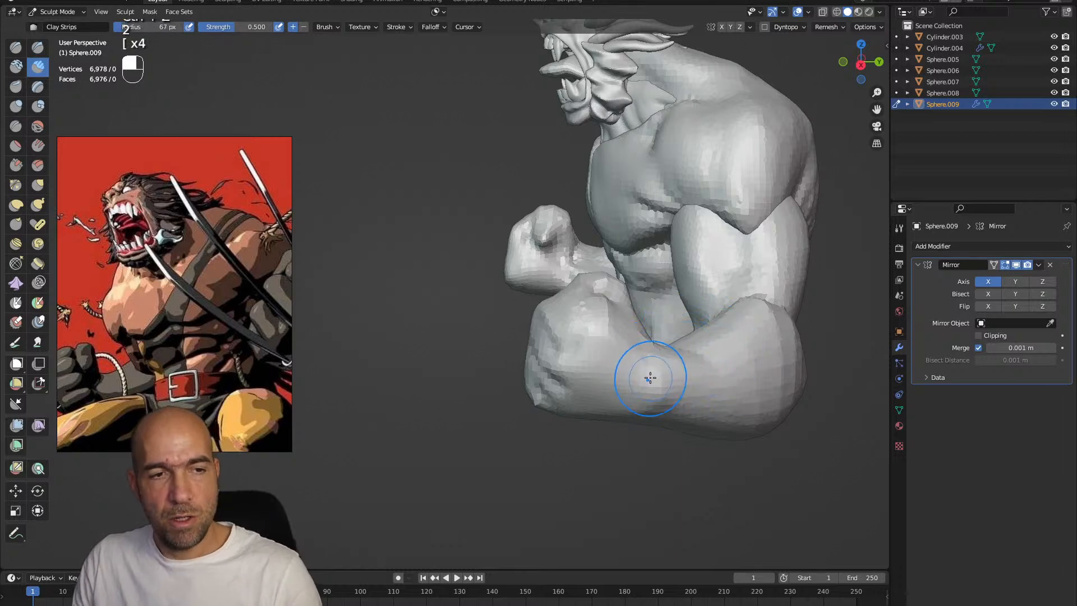
{"action": "left_click_drag", "start_coordinate": [717, 425], "coordinate": [663, 382], "text": "alt"}
{"action": "left_click_drag", "start_coordinate": [754, 413], "coordinate": [749, 331], "text": "alt"}
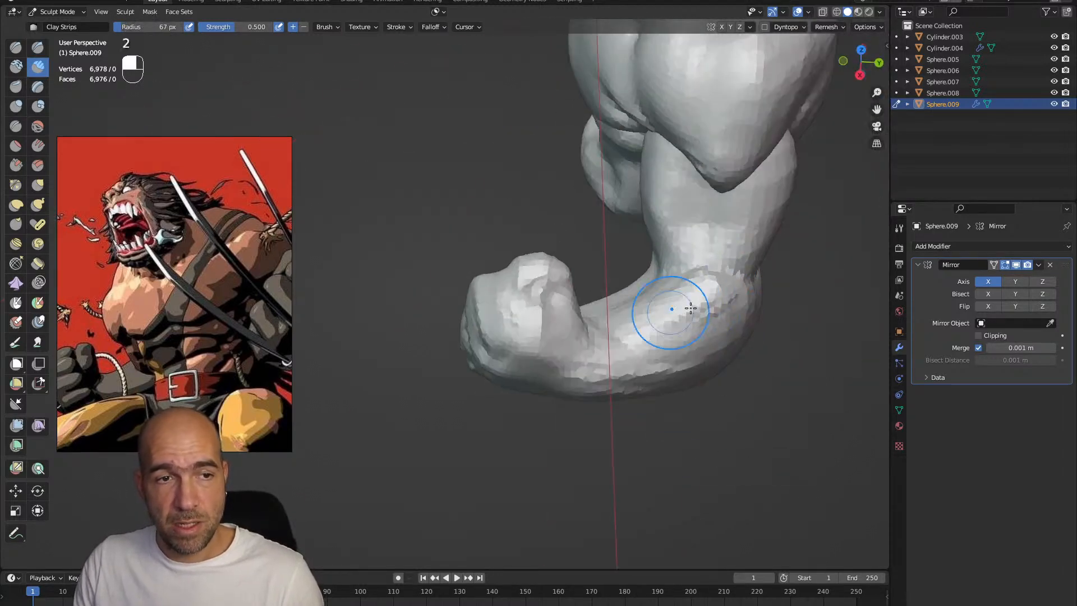
{"action": "mouse_move", "coordinate": [692, 314]}
{"action": "left_mouse_down", "text": "alt+shift"}
{"action": "mouse_move", "coordinate": [645, 305]}
{"action": "mouse_move", "coordinate": [598, 324]}
{"action": "left_mouse_up", "text": "alt+shift"}
Define the elbow and the forearm muscle edges with the Draw Sharp brush at 67 px, smoothing the surface
{"action": "key", "text": "1"}
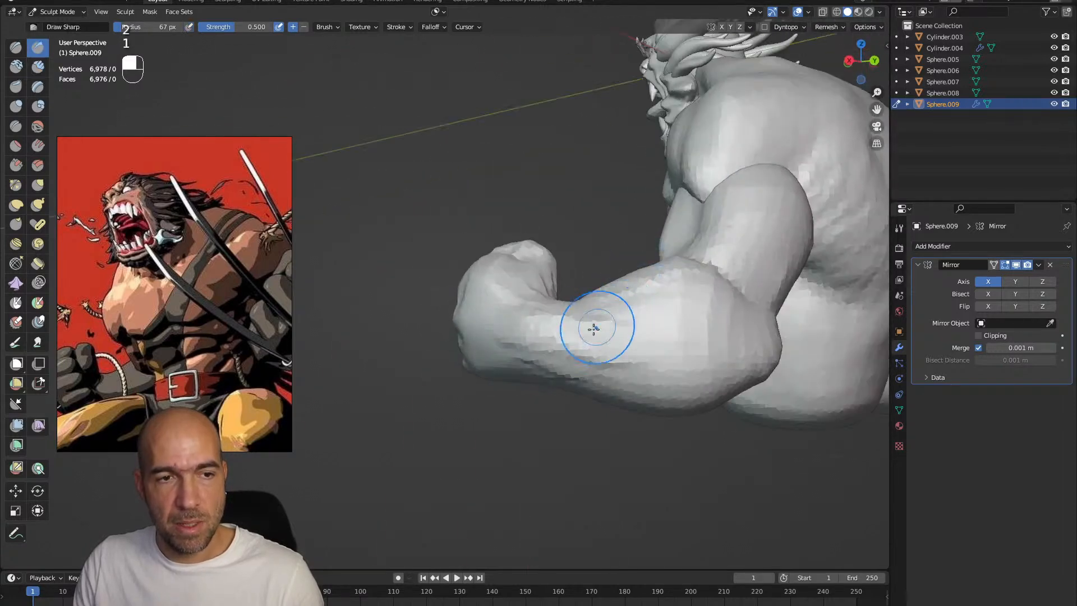
{"action": "left_click_drag", "start_coordinate": [669, 348], "coordinate": [749, 280]}
{"action": "mouse_move", "coordinate": [748, 281]}
{"action": "left_mouse_down", "text": "shift"}
{"action": "mouse_move", "coordinate": [699, 274]}
{"action": "mouse_move", "coordinate": [733, 297]}
{"action": "left_mouse_up", "text": "shift"}
{"action": "left_click_drag", "start_coordinate": [733, 298], "coordinate": [687, 297], "text": "alt"}
{"action": "left_click_drag", "start_coordinate": [687, 298], "coordinate": [695, 327], "text": "alt+shift"}
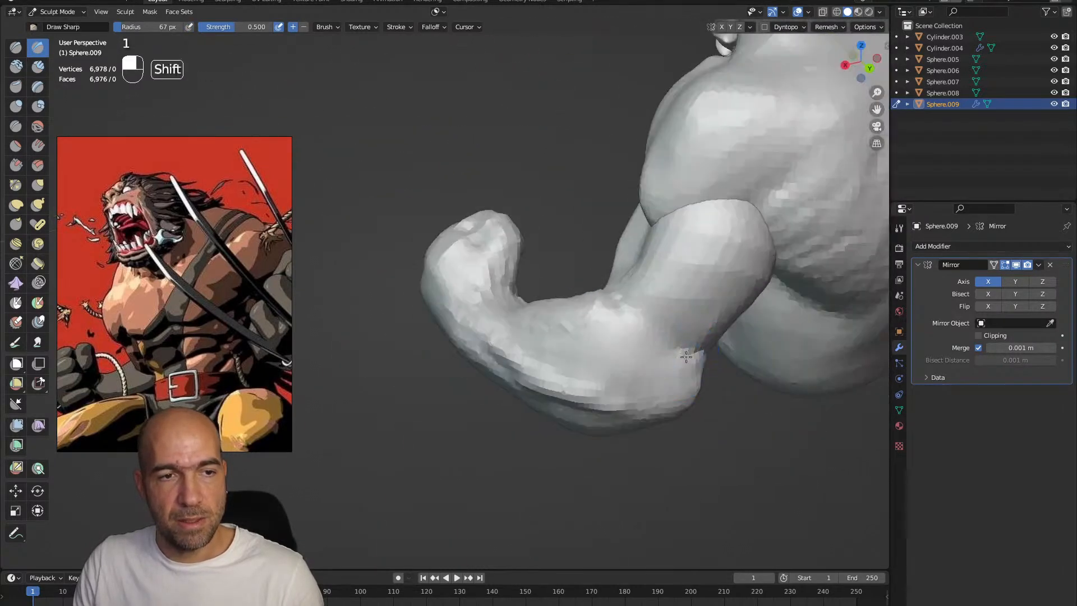
{"action": "left_click_drag", "start_coordinate": [730, 370], "coordinate": [688, 331], "text": "ctrl+alt"}
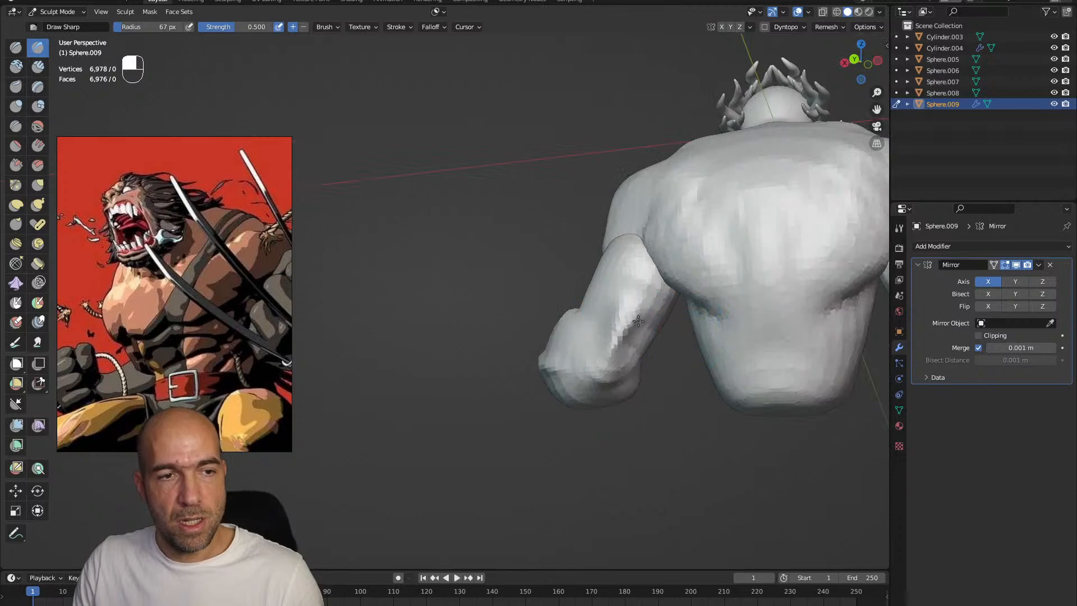
Carve muscle separations on the back of the upper arm and the underside of the forearm with Draw Sharp
{"action": "left_click_drag", "start_coordinate": [602, 354], "coordinate": [628, 342], "text": "alt"}
{"action": "left_click_drag", "start_coordinate": [628, 342], "coordinate": [658, 387], "text": "ctrl+alt"}
{"action": "mouse_move", "coordinate": [659, 405]}
{"action": "left_mouse_down", "text": "shift"}
{"action": "mouse_move", "coordinate": [676, 400]}
{"action": "mouse_move", "coordinate": [668, 390]}
{"action": "mouse_move", "coordinate": [632, 415]}
{"action": "mouse_move", "coordinate": [678, 380]}
{"action": "left_mouse_up", "text": "shift"}
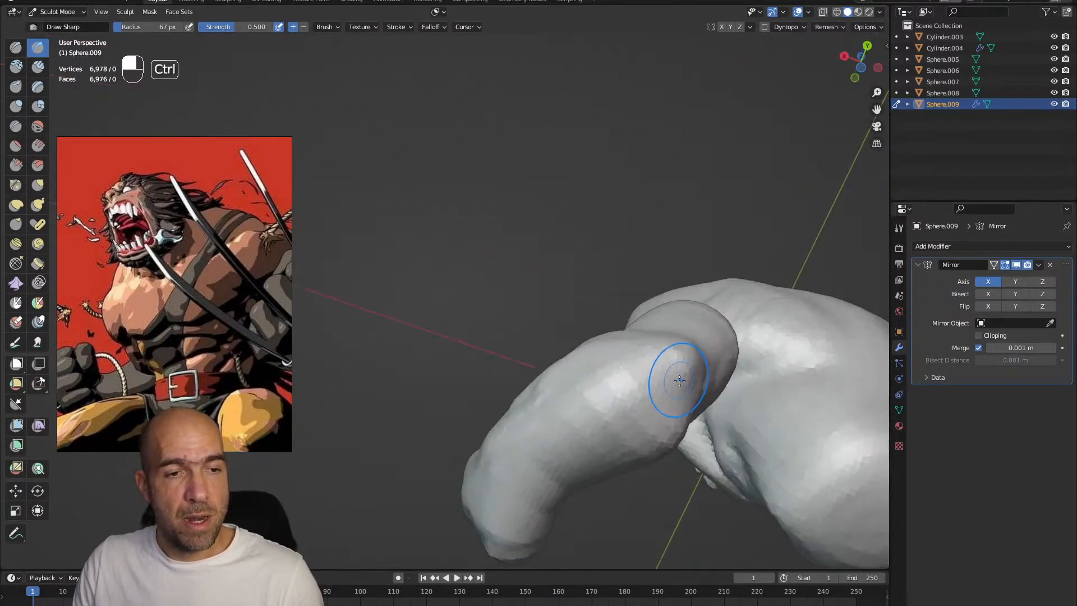
{"action": "mouse_move", "coordinate": [612, 445]}
{"action": "left_mouse_down", "text": "ctrl"}
{"action": "mouse_move", "coordinate": [550, 508]}
{"action": "mouse_move", "coordinate": [510, 479]}
{"action": "mouse_move", "coordinate": [547, 455]}
{"action": "left_mouse_up", "text": "ctrl"}
{"action": "left_click_drag", "start_coordinate": [547, 455], "coordinate": [543, 460], "text": "shift"}
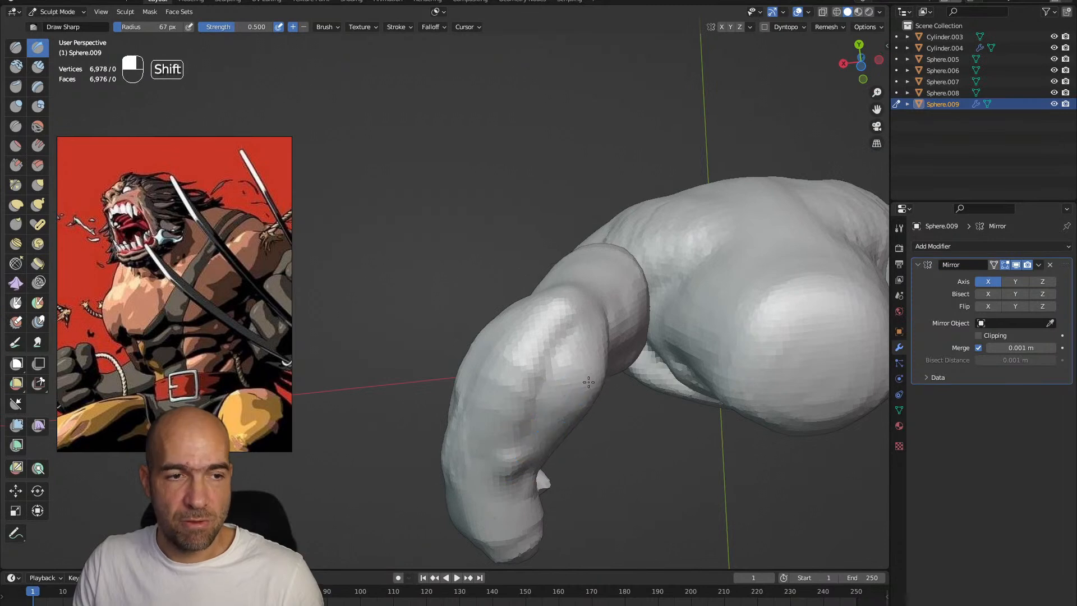
Smooth the elbow area and reshape the bent arm with the Grab brush enlarged to 124 px
{"action": "left_click_drag", "start_coordinate": [623, 349], "coordinate": [617, 381], "text": "alt"}
{"action": "key", "text": "alt+Tab"}
{"action": "mouse_move", "coordinate": [612, 448]}
{"action": "left_mouse_down", "text": "alt"}
{"action": "mouse_move", "coordinate": [661, 456]}
{"action": "mouse_move", "coordinate": [698, 412]}
{"action": "left_mouse_up", "text": "alt"}
{"action": "key", "text": "g"}
{"action": "key", "text": "bracketright"}
{"action": "key", "text": "bracketright"}
{"action": "key", "text": "bracketright"}
{"action": "key", "text": "bracketright"}
{"action": "key", "text": "bracketright"}
{"action": "key", "text": "bracketright"}
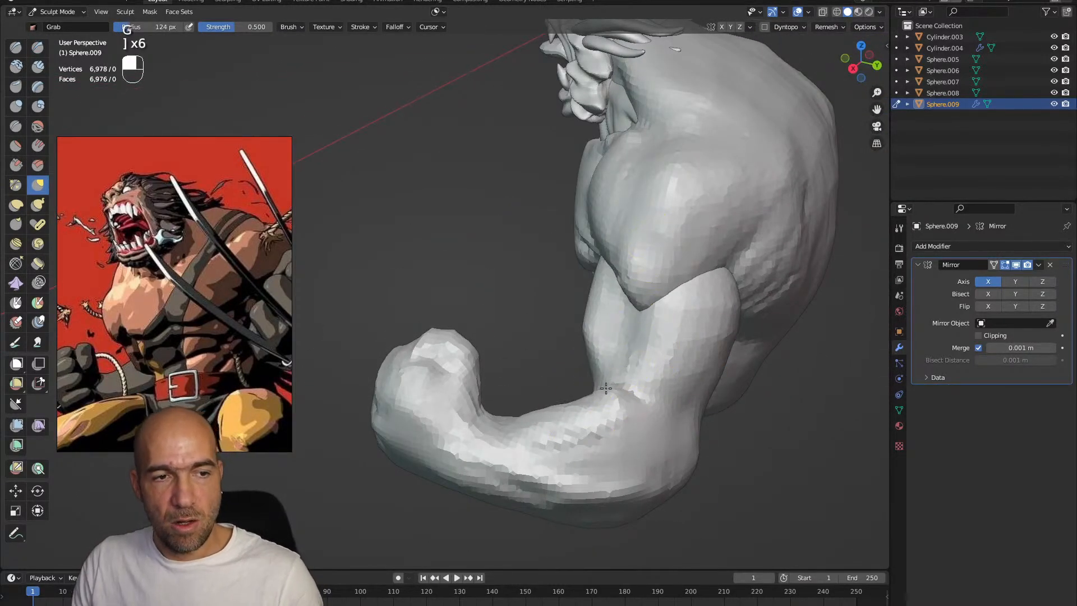
{"action": "mouse_move", "coordinate": [620, 389]}
{"action": "left_mouse_down", "text": "alt"}
{"action": "mouse_move", "coordinate": [764, 325]}
{"action": "mouse_move", "coordinate": [756, 287]}
{"action": "mouse_move", "coordinate": [716, 368]}
{"action": "mouse_move", "coordinate": [722, 337]}
{"action": "mouse_move", "coordinate": [699, 335]}
{"action": "mouse_move", "coordinate": [768, 383]}
{"action": "mouse_move", "coordinate": [737, 433]}
{"action": "mouse_move", "coordinate": [740, 459]}
{"action": "mouse_move", "coordinate": [703, 455]}
{"action": "left_mouse_up", "text": "alt"}
Sculpt the triceps and elbow on the back of the arm with Draw Sharp and Clay Strips at 124 px
{"action": "key", "text": "1"}
{"action": "left_click_drag", "start_coordinate": [722, 495], "coordinate": [759, 374], "text": "alt"}
{"action": "key", "text": "2"}
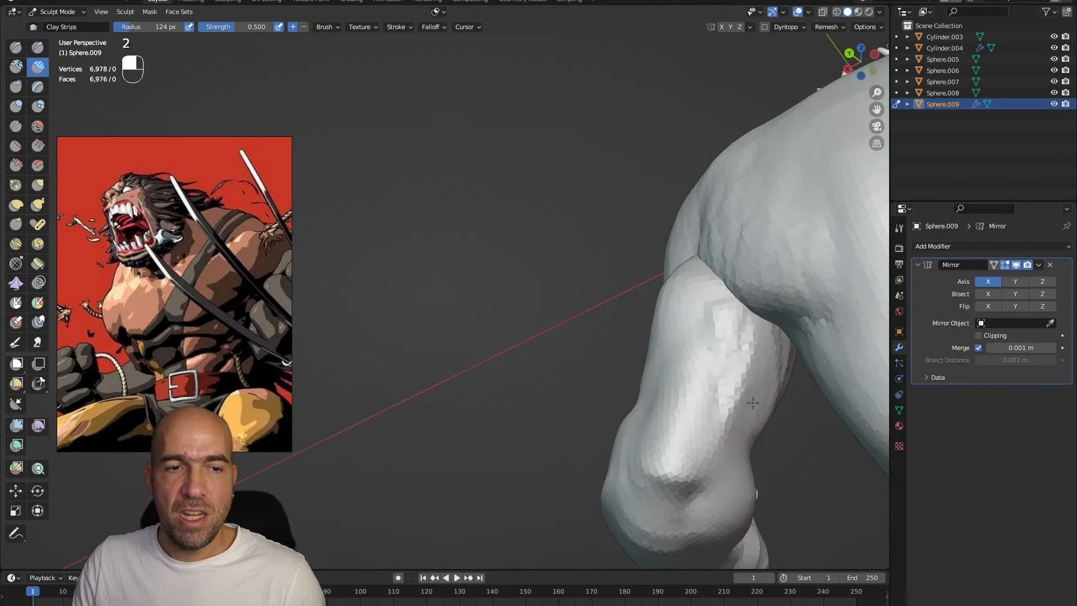
{"action": "left_click_drag", "start_coordinate": [727, 410], "coordinate": [726, 397], "text": "shift"}
{"action": "mouse_move", "coordinate": [723, 417]}
{"action": "left_mouse_down", "text": "alt"}
{"action": "mouse_move", "coordinate": [705, 397]}
{"action": "mouse_move", "coordinate": [720, 449]}
{"action": "mouse_move", "coordinate": [756, 392]}
{"action": "mouse_move", "coordinate": [710, 476]}
{"action": "mouse_move", "coordinate": [711, 438]}
{"action": "mouse_move", "coordinate": [629, 480]}
{"action": "mouse_move", "coordinate": [638, 467]}
{"action": "left_mouse_up", "text": "alt"}
Reshape the forearm's underside, wrist and fist with the Grab brush at 124 px
{"action": "key", "text": "1"}
{"action": "key", "text": "2"}
{"action": "key", "text": "1"}
{"action": "key", "text": "g"}
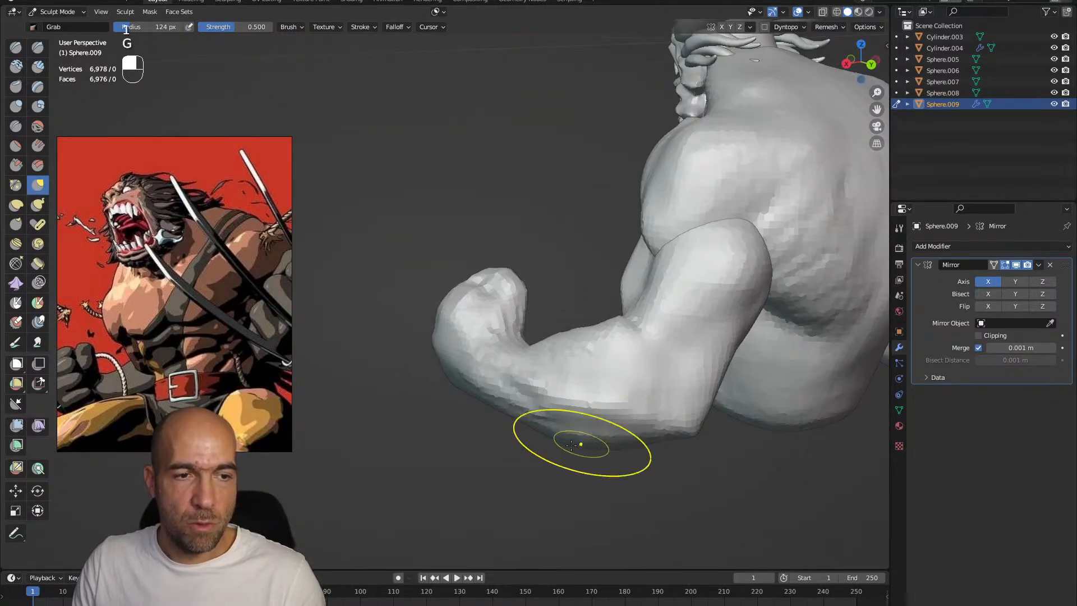
{"action": "left_click_drag", "start_coordinate": [582, 442], "coordinate": [545, 385], "text": "alt"}
{"action": "mouse_move", "coordinate": [538, 332]}
{"action": "left_mouse_down"}
{"action": "mouse_move", "coordinate": [531, 359]}
{"action": "mouse_move", "coordinate": [589, 364]}
{"action": "left_mouse_up"}
{"action": "mouse_move", "coordinate": [589, 364]}
{"action": "left_mouse_down", "text": "alt"}
{"action": "mouse_move", "coordinate": [538, 362]}
{"action": "mouse_move", "coordinate": [639, 367]}
{"action": "mouse_move", "coordinate": [579, 474]}
{"action": "mouse_move", "coordinate": [486, 446]}
{"action": "left_mouse_up", "text": "alt"}
{"action": "left_click_drag", "start_coordinate": [494, 459], "coordinate": [577, 426], "text": "alt"}
{"action": "left_click_drag", "start_coordinate": [507, 440], "coordinate": [492, 438]}
{"action": "mouse_move", "coordinate": [494, 453]}
{"action": "left_mouse_down", "text": "alt"}
{"action": "mouse_move", "coordinate": [523, 450]}
{"action": "mouse_move", "coordinate": [555, 411]}
{"action": "left_mouse_up", "text": "alt"}
Sharpen the finger planes and knuckles on the front of the fist with the Draw Sharp brush
{"action": "key", "text": "1"}
{"action": "left_click_drag", "start_coordinate": [667, 460], "coordinate": [743, 413]}
{"action": "mouse_move", "coordinate": [723, 401]}
{"action": "left_mouse_down", "text": "alt"}
{"action": "mouse_move", "coordinate": [634, 370]}
{"action": "mouse_move", "coordinate": [610, 408]}
{"action": "left_mouse_up", "text": "alt"}
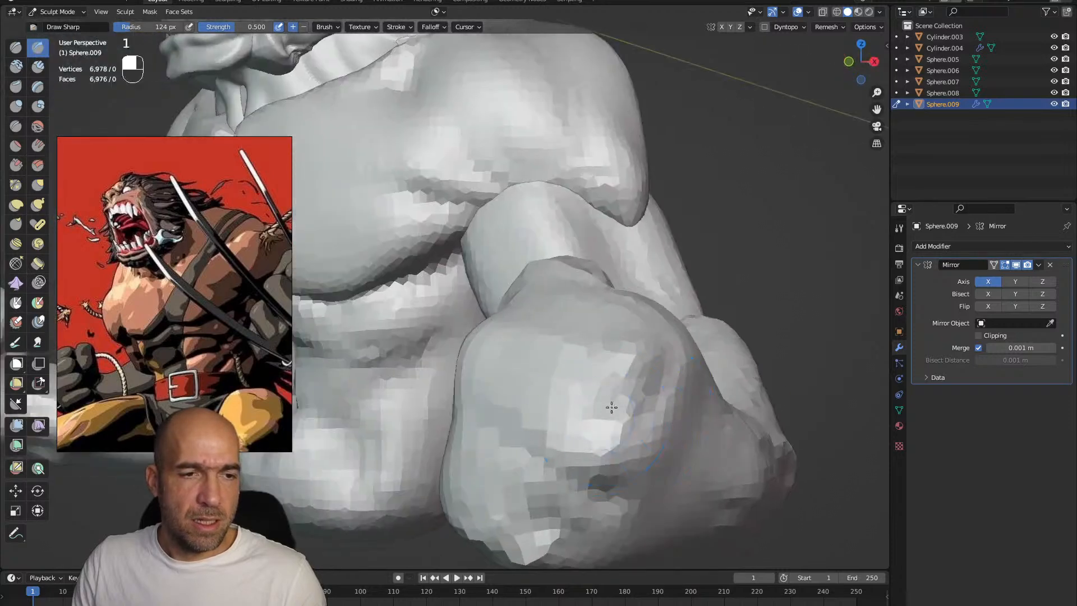
{"action": "mouse_move", "coordinate": [588, 488]}
{"action": "left_mouse_down", "text": "alt"}
{"action": "mouse_move", "coordinate": [603, 453]}
{"action": "mouse_move", "coordinate": [633, 435]}
{"action": "left_mouse_up", "text": "alt"}
{"action": "left_click_drag", "start_coordinate": [656, 396], "coordinate": [685, 306], "text": "ctrl"}
{"action": "mouse_move", "coordinate": [723, 331]}
{"action": "left_mouse_down", "text": "alt"}
{"action": "mouse_move", "coordinate": [673, 331]}
{"action": "mouse_move", "coordinate": [727, 326]}
{"action": "mouse_move", "coordinate": [697, 395]}
{"action": "left_mouse_up", "text": "alt"}
{"action": "mouse_move", "coordinate": [662, 453]}
{"action": "left_mouse_down", "text": "alt"}
{"action": "mouse_move", "coordinate": [704, 408]}
{"action": "mouse_move", "coordinate": [698, 449]}
{"action": "left_mouse_up", "text": "alt"}
{"action": "left_click_drag", "start_coordinate": [645, 392], "coordinate": [704, 377], "text": "alt"}
Adjust the proportions of the fist and curled fingers with the Grab brush
{"action": "key", "text": "g"}
{"action": "mouse_move", "coordinate": [555, 254]}
{"action": "left_mouse_down"}
{"action": "mouse_move", "coordinate": [533, 241]}
{"action": "mouse_move", "coordinate": [552, 235]}
{"action": "mouse_move", "coordinate": [529, 306]}
{"action": "left_mouse_up"}
{"action": "mouse_move", "coordinate": [530, 305]}
{"action": "left_mouse_down", "text": "alt"}
{"action": "mouse_move", "coordinate": [505, 334]}
{"action": "mouse_move", "coordinate": [478, 330]}
{"action": "left_mouse_up", "text": "alt"}
{"action": "left_click_drag", "start_coordinate": [465, 318], "coordinate": [472, 311]}
{"action": "left_click_drag", "start_coordinate": [469, 313], "coordinate": [483, 300]}
{"action": "left_click_drag", "start_coordinate": [524, 269], "coordinate": [530, 236], "text": "ctrl+alt"}
{"action": "mouse_move", "coordinate": [541, 280]}
{"action": "left_mouse_down", "text": "alt"}
{"action": "mouse_move", "coordinate": [452, 314]}
{"action": "mouse_move", "coordinate": [567, 271]}
{"action": "mouse_move", "coordinate": [630, 272]}
{"action": "mouse_move", "coordinate": [589, 308]}
{"action": "mouse_move", "coordinate": [512, 342]}
{"action": "mouse_move", "coordinate": [513, 385]}
{"action": "left_mouse_up", "text": "alt"}
{"action": "left_click_drag", "start_coordinate": [561, 350], "coordinate": [483, 343], "text": "alt"}
Carve the curled index finger, the thumb crease and the wrist transition with the Draw Sharp brush at 124 px
{"action": "key", "text": "1"}
{"action": "left_click_drag", "start_coordinate": [531, 422], "coordinate": [552, 408], "text": "ctrl"}
{"action": "mouse_move", "coordinate": [561, 406]}
{"action": "left_mouse_down", "text": "alt"}
{"action": "mouse_move", "coordinate": [496, 398]}
{"action": "mouse_move", "coordinate": [474, 423]}
{"action": "mouse_move", "coordinate": [489, 416]}
{"action": "left_mouse_up", "text": "alt"}
{"action": "mouse_move", "coordinate": [505, 443]}
{"action": "left_mouse_down", "text": "shift"}
{"action": "mouse_move", "coordinate": [532, 477]}
{"action": "mouse_move", "coordinate": [594, 464]}
{"action": "mouse_move", "coordinate": [577, 452]}
{"action": "mouse_move", "coordinate": [584, 397]}
{"action": "mouse_move", "coordinate": [606, 392]}
{"action": "mouse_move", "coordinate": [628, 351]}
{"action": "mouse_move", "coordinate": [596, 414]}
{"action": "left_mouse_up", "text": "shift"}
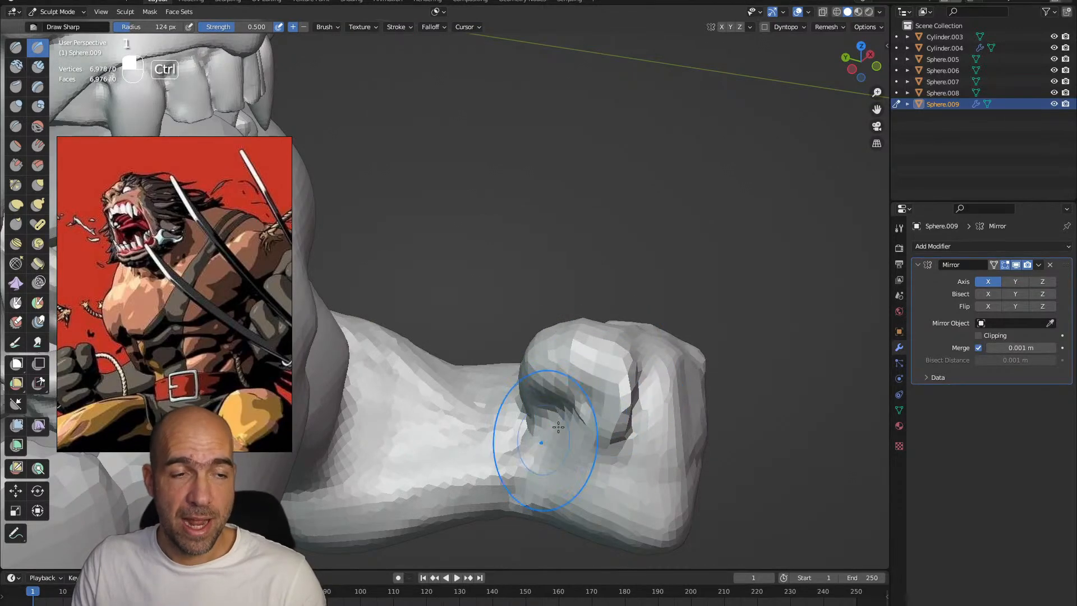
{"action": "left_click_drag", "start_coordinate": [535, 441], "coordinate": [550, 428], "text": "alt"}
{"action": "mouse_move", "coordinate": [559, 468]}
{"action": "left_mouse_down", "text": "alt"}
{"action": "mouse_move", "coordinate": [553, 461]}
{"action": "mouse_move", "coordinate": [588, 513]}
{"action": "mouse_move", "coordinate": [584, 461]}
{"action": "mouse_move", "coordinate": [566, 475]}
{"action": "mouse_move", "coordinate": [543, 463]}
{"action": "mouse_move", "coordinate": [553, 429]}
{"action": "mouse_move", "coordinate": [540, 418]}
{"action": "left_mouse_up", "text": "alt"}
{"action": "mouse_move", "coordinate": [492, 367]}
{"action": "left_mouse_down", "text": "ctrl"}
{"action": "mouse_move", "coordinate": [470, 416]}
{"action": "mouse_move", "coordinate": [430, 388]}
{"action": "mouse_move", "coordinate": [365, 378]}
{"action": "mouse_move", "coordinate": [396, 360]}
{"action": "mouse_move", "coordinate": [432, 402]}
{"action": "left_mouse_up", "text": "ctrl"}
{"action": "left_click_drag", "start_coordinate": [538, 477], "coordinate": [603, 462]}
{"action": "left_click_drag", "start_coordinate": [604, 384], "coordinate": [601, 422], "text": "alt"}
{"action": "mouse_move", "coordinate": [494, 509]}
{"action": "left_mouse_down"}
{"action": "mouse_move", "coordinate": [535, 496]}
{"action": "mouse_move", "coordinate": [541, 471]}
{"action": "mouse_move", "coordinate": [506, 468]}
{"action": "left_mouse_up"}
{"action": "mouse_move", "coordinate": [562, 432]}
{"action": "left_mouse_down", "text": "alt"}
{"action": "mouse_move", "coordinate": [588, 481]}
{"action": "mouse_move", "coordinate": [612, 445]}
{"action": "left_mouse_up", "text": "alt"}
Refine the wrist and the creases of the fist with the Draw Sharp brush reduced to 51 px
{"action": "key", "text": "bracketleft"}
{"action": "key", "text": "bracketleft"}
{"action": "key", "text": "bracketleft"}
{"action": "key", "text": "bracketleft"}
{"action": "key", "text": "bracketleft"}
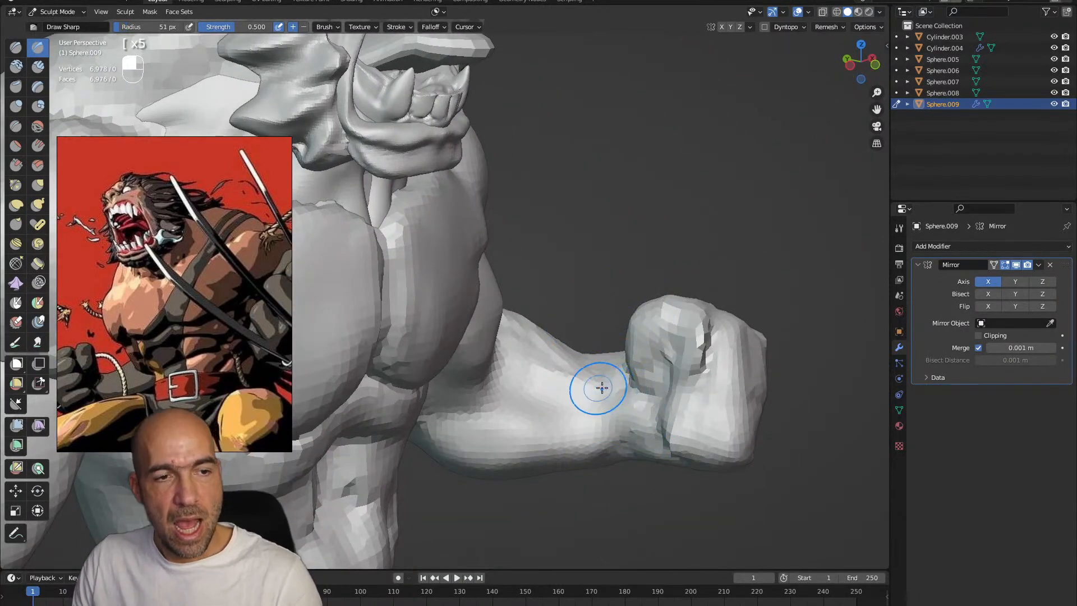
{"action": "mouse_move", "coordinate": [592, 398]}
{"action": "left_mouse_down", "text": "ctrl"}
{"action": "mouse_move", "coordinate": [638, 405]}
{"action": "mouse_move", "coordinate": [630, 413]}
{"action": "left_mouse_up", "text": "ctrl"}
{"action": "mouse_move", "coordinate": [693, 431]}
{"action": "left_mouse_down", "text": "ctrl"}
{"action": "mouse_move", "coordinate": [741, 439]}
{"action": "mouse_move", "coordinate": [690, 432]}
{"action": "mouse_move", "coordinate": [727, 408]}
{"action": "left_mouse_up", "text": "ctrl"}
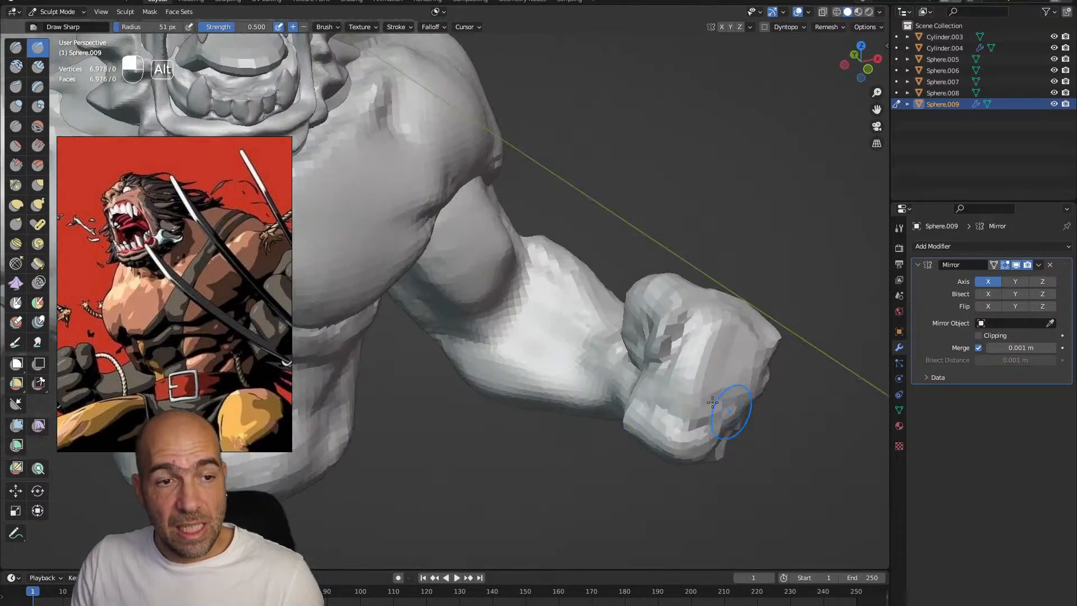
Adjust the shape of the fist with the Grab brush and sharpen its creases with the Draw Sharp brush
{"action": "mouse_move", "coordinate": [730, 359]}
{"action": "left_mouse_down", "text": "alt"}
{"action": "mouse_move", "coordinate": [715, 325]}
{"action": "mouse_move", "coordinate": [650, 350]}
{"action": "mouse_move", "coordinate": [647, 364]}
{"action": "mouse_move", "coordinate": [654, 313]}
{"action": "left_mouse_up", "text": "alt"}
{"action": "key", "text": "g"}
{"action": "left_click_drag", "start_coordinate": [630, 399], "coordinate": [541, 361], "text": "alt"}
{"action": "mouse_move", "coordinate": [682, 374]}
{"action": "left_mouse_down", "text": "ctrl+alt"}
{"action": "mouse_move", "coordinate": [703, 380]}
{"action": "mouse_move", "coordinate": [668, 396]}
{"action": "mouse_move", "coordinate": [678, 387]}
{"action": "mouse_move", "coordinate": [681, 423]}
{"action": "mouse_move", "coordinate": [688, 391]}
{"action": "left_mouse_up", "text": "ctrl+alt"}
{"action": "key", "text": "1"}
{"action": "mouse_move", "coordinate": [687, 391]}
{"action": "left_mouse_down", "text": "ctrl"}
{"action": "mouse_move", "coordinate": [688, 404]}
{"action": "mouse_move", "coordinate": [623, 399]}
{"action": "mouse_move", "coordinate": [547, 466]}
{"action": "left_mouse_up", "text": "ctrl"}
{"action": "mouse_move", "coordinate": [704, 357]}
{"action": "left_mouse_down", "text": "alt"}
{"action": "mouse_move", "coordinate": [745, 337]}
{"action": "mouse_move", "coordinate": [704, 410]}
{"action": "mouse_move", "coordinate": [684, 379]}
{"action": "left_mouse_up", "text": "alt"}
Reshape the fist's thumb, curled fingers and knuckles from several sides with the Grab brush enlarged to 92 px
{"action": "key", "text": "g"}
{"action": "key", "text": "bracketright"}
{"action": "key", "text": "bracketright"}
{"action": "key", "text": "bracketright"}
{"action": "middle_click_drag", "start_coordinate": [754, 358], "coordinate": [684, 378]}
{"action": "left_click_drag", "start_coordinate": [675, 398], "coordinate": [670, 381], "text": "alt"}
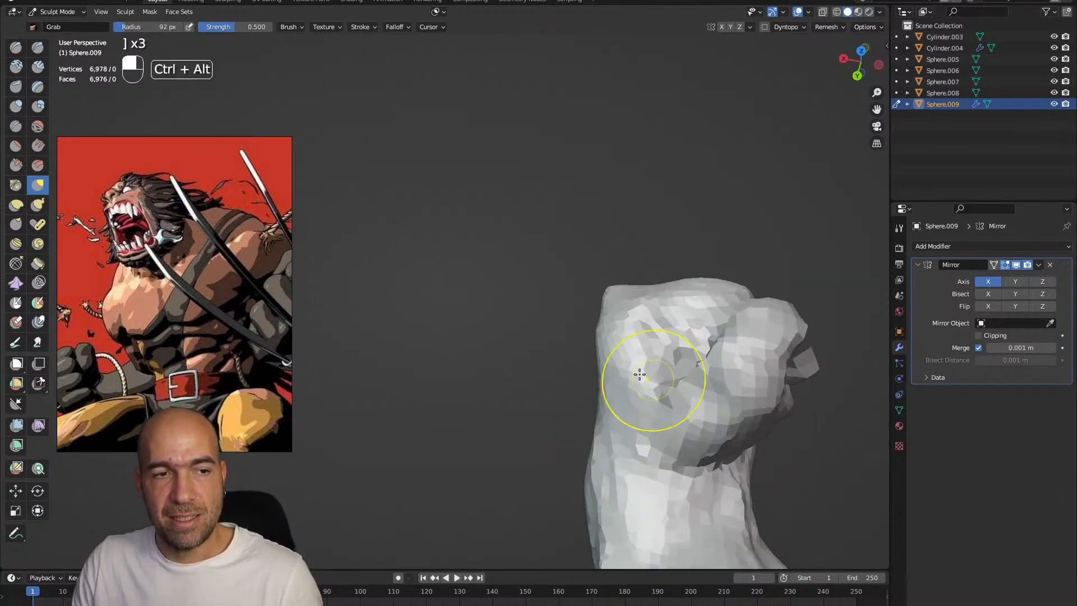
{"action": "left_click_drag", "start_coordinate": [602, 439], "coordinate": [610, 352], "text": "ctrl+alt"}
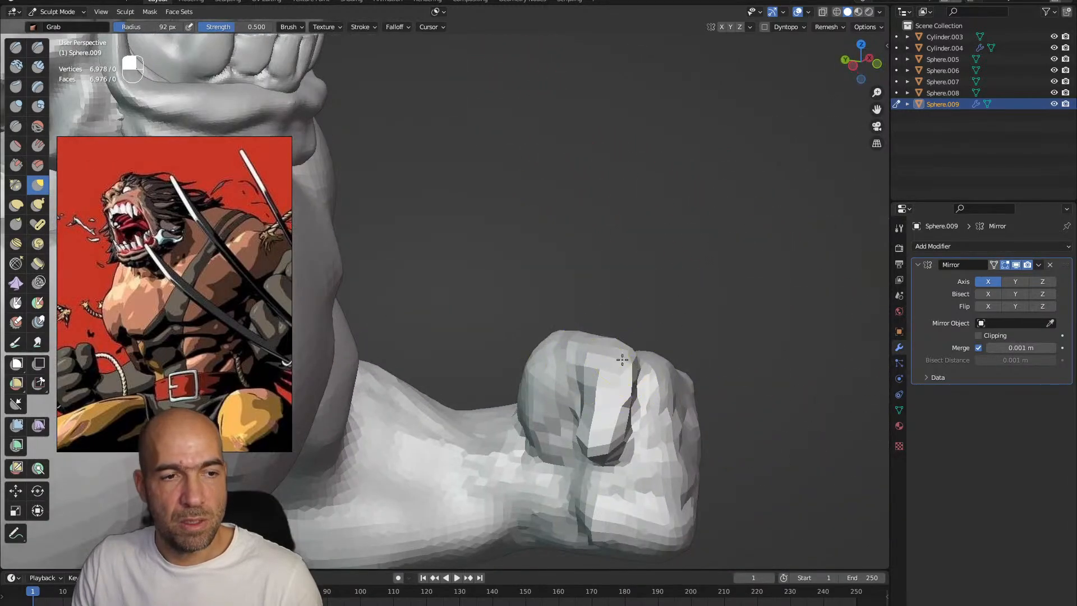
{"action": "left_click_drag", "start_coordinate": [629, 398], "coordinate": [644, 414], "text": "alt"}
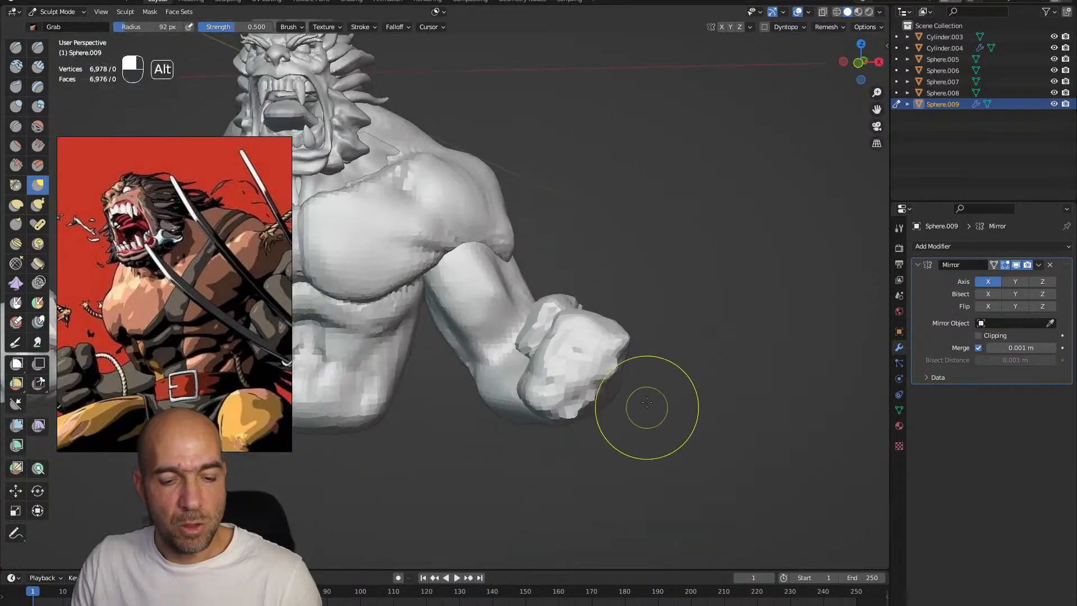
Reduce the arm's voxel size and remesh it at a higher resolution
{"action": "key", "text": "r"}
{"action": "left_click", "coordinate": [698, 407]}
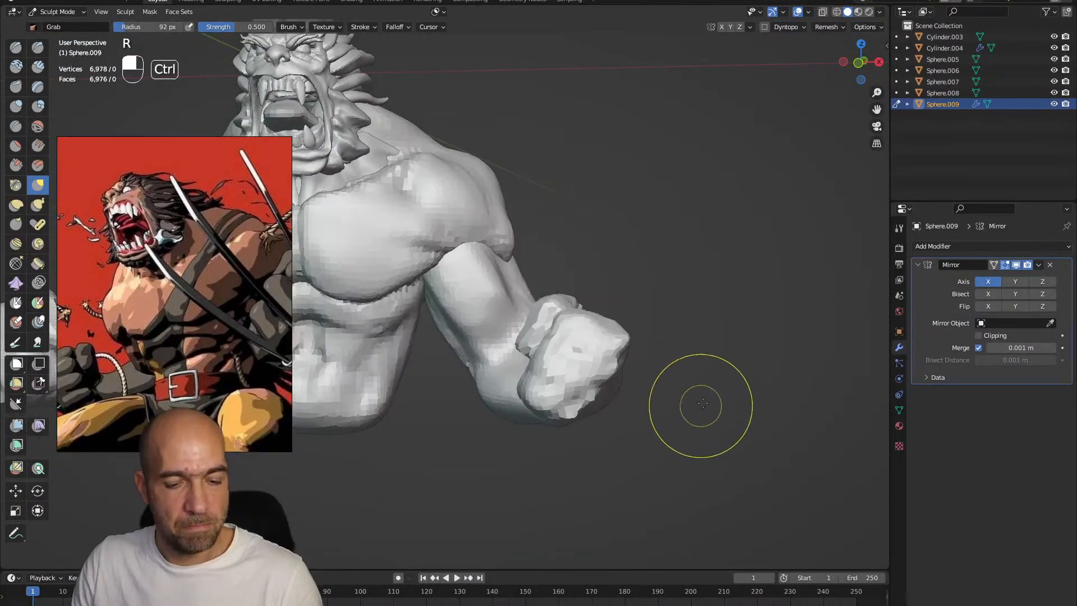
{"action": "key", "text": "ctrl+r"}
Flatten the planes of the fist and knuckles on the remeshed arm with the Scrape/Peaks brush
{"action": "left_click_drag", "start_coordinate": [680, 389], "coordinate": [619, 395], "text": "alt"}
{"action": "key", "text": "3"}
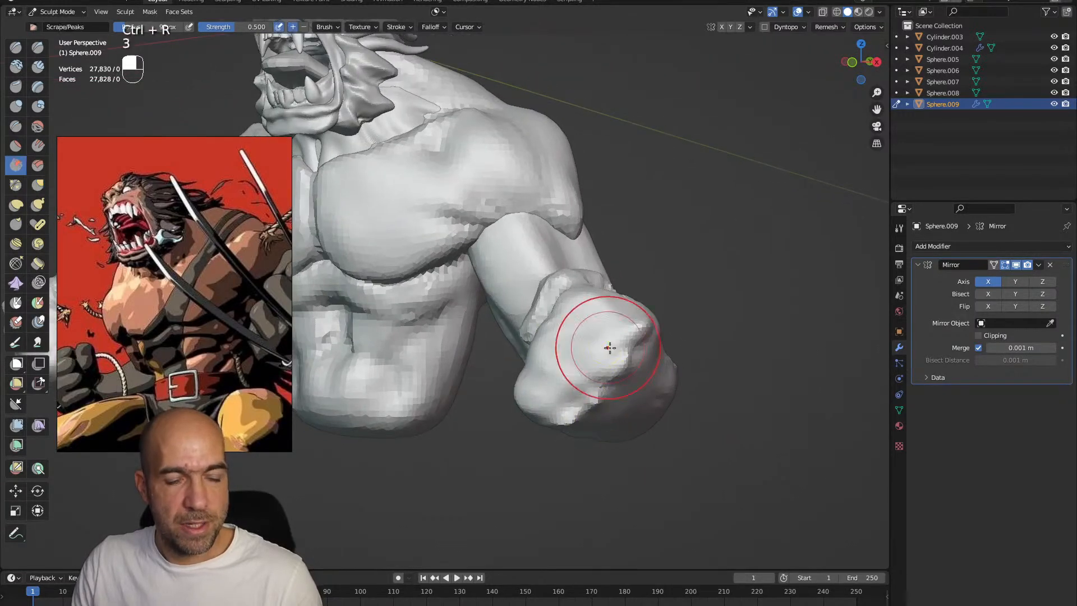
{"action": "left_click_drag", "start_coordinate": [680, 393], "coordinate": [642, 443], "text": "alt"}
{"action": "mouse_move", "coordinate": [639, 387]}
{"action": "left_mouse_down", "text": "alt"}
{"action": "mouse_move", "coordinate": [574, 346]}
{"action": "mouse_move", "coordinate": [541, 374]}
{"action": "mouse_move", "coordinate": [500, 343]}
{"action": "mouse_move", "coordinate": [594, 352]}
{"action": "mouse_move", "coordinate": [598, 413]}
{"action": "mouse_move", "coordinate": [645, 408]}
{"action": "left_mouse_up", "text": "alt"}
Correct the proportions of the fist and its transition into the forearm with the Grab brush
{"action": "key", "text": "g"}
{"action": "mouse_move", "coordinate": [652, 372]}
{"action": "left_mouse_down", "text": "alt"}
{"action": "mouse_move", "coordinate": [649, 401]}
{"action": "mouse_move", "coordinate": [712, 427]}
{"action": "mouse_move", "coordinate": [716, 403]}
{"action": "mouse_move", "coordinate": [713, 433]}
{"action": "left_mouse_up", "text": "alt"}
{"action": "left_click_drag", "start_coordinate": [658, 392], "coordinate": [595, 388], "text": "shift"}
{"action": "left_click_drag", "start_coordinate": [668, 279], "coordinate": [714, 312], "text": "alt"}
{"action": "mouse_move", "coordinate": [555, 341]}
{"action": "left_mouse_down", "text": "alt"}
{"action": "mouse_move", "coordinate": [593, 351]}
{"action": "mouse_move", "coordinate": [555, 352]}
{"action": "left_mouse_up", "text": "alt"}
Refine the arm's surface with the Draw brush and adjust its form with Grab before carving creases with Draw Sharp
{"action": "key", "text": "x"}
{"action": "mouse_move", "coordinate": [609, 339]}
{"action": "left_mouse_down", "text": "alt"}
{"action": "mouse_move", "coordinate": [610, 387]}
{"action": "mouse_move", "coordinate": [589, 353]}
{"action": "left_mouse_up", "text": "alt"}
{"action": "mouse_move", "coordinate": [583, 350]}
{"action": "left_mouse_down", "text": "alt"}
{"action": "mouse_move", "coordinate": [553, 325]}
{"action": "mouse_move", "coordinate": [512, 365]}
{"action": "mouse_move", "coordinate": [511, 318]}
{"action": "mouse_move", "coordinate": [541, 365]}
{"action": "left_mouse_up", "text": "alt"}
{"action": "key", "text": "g"}
{"action": "mouse_move", "coordinate": [560, 403]}
{"action": "left_mouse_down", "text": "alt"}
{"action": "mouse_move", "coordinate": [597, 353]}
{"action": "mouse_move", "coordinate": [633, 364]}
{"action": "mouse_move", "coordinate": [702, 281]}
{"action": "mouse_move", "coordinate": [694, 300]}
{"action": "left_mouse_up", "text": "alt"}
{"action": "key", "text": "1"}
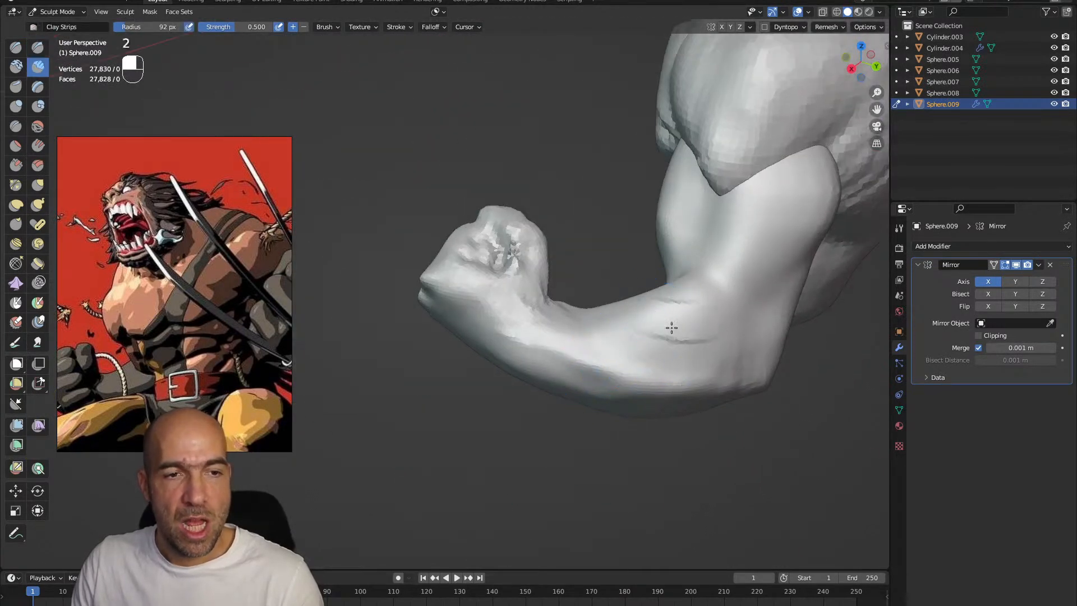
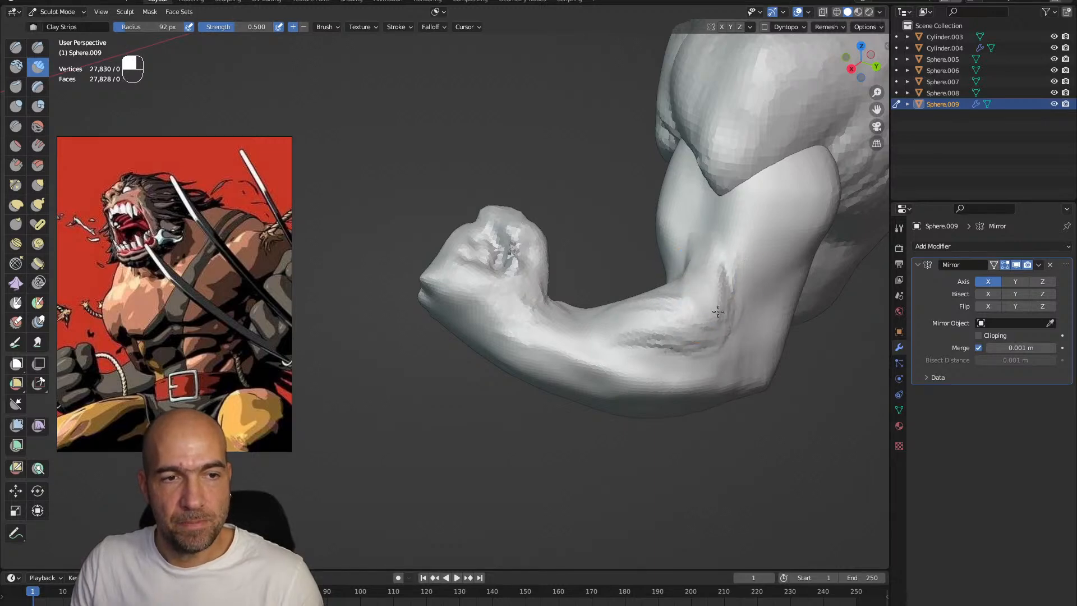
Build up the muscle at the inner elbow with Clay Strips and reshape the forearm and wrist with Grab
{"action": "left_click_drag", "start_coordinate": [639, 319], "coordinate": [723, 314], "text": "alt"}
{"action": "mouse_move", "coordinate": [645, 359]}
{"action": "left_mouse_down", "text": "ctrl+alt"}
{"action": "mouse_move", "coordinate": [622, 303]}
{"action": "mouse_move", "coordinate": [594, 330]}
{"action": "mouse_move", "coordinate": [578, 375]}
{"action": "mouse_move", "coordinate": [600, 415]}
{"action": "mouse_move", "coordinate": [598, 370]}
{"action": "mouse_move", "coordinate": [654, 363]}
{"action": "mouse_move", "coordinate": [673, 336]}
{"action": "mouse_move", "coordinate": [746, 291]}
{"action": "left_mouse_up", "text": "ctrl+alt"}
{"action": "key", "text": "g"}
{"action": "mouse_move", "coordinate": [770, 275]}
{"action": "middle_mouse_down"}
{"action": "mouse_move", "coordinate": [759, 302]}
{"action": "mouse_move", "coordinate": [704, 293]}
{"action": "middle_mouse_up"}
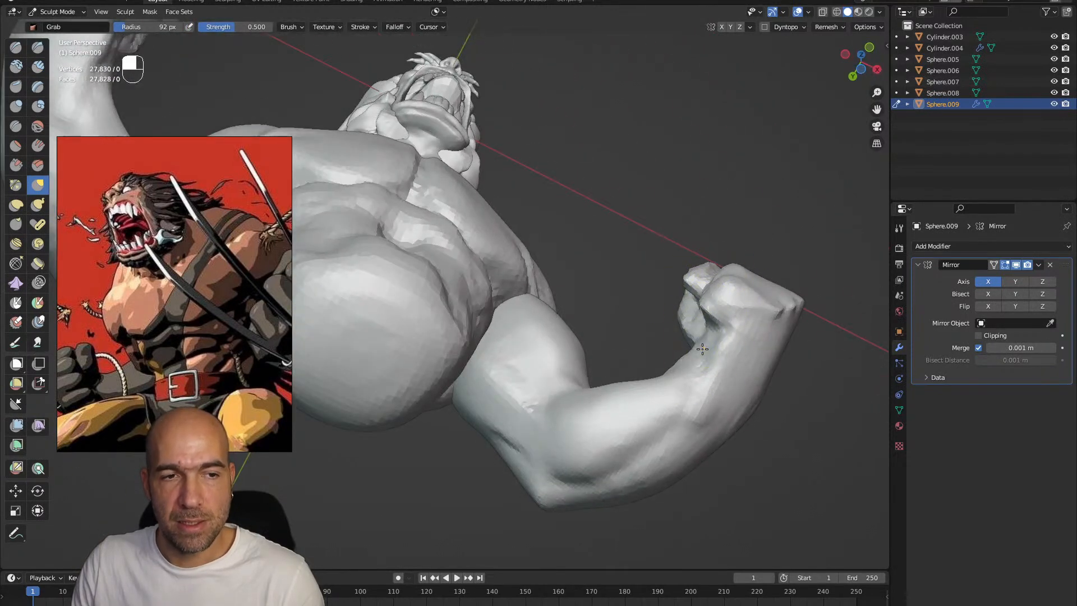
{"action": "left_click_drag", "start_coordinate": [723, 372], "coordinate": [696, 368], "text": "ctrl+alt"}
{"action": "left_click_drag", "start_coordinate": [672, 401], "coordinate": [689, 350], "text": "alt"}
{"action": "mouse_move", "coordinate": [716, 398]}
{"action": "left_mouse_down", "text": "alt+shift"}
{"action": "mouse_move", "coordinate": [634, 356]}
{"action": "mouse_move", "coordinate": [659, 331]}
{"action": "left_mouse_up", "text": "alt+shift"}
Carve the crease where the wrist meets the fist with Draw Sharp and adjust the palm with Grab
{"action": "key", "text": "2"}
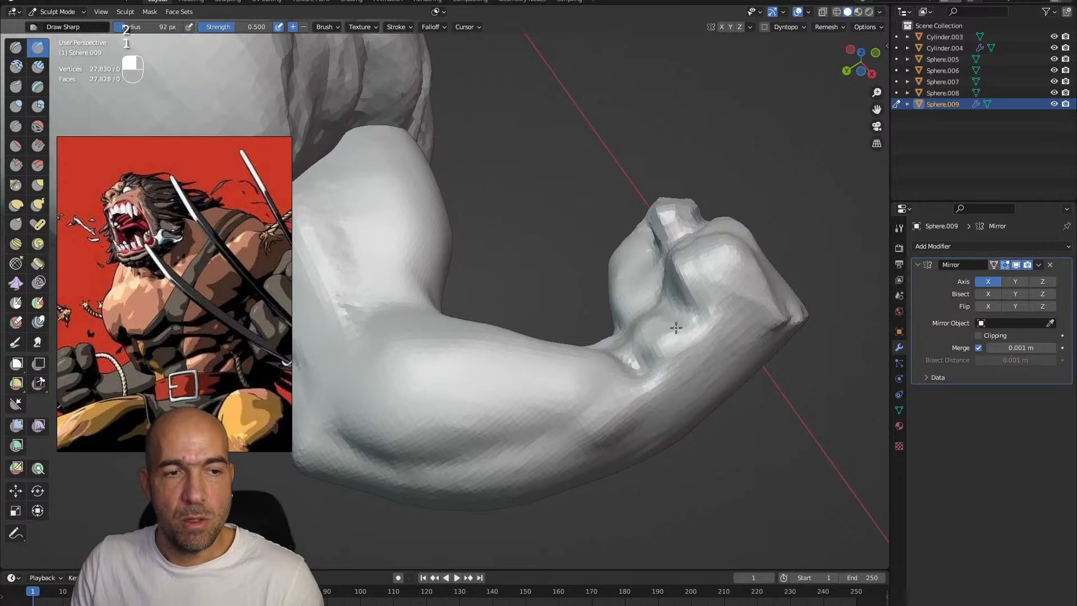
{"action": "left_click_drag", "start_coordinate": [700, 337], "coordinate": [676, 300], "text": "alt+shift"}
{"action": "key", "text": "g"}
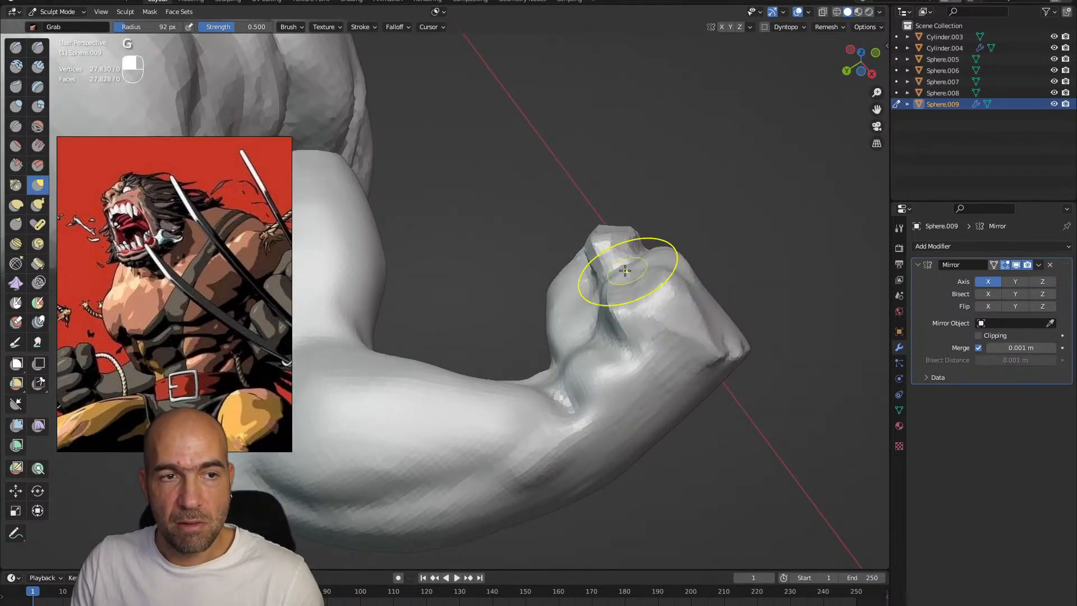
{"action": "left_click_drag", "start_coordinate": [694, 288], "coordinate": [695, 289], "text": "ctrl+alt"}
Sharpen the creases around the heel of the hand with Draw Sharp at a 65 px brush radius
{"action": "key", "text": "1"}
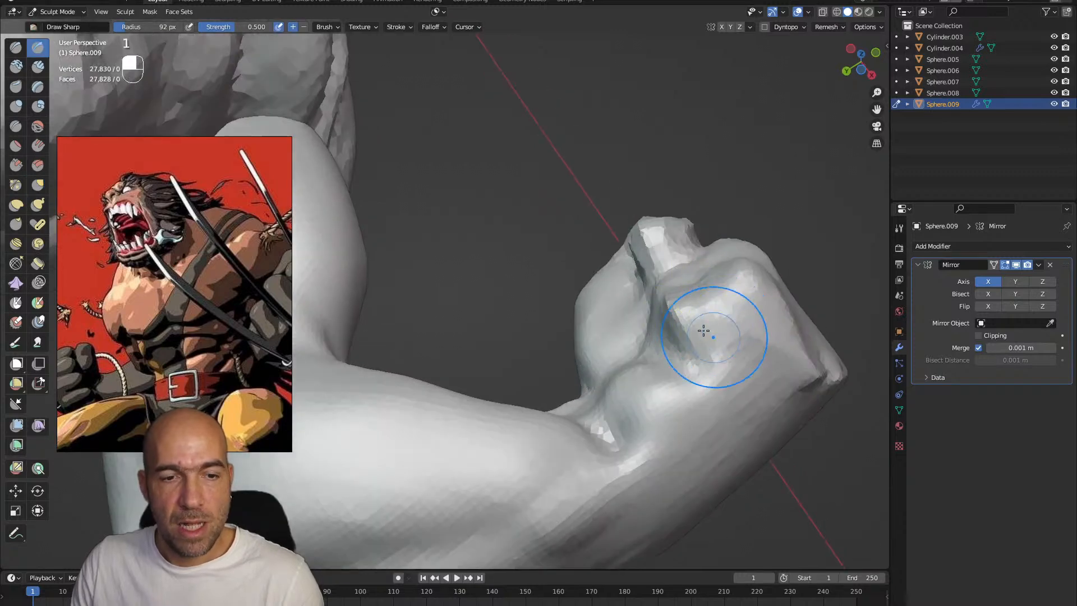
{"action": "key", "text": "bracketleft"}
{"action": "key", "text": "bracketleft"}
{"action": "key", "text": "bracketleft"}
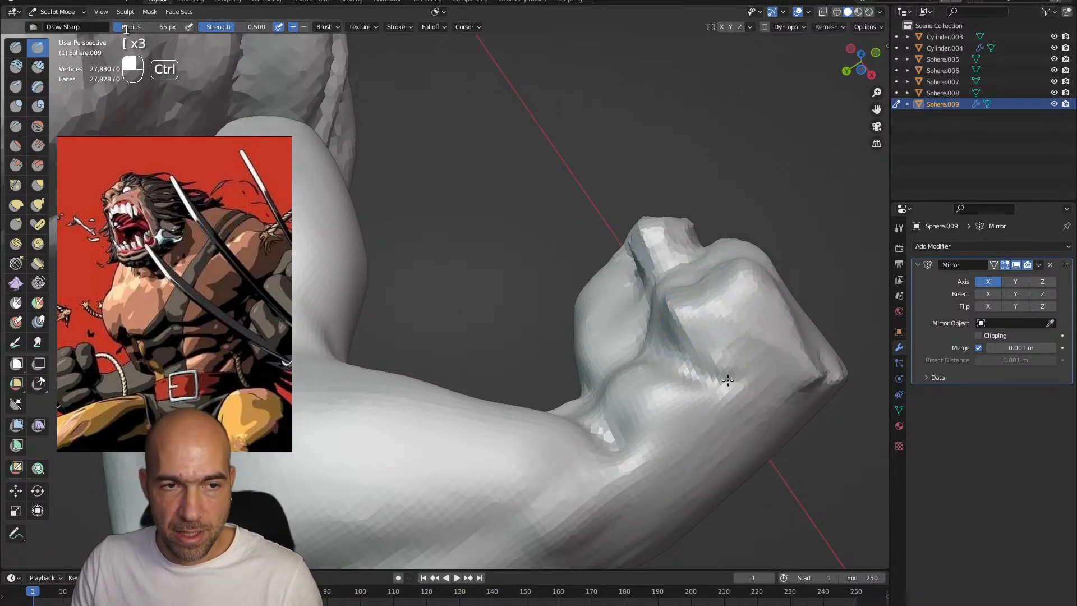
{"action": "mouse_move", "coordinate": [764, 382]}
{"action": "left_mouse_down", "text": "alt"}
{"action": "mouse_move", "coordinate": [726, 407]}
{"action": "mouse_move", "coordinate": [701, 350]}
{"action": "left_mouse_up", "text": "alt"}
{"action": "left_click_drag", "start_coordinate": [739, 397], "coordinate": [747, 373]}
{"action": "mouse_move", "coordinate": [716, 477]}
{"action": "left_mouse_down", "text": "shift"}
{"action": "mouse_move", "coordinate": [748, 358]}
{"action": "mouse_move", "coordinate": [713, 449]}
{"action": "left_mouse_up", "text": "shift"}
{"action": "left_click_drag", "start_coordinate": [713, 448], "coordinate": [707, 415], "text": "alt"}
{"action": "mouse_move", "coordinate": [708, 415]}
{"action": "left_mouse_down", "text": "ctrl+alt"}
{"action": "mouse_move", "coordinate": [702, 424]}
{"action": "mouse_move", "coordinate": [607, 375]}
{"action": "left_mouse_up", "text": "ctrl+alt"}
Reshape the fist and wrist using the Grab brush with an enlarged radius
{"action": "key", "text": "g"}
{"action": "key", "text": "bracketright"}
{"action": "key", "text": "bracketright"}
{"action": "key", "text": "bracketright"}
{"action": "key", "text": "bracketright"}
{"action": "mouse_move", "coordinate": [487, 365]}
{"action": "left_mouse_down"}
{"action": "mouse_move", "coordinate": [493, 375]}
{"action": "mouse_move", "coordinate": [471, 356]}
{"action": "mouse_move", "coordinate": [453, 370]}
{"action": "mouse_move", "coordinate": [475, 367]}
{"action": "left_mouse_up"}
{"action": "mouse_move", "coordinate": [498, 397]}
{"action": "left_mouse_down", "text": "shift"}
{"action": "mouse_move", "coordinate": [468, 418]}
{"action": "mouse_move", "coordinate": [508, 390]}
{"action": "left_mouse_up", "text": "shift"}
{"action": "left_click_drag", "start_coordinate": [511, 397], "coordinate": [530, 350], "text": "ctrl+alt"}
{"action": "mouse_move", "coordinate": [617, 387]}
{"action": "left_mouse_down", "text": "ctrl+alt"}
{"action": "mouse_move", "coordinate": [653, 382]}
{"action": "mouse_move", "coordinate": [662, 400]}
{"action": "left_mouse_up", "text": "ctrl+alt"}
Define the creases on the hand with Draw Sharp and correct the fist's silhouette with Grab
{"action": "key", "text": "1"}
{"action": "mouse_move", "coordinate": [705, 332]}
{"action": "left_mouse_down", "text": "ctrl"}
{"action": "mouse_move", "coordinate": [685, 367]}
{"action": "mouse_move", "coordinate": [726, 370]}
{"action": "mouse_move", "coordinate": [665, 376]}
{"action": "mouse_move", "coordinate": [704, 321]}
{"action": "left_mouse_up", "text": "ctrl"}
{"action": "mouse_move", "coordinate": [566, 398]}
{"action": "left_mouse_down", "text": "alt"}
{"action": "mouse_move", "coordinate": [672, 385]}
{"action": "mouse_move", "coordinate": [606, 422]}
{"action": "mouse_move", "coordinate": [553, 428]}
{"action": "mouse_move", "coordinate": [514, 381]}
{"action": "mouse_move", "coordinate": [520, 436]}
{"action": "mouse_move", "coordinate": [497, 361]}
{"action": "left_mouse_up", "text": "alt"}
{"action": "key", "text": "g"}
{"action": "left_click_drag", "start_coordinate": [532, 330], "coordinate": [545, 359], "text": "alt"}
{"action": "left_click_drag", "start_coordinate": [545, 359], "coordinate": [617, 291], "text": "ctrl+alt"}
{"action": "mouse_move", "coordinate": [617, 292]}
{"action": "left_mouse_down", "text": "alt"}
{"action": "mouse_move", "coordinate": [651, 288]}
{"action": "mouse_move", "coordinate": [632, 265]}
{"action": "mouse_move", "coordinate": [682, 271]}
{"action": "left_mouse_up", "text": "alt"}
Carve the wrist crease and the surrounding hand and forearm contours with Draw Sharp at a 97 px radius
{"action": "key", "text": "1"}
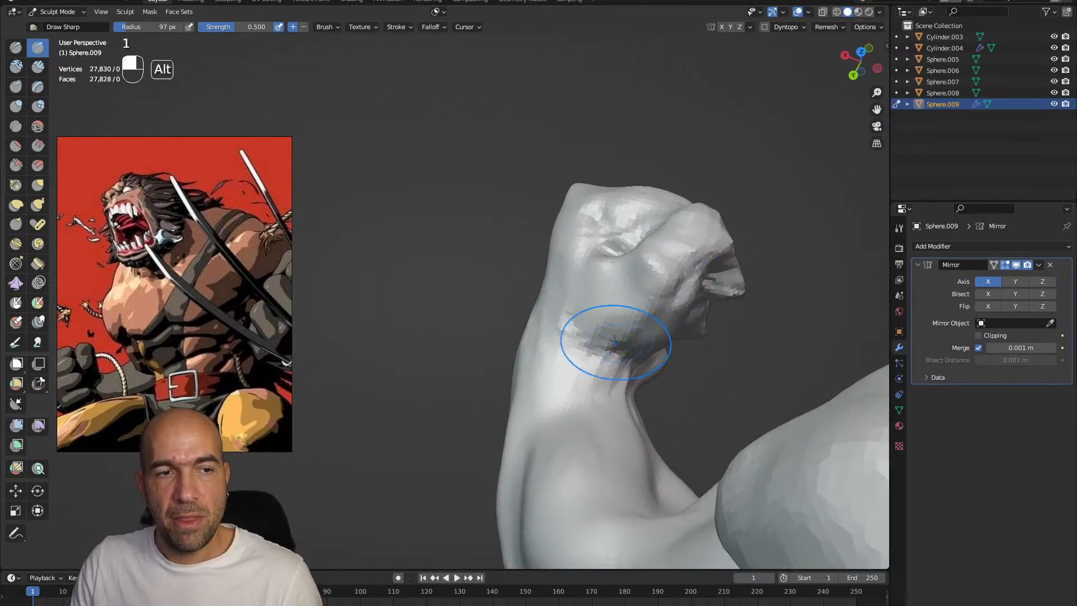
{"action": "left_click_drag", "start_coordinate": [632, 337], "coordinate": [607, 312], "text": "alt"}
{"action": "mouse_move", "coordinate": [596, 365]}
{"action": "left_mouse_down", "text": "alt"}
{"action": "mouse_move", "coordinate": [623, 287]}
{"action": "mouse_move", "coordinate": [686, 303]}
{"action": "left_mouse_up", "text": "alt"}
{"action": "left_click_drag", "start_coordinate": [633, 381], "coordinate": [611, 374], "text": "ctrl+alt"}
{"action": "mouse_move", "coordinate": [597, 426]}
{"action": "left_mouse_down", "text": "alt"}
{"action": "mouse_move", "coordinate": [560, 347]}
{"action": "mouse_move", "coordinate": [572, 329]}
{"action": "mouse_move", "coordinate": [533, 284]}
{"action": "mouse_move", "coordinate": [522, 315]}
{"action": "left_mouse_up", "text": "alt"}
{"action": "left_click_drag", "start_coordinate": [546, 274], "coordinate": [530, 266], "text": "alt"}
{"action": "mouse_move", "coordinate": [545, 219]}
{"action": "left_mouse_down"}
{"action": "mouse_move", "coordinate": [483, 267]}
{"action": "mouse_move", "coordinate": [527, 264]}
{"action": "left_mouse_up"}
{"action": "mouse_move", "coordinate": [443, 350]}
{"action": "left_mouse_down", "text": "alt"}
{"action": "mouse_move", "coordinate": [488, 329]}
{"action": "mouse_move", "coordinate": [521, 339]}
{"action": "left_mouse_up", "text": "alt"}
{"action": "mouse_move", "coordinate": [513, 432]}
{"action": "left_mouse_down", "text": "alt"}
{"action": "mouse_move", "coordinate": [504, 377]}
{"action": "mouse_move", "coordinate": [477, 471]}
{"action": "left_mouse_up", "text": "alt"}
{"action": "mouse_move", "coordinate": [479, 359]}
{"action": "left_mouse_down", "text": "ctrl+alt"}
{"action": "mouse_move", "coordinate": [476, 440]}
{"action": "mouse_move", "coordinate": [448, 395]}
{"action": "left_mouse_up", "text": "ctrl+alt"}
Adjust the form of the fist with the Grab brush
{"action": "key", "text": "g"}
{"action": "left_click_drag", "start_coordinate": [447, 359], "coordinate": [444, 342], "text": "alt"}
{"action": "mouse_move", "coordinate": [447, 355]}
{"action": "left_mouse_down"}
{"action": "mouse_move", "coordinate": [452, 384]}
{"action": "mouse_move", "coordinate": [488, 377]}
{"action": "mouse_move", "coordinate": [521, 391]}
{"action": "left_mouse_up"}
Carve the separations between the clenched fingers with Draw Sharp at a 50 px brush radius
{"action": "key", "text": "1"}
{"action": "key", "text": "bracketleft"}
{"action": "key", "text": "bracketleft"}
{"action": "key", "text": "bracketleft"}
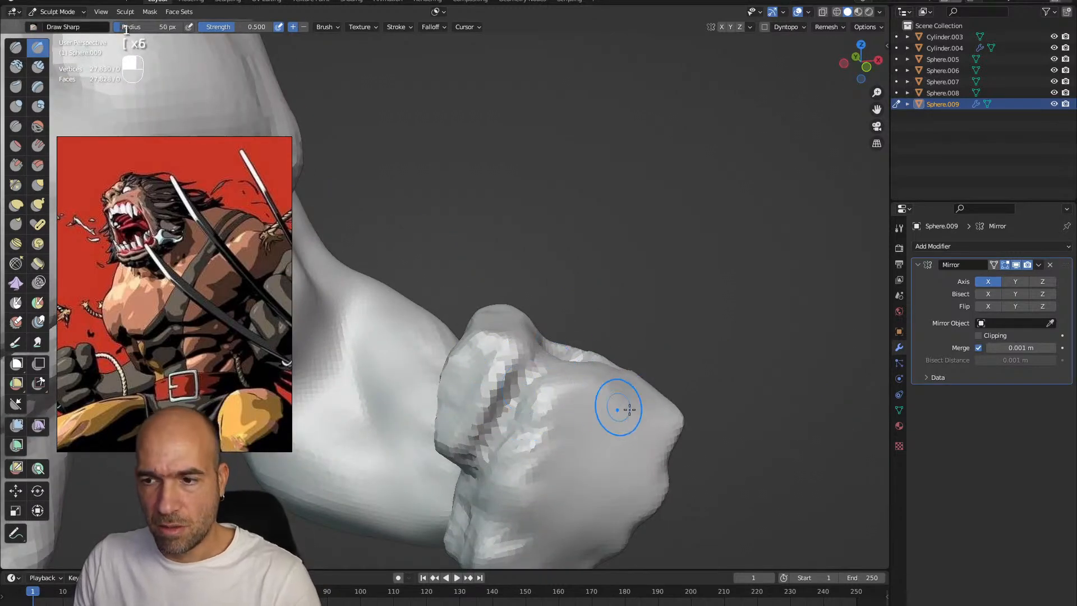
{"action": "left_click_drag", "start_coordinate": [619, 427], "coordinate": [600, 402], "text": "alt+shift"}
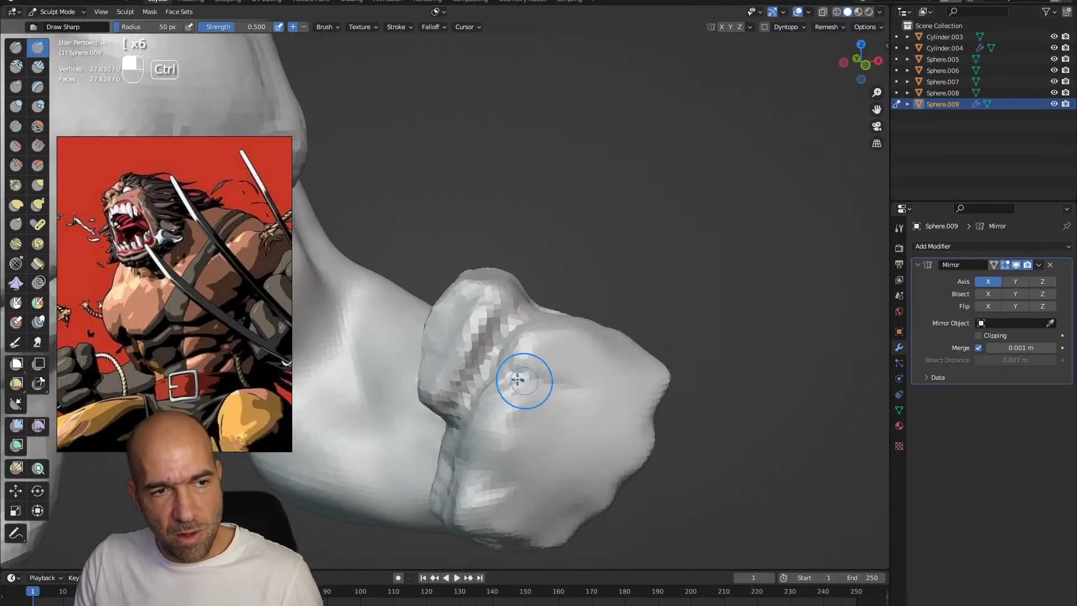
{"action": "left_click_drag", "start_coordinate": [482, 431], "coordinate": [568, 455], "text": "ctrl"}
{"action": "left_click_drag", "start_coordinate": [482, 487], "coordinate": [533, 502], "text": "ctrl"}
{"action": "mouse_move", "coordinate": [440, 486]}
{"action": "left_mouse_down", "text": "alt"}
{"action": "mouse_move", "coordinate": [513, 487]}
{"action": "mouse_move", "coordinate": [442, 508]}
{"action": "left_mouse_up", "text": "alt"}
{"action": "mouse_move", "coordinate": [524, 463]}
{"action": "left_mouse_down", "text": "ctrl"}
{"action": "mouse_move", "coordinate": [453, 458]}
{"action": "mouse_move", "coordinate": [427, 471]}
{"action": "mouse_move", "coordinate": [468, 448]}
{"action": "left_mouse_up", "text": "ctrl"}
Sharpen the remaining finger creases with Draw Sharp and adjust the thumb's shape with Grab
{"action": "scroll", "coordinate": [428, 471], "scroll_direction": "up", "scroll_amount": 10}
{"action": "scroll", "coordinate": [428, 471], "scroll_direction": "down", "scroll_amount": 10}
{"action": "mouse_move", "coordinate": [491, 387]}
{"action": "left_mouse_down", "text": "ctrl"}
{"action": "mouse_move", "coordinate": [491, 334]}
{"action": "mouse_move", "coordinate": [442, 359]}
{"action": "mouse_move", "coordinate": [453, 355]}
{"action": "left_mouse_up", "text": "ctrl"}
{"action": "scroll", "coordinate": [447, 356], "scroll_direction": "down", "scroll_amount": 4}
{"action": "left_click_drag", "start_coordinate": [454, 301], "coordinate": [447, 306], "text": "alt"}
{"action": "key", "text": "g"}
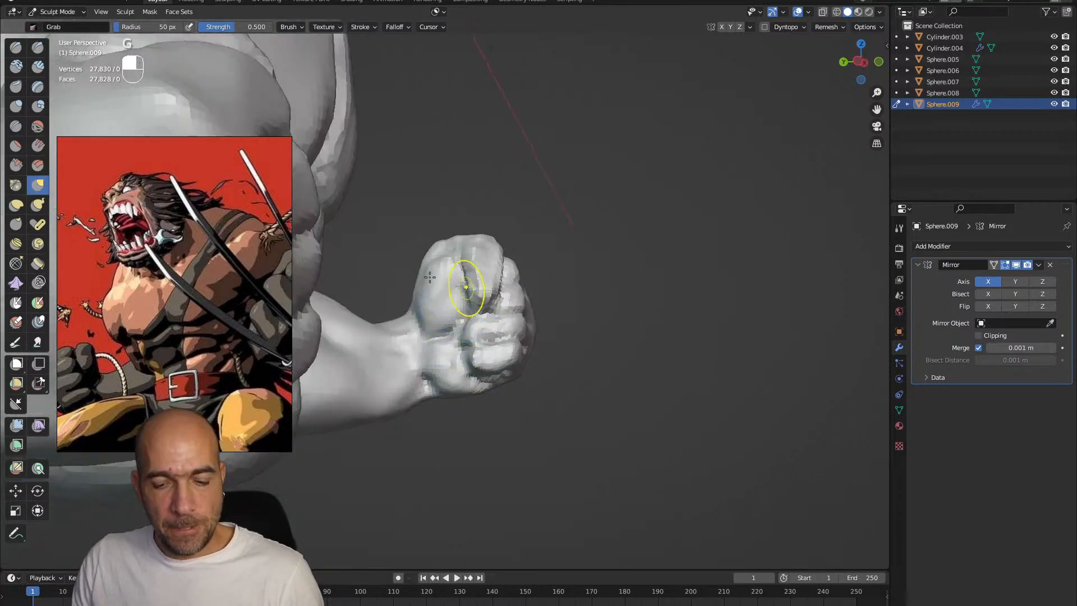
{"action": "left_click_drag", "start_coordinate": [432, 270], "coordinate": [435, 271]}
{"action": "mouse_move", "coordinate": [430, 283]}
{"action": "left_mouse_down", "text": "shift"}
{"action": "mouse_move", "coordinate": [443, 306]}
{"action": "mouse_move", "coordinate": [458, 280]}
{"action": "mouse_move", "coordinate": [464, 303]}
{"action": "left_mouse_up", "text": "shift"}
Define the thumb and palm folds with Draw Sharp at a 74 px radius and refine the wrist with Grab
{"action": "key", "text": "1"}
{"action": "left_click_drag", "start_coordinate": [466, 247], "coordinate": [507, 290], "text": "ctrl"}
{"action": "left_click_drag", "start_coordinate": [504, 292], "coordinate": [487, 269], "text": "alt"}
{"action": "left_click_drag", "start_coordinate": [470, 262], "coordinate": [467, 272]}
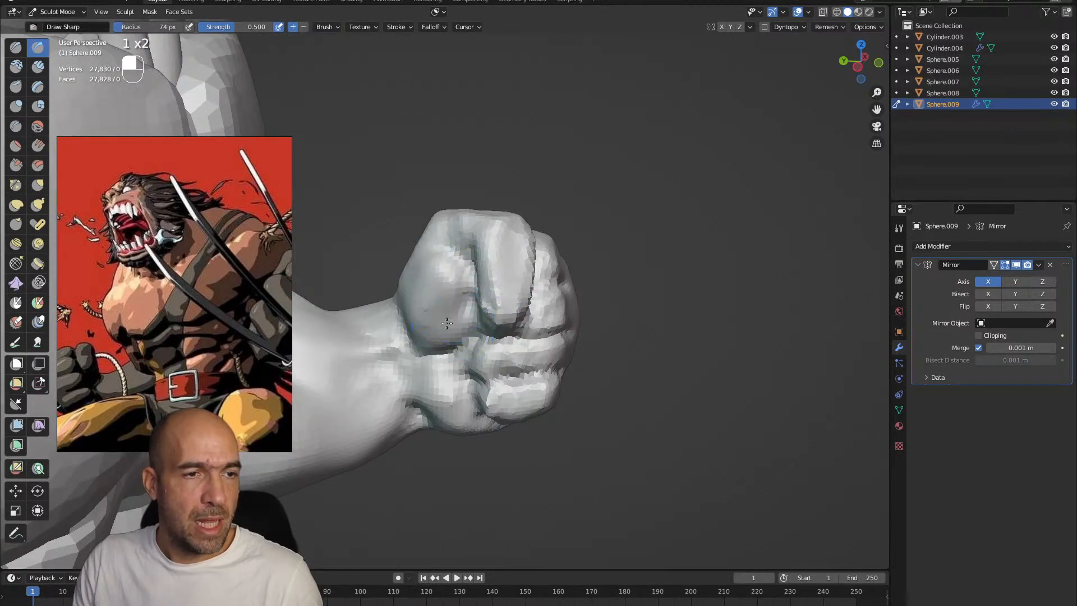
{"action": "mouse_move", "coordinate": [436, 377]}
{"action": "left_mouse_down", "text": "alt+shift"}
{"action": "mouse_move", "coordinate": [410, 298]}
{"action": "mouse_move", "coordinate": [364, 369]}
{"action": "mouse_move", "coordinate": [482, 390]}
{"action": "mouse_move", "coordinate": [398, 371]}
{"action": "left_mouse_up", "text": "alt+shift"}
{"action": "key", "text": "g"}
{"action": "left_click_drag", "start_coordinate": [401, 331], "coordinate": [522, 330], "text": "alt+shift"}
Sharpen the knuckles and the back of the fist with the Draw Sharp brush
{"action": "key", "text": "1"}
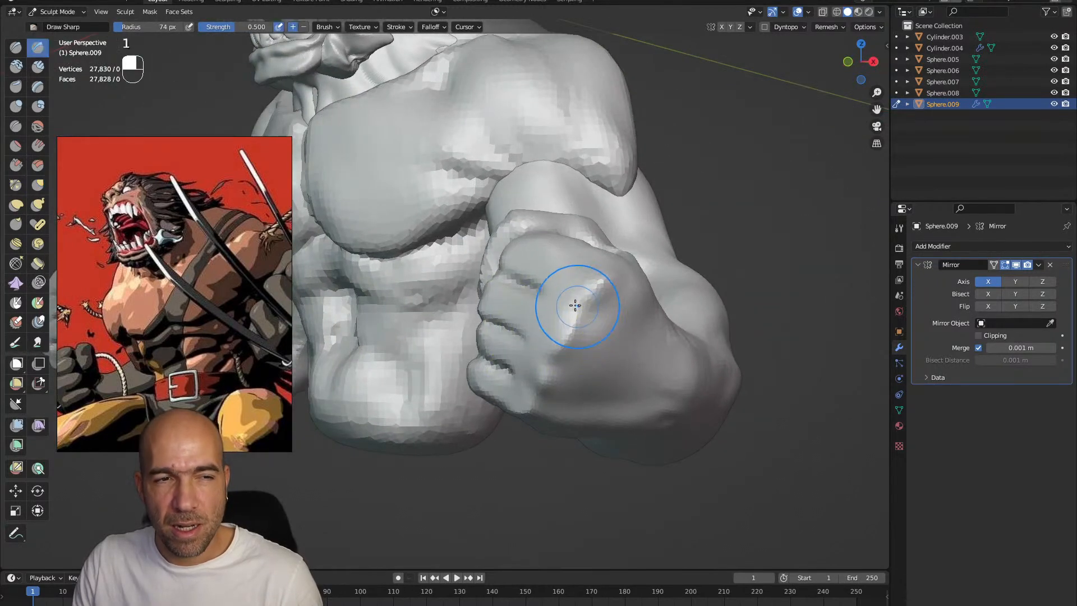
{"action": "left_click_drag", "start_coordinate": [568, 398], "coordinate": [555, 429], "text": "ctrl+alt"}
{"action": "mouse_move", "coordinate": [592, 320]}
{"action": "left_mouse_down", "text": "alt"}
{"action": "mouse_move", "coordinate": [546, 331]}
{"action": "mouse_move", "coordinate": [548, 304]}
{"action": "left_mouse_up", "text": "alt"}
{"action": "left_click_drag", "start_coordinate": [617, 320], "coordinate": [557, 276], "text": "alt"}
{"action": "left_click_drag", "start_coordinate": [588, 242], "coordinate": [623, 283], "text": "alt"}
{"action": "left_click_drag", "start_coordinate": [560, 241], "coordinate": [548, 293], "text": "ctrl+alt"}
{"action": "left_click_drag", "start_coordinate": [486, 322], "coordinate": [608, 291], "text": "alt+shift"}
{"action": "left_click_drag", "start_coordinate": [617, 358], "coordinate": [620, 297], "text": "ctrl+alt"}
{"action": "mouse_move", "coordinate": [622, 351]}
{"action": "left_mouse_down", "text": "alt+shift"}
{"action": "mouse_move", "coordinate": [557, 360]}
{"action": "mouse_move", "coordinate": [541, 331]}
{"action": "mouse_move", "coordinate": [576, 363]}
{"action": "left_mouse_up", "text": "alt+shift"}
Switch sculpting to the torso and define the abdominal muscles with Draw Sharp and Clay Strips
{"action": "key", "text": "1"}
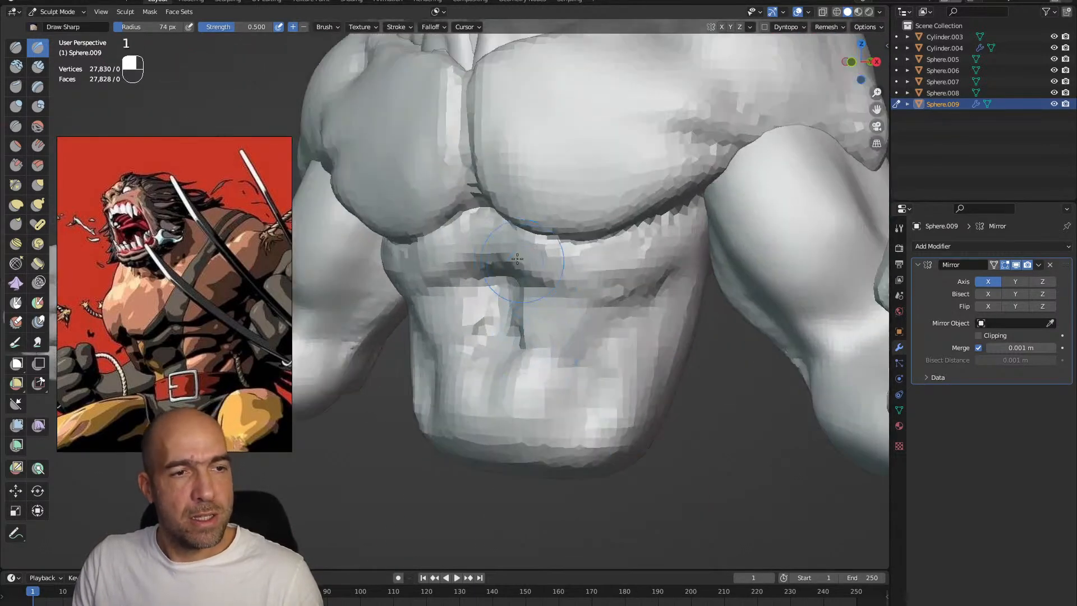
{"action": "key", "text": "alt+q"}
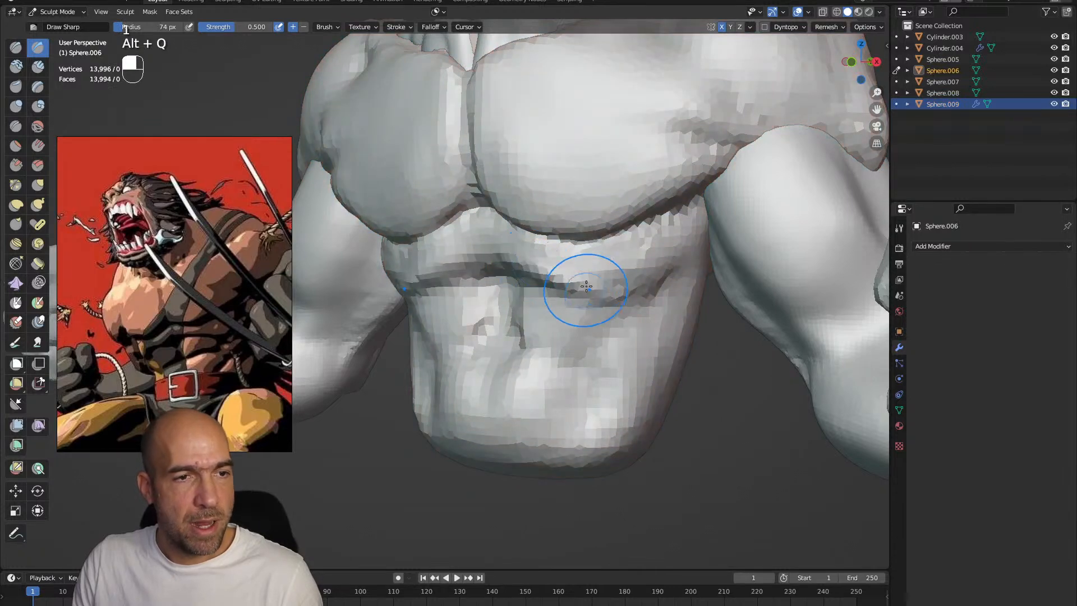
{"action": "mouse_move", "coordinate": [608, 306]}
{"action": "left_mouse_down"}
{"action": "mouse_move", "coordinate": [646, 283]}
{"action": "mouse_move", "coordinate": [634, 279]}
{"action": "mouse_move", "coordinate": [675, 278]}
{"action": "mouse_move", "coordinate": [665, 247]}
{"action": "mouse_move", "coordinate": [644, 271]}
{"action": "left_mouse_up"}
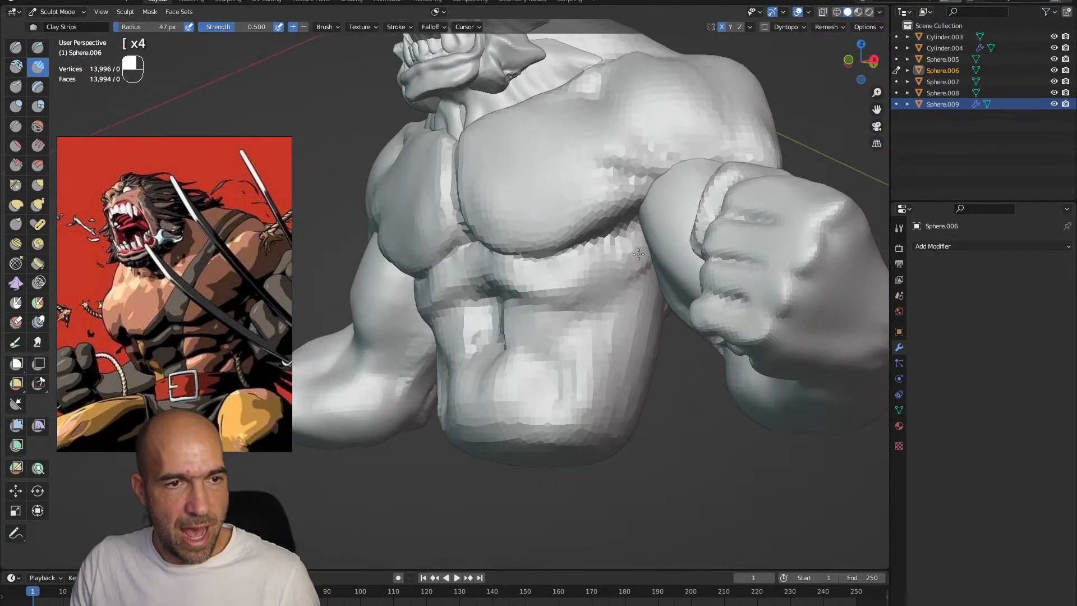
{"action": "mouse_move", "coordinate": [594, 421]}
{"action": "left_mouse_down", "text": "alt"}
{"action": "mouse_move", "coordinate": [600, 402]}
{"action": "mouse_move", "coordinate": [572, 446]}
{"action": "mouse_move", "coordinate": [515, 440]}
{"action": "mouse_move", "coordinate": [497, 455]}
{"action": "mouse_move", "coordinate": [506, 438]}
{"action": "left_mouse_up", "text": "alt"}
Extend the lower torso downward and fill out the abdomen with the Grab and Inflate/Deflate brushes
{"action": "key", "text": "g"}
{"action": "key", "text": "bracketright"}
{"action": "key", "text": "bracketright"}
{"action": "key", "text": "bracketright"}
Adjust the overall proportions of the torso with the Grab brush at a 141 px radius
{"action": "key", "text": "bracketright"}
{"action": "key", "text": "6"}
{"action": "mouse_move", "coordinate": [495, 400]}
{"action": "left_mouse_down"}
{"action": "mouse_move", "coordinate": [480, 404]}
{"action": "mouse_move", "coordinate": [494, 397]}
{"action": "left_mouse_up"}
{"action": "left_click_drag", "start_coordinate": [490, 400], "coordinate": [524, 394], "text": "alt"}
{"action": "mouse_move", "coordinate": [524, 393]}
{"action": "left_mouse_down", "text": "alt+shift"}
{"action": "mouse_move", "coordinate": [542, 427]}
{"action": "mouse_move", "coordinate": [586, 413]}
{"action": "mouse_move", "coordinate": [600, 426]}
{"action": "mouse_move", "coordinate": [560, 443]}
{"action": "left_mouse_up", "text": "alt+shift"}
{"action": "mouse_move", "coordinate": [560, 443]}
{"action": "left_mouse_down", "text": "ctrl+alt"}
{"action": "mouse_move", "coordinate": [557, 421]}
{"action": "mouse_move", "coordinate": [543, 413]}
{"action": "mouse_move", "coordinate": [572, 361]}
{"action": "left_mouse_up", "text": "ctrl+alt"}
{"action": "key", "text": "g"}
{"action": "key", "text": "bracketright"}
{"action": "key", "text": "bracketright"}
{"action": "key", "text": "bracketright"}
{"action": "key", "text": "bracketright"}
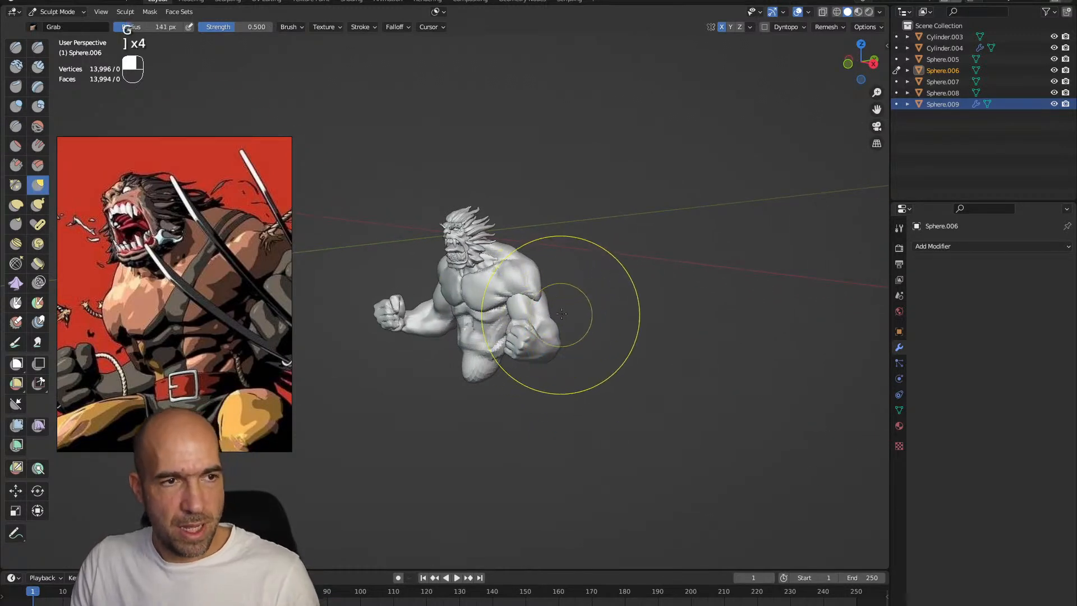
{"action": "left_click_drag", "start_coordinate": [554, 313], "coordinate": [607, 305], "text": "alt"}
Select the torso and arms in Object Mode and rotate them together relative to the head
{"action": "key", "text": "ctrl+Tab"}
{"action": "left_click_drag", "start_coordinate": [583, 443], "coordinate": [426, 200]}
{"action": "left_click_drag", "start_coordinate": [496, 241], "coordinate": [622, 234], "text": "alt"}
{"action": "left_click_drag", "start_coordinate": [622, 234], "coordinate": [639, 223], "text": "ctrl+alt"}
{"action": "left_click_drag", "start_coordinate": [639, 223], "coordinate": [572, 220], "text": "alt"}
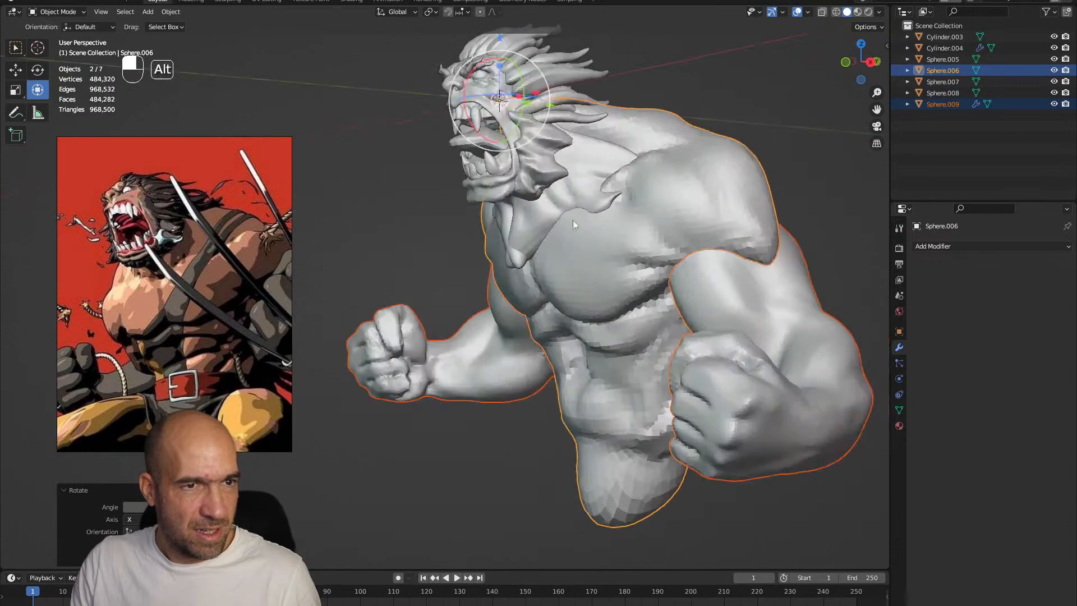
Return to sculpting on the head object and pull the neck into the chest and shoulders with Grab
{"action": "left_click", "coordinate": [540, 221]}
{"action": "key", "text": "ctrl+Tab"}
{"action": "mouse_move", "coordinate": [609, 295]}
{"action": "left_mouse_down", "text": "alt"}
{"action": "mouse_move", "coordinate": [501, 261]}
{"action": "mouse_move", "coordinate": [542, 256]}
{"action": "mouse_move", "coordinate": [530, 319]}
{"action": "left_mouse_up", "text": "alt"}
{"action": "left_click_drag", "start_coordinate": [530, 272], "coordinate": [540, 260]}
{"action": "left_click_drag", "start_coordinate": [589, 252], "coordinate": [547, 300], "text": "alt"}
{"action": "left_click_drag", "start_coordinate": [562, 289], "coordinate": [582, 273]}
{"action": "mouse_move", "coordinate": [423, 297]}
{"action": "left_mouse_down", "text": "alt"}
{"action": "mouse_move", "coordinate": [534, 258]}
{"action": "mouse_move", "coordinate": [511, 263]}
{"action": "mouse_move", "coordinate": [578, 271]}
{"action": "mouse_move", "coordinate": [617, 246]}
{"action": "mouse_move", "coordinate": [620, 157]}
{"action": "mouse_move", "coordinate": [644, 164]}
{"action": "mouse_move", "coordinate": [595, 192]}
{"action": "mouse_move", "coordinate": [590, 212]}
{"action": "left_mouse_up", "text": "alt"}
Switch sculpting to the torso and reshape the shoulders and trapezius with the Grab brush
{"action": "key", "text": "alt+q"}
{"action": "mouse_move", "coordinate": [590, 212]}
{"action": "left_mouse_down", "text": "alt+shift"}
{"action": "mouse_move", "coordinate": [595, 196]}
{"action": "mouse_move", "coordinate": [594, 222]}
{"action": "left_mouse_up", "text": "alt+shift"}
{"action": "mouse_move", "coordinate": [587, 227]}
{"action": "left_mouse_down"}
{"action": "mouse_move", "coordinate": [632, 219]}
{"action": "mouse_move", "coordinate": [641, 258]}
{"action": "left_mouse_up"}
{"action": "mouse_move", "coordinate": [641, 259]}
{"action": "left_mouse_down", "text": "alt"}
{"action": "mouse_move", "coordinate": [544, 255]}
{"action": "mouse_move", "coordinate": [594, 256]}
{"action": "left_mouse_up", "text": "alt"}
{"action": "mouse_move", "coordinate": [593, 255]}
{"action": "left_mouse_down", "text": "ctrl+alt"}
{"action": "mouse_move", "coordinate": [622, 257]}
{"action": "mouse_move", "coordinate": [581, 274]}
{"action": "mouse_move", "coordinate": [631, 264]}
{"action": "left_mouse_up", "text": "ctrl+alt"}
Carve the divisions between collarbone, shoulder and chest with Draw Sharp, correcting the shoulder's form with Grab
{"action": "key", "text": "1"}
{"action": "left_click_drag", "start_coordinate": [569, 235], "coordinate": [665, 225], "text": "shift"}
{"action": "left_click_drag", "start_coordinate": [665, 224], "coordinate": [574, 240], "text": "alt"}
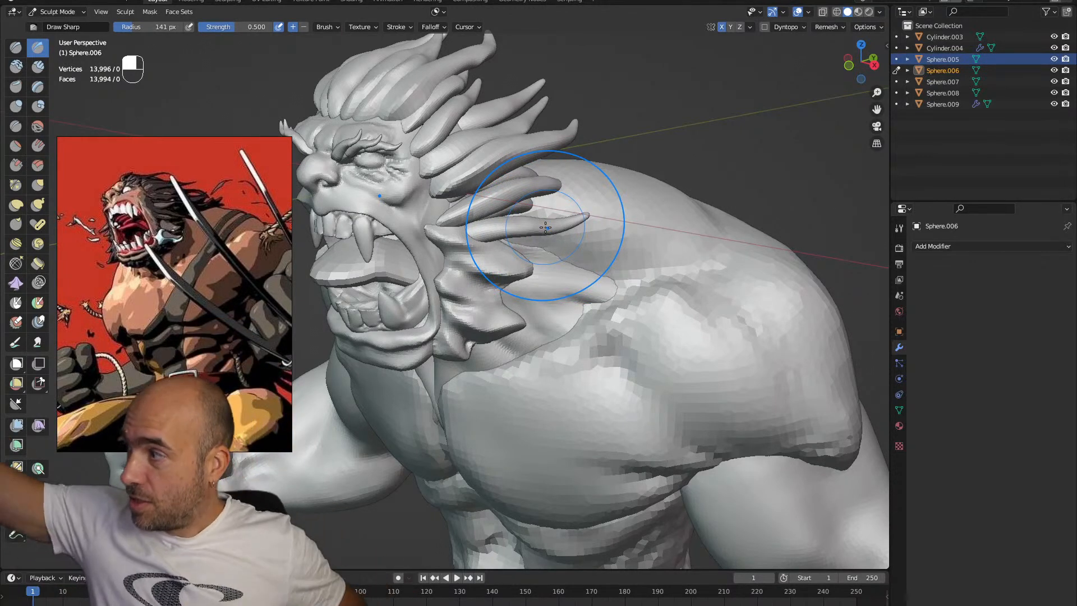
{"action": "mouse_move", "coordinate": [692, 227]}
{"action": "left_mouse_down", "text": "alt"}
{"action": "mouse_move", "coordinate": [646, 209]}
{"action": "mouse_move", "coordinate": [656, 268]}
{"action": "mouse_move", "coordinate": [612, 281]}
{"action": "left_mouse_up", "text": "alt"}
{"action": "key", "text": "g"}
{"action": "mouse_move", "coordinate": [592, 243]}
{"action": "left_mouse_down"}
{"action": "mouse_move", "coordinate": [587, 269]}
{"action": "mouse_move", "coordinate": [615, 301]}
{"action": "mouse_move", "coordinate": [583, 346]}
{"action": "left_mouse_up"}
{"action": "key", "text": "1"}
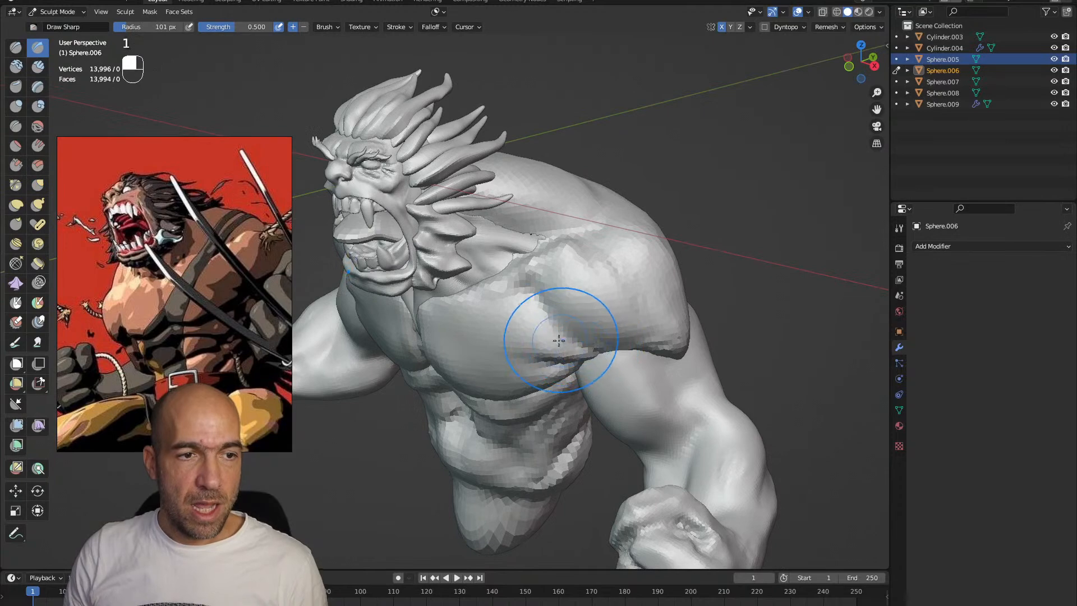
{"action": "mouse_move", "coordinate": [514, 334]}
{"action": "left_mouse_down", "text": "alt+shift"}
{"action": "mouse_move", "coordinate": [555, 474]}
{"action": "mouse_move", "coordinate": [580, 314]}
{"action": "mouse_move", "coordinate": [507, 342]}
{"action": "mouse_move", "coordinate": [439, 308]}
{"action": "mouse_move", "coordinate": [456, 336]}
{"action": "left_mouse_up", "text": "alt+shift"}
Switch sculpting to the sideburn piece beside the jaw and reposition its lower tufts with Grab
{"action": "key", "text": "alt+q"}
{"action": "key", "text": "g"}
{"action": "key", "text": "alt+q"}
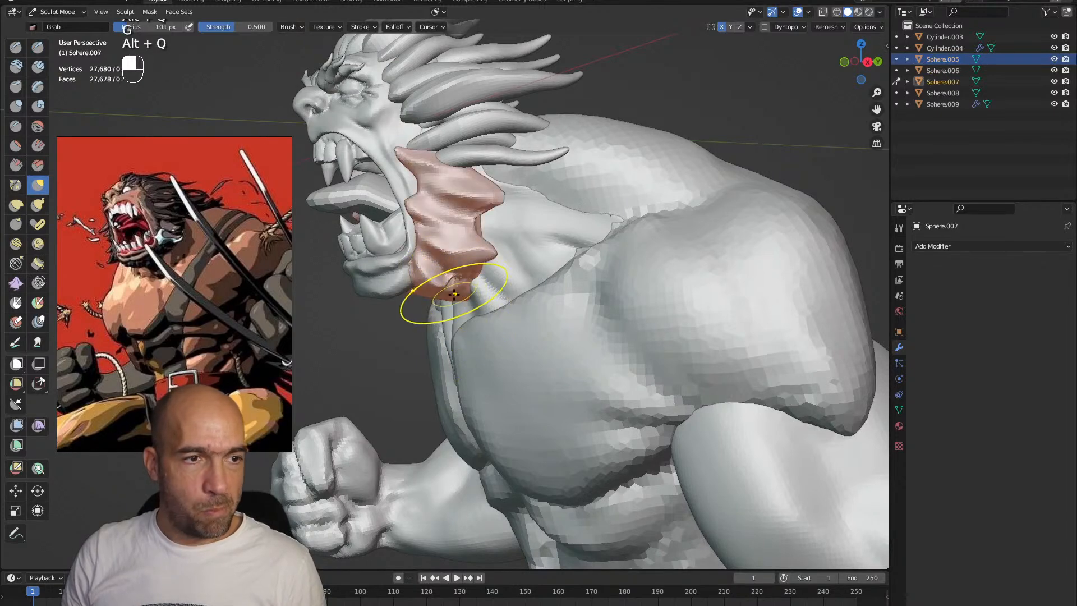
{"action": "mouse_move", "coordinate": [456, 256]}
{"action": "left_mouse_down", "text": "alt"}
{"action": "mouse_move", "coordinate": [434, 293]}
{"action": "mouse_move", "coordinate": [476, 306]}
{"action": "mouse_move", "coordinate": [455, 353]}
{"action": "mouse_move", "coordinate": [435, 361]}
{"action": "mouse_move", "coordinate": [444, 342]}
{"action": "mouse_move", "coordinate": [430, 333]}
{"action": "mouse_move", "coordinate": [497, 315]}
{"action": "left_mouse_up", "text": "alt"}
Switch sculpting to the head object and reshape the neck where it meets the shoulders with Grab
{"action": "key", "text": "g"}
{"action": "key", "text": "alt+q"}
{"action": "left_click_drag", "start_coordinate": [610, 238], "coordinate": [547, 266], "text": "alt"}
{"action": "mouse_move", "coordinate": [546, 266]}
{"action": "left_mouse_down", "text": "alt"}
{"action": "mouse_move", "coordinate": [505, 283]}
{"action": "mouse_move", "coordinate": [530, 294]}
{"action": "mouse_move", "coordinate": [514, 297]}
{"action": "left_mouse_up", "text": "alt"}
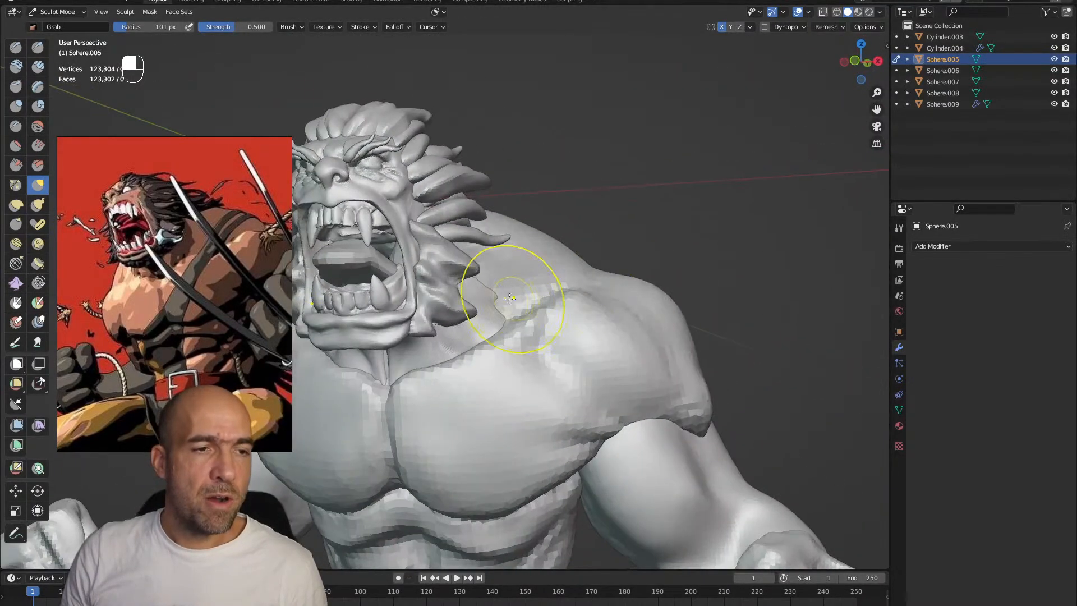
{"action": "mouse_move", "coordinate": [506, 337]}
{"action": "left_mouse_down", "text": "alt"}
{"action": "mouse_move", "coordinate": [504, 355]}
{"action": "mouse_move", "coordinate": [507, 291]}
{"action": "mouse_move", "coordinate": [529, 307]}
{"action": "left_mouse_up", "text": "alt"}
Carve the neck tendons with Draw Sharp at a 72 px radius and tuck the neck into the chest with Grab
{"action": "key", "text": "1"}
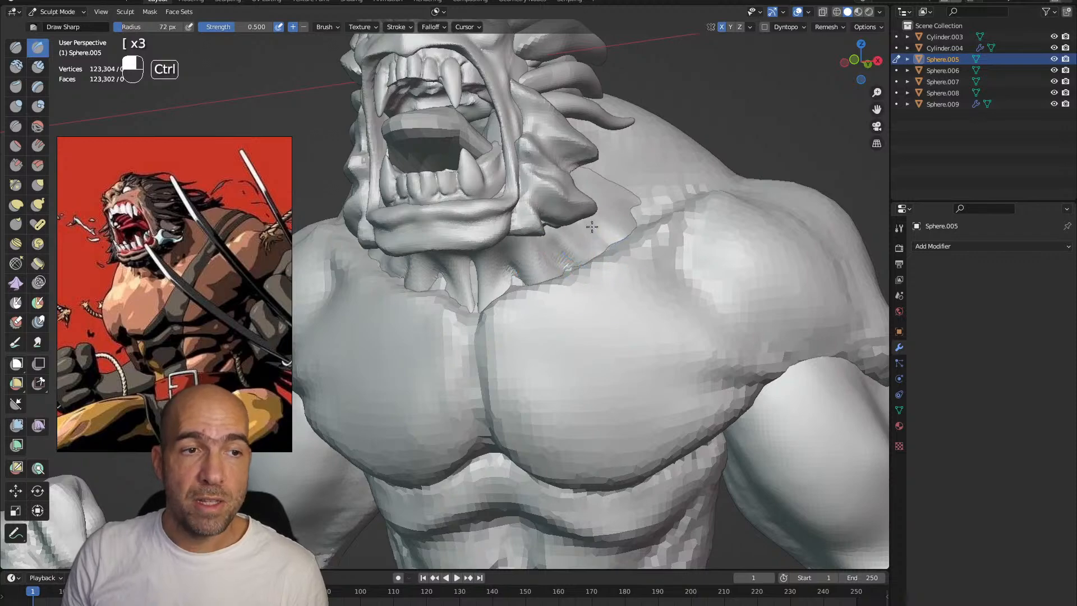
{"action": "mouse_move", "coordinate": [616, 266]}
{"action": "left_mouse_down", "text": "ctrl+alt"}
{"action": "mouse_move", "coordinate": [533, 325]}
{"action": "mouse_move", "coordinate": [493, 337]}
{"action": "mouse_move", "coordinate": [508, 370]}
{"action": "mouse_move", "coordinate": [465, 303]}
{"action": "left_mouse_up", "text": "ctrl+alt"}
{"action": "key", "text": "alt+q"}
{"action": "key", "text": "alt+q"}
{"action": "left_click_drag", "start_coordinate": [473, 365], "coordinate": [496, 313], "text": "ctrl+alt"}
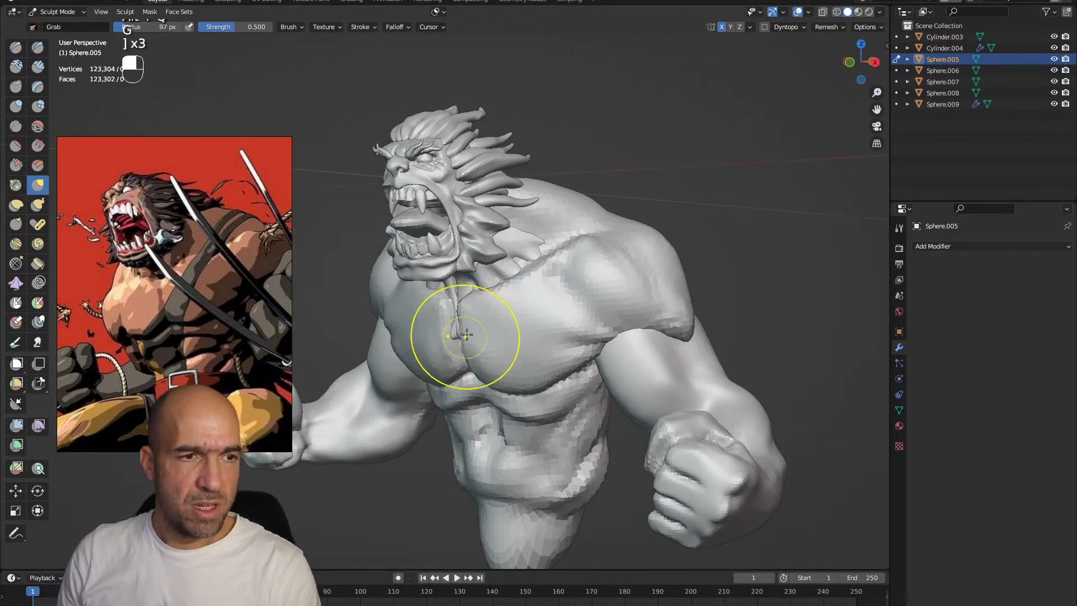
{"action": "left_click_drag", "start_coordinate": [496, 337], "coordinate": [494, 325], "text": "alt"}
{"action": "left_click_drag", "start_coordinate": [494, 325], "coordinate": [472, 362], "text": "ctrl+alt"}
Switch sculpting to the torso and swell the chest muscles with the Inflate/Deflate brush
{"action": "key", "text": "alt+q"}
{"action": "key", "text": "6"}
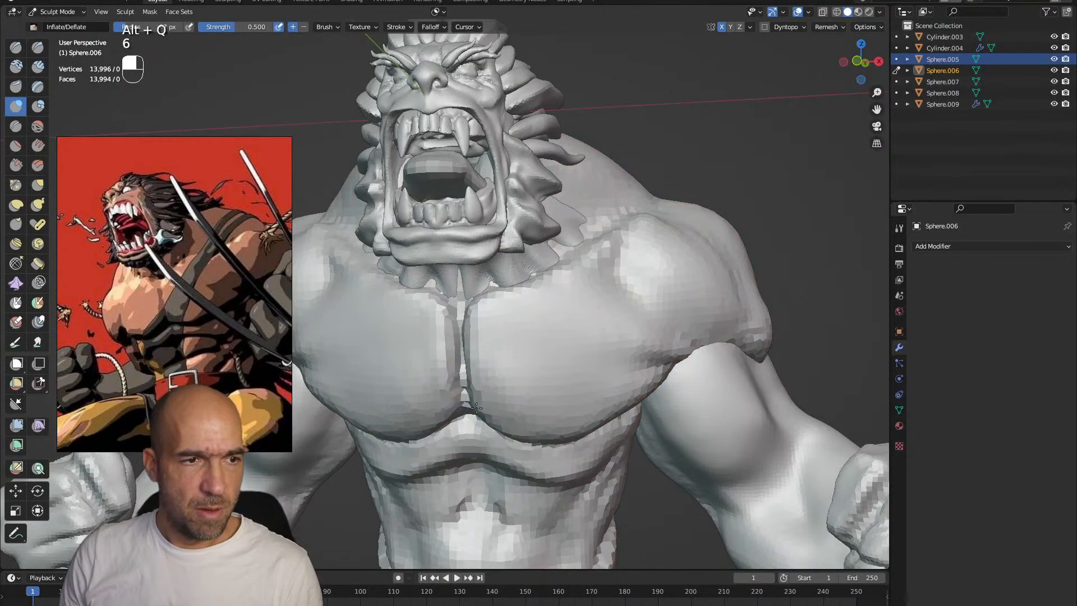
{"action": "mouse_move", "coordinate": [558, 420]}
{"action": "left_mouse_down", "text": "ctrl+alt"}
{"action": "mouse_move", "coordinate": [555, 401]}
{"action": "mouse_move", "coordinate": [524, 373]}
{"action": "mouse_move", "coordinate": [595, 358]}
{"action": "mouse_move", "coordinate": [602, 342]}
{"action": "mouse_move", "coordinate": [588, 324]}
{"action": "mouse_move", "coordinate": [625, 293]}
{"action": "mouse_move", "coordinate": [572, 293]}
{"action": "left_mouse_up", "text": "ctrl+alt"}
Switch sculpting to the arm and adjust the upper arm beneath the deltoid with Grab
{"action": "key", "text": "alt+q"}
{"action": "key", "text": "g"}
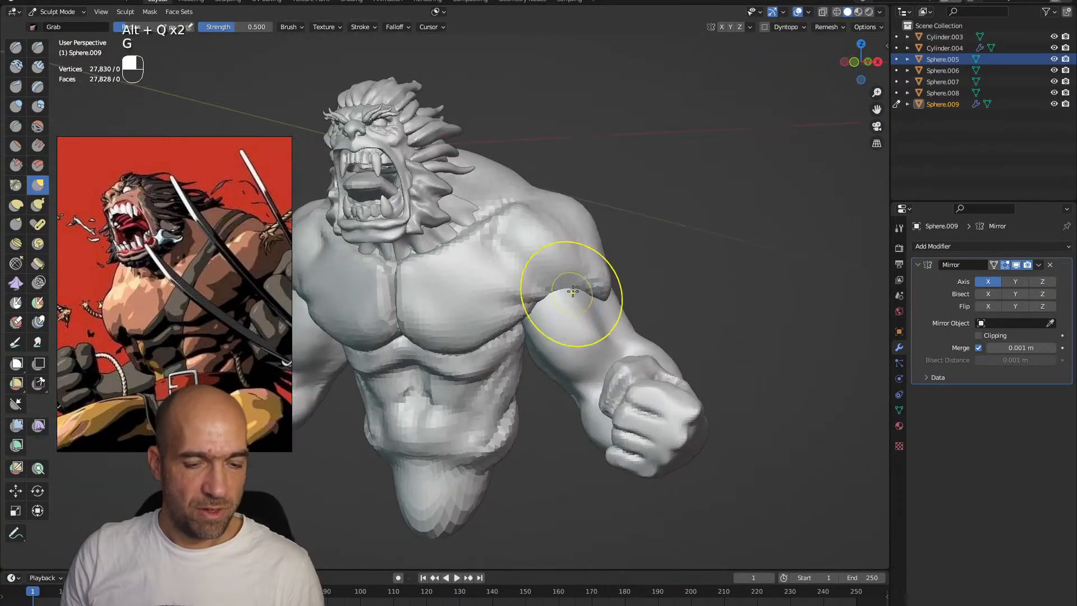
{"action": "mouse_move", "coordinate": [543, 290]}
{"action": "middle_mouse_down"}
{"action": "mouse_move", "coordinate": [595, 288]}
{"action": "mouse_move", "coordinate": [588, 301]}
{"action": "middle_mouse_up"}
Switch sculpting to the torso, reshape the deltoid with Grab and build up its muscle fibres with Clay Strips
{"action": "key", "text": "alt+q"}
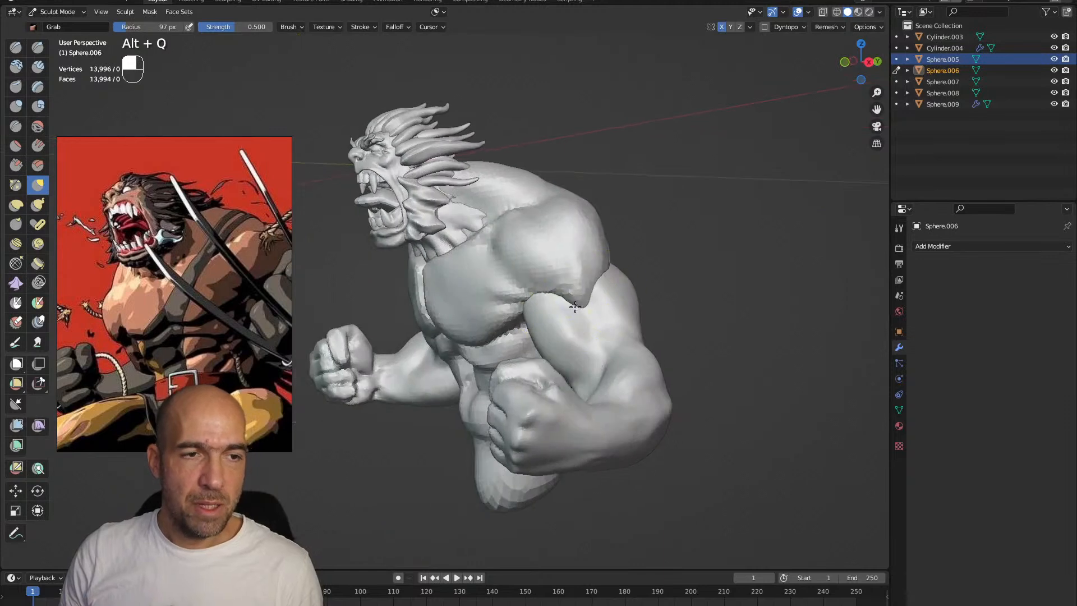
{"action": "left_click_drag", "start_coordinate": [590, 300], "coordinate": [527, 343], "text": "alt+shift"}
{"action": "mouse_move", "coordinate": [527, 343]}
{"action": "left_mouse_down", "text": "ctrl+alt"}
{"action": "mouse_move", "coordinate": [571, 313]}
{"action": "mouse_move", "coordinate": [552, 306]}
{"action": "left_mouse_up", "text": "ctrl+alt"}
{"action": "key", "text": "2"}
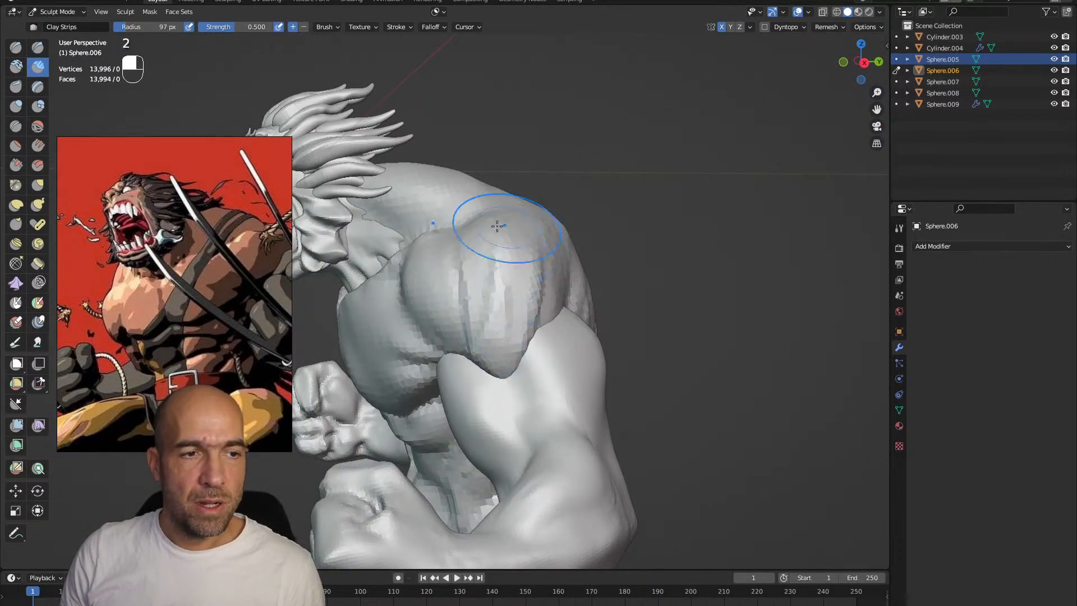
{"action": "left_click_drag", "start_coordinate": [494, 340], "coordinate": [527, 259], "text": "shift"}
{"action": "left_click_drag", "start_coordinate": [499, 305], "coordinate": [521, 310], "text": "alt"}
Adjust the lower edge of the deltoid where it meets the upper arm with the Grab brush
{"action": "key", "text": "g"}
{"action": "mouse_move", "coordinate": [488, 359]}
{"action": "left_mouse_down", "text": "shift"}
{"action": "mouse_move", "coordinate": [478, 368]}
{"action": "mouse_move", "coordinate": [505, 360]}
{"action": "mouse_move", "coordinate": [482, 374]}
{"action": "mouse_move", "coordinate": [491, 359]}
{"action": "mouse_move", "coordinate": [481, 336]}
{"action": "mouse_move", "coordinate": [547, 290]}
{"action": "mouse_move", "coordinate": [653, 335]}
{"action": "mouse_move", "coordinate": [644, 380]}
{"action": "mouse_move", "coordinate": [576, 356]}
{"action": "mouse_move", "coordinate": [659, 326]}
{"action": "mouse_move", "coordinate": [608, 385]}
{"action": "mouse_move", "coordinate": [571, 460]}
{"action": "left_mouse_up", "text": "shift"}
{"action": "key", "text": "g"}
{"action": "key", "text": "2"}
Switch sculpting to the arm, build up the triceps with Clay Strips and carve its contours with Draw Sharp at a 70 px radius
{"action": "key", "text": "alt+q"}
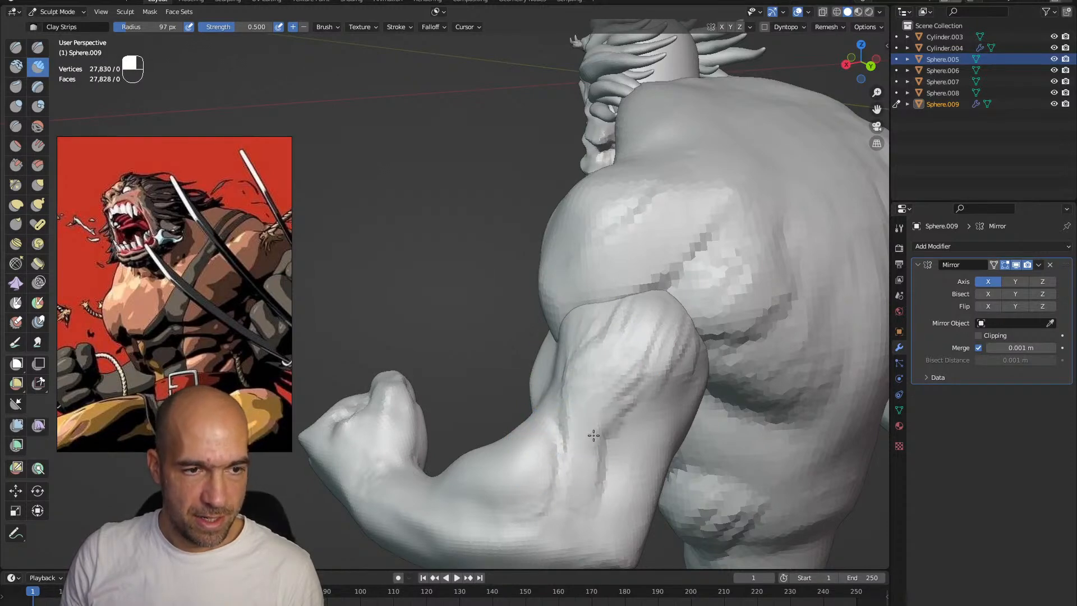
{"action": "left_click_drag", "start_coordinate": [584, 507], "coordinate": [580, 426], "text": "alt+shift"}
{"action": "key", "text": "1"}
{"action": "key", "text": "bracketleft"}
{"action": "key", "text": "bracketleft"}
{"action": "key", "text": "bracketleft"}
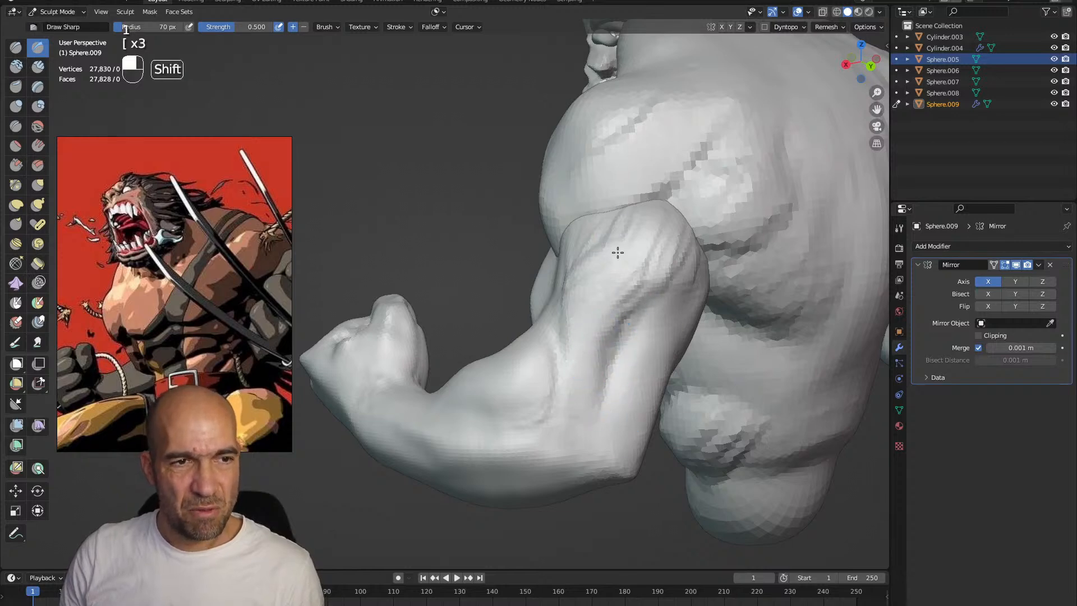
{"action": "middle_click_drag", "start_coordinate": [690, 240], "coordinate": [649, 284]}
Build up the muscle strands along the back of the upper arm down to the elbow with Clay Strips
{"action": "key", "text": "2"}
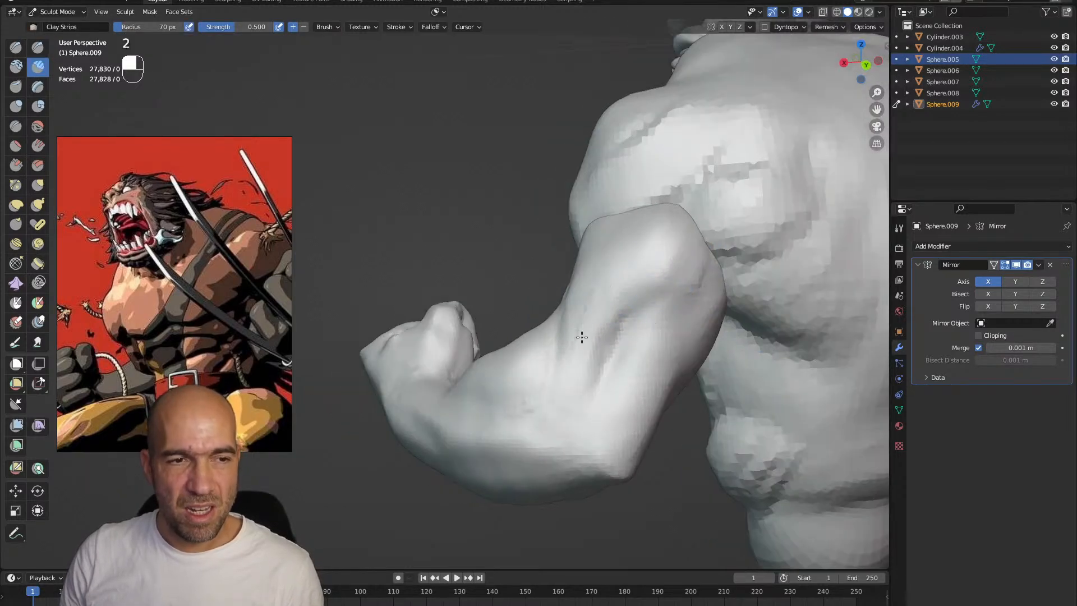
{"action": "mouse_move", "coordinate": [603, 283]}
{"action": "left_mouse_down", "text": "alt"}
{"action": "mouse_move", "coordinate": [627, 369]}
{"action": "mouse_move", "coordinate": [627, 449]}
{"action": "left_mouse_up", "text": "alt"}
{"action": "left_click_drag", "start_coordinate": [699, 296], "coordinate": [695, 303], "text": "alt"}
{"action": "left_click_drag", "start_coordinate": [730, 272], "coordinate": [742, 325]}
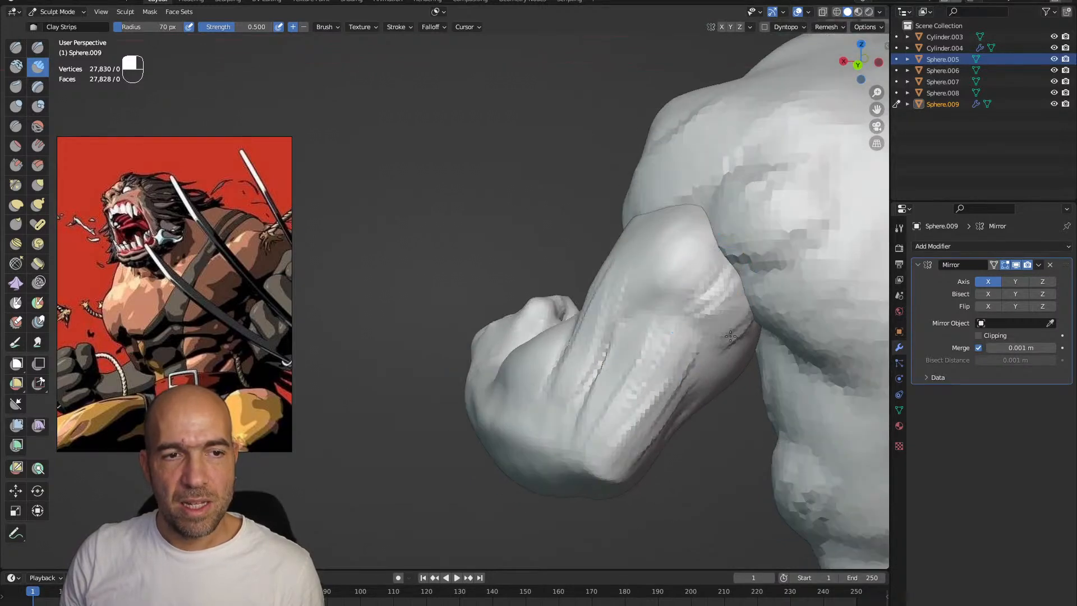
{"action": "left_click_drag", "start_coordinate": [669, 241], "coordinate": [621, 292]}
{"action": "left_click_drag", "start_coordinate": [600, 291], "coordinate": [639, 297], "text": "alt"}
{"action": "left_click_drag", "start_coordinate": [640, 260], "coordinate": [587, 358], "text": "shift"}
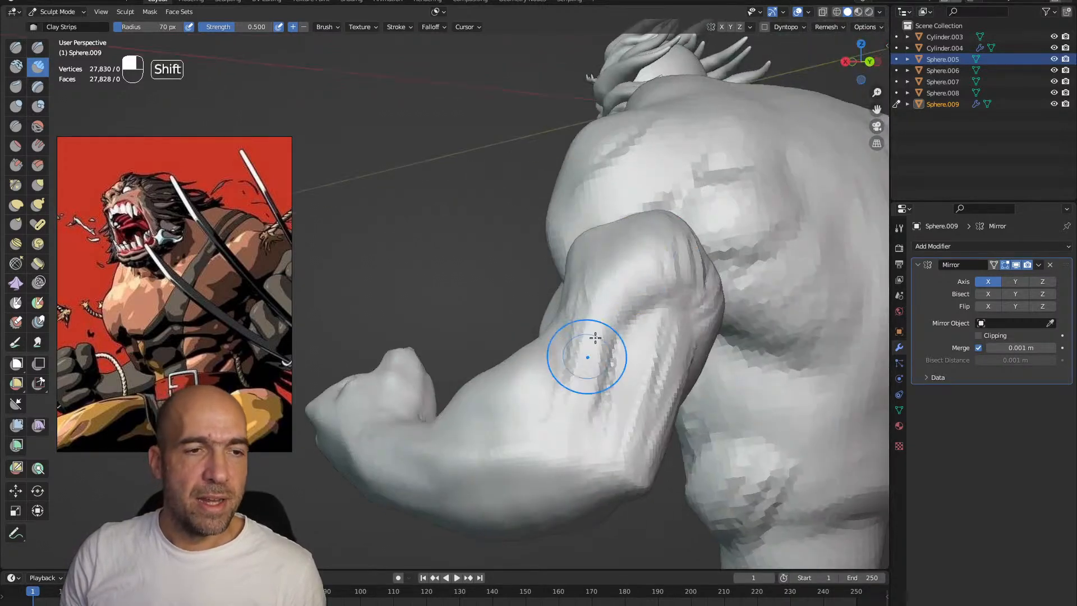
{"action": "mouse_move", "coordinate": [697, 250]}
{"action": "middle_mouse_down"}
{"action": "mouse_move", "coordinate": [635, 279]}
{"action": "mouse_move", "coordinate": [672, 381]}
{"action": "middle_mouse_up"}
{"action": "left_click_drag", "start_coordinate": [648, 425], "coordinate": [627, 331], "text": "alt+shift"}
Carve the creases around the elbow and upper forearm with Draw Sharp
{"action": "key", "text": "1"}
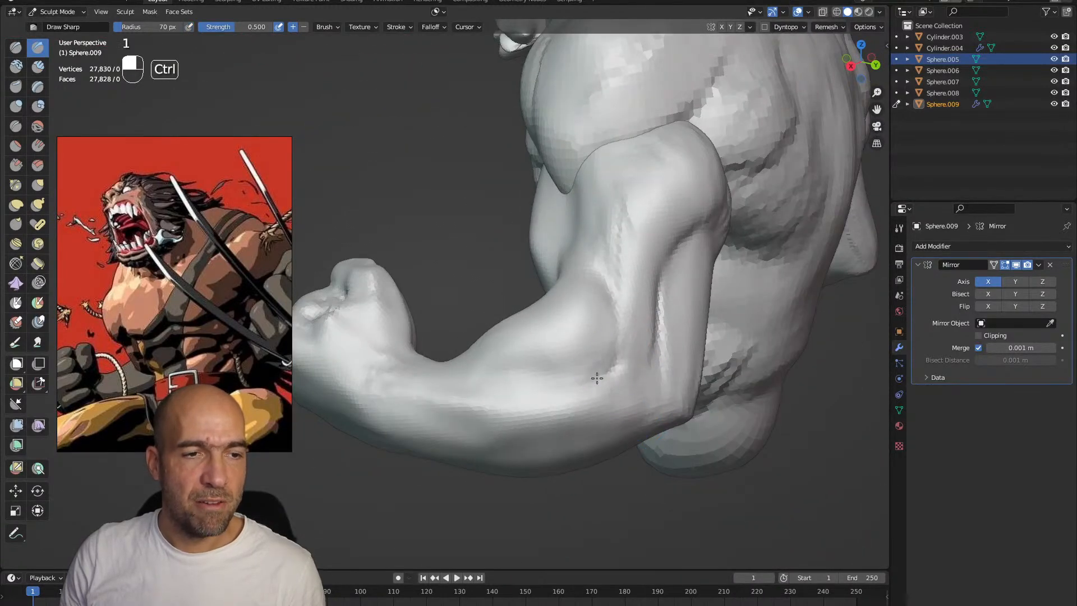
{"action": "left_click_drag", "start_coordinate": [479, 377], "coordinate": [522, 392], "text": "ctrl"}
{"action": "left_click_drag", "start_coordinate": [528, 418], "coordinate": [546, 370], "text": "alt"}
{"action": "key", "text": "alt+shift"}
{"action": "left_click_drag", "start_coordinate": [490, 305], "coordinate": [601, 348], "text": "shift"}
Undo the last stroke and build up the long muscle volumes of the outer forearm with Clay Strips
{"action": "key", "text": "2"}
{"action": "key", "text": "ctrl+z"}
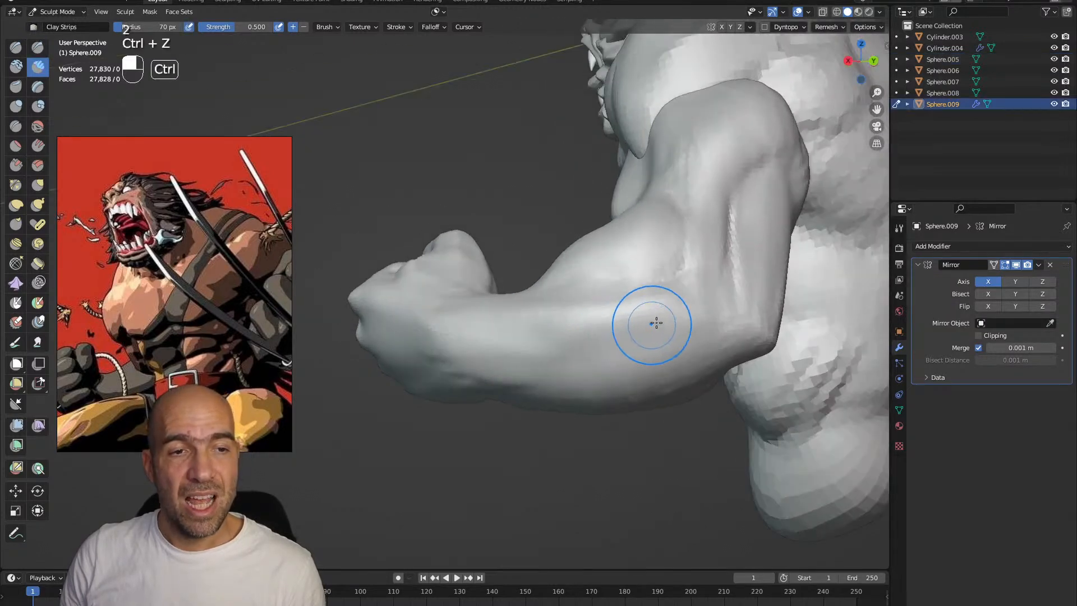
{"action": "left_click_drag", "start_coordinate": [532, 338], "coordinate": [687, 302], "text": "alt"}
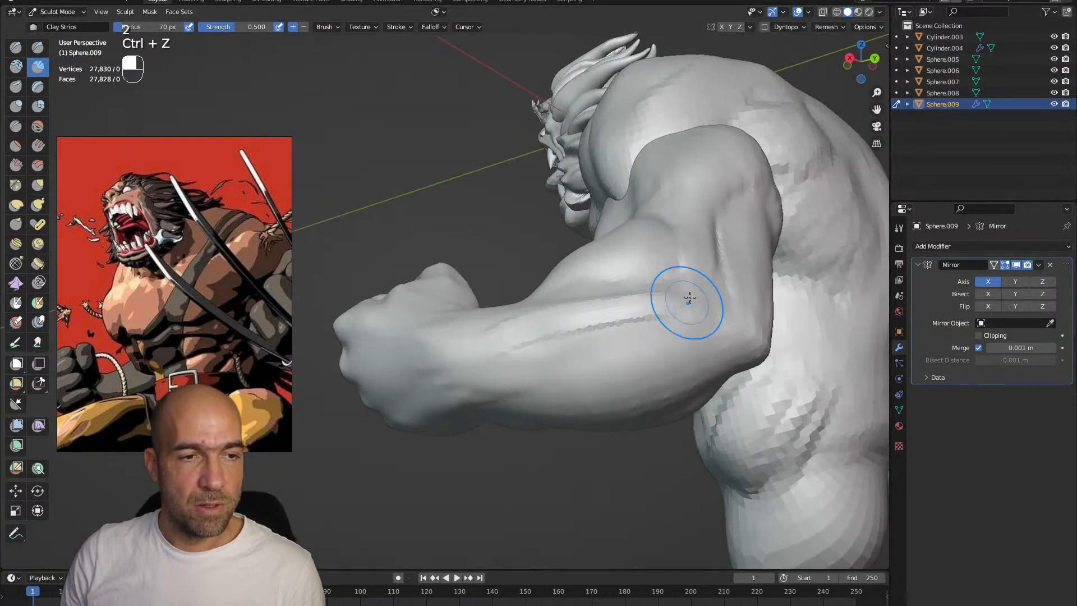
{"action": "left_click_drag", "start_coordinate": [667, 346], "coordinate": [668, 362], "text": "alt"}
{"action": "mouse_move", "coordinate": [687, 331]}
{"action": "left_mouse_down"}
{"action": "mouse_move", "coordinate": [469, 392]}
{"action": "mouse_move", "coordinate": [693, 321]}
{"action": "mouse_move", "coordinate": [577, 378]}
{"action": "mouse_move", "coordinate": [496, 399]}
{"action": "left_mouse_up"}
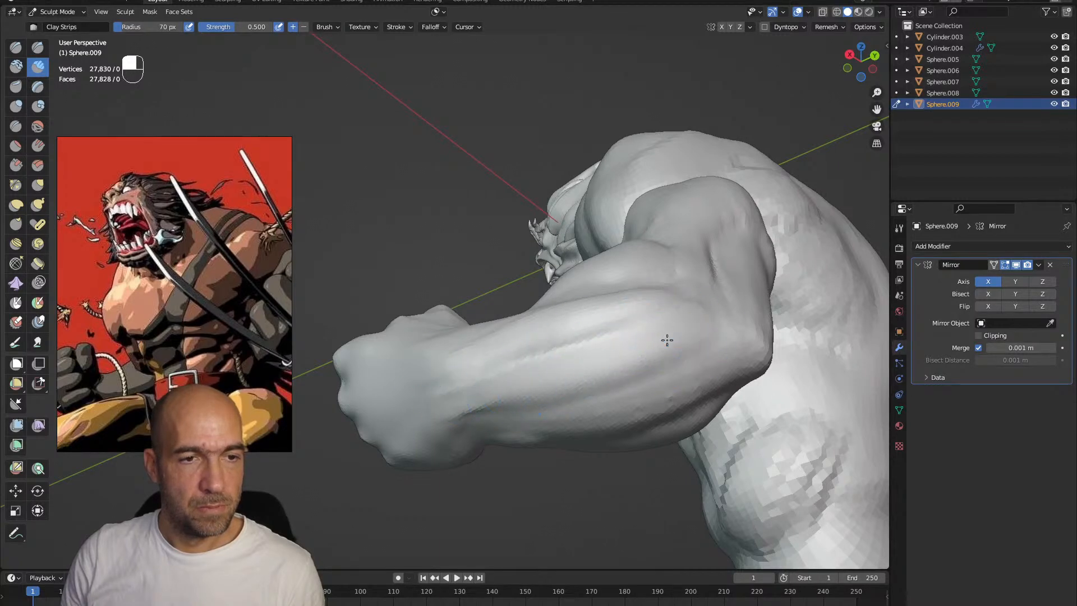
{"action": "left_click_drag", "start_coordinate": [666, 340], "coordinate": [679, 377], "text": "alt"}
Carve the separations between the forearm and upper arm muscles with Draw Sharp
{"action": "key", "text": "1"}
{"action": "left_click_drag", "start_coordinate": [732, 293], "coordinate": [586, 384]}
{"action": "mouse_move", "coordinate": [586, 385]}
{"action": "left_mouse_down", "text": "alt"}
{"action": "mouse_move", "coordinate": [578, 361]}
{"action": "mouse_move", "coordinate": [561, 398]}
{"action": "left_mouse_up", "text": "alt"}
{"action": "left_click_drag", "start_coordinate": [560, 398], "coordinate": [544, 345], "text": "alt"}
{"action": "mouse_move", "coordinate": [547, 314]}
{"action": "left_mouse_down", "text": "shift"}
{"action": "mouse_move", "coordinate": [490, 346]}
{"action": "mouse_move", "coordinate": [608, 375]}
{"action": "left_mouse_up", "text": "shift"}
{"action": "left_click_drag", "start_coordinate": [495, 374], "coordinate": [746, 331], "text": "alt+shift"}
{"action": "left_click_drag", "start_coordinate": [493, 358], "coordinate": [605, 356], "text": "alt"}
{"action": "mouse_move", "coordinate": [701, 246]}
{"action": "left_mouse_down", "text": "alt+shift"}
{"action": "mouse_move", "coordinate": [608, 356]}
{"action": "mouse_move", "coordinate": [645, 367]}
{"action": "left_mouse_up", "text": "alt+shift"}
{"action": "left_click_drag", "start_coordinate": [644, 367], "coordinate": [667, 302], "text": "ctrl+alt"}
{"action": "mouse_move", "coordinate": [667, 303]}
{"action": "left_mouse_down", "text": "alt+shift"}
{"action": "mouse_move", "coordinate": [663, 331]}
{"action": "mouse_move", "coordinate": [645, 342]}
{"action": "left_mouse_up", "text": "alt+shift"}
{"action": "mouse_move", "coordinate": [644, 342]}
{"action": "left_mouse_down", "text": "alt"}
{"action": "mouse_move", "coordinate": [655, 350]}
{"action": "mouse_move", "coordinate": [649, 342]}
{"action": "left_mouse_up", "text": "alt"}
Leave sculpting, add a UV sphere to the scene and open its mesh for editing
{"action": "key", "text": "ctrl+Tab"}
{"action": "key", "text": "shift+a"}
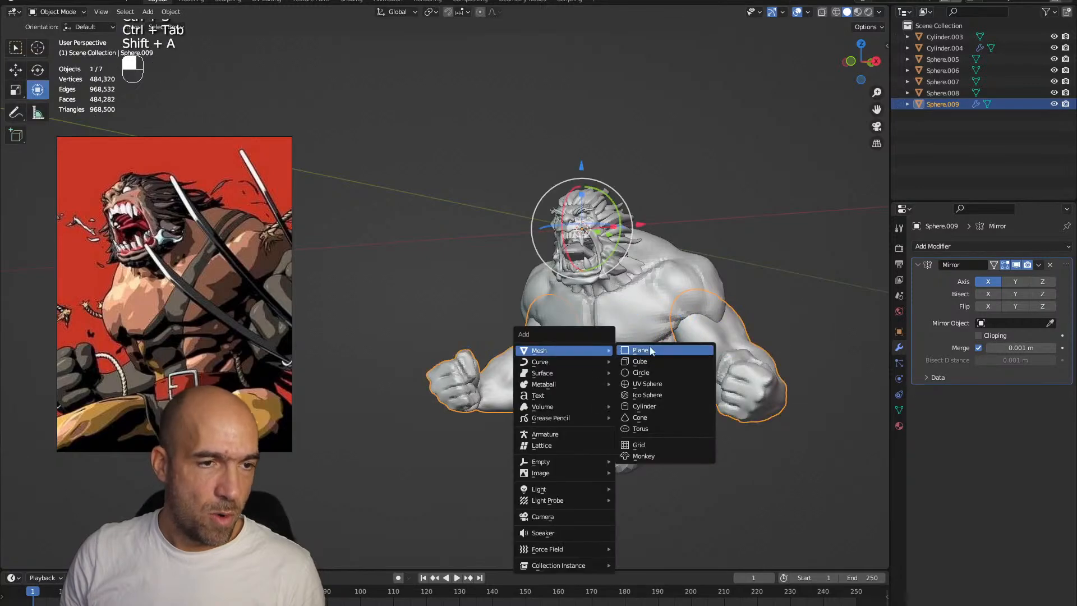
{"action": "left_click", "coordinate": [683, 387]}
{"action": "key", "text": "Tab"}
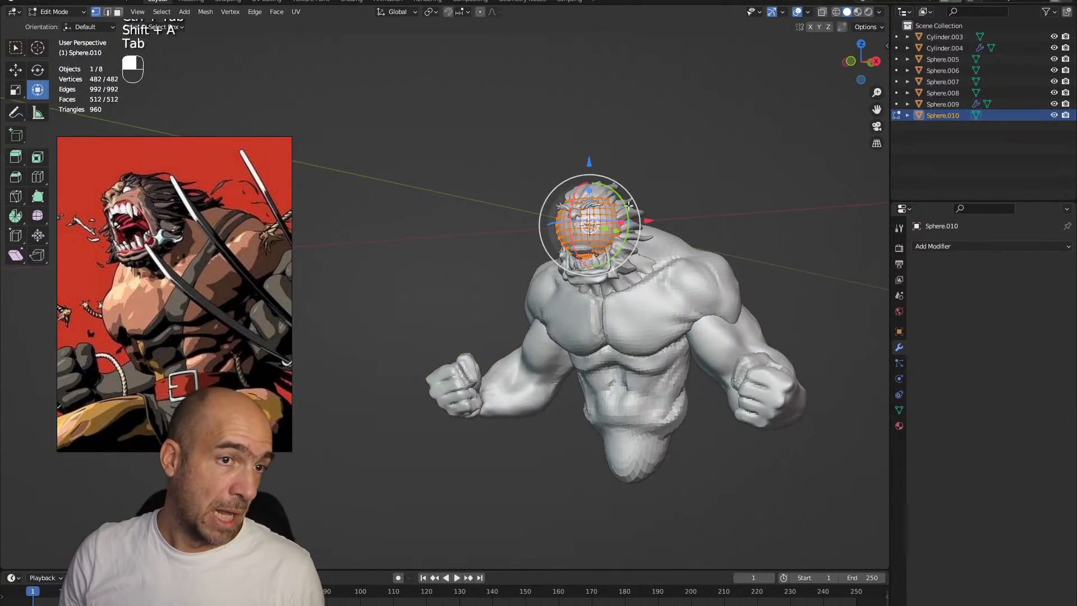
Stretch the sphere vertically into a long ellipsoid and place it below the torso, beside the pelvis
{"action": "key", "text": "g"}
{"action": "key", "text": "z"}
{"action": "left_click_drag", "start_coordinate": [595, 333], "coordinate": [527, 351]}
{"action": "left_click_drag", "start_coordinate": [527, 351], "coordinate": [568, 380], "text": "alt"}
{"action": "key", "text": "ctrl+z"}
{"action": "key", "text": "g"}
{"action": "left_click", "coordinate": [603, 398]}
{"action": "key", "text": "g"}
{"action": "left_click", "coordinate": [694, 417]}
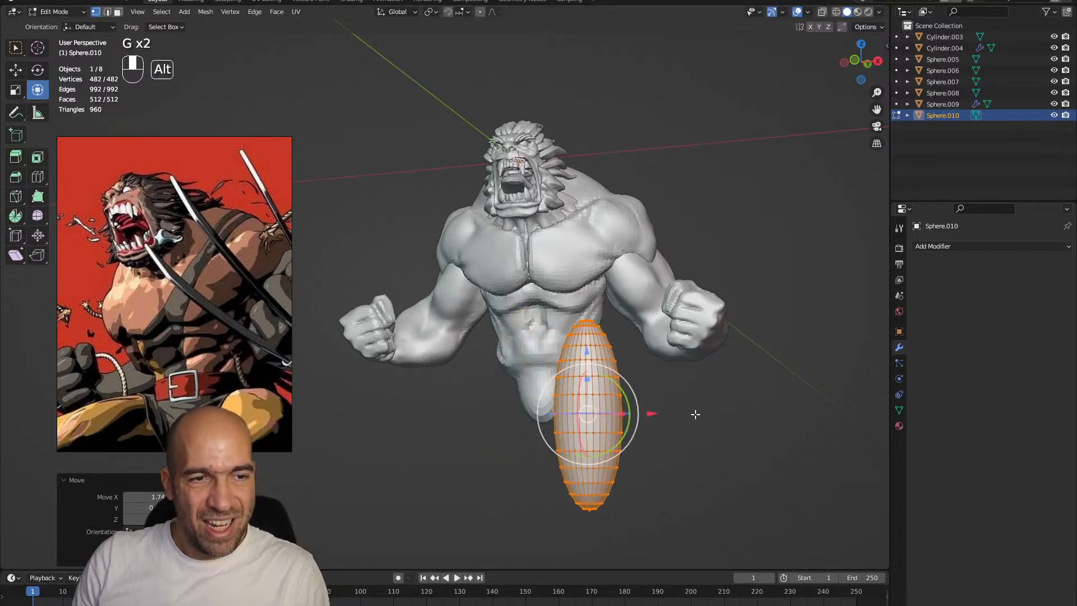
Rotate the ellipsoid to lie horizontally as a forward-pointing thigh and attach it to the side of the pelvis
{"action": "left_click_drag", "start_coordinate": [697, 417], "coordinate": [699, 399], "text": "alt"}
{"action": "left_click_drag", "start_coordinate": [604, 430], "coordinate": [509, 349]}
{"action": "key", "text": "g"}
{"action": "left_click", "coordinate": [636, 339]}
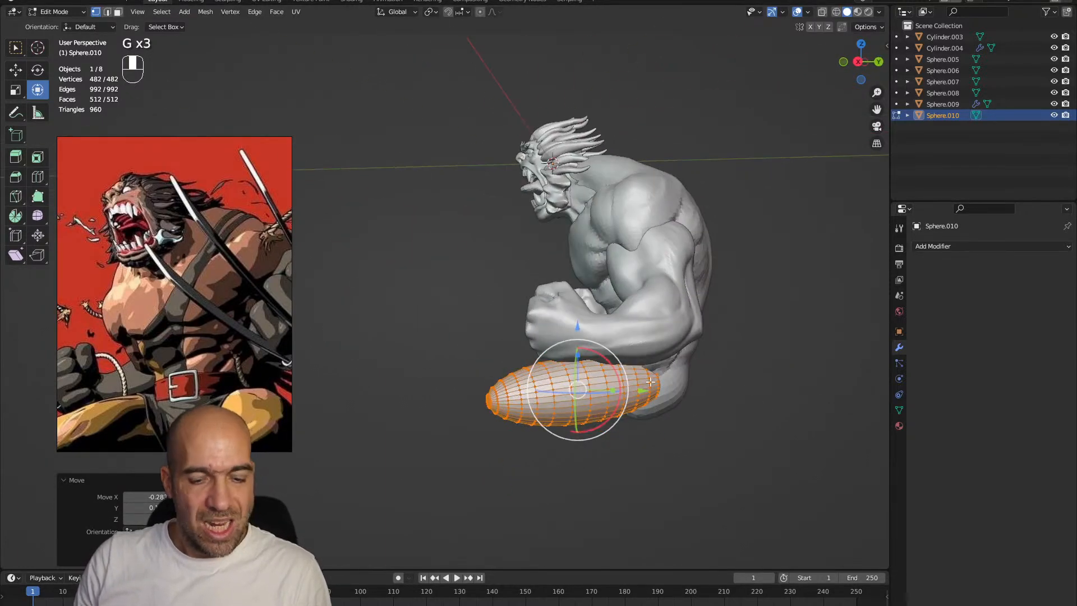
{"action": "key", "text": "g"}
{"action": "left_click", "coordinate": [645, 381]}
{"action": "left_click_drag", "start_coordinate": [693, 385], "coordinate": [813, 389], "text": "alt"}
{"action": "left_click_drag", "start_coordinate": [617, 382], "coordinate": [657, 372]}
{"action": "key", "text": "g"}
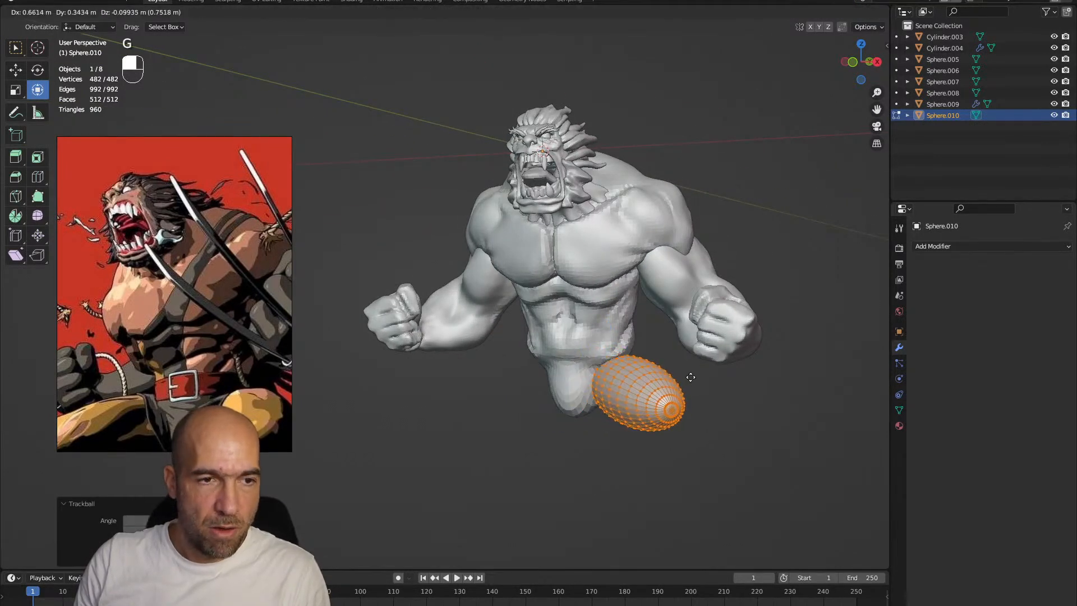
{"action": "left_click", "coordinate": [691, 375]}
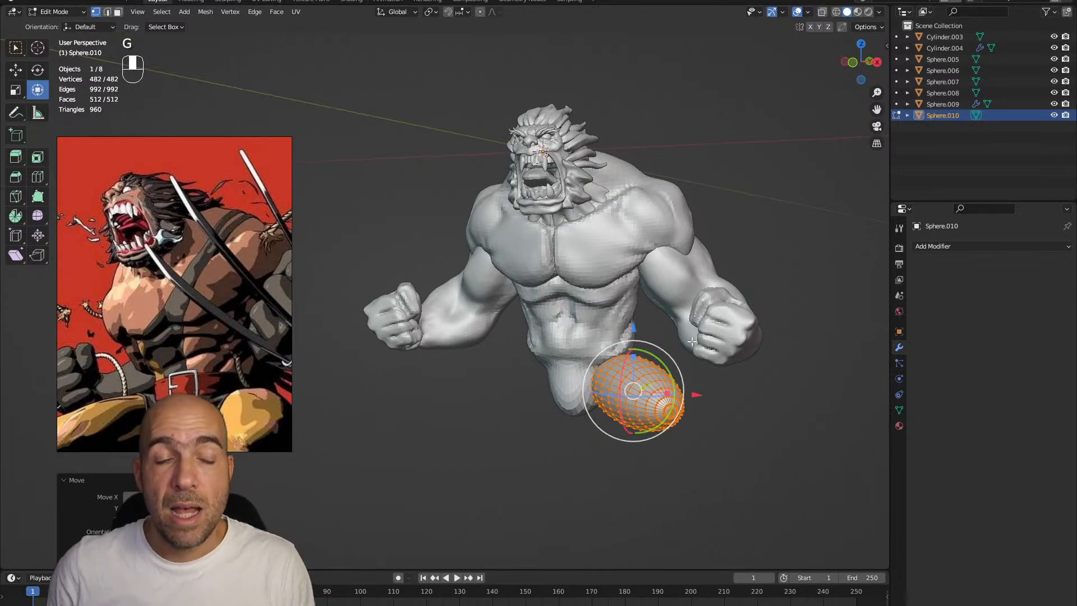
Fine-tune the thigh's position, then duplicate it, placing, scaling and rotating the copy below the knee as the lower leg
{"action": "mouse_move", "coordinate": [699, 391]}
{"action": "left_mouse_down", "text": "alt"}
{"action": "mouse_move", "coordinate": [648, 369]}
{"action": "mouse_move", "coordinate": [735, 371]}
{"action": "mouse_move", "coordinate": [701, 386]}
{"action": "mouse_move", "coordinate": [666, 493]}
{"action": "mouse_move", "coordinate": [711, 443]}
{"action": "mouse_move", "coordinate": [712, 398]}
{"action": "mouse_move", "coordinate": [695, 402]}
{"action": "left_mouse_up", "text": "alt"}
{"action": "key", "text": "g"}
{"action": "left_click", "coordinate": [648, 367]}
{"action": "key", "text": "shift+d"}
{"action": "left_click", "coordinate": [763, 388]}
{"action": "key", "text": "g"}
{"action": "left_click", "coordinate": [729, 478]}
{"action": "key", "text": "s"}
{"action": "left_click", "coordinate": [723, 474]}
{"action": "middle_click_drag", "start_coordinate": [709, 399], "coordinate": [689, 400]}
Add a Mirror modifier on the X axis to the leg and show the whole figure in the reference image
{"action": "left_click", "coordinate": [949, 247]}
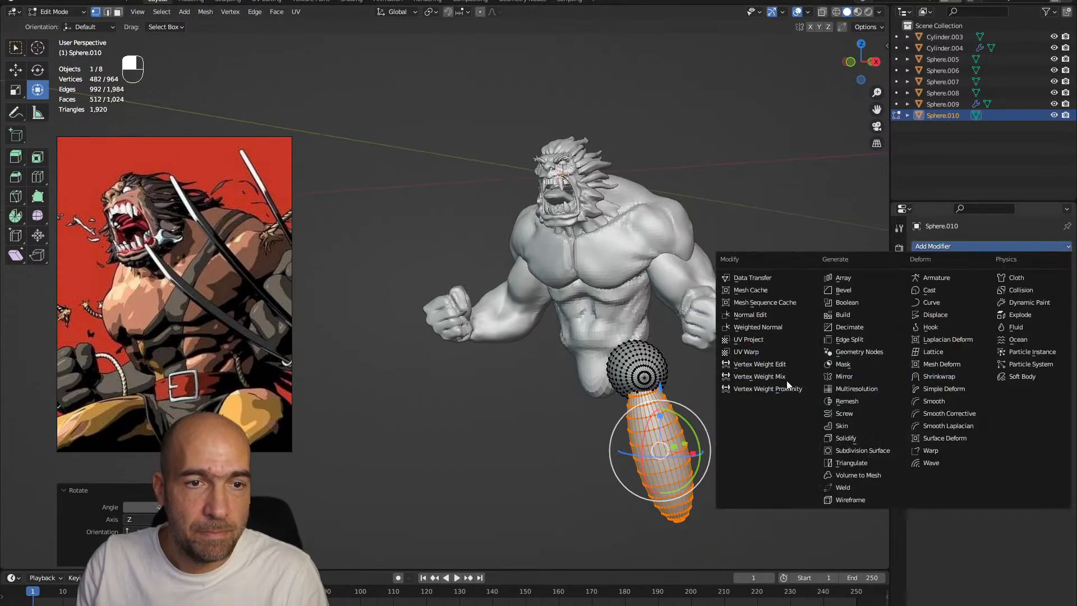
{"action": "left_click", "coordinate": [852, 377]}
{"action": "left_click_drag", "start_coordinate": [762, 392], "coordinate": [650, 361], "text": "alt"}
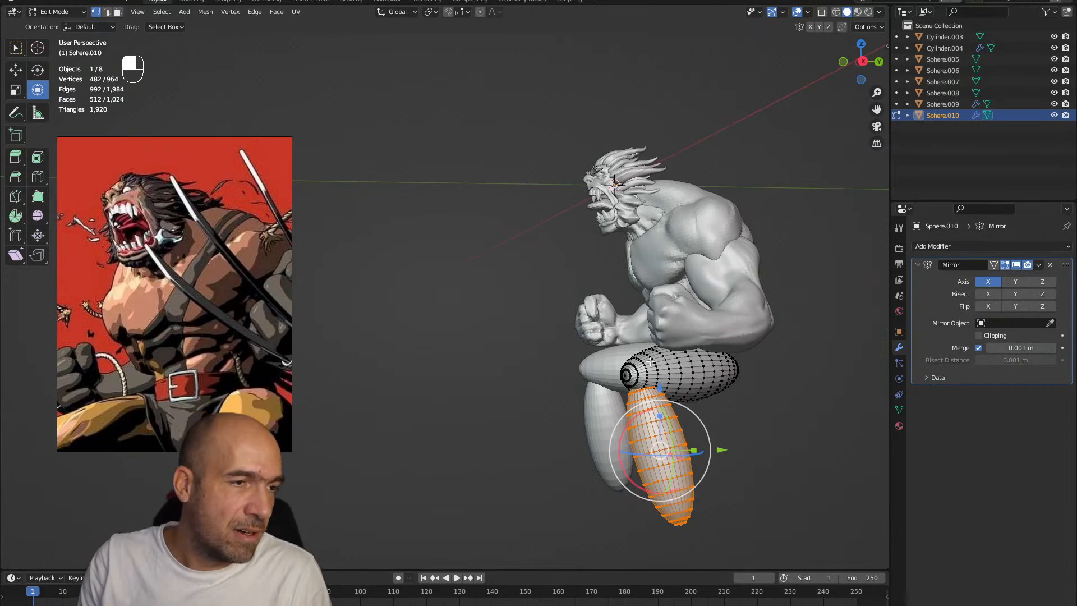
{"action": "scroll", "coordinate": [221, 309], "scroll_direction": "down", "scroll_amount": 3}
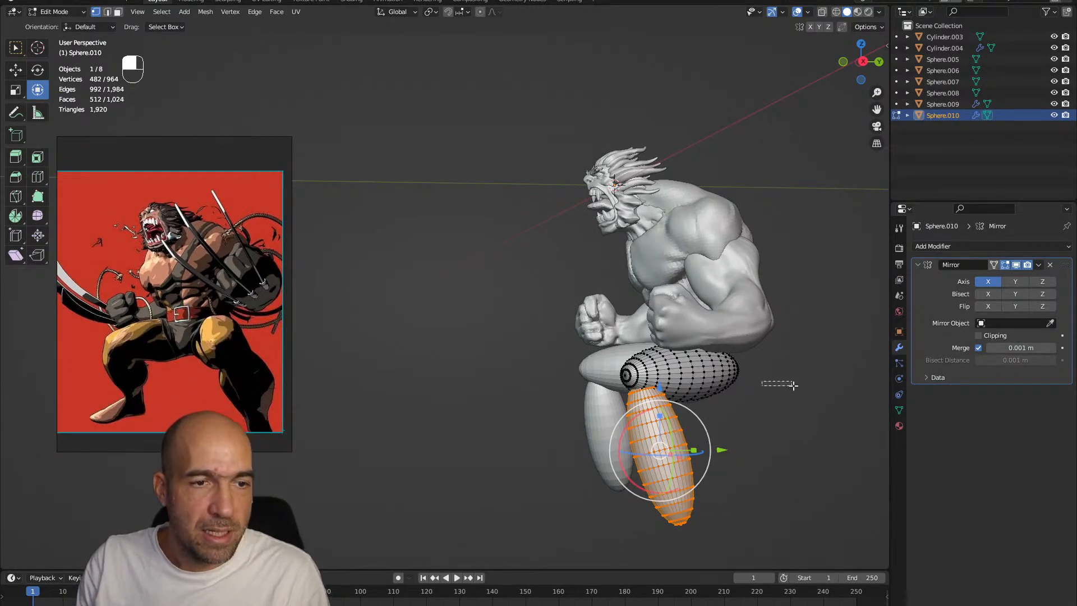
Scale up the thigh and lower leg together and reposition them beneath the pelvis
{"action": "key", "text": "s"}
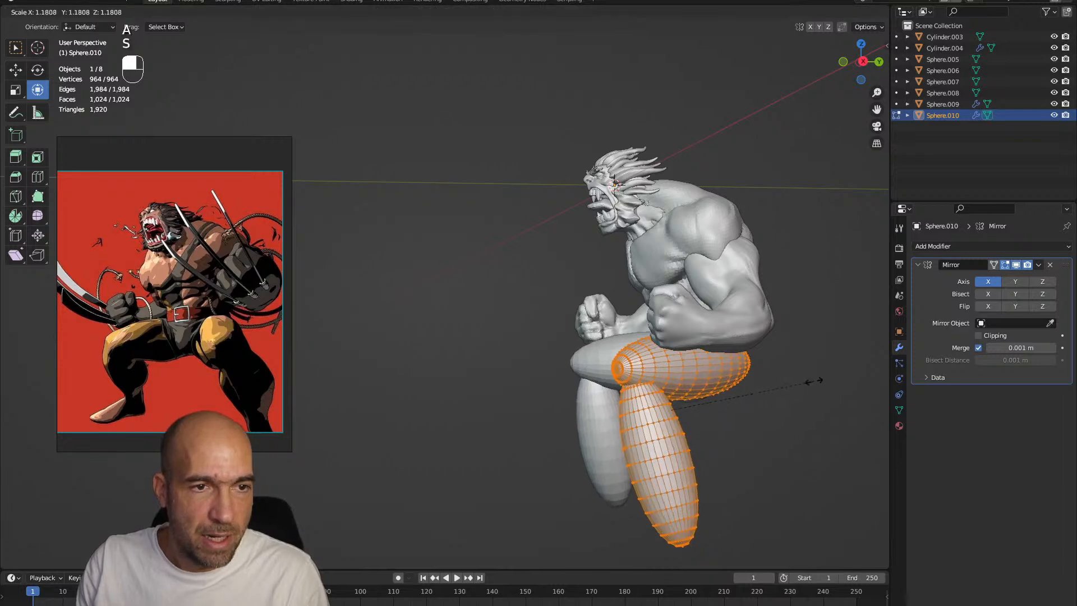
{"action": "left_click", "coordinate": [770, 387]}
{"action": "left_click_drag", "start_coordinate": [769, 387], "coordinate": [858, 378], "text": "alt"}
{"action": "key", "text": "g"}
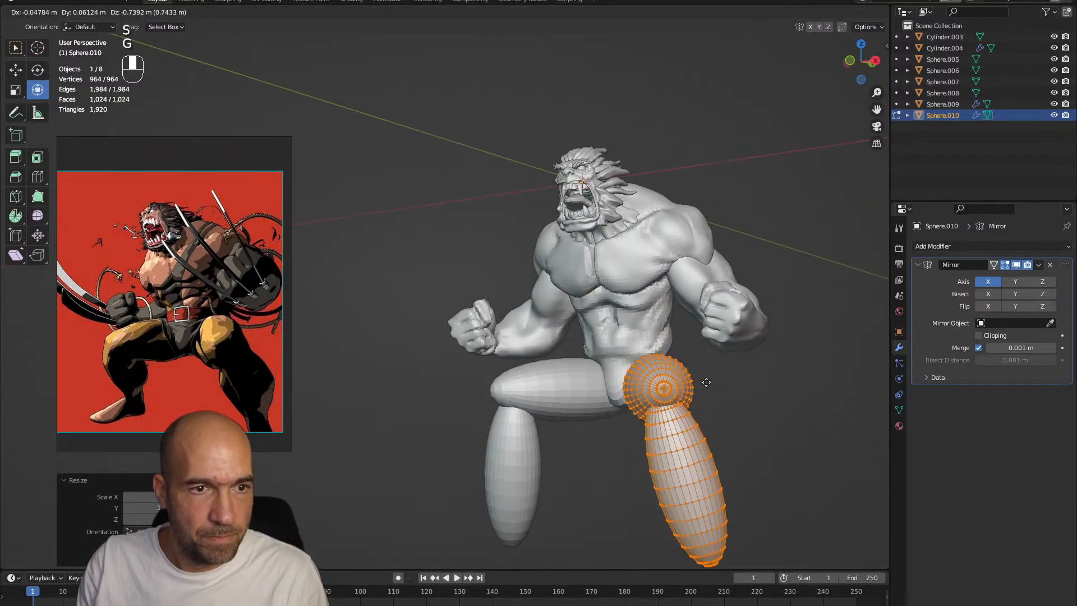
{"action": "left_click", "coordinate": [705, 376]}
{"action": "left_click_drag", "start_coordinate": [704, 377], "coordinate": [769, 352], "text": "ctrl+alt"}
Select only the linked lower leg mesh and adjust its placement under the knee
{"action": "left_click", "coordinate": [703, 418]}
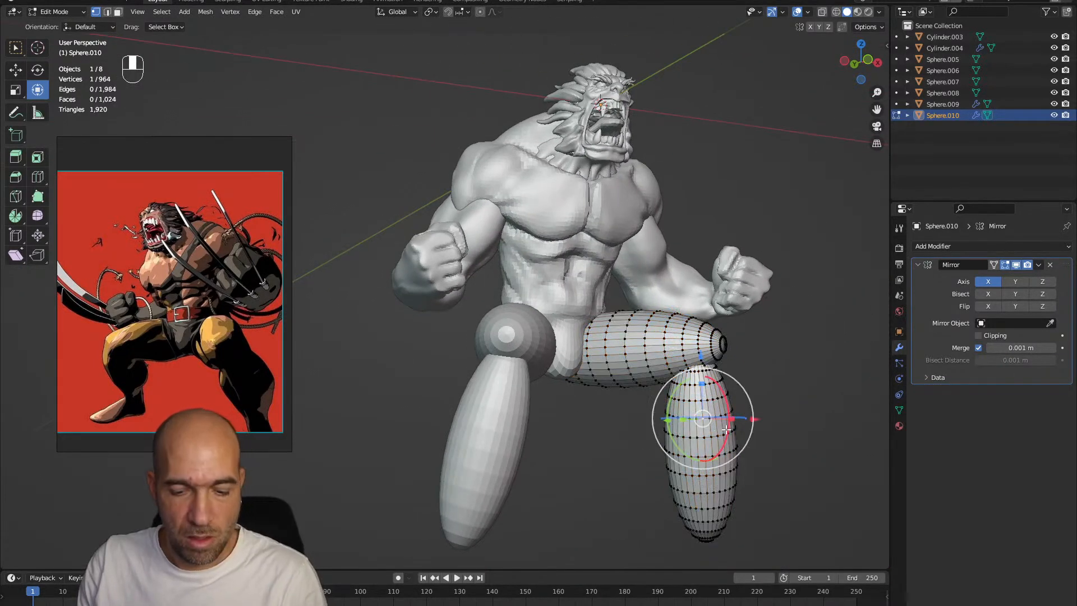
{"action": "key", "text": "l"}
{"action": "left_click_drag", "start_coordinate": [740, 417], "coordinate": [747, 428]}
{"action": "mouse_move", "coordinate": [761, 419]}
{"action": "left_mouse_down", "text": "alt"}
{"action": "mouse_move", "coordinate": [779, 417]}
{"action": "mouse_move", "coordinate": [652, 468]}
{"action": "left_mouse_up", "text": "alt"}
Switch the legs to sculpting and shape the lower leg and knee with the Grab brush
{"action": "key", "text": "ctrl+Tab"}
{"action": "left_click_drag", "start_coordinate": [632, 412], "coordinate": [662, 486], "text": "shift"}
{"action": "left_click_drag", "start_coordinate": [729, 429], "coordinate": [620, 422], "text": "alt"}
{"action": "left_click_drag", "start_coordinate": [644, 432], "coordinate": [661, 471], "text": "shift"}
{"action": "mouse_move", "coordinate": [687, 445]}
{"action": "left_mouse_down", "text": "alt"}
{"action": "mouse_move", "coordinate": [718, 442]}
{"action": "mouse_move", "coordinate": [682, 446]}
{"action": "left_mouse_up", "text": "alt"}
{"action": "key", "text": "g"}
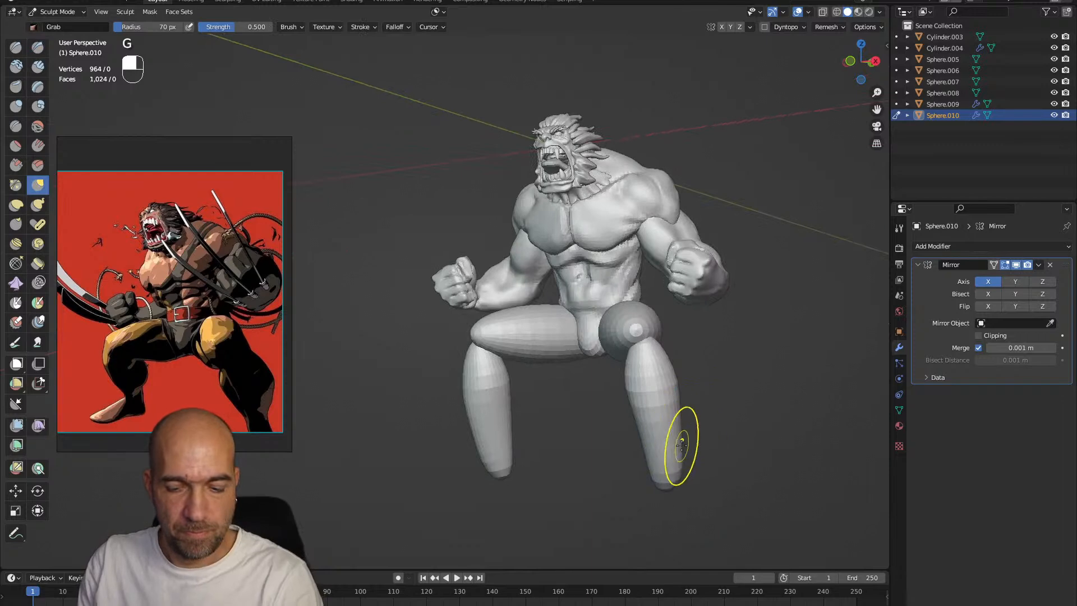
{"action": "left_click_drag", "start_coordinate": [667, 395], "coordinate": [651, 342], "text": "alt"}
{"action": "left_click_drag", "start_coordinate": [651, 342], "coordinate": [552, 362], "text": "ctrl+alt"}
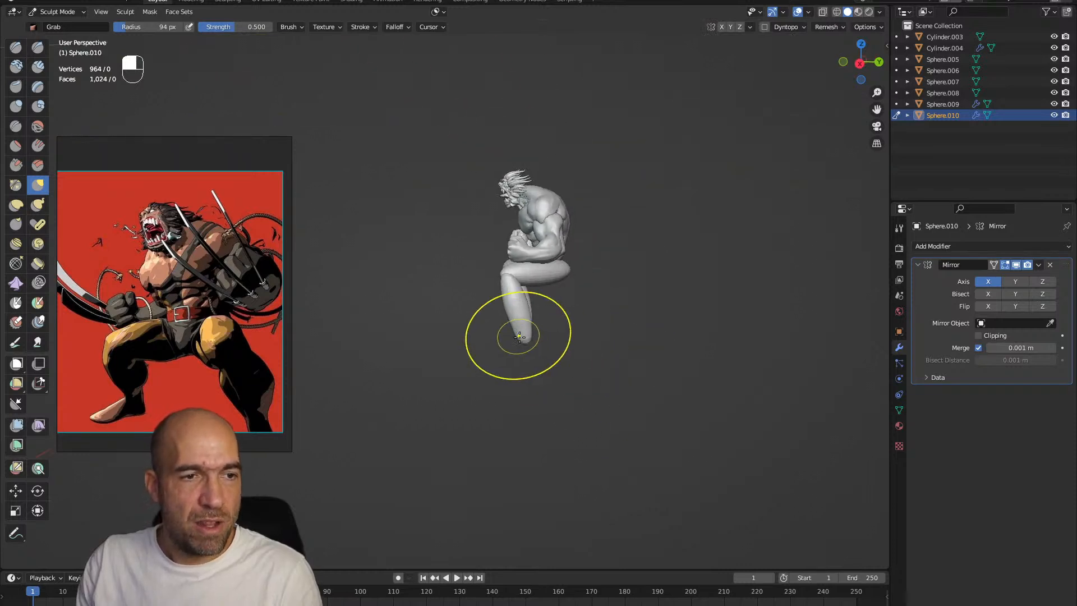
Pull the foot out of the lower leg and shape the calf, knee and thigh with Grab and Draw Sharp
{"action": "left_click_drag", "start_coordinate": [526, 315], "coordinate": [519, 305]}
{"action": "mouse_move", "coordinate": [561, 363]}
{"action": "left_mouse_down", "text": "alt+shift"}
{"action": "mouse_move", "coordinate": [556, 351]}
{"action": "mouse_move", "coordinate": [593, 306]}
{"action": "left_mouse_up", "text": "alt+shift"}
{"action": "mouse_move", "coordinate": [593, 305]}
{"action": "left_mouse_down", "text": "alt+shift"}
{"action": "mouse_move", "coordinate": [566, 329]}
{"action": "mouse_move", "coordinate": [595, 326]}
{"action": "left_mouse_up", "text": "alt+shift"}
{"action": "mouse_move", "coordinate": [594, 326]}
{"action": "left_mouse_down", "text": "alt"}
{"action": "mouse_move", "coordinate": [612, 334]}
{"action": "mouse_move", "coordinate": [671, 305]}
{"action": "mouse_move", "coordinate": [665, 296]}
{"action": "mouse_move", "coordinate": [666, 348]}
{"action": "mouse_move", "coordinate": [610, 351]}
{"action": "mouse_move", "coordinate": [712, 324]}
{"action": "mouse_move", "coordinate": [630, 337]}
{"action": "mouse_move", "coordinate": [678, 319]}
{"action": "mouse_move", "coordinate": [697, 360]}
{"action": "mouse_move", "coordinate": [656, 396]}
{"action": "mouse_move", "coordinate": [646, 472]}
{"action": "mouse_move", "coordinate": [617, 428]}
{"action": "mouse_move", "coordinate": [620, 448]}
{"action": "left_mouse_up", "text": "alt"}
{"action": "key", "text": "1"}
{"action": "mouse_move", "coordinate": [620, 447]}
{"action": "left_mouse_down", "text": "alt+shift"}
{"action": "mouse_move", "coordinate": [587, 405]}
{"action": "mouse_move", "coordinate": [681, 420]}
{"action": "left_mouse_up", "text": "alt+shift"}
{"action": "key", "text": "g"}
{"action": "mouse_move", "coordinate": [568, 386]}
{"action": "left_mouse_down"}
{"action": "mouse_move", "coordinate": [523, 407]}
{"action": "mouse_move", "coordinate": [614, 368]}
{"action": "mouse_move", "coordinate": [582, 357]}
{"action": "left_mouse_up"}
{"action": "left_click_drag", "start_coordinate": [582, 357], "coordinate": [477, 359], "text": "alt"}
{"action": "mouse_move", "coordinate": [630, 401]}
{"action": "left_mouse_down"}
{"action": "mouse_move", "coordinate": [645, 408]}
{"action": "mouse_move", "coordinate": [627, 403]}
{"action": "mouse_move", "coordinate": [619, 427]}
{"action": "left_mouse_up"}
{"action": "mouse_move", "coordinate": [620, 403]}
{"action": "left_mouse_down", "text": "alt"}
{"action": "mouse_move", "coordinate": [594, 412]}
{"action": "mouse_move", "coordinate": [612, 344]}
{"action": "mouse_move", "coordinate": [637, 308]}
{"action": "mouse_move", "coordinate": [673, 300]}
{"action": "left_mouse_up", "text": "alt"}
{"action": "key", "text": "1"}
{"action": "mouse_move", "coordinate": [646, 188]}
{"action": "left_mouse_down", "text": "ctrl"}
{"action": "mouse_move", "coordinate": [592, 325]}
{"action": "mouse_move", "coordinate": [547, 367]}
{"action": "mouse_move", "coordinate": [586, 295]}
{"action": "mouse_move", "coordinate": [569, 271]}
{"action": "mouse_move", "coordinate": [522, 293]}
{"action": "mouse_move", "coordinate": [555, 315]}
{"action": "mouse_move", "coordinate": [541, 309]}
{"action": "left_mouse_up", "text": "ctrl"}
{"action": "key", "text": "g"}
Voxel-remesh the legs into one mesh and refine their forms with Draw Sharp and Clay Strips
{"action": "key", "text": "shift"}
{"action": "key", "text": "ctrl+r"}
{"action": "key", "text": "1"}
{"action": "key", "text": "2"}
{"action": "mouse_move", "coordinate": [592, 341]}
{"action": "left_mouse_down", "text": "alt"}
{"action": "mouse_move", "coordinate": [566, 331]}
{"action": "mouse_move", "coordinate": [580, 331]}
{"action": "left_mouse_up", "text": "alt"}
{"action": "left_click_drag", "start_coordinate": [582, 289], "coordinate": [587, 322], "text": "ctrl+alt"}
Reshape the shin, ankle and foot silhouette with the Grab brush
{"action": "key", "text": "g"}
{"action": "left_click_drag", "start_coordinate": [525, 298], "coordinate": [618, 349], "text": "alt"}
{"action": "mouse_move", "coordinate": [618, 349]}
{"action": "left_mouse_down", "text": "alt"}
{"action": "mouse_move", "coordinate": [660, 362]}
{"action": "mouse_move", "coordinate": [577, 338]}
{"action": "mouse_move", "coordinate": [619, 327]}
{"action": "mouse_move", "coordinate": [569, 343]}
{"action": "mouse_move", "coordinate": [583, 350]}
{"action": "left_mouse_up", "text": "alt"}
{"action": "mouse_move", "coordinate": [583, 350]}
{"action": "left_mouse_down", "text": "alt"}
{"action": "mouse_move", "coordinate": [583, 339]}
{"action": "mouse_move", "coordinate": [549, 334]}
{"action": "left_mouse_up", "text": "alt"}
{"action": "key", "text": "g"}
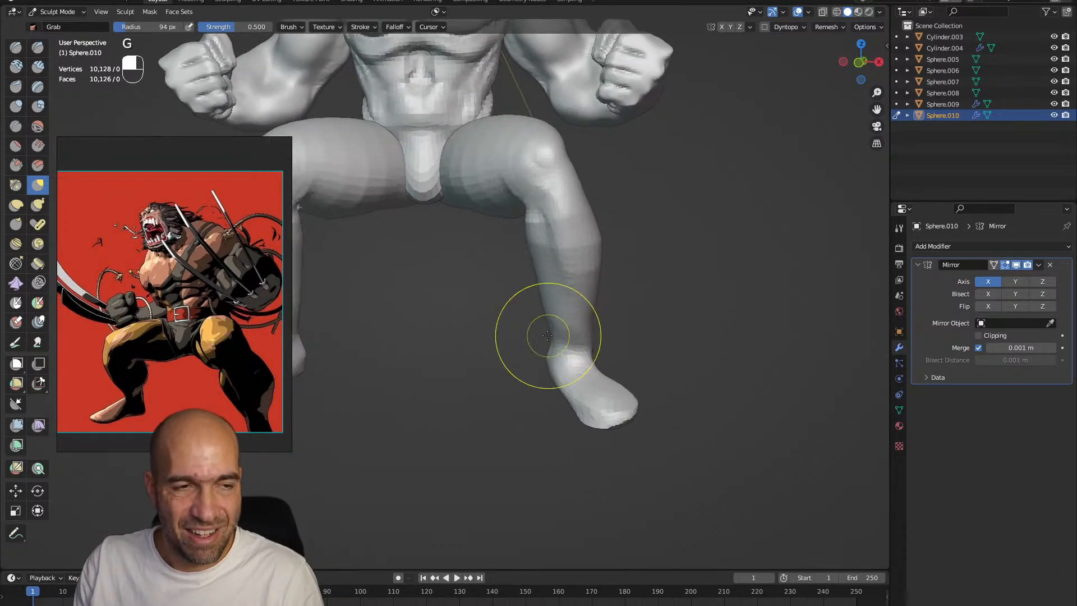
{"action": "mouse_move", "coordinate": [532, 280]}
{"action": "left_mouse_down", "text": "alt"}
{"action": "mouse_move", "coordinate": [565, 277]}
{"action": "mouse_move", "coordinate": [547, 346]}
{"action": "left_mouse_up", "text": "alt"}
{"action": "key", "text": "6"}
{"action": "mouse_move", "coordinate": [477, 359]}
{"action": "left_mouse_down", "text": "alt"}
{"action": "mouse_move", "coordinate": [501, 346]}
{"action": "mouse_move", "coordinate": [504, 278]}
{"action": "mouse_move", "coordinate": [557, 278]}
{"action": "mouse_move", "coordinate": [536, 322]}
{"action": "mouse_move", "coordinate": [649, 366]}
{"action": "left_mouse_up", "text": "alt"}
{"action": "key", "text": "ctrl+z"}
Build up the muscle volumes of the legs with Clay Strips
{"action": "mouse_move", "coordinate": [625, 448]}
{"action": "left_mouse_down", "text": "alt"}
{"action": "mouse_move", "coordinate": [630, 409]}
{"action": "mouse_move", "coordinate": [741, 367]}
{"action": "mouse_move", "coordinate": [757, 331]}
{"action": "left_mouse_up", "text": "alt"}
{"action": "key", "text": "2"}
{"action": "mouse_move", "coordinate": [584, 359]}
{"action": "left_mouse_down", "text": "alt"}
{"action": "mouse_move", "coordinate": [576, 349]}
{"action": "mouse_move", "coordinate": [617, 348]}
{"action": "mouse_move", "coordinate": [594, 326]}
{"action": "mouse_move", "coordinate": [577, 478]}
{"action": "mouse_move", "coordinate": [580, 422]}
{"action": "mouse_move", "coordinate": [587, 452]}
{"action": "left_mouse_up", "text": "alt"}
Switch sculpting to the torso and reshape the waist and hips with Grab at a 141 px radius
{"action": "key", "text": "alt+q"}
{"action": "key", "text": "g"}
{"action": "key", "text": "bracketright"}
{"action": "key", "text": "bracketright"}
{"action": "key", "text": "bracketright"}
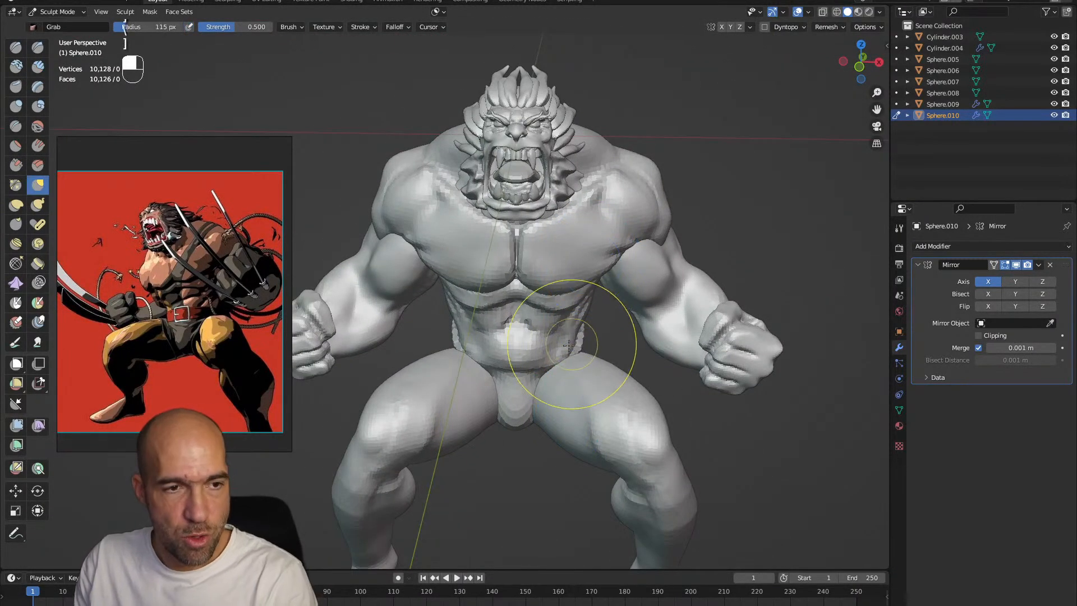
{"action": "key", "text": "alt+q"}
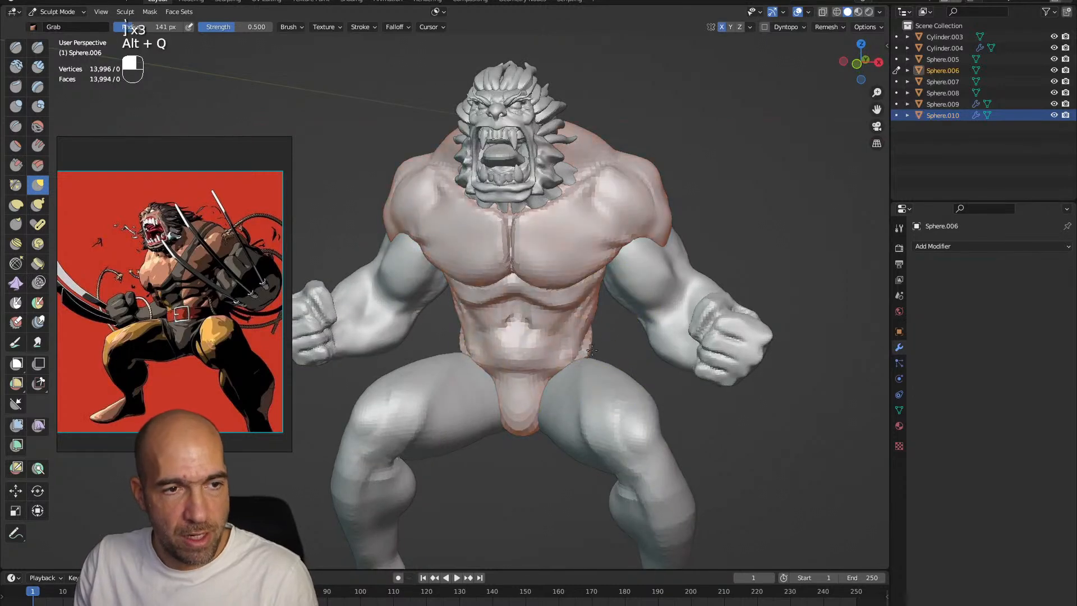
{"action": "mouse_move", "coordinate": [603, 347]}
{"action": "left_mouse_down", "text": "alt"}
{"action": "mouse_move", "coordinate": [541, 337]}
{"action": "mouse_move", "coordinate": [555, 315]}
{"action": "mouse_move", "coordinate": [555, 327]}
{"action": "mouse_move", "coordinate": [522, 328]}
{"action": "left_mouse_up", "text": "alt"}
{"action": "mouse_move", "coordinate": [636, 343]}
{"action": "left_mouse_down", "text": "alt"}
{"action": "mouse_move", "coordinate": [596, 348]}
{"action": "mouse_move", "coordinate": [594, 372]}
{"action": "left_mouse_up", "text": "alt"}
{"action": "left_click_drag", "start_coordinate": [586, 340], "coordinate": [557, 334], "text": "alt"}
{"action": "mouse_move", "coordinate": [633, 303]}
{"action": "left_mouse_down", "text": "alt"}
{"action": "mouse_move", "coordinate": [607, 295]}
{"action": "mouse_move", "coordinate": [584, 336]}
{"action": "mouse_move", "coordinate": [635, 325]}
{"action": "left_mouse_up", "text": "alt"}
{"action": "mouse_move", "coordinate": [610, 367]}
{"action": "left_mouse_down", "text": "alt"}
{"action": "mouse_move", "coordinate": [597, 374]}
{"action": "mouse_move", "coordinate": [609, 505]}
{"action": "mouse_move", "coordinate": [628, 507]}
{"action": "mouse_move", "coordinate": [620, 357]}
{"action": "mouse_move", "coordinate": [569, 365]}
{"action": "left_mouse_up", "text": "alt"}
Switch sculpting to the legs and adjust the leg pose in side view with Grab
{"action": "key", "text": "alt+q"}
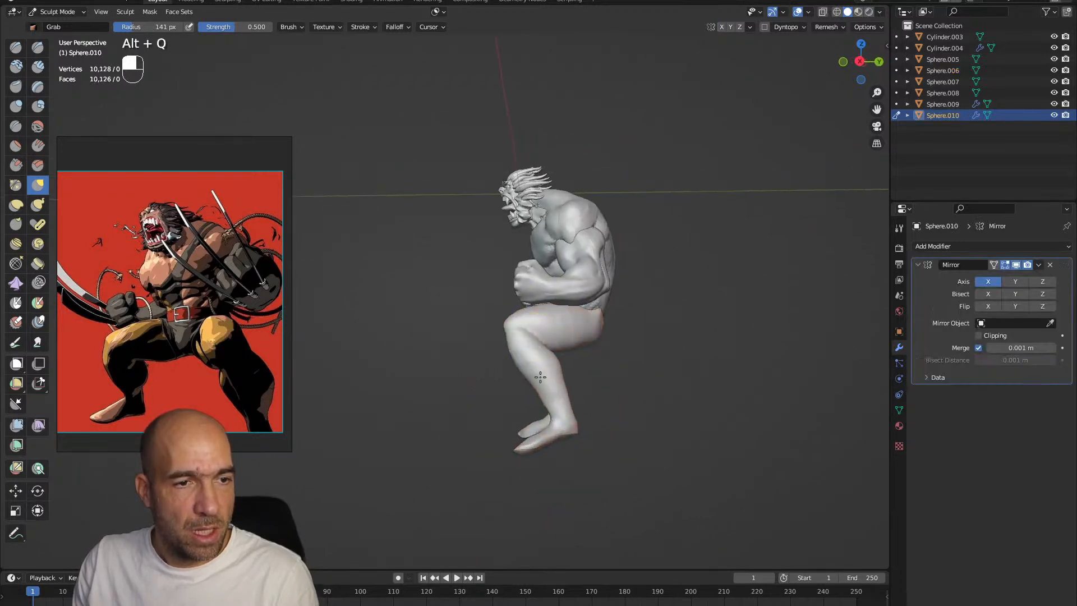
{"action": "left_click_drag", "start_coordinate": [562, 424], "coordinate": [604, 387], "text": "alt+shift"}
{"action": "mouse_move", "coordinate": [601, 322]}
{"action": "left_mouse_down", "text": "alt+shift"}
{"action": "mouse_move", "coordinate": [603, 386]}
{"action": "mouse_move", "coordinate": [606, 366]}
{"action": "mouse_move", "coordinate": [580, 351]}
{"action": "mouse_move", "coordinate": [567, 393]}
{"action": "mouse_move", "coordinate": [589, 284]}
{"action": "mouse_move", "coordinate": [553, 276]}
{"action": "mouse_move", "coordinate": [565, 268]}
{"action": "mouse_move", "coordinate": [581, 365]}
{"action": "mouse_move", "coordinate": [565, 348]}
{"action": "mouse_move", "coordinate": [564, 313]}
{"action": "mouse_move", "coordinate": [589, 297]}
{"action": "mouse_move", "coordinate": [569, 308]}
{"action": "mouse_move", "coordinate": [612, 312]}
{"action": "mouse_move", "coordinate": [566, 317]}
{"action": "mouse_move", "coordinate": [555, 350]}
{"action": "left_mouse_up", "text": "alt+shift"}
Switch sculpting back to the torso and refine the abdomen and pelvis where they meet the thighs with Grab
{"action": "key", "text": "alt+q"}
{"action": "key", "text": "alt+q"}
{"action": "mouse_move", "coordinate": [555, 350]}
{"action": "left_mouse_down", "text": "ctrl+alt"}
{"action": "mouse_move", "coordinate": [530, 338]}
{"action": "mouse_move", "coordinate": [529, 315]}
{"action": "left_mouse_up", "text": "ctrl+alt"}
{"action": "mouse_move", "coordinate": [549, 362]}
{"action": "left_mouse_down", "text": "alt"}
{"action": "mouse_move", "coordinate": [553, 396]}
{"action": "mouse_move", "coordinate": [512, 377]}
{"action": "left_mouse_up", "text": "alt"}
{"action": "mouse_move", "coordinate": [510, 440]}
{"action": "left_mouse_down", "text": "alt+shift"}
{"action": "mouse_move", "coordinate": [552, 412]}
{"action": "mouse_move", "coordinate": [585, 366]}
{"action": "left_mouse_up", "text": "alt+shift"}
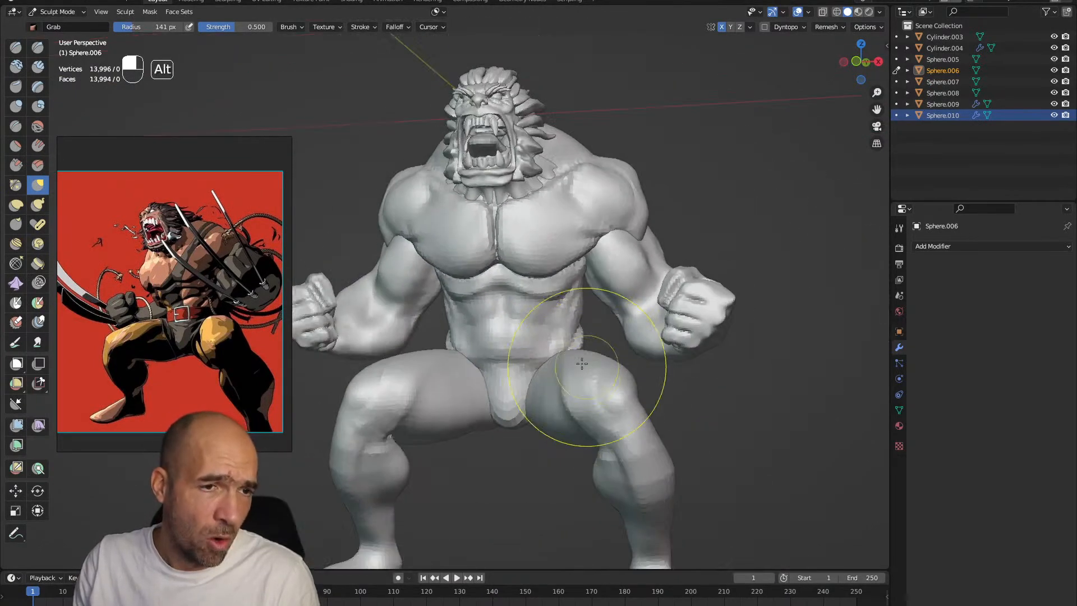
{"action": "mouse_move", "coordinate": [570, 324]}
{"action": "left_mouse_down", "text": "ctrl+alt"}
{"action": "mouse_move", "coordinate": [629, 396]}
{"action": "mouse_move", "coordinate": [645, 353]}
{"action": "left_mouse_up", "text": "ctrl+alt"}
Leave sculpting, add a cylinder mesh and open it for editing
{"action": "key", "text": "ctrl+Tab"}
{"action": "key", "text": "shift+a"}
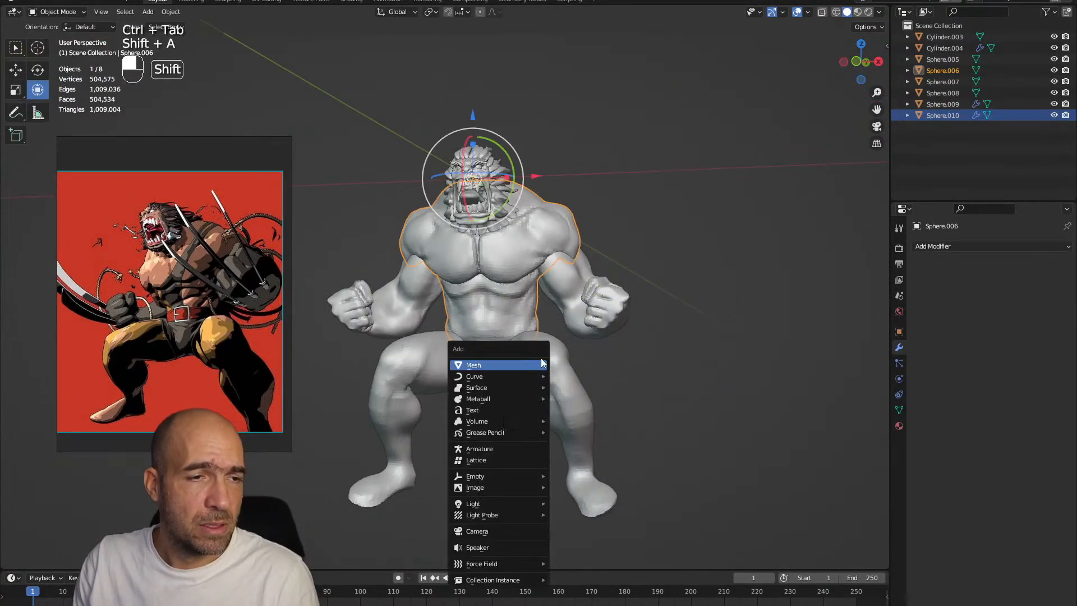
{"action": "mouse_move", "coordinate": [542, 365]}
{"action": "left_click", "coordinate": [598, 421]}
{"action": "key", "text": "Tab"}
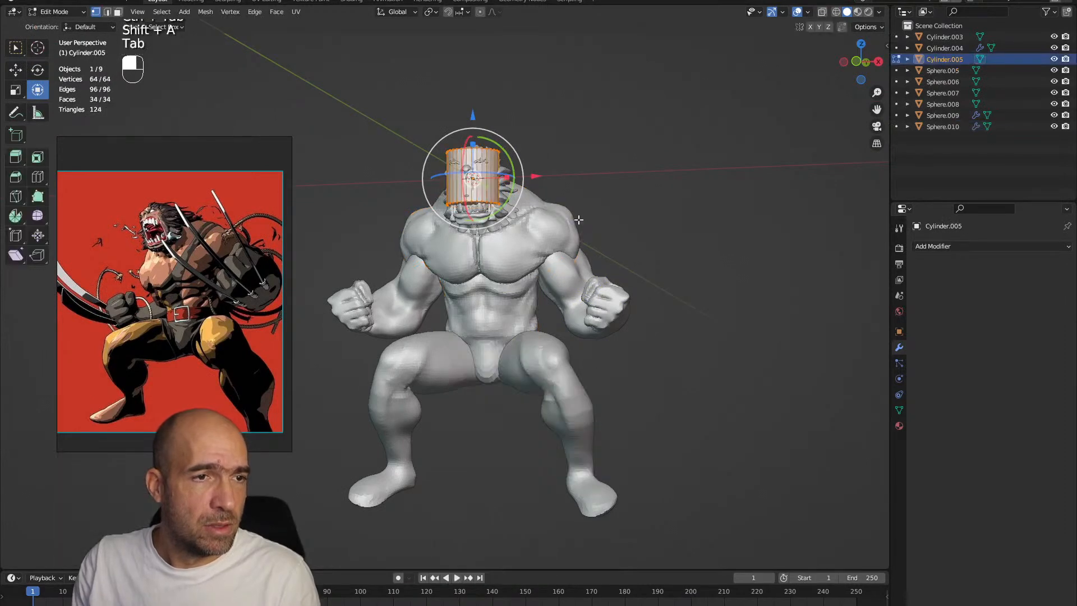
Enlarge the cylinder, lower it from the head to the hips and scale it down towards the waist's width
{"action": "left_click_drag", "start_coordinate": [470, 138], "coordinate": [472, 176]}
{"action": "key", "text": "s"}
{"action": "left_click", "coordinate": [547, 190]}
{"action": "left_click_drag", "start_coordinate": [472, 114], "coordinate": [472, 257]}
{"action": "middle_click_drag", "start_coordinate": [522, 280], "coordinate": [509, 279]}
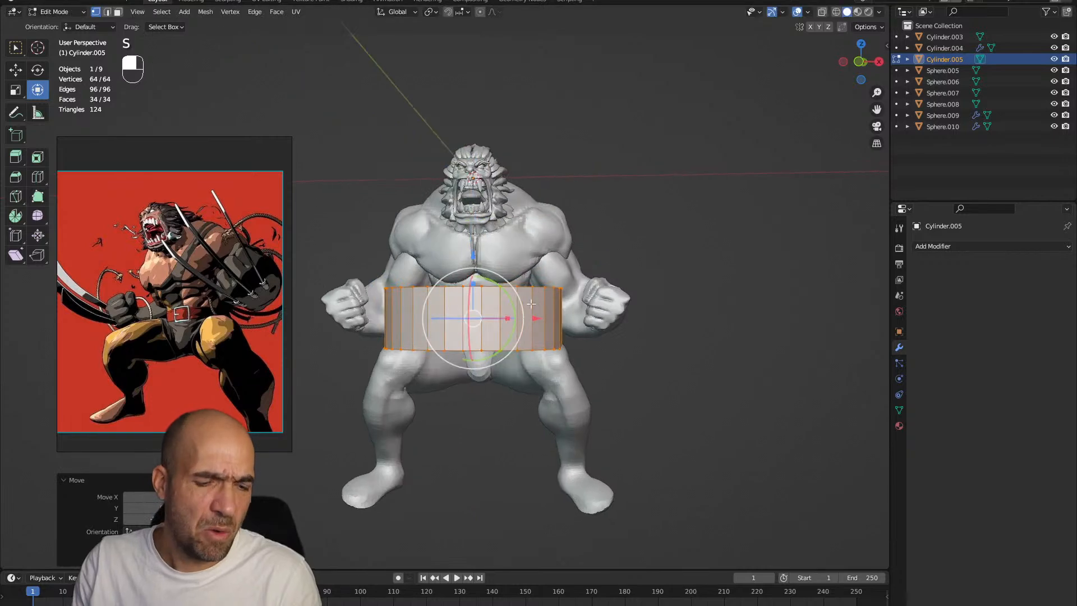
{"action": "key", "text": "s"}
{"action": "left_click", "coordinate": [489, 293]}
{"action": "middle_click_drag", "start_coordinate": [588, 302], "coordinate": [499, 316], "text": "alt"}
{"action": "left_click_drag", "start_coordinate": [531, 314], "coordinate": [604, 302]}
Resize the cylinder around the waist and flatten it along Z into a narrow belt band
{"action": "key", "text": "s"}
{"action": "left_click", "coordinate": [633, 306]}
{"action": "middle_click_drag", "start_coordinate": [633, 307], "coordinate": [553, 283], "text": "alt"}
{"action": "key", "text": "s"}
{"action": "key", "text": "z"}
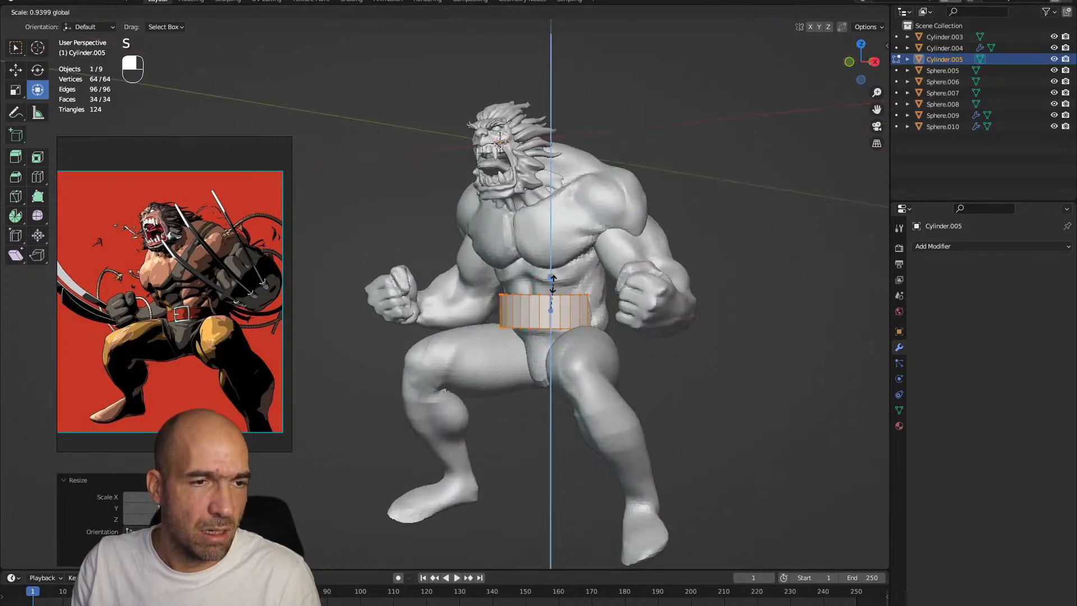
{"action": "left_click", "coordinate": [551, 293]}
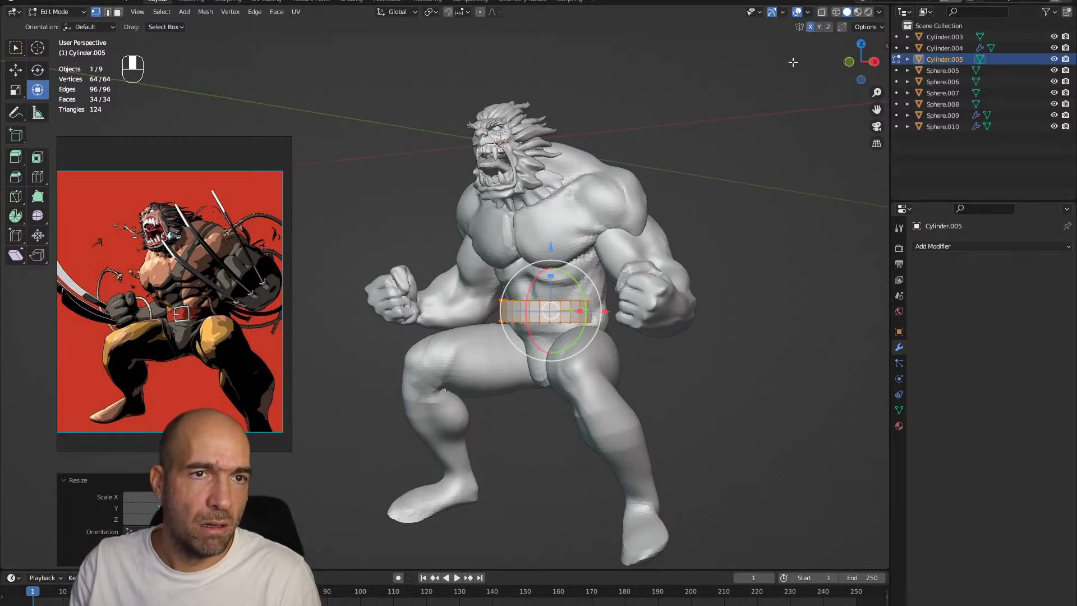
Put the belt in Sculpt Mode and pull it to fit the waist with Grab, using X symmetry and a 141 px radius
{"action": "key", "text": "ctrl+Tab"}
{"action": "left_click", "coordinate": [682, 185]}
{"action": "mouse_move", "coordinate": [680, 193]}
{"action": "middle_mouse_down", "text": "ctrl+alt"}
{"action": "mouse_move", "coordinate": [675, 277]}
{"action": "mouse_move", "coordinate": [662, 282]}
{"action": "middle_mouse_up", "text": "ctrl+alt"}
{"action": "key", "text": "g"}
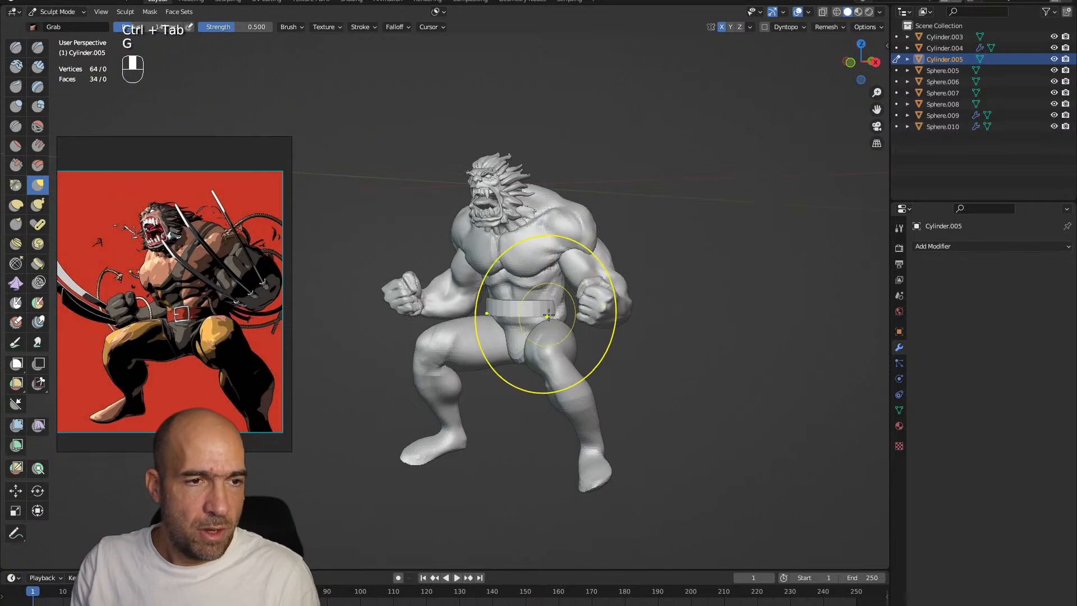
{"action": "mouse_move", "coordinate": [600, 311]}
{"action": "middle_mouse_down", "text": "alt"}
{"action": "mouse_move", "coordinate": [533, 298]}
{"action": "mouse_move", "coordinate": [553, 299]}
{"action": "mouse_move", "coordinate": [529, 314]}
{"action": "mouse_move", "coordinate": [569, 295]}
{"action": "mouse_move", "coordinate": [590, 261]}
{"action": "middle_mouse_up", "text": "alt"}
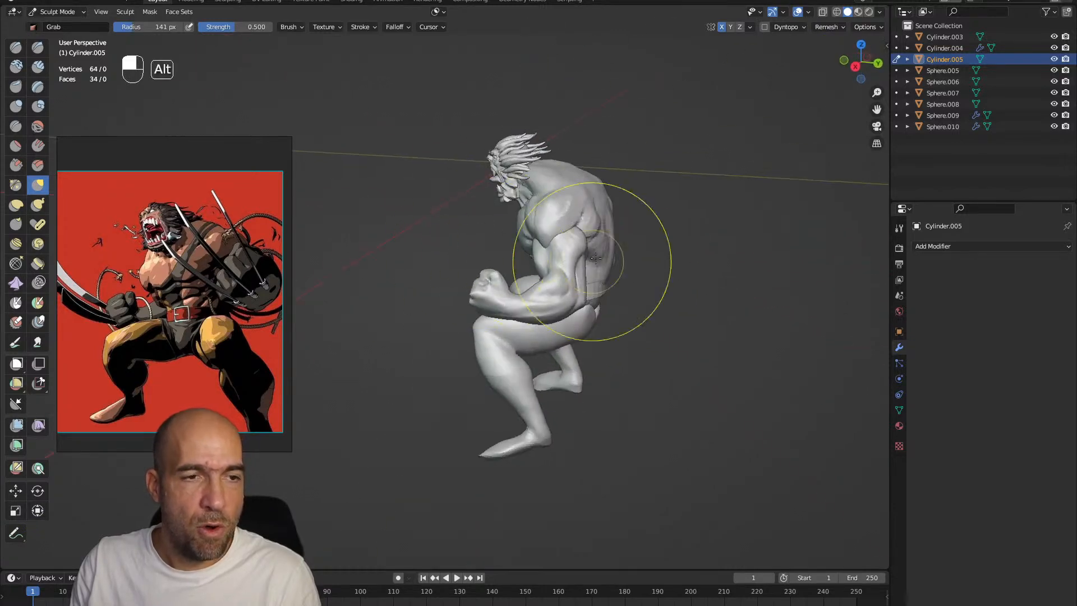
{"action": "left_click_drag", "start_coordinate": [605, 291], "coordinate": [675, 284], "text": "alt"}
{"action": "mouse_move", "coordinate": [676, 284]}
{"action": "left_mouse_down", "text": "ctrl+alt"}
{"action": "mouse_move", "coordinate": [661, 281]}
{"action": "mouse_move", "coordinate": [665, 299]}
{"action": "mouse_move", "coordinate": [690, 306]}
{"action": "mouse_move", "coordinate": [671, 331]}
{"action": "mouse_move", "coordinate": [677, 316]}
{"action": "mouse_move", "coordinate": [678, 360]}
{"action": "mouse_move", "coordinate": [676, 311]}
{"action": "mouse_move", "coordinate": [673, 323]}
{"action": "left_mouse_up", "text": "ctrl+alt"}
{"action": "mouse_move", "coordinate": [673, 322]}
{"action": "left_mouse_down", "text": "alt"}
{"action": "mouse_move", "coordinate": [574, 322]}
{"action": "mouse_move", "coordinate": [569, 249]}
{"action": "mouse_move", "coordinate": [589, 263]}
{"action": "left_mouse_up", "text": "alt"}
Switch sculpting to the legs and shape the foot and ankle with Grab at a 90 px radius
{"action": "key", "text": "alt+q"}
{"action": "mouse_move", "coordinate": [649, 355]}
{"action": "left_mouse_down", "text": "alt"}
{"action": "mouse_move", "coordinate": [629, 363]}
{"action": "mouse_move", "coordinate": [654, 367]}
{"action": "left_mouse_up", "text": "alt"}
{"action": "mouse_move", "coordinate": [653, 451]}
{"action": "left_mouse_down", "text": "alt+shift"}
{"action": "mouse_move", "coordinate": [633, 399]}
{"action": "mouse_move", "coordinate": [656, 427]}
{"action": "mouse_move", "coordinate": [605, 443]}
{"action": "left_mouse_up", "text": "alt+shift"}
{"action": "mouse_move", "coordinate": [611, 437]}
{"action": "left_mouse_down", "text": "alt"}
{"action": "mouse_move", "coordinate": [637, 416]}
{"action": "mouse_move", "coordinate": [583, 421]}
{"action": "left_mouse_up", "text": "alt"}
{"action": "mouse_move", "coordinate": [650, 436]}
{"action": "left_mouse_down"}
{"action": "mouse_move", "coordinate": [611, 425]}
{"action": "mouse_move", "coordinate": [567, 370]}
{"action": "mouse_move", "coordinate": [632, 332]}
{"action": "mouse_move", "coordinate": [641, 377]}
{"action": "mouse_move", "coordinate": [673, 376]}
{"action": "left_mouse_up"}
{"action": "key", "text": "1"}
{"action": "key", "text": "g"}
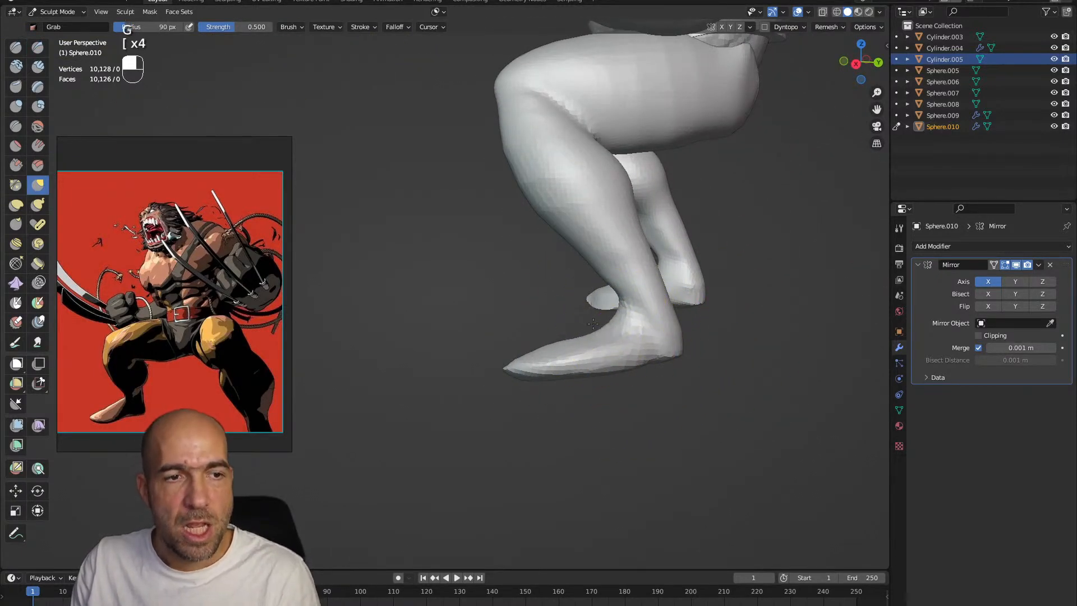
{"action": "mouse_move", "coordinate": [593, 326]}
{"action": "left_mouse_down", "text": "alt"}
{"action": "mouse_move", "coordinate": [673, 319]}
{"action": "mouse_move", "coordinate": [593, 322]}
{"action": "left_mouse_up", "text": "alt"}
{"action": "left_click_drag", "start_coordinate": [594, 325], "coordinate": [645, 314], "text": "alt"}
{"action": "mouse_move", "coordinate": [578, 300]}
{"action": "left_mouse_down", "text": "shift"}
{"action": "mouse_move", "coordinate": [584, 274]}
{"action": "mouse_move", "coordinate": [590, 292]}
{"action": "left_mouse_up", "text": "shift"}
{"action": "left_click_drag", "start_coordinate": [545, 352], "coordinate": [548, 347]}
{"action": "left_click_drag", "start_coordinate": [610, 359], "coordinate": [599, 354], "text": "alt"}
Carve the groove along the back of the lower leg with Draw Sharp at a 90 px radius
{"action": "key", "text": "1"}
{"action": "left_click_drag", "start_coordinate": [664, 347], "coordinate": [656, 359], "text": "alt"}
{"action": "mouse_move", "coordinate": [656, 359]}
{"action": "left_mouse_down", "text": "alt+shift"}
{"action": "mouse_move", "coordinate": [641, 362]}
{"action": "mouse_move", "coordinate": [617, 303]}
{"action": "mouse_move", "coordinate": [673, 283]}
{"action": "left_mouse_up", "text": "alt+shift"}
{"action": "key", "text": "2"}
{"action": "key", "text": "1"}
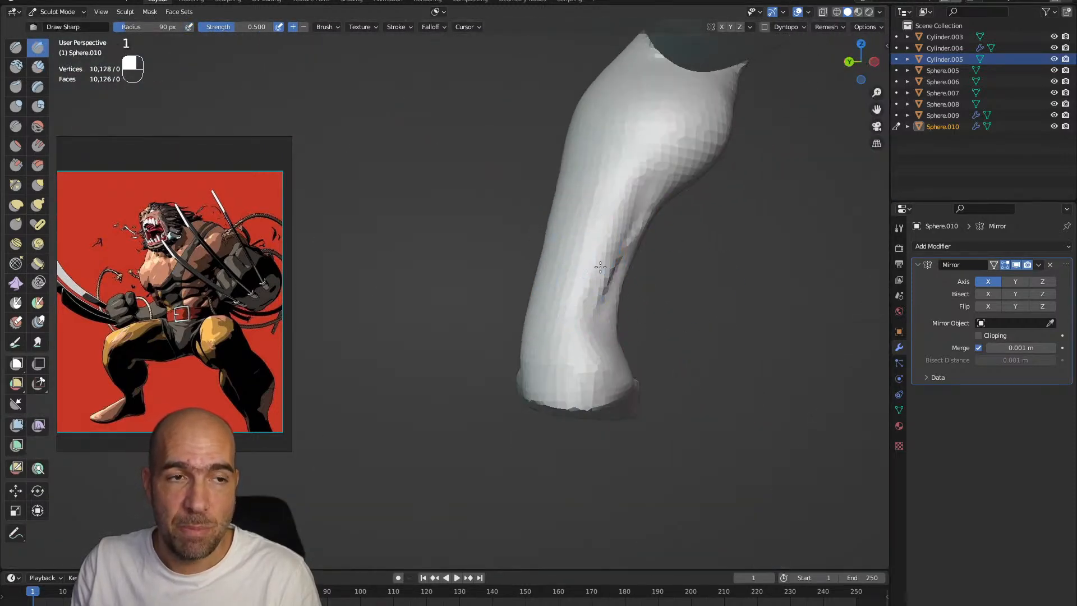
{"action": "left_click_drag", "start_coordinate": [573, 242], "coordinate": [631, 280], "text": "alt"}
{"action": "left_click_drag", "start_coordinate": [531, 158], "coordinate": [545, 369], "text": "ctrl"}
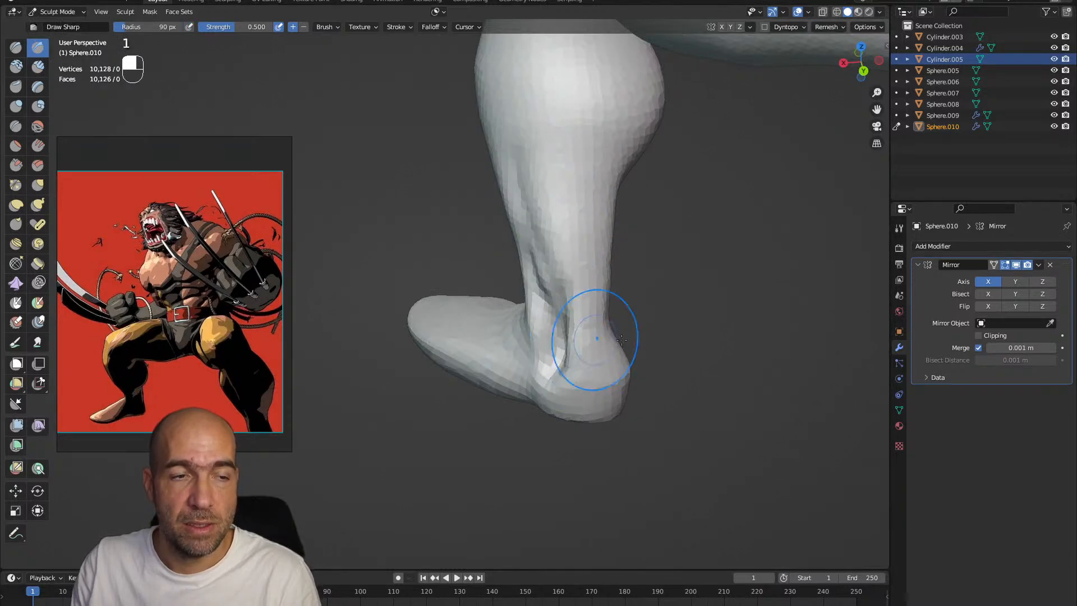
Define the Achilles tendon, ankle and calf edges with Draw Sharp strokes, undoing one stray stroke
{"action": "left_click_drag", "start_coordinate": [601, 339], "coordinate": [551, 320], "text": "alt"}
{"action": "left_click_drag", "start_coordinate": [628, 337], "coordinate": [572, 284], "text": "alt"}
{"action": "left_click_drag", "start_coordinate": [513, 320], "coordinate": [537, 253], "text": "ctrl"}
{"action": "left_click_drag", "start_coordinate": [524, 289], "coordinate": [536, 235], "text": "shift"}
{"action": "mouse_move", "coordinate": [554, 85]}
{"action": "left_mouse_down", "text": "alt+shift"}
{"action": "mouse_move", "coordinate": [568, 269]}
{"action": "mouse_move", "coordinate": [533, 312]}
{"action": "mouse_move", "coordinate": [502, 315]}
{"action": "mouse_move", "coordinate": [499, 297]}
{"action": "left_mouse_up", "text": "alt+shift"}
{"action": "mouse_move", "coordinate": [477, 300]}
{"action": "left_mouse_down", "text": "alt"}
{"action": "mouse_move", "coordinate": [519, 294]}
{"action": "mouse_move", "coordinate": [521, 274]}
{"action": "mouse_move", "coordinate": [469, 276]}
{"action": "mouse_move", "coordinate": [488, 284]}
{"action": "mouse_move", "coordinate": [479, 291]}
{"action": "mouse_move", "coordinate": [419, 263]}
{"action": "left_mouse_up", "text": "alt"}
{"action": "key", "text": "ctrl+z"}
{"action": "mouse_move", "coordinate": [390, 249]}
{"action": "left_mouse_down", "text": "alt"}
{"action": "mouse_move", "coordinate": [419, 236]}
{"action": "mouse_move", "coordinate": [385, 195]}
{"action": "mouse_move", "coordinate": [443, 280]}
{"action": "mouse_move", "coordinate": [471, 258]}
{"action": "mouse_move", "coordinate": [455, 208]}
{"action": "left_mouse_up", "text": "alt"}
{"action": "left_click_drag", "start_coordinate": [455, 207], "coordinate": [455, 212], "text": "shift"}
{"action": "left_click_drag", "start_coordinate": [487, 280], "coordinate": [483, 328], "text": "shift"}
{"action": "mouse_move", "coordinate": [443, 256]}
{"action": "left_mouse_down", "text": "alt"}
{"action": "mouse_move", "coordinate": [437, 286]}
{"action": "mouse_move", "coordinate": [395, 176]}
{"action": "mouse_move", "coordinate": [409, 187]}
{"action": "mouse_move", "coordinate": [370, 211]}
{"action": "mouse_move", "coordinate": [446, 281]}
{"action": "left_mouse_up", "text": "alt"}
{"action": "mouse_move", "coordinate": [449, 247]}
{"action": "left_mouse_down", "text": "ctrl+alt"}
{"action": "mouse_move", "coordinate": [547, 354]}
{"action": "mouse_move", "coordinate": [529, 269]}
{"action": "left_mouse_up", "text": "ctrl+alt"}
Adjust the shape of the lower leg with Grab at an increased brush radius
{"action": "key", "text": "2"}
{"action": "key", "text": "3"}
{"action": "key", "text": "g"}
{"action": "key", "text": "bracketright"}
{"action": "key", "text": "bracketright"}
{"action": "key", "text": "bracketright"}
{"action": "left_click_drag", "start_coordinate": [557, 341], "coordinate": [553, 330]}
{"action": "mouse_move", "coordinate": [585, 423]}
{"action": "left_mouse_down", "text": "alt"}
{"action": "mouse_move", "coordinate": [596, 401]}
{"action": "mouse_move", "coordinate": [586, 405]}
{"action": "left_mouse_up", "text": "alt"}
{"action": "left_click_drag", "start_coordinate": [586, 404], "coordinate": [533, 436], "text": "ctrl+alt"}
Detail the front of the ankle with Clay Strips and Draw Sharp at a 51 px radius
{"action": "key", "text": "2"}
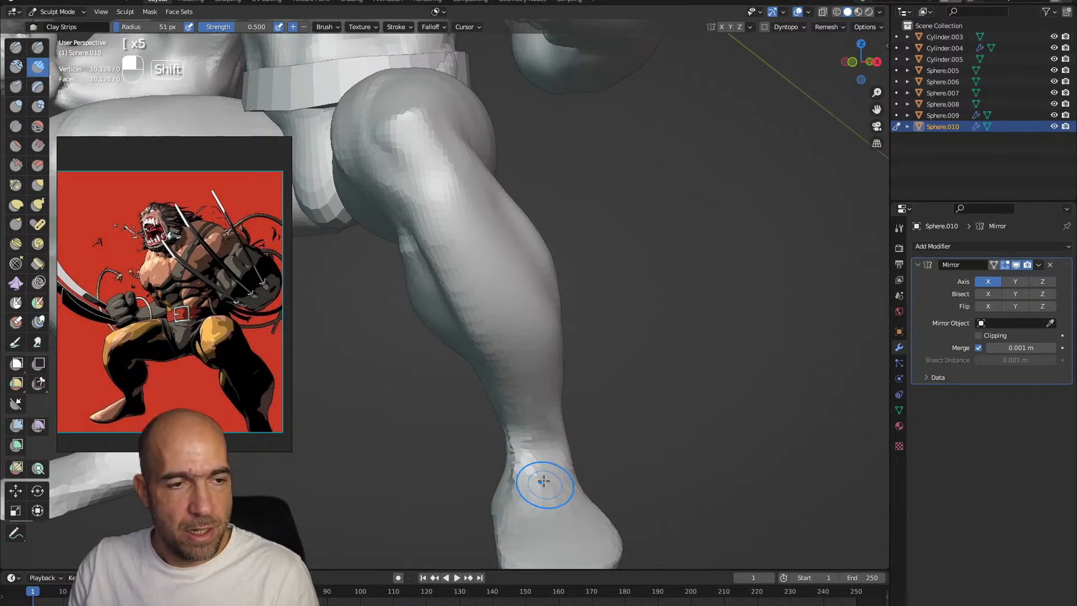
{"action": "left_click_drag", "start_coordinate": [556, 402], "coordinate": [515, 428], "text": "alt"}
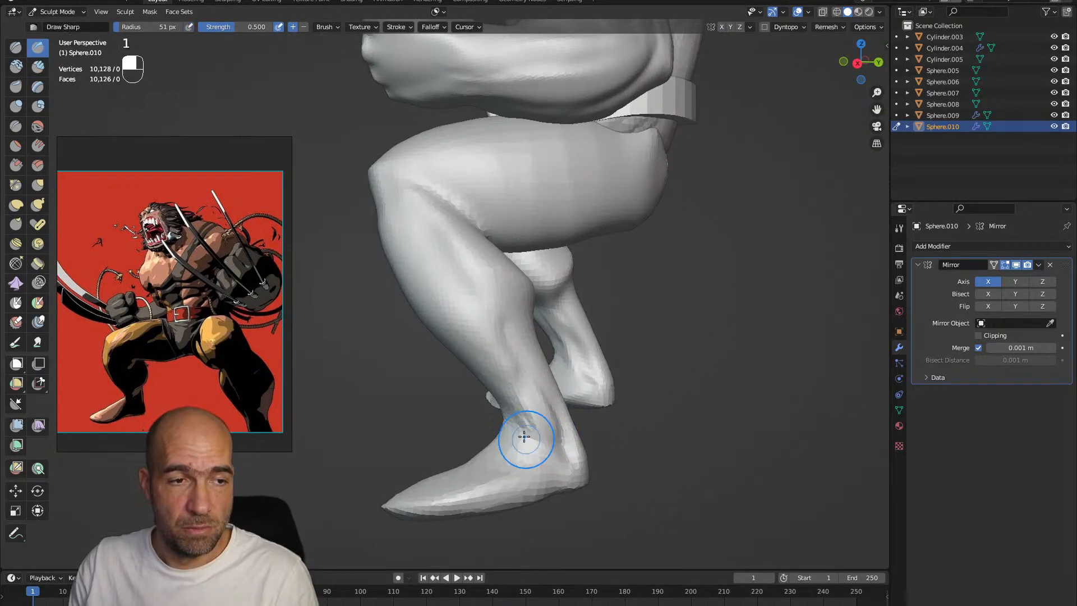
{"action": "left_click_drag", "start_coordinate": [544, 453], "coordinate": [533, 450], "text": "alt+shift"}
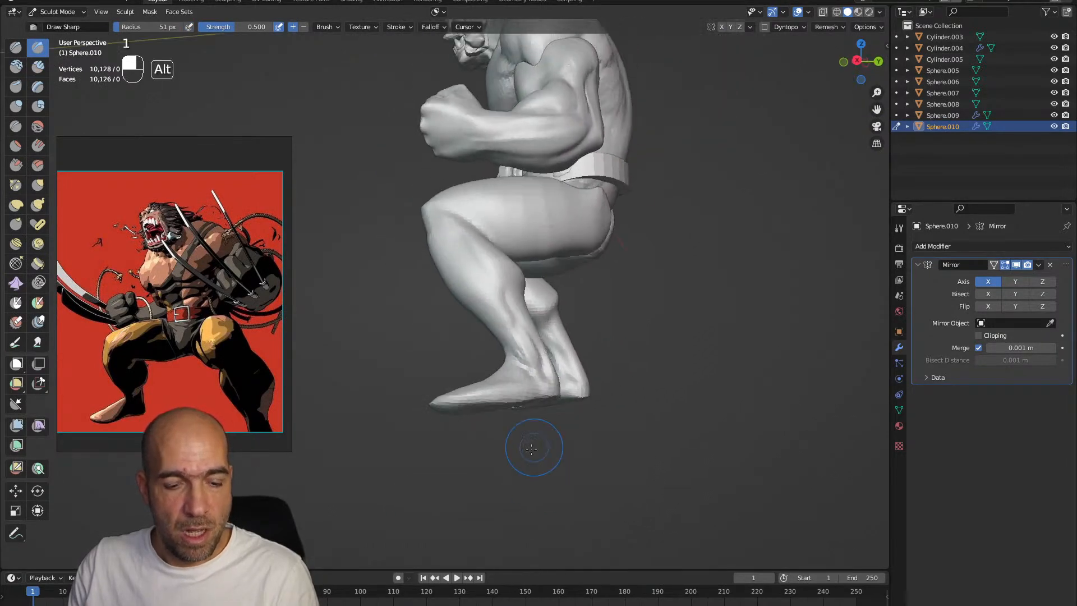
Reshape the foot with a larger Grab brush and flatten the sole with Scrape/Peaks at a 188 px radius
{"action": "key", "text": "g"}
{"action": "key", "text": "bracketright"}
{"action": "key", "text": "bracketright"}
{"action": "key", "text": "bracketright"}
{"action": "key", "text": "bracketright"}
{"action": "key", "text": "bracketright"}
{"action": "left_click_drag", "start_coordinate": [444, 406], "coordinate": [549, 413], "text": "alt"}
{"action": "left_click_drag", "start_coordinate": [550, 414], "coordinate": [460, 345], "text": "alt+shift"}
{"action": "mouse_move", "coordinate": [398, 333]}
{"action": "left_mouse_down", "text": "alt+shift"}
{"action": "mouse_move", "coordinate": [431, 452]}
{"action": "mouse_move", "coordinate": [458, 450]}
{"action": "mouse_move", "coordinate": [491, 372]}
{"action": "left_mouse_up", "text": "alt+shift"}
{"action": "left_click_drag", "start_coordinate": [491, 372], "coordinate": [487, 355], "text": "ctrl+alt"}
{"action": "mouse_move", "coordinate": [456, 409]}
{"action": "left_mouse_down", "text": "alt"}
{"action": "mouse_move", "coordinate": [443, 397]}
{"action": "mouse_move", "coordinate": [480, 337]}
{"action": "mouse_move", "coordinate": [466, 334]}
{"action": "left_mouse_up", "text": "alt"}
{"action": "key", "text": "3"}
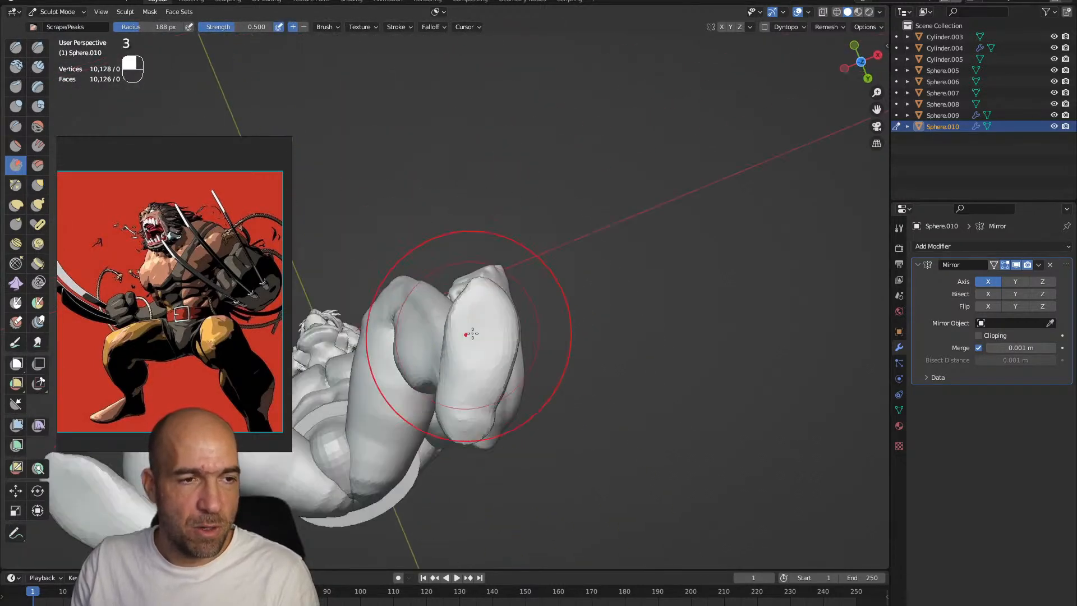
Refine the outline of the sole, from toes to heel, with Grab at a 122 px radius
{"action": "key", "text": "g"}
{"action": "key", "text": "bracketleft"}
{"action": "key", "text": "bracketleft"}
{"action": "key", "text": "bracketleft"}
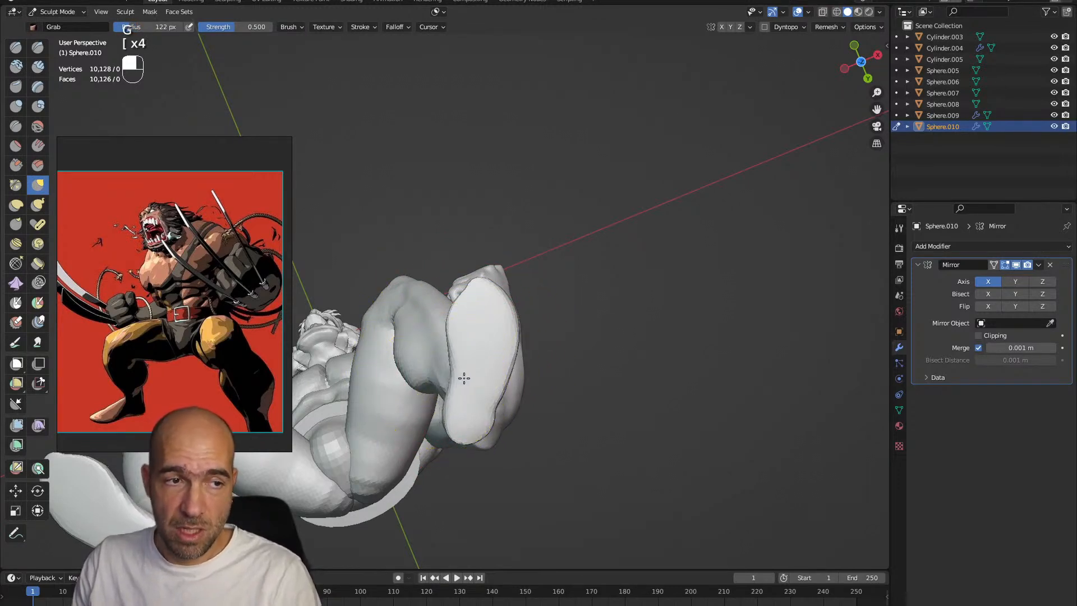
{"action": "mouse_move", "coordinate": [509, 322]}
{"action": "left_mouse_down", "text": "ctrl+alt"}
{"action": "mouse_move", "coordinate": [509, 308]}
{"action": "mouse_move", "coordinate": [489, 303]}
{"action": "left_mouse_up", "text": "ctrl+alt"}
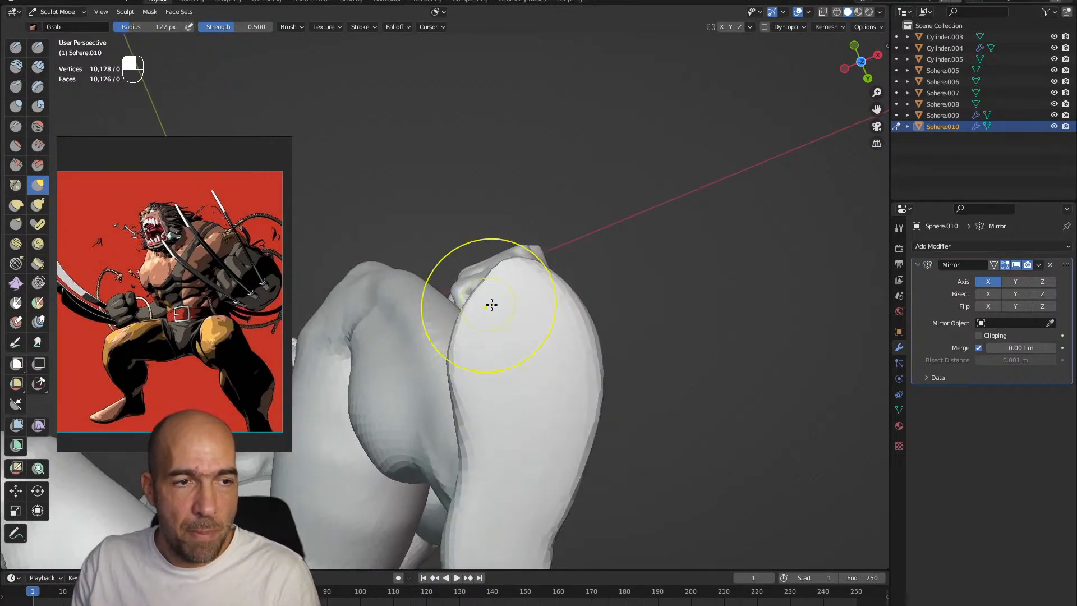
{"action": "left_click_drag", "start_coordinate": [586, 337], "coordinate": [540, 344], "text": "ctrl+alt"}
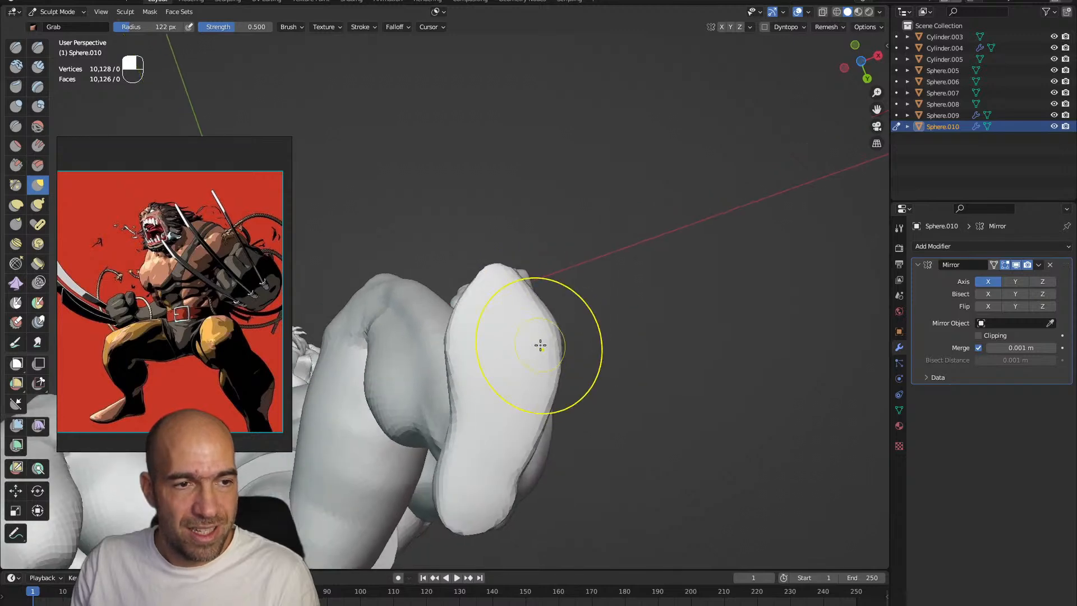
{"action": "left_click_drag", "start_coordinate": [460, 510], "coordinate": [444, 512]}
{"action": "mouse_move", "coordinate": [545, 386]}
{"action": "left_mouse_down", "text": "alt"}
{"action": "mouse_move", "coordinate": [578, 450]}
{"action": "mouse_move", "coordinate": [528, 469]}
{"action": "mouse_move", "coordinate": [554, 396]}
{"action": "mouse_move", "coordinate": [519, 455]}
{"action": "mouse_move", "coordinate": [491, 434]}
{"action": "mouse_move", "coordinate": [471, 464]}
{"action": "mouse_move", "coordinate": [583, 436]}
{"action": "mouse_move", "coordinate": [601, 445]}
{"action": "mouse_move", "coordinate": [576, 363]}
{"action": "left_mouse_up", "text": "alt"}
Sharpen the ankle with Draw Sharp and plane the sides of the foot with Scrape/Peaks at 122 px
{"action": "key", "text": "1"}
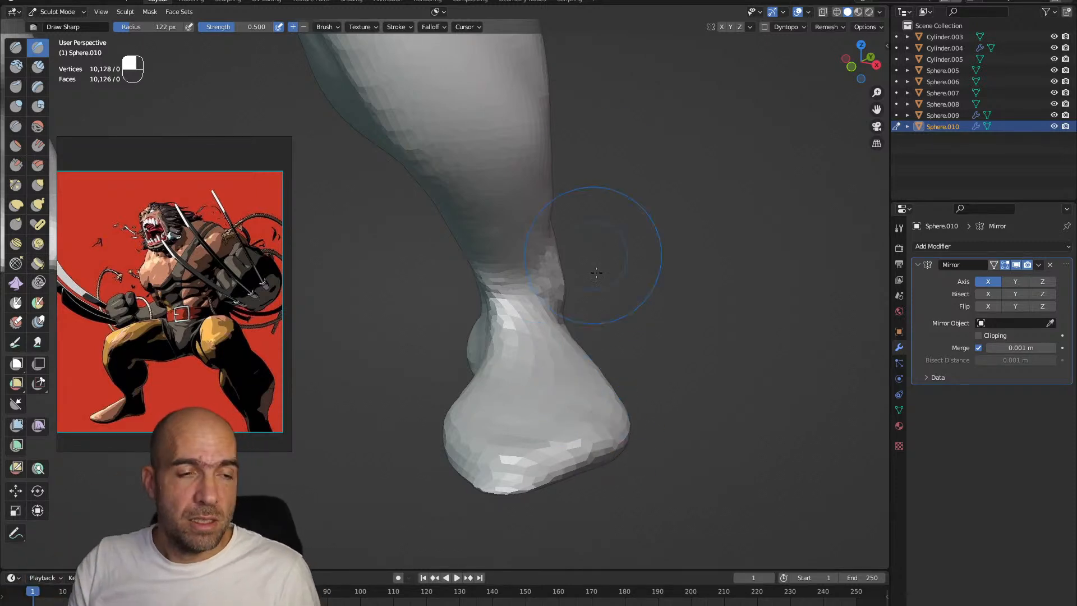
{"action": "middle_click_drag", "start_coordinate": [592, 255], "coordinate": [577, 336]}
{"action": "key", "text": "3"}
{"action": "mouse_move", "coordinate": [634, 443]}
{"action": "middle_mouse_down"}
{"action": "mouse_move", "coordinate": [644, 428]}
{"action": "mouse_move", "coordinate": [562, 416]}
{"action": "middle_mouse_up"}
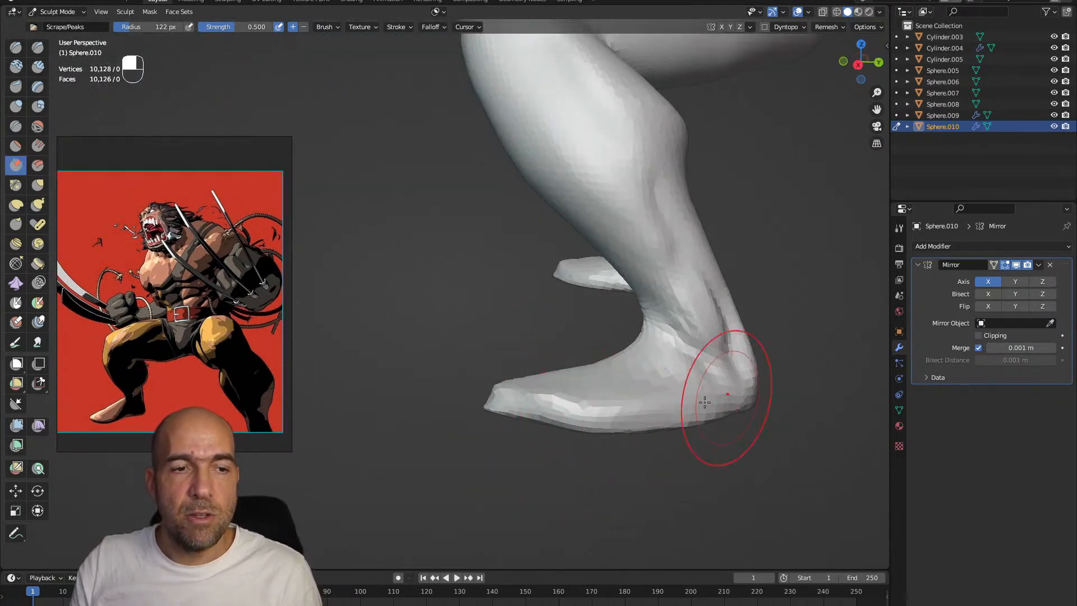
Adjust the foot, ankle and shin proportions with Grab at a 122 px radius
{"action": "key", "text": "g"}
{"action": "mouse_move", "coordinate": [634, 403]}
{"action": "middle_mouse_down"}
{"action": "mouse_move", "coordinate": [560, 414]}
{"action": "mouse_move", "coordinate": [703, 397]}
{"action": "mouse_move", "coordinate": [752, 409]}
{"action": "mouse_move", "coordinate": [721, 384]}
{"action": "mouse_move", "coordinate": [588, 384]}
{"action": "mouse_move", "coordinate": [522, 409]}
{"action": "middle_mouse_up"}
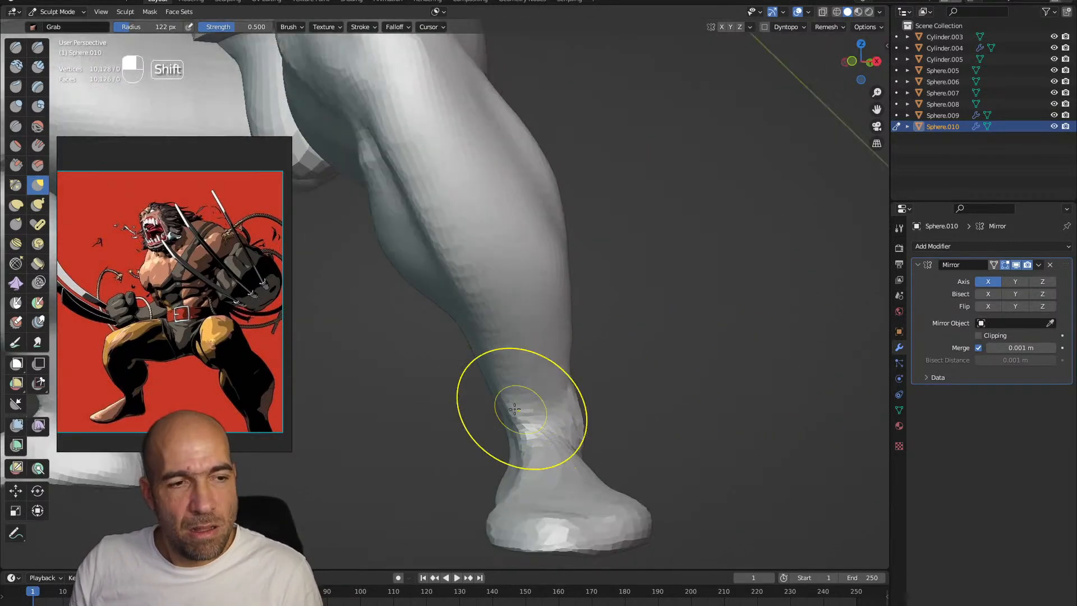
{"action": "scroll", "coordinate": [525, 381], "scroll_direction": "down", "scroll_amount": 5}
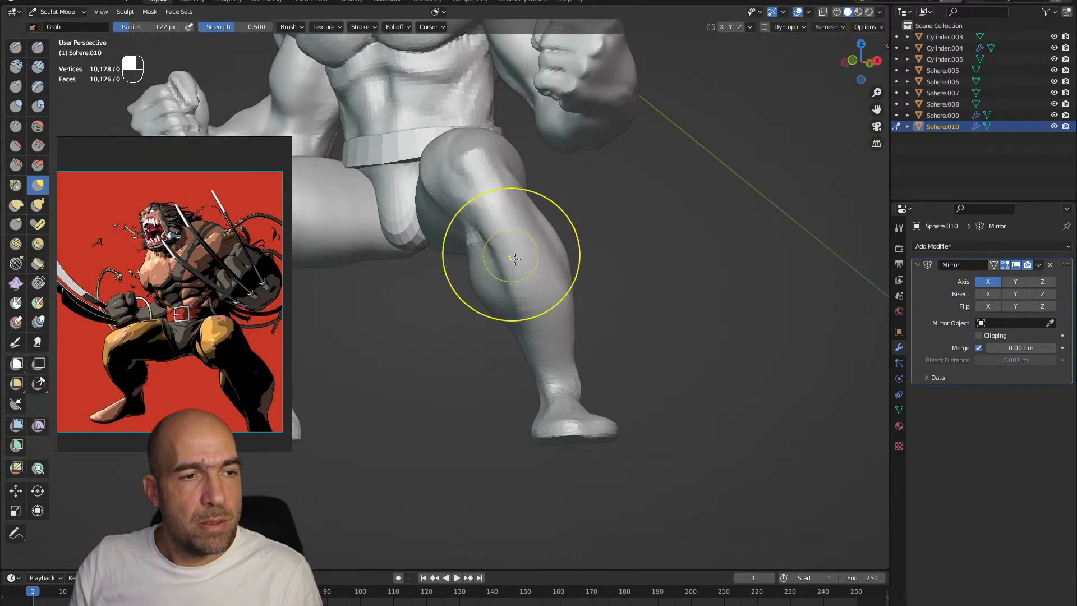
{"action": "middle_click_drag", "start_coordinate": [575, 300], "coordinate": [575, 308]}
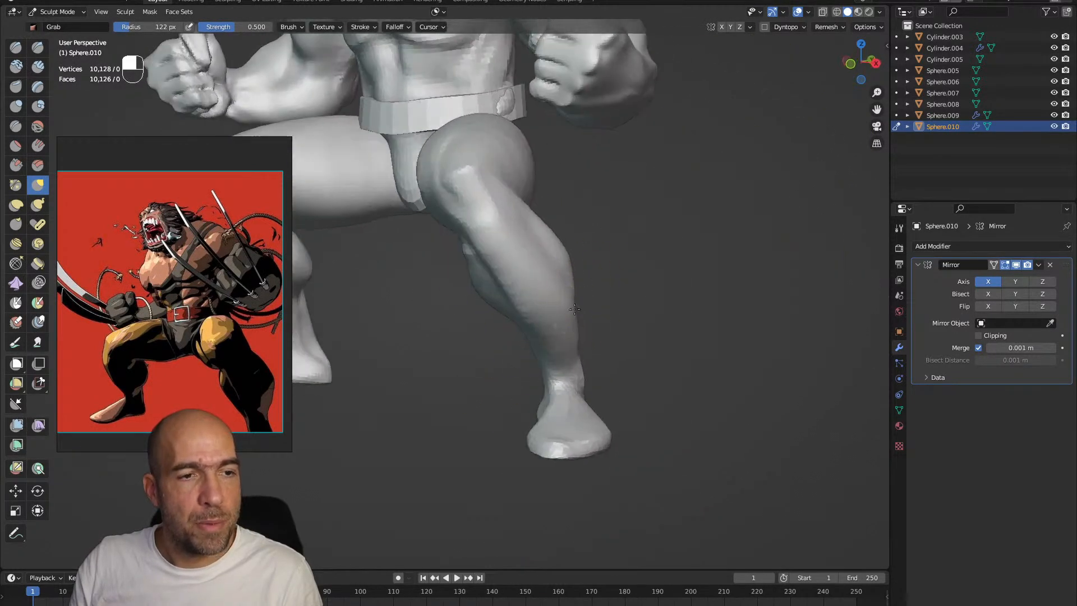
{"action": "left_click_drag", "start_coordinate": [591, 375], "coordinate": [590, 320], "text": "alt+shift"}
{"action": "left_click_drag", "start_coordinate": [569, 415], "coordinate": [565, 339], "text": "ctrl+alt"}
{"action": "left_click_drag", "start_coordinate": [493, 348], "coordinate": [578, 343], "text": "alt"}
Build up the inner ankle with Clay Strips at 79 px and pull the heel into shape with Grab at 130 px
{"action": "key", "text": "2"}
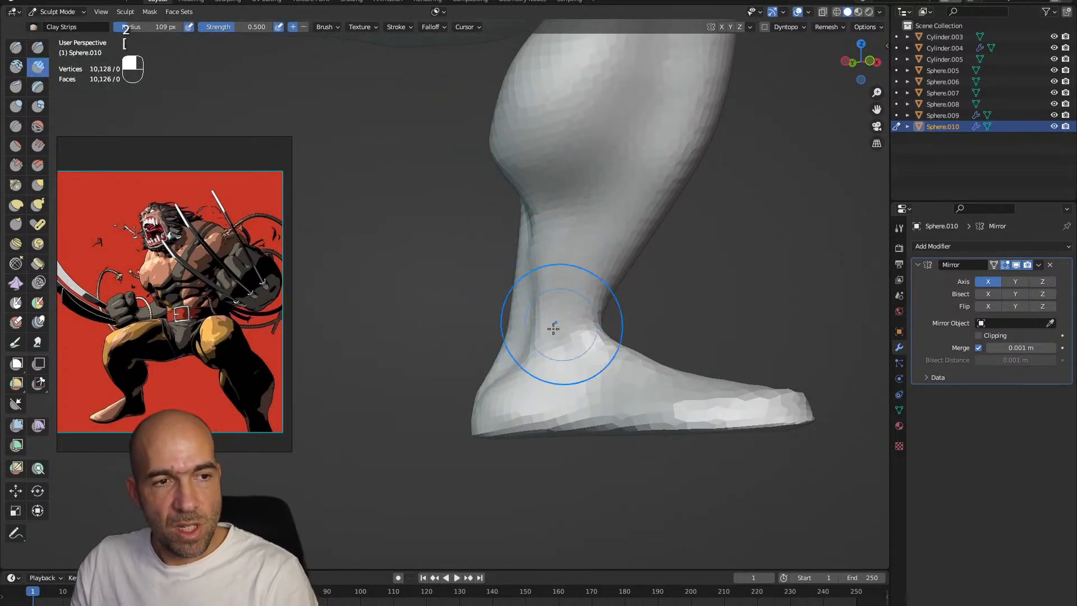
{"action": "mouse_move", "coordinate": [504, 385]}
{"action": "left_mouse_down", "text": "alt"}
{"action": "mouse_move", "coordinate": [489, 386]}
{"action": "mouse_move", "coordinate": [517, 394]}
{"action": "mouse_move", "coordinate": [486, 406]}
{"action": "left_mouse_up", "text": "alt"}
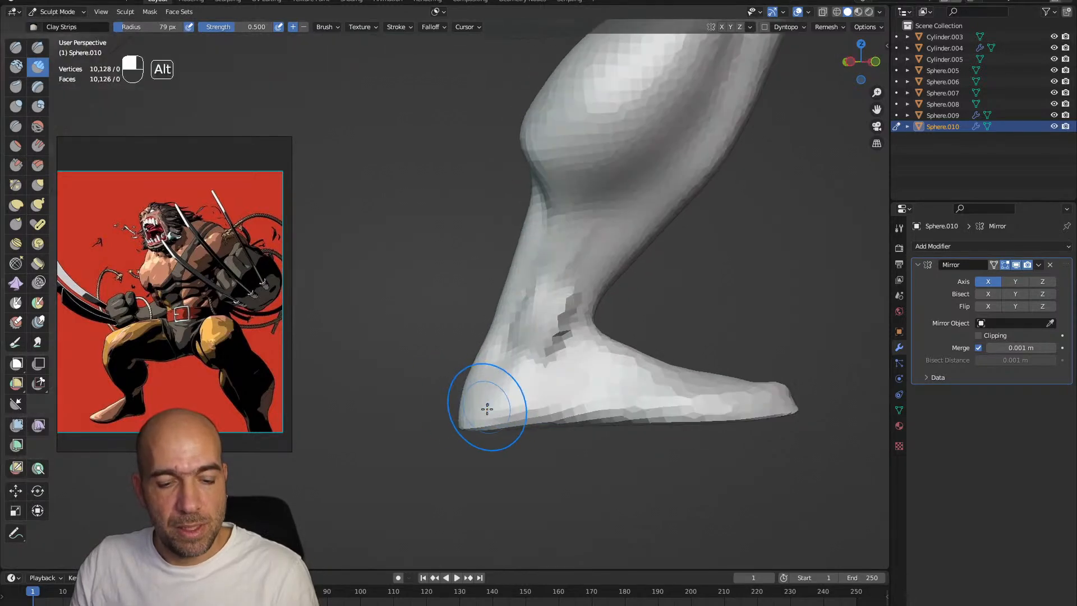
{"action": "key", "text": "g"}
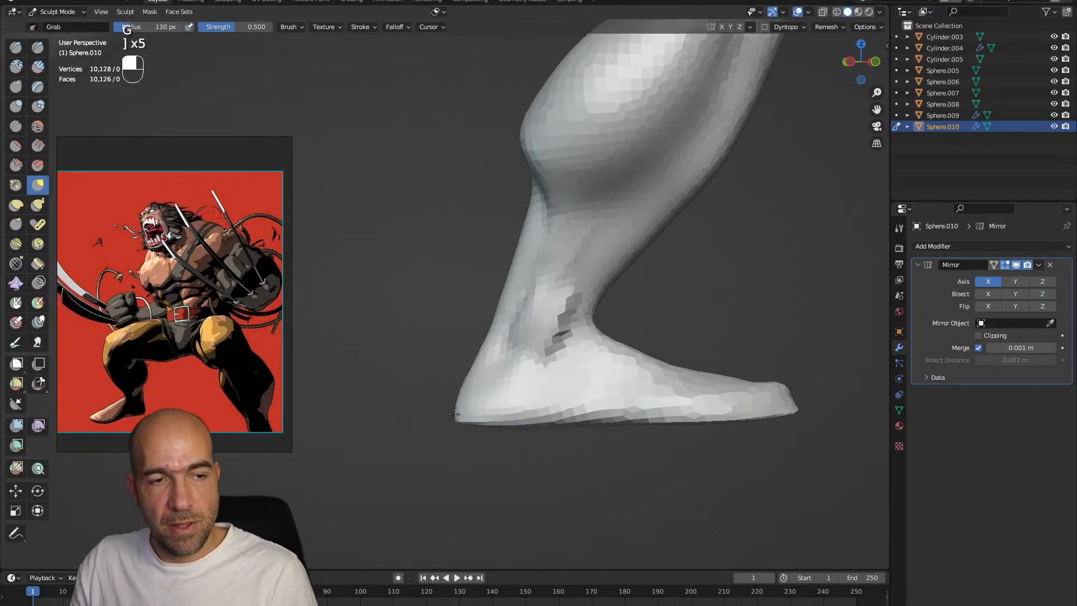
{"action": "left_click_drag", "start_coordinate": [610, 435], "coordinate": [575, 405], "text": "alt"}
{"action": "left_click_drag", "start_coordinate": [574, 405], "coordinate": [547, 409], "text": "alt"}
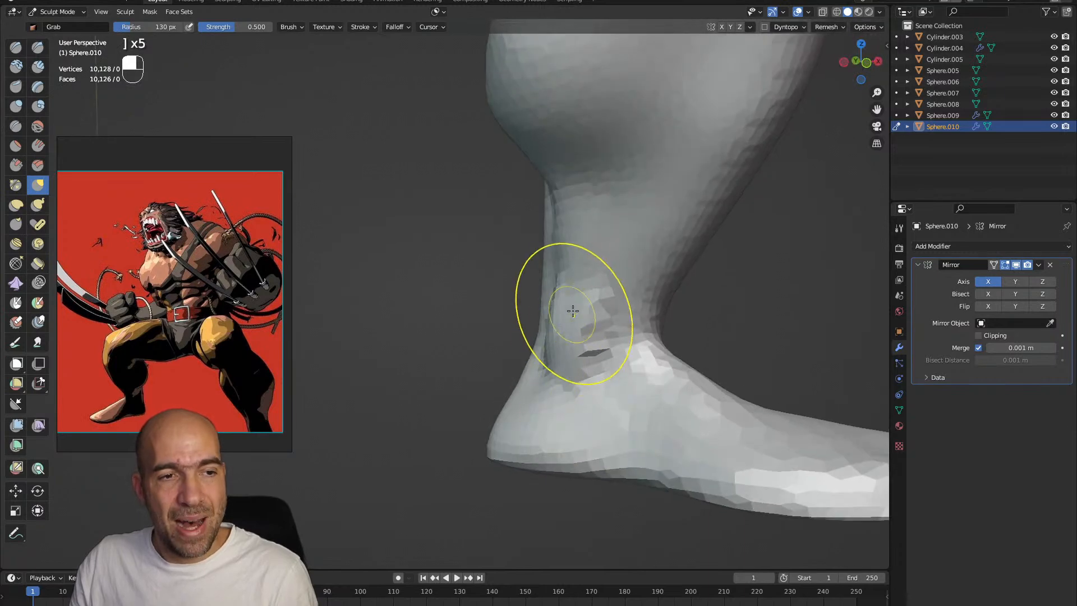
{"action": "left_click_drag", "start_coordinate": [577, 333], "coordinate": [571, 331], "text": "alt"}
{"action": "mouse_move", "coordinate": [581, 336]}
{"action": "left_mouse_down", "text": "shift"}
{"action": "mouse_move", "coordinate": [596, 284]}
{"action": "mouse_move", "coordinate": [574, 344]}
{"action": "mouse_move", "coordinate": [493, 338]}
{"action": "left_mouse_up", "text": "shift"}
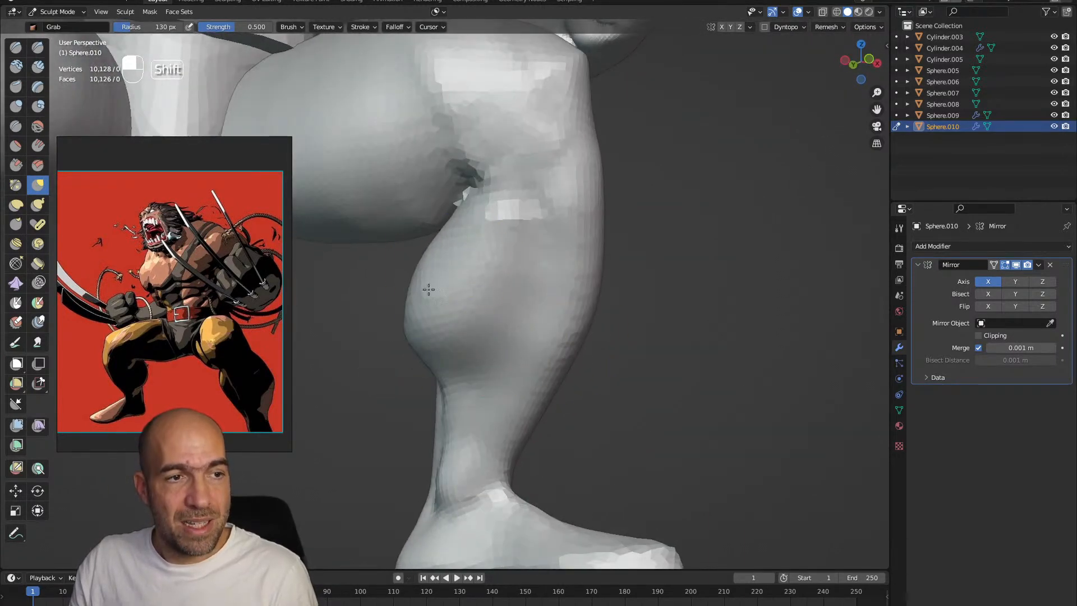
Define the inner calf and the area below the knee using Draw Sharp and Grab at a 130 px radius
{"action": "left_click_drag", "start_coordinate": [492, 231], "coordinate": [506, 235], "text": "alt"}
{"action": "left_click_drag", "start_coordinate": [485, 295], "coordinate": [486, 342], "text": "ctrl+alt"}
{"action": "left_click_drag", "start_coordinate": [538, 302], "coordinate": [503, 293], "text": "alt"}
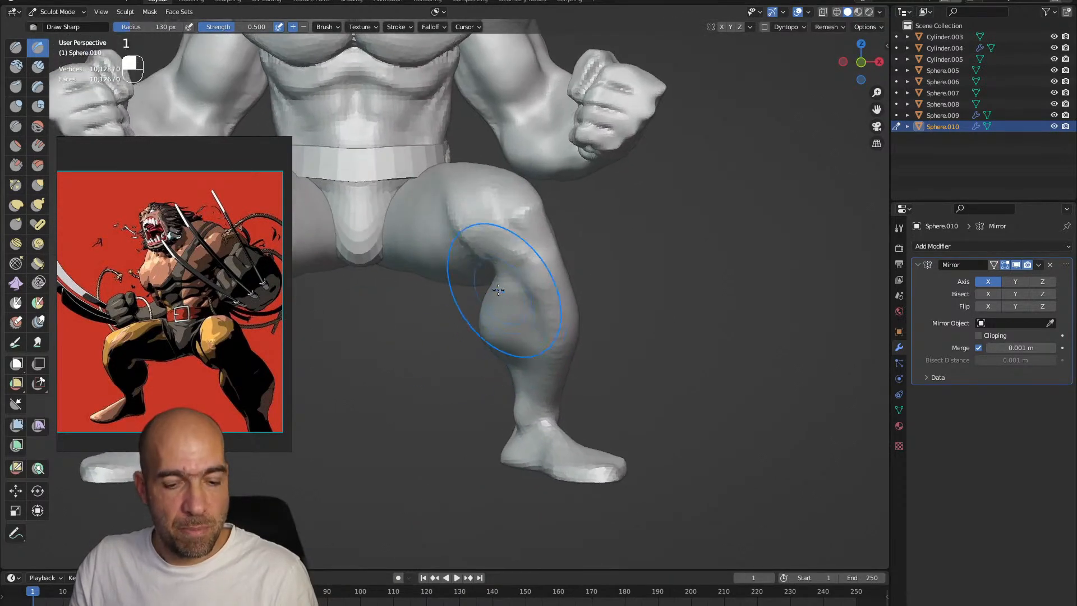
{"action": "key", "text": "g"}
{"action": "mouse_move", "coordinate": [572, 229]}
{"action": "left_mouse_down", "text": "alt"}
{"action": "mouse_move", "coordinate": [487, 283]}
{"action": "mouse_move", "coordinate": [498, 266]}
{"action": "mouse_move", "coordinate": [529, 266]}
{"action": "left_mouse_up", "text": "alt"}
Carve the crease behind the knee and the calf muscle lines with Draw Sharp at a 75 px radius
{"action": "key", "text": "1"}
{"action": "key", "text": "bracketleft"}
{"action": "left_click_drag", "start_coordinate": [539, 313], "coordinate": [526, 314], "text": "alt"}
{"action": "key", "text": "1"}
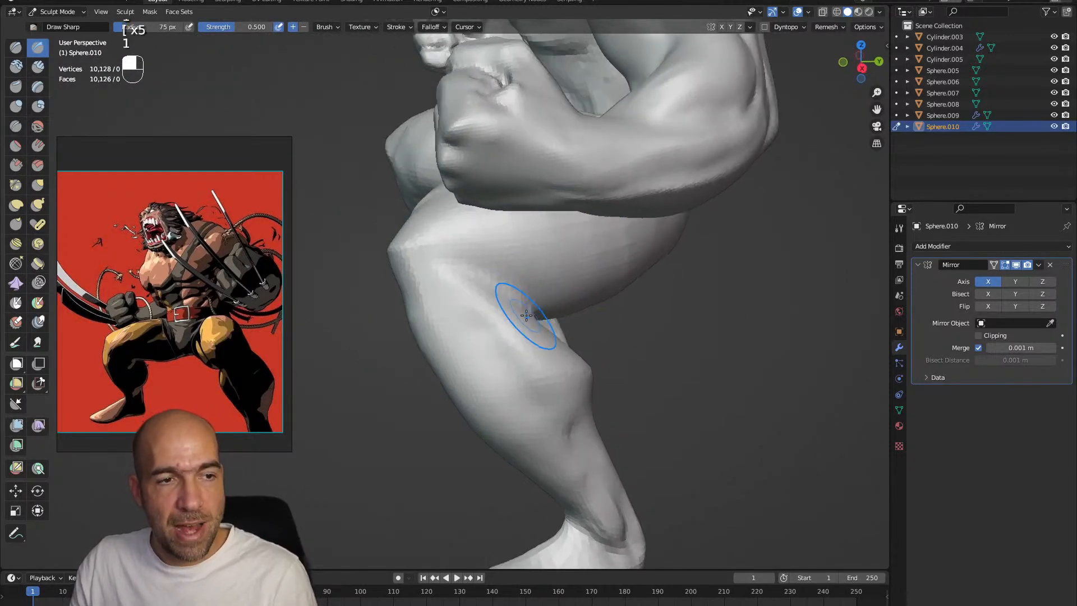
{"action": "mouse_move", "coordinate": [522, 357]}
{"action": "left_mouse_down", "text": "alt"}
{"action": "mouse_move", "coordinate": [544, 350]}
{"action": "mouse_move", "coordinate": [480, 348]}
{"action": "mouse_move", "coordinate": [519, 355]}
{"action": "mouse_move", "coordinate": [521, 377]}
{"action": "left_mouse_up", "text": "alt"}
{"action": "mouse_move", "coordinate": [507, 353]}
{"action": "left_mouse_down", "text": "alt"}
{"action": "mouse_move", "coordinate": [492, 345]}
{"action": "mouse_move", "coordinate": [516, 302]}
{"action": "left_mouse_up", "text": "alt"}
Adjust the silhouette of the calf and thigh with Grab at a 102 px radius
{"action": "key", "text": "h"}
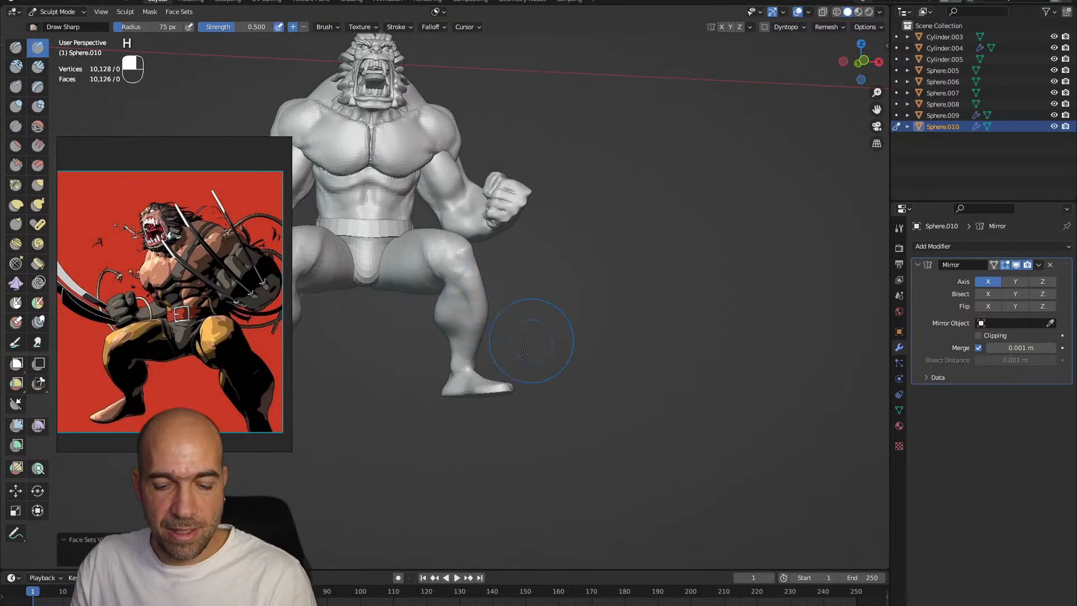
{"action": "key", "text": "g"}
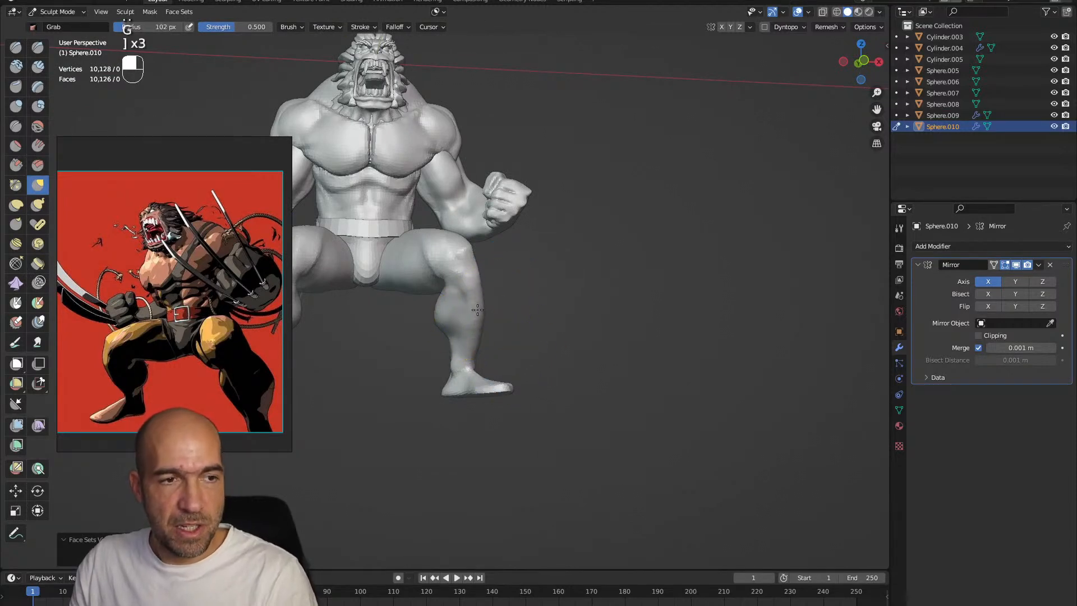
{"action": "mouse_move", "coordinate": [507, 308]}
{"action": "left_mouse_down", "text": "alt"}
{"action": "mouse_move", "coordinate": [441, 333]}
{"action": "mouse_move", "coordinate": [432, 309]}
{"action": "mouse_move", "coordinate": [464, 348]}
{"action": "mouse_move", "coordinate": [577, 312]}
{"action": "left_mouse_up", "text": "alt"}
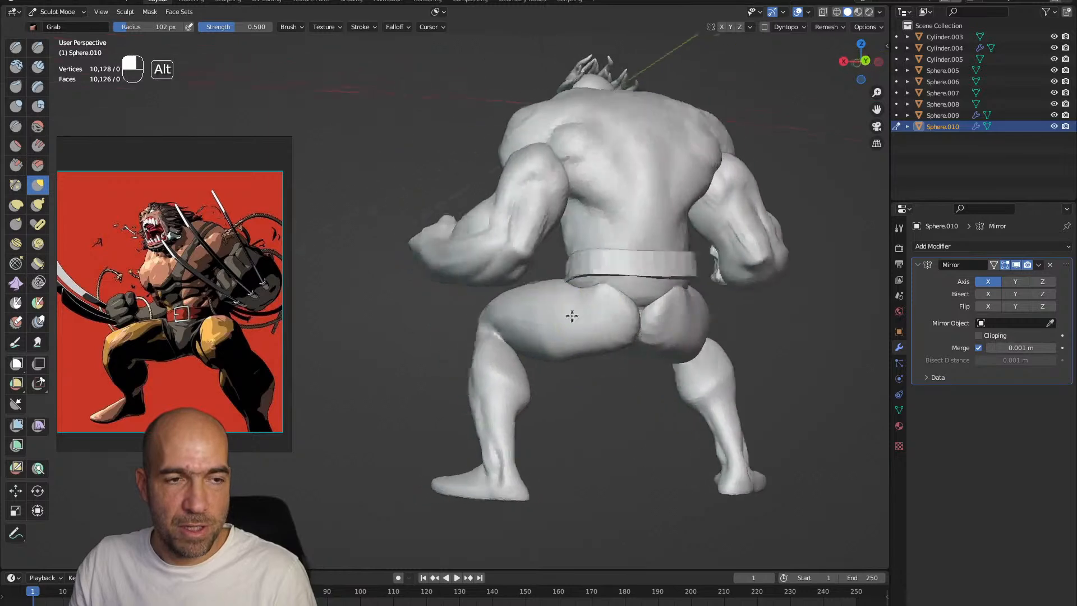
{"action": "mouse_move", "coordinate": [613, 355]}
{"action": "left_mouse_down", "text": "ctrl+alt"}
{"action": "mouse_move", "coordinate": [580, 331]}
{"action": "mouse_move", "coordinate": [621, 363]}
{"action": "left_mouse_up", "text": "ctrl+alt"}
Sculpt muscle definition on the buttock, outer thigh and back of the leg with Draw Sharp at 102 px
{"action": "key", "text": "1"}
{"action": "key", "text": "1"}
{"action": "left_click_drag", "start_coordinate": [564, 320], "coordinate": [557, 323], "text": "alt"}
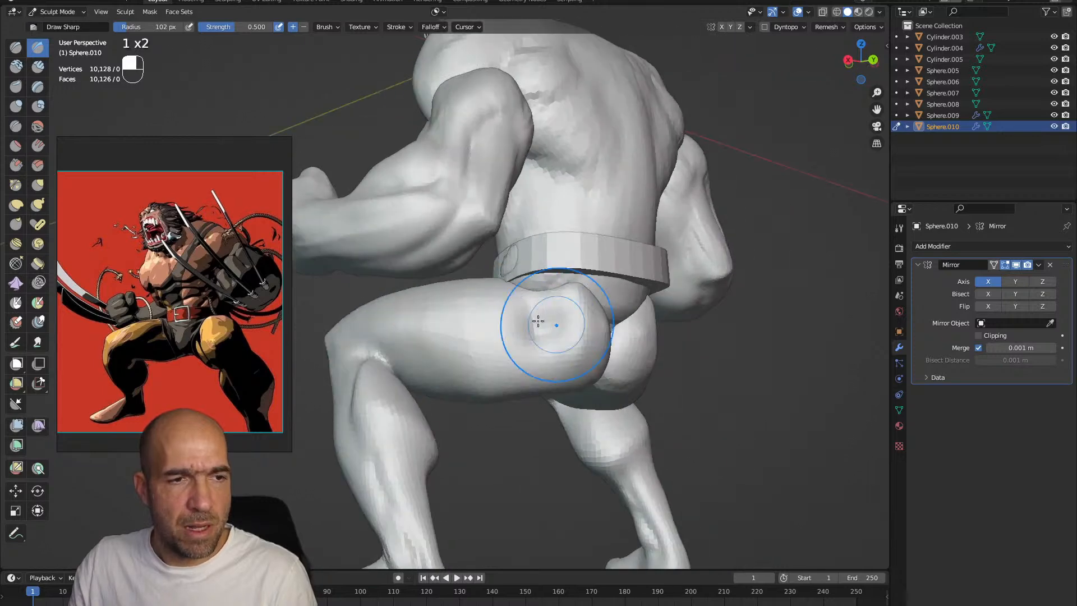
{"action": "mouse_move", "coordinate": [415, 460]}
{"action": "left_mouse_down", "text": "alt+shift"}
{"action": "mouse_move", "coordinate": [493, 372]}
{"action": "mouse_move", "coordinate": [482, 443]}
{"action": "left_mouse_up", "text": "alt+shift"}
{"action": "mouse_move", "coordinate": [482, 443]}
{"action": "left_mouse_down", "text": "alt"}
{"action": "mouse_move", "coordinate": [553, 440]}
{"action": "mouse_move", "coordinate": [478, 421]}
{"action": "left_mouse_up", "text": "alt"}
{"action": "mouse_move", "coordinate": [475, 320]}
{"action": "left_mouse_down", "text": "ctrl+alt"}
{"action": "mouse_move", "coordinate": [471, 368]}
{"action": "mouse_move", "coordinate": [482, 347]}
{"action": "mouse_move", "coordinate": [497, 361]}
{"action": "mouse_move", "coordinate": [451, 359]}
{"action": "mouse_move", "coordinate": [480, 348]}
{"action": "mouse_move", "coordinate": [533, 368]}
{"action": "mouse_move", "coordinate": [588, 329]}
{"action": "mouse_move", "coordinate": [578, 325]}
{"action": "mouse_move", "coordinate": [583, 342]}
{"action": "mouse_move", "coordinate": [617, 311]}
{"action": "left_mouse_up", "text": "ctrl+alt"}
Switch sculpting to the arms and adjust the forearm and fist pose with Grab at a 102 px radius
{"action": "key", "text": "g"}
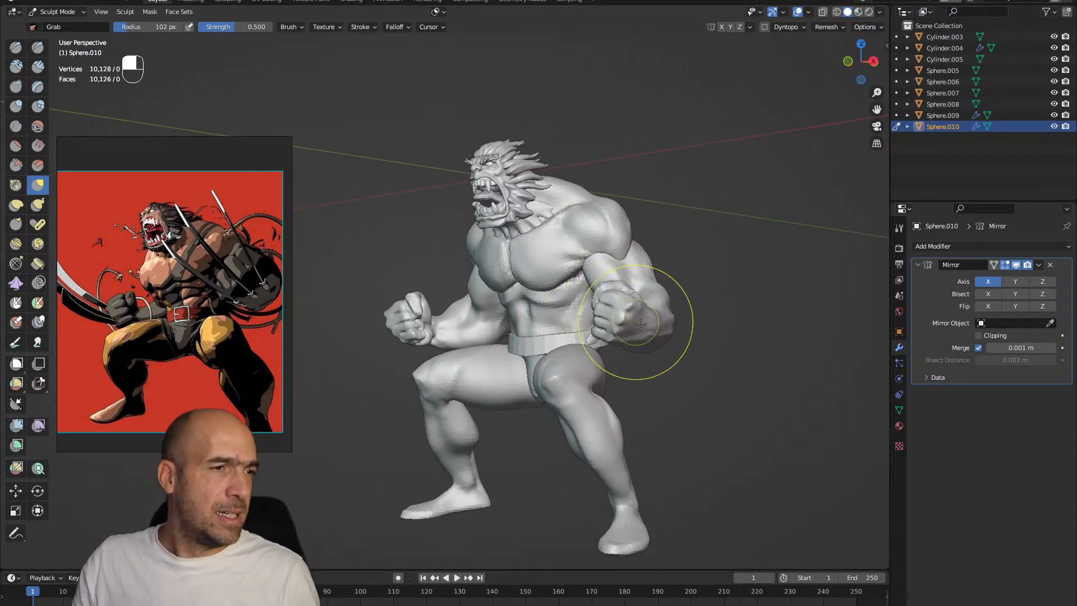
{"action": "mouse_move", "coordinate": [648, 303]}
{"action": "left_mouse_down", "text": "ctrl+alt"}
{"action": "mouse_move", "coordinate": [642, 346]}
{"action": "mouse_move", "coordinate": [608, 336]}
{"action": "left_mouse_up", "text": "ctrl+alt"}
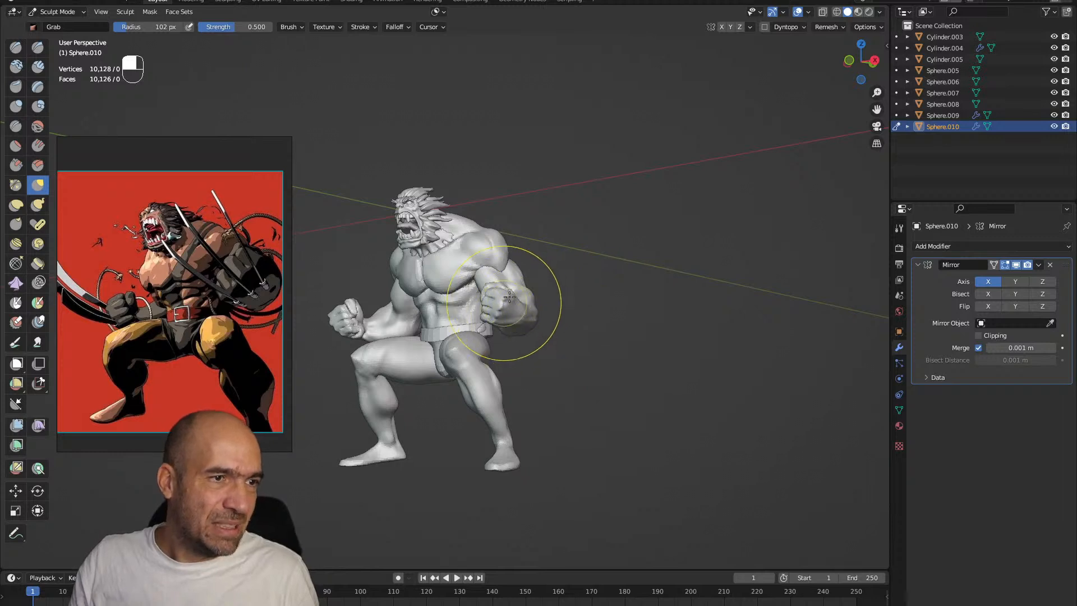
{"action": "key", "text": "alt+q"}
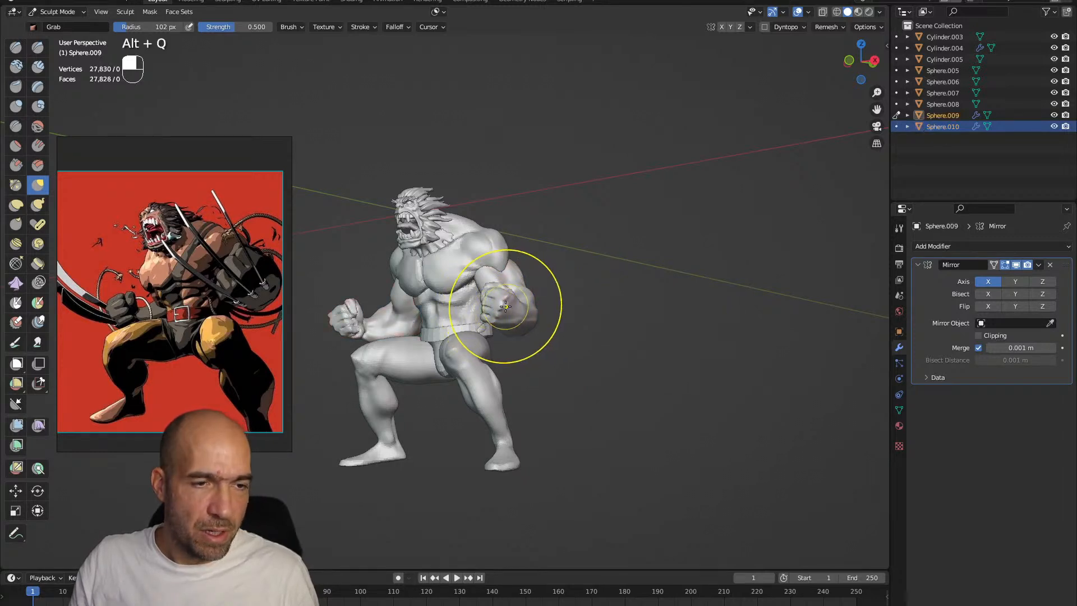
{"action": "key", "text": "g"}
{"action": "left_click_drag", "start_coordinate": [517, 299], "coordinate": [533, 335], "text": "ctrl+alt"}
{"action": "left_click_drag", "start_coordinate": [533, 335], "coordinate": [536, 286], "text": "ctrl+alt"}
{"action": "mouse_move", "coordinate": [517, 333]}
{"action": "left_mouse_down", "text": "alt"}
{"action": "mouse_move", "coordinate": [490, 354]}
{"action": "mouse_move", "coordinate": [457, 356]}
{"action": "mouse_move", "coordinate": [476, 348]}
{"action": "mouse_move", "coordinate": [483, 368]}
{"action": "left_mouse_up", "text": "alt"}
Switch sculpting between the arms, torso and hair, adjusting their shapes with Grab at a 102 px radius
{"action": "key", "text": "alt+q"}
{"action": "left_click_drag", "start_coordinate": [482, 368], "coordinate": [476, 341], "text": "ctrl+alt"}
{"action": "key", "text": "alt+q"}
{"action": "key", "text": "alt+q"}
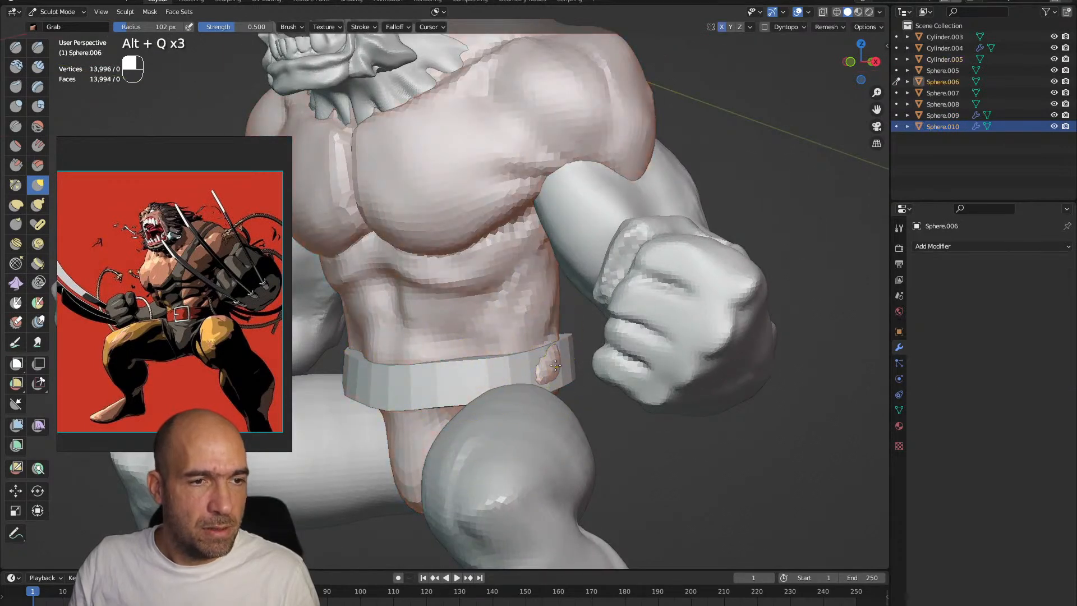
{"action": "mouse_move", "coordinate": [533, 373]}
{"action": "left_mouse_down", "text": "ctrl+alt"}
{"action": "mouse_move", "coordinate": [552, 325]}
{"action": "mouse_move", "coordinate": [556, 350]}
{"action": "mouse_move", "coordinate": [565, 329]}
{"action": "mouse_move", "coordinate": [523, 312]}
{"action": "mouse_move", "coordinate": [513, 337]}
{"action": "mouse_move", "coordinate": [457, 324]}
{"action": "mouse_move", "coordinate": [457, 288]}
{"action": "mouse_move", "coordinate": [510, 258]}
{"action": "mouse_move", "coordinate": [509, 269]}
{"action": "left_mouse_up", "text": "ctrl+alt"}
{"action": "key", "text": "alt+q"}
{"action": "key", "text": "alt+q"}
{"action": "key", "text": "alt+q"}
{"action": "mouse_move", "coordinate": [509, 269]}
{"action": "left_mouse_down", "text": "ctrl+alt"}
{"action": "mouse_move", "coordinate": [479, 257]}
{"action": "mouse_move", "coordinate": [467, 233]}
{"action": "mouse_move", "coordinate": [453, 240]}
{"action": "mouse_move", "coordinate": [445, 285]}
{"action": "mouse_move", "coordinate": [460, 316]}
{"action": "mouse_move", "coordinate": [445, 283]}
{"action": "left_mouse_up", "text": "ctrl+alt"}
{"action": "key", "text": "alt+q"}
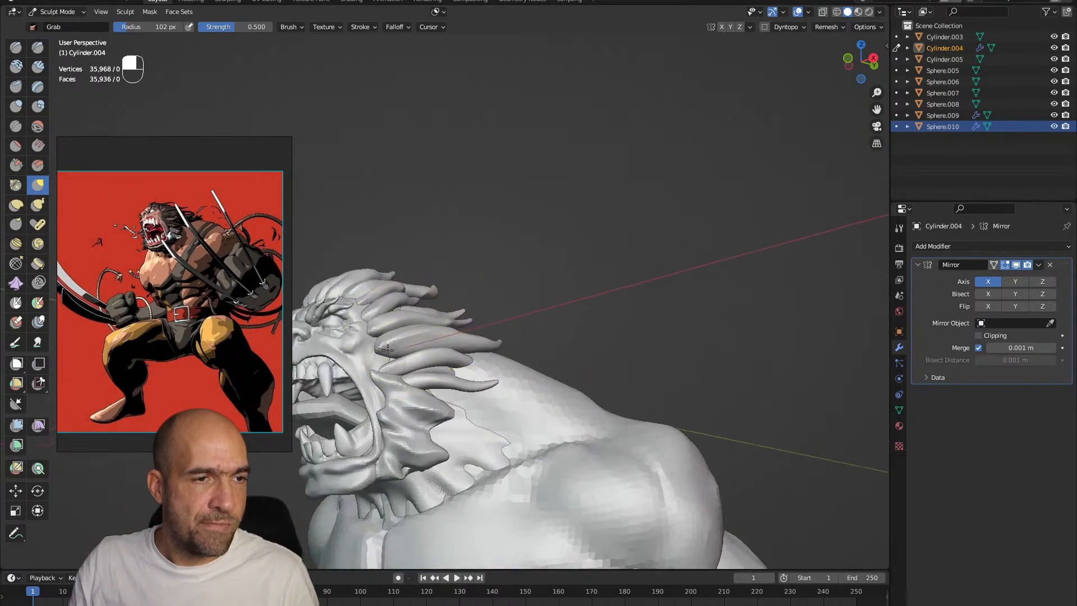
Add a plane mesh in object mode and open it for mesh editing
{"action": "left_click_drag", "start_coordinate": [420, 353], "coordinate": [417, 474], "text": "ctrl+alt"}
{"action": "left_click_drag", "start_coordinate": [417, 474], "coordinate": [524, 382], "text": "alt+shift"}
{"action": "left_click_drag", "start_coordinate": [524, 381], "coordinate": [518, 368], "text": "alt+shift"}
{"action": "scroll", "coordinate": [519, 369], "scroll_direction": "up", "scroll_amount": 4}
{"action": "key", "text": "ctrl+Tab"}
{"action": "left_click", "coordinate": [467, 361]}
{"action": "key", "text": "shift+a"}
{"action": "left_click", "coordinate": [514, 364]}
{"action": "key", "text": "Tab"}
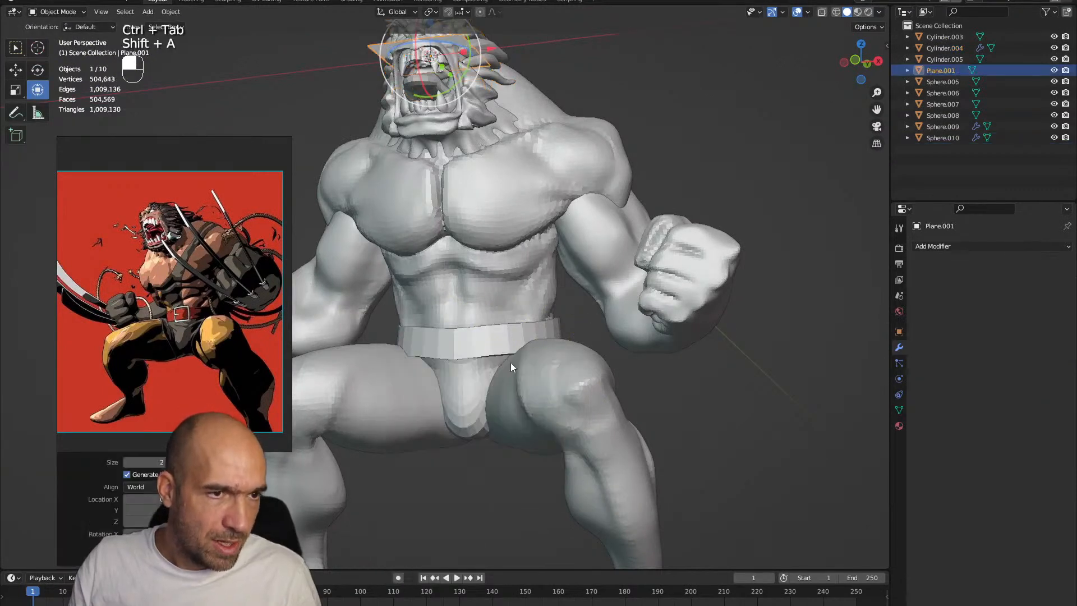
Raise the plane above the character's head and rotate it 90° about the Y axis
{"action": "left_click_drag", "start_coordinate": [513, 364], "coordinate": [515, 432], "text": "ctrl+alt"}
{"action": "left_click_drag", "start_coordinate": [499, 314], "coordinate": [515, 343], "text": "alt+shift"}
{"action": "left_click_drag", "start_coordinate": [485, 224], "coordinate": [513, 399], "text": "alt+shift"}
{"action": "left_click_drag", "start_coordinate": [513, 399], "coordinate": [503, 264], "text": "ctrl+alt"}
{"action": "left_click_drag", "start_coordinate": [502, 264], "coordinate": [496, 292], "text": "alt"}
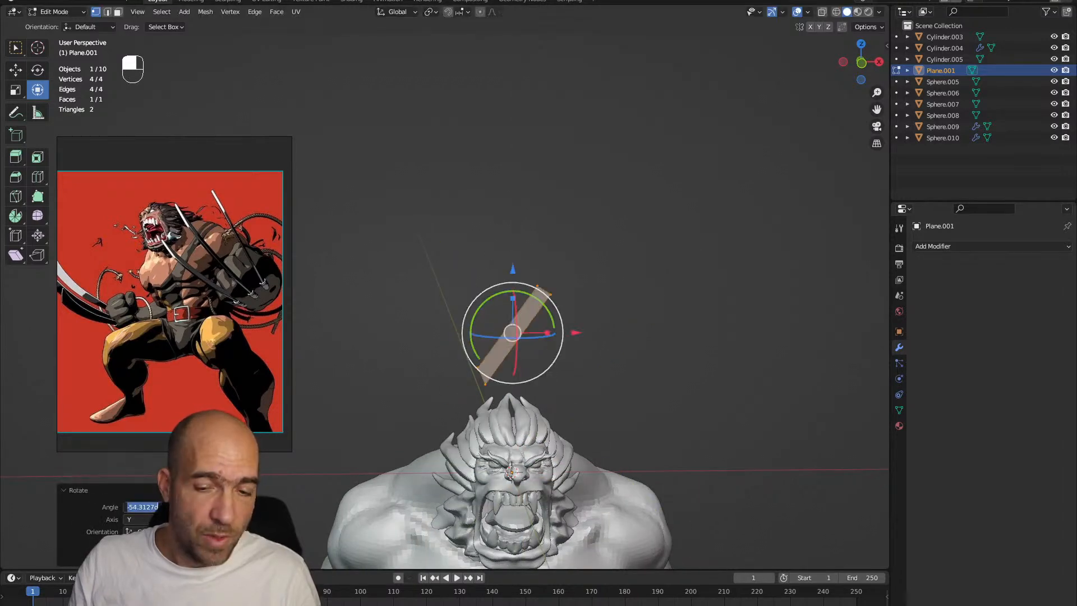
{"action": "type", "text": "90"}
{"action": "key", "text": "Return"}
Flatten the plane into a narrow strip in the left view, stretch its front end and slant the tip like a blade
{"action": "left_click_drag", "start_coordinate": [631, 240], "coordinate": [726, 257], "text": "alt"}
{"action": "key", "text": "grave"}
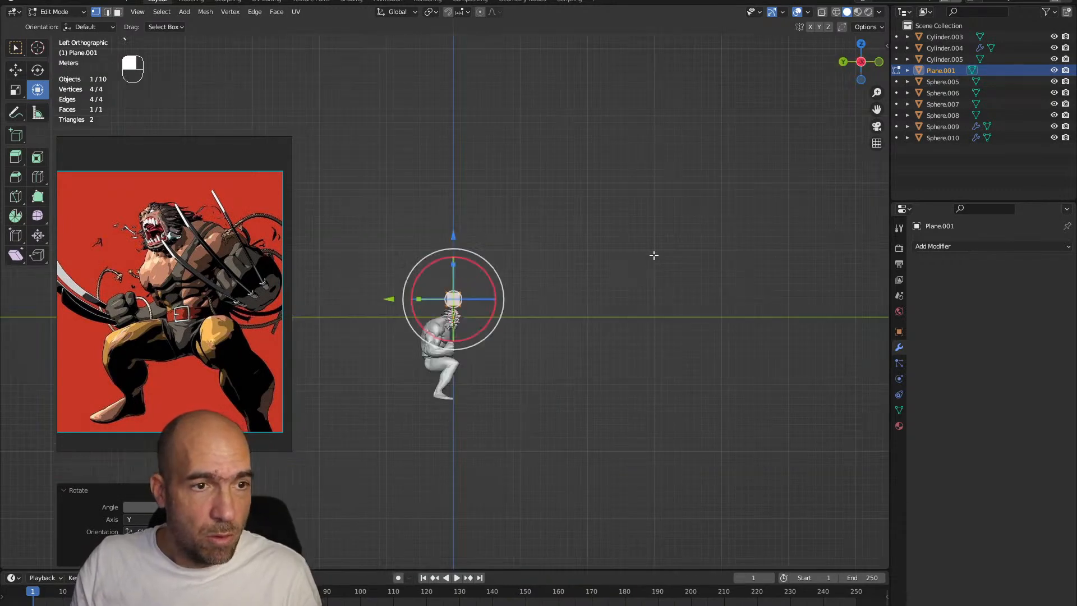
{"action": "left_click_drag", "start_coordinate": [608, 271], "coordinate": [446, 287], "text": "ctrl+alt"}
{"action": "left_click_drag", "start_coordinate": [521, 207], "coordinate": [501, 188]}
{"action": "left_click_drag", "start_coordinate": [566, 203], "coordinate": [518, 316]}
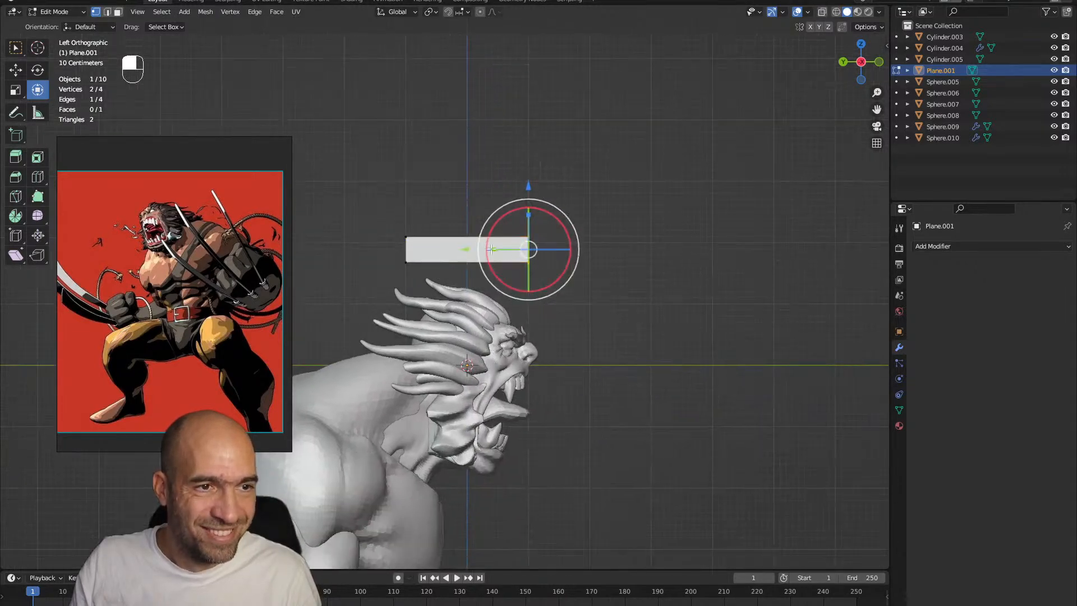
{"action": "left_click_drag", "start_coordinate": [472, 247], "coordinate": [627, 244]}
{"action": "left_click_drag", "start_coordinate": [704, 316], "coordinate": [580, 267]}
Divide the blade strip with three evenly spaced loop cuts across its length
{"action": "left_click", "coordinate": [522, 259]}
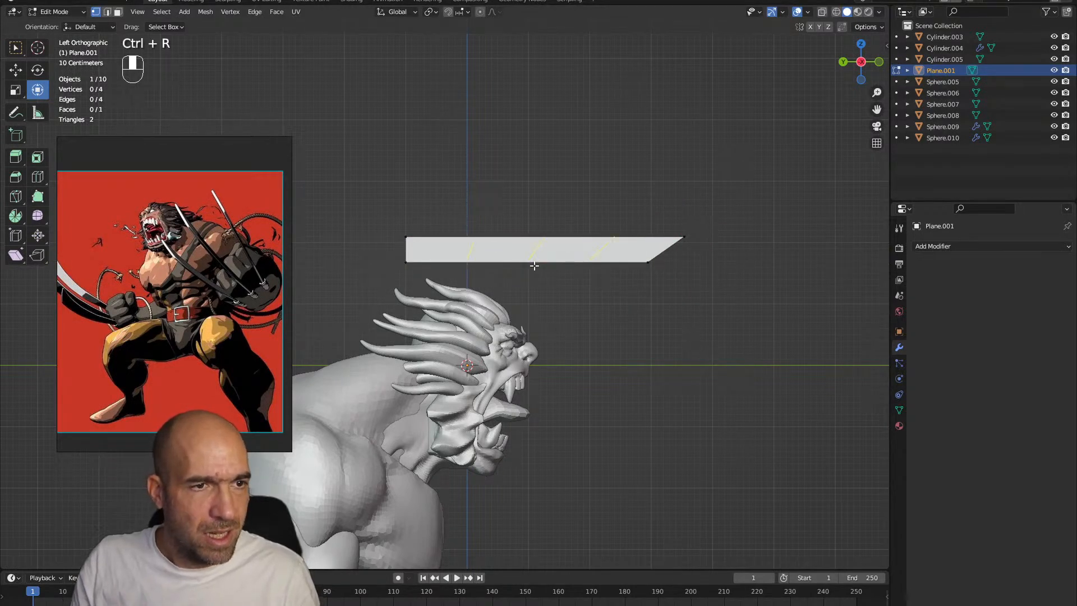
{"action": "left_click", "coordinate": [535, 264]}
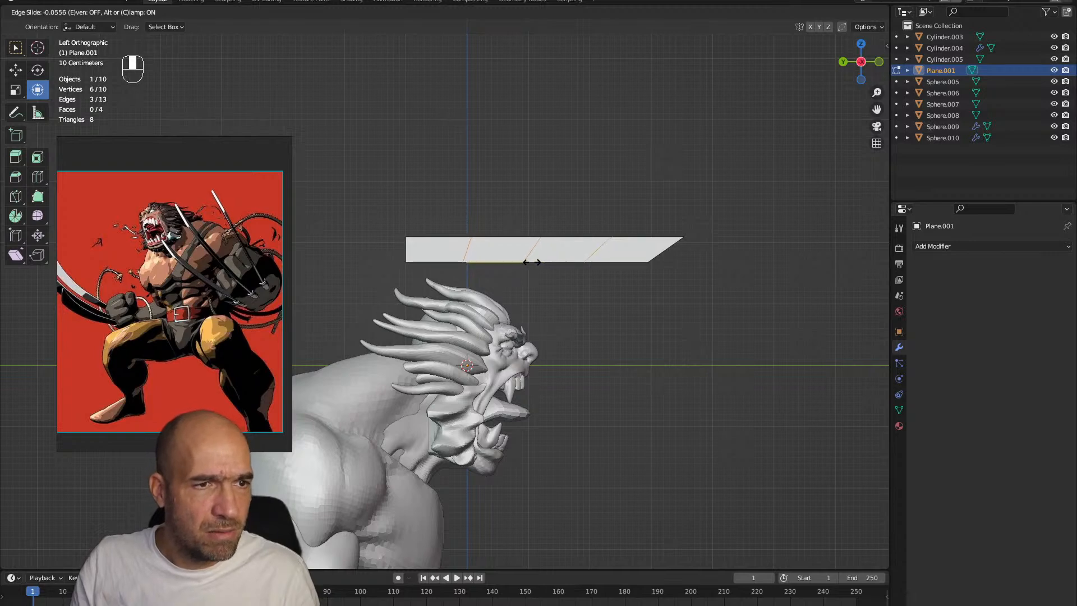
{"action": "left_click", "coordinate": [531, 262]}
{"action": "left_click", "coordinate": [599, 337]}
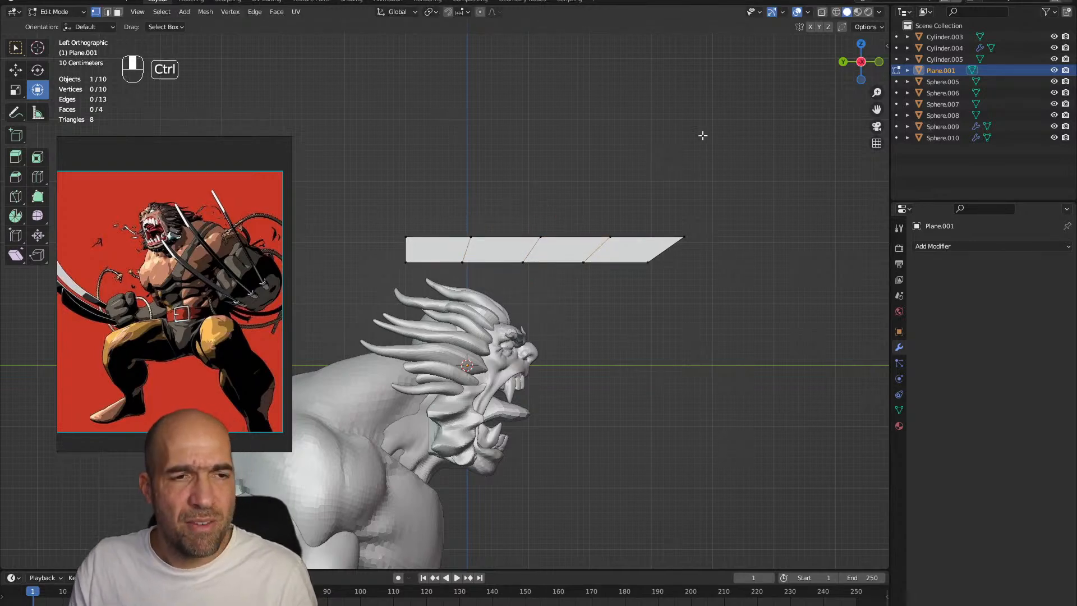
Narrow the rear end of the blade in Sculpt Mode with Pinch/Magnify at a 102 px radius
{"action": "key", "text": "ctrl+Tab"}
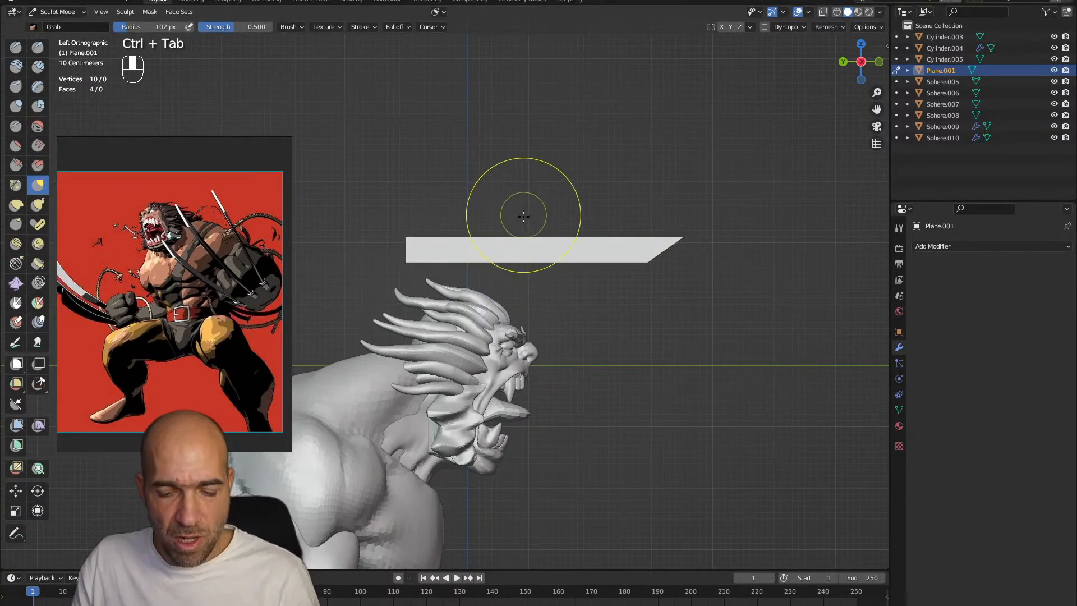
{"action": "key", "text": "p"}
{"action": "left_click_drag", "start_coordinate": [466, 253], "coordinate": [428, 250], "text": "ctrl"}
{"action": "key", "text": "ctrl+z"}
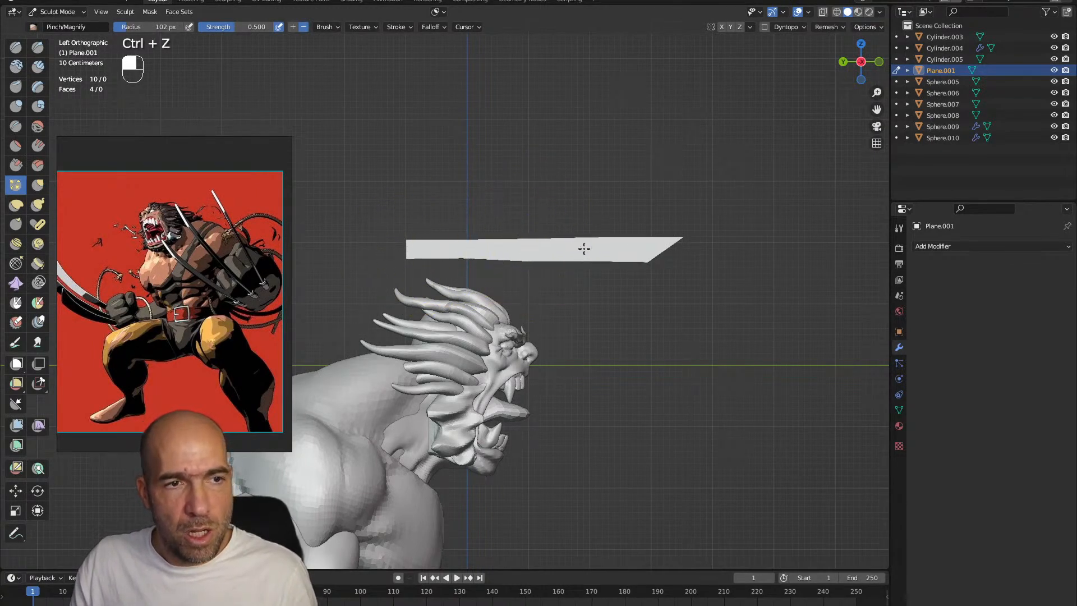
Bend the blade into a shallow curve and extend its rear end with Grab at 102 px, then refine the tip
{"action": "key", "text": "g"}
{"action": "left_click_drag", "start_coordinate": [468, 250], "coordinate": [469, 259]}
{"action": "left_click_drag", "start_coordinate": [540, 250], "coordinate": [606, 252]}
{"action": "left_click_drag", "start_coordinate": [620, 247], "coordinate": [619, 253]}
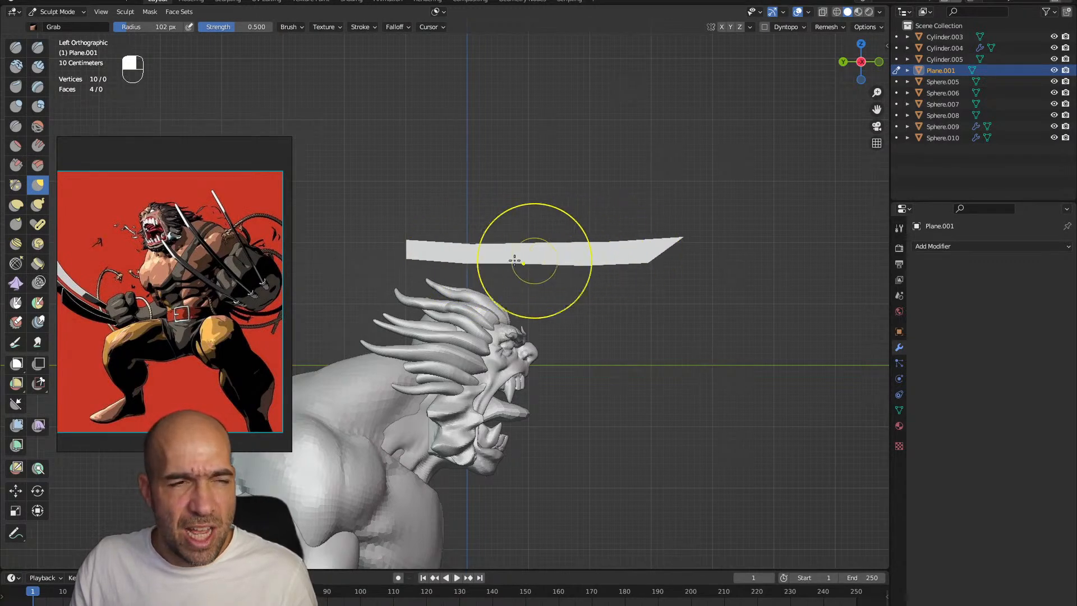
{"action": "left_click_drag", "start_coordinate": [531, 252], "coordinate": [527, 256]}
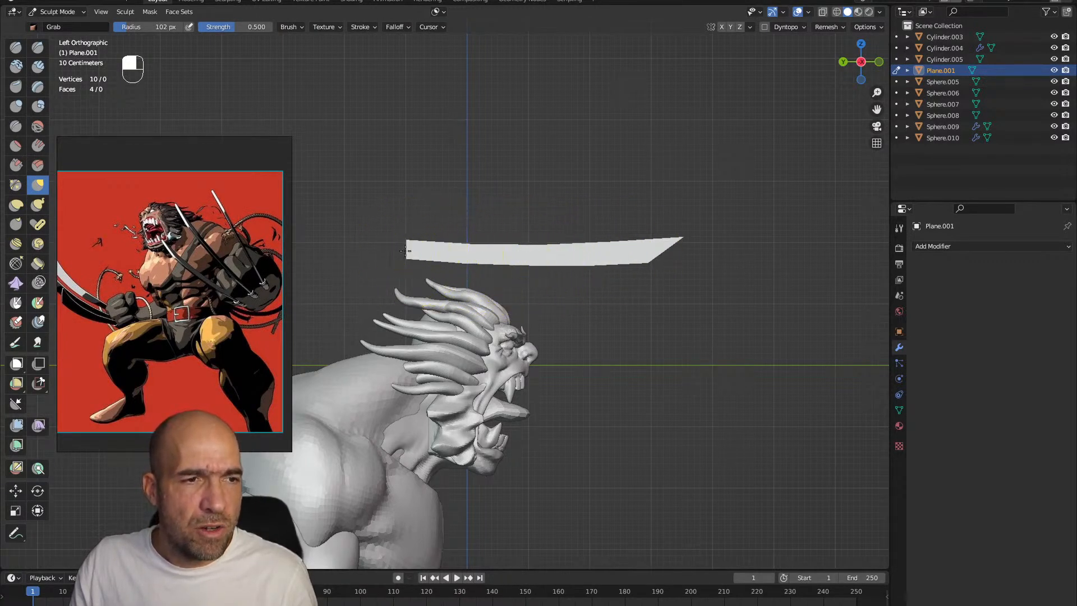
{"action": "left_click_drag", "start_coordinate": [343, 241], "coordinate": [347, 242]}
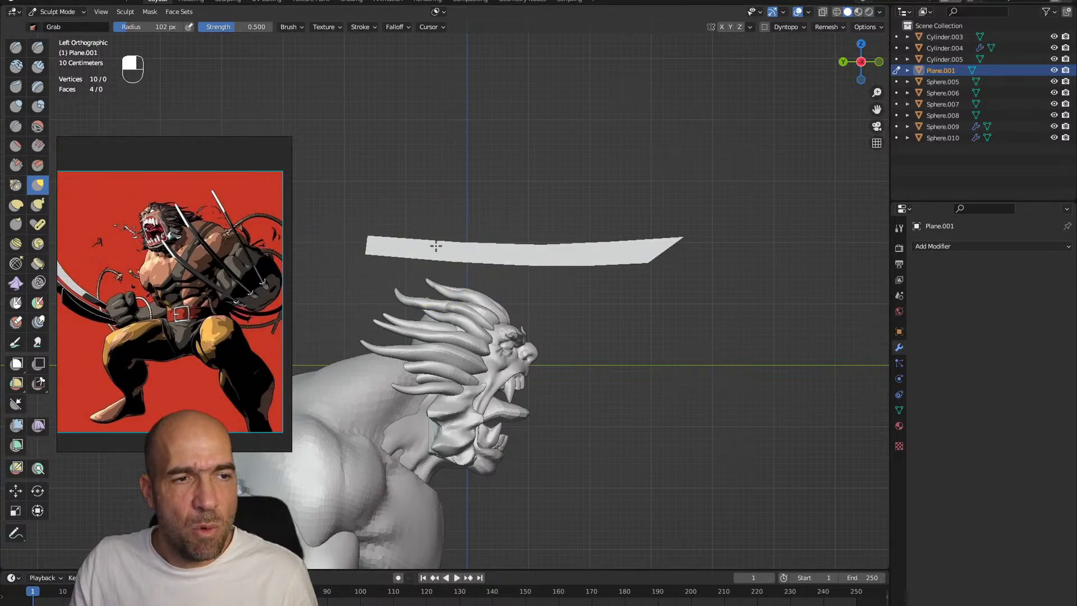
{"action": "key", "text": "p"}
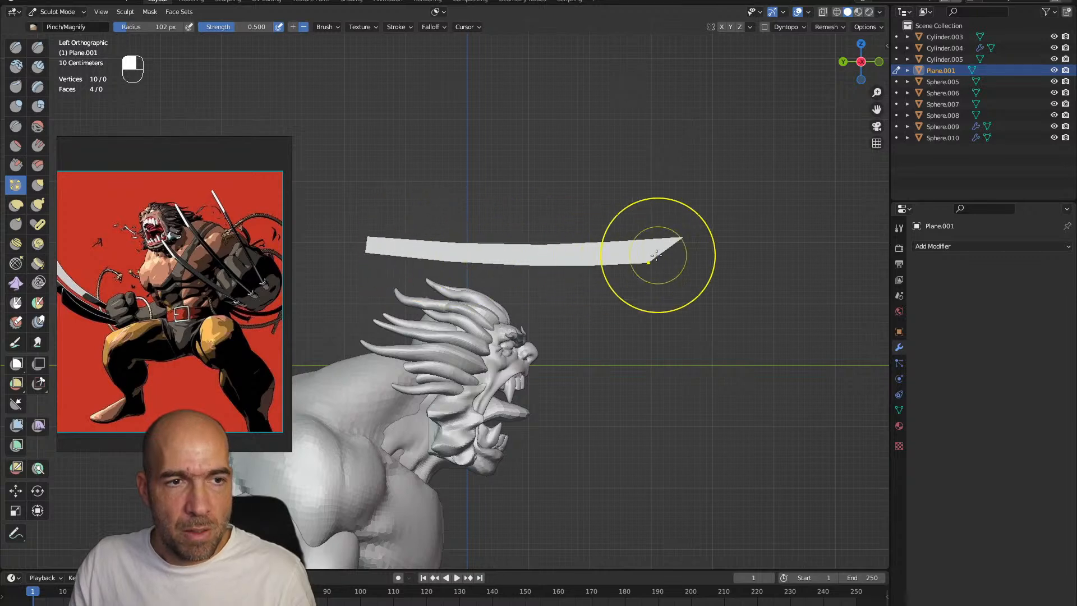
{"action": "key", "text": "g"}
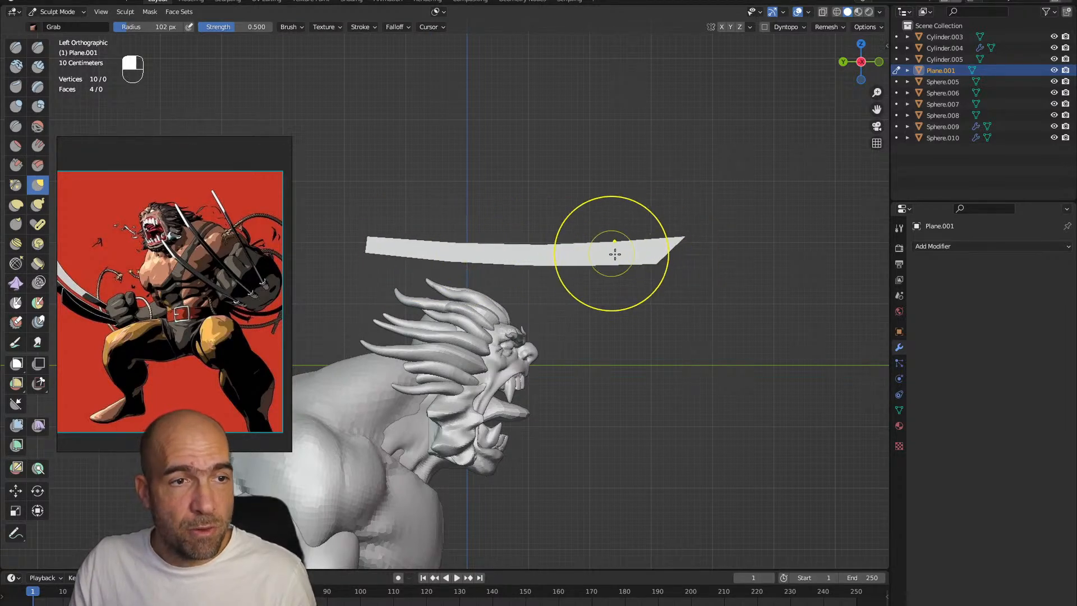
Add a Solidify modifier to the blade and set its thickness to 0.1 m
{"action": "left_click", "coordinate": [987, 247]}
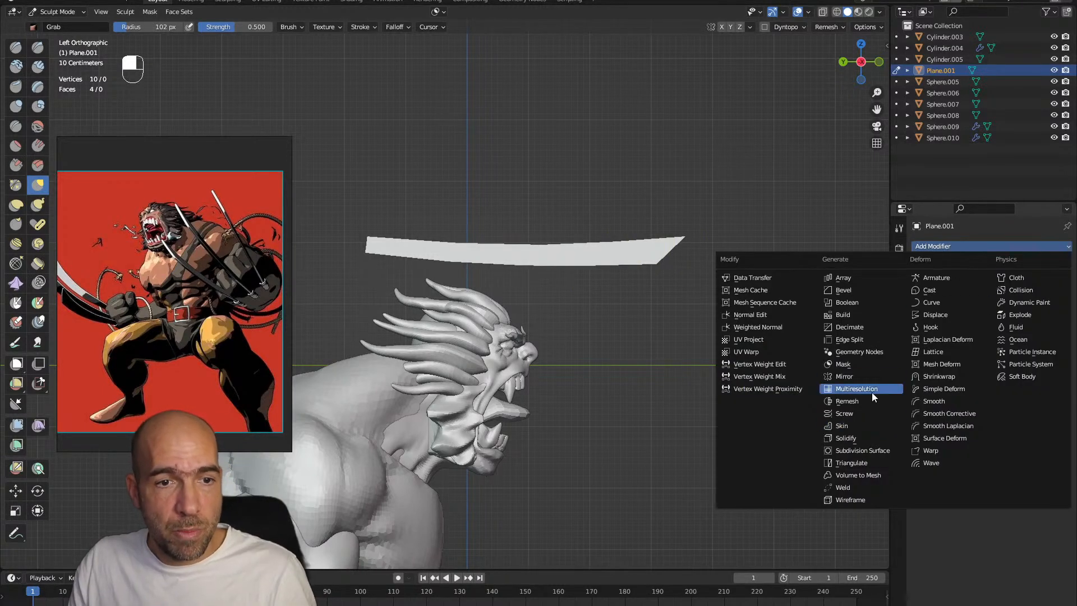
{"action": "left_click", "coordinate": [866, 438]}
{"action": "middle_click_drag", "start_coordinate": [752, 336], "coordinate": [728, 312]}
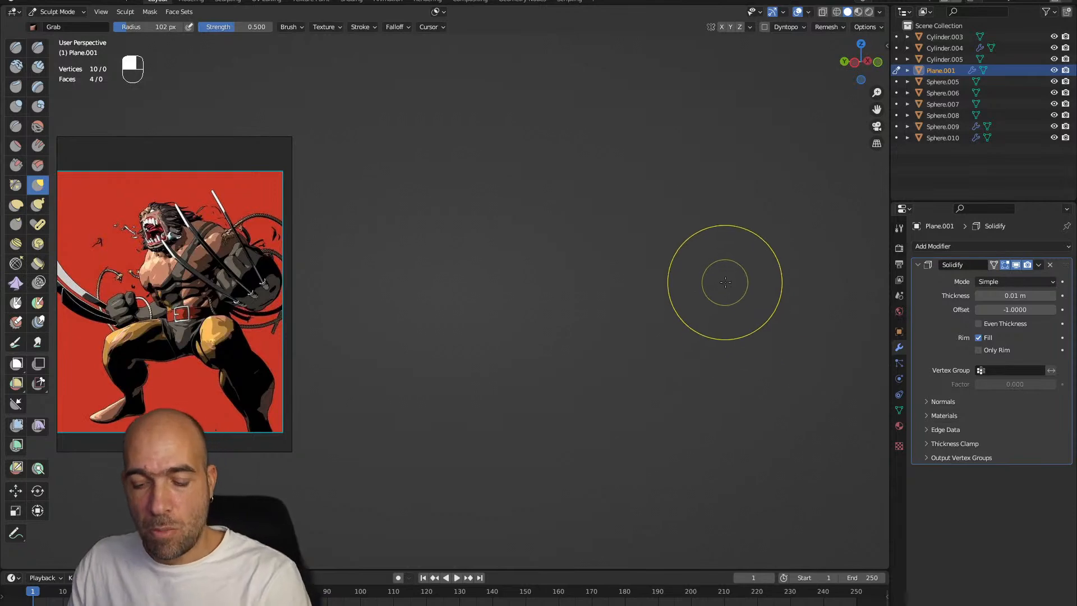
{"action": "key", "text": "Home"}
{"action": "mouse_move", "coordinate": [673, 273]}
{"action": "left_mouse_down", "text": "alt"}
{"action": "mouse_move", "coordinate": [603, 284]}
{"action": "mouse_move", "coordinate": [596, 314]}
{"action": "left_mouse_up", "text": "alt"}
{"action": "left_click_drag", "start_coordinate": [595, 314], "coordinate": [586, 365], "text": "alt+shift"}
{"action": "left_click_drag", "start_coordinate": [628, 269], "coordinate": [651, 185], "text": "ctrl+alt"}
{"action": "mouse_move", "coordinate": [651, 185]}
{"action": "left_mouse_down", "text": "alt+shift"}
{"action": "mouse_move", "coordinate": [622, 339]}
{"action": "mouse_move", "coordinate": [714, 245]}
{"action": "mouse_move", "coordinate": [701, 280]}
{"action": "left_mouse_up", "text": "alt+shift"}
{"action": "left_click_drag", "start_coordinate": [1007, 295], "coordinate": [1016, 295]}
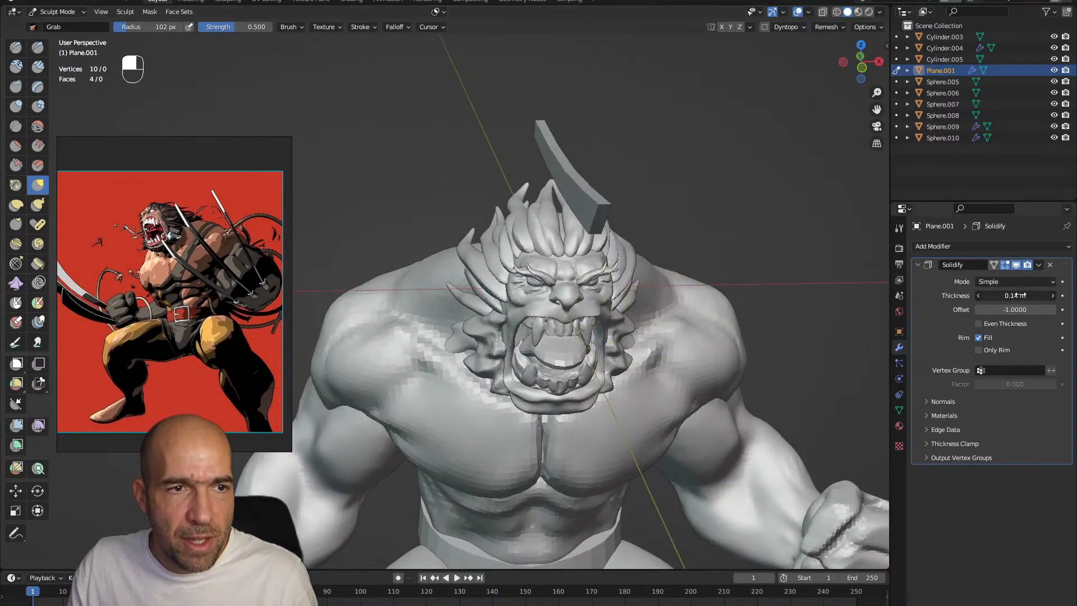
{"action": "left_click_drag", "start_coordinate": [785, 288], "coordinate": [651, 274], "text": "alt"}
{"action": "left_click_drag", "start_coordinate": [650, 273], "coordinate": [675, 288], "text": "alt+shift"}
{"action": "mouse_move", "coordinate": [675, 288]}
{"action": "left_mouse_down", "text": "alt"}
{"action": "mouse_move", "coordinate": [667, 263]}
{"action": "mouse_move", "coordinate": [674, 284]}
{"action": "left_mouse_up", "text": "alt"}
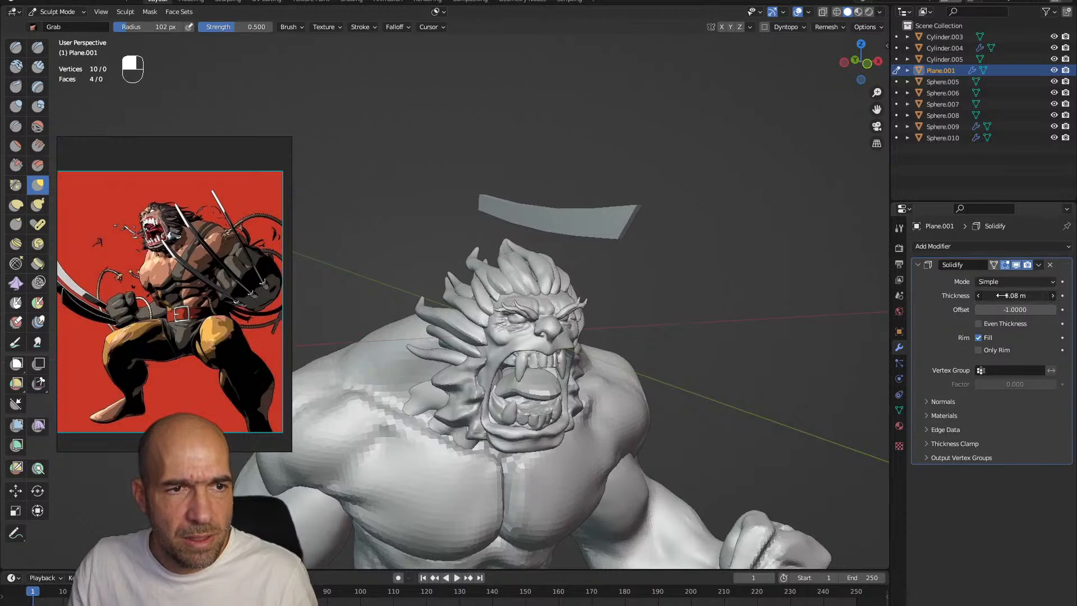
{"action": "left_click_drag", "start_coordinate": [780, 292], "coordinate": [664, 309], "text": "alt"}
{"action": "mouse_move", "coordinate": [665, 308]}
{"action": "left_mouse_down", "text": "ctrl+alt"}
{"action": "mouse_move", "coordinate": [645, 280]}
{"action": "mouse_move", "coordinate": [643, 299]}
{"action": "mouse_move", "coordinate": [576, 284]}
{"action": "mouse_move", "coordinate": [591, 272]}
{"action": "mouse_move", "coordinate": [626, 313]}
{"action": "mouse_move", "coordinate": [634, 284]}
{"action": "mouse_move", "coordinate": [574, 300]}
{"action": "mouse_move", "coordinate": [653, 298]}
{"action": "left_mouse_up", "text": "ctrl+alt"}
Lengthen the blade and strengthen its curve with Grab at 102 px in the left view
{"action": "key", "text": "grave"}
{"action": "left_click", "coordinate": [581, 296]}
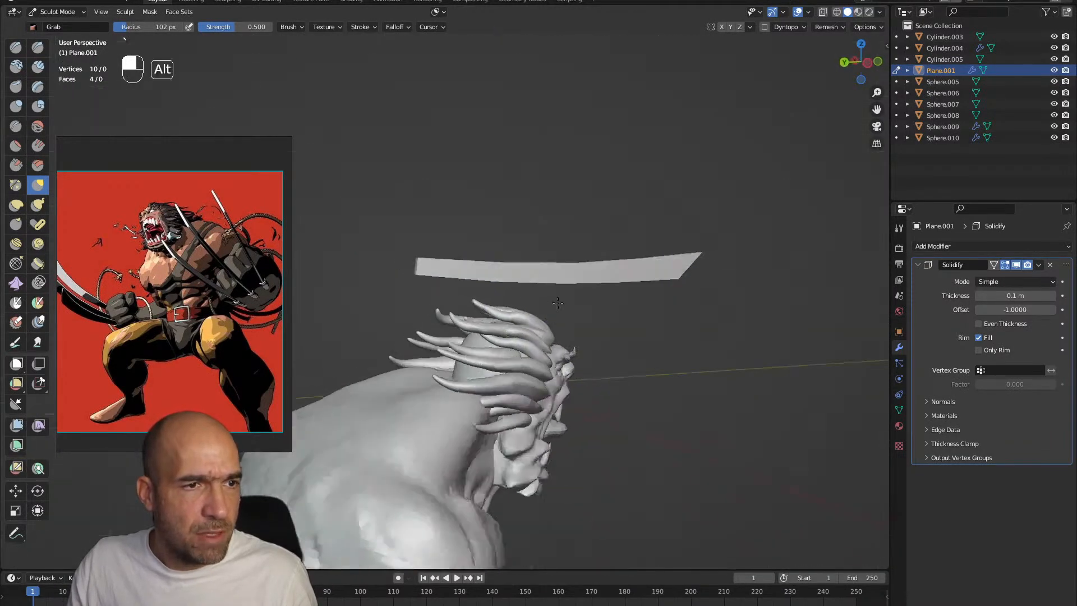
{"action": "key", "text": "grave"}
{"action": "left_click", "coordinate": [508, 286]}
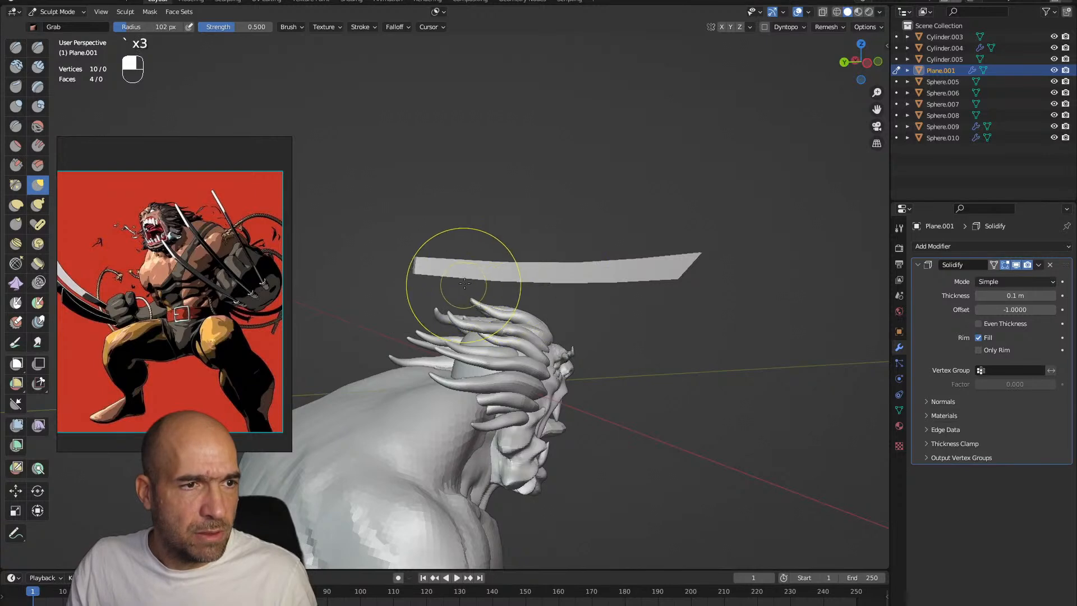
{"action": "key", "text": "grave"}
{"action": "left_click", "coordinate": [407, 288]}
{"action": "left_click_drag", "start_coordinate": [376, 260], "coordinate": [362, 259]}
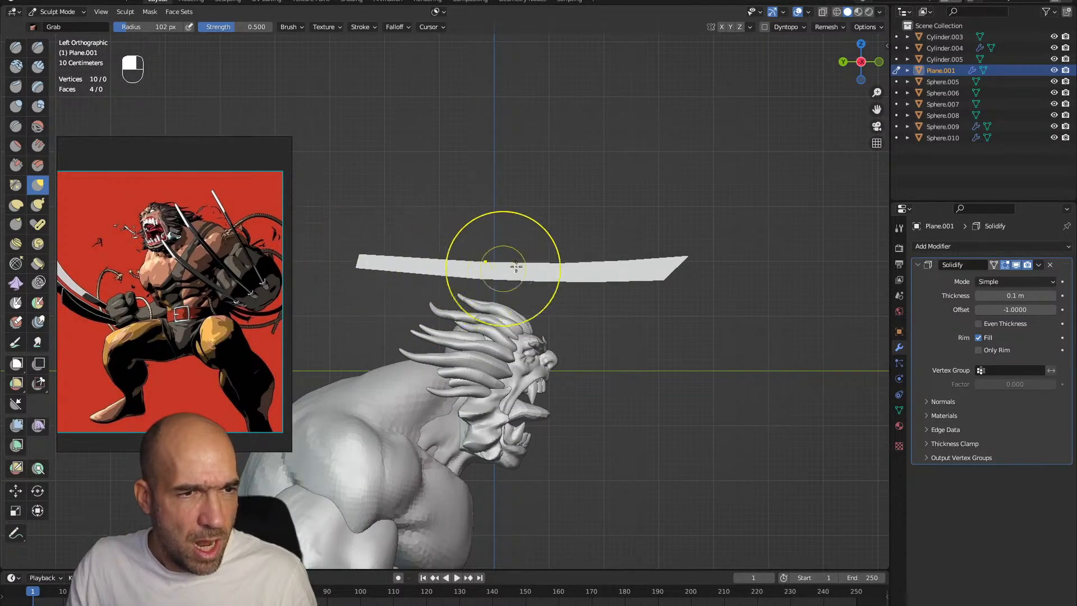
{"action": "scroll", "coordinate": [524, 262], "scroll_direction": "down", "scroll_amount": 1}
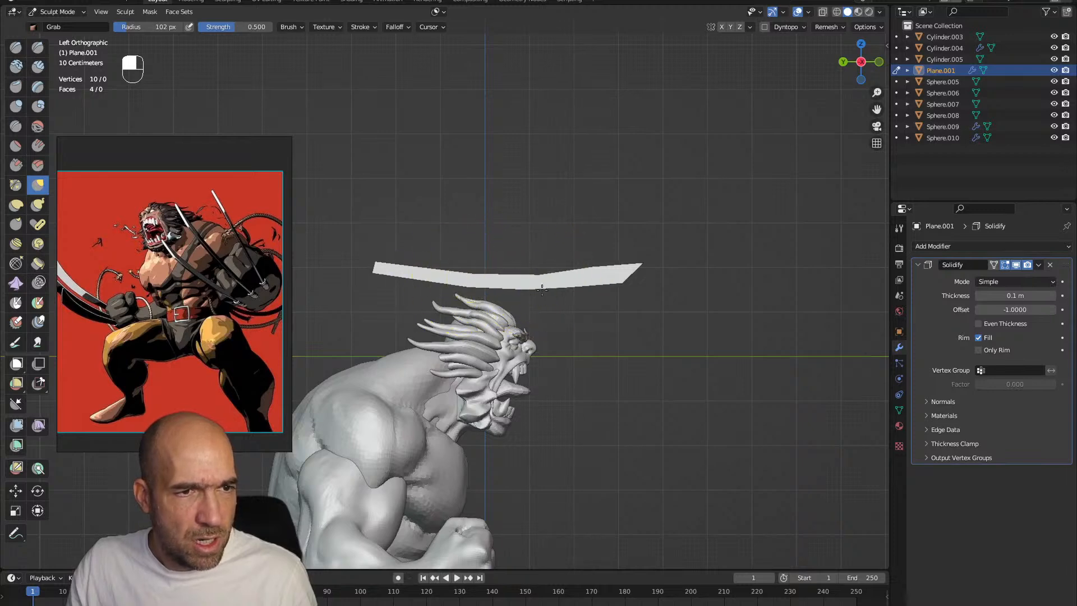
{"action": "left_click_drag", "start_coordinate": [591, 285], "coordinate": [551, 261], "text": "alt+shift"}
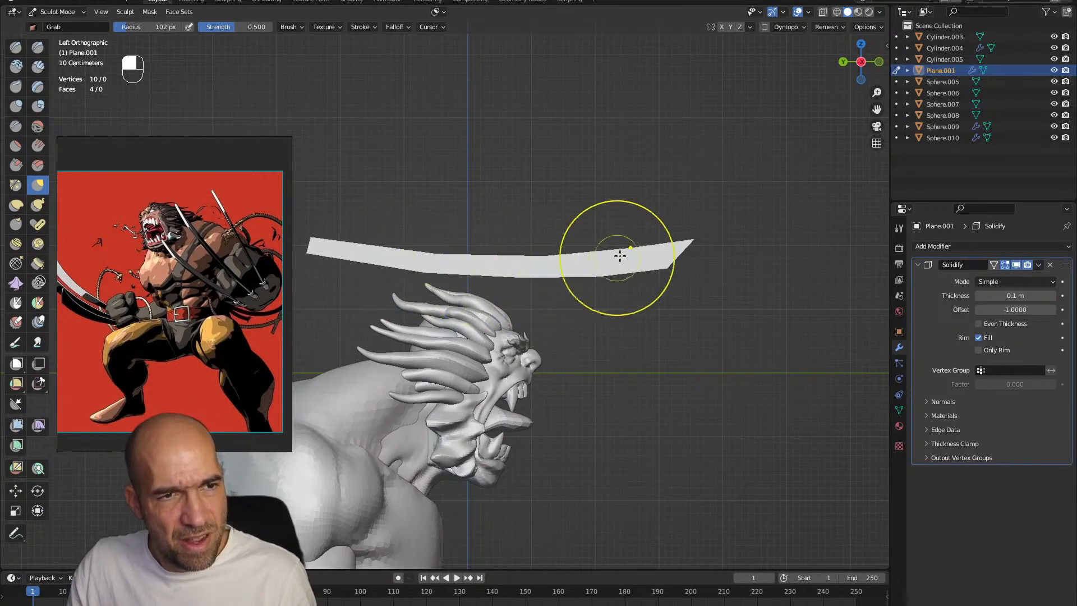
{"action": "left_click_drag", "start_coordinate": [656, 266], "coordinate": [550, 330]}
{"action": "left_click_drag", "start_coordinate": [520, 272], "coordinate": [519, 276], "text": "ctrl+alt"}
Add three more loop cuts along the curved blade, between the existing cuts
{"action": "key", "text": "Tab"}
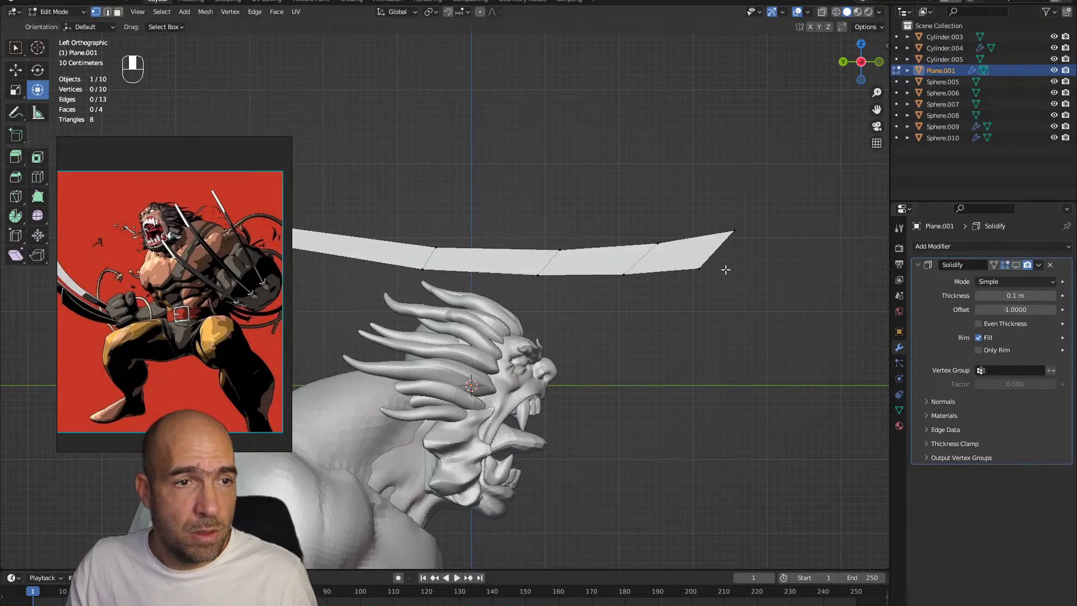
{"action": "left_click_drag", "start_coordinate": [481, 242], "coordinate": [465, 246], "text": "alt+shift"}
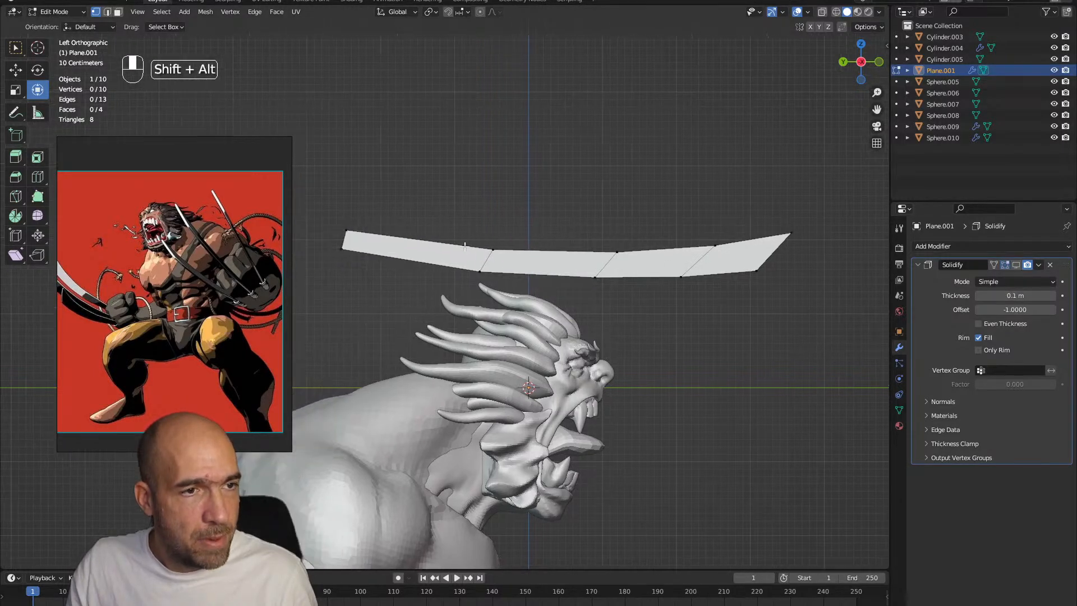
{"action": "left_click", "coordinate": [432, 248]}
{"action": "key", "text": "ctrl+r"}
{"action": "left_click", "coordinate": [589, 267]}
{"action": "left_click", "coordinate": [550, 255]}
{"action": "key", "text": "ctrl+r"}
{"action": "left_click", "coordinate": [651, 251]}
{"action": "left_click", "coordinate": [651, 261]}
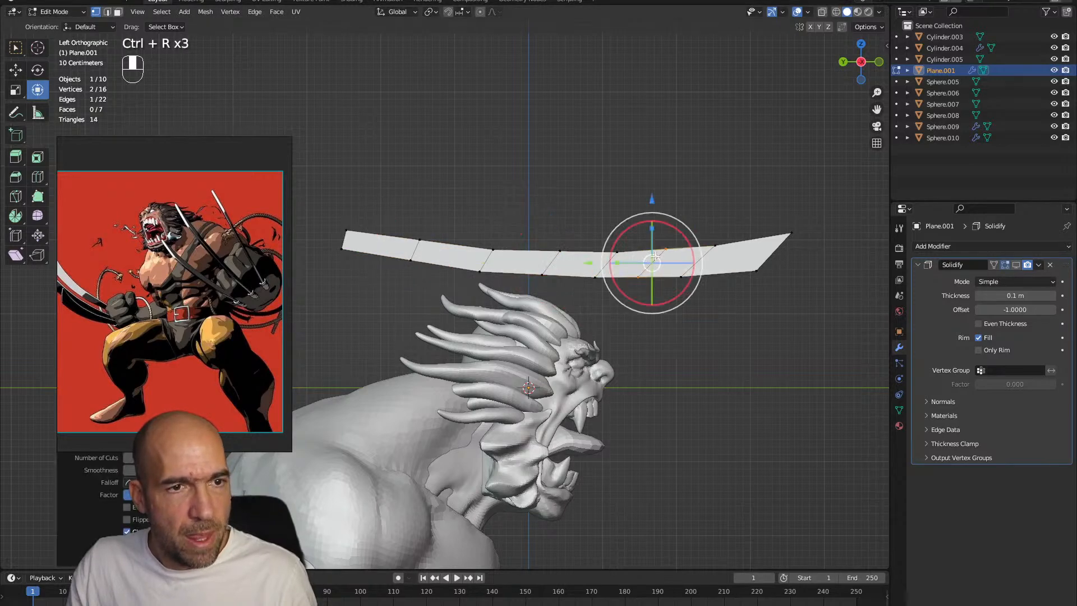
{"action": "left_click", "coordinate": [415, 247]}
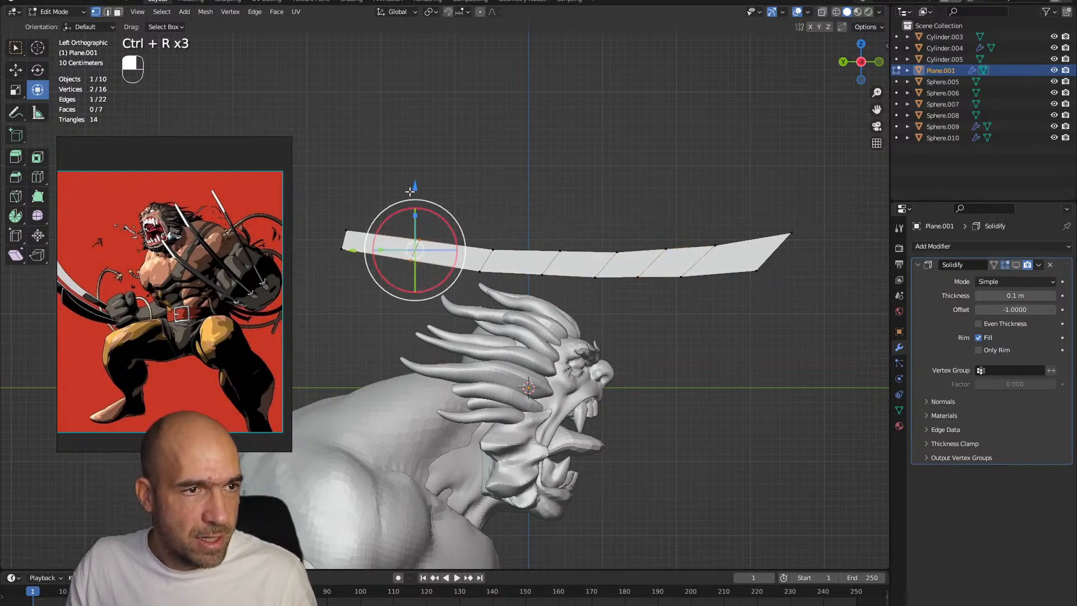
Smooth out the blade's curve in Sculpt Mode with Grab at a 102 px radius
{"action": "key", "text": "ctrl+Tab"}
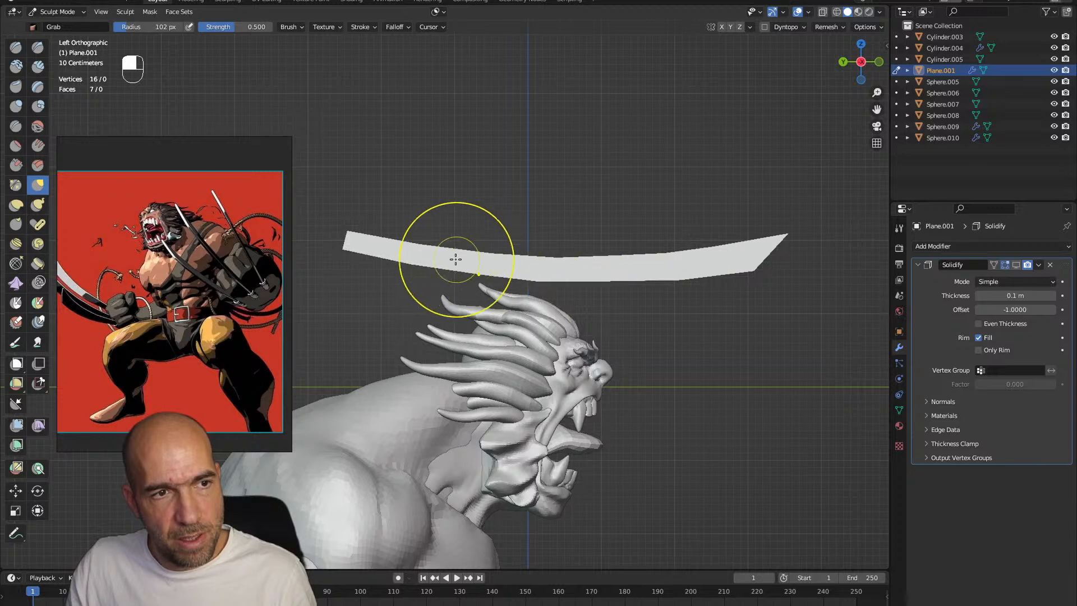
{"action": "key", "text": "alt"}
{"action": "left_click_drag", "start_coordinate": [695, 270], "coordinate": [621, 232], "text": "ctrl+alt"}
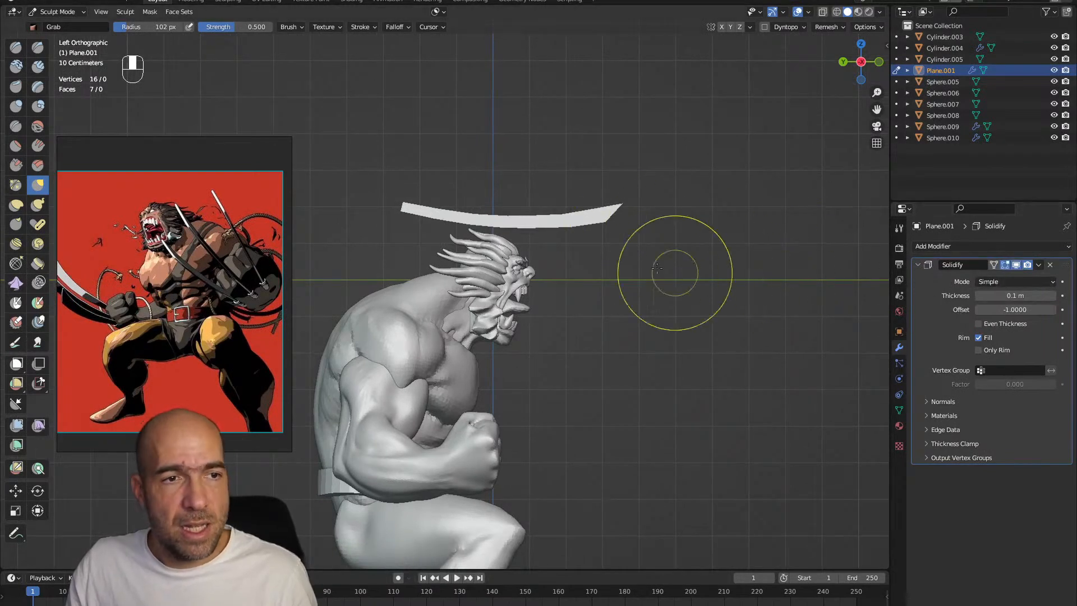
Return the blade to Object Mode and apply its Solidify modifier
{"action": "key", "text": "Tab"}
{"action": "left_click_drag", "start_coordinate": [680, 260], "coordinate": [631, 271], "text": "alt"}
{"action": "key", "text": "ctrl+Tab"}
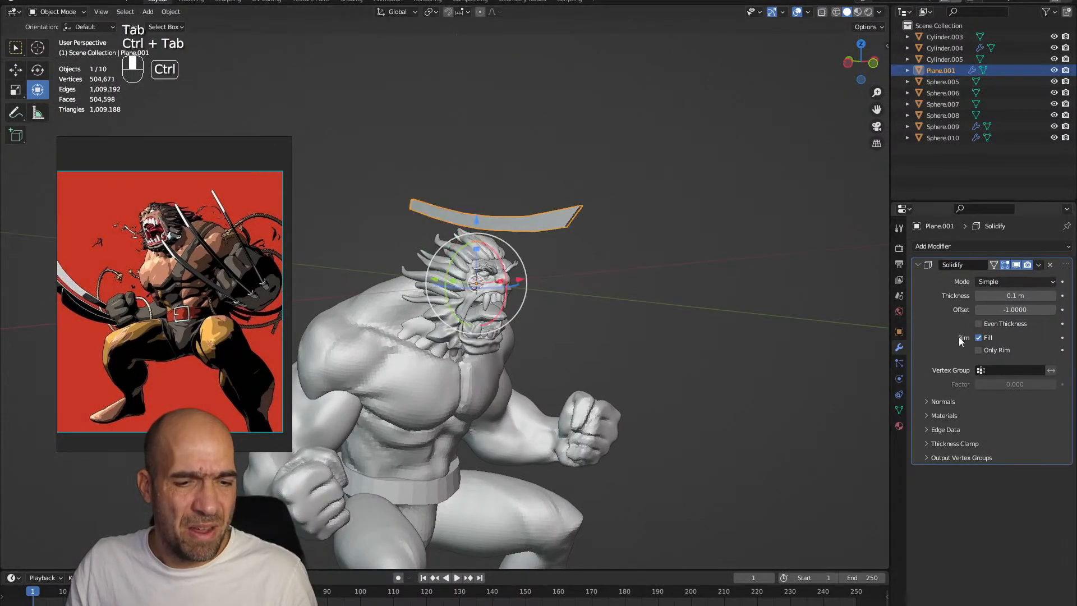
{"action": "key", "text": "ctrl+a"}
Select the strip of faces along one long edge of the blade and scale it narrower along X into a sharp cutting edge
{"action": "left_click_drag", "start_coordinate": [695, 275], "coordinate": [606, 358], "text": "alt"}
{"action": "left_click_drag", "start_coordinate": [606, 359], "coordinate": [560, 349], "text": "ctrl+alt"}
{"action": "key", "text": "Tab"}
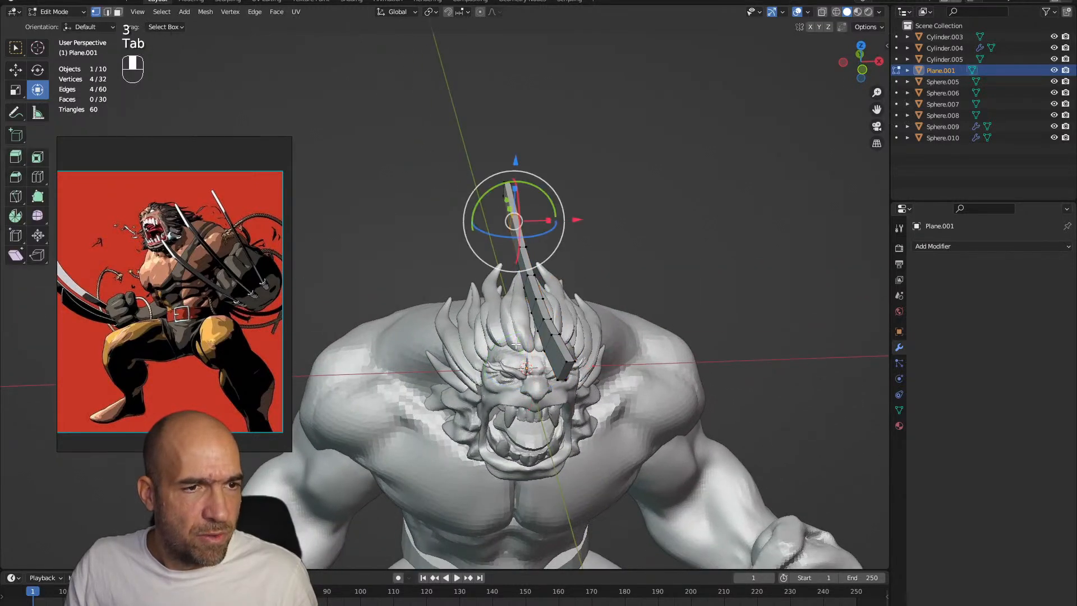
{"action": "key", "text": "3"}
{"action": "left_click", "coordinate": [567, 351]}
{"action": "left_click", "coordinate": [511, 196], "text": "shift"}
{"action": "mouse_move", "coordinate": [592, 258]}
{"action": "left_mouse_down", "text": "alt"}
{"action": "mouse_move", "coordinate": [592, 225]}
{"action": "mouse_move", "coordinate": [609, 257]}
{"action": "mouse_move", "coordinate": [578, 270]}
{"action": "left_mouse_up", "text": "alt"}
{"action": "left_click", "coordinate": [556, 320], "text": "ctrl"}
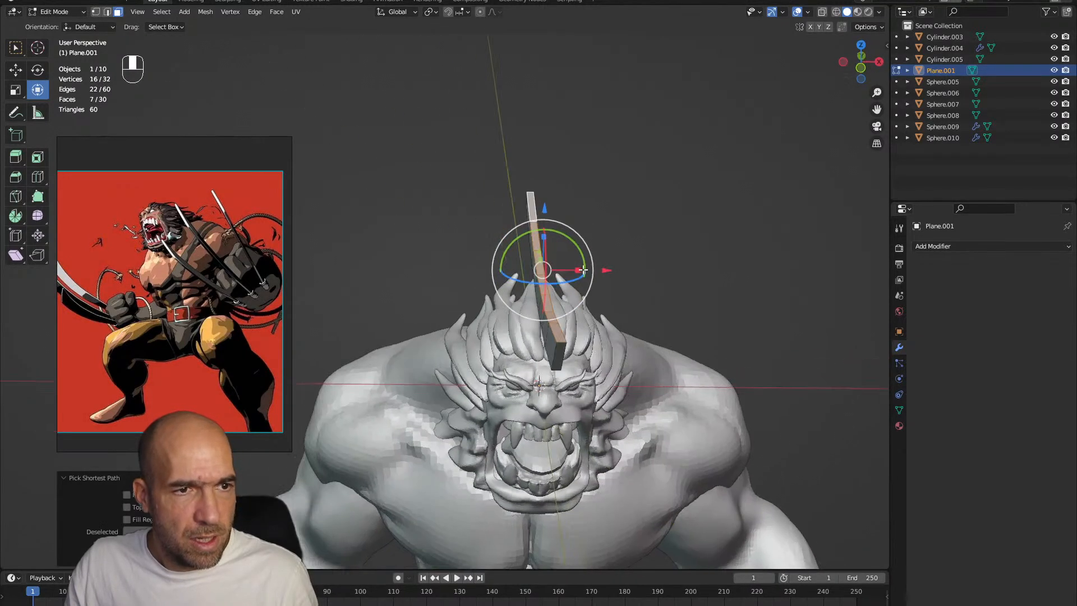
{"action": "key", "text": "s"}
{"action": "key", "text": "x"}
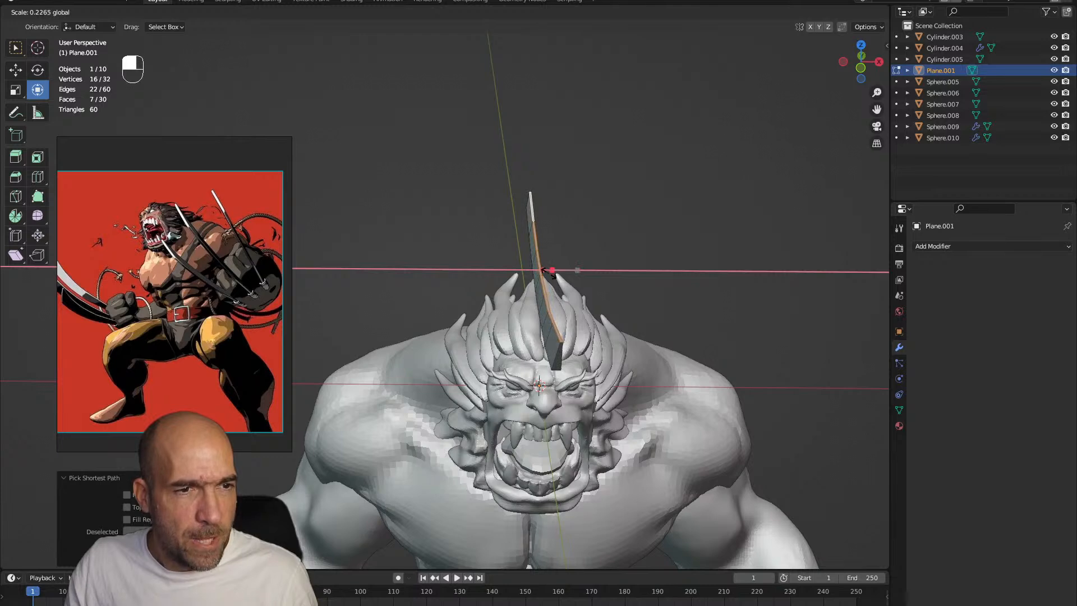
{"action": "left_click_drag", "start_coordinate": [542, 274], "coordinate": [545, 273]}
{"action": "left_click", "coordinate": [584, 286]}
Move the whole blade mesh down from above the head so that it projects forward from the character's fist
{"action": "left_click_drag", "start_coordinate": [639, 312], "coordinate": [556, 289], "text": "ctrl+alt"}
{"action": "key", "text": "a"}
{"action": "key", "text": "g"}
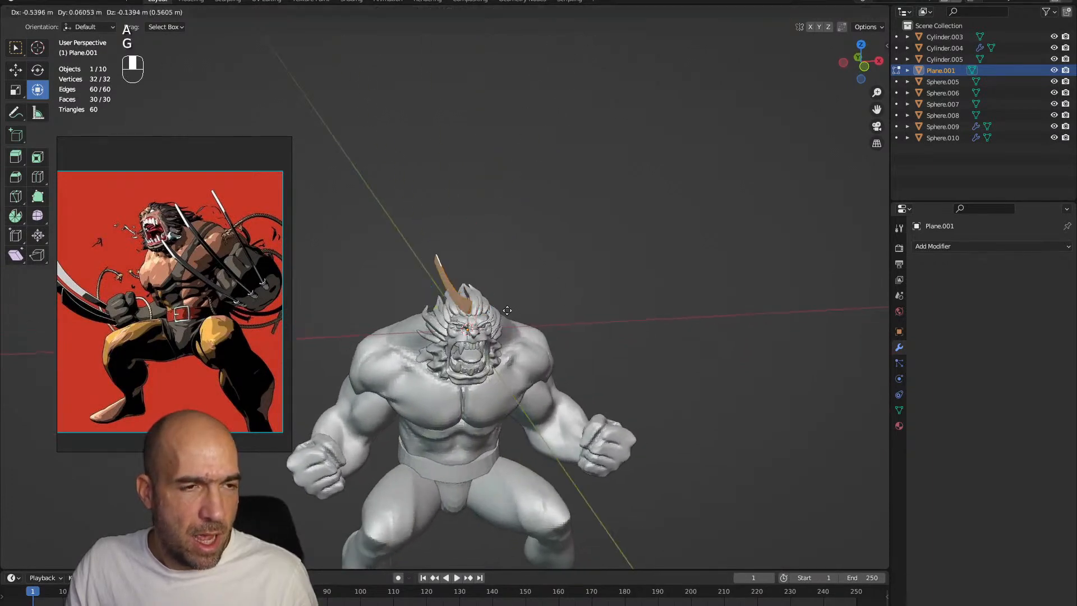
{"action": "left_click", "coordinate": [380, 492]}
{"action": "left_click_drag", "start_coordinate": [380, 493], "coordinate": [403, 423], "text": "alt+shift"}
{"action": "left_click_drag", "start_coordinate": [368, 480], "coordinate": [347, 480]}
{"action": "left_click_drag", "start_coordinate": [406, 440], "coordinate": [538, 368], "text": "alt"}
{"action": "left_click_drag", "start_coordinate": [539, 368], "coordinate": [561, 372], "text": "alt+shift"}
{"action": "left_click_drag", "start_coordinate": [561, 373], "coordinate": [570, 368], "text": "alt"}
{"action": "left_click_drag", "start_coordinate": [474, 396], "coordinate": [492, 370]}
{"action": "key", "text": "g"}
{"action": "left_click", "coordinate": [496, 318]}
{"action": "key", "text": "g"}
{"action": "left_click", "coordinate": [494, 379]}
Add a Mirror modifier on the X axis to the blade and rotate the blade slightly to align with the fist
{"action": "left_click", "coordinate": [934, 255]}
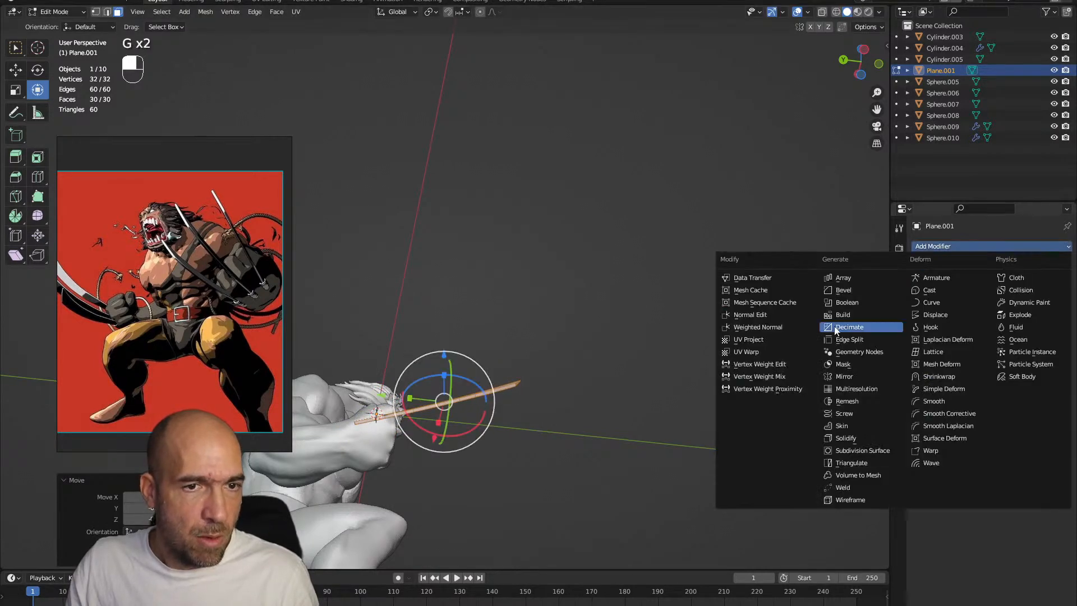
{"action": "left_click", "coordinate": [843, 377]}
{"action": "left_click_drag", "start_coordinate": [824, 375], "coordinate": [649, 339], "text": "ctrl+alt"}
{"action": "key", "text": "g"}
{"action": "left_click", "coordinate": [656, 345]}
{"action": "middle_click_drag", "start_coordinate": [655, 345], "coordinate": [601, 329], "text": "alt"}
{"action": "key", "text": "r"}
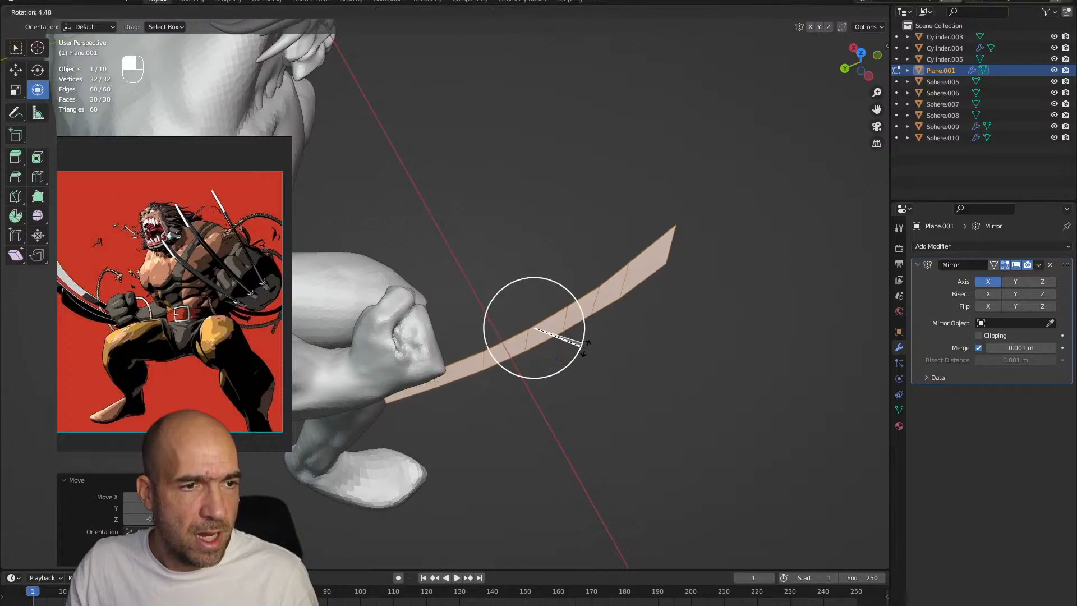
{"action": "left_click", "coordinate": [591, 349]}
Duplicate the blade twice and place the copies side by side on the fist to form a set of three claws
{"action": "middle_click_drag", "start_coordinate": [629, 337], "coordinate": [608, 257], "text": "alt+shift"}
{"action": "key", "text": "shift+d"}
{"action": "left_click", "coordinate": [652, 318]}
{"action": "left_click_drag", "start_coordinate": [642, 301], "coordinate": [627, 345], "text": "alt"}
{"action": "key", "text": "g"}
{"action": "left_click", "coordinate": [642, 333]}
{"action": "key", "text": "shift+d"}
{"action": "left_click", "coordinate": [657, 353]}
{"action": "key", "text": "g"}
{"action": "left_click", "coordinate": [627, 367]}
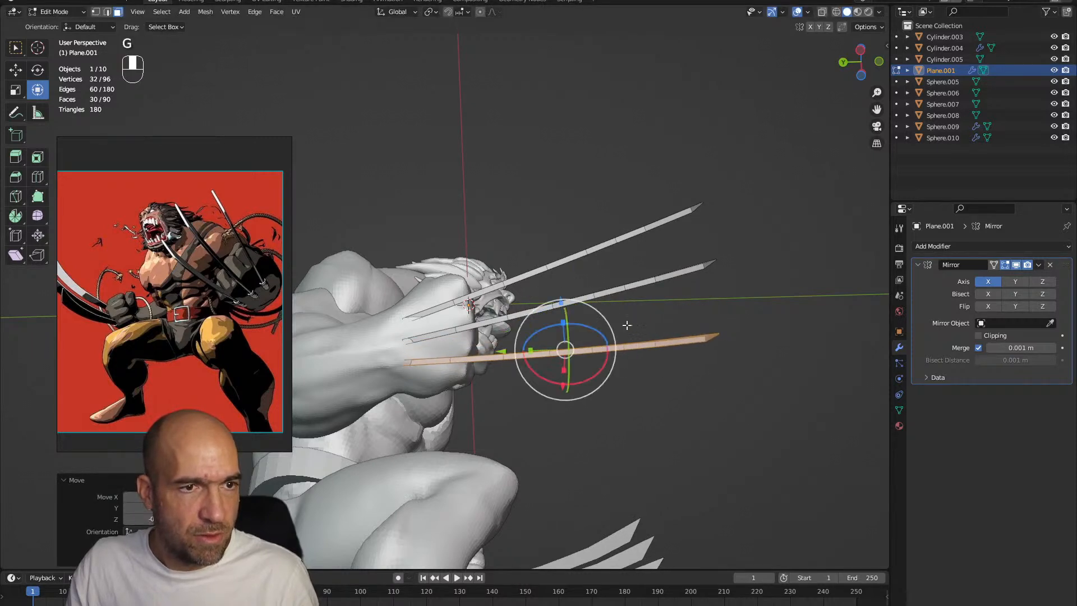
Rotate and move the middle claw so the three fan out evenly, and return the claws to Object Mode
{"action": "left_click", "coordinate": [645, 284]}
{"action": "key", "text": "l"}
{"action": "left_click_drag", "start_coordinate": [620, 287], "coordinate": [621, 296]}
{"action": "key", "text": "g"}
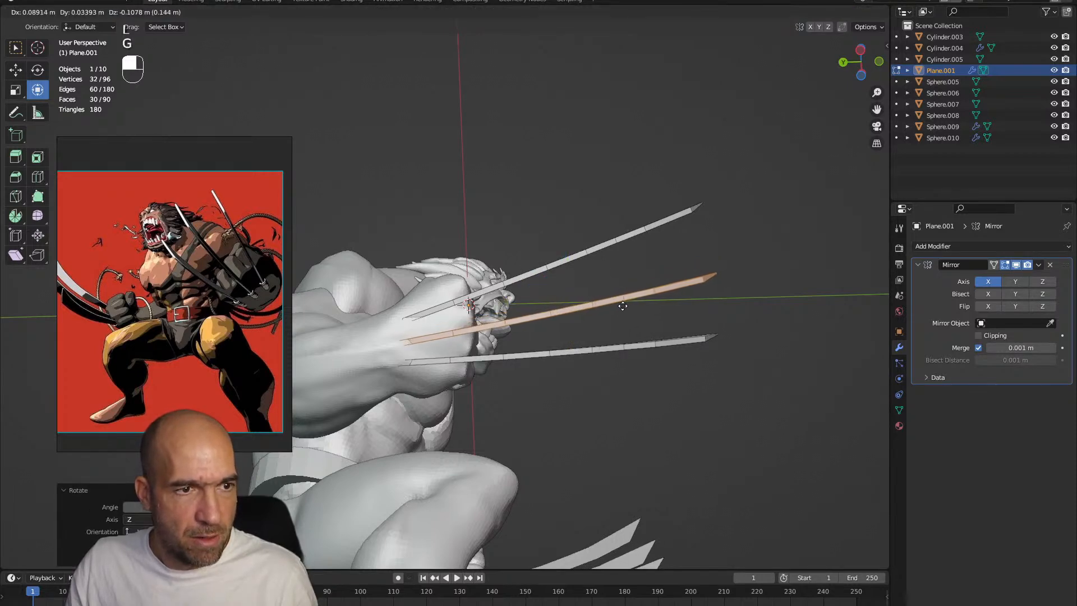
{"action": "left_click", "coordinate": [626, 307]}
{"action": "middle_click_drag", "start_coordinate": [633, 308], "coordinate": [606, 302], "text": "ctrl+alt"}
{"action": "key", "text": "ctrl+Tab"}
{"action": "left_click", "coordinate": [496, 294]}
{"action": "middle_click_drag", "start_coordinate": [606, 302], "coordinate": [654, 305], "text": "alt"}
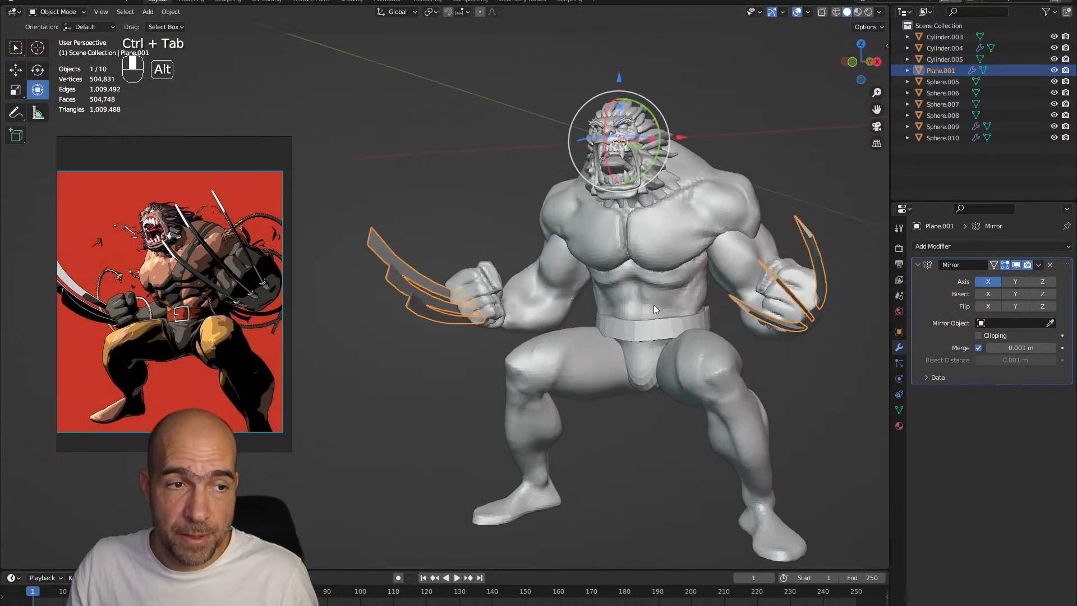
Add a plane mesh to the scene and rotate it 90° about X so it stands upright
{"action": "left_click", "coordinate": [729, 386]}
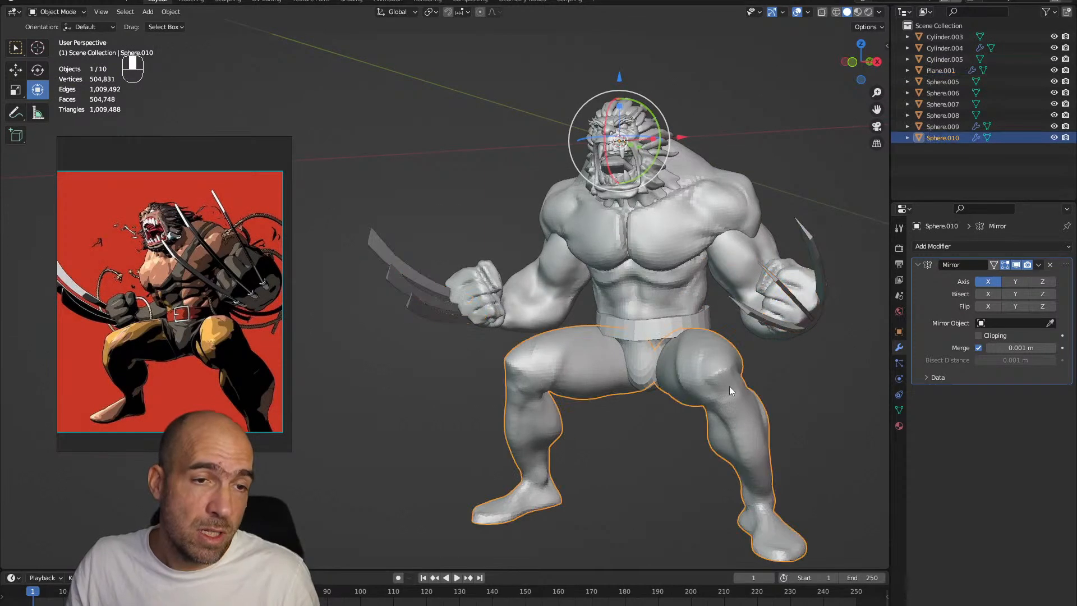
{"action": "left_click", "coordinate": [644, 328]}
{"action": "middle_click_drag", "start_coordinate": [678, 321], "coordinate": [701, 308], "text": "alt"}
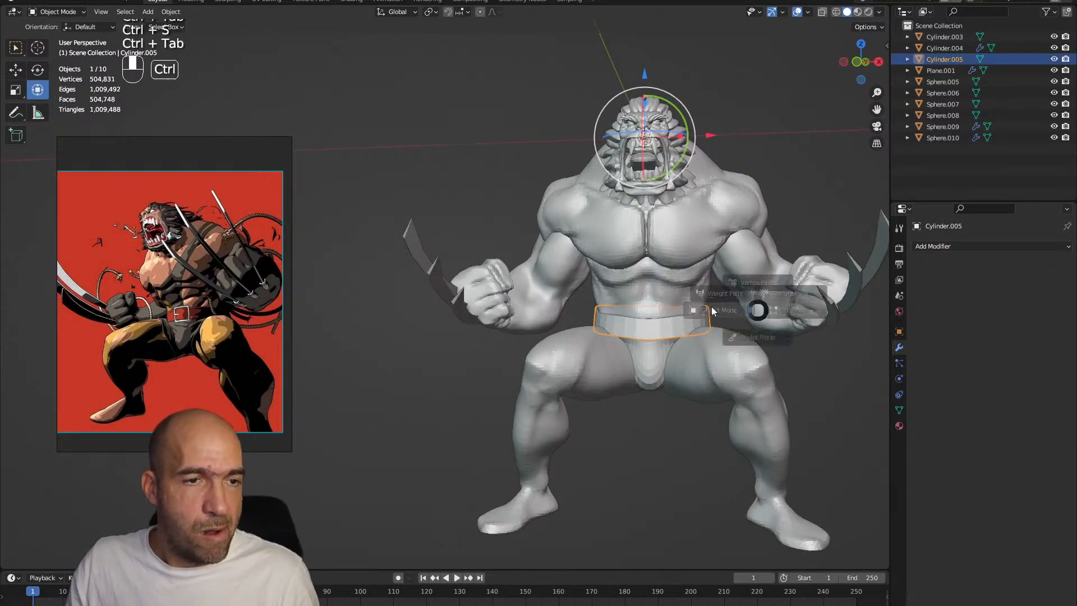
{"action": "key", "text": "shift+a"}
{"action": "mouse_move", "coordinate": [612, 305]}
{"action": "left_click", "coordinate": [674, 310]}
{"action": "middle_click_drag", "start_coordinate": [674, 311], "coordinate": [647, 283], "text": "alt"}
{"action": "middle_click_drag", "start_coordinate": [678, 177], "coordinate": [576, 168], "text": "alt"}
{"action": "left_click_drag", "start_coordinate": [583, 165], "coordinate": [568, 191]}
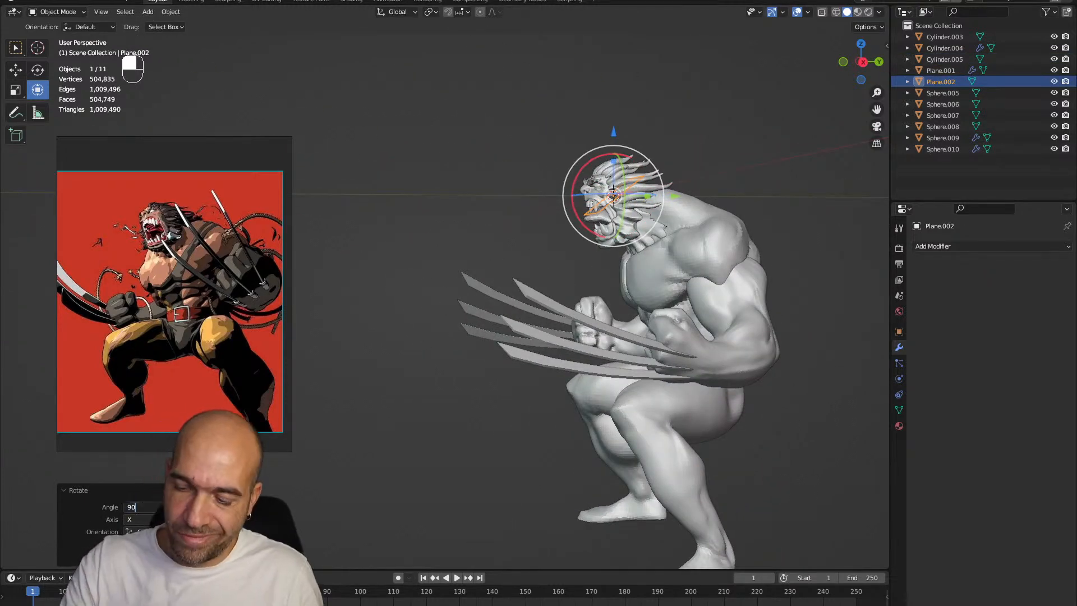
Move the upright plane forward out of the head and down in front of the belt
{"action": "left_click_drag", "start_coordinate": [673, 196], "coordinate": [634, 196]}
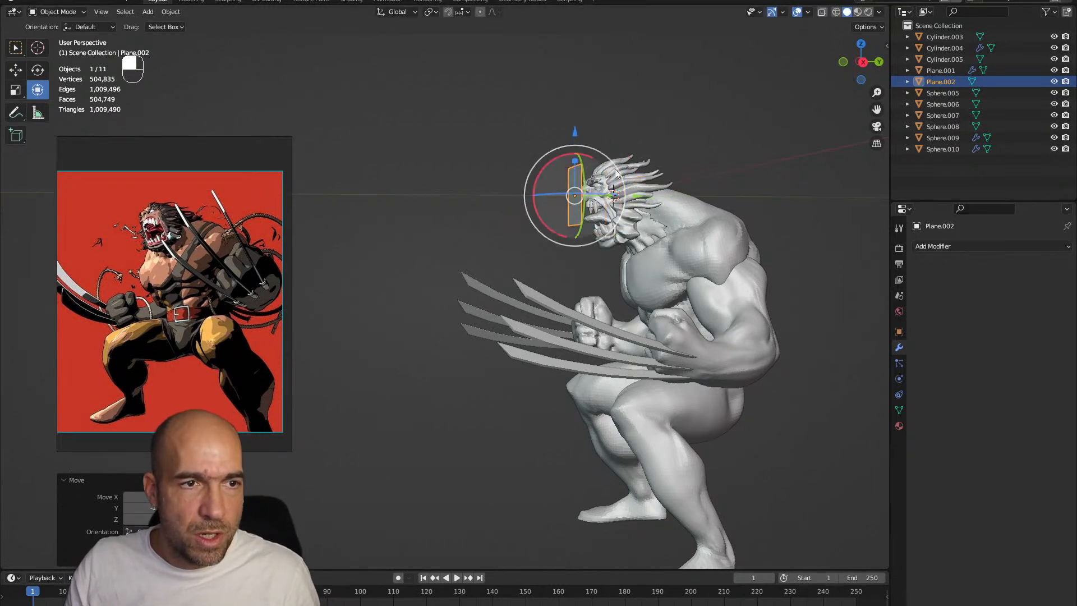
{"action": "left_click_drag", "start_coordinate": [572, 135], "coordinate": [672, 306]}
{"action": "left_click_drag", "start_coordinate": [671, 306], "coordinate": [653, 287], "text": "alt+shift"}
{"action": "left_click_drag", "start_coordinate": [653, 286], "coordinate": [672, 307], "text": "alt"}
Inset the plane's face in Edit Mode to outline a square buckle frame with a narrow border
{"action": "key", "text": "Tab"}
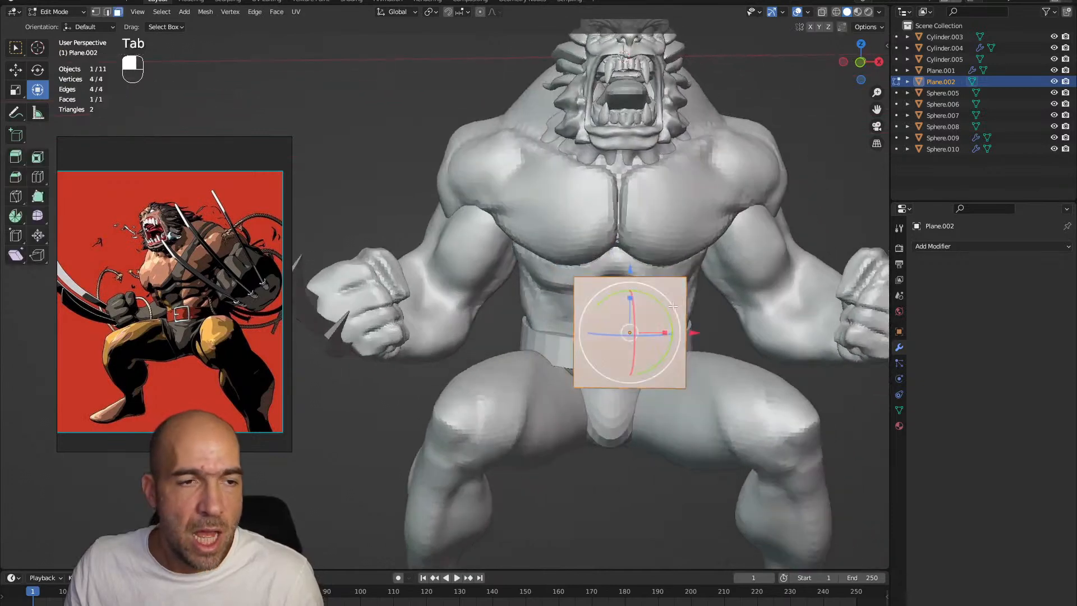
{"action": "key", "text": "i"}
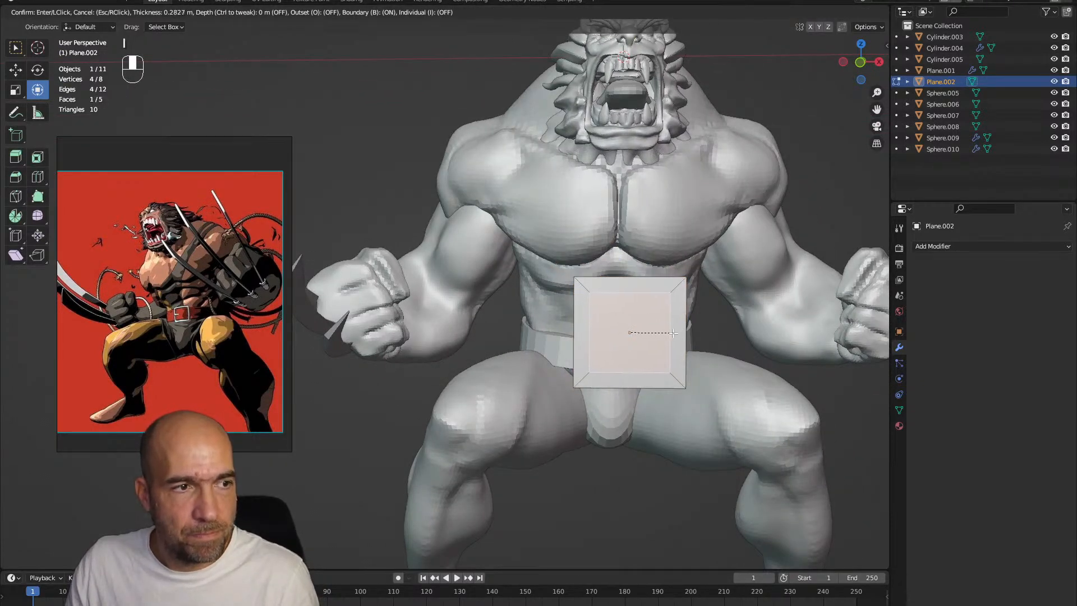
{"action": "left_click", "coordinate": [677, 334]}
{"action": "left_click_drag", "start_coordinate": [677, 334], "coordinate": [667, 323], "text": "ctrl+alt"}
Cut two vertical edge loops through the inset plane, one on each side of its centre
{"action": "left_click_drag", "start_coordinate": [667, 322], "coordinate": [657, 305], "text": "alt+shift"}
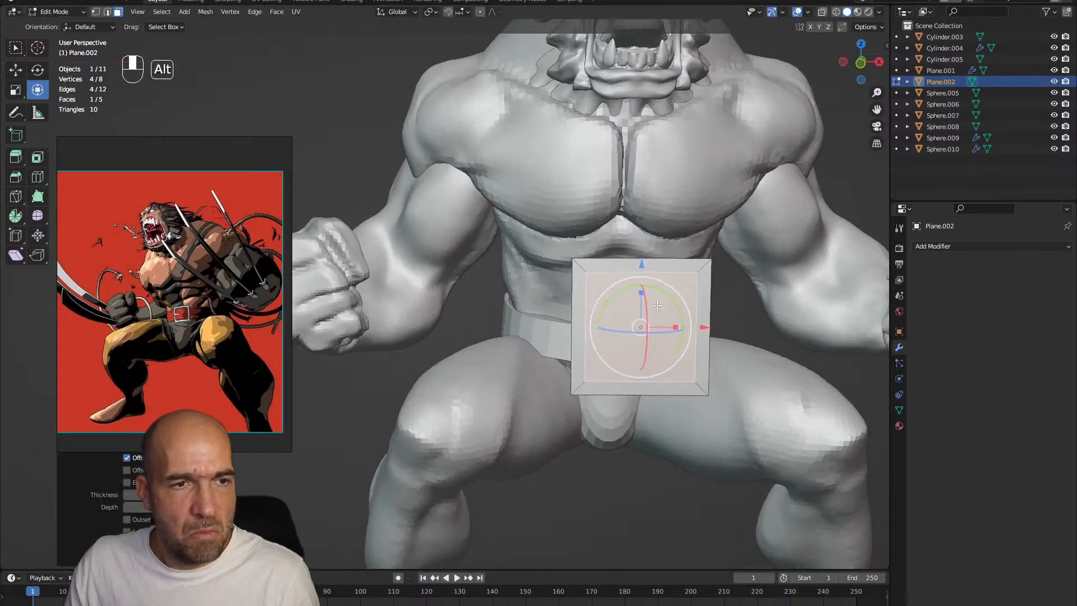
{"action": "left_click", "coordinate": [645, 274]}
{"action": "left_click", "coordinate": [623, 282]}
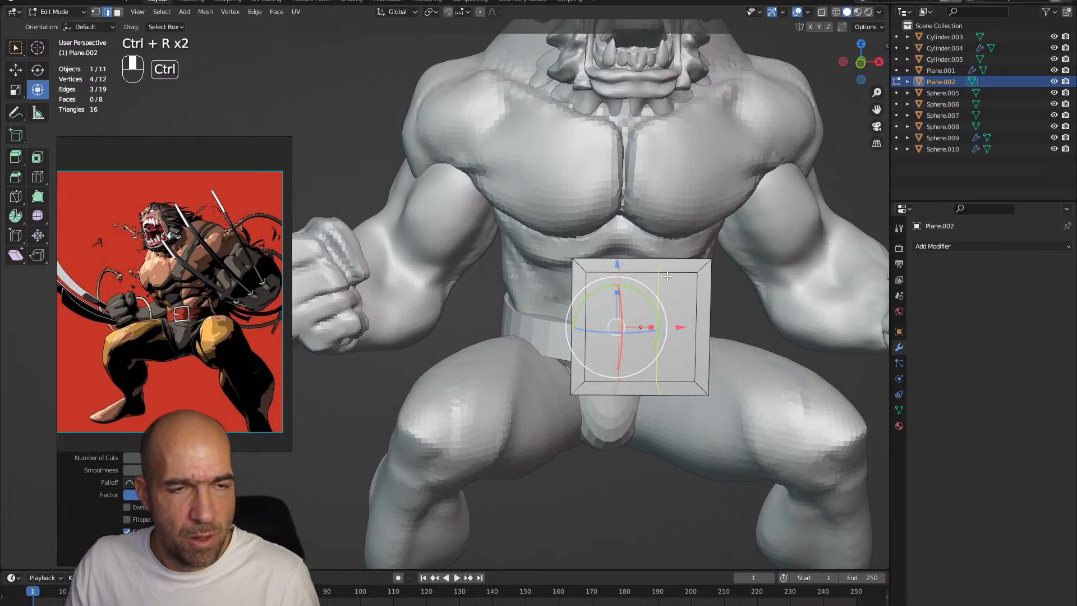
{"action": "left_click", "coordinate": [667, 276]}
{"action": "left_click", "coordinate": [667, 278]}
{"action": "left_click_drag", "start_coordinate": [666, 278], "coordinate": [665, 285], "text": "ctrl+alt"}
{"action": "mouse_move", "coordinate": [665, 285]}
{"action": "left_mouse_down", "text": "alt+shift"}
{"action": "mouse_move", "coordinate": [655, 269]}
{"action": "mouse_move", "coordinate": [664, 272]}
{"action": "left_mouse_up", "text": "alt+shift"}
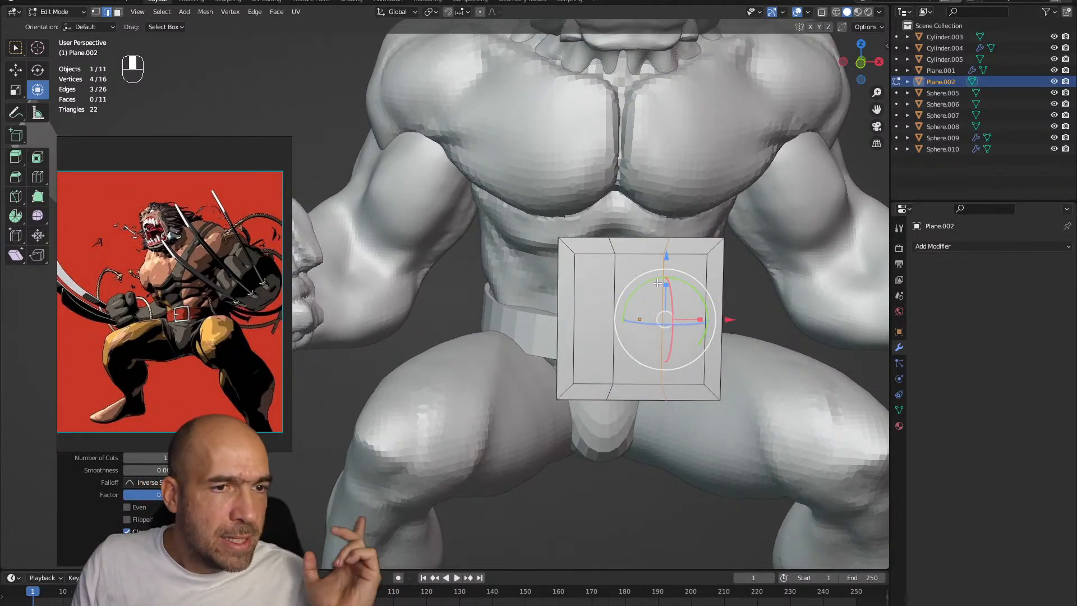
Delete the three inner faces of the plane to leave an open square buckle frame
{"action": "key", "text": "3"}
{"action": "left_click", "coordinate": [634, 298]}
{"action": "left_click", "coordinate": [594, 314], "text": "shift"}
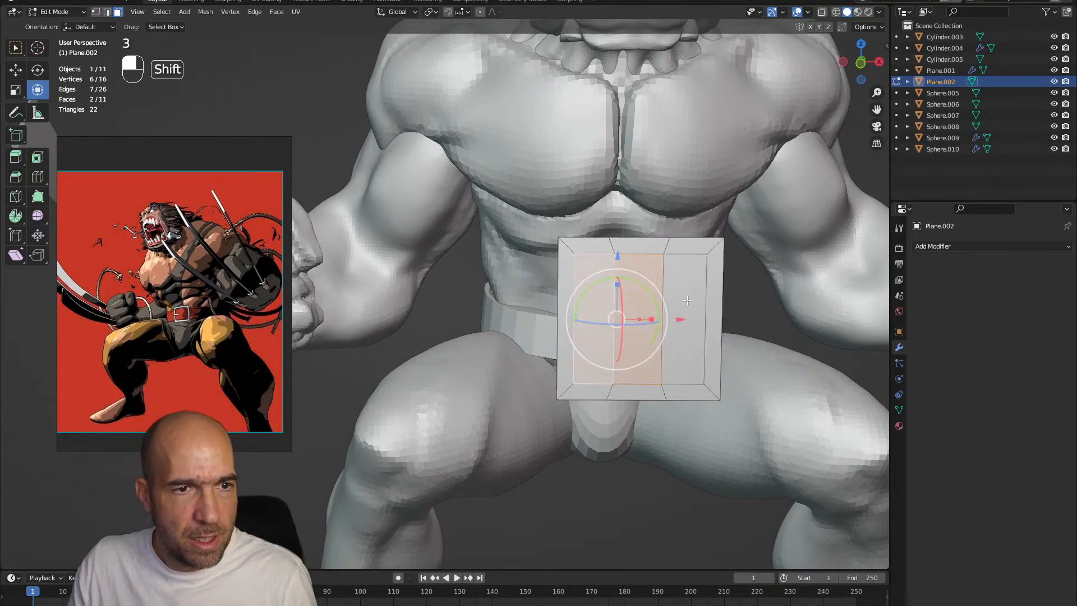
{"action": "left_click", "coordinate": [686, 300], "text": "shift"}
{"action": "key", "text": "x"}
{"action": "left_click", "coordinate": [644, 339]}
Duplicate the middle face of the frame's upper edge and place the copy in the centre of the opening
{"action": "left_click", "coordinate": [639, 247]}
{"action": "left_click_drag", "start_coordinate": [639, 247], "coordinate": [652, 268], "text": "ctrl+alt"}
{"action": "key", "text": "shift+d"}
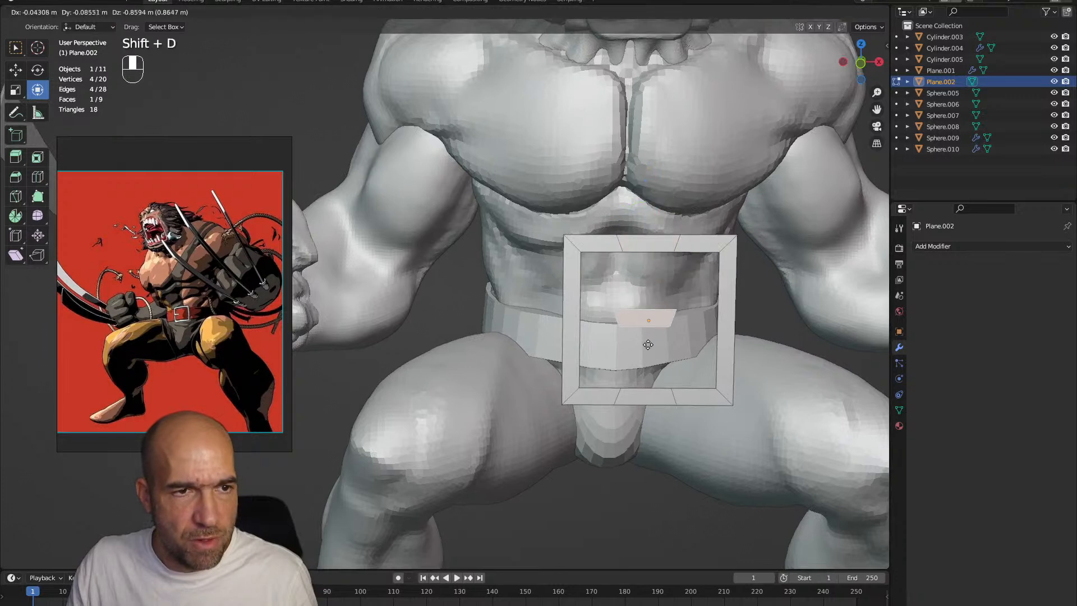
{"action": "left_click", "coordinate": [631, 333]}
Stretch the copied face's left end past the frame's left side as the buckle prong and add a loop cut across it
{"action": "scroll", "coordinate": [630, 334], "scroll_direction": "up", "scroll_amount": 1}
{"action": "key", "text": "1"}
{"action": "left_click", "coordinate": [640, 334]}
{"action": "left_click_drag", "start_coordinate": [698, 334], "coordinate": [691, 333]}
{"action": "left_click", "coordinate": [681, 265]}
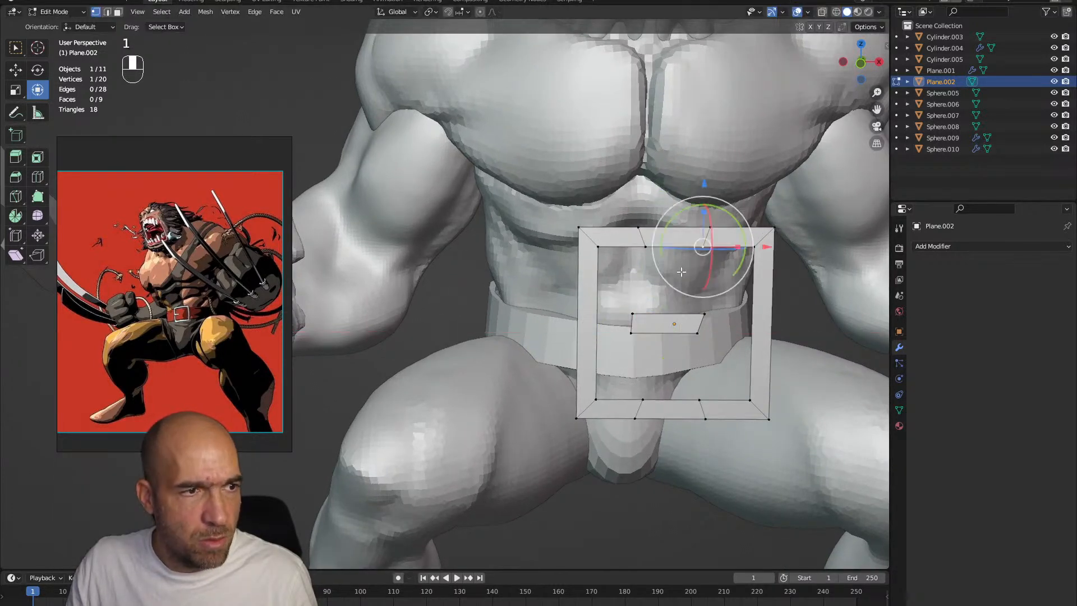
{"action": "left_click_drag", "start_coordinate": [621, 359], "coordinate": [622, 357]}
{"action": "left_click_drag", "start_coordinate": [677, 324], "coordinate": [626, 324]}
{"action": "scroll", "coordinate": [664, 325], "scroll_direction": "up", "scroll_amount": 2}
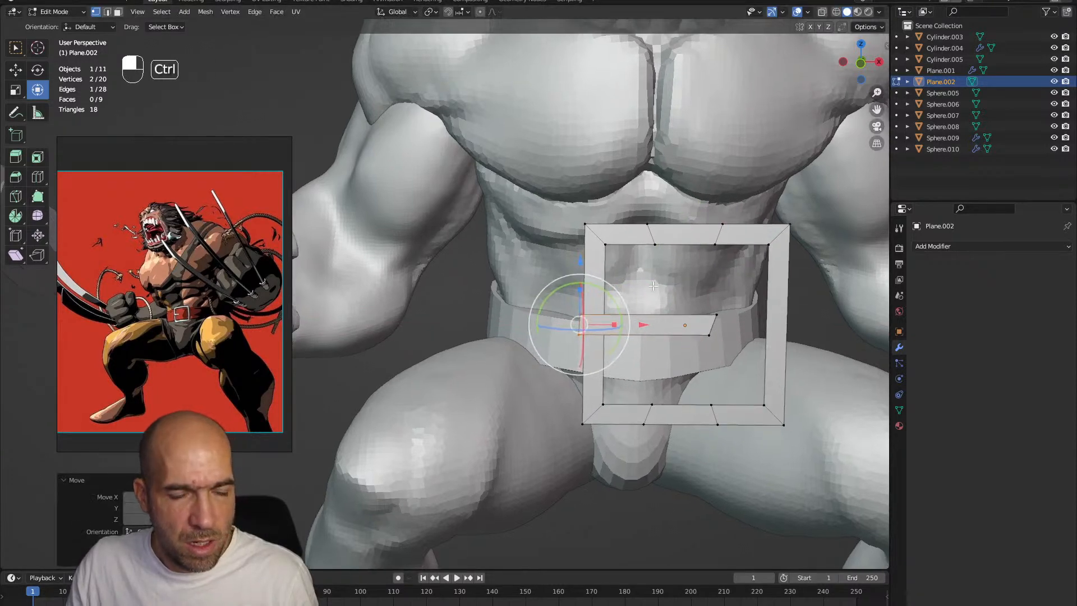
{"action": "key", "text": "ctrl+r"}
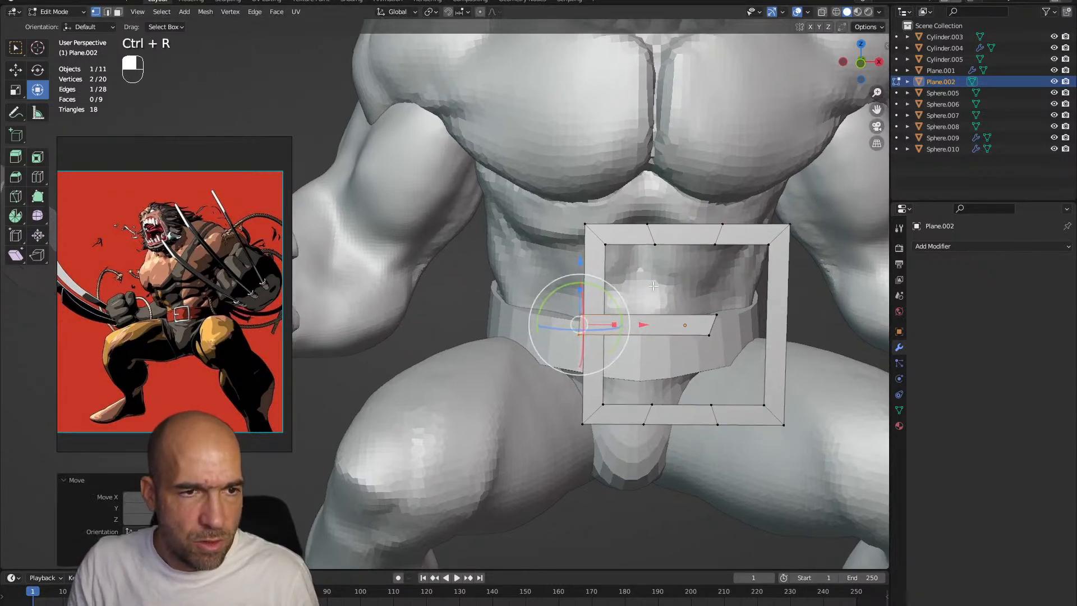
{"action": "left_click", "coordinate": [647, 329]}
{"action": "middle_click_drag", "start_coordinate": [647, 329], "coordinate": [676, 321]}
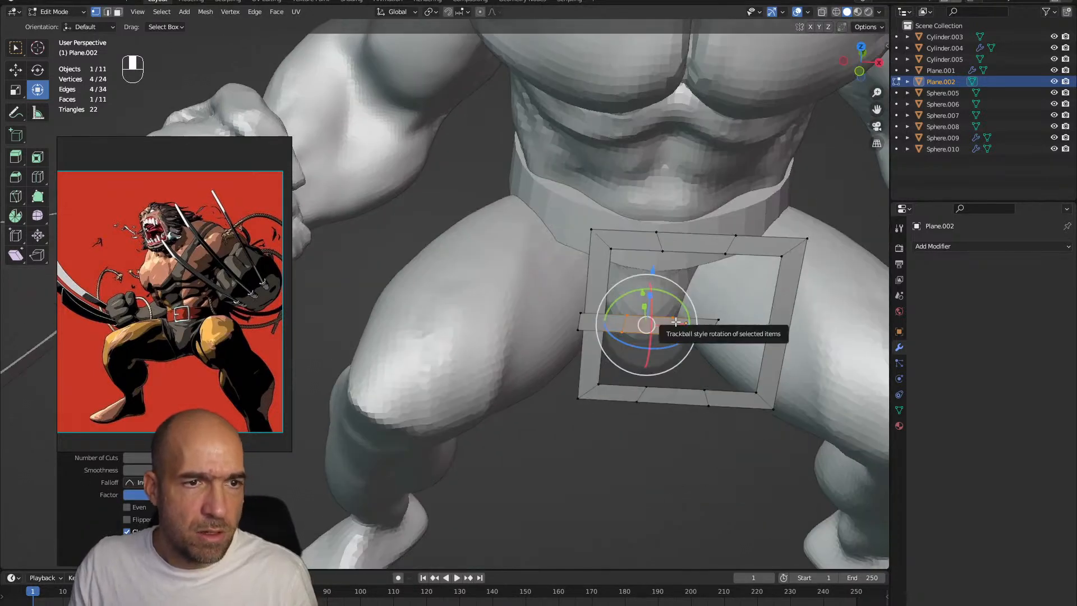
Switch the buckle to Sculpt Mode and give it a Solidify modifier with a thickness of 0.28 m
{"action": "key", "text": "ctrl+Tab"}
{"action": "left_click", "coordinate": [694, 251]}
{"action": "left_click", "coordinate": [948, 246]}
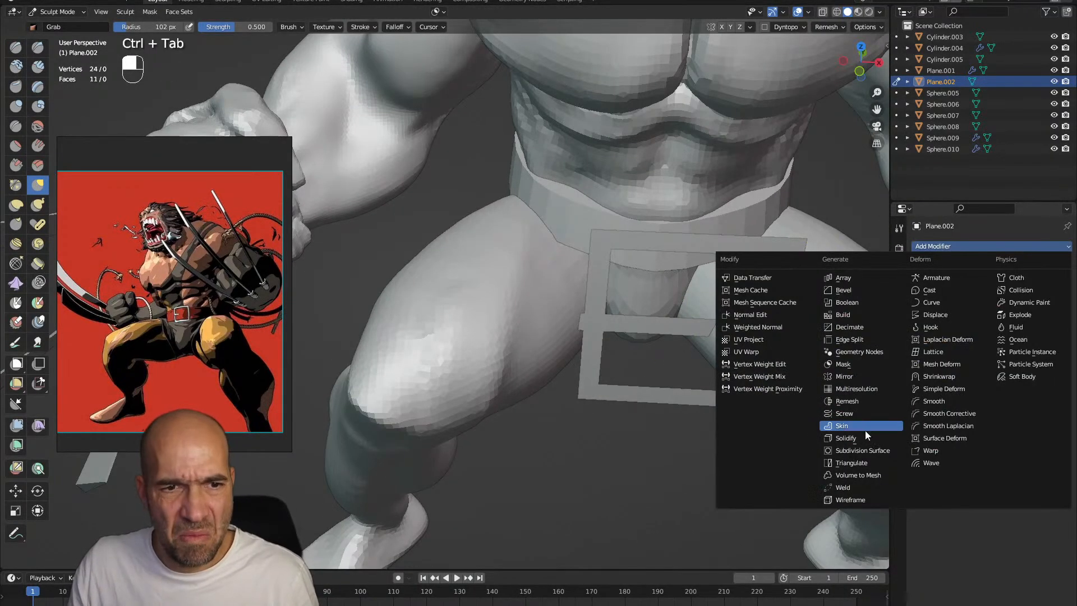
{"action": "left_click", "coordinate": [845, 437]}
{"action": "middle_click_drag", "start_coordinate": [829, 444], "coordinate": [979, 321]}
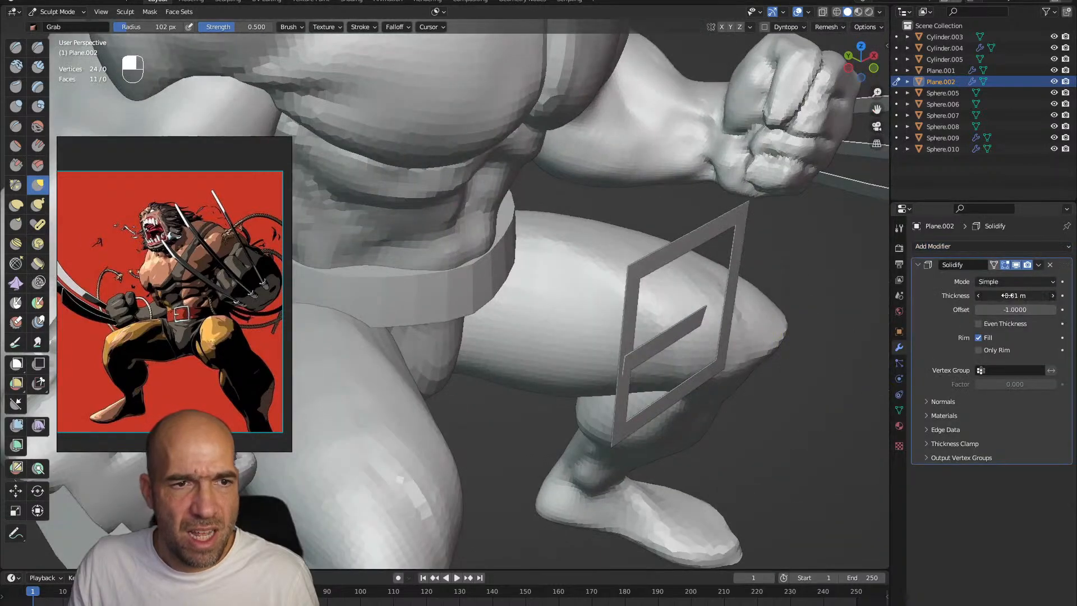
{"action": "left_click_drag", "start_coordinate": [1006, 295], "coordinate": [1032, 295]}
{"action": "middle_click_drag", "start_coordinate": [812, 313], "coordinate": [656, 319]}
Select the entire buckle mesh in Edit Mode, move it against the front of the belt and scale it to about half size
{"action": "key", "text": "Tab"}
{"action": "key", "text": "a"}
{"action": "left_click_drag", "start_coordinate": [598, 306], "coordinate": [339, 311], "text": "alt"}
{"action": "left_click_drag", "start_coordinate": [340, 312], "coordinate": [280, 292], "text": "alt"}
{"action": "left_click_drag", "start_coordinate": [414, 223], "coordinate": [417, 280]}
{"action": "key", "text": "s"}
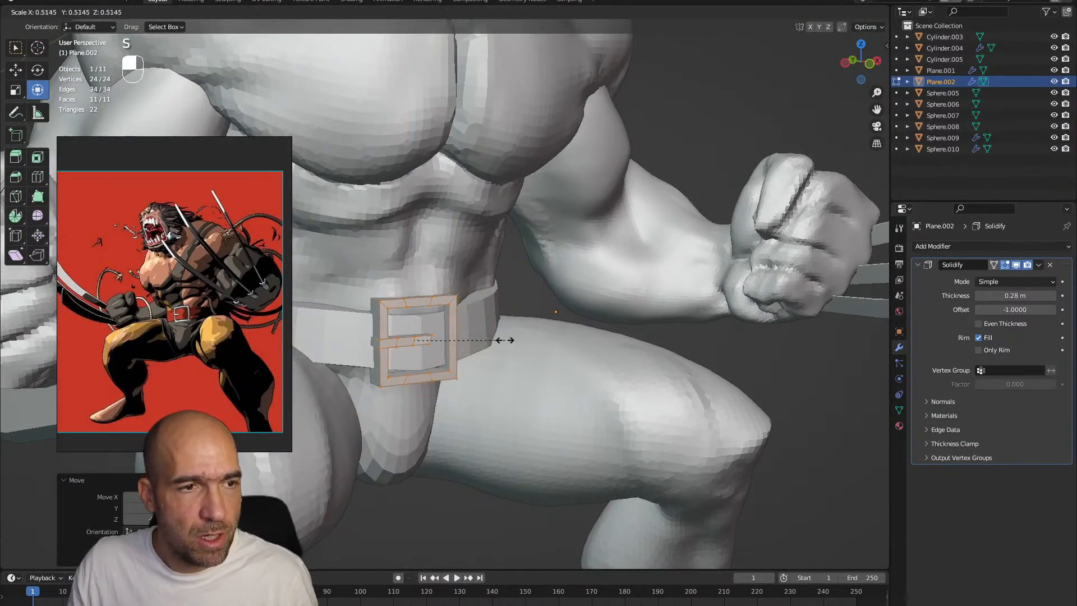
{"action": "left_click", "coordinate": [486, 333]}
{"action": "left_click_drag", "start_coordinate": [485, 333], "coordinate": [461, 320], "text": "alt"}
Reshape the buckle's prong in Sculpt Mode with Grab at 102 px so that it rests over the frame
{"action": "key", "text": "ctrl+Tab"}
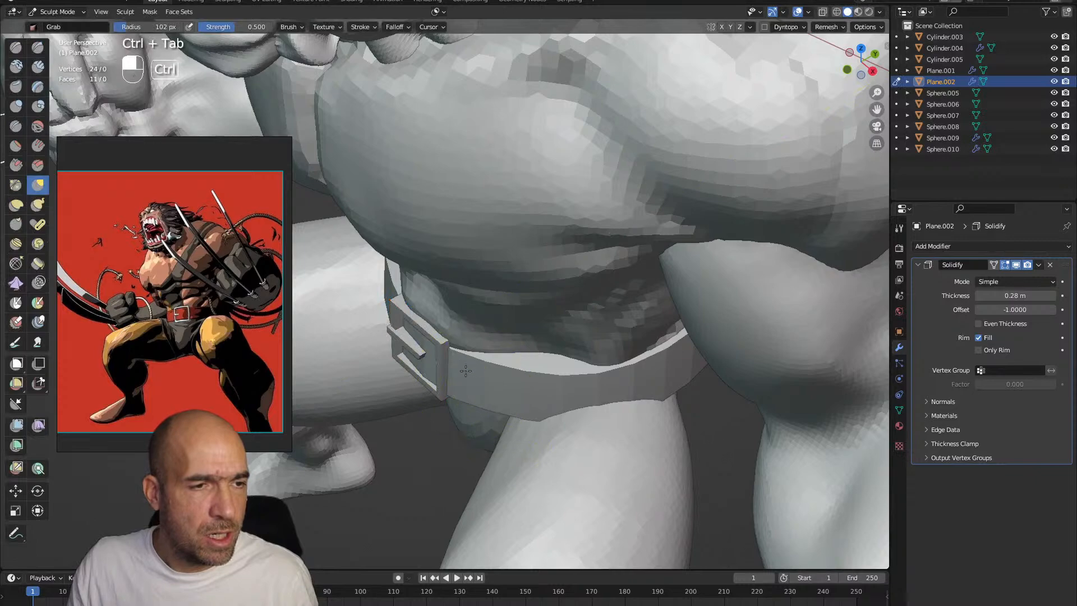
{"action": "scroll", "coordinate": [412, 367], "scroll_direction": "up", "scroll_amount": 2}
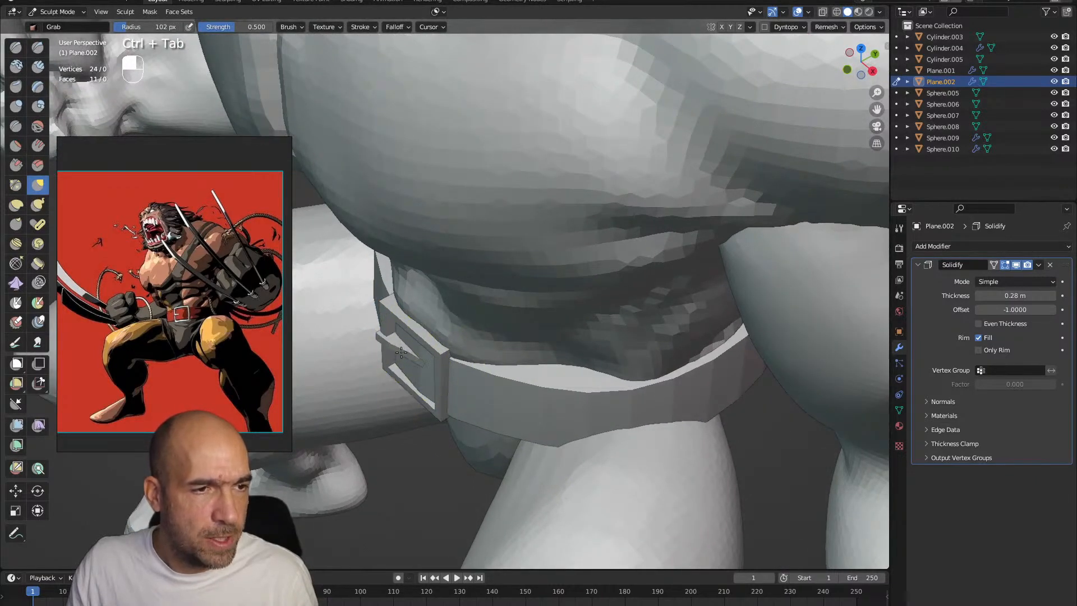
{"action": "left_click_drag", "start_coordinate": [404, 362], "coordinate": [403, 319], "text": "alt"}
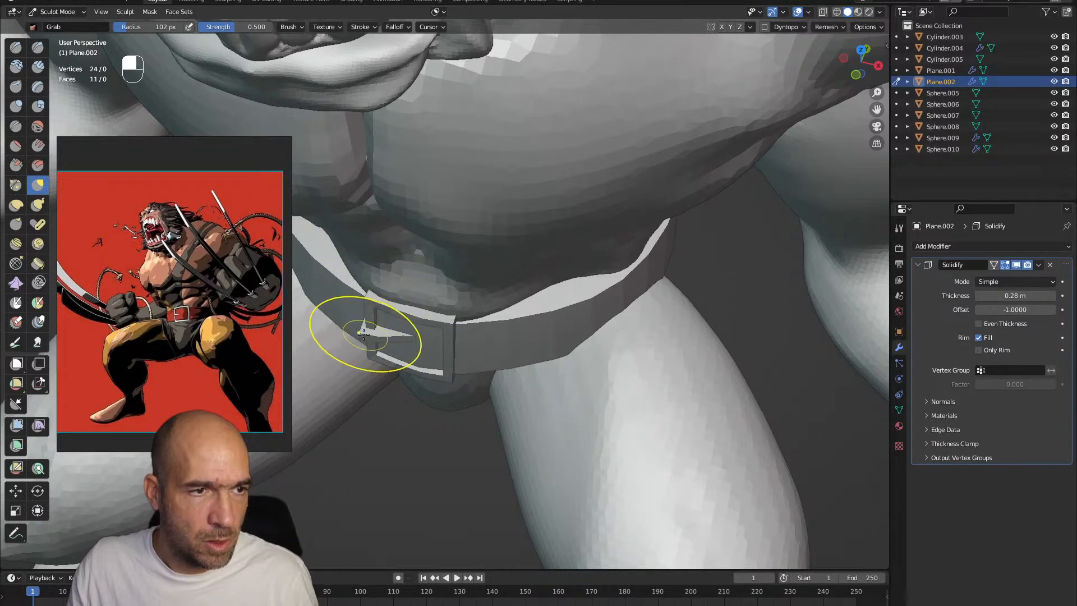
{"action": "left_click_drag", "start_coordinate": [368, 325], "coordinate": [435, 298], "text": "ctrl+alt"}
{"action": "mouse_move", "coordinate": [434, 297]}
{"action": "left_mouse_down", "text": "alt+shift"}
{"action": "mouse_move", "coordinate": [462, 266]}
{"action": "mouse_move", "coordinate": [432, 283]}
{"action": "mouse_move", "coordinate": [512, 326]}
{"action": "mouse_move", "coordinate": [477, 323]}
{"action": "left_mouse_up", "text": "alt+shift"}
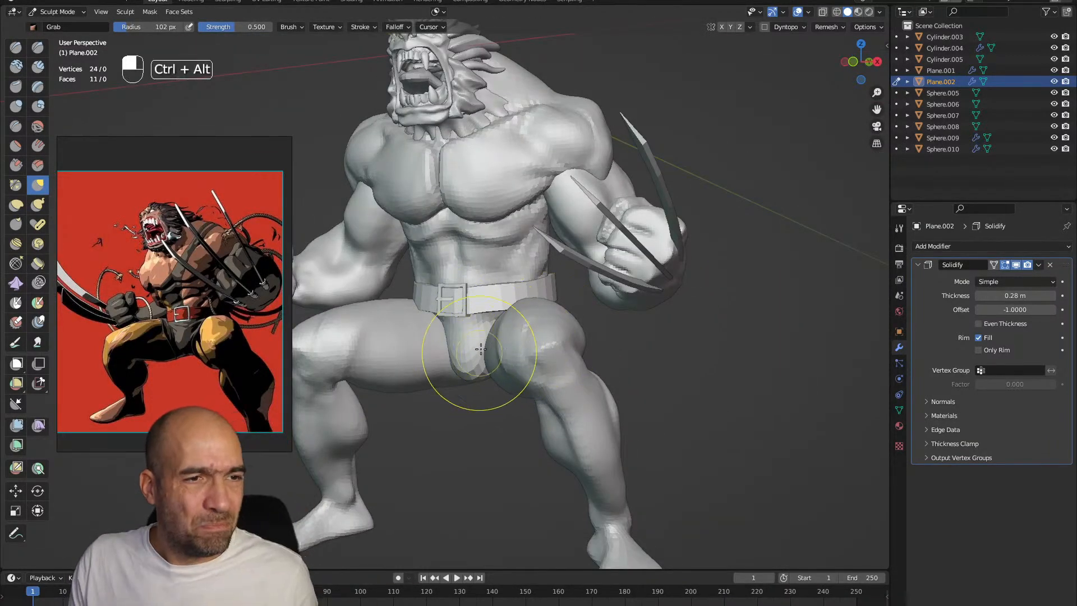
Switch sculpting to the torso mesh, reduce its voxel size and remesh it at a higher resolution
{"action": "key", "text": "alt+q"}
{"action": "key", "text": "r"}
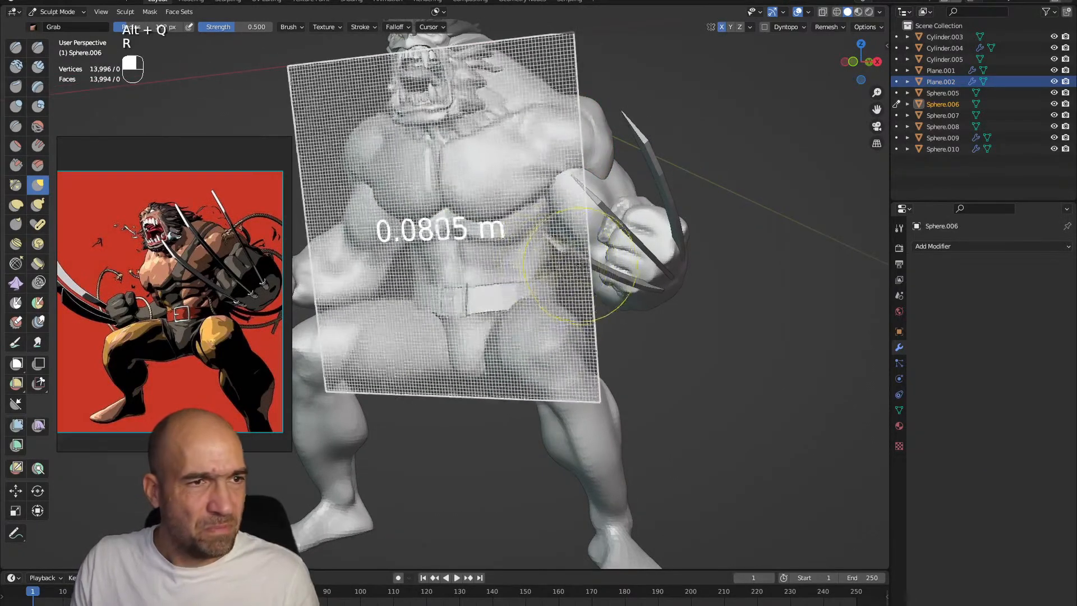
{"action": "left_click", "coordinate": [626, 262]}
{"action": "key", "text": "ctrl+r"}
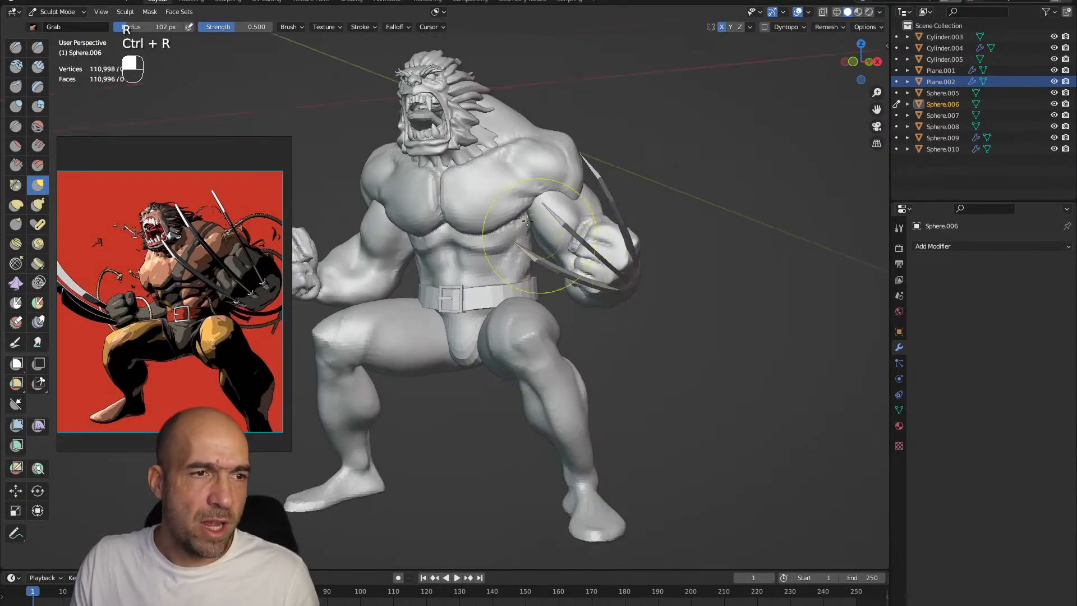
Carve the crease between the groin and the inner thighs on the torso with Draw Sharp at 57 px
{"action": "mouse_move", "coordinate": [466, 358]}
{"action": "left_mouse_down", "text": "shift"}
{"action": "mouse_move", "coordinate": [507, 344]}
{"action": "mouse_move", "coordinate": [491, 375]}
{"action": "left_mouse_up", "text": "shift"}
{"action": "mouse_move", "coordinate": [491, 374]}
{"action": "left_mouse_down", "text": "ctrl+alt"}
{"action": "mouse_move", "coordinate": [477, 336]}
{"action": "mouse_move", "coordinate": [512, 337]}
{"action": "mouse_move", "coordinate": [545, 283]}
{"action": "left_mouse_up", "text": "ctrl+alt"}
{"action": "key", "text": "1"}
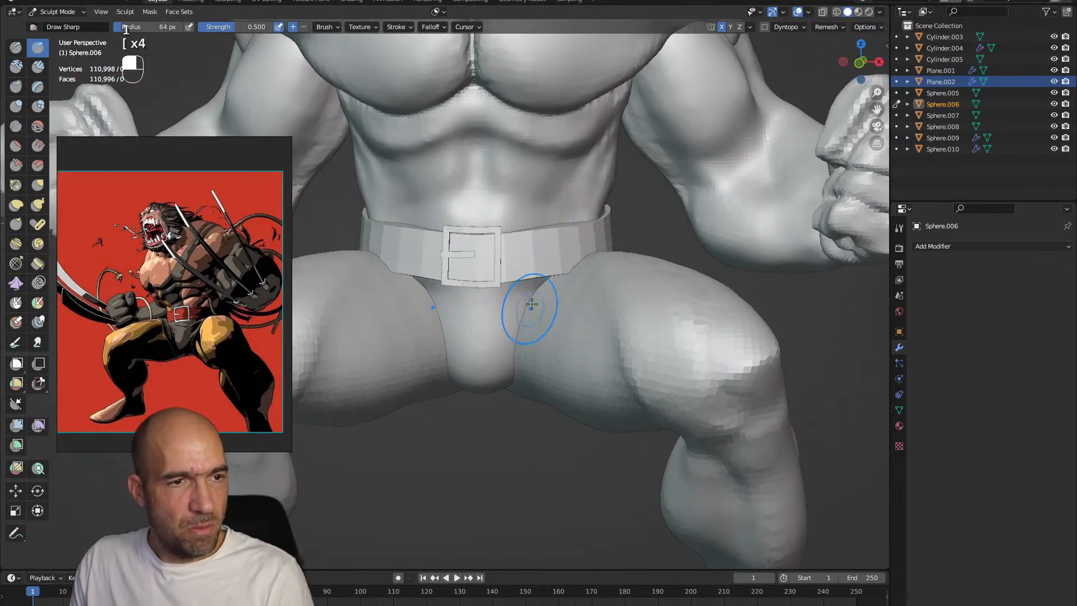
{"action": "left_click_drag", "start_coordinate": [568, 324], "coordinate": [556, 309], "text": "ctrl+alt"}
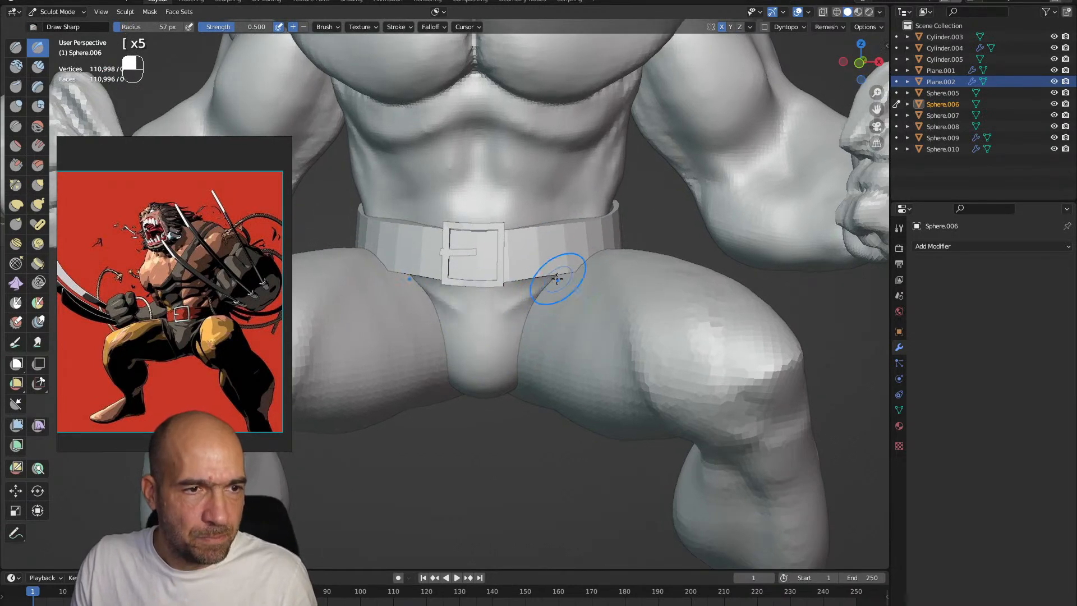
{"action": "left_click_drag", "start_coordinate": [490, 375], "coordinate": [513, 369], "text": "ctrl+alt"}
{"action": "mouse_move", "coordinate": [479, 331]}
{"action": "left_mouse_down", "text": "ctrl+alt"}
{"action": "mouse_move", "coordinate": [527, 350]}
{"action": "mouse_move", "coordinate": [603, 348]}
{"action": "left_mouse_up", "text": "ctrl+alt"}
{"action": "left_click_drag", "start_coordinate": [603, 348], "coordinate": [555, 317], "text": "alt+shift"}
{"action": "left_click_drag", "start_coordinate": [493, 359], "coordinate": [374, 361], "text": "alt"}
Switch sculpting to the legs mesh and reshape the thighs and knees with Grab at 85 px
{"action": "key", "text": "alt+q"}
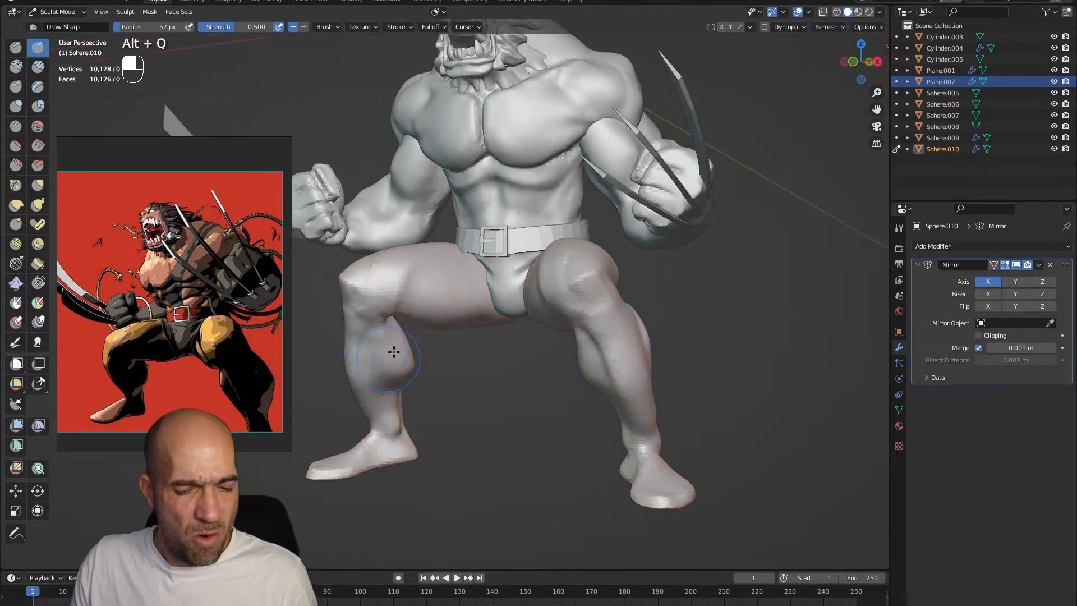
{"action": "key", "text": "g"}
{"action": "key", "text": "bracketright"}
{"action": "key", "text": "bracketright"}
{"action": "key", "text": "bracketright"}
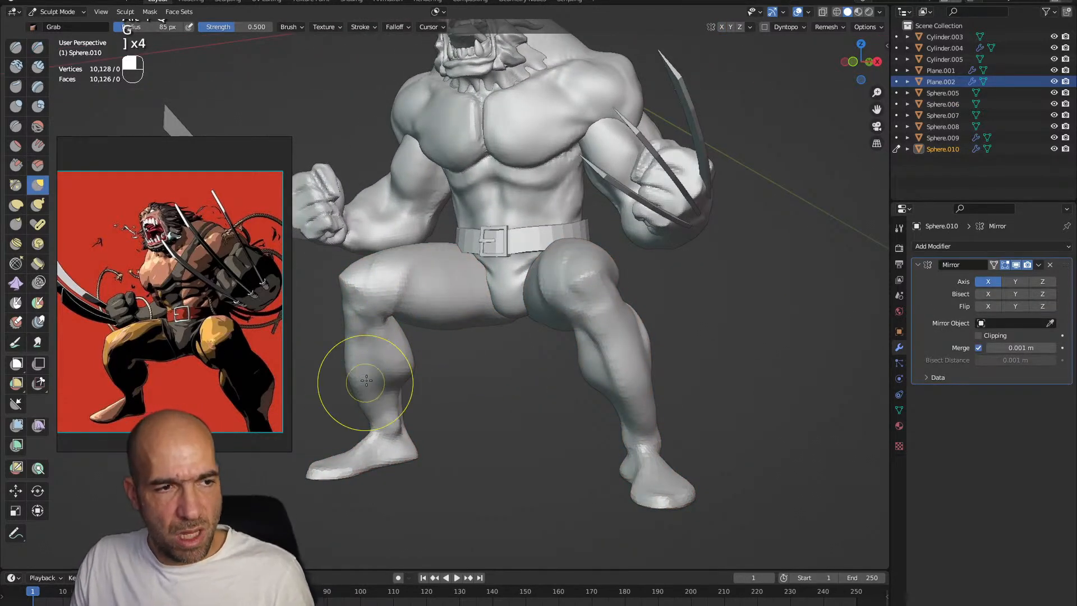
{"action": "key", "text": "alt+q"}
{"action": "mouse_move", "coordinate": [361, 384]}
{"action": "left_mouse_down", "text": "alt"}
{"action": "mouse_move", "coordinate": [581, 379]}
{"action": "mouse_move", "coordinate": [575, 414]}
{"action": "mouse_move", "coordinate": [571, 374]}
{"action": "left_mouse_up", "text": "alt"}
{"action": "mouse_move", "coordinate": [511, 357]}
{"action": "left_mouse_down", "text": "alt"}
{"action": "mouse_move", "coordinate": [543, 343]}
{"action": "mouse_move", "coordinate": [555, 353]}
{"action": "mouse_move", "coordinate": [566, 306]}
{"action": "left_mouse_up", "text": "alt"}
{"action": "mouse_move", "coordinate": [578, 328]}
{"action": "left_mouse_down", "text": "alt"}
{"action": "mouse_move", "coordinate": [592, 340]}
{"action": "mouse_move", "coordinate": [644, 329]}
{"action": "left_mouse_up", "text": "alt"}
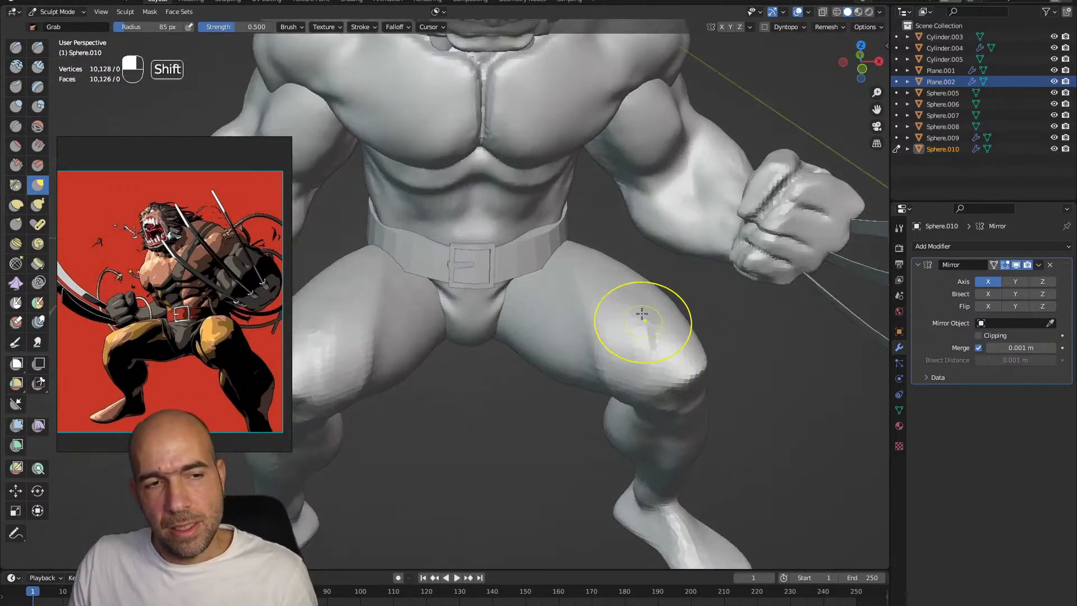
Build up the thigh and kneecap forms with Clay Strips at 85 px and define them with Draw Sharp
{"action": "key", "text": "1"}
{"action": "key", "text": "2"}
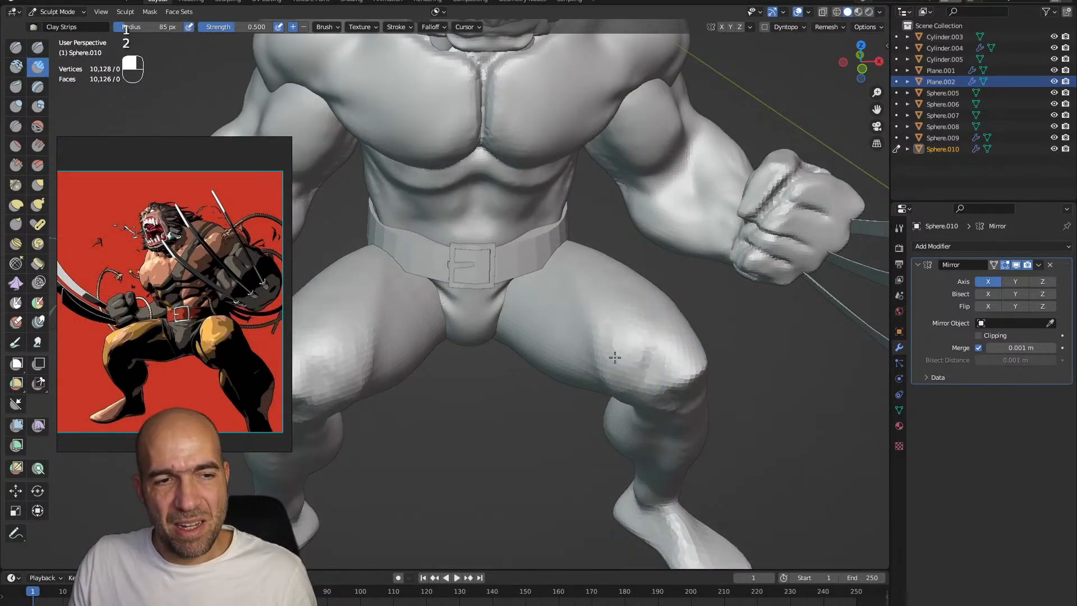
{"action": "mouse_move", "coordinate": [673, 312]}
{"action": "left_mouse_down", "text": "alt"}
{"action": "mouse_move", "coordinate": [665, 284]}
{"action": "mouse_move", "coordinate": [673, 313]}
{"action": "left_mouse_up", "text": "alt"}
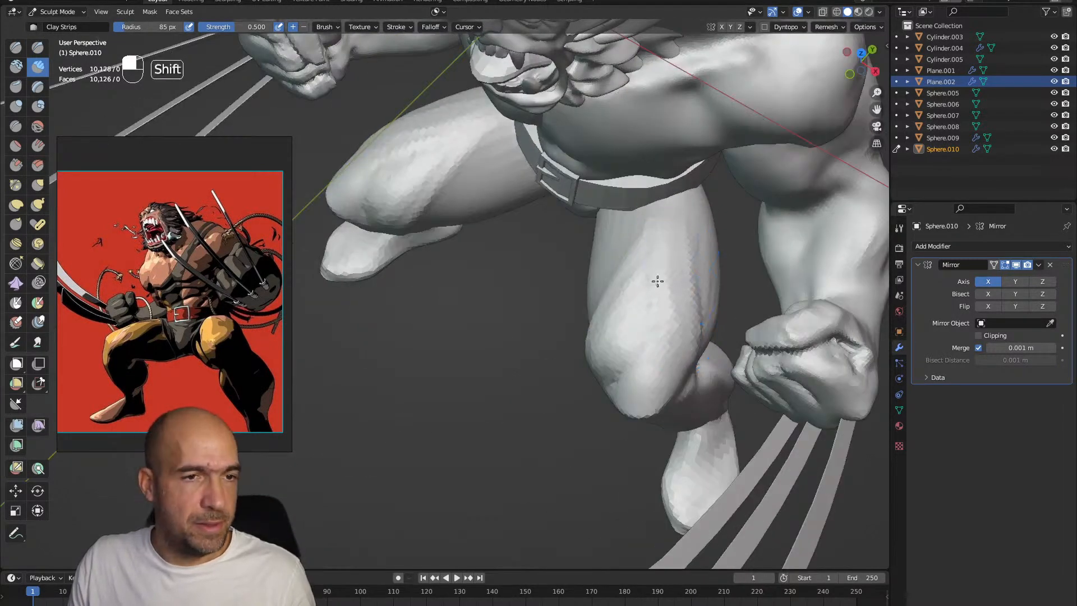
{"action": "mouse_move", "coordinate": [608, 312]}
{"action": "left_mouse_down", "text": "alt"}
{"action": "mouse_move", "coordinate": [612, 297]}
{"action": "mouse_move", "coordinate": [580, 318]}
{"action": "mouse_move", "coordinate": [599, 359]}
{"action": "left_mouse_up", "text": "alt"}
{"action": "key", "text": "1"}
{"action": "left_click_drag", "start_coordinate": [594, 303], "coordinate": [635, 256], "text": "alt"}
{"action": "mouse_move", "coordinate": [609, 225]}
{"action": "left_mouse_down", "text": "alt"}
{"action": "mouse_move", "coordinate": [620, 281]}
{"action": "mouse_move", "coordinate": [638, 284]}
{"action": "mouse_move", "coordinate": [644, 302]}
{"action": "mouse_move", "coordinate": [628, 291]}
{"action": "mouse_move", "coordinate": [673, 319]}
{"action": "mouse_move", "coordinate": [675, 334]}
{"action": "mouse_move", "coordinate": [688, 322]}
{"action": "mouse_move", "coordinate": [663, 328]}
{"action": "mouse_move", "coordinate": [631, 303]}
{"action": "mouse_move", "coordinate": [668, 280]}
{"action": "left_mouse_up", "text": "alt"}
{"action": "key", "text": "1"}
{"action": "key", "text": "2"}
{"action": "mouse_move", "coordinate": [667, 276]}
{"action": "left_mouse_down"}
{"action": "mouse_move", "coordinate": [662, 285]}
{"action": "mouse_move", "coordinate": [661, 228]}
{"action": "left_mouse_up"}
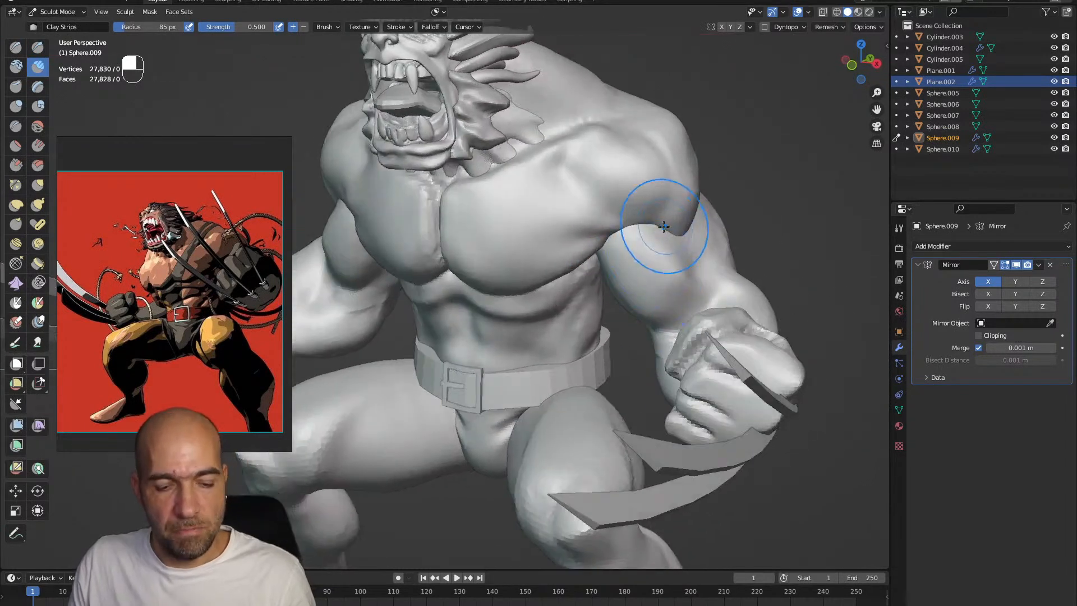
Add muscle definition to the upper arm of the arms mesh with the Draw brush at 18 px
{"action": "key", "text": "x"}
{"action": "key", "text": "bracketleft"}
{"action": "key", "text": "bracketleft"}
{"action": "key", "text": "bracketleft"}
{"action": "key", "text": "bracketleft"}
{"action": "key", "text": "bracketleft"}
{"action": "key", "text": "bracketleft"}
{"action": "key", "text": "bracketleft"}
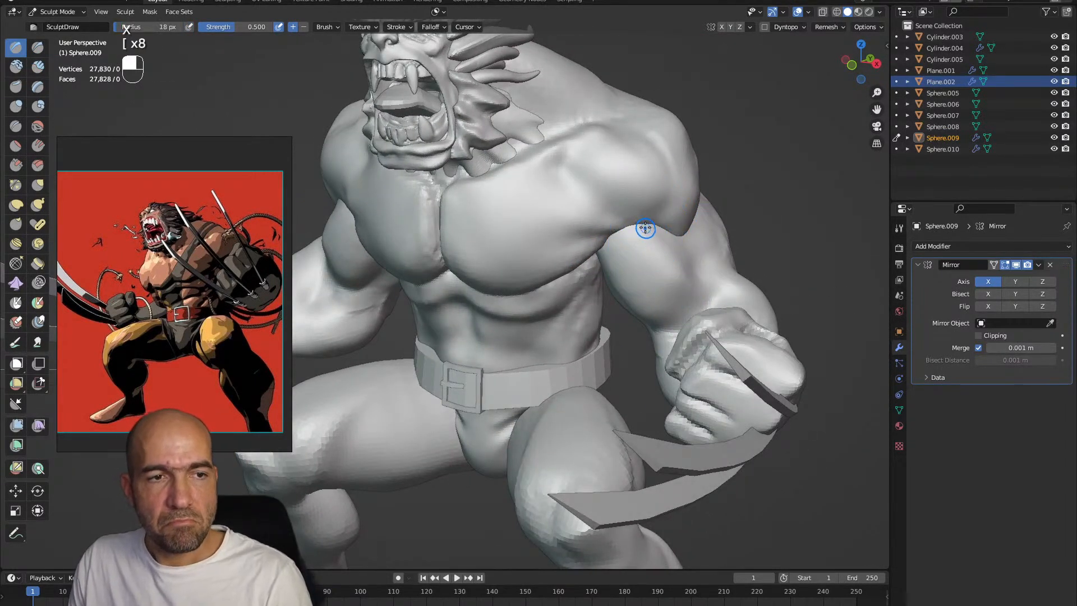
{"action": "left_click_drag", "start_coordinate": [715, 304], "coordinate": [717, 299], "text": "alt"}
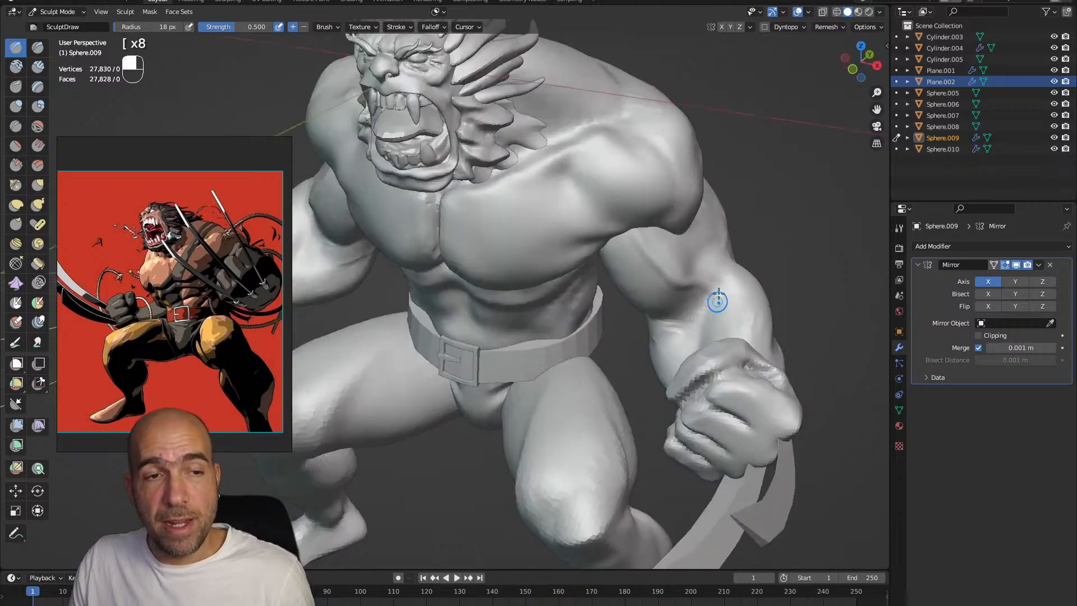
{"action": "mouse_move", "coordinate": [662, 262]}
{"action": "left_mouse_down", "text": "alt"}
{"action": "mouse_move", "coordinate": [660, 248]}
{"action": "mouse_move", "coordinate": [622, 303]}
{"action": "left_mouse_up", "text": "alt"}
Switch back to the torso and refine the area beneath the pectorals with Grab, Smooth and Draw at 55 px
{"action": "key", "text": "alt+q"}
{"action": "key", "text": "g"}
{"action": "key", "text": "bracketright"}
{"action": "key", "text": "bracketright"}
{"action": "key", "text": "bracketright"}
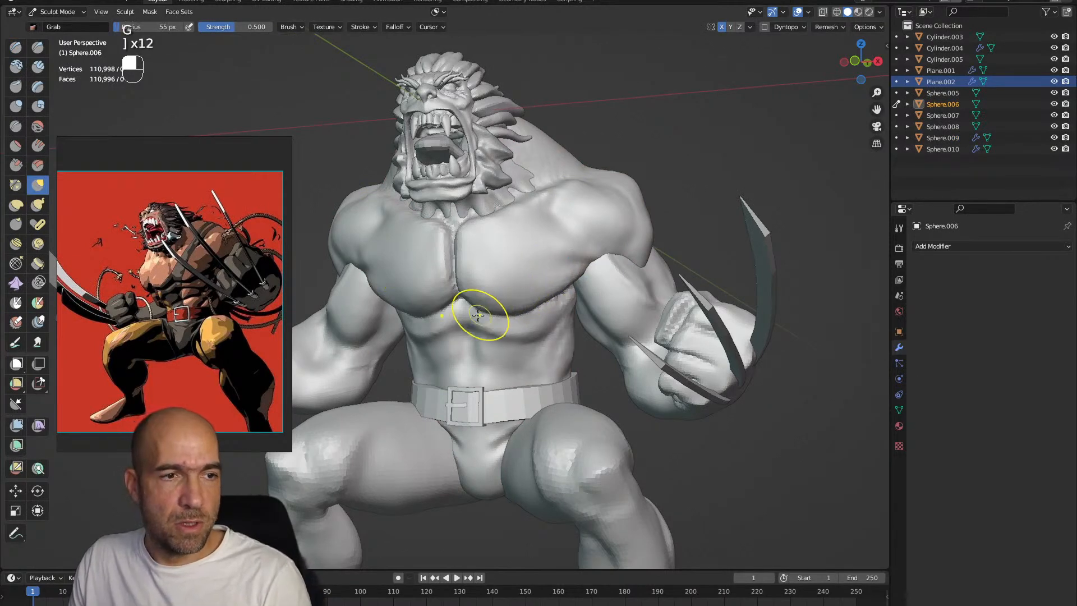
{"action": "key", "text": "shift"}
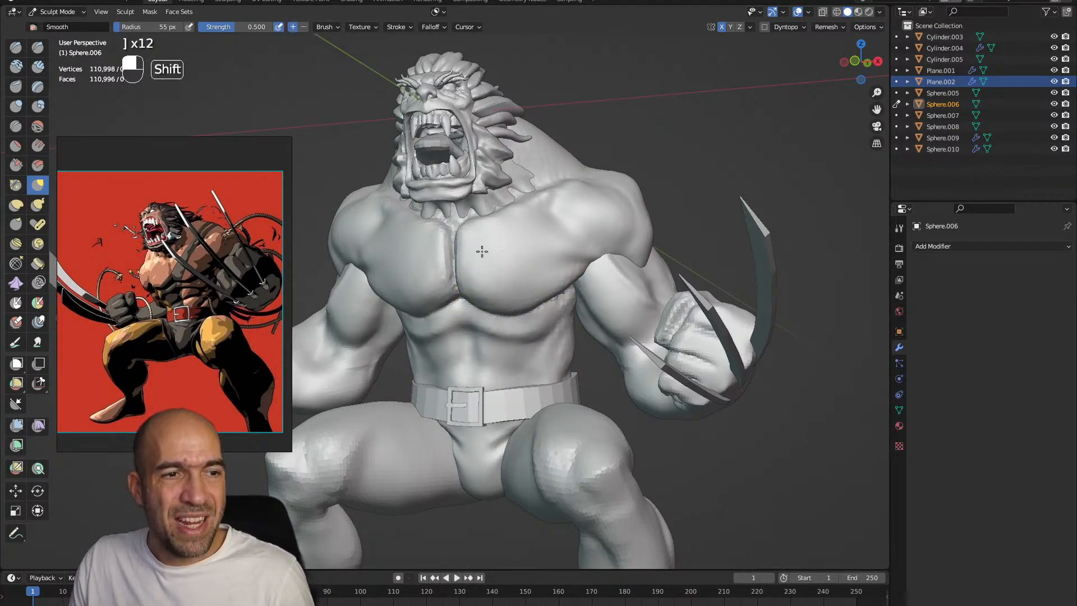
{"action": "mouse_move", "coordinate": [536, 286]}
{"action": "left_mouse_down", "text": "alt"}
{"action": "mouse_move", "coordinate": [561, 252]}
{"action": "mouse_move", "coordinate": [499, 286]}
{"action": "mouse_move", "coordinate": [528, 273]}
{"action": "mouse_move", "coordinate": [497, 299]}
{"action": "left_mouse_up", "text": "alt"}
{"action": "key", "text": "x"}
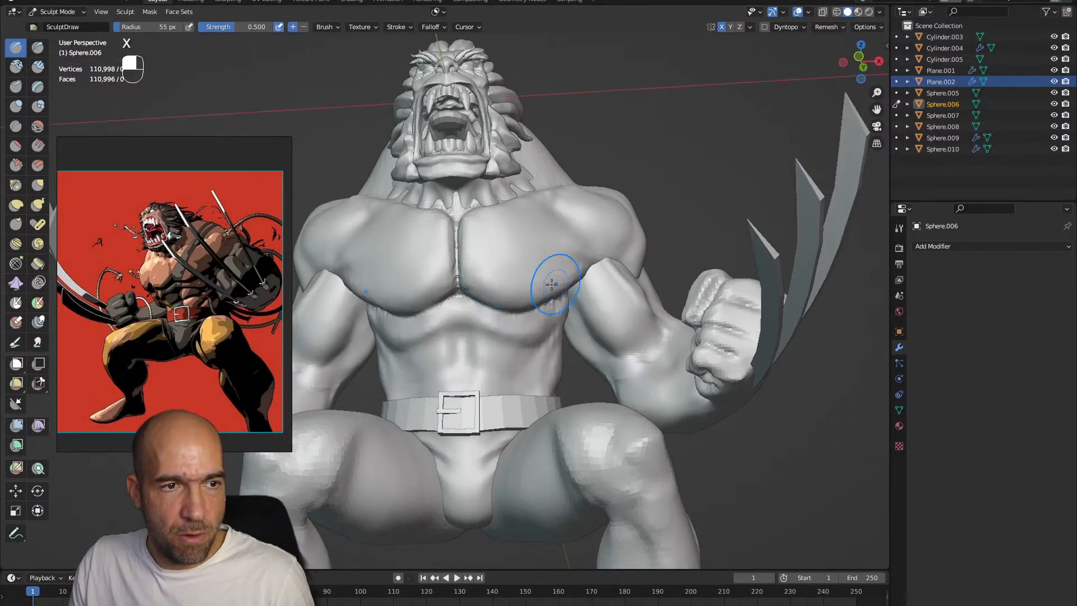
{"action": "mouse_move", "coordinate": [563, 317]}
{"action": "left_mouse_down", "text": "alt"}
{"action": "mouse_move", "coordinate": [536, 284]}
{"action": "mouse_move", "coordinate": [500, 327]}
{"action": "mouse_move", "coordinate": [536, 351]}
{"action": "mouse_move", "coordinate": [540, 325]}
{"action": "mouse_move", "coordinate": [548, 349]}
{"action": "mouse_move", "coordinate": [495, 336]}
{"action": "mouse_move", "coordinate": [555, 333]}
{"action": "mouse_move", "coordinate": [579, 354]}
{"action": "mouse_move", "coordinate": [520, 338]}
{"action": "left_mouse_up", "text": "alt"}
Build up the abdominal blocks with Clay Strips at 55 px and cut their separations with Draw Sharp
{"action": "key", "text": "2"}
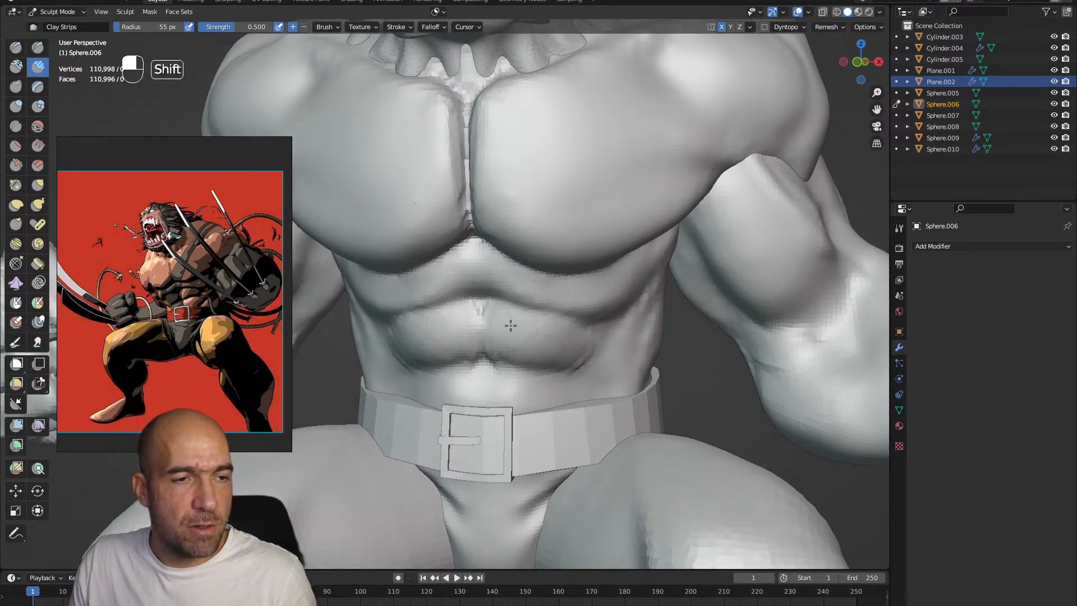
{"action": "key", "text": "2"}
{"action": "mouse_move", "coordinate": [530, 387]}
{"action": "left_mouse_down"}
{"action": "mouse_move", "coordinate": [516, 394]}
{"action": "mouse_move", "coordinate": [581, 399]}
{"action": "left_mouse_up"}
{"action": "key", "text": "1"}
{"action": "left_click_drag", "start_coordinate": [616, 344], "coordinate": [534, 404], "text": "ctrl"}
{"action": "middle_click_drag", "start_coordinate": [524, 378], "coordinate": [522, 394], "text": "ctrl"}
{"action": "left_click_drag", "start_coordinate": [521, 394], "coordinate": [493, 404], "text": "ctrl"}
{"action": "mouse_move", "coordinate": [481, 294]}
{"action": "left_mouse_down", "text": "ctrl"}
{"action": "mouse_move", "coordinate": [485, 379]}
{"action": "mouse_move", "coordinate": [481, 362]}
{"action": "left_mouse_up", "text": "ctrl"}
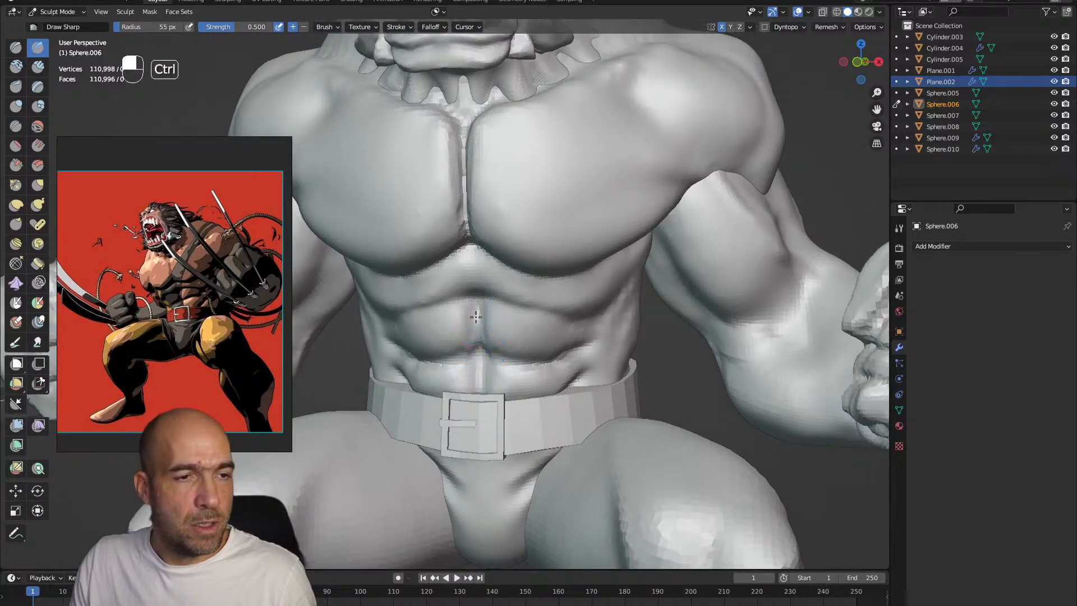
Tighten the abdomen's central groove with the Pinch brush and undo the last Draw Sharp stroke
{"action": "key", "text": "p"}
{"action": "mouse_move", "coordinate": [480, 298]}
{"action": "left_mouse_down"}
{"action": "mouse_move", "coordinate": [486, 383]}
{"action": "mouse_move", "coordinate": [497, 364]}
{"action": "left_mouse_up"}
{"action": "mouse_move", "coordinate": [563, 334]}
{"action": "left_mouse_down", "text": "alt"}
{"action": "mouse_move", "coordinate": [539, 337]}
{"action": "mouse_move", "coordinate": [488, 277]}
{"action": "mouse_move", "coordinate": [477, 284]}
{"action": "mouse_move", "coordinate": [530, 298]}
{"action": "left_mouse_up", "text": "alt"}
{"action": "key", "text": "1"}
{"action": "key", "text": "ctrl+z"}
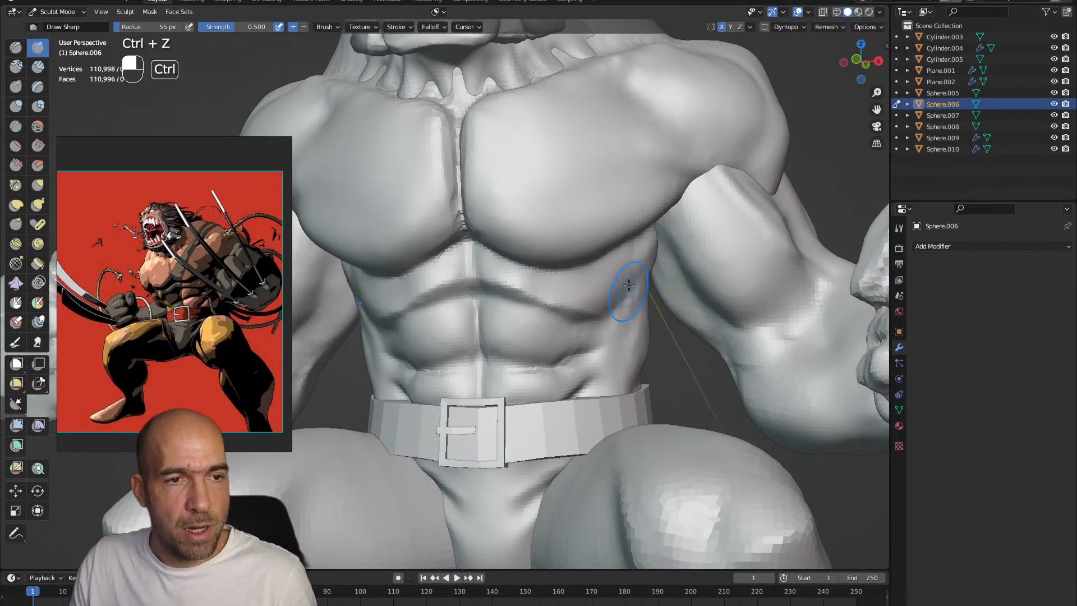
Sculpt the oblique and rib muscles along the torso's side with Clay Strips and Draw Sharp at 55 px
{"action": "mouse_move", "coordinate": [640, 299]}
{"action": "left_mouse_down", "text": "alt"}
{"action": "mouse_move", "coordinate": [628, 279]}
{"action": "mouse_move", "coordinate": [642, 272]}
{"action": "mouse_move", "coordinate": [666, 284]}
{"action": "mouse_move", "coordinate": [644, 303]}
{"action": "left_mouse_up", "text": "alt"}
{"action": "key", "text": "2"}
{"action": "left_click_drag", "start_coordinate": [619, 339], "coordinate": [614, 337], "text": "alt"}
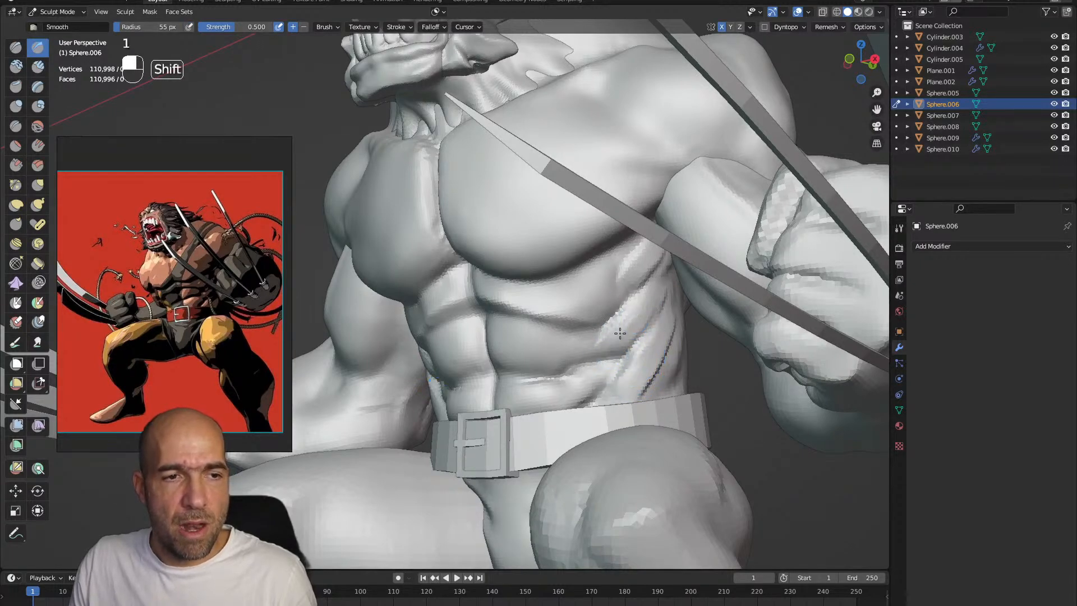
{"action": "left_click_drag", "start_coordinate": [640, 396], "coordinate": [707, 357], "text": "alt"}
{"action": "left_click_drag", "start_coordinate": [633, 359], "coordinate": [613, 247], "text": "alt"}
Fit the belt around the waist with Grab at 82 px and switch sculpting back to the torso
{"action": "key", "text": "g"}
{"action": "key", "text": "bracketright"}
{"action": "key", "text": "bracketright"}
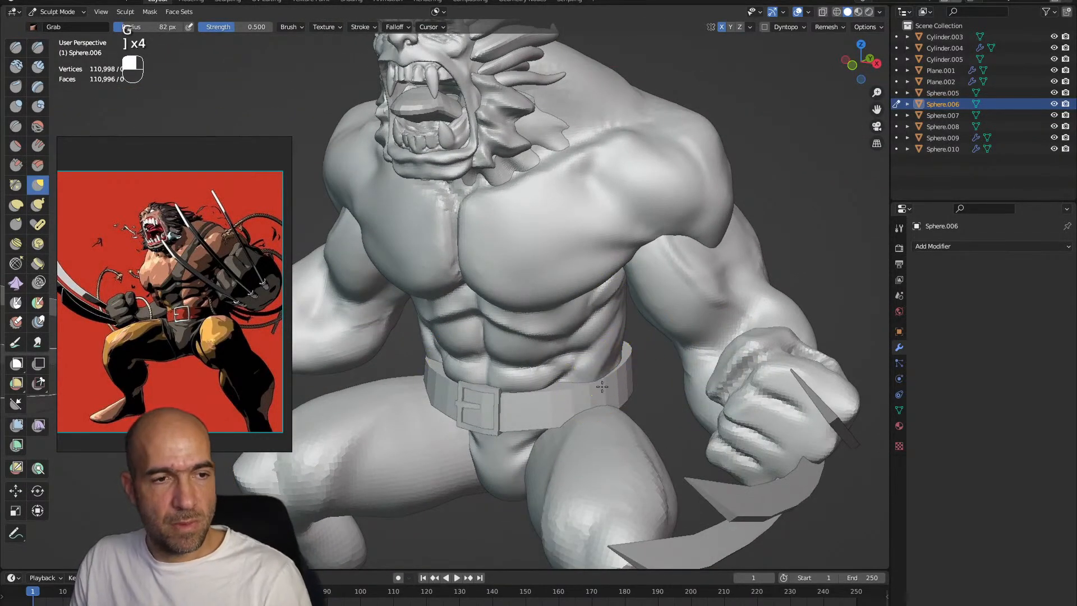
{"action": "key", "text": "alt+q"}
{"action": "left_click_drag", "start_coordinate": [617, 373], "coordinate": [546, 398], "text": "alt"}
{"action": "mouse_move", "coordinate": [599, 365]}
{"action": "left_mouse_down", "text": "alt"}
{"action": "mouse_move", "coordinate": [577, 313]}
{"action": "mouse_move", "coordinate": [444, 435]}
{"action": "mouse_move", "coordinate": [471, 354]}
{"action": "mouse_move", "coordinate": [512, 385]}
{"action": "mouse_move", "coordinate": [485, 411]}
{"action": "mouse_move", "coordinate": [506, 240]}
{"action": "left_mouse_up", "text": "alt"}
{"action": "key", "text": "alt+q"}
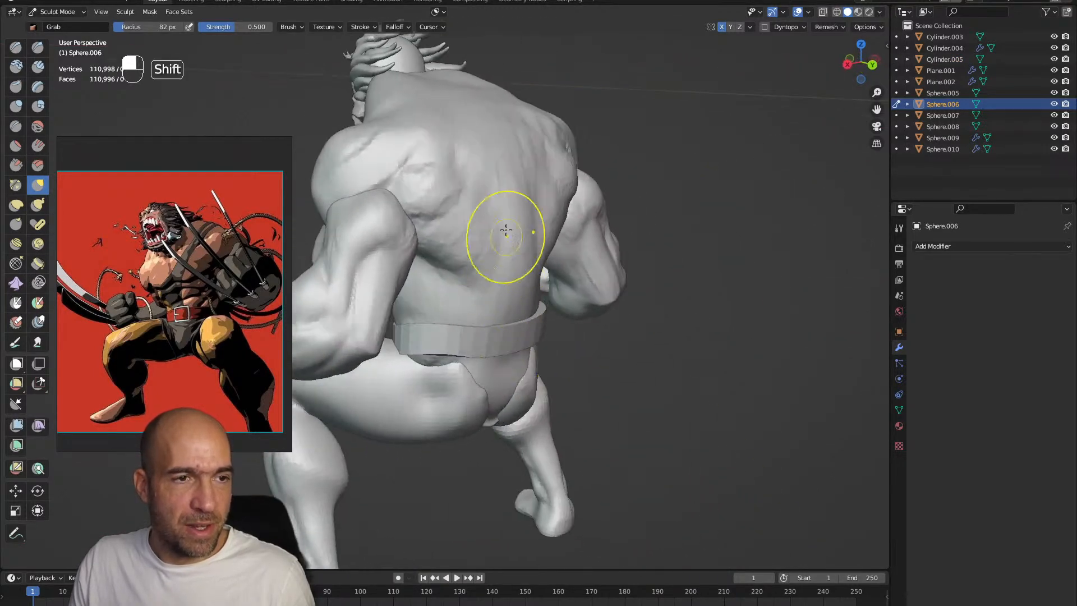
Carve the spine groove down the back with Draw Sharp and reshape the back with a larger Grab brush
{"action": "mouse_move", "coordinate": [518, 291]}
{"action": "left_mouse_down", "text": "alt"}
{"action": "mouse_move", "coordinate": [513, 331]}
{"action": "mouse_move", "coordinate": [477, 331]}
{"action": "left_mouse_up", "text": "alt"}
{"action": "key", "text": "1"}
{"action": "mouse_move", "coordinate": [493, 134]}
{"action": "left_mouse_down", "text": "ctrl"}
{"action": "mouse_move", "coordinate": [501, 213]}
{"action": "mouse_move", "coordinate": [516, 241]}
{"action": "mouse_move", "coordinate": [514, 348]}
{"action": "left_mouse_up", "text": "ctrl"}
{"action": "mouse_move", "coordinate": [498, 311]}
{"action": "left_mouse_down", "text": "alt"}
{"action": "mouse_move", "coordinate": [490, 314]}
{"action": "mouse_move", "coordinate": [463, 211]}
{"action": "mouse_move", "coordinate": [481, 240]}
{"action": "mouse_move", "coordinate": [459, 294]}
{"action": "mouse_move", "coordinate": [457, 241]}
{"action": "left_mouse_up", "text": "alt"}
{"action": "key", "text": "g"}
{"action": "key", "text": "bracketright"}
{"action": "key", "text": "bracketright"}
{"action": "key", "text": "bracketright"}
{"action": "mouse_move", "coordinate": [473, 282]}
{"action": "left_mouse_down", "text": "alt"}
{"action": "mouse_move", "coordinate": [516, 272]}
{"action": "mouse_move", "coordinate": [552, 308]}
{"action": "left_mouse_up", "text": "alt"}
Define the shoulder blades and upper back muscles with Draw Sharp and Clay Strips at 81 px
{"action": "key", "text": "1"}
{"action": "key", "text": "bracketleft"}
{"action": "key", "text": "bracketleft"}
{"action": "key", "text": "bracketleft"}
{"action": "mouse_move", "coordinate": [520, 365]}
{"action": "left_mouse_down", "text": "alt"}
{"action": "mouse_move", "coordinate": [596, 390]}
{"action": "mouse_move", "coordinate": [588, 435]}
{"action": "mouse_move", "coordinate": [613, 375]}
{"action": "left_mouse_up", "text": "alt"}
{"action": "key", "text": "2"}
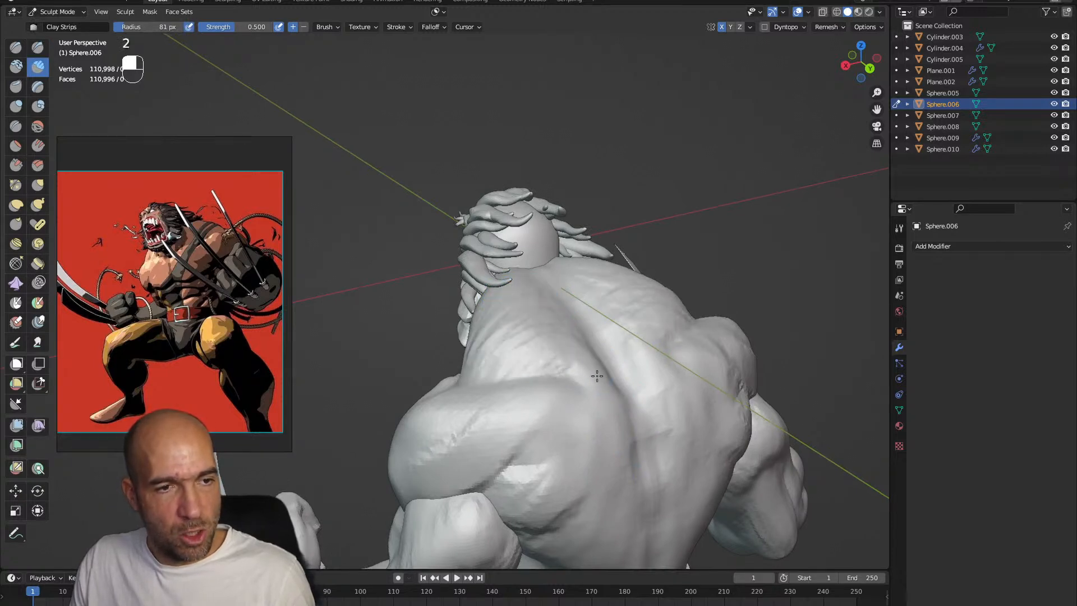
{"action": "left_click_drag", "start_coordinate": [629, 493], "coordinate": [583, 478], "text": "alt"}
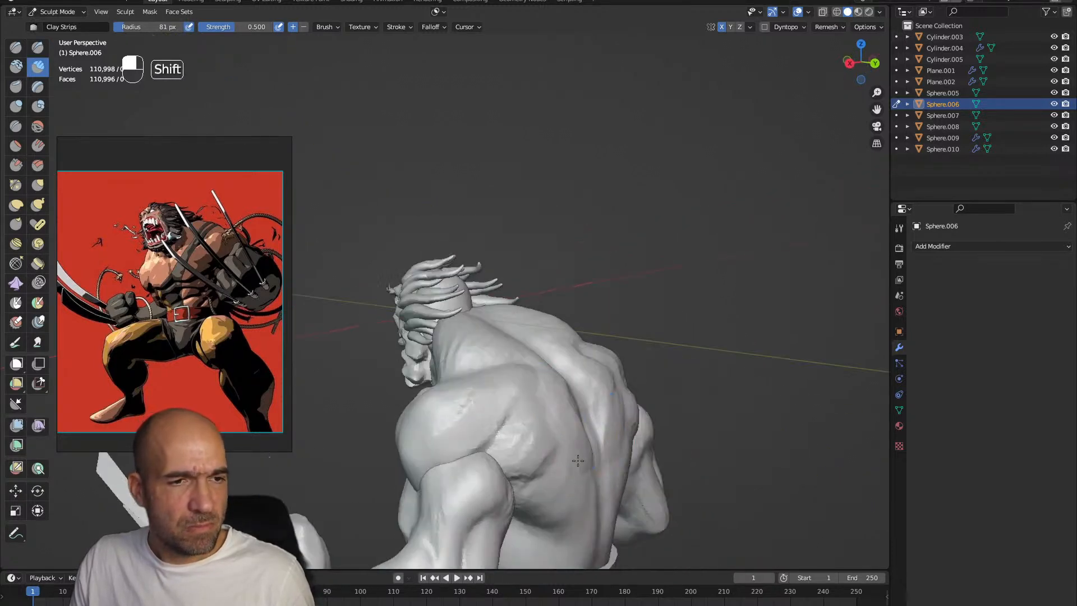
Reshape the front of the shoulder with Grab at 123 px
{"action": "mouse_move", "coordinate": [437, 333]}
{"action": "left_mouse_down", "text": "alt"}
{"action": "mouse_move", "coordinate": [613, 404]}
{"action": "mouse_move", "coordinate": [632, 312]}
{"action": "left_mouse_up", "text": "alt"}
{"action": "key", "text": "g"}
{"action": "key", "text": "bracketright"}
{"action": "mouse_move", "coordinate": [547, 345]}
{"action": "left_mouse_down", "text": "alt"}
{"action": "mouse_move", "coordinate": [584, 353]}
{"action": "mouse_move", "coordinate": [566, 397]}
{"action": "mouse_move", "coordinate": [550, 373]}
{"action": "left_mouse_up", "text": "alt"}
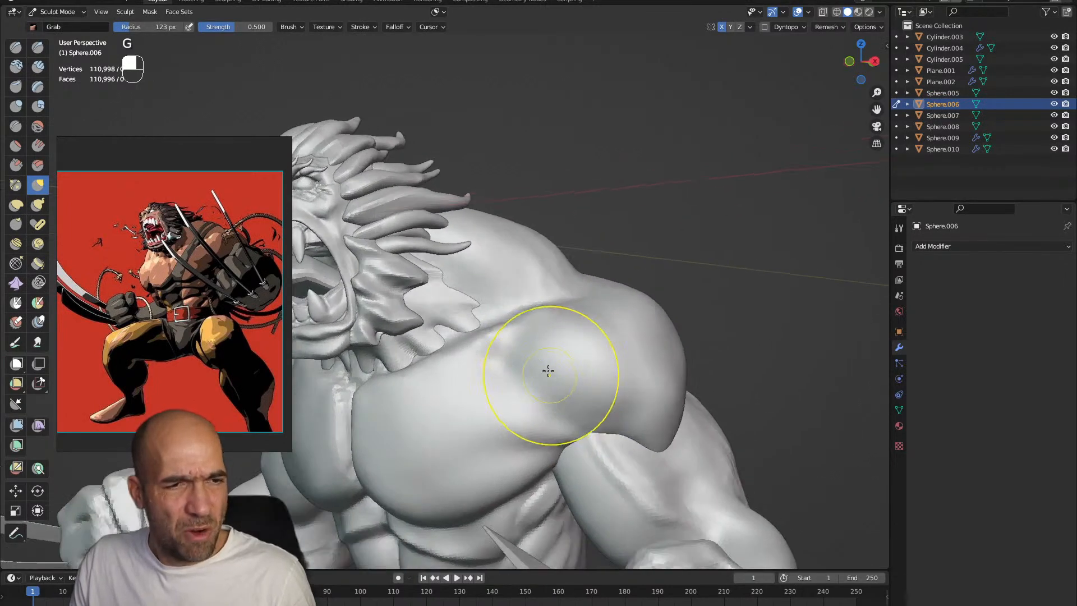
Build up the front deltoid and pectoral fibres with Clay Strips at 64 px and crease their edges with Draw Sharp
{"action": "key", "text": "1"}
{"action": "key", "text": "2"}
{"action": "key", "text": "bracketleft"}
{"action": "key", "text": "bracketleft"}
{"action": "key", "text": "bracketleft"}
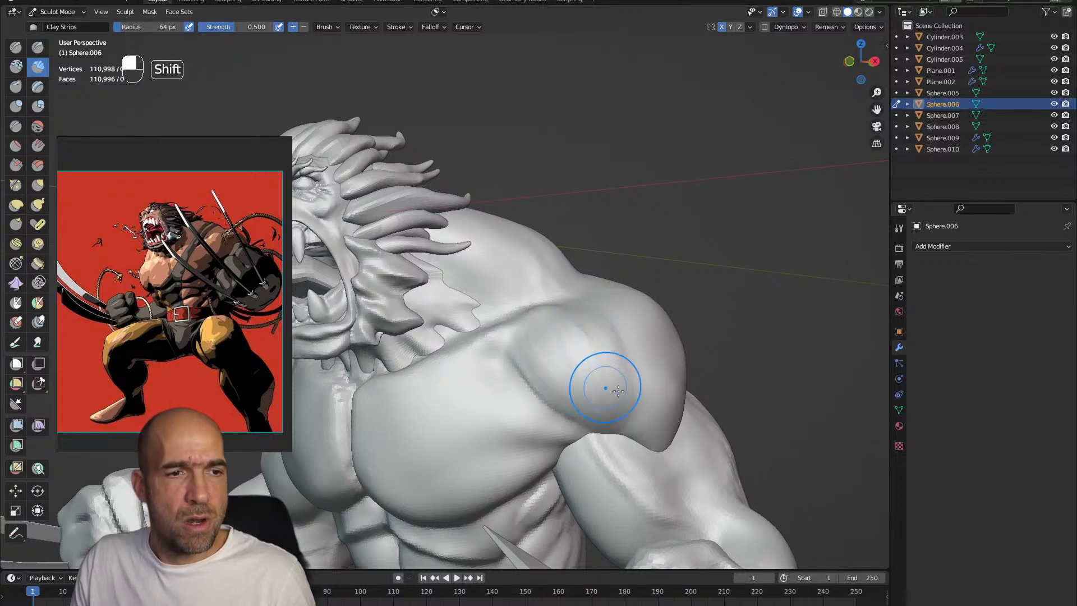
{"action": "left_click_drag", "start_coordinate": [618, 395], "coordinate": [493, 350], "text": "alt+shift"}
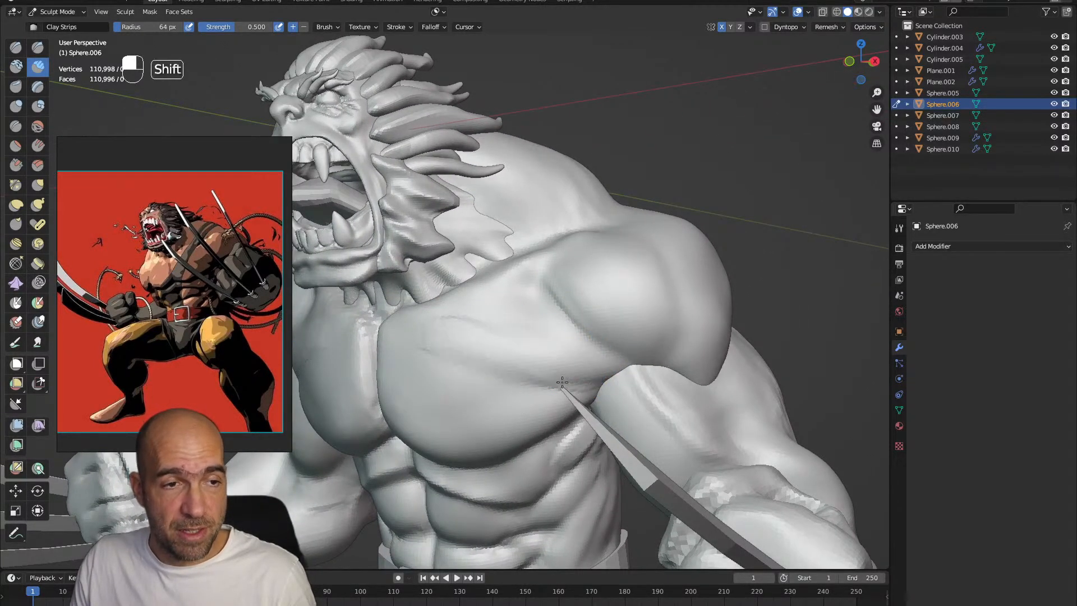
{"action": "left_click_drag", "start_coordinate": [586, 372], "coordinate": [620, 394], "text": "alt+shift"}
{"action": "key", "text": "1"}
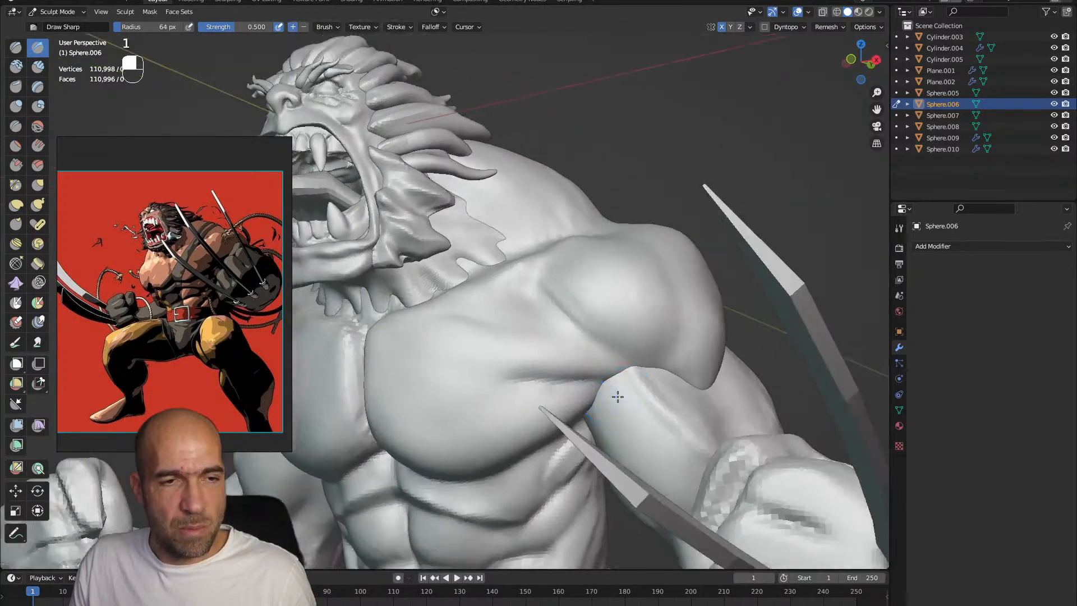
Adjust the armpit junction between the arms and torso and reshape the chest with Grab at 105 px
{"action": "key", "text": "alt+q"}
{"action": "key", "text": "g"}
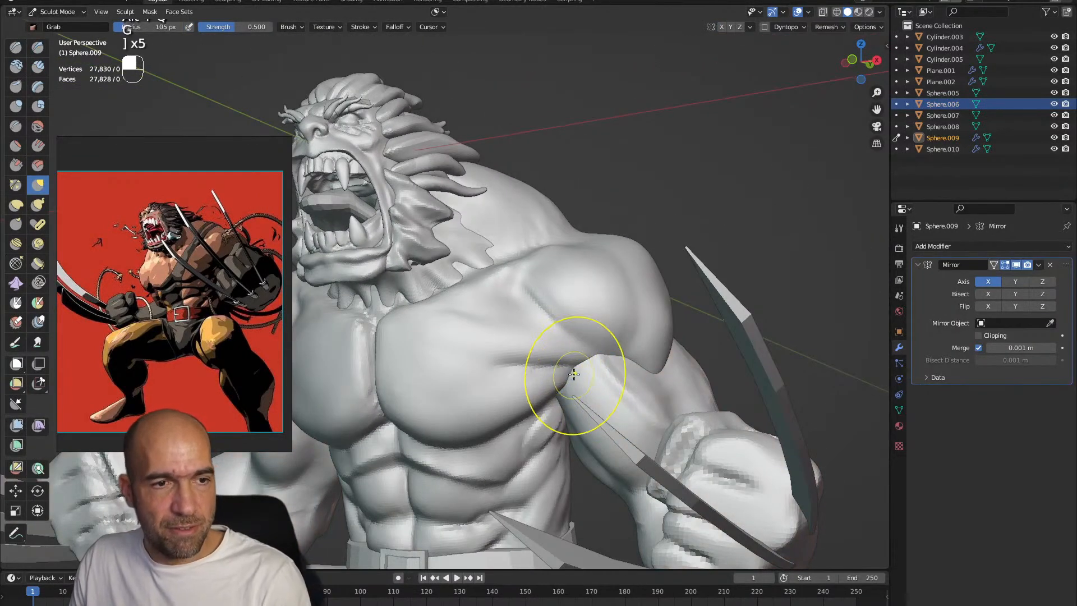
{"action": "key", "text": "alt+q"}
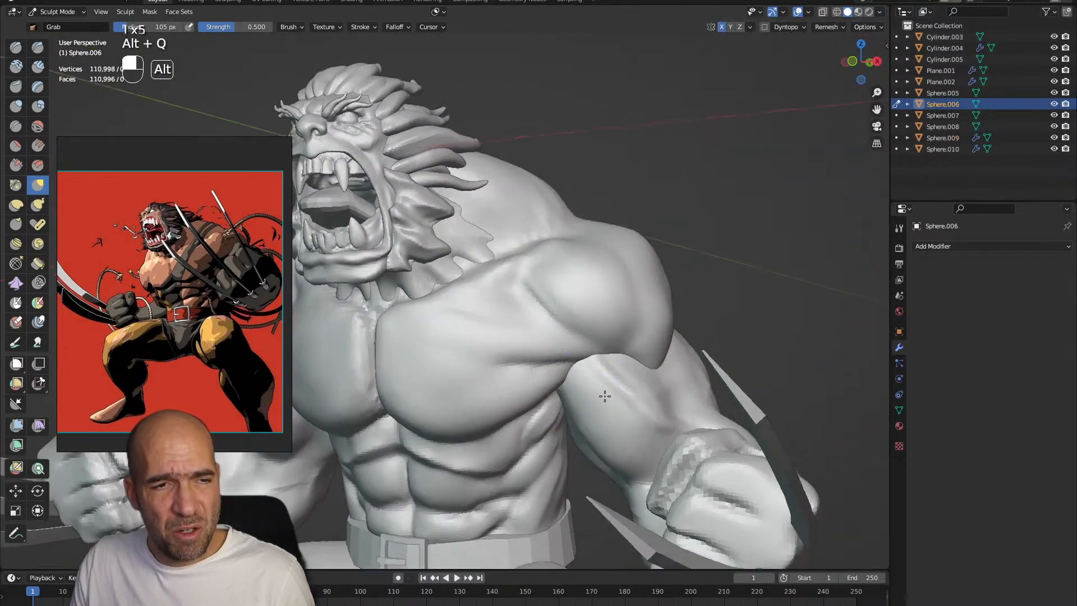
{"action": "mouse_move", "coordinate": [605, 396]}
{"action": "left_mouse_down", "text": "alt"}
{"action": "mouse_move", "coordinate": [535, 428]}
{"action": "mouse_move", "coordinate": [518, 412]}
{"action": "left_mouse_up", "text": "alt"}
{"action": "left_click_drag", "start_coordinate": [519, 412], "coordinate": [527, 387], "text": "alt+shift"}
{"action": "left_click_drag", "start_coordinate": [464, 440], "coordinate": [470, 429]}
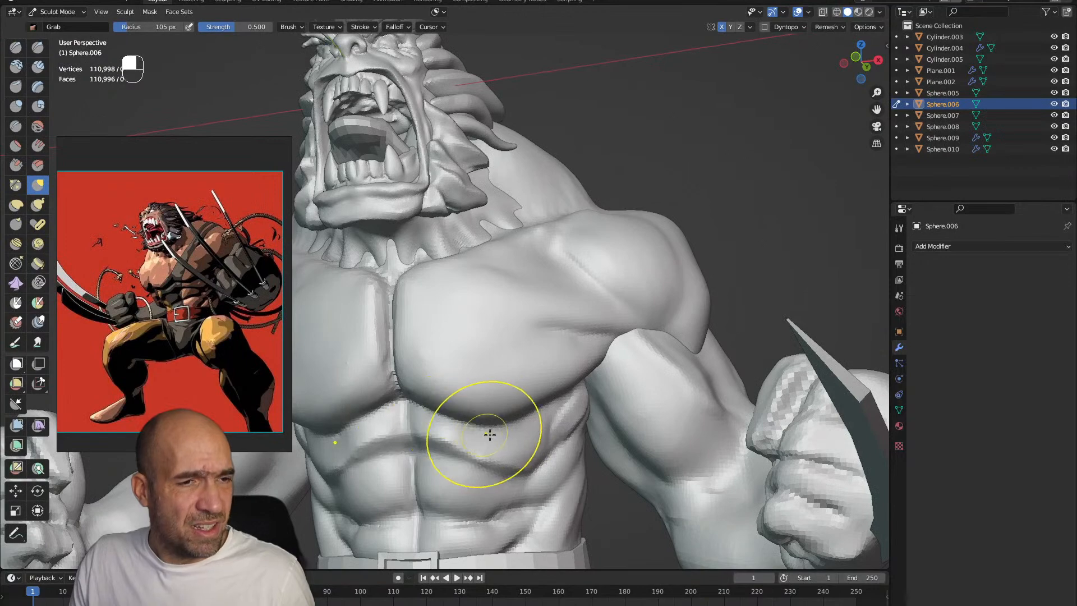
{"action": "mouse_move", "coordinate": [560, 310]}
{"action": "left_mouse_down", "text": "ctrl+alt"}
{"action": "mouse_move", "coordinate": [559, 342]}
{"action": "mouse_move", "coordinate": [532, 358]}
{"action": "left_mouse_up", "text": "ctrl+alt"}
{"action": "left_click_drag", "start_coordinate": [533, 358], "coordinate": [547, 401], "text": "ctrl+alt"}
{"action": "mouse_move", "coordinate": [547, 401]}
{"action": "left_mouse_down", "text": "alt+shift"}
{"action": "mouse_move", "coordinate": [561, 359]}
{"action": "mouse_move", "coordinate": [562, 380]}
{"action": "left_mouse_up", "text": "alt+shift"}
Check the full figure and save the file
{"action": "mouse_move", "coordinate": [562, 380]}
{"action": "left_mouse_down", "text": "alt+shift"}
{"action": "mouse_move", "coordinate": [593, 336]}
{"action": "mouse_move", "coordinate": [596, 356]}
{"action": "mouse_move", "coordinate": [614, 336]}
{"action": "mouse_move", "coordinate": [392, 353]}
{"action": "left_mouse_up", "text": "alt+shift"}
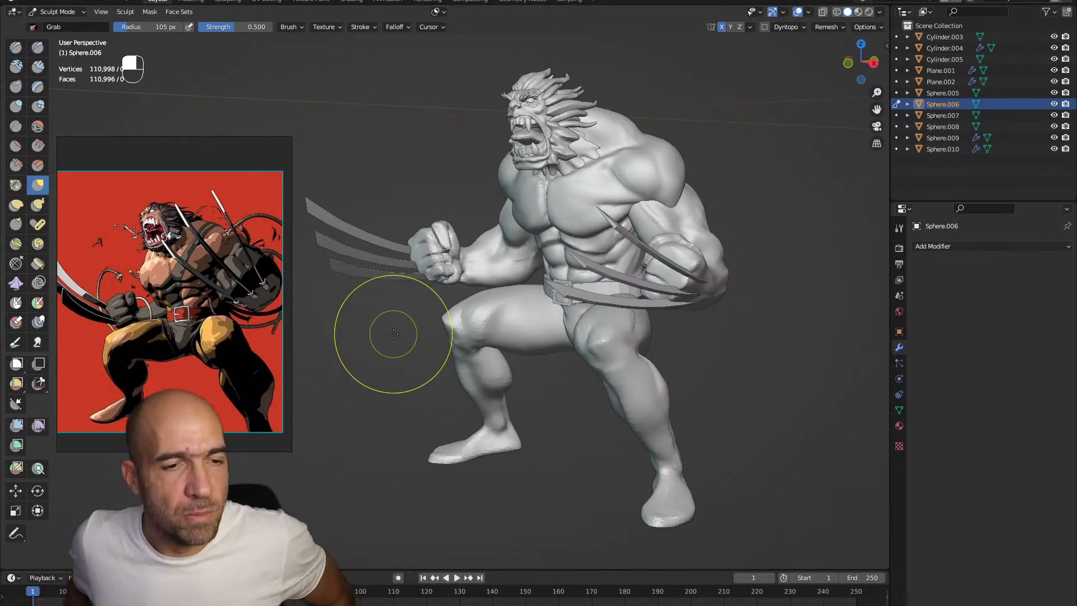
{"action": "mouse_move", "coordinate": [557, 248]}
{"action": "left_mouse_down", "text": "alt"}
{"action": "mouse_move", "coordinate": [598, 310]}
{"action": "mouse_move", "coordinate": [611, 244]}
{"action": "mouse_move", "coordinate": [600, 255]}
{"action": "left_mouse_up", "text": "alt"}
{"action": "key", "text": "ctrl+s"}
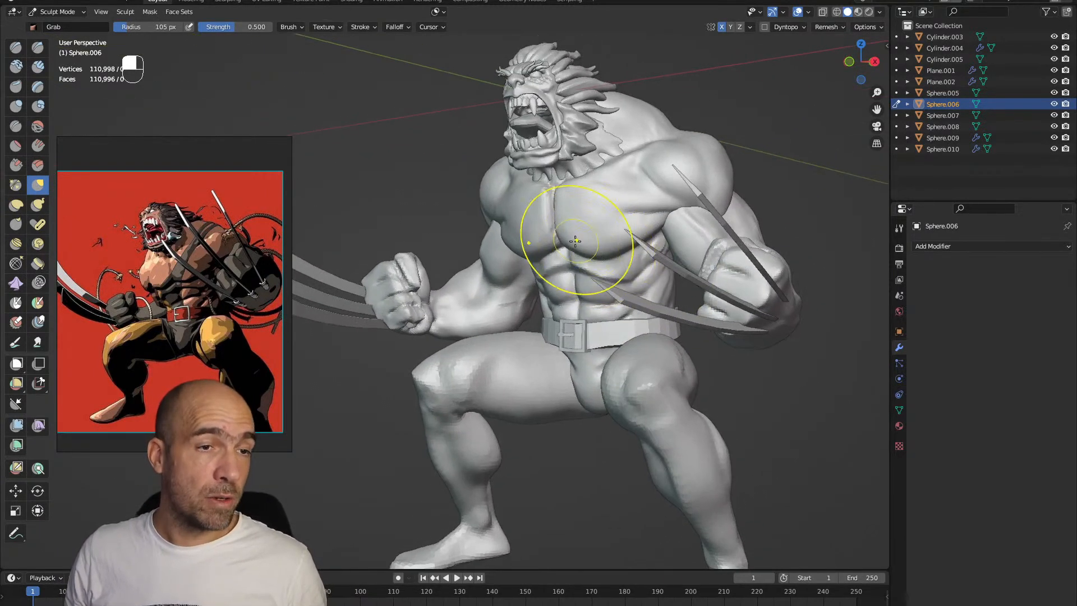
Paint the front of the torso in a light orange skin tone with the Paint brush at 105 px
{"action": "left_click", "coordinate": [17, 344]}
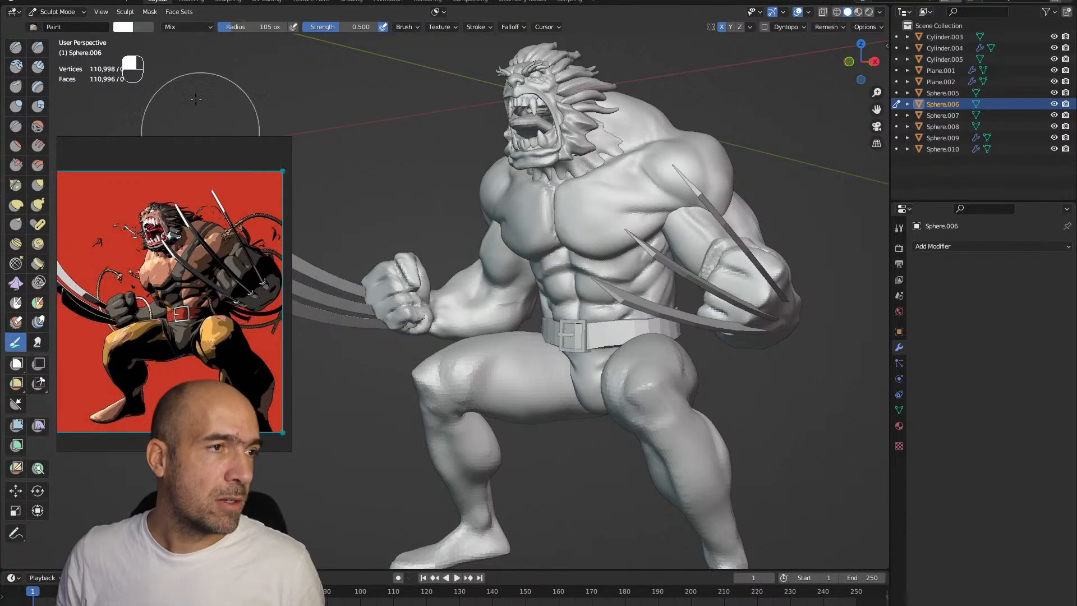
{"action": "left_click", "coordinate": [130, 28]}
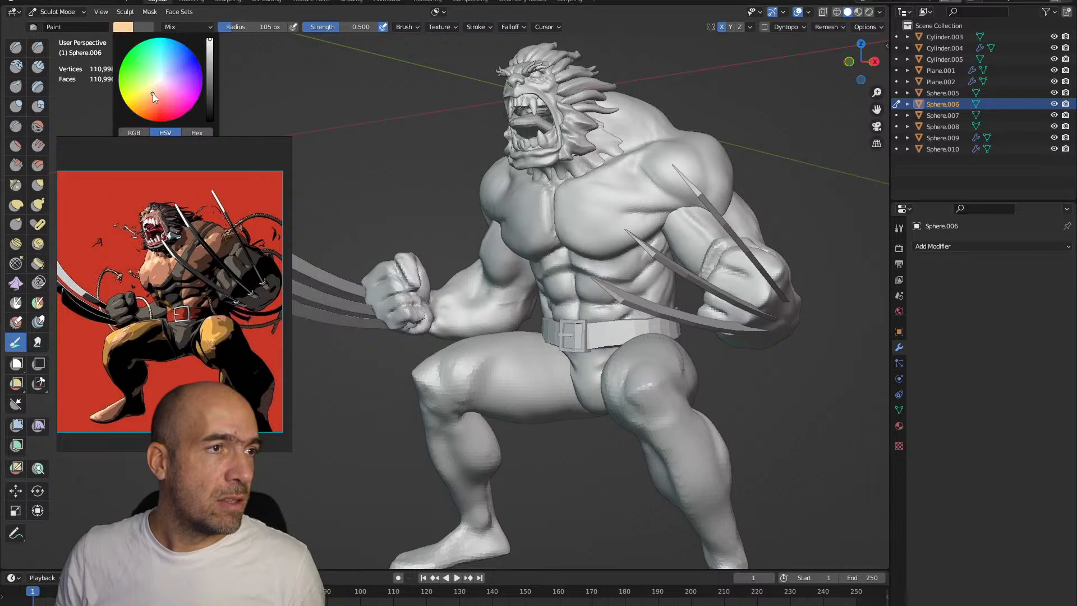
{"action": "mouse_move", "coordinate": [549, 124]}
{"action": "left_mouse_down", "text": "ctrl+alt"}
{"action": "mouse_move", "coordinate": [552, 225]}
{"action": "mouse_move", "coordinate": [528, 246]}
{"action": "mouse_move", "coordinate": [593, 200]}
{"action": "left_mouse_up", "text": "ctrl+alt"}
Paint the arms mesh and the back of the torso with the same skin tone
{"action": "key", "text": "alt+q"}
{"action": "key", "text": "alt+q"}
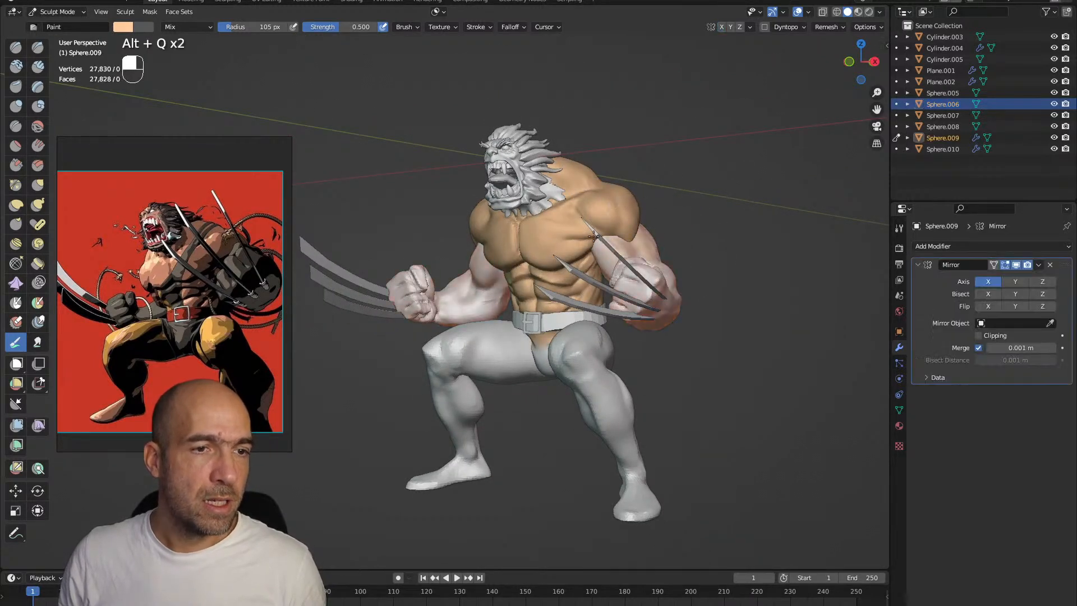
{"action": "middle_click_drag", "start_coordinate": [676, 271], "coordinate": [660, 284]}
Finish the skin tone on the arms and face and switch painting to the hair mesh
{"action": "key", "text": "alt+q"}
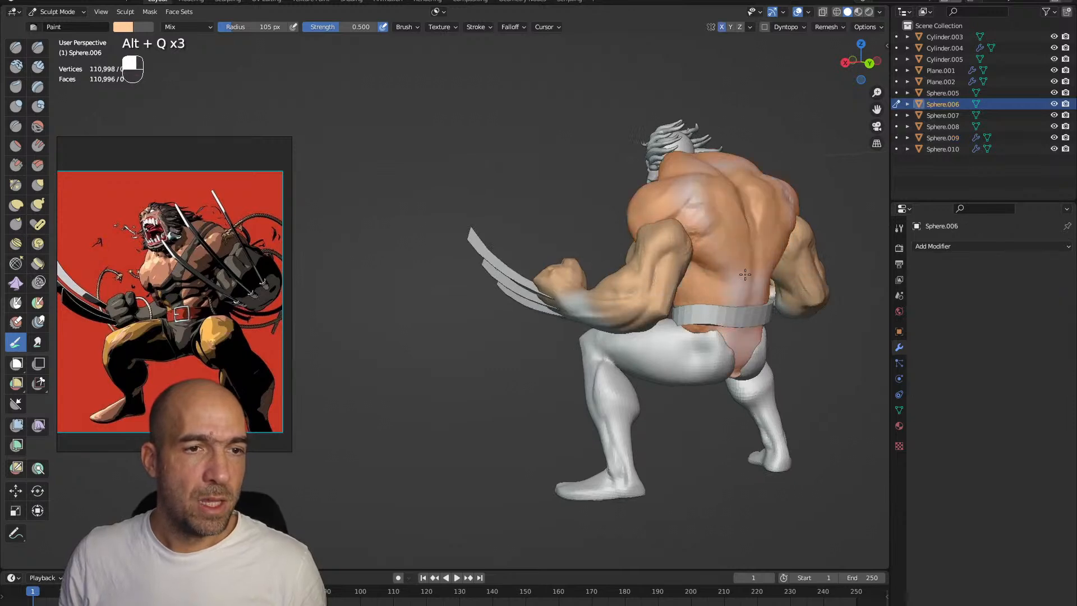
{"action": "left_click_drag", "start_coordinate": [695, 258], "coordinate": [569, 252], "text": "alt"}
{"action": "key", "text": "alt+q"}
{"action": "left_click_drag", "start_coordinate": [569, 252], "coordinate": [572, 353], "text": "ctrl+alt"}
{"action": "mouse_move", "coordinate": [572, 353]}
{"action": "left_mouse_down", "text": "alt"}
{"action": "mouse_move", "coordinate": [586, 366]}
{"action": "mouse_move", "coordinate": [555, 352]}
{"action": "mouse_move", "coordinate": [586, 340]}
{"action": "mouse_move", "coordinate": [561, 320]}
{"action": "mouse_move", "coordinate": [561, 350]}
{"action": "mouse_move", "coordinate": [566, 323]}
{"action": "left_mouse_up", "text": "alt"}
{"action": "key", "text": "alt+q"}
{"action": "mouse_move", "coordinate": [566, 323]}
{"action": "left_mouse_down", "text": "alt"}
{"action": "mouse_move", "coordinate": [518, 314]}
{"action": "mouse_move", "coordinate": [558, 323]}
{"action": "left_mouse_up", "text": "alt"}
{"action": "mouse_move", "coordinate": [558, 323]}
{"action": "left_mouse_down", "text": "alt+shift"}
{"action": "mouse_move", "coordinate": [552, 336]}
{"action": "mouse_move", "coordinate": [573, 303]}
{"action": "mouse_move", "coordinate": [561, 283]}
{"action": "left_mouse_up", "text": "alt+shift"}
{"action": "left_click_drag", "start_coordinate": [499, 107], "coordinate": [511, 264], "text": "alt+shift"}
{"action": "key", "text": "alt+q"}
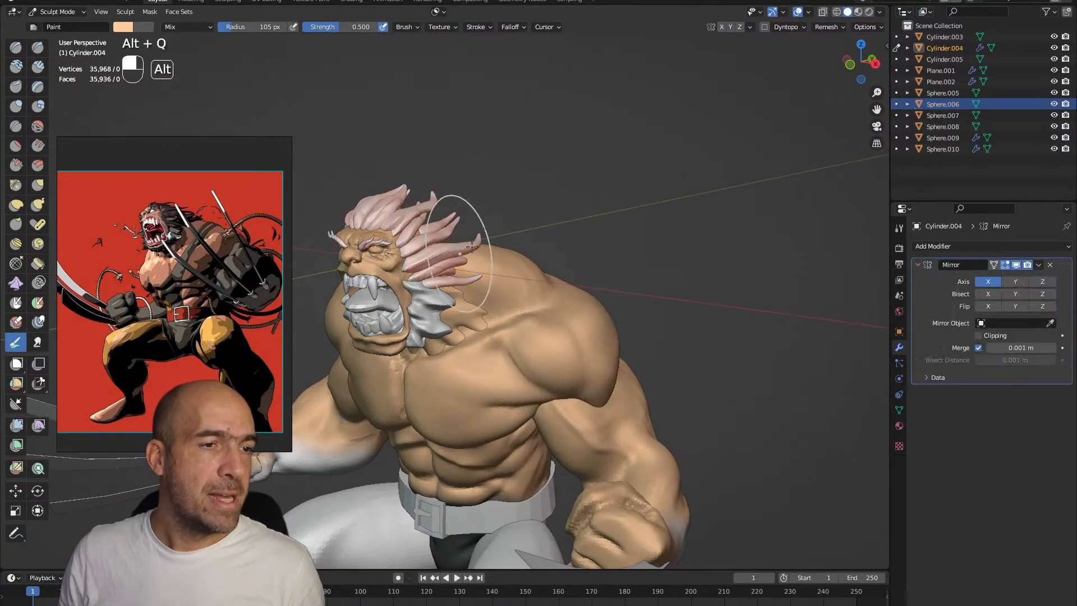
Paint the hair mesh and the sideburns mesh black with the Paint brush at 105 px
{"action": "left_click_drag", "start_coordinate": [442, 245], "coordinate": [430, 262], "text": "ctrl+alt"}
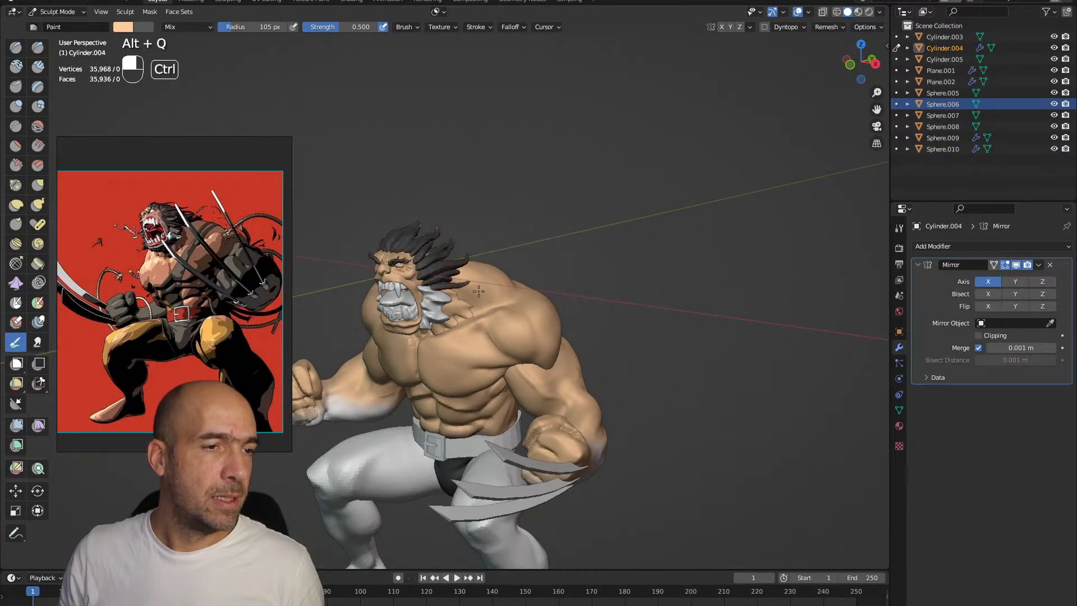
{"action": "left_click_drag", "start_coordinate": [419, 318], "coordinate": [510, 201], "text": "alt+shift"}
{"action": "key", "text": "alt+q"}
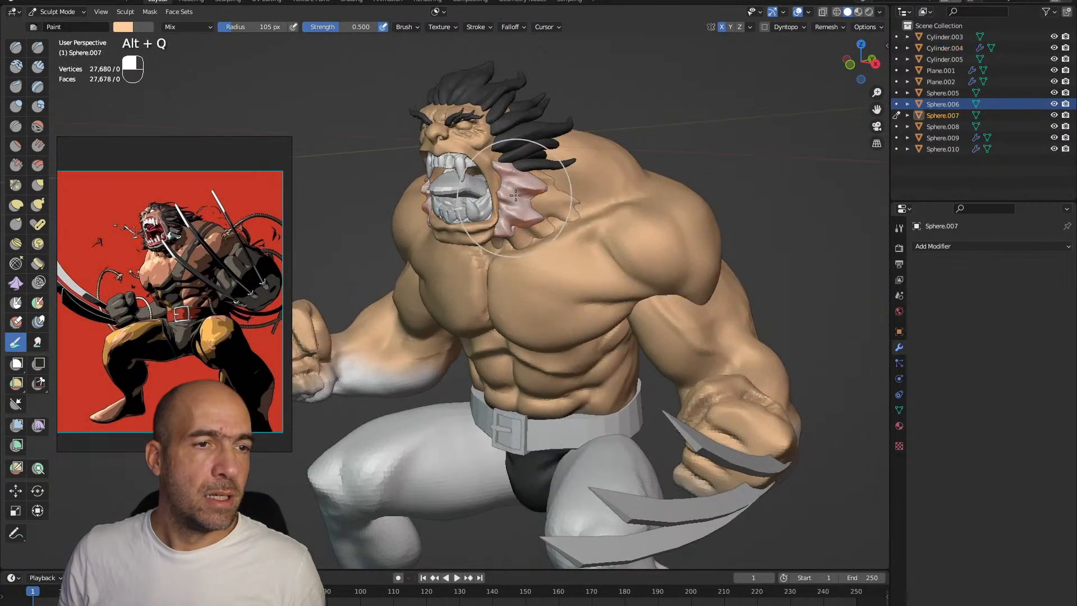
{"action": "mouse_move", "coordinate": [521, 242]}
{"action": "left_mouse_down", "text": "alt+shift"}
{"action": "mouse_move", "coordinate": [514, 218]}
{"action": "mouse_move", "coordinate": [662, 337]}
{"action": "mouse_move", "coordinate": [594, 377]}
{"action": "mouse_move", "coordinate": [604, 356]}
{"action": "mouse_move", "coordinate": [565, 362]}
{"action": "mouse_move", "coordinate": [507, 314]}
{"action": "left_mouse_up", "text": "alt+shift"}
Paint the fists and forearms of the arms mesh dark grey as gloves, fading into the skin below the elbows
{"action": "key", "text": "alt+q"}
{"action": "key", "text": "alt+q"}
{"action": "left_click_drag", "start_coordinate": [628, 342], "coordinate": [513, 314], "text": "alt"}
{"action": "mouse_move", "coordinate": [522, 336]}
{"action": "left_mouse_down", "text": "ctrl"}
{"action": "mouse_move", "coordinate": [561, 387]}
{"action": "mouse_move", "coordinate": [507, 402]}
{"action": "left_mouse_up", "text": "ctrl"}
{"action": "left_click_drag", "start_coordinate": [527, 437], "coordinate": [538, 348], "text": "alt"}
{"action": "mouse_move", "coordinate": [622, 392]}
{"action": "left_mouse_down", "text": "ctrl"}
{"action": "mouse_move", "coordinate": [617, 437]}
{"action": "mouse_move", "coordinate": [579, 457]}
{"action": "mouse_move", "coordinate": [529, 413]}
{"action": "mouse_move", "coordinate": [513, 458]}
{"action": "left_mouse_up", "text": "ctrl"}
{"action": "mouse_move", "coordinate": [514, 457]}
{"action": "left_mouse_down", "text": "alt"}
{"action": "mouse_move", "coordinate": [525, 482]}
{"action": "mouse_move", "coordinate": [565, 505]}
{"action": "mouse_move", "coordinate": [605, 445]}
{"action": "mouse_move", "coordinate": [272, 112]}
{"action": "left_mouse_up", "text": "alt"}
Pick a more saturated orange, reduce the brush to 54 px and shade the creases of the chest, shoulders and abdomen
{"action": "left_click", "coordinate": [123, 27]}
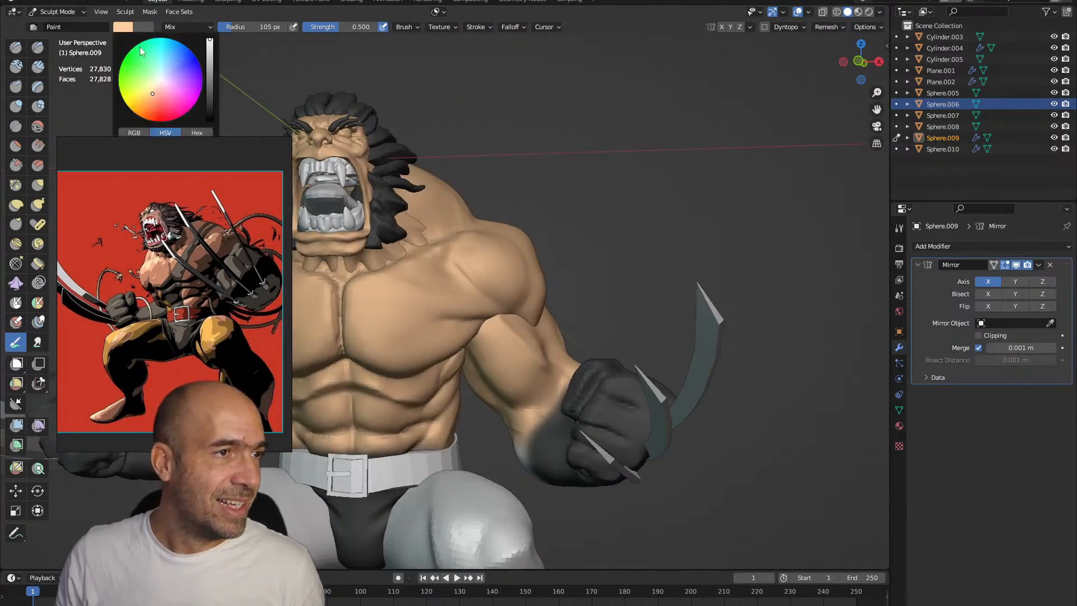
{"action": "left_click_drag", "start_coordinate": [150, 95], "coordinate": [153, 100]}
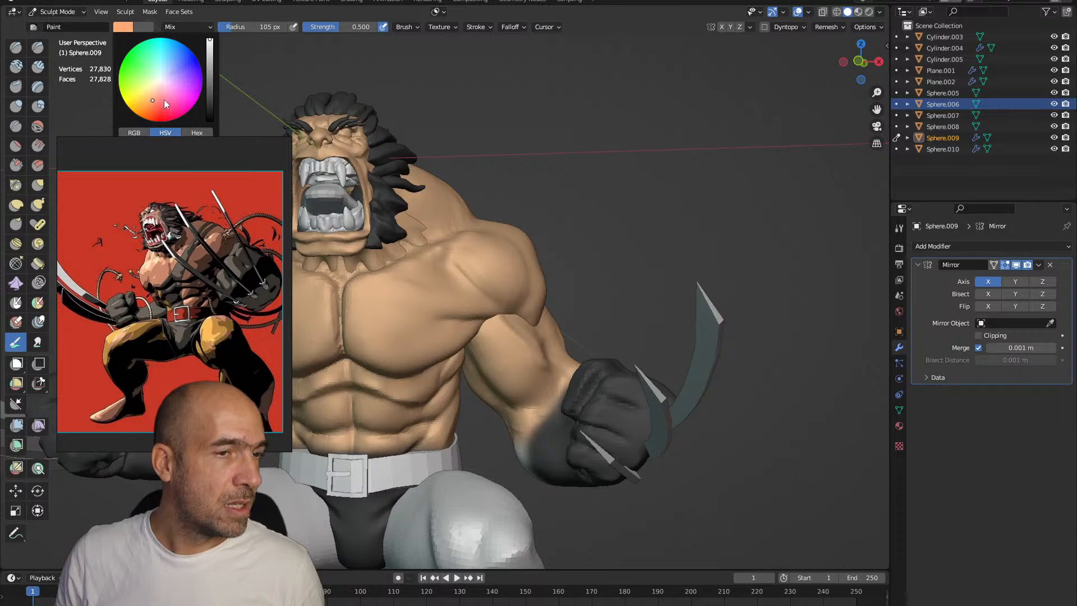
{"action": "key", "text": "bracketleft"}
{"action": "key", "text": "bracketleft"}
{"action": "key", "text": "bracketleft"}
{"action": "key", "text": "bracketleft"}
{"action": "mouse_move", "coordinate": [501, 288]}
{"action": "middle_mouse_down"}
{"action": "mouse_move", "coordinate": [452, 251]}
{"action": "mouse_move", "coordinate": [543, 277]}
{"action": "mouse_move", "coordinate": [533, 252]}
{"action": "middle_mouse_up"}
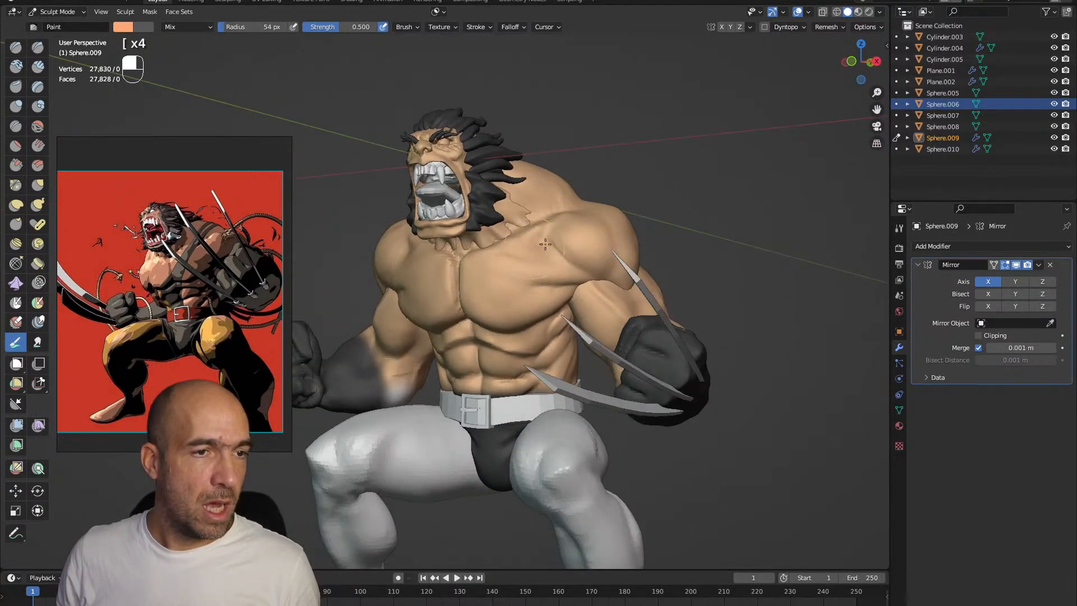
{"action": "key", "text": "alt+q"}
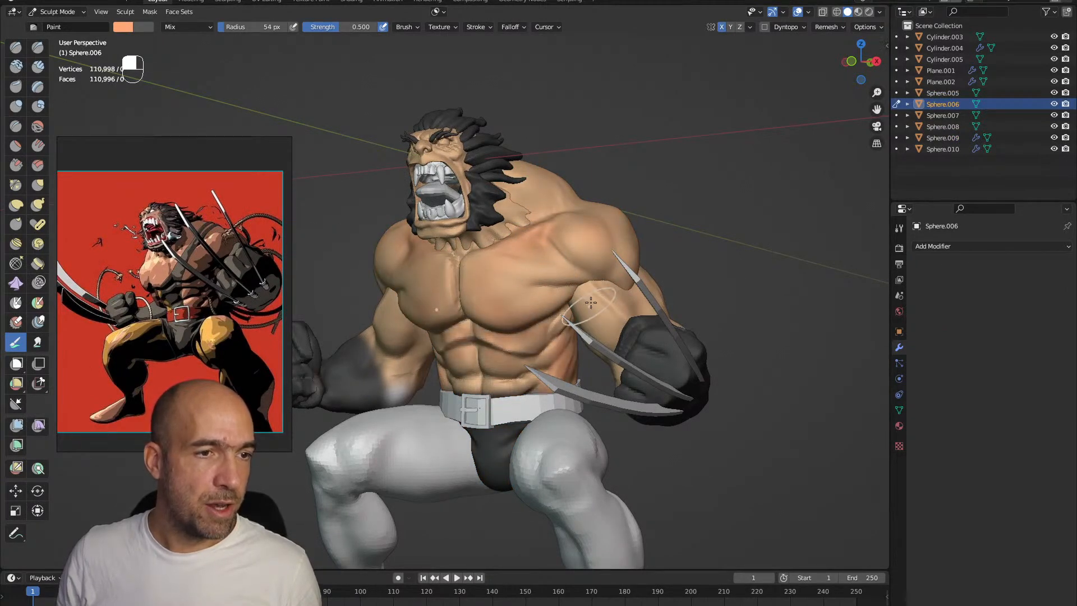
{"action": "middle_click_drag", "start_coordinate": [587, 309], "coordinate": [635, 309]}
Shade the upper arms and the head mesh, including the face and neck, with the same saturated orange
{"action": "key", "text": "alt+q"}
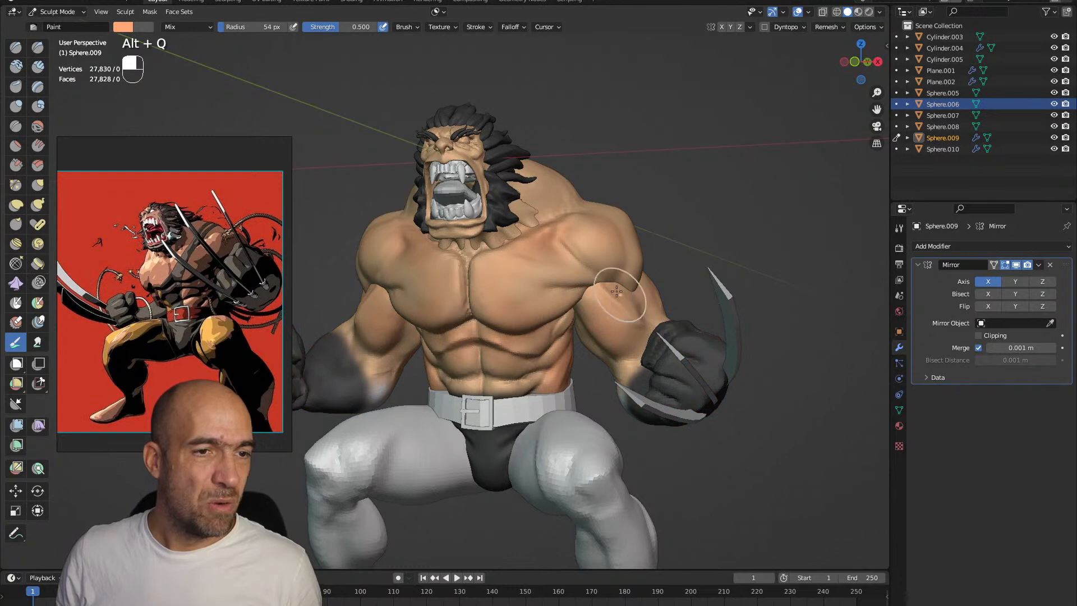
{"action": "key", "text": "alt+q"}
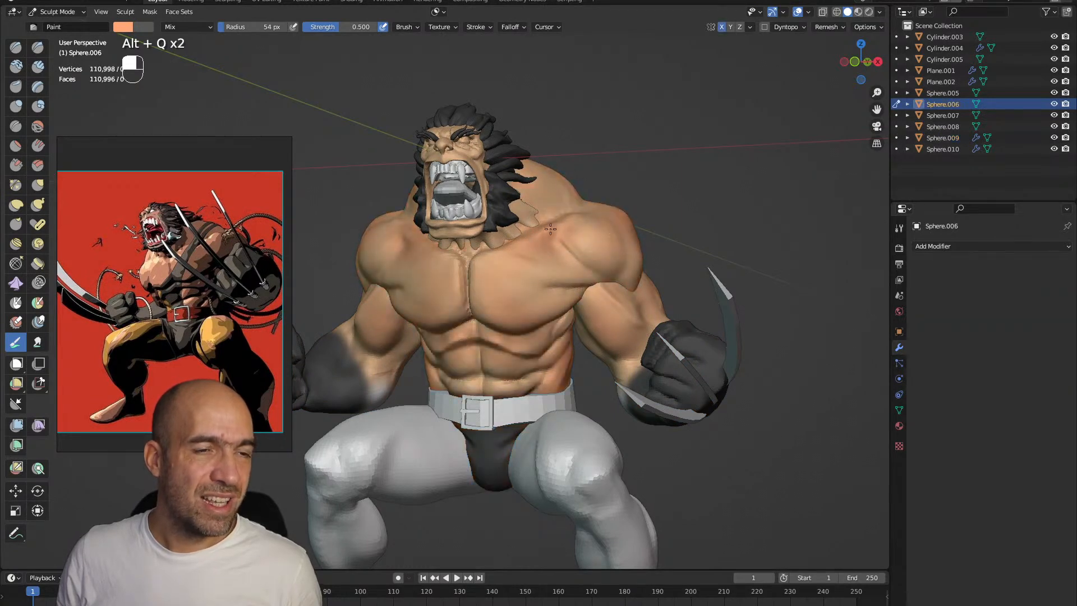
{"action": "key", "text": "alt+q"}
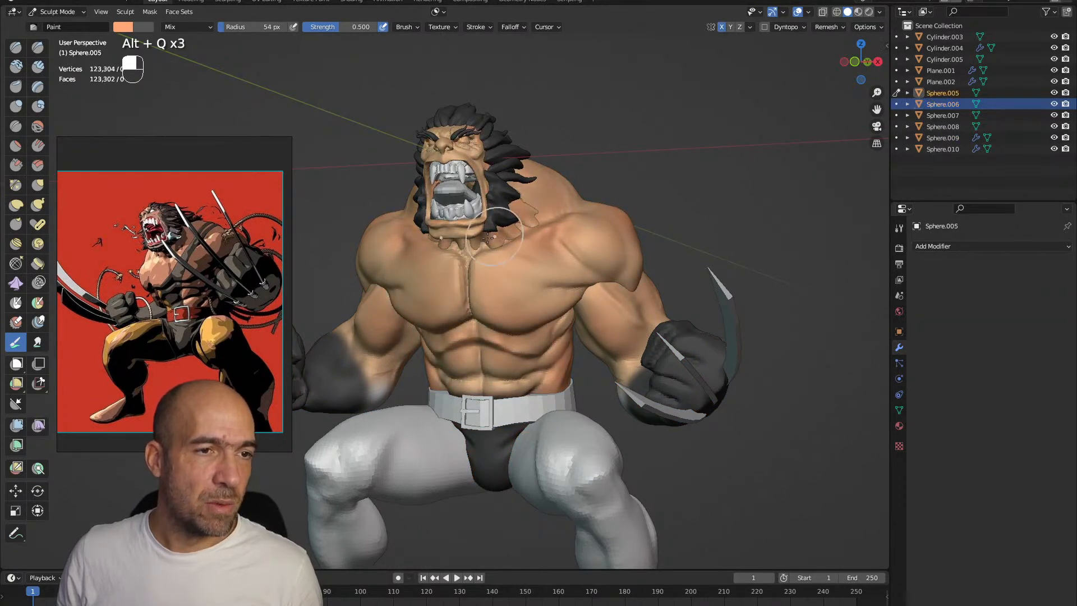
{"action": "left_click_drag", "start_coordinate": [442, 148], "coordinate": [470, 232], "text": "alt+shift"}
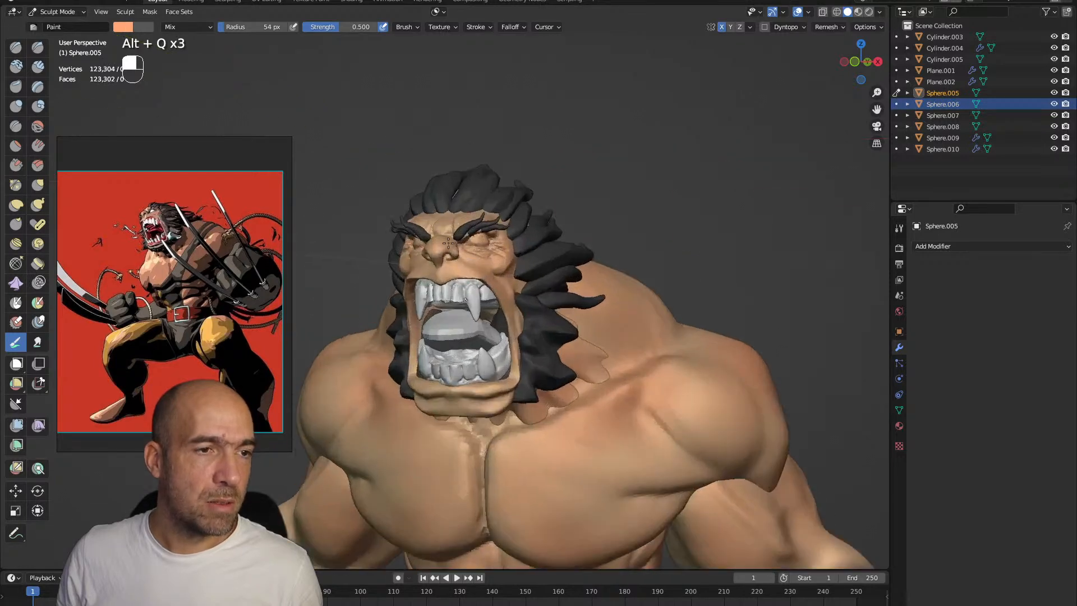
{"action": "mouse_move", "coordinate": [508, 400]}
{"action": "left_mouse_down"}
{"action": "mouse_move", "coordinate": [427, 405]}
{"action": "mouse_move", "coordinate": [378, 275]}
{"action": "left_mouse_up"}
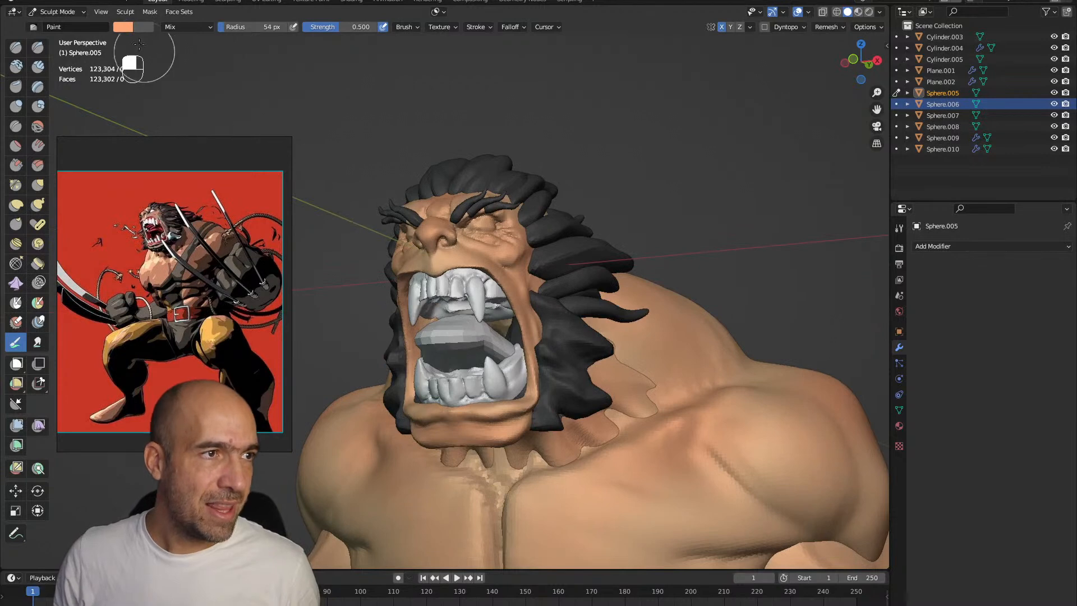
Pick a darker red and paint the inside of the mouth and the tongue mesh
{"action": "left_click", "coordinate": [123, 28]}
{"action": "left_click", "coordinate": [154, 106]}
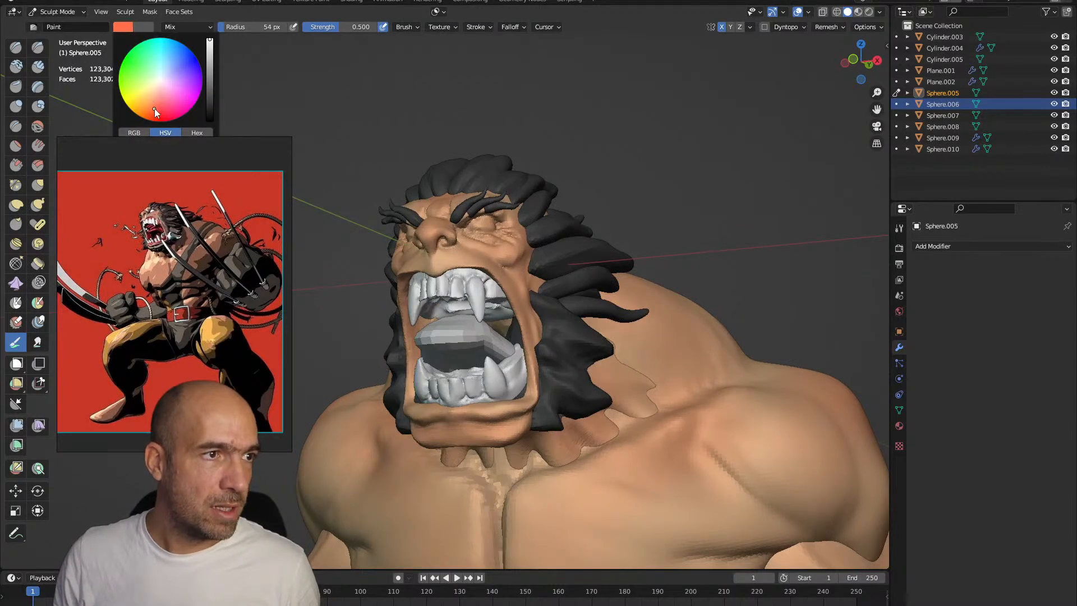
{"action": "left_click", "coordinate": [210, 56]}
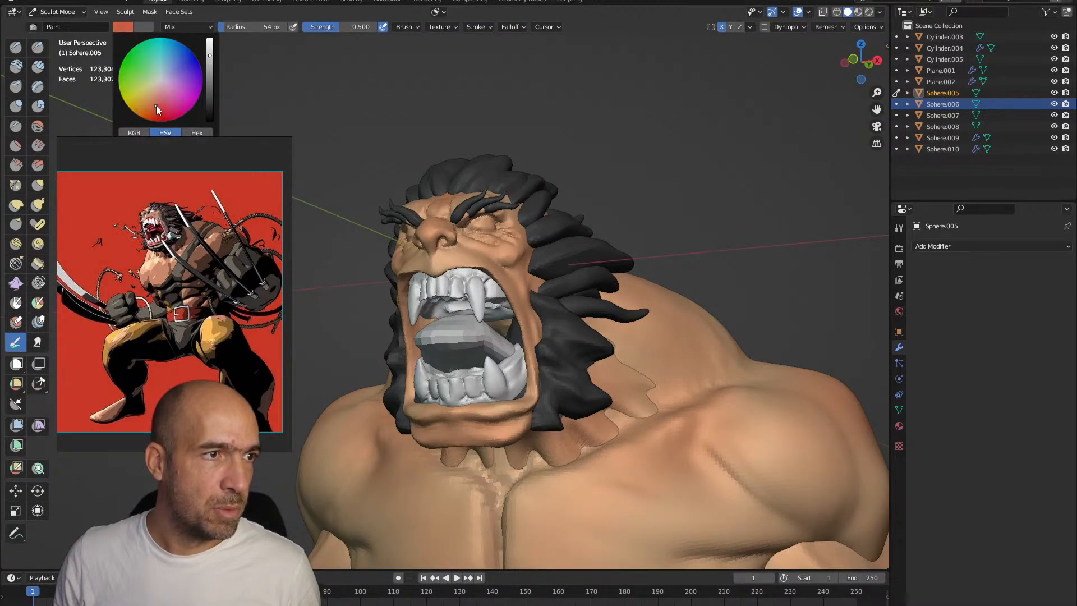
{"action": "left_click_drag", "start_coordinate": [460, 343], "coordinate": [444, 339]}
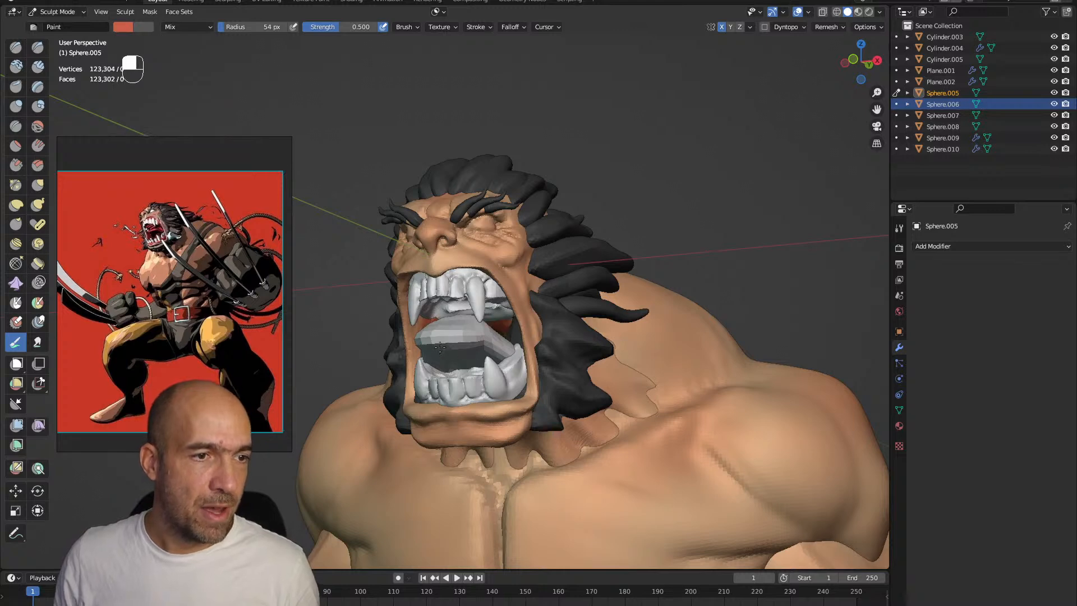
{"action": "middle_click_drag", "start_coordinate": [476, 356], "coordinate": [526, 337]}
{"action": "key", "text": "alt+q"}
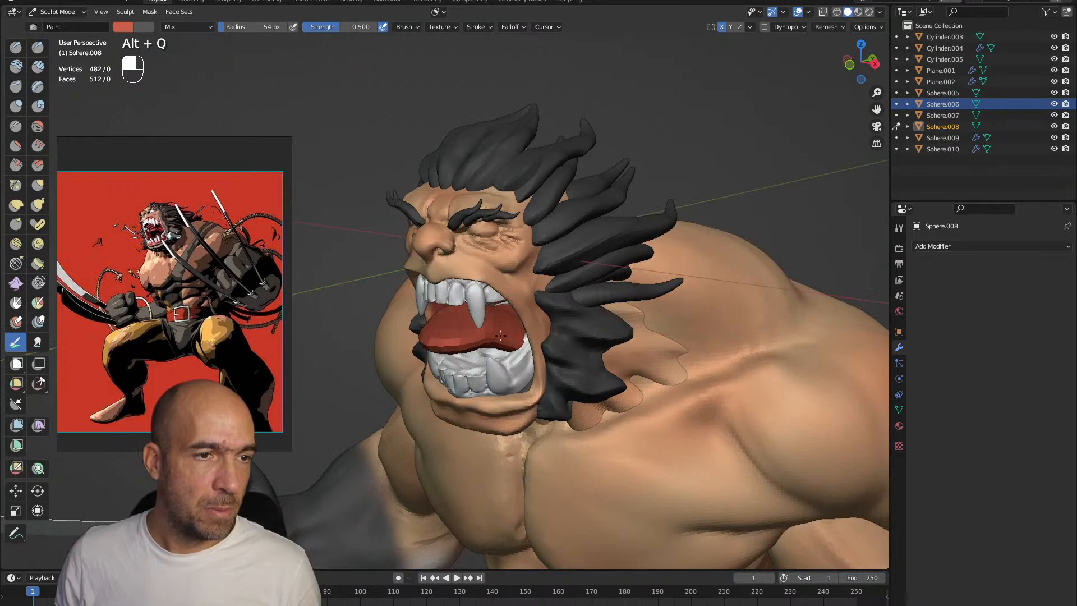
{"action": "middle_click_drag", "start_coordinate": [479, 305], "coordinate": [539, 287]}
Switch to the teeth and gums mesh and cover it with the same red
{"action": "key", "text": "alt+q"}
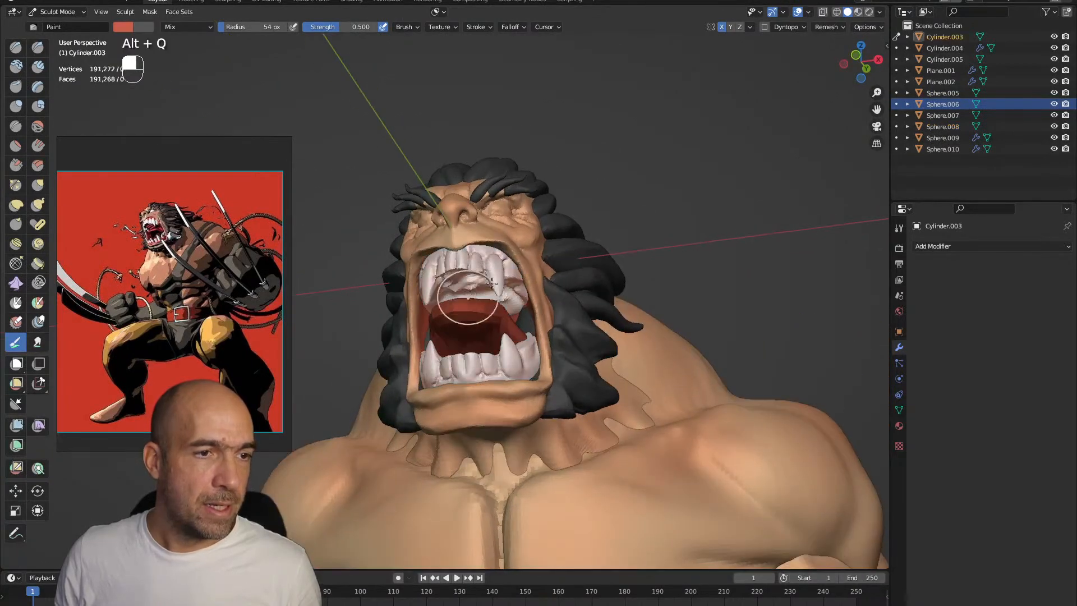
{"action": "mouse_move", "coordinate": [539, 286]}
{"action": "left_mouse_down"}
{"action": "mouse_move", "coordinate": [426, 314]}
{"action": "mouse_move", "coordinate": [552, 358]}
{"action": "left_mouse_up"}
{"action": "mouse_move", "coordinate": [493, 336]}
{"action": "left_mouse_down", "text": "alt"}
{"action": "mouse_move", "coordinate": [471, 387]}
{"action": "mouse_move", "coordinate": [505, 408]}
{"action": "mouse_move", "coordinate": [502, 337]}
{"action": "left_mouse_up", "text": "alt"}
{"action": "mouse_move", "coordinate": [497, 384]}
{"action": "left_mouse_down", "text": "alt"}
{"action": "mouse_move", "coordinate": [502, 393]}
{"action": "mouse_move", "coordinate": [519, 336]}
{"action": "left_mouse_up", "text": "alt"}
{"action": "left_click_drag", "start_coordinate": [523, 421], "coordinate": [520, 349], "text": "ctrl+alt"}
Paint the upper and lower front teeth and fangs white with the 54 px brush, leaving the gums red
{"action": "left_click_drag", "start_coordinate": [514, 283], "coordinate": [523, 295]}
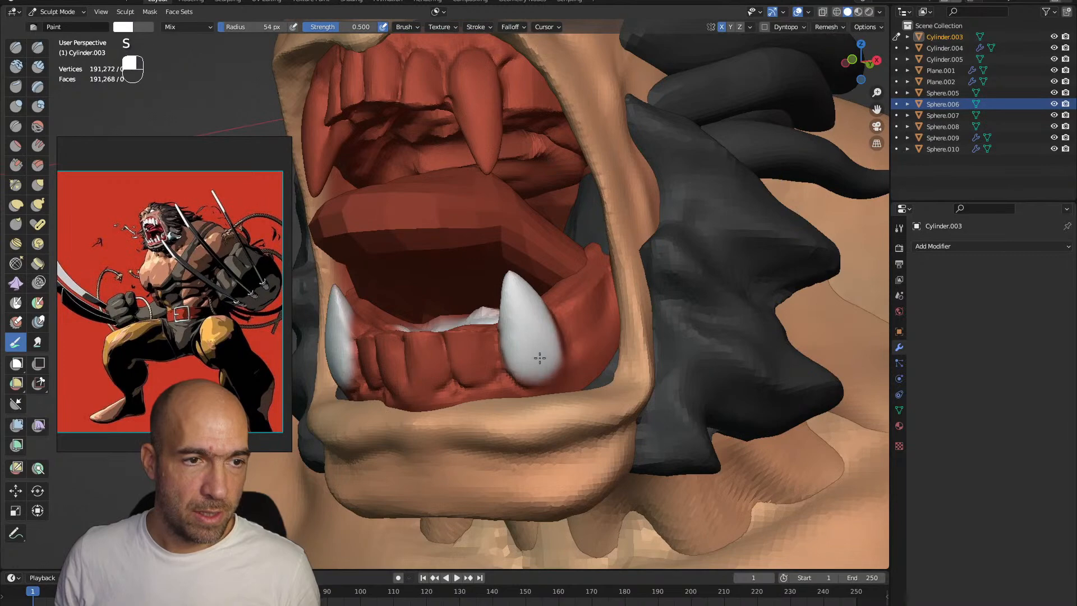
{"action": "left_click_drag", "start_coordinate": [480, 357], "coordinate": [472, 359]}
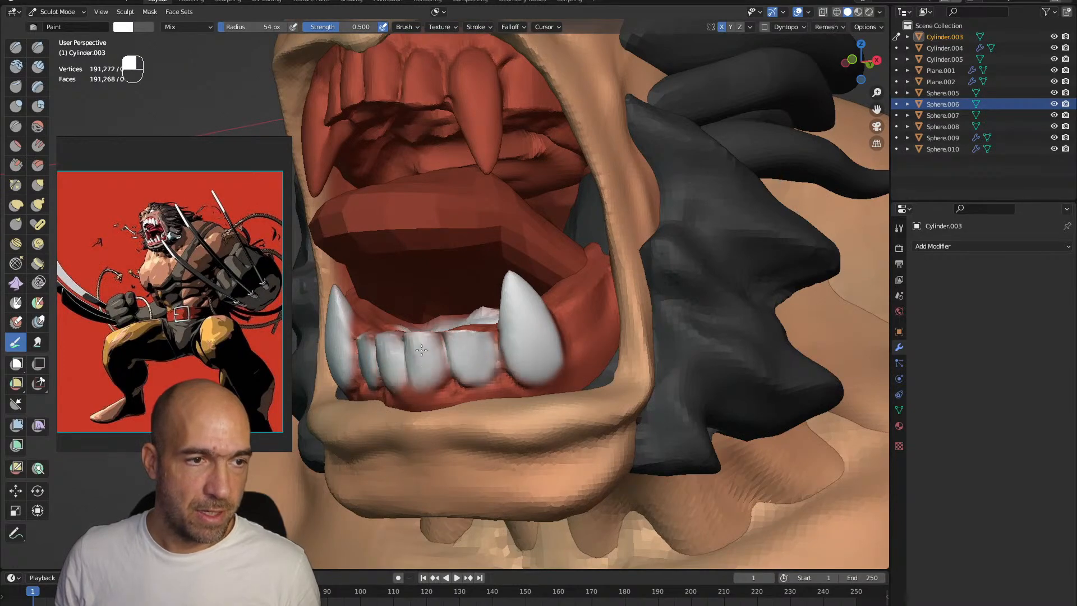
{"action": "left_click_drag", "start_coordinate": [433, 146], "coordinate": [447, 358], "text": "alt+shift"}
{"action": "mouse_move", "coordinate": [448, 439]}
{"action": "left_mouse_down", "text": "alt+shift"}
{"action": "mouse_move", "coordinate": [447, 402]}
{"action": "mouse_move", "coordinate": [471, 483]}
{"action": "mouse_move", "coordinate": [470, 424]}
{"action": "mouse_move", "coordinate": [523, 447]}
{"action": "left_mouse_up", "text": "alt+shift"}
{"action": "left_click_drag", "start_coordinate": [371, 508], "coordinate": [397, 476], "text": "alt"}
{"action": "mouse_move", "coordinate": [438, 405]}
{"action": "left_mouse_down"}
{"action": "mouse_move", "coordinate": [433, 421]}
{"action": "mouse_move", "coordinate": [439, 393]}
{"action": "mouse_move", "coordinate": [379, 396]}
{"action": "mouse_move", "coordinate": [397, 414]}
{"action": "mouse_move", "coordinate": [487, 416]}
{"action": "left_mouse_up"}
{"action": "left_click_drag", "start_coordinate": [503, 466], "coordinate": [511, 488], "text": "ctrl+alt"}
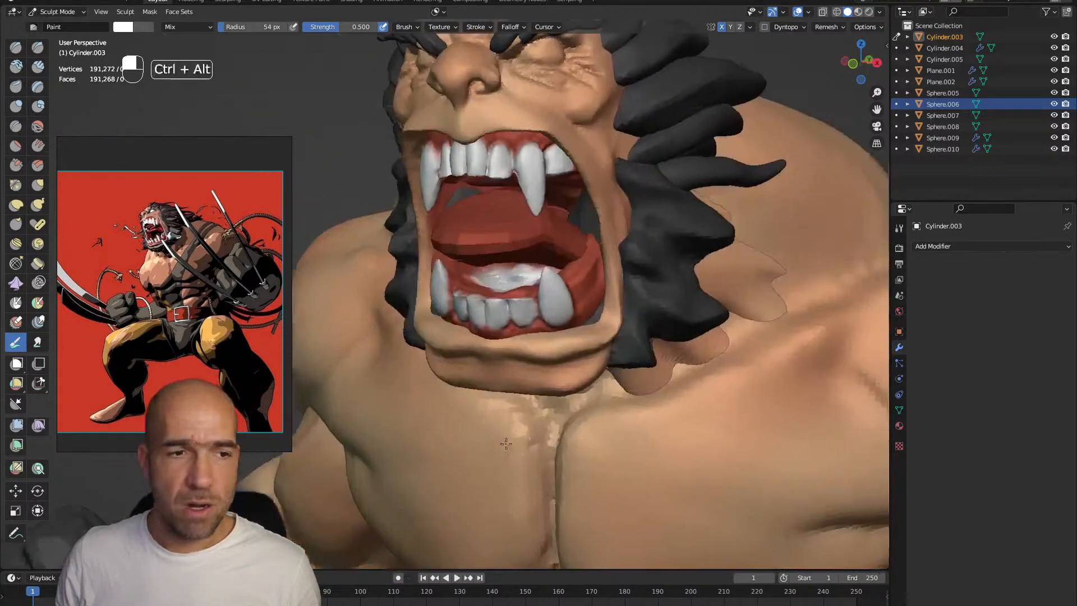
Paint the lower back teeth behind the fang white
{"action": "left_click_drag", "start_coordinate": [541, 416], "coordinate": [516, 413], "text": "alt"}
{"action": "left_click_drag", "start_coordinate": [504, 451], "coordinate": [566, 359], "text": "ctrl+alt"}
{"action": "mouse_move", "coordinate": [522, 359]}
{"action": "left_mouse_down", "text": "ctrl+alt"}
{"action": "mouse_move", "coordinate": [500, 250]}
{"action": "mouse_move", "coordinate": [494, 286]}
{"action": "mouse_move", "coordinate": [550, 263]}
{"action": "mouse_move", "coordinate": [525, 257]}
{"action": "left_mouse_up", "text": "ctrl+alt"}
{"action": "mouse_move", "coordinate": [580, 304]}
{"action": "left_mouse_down"}
{"action": "mouse_move", "coordinate": [584, 328]}
{"action": "mouse_move", "coordinate": [615, 266]}
{"action": "mouse_move", "coordinate": [616, 283]}
{"action": "mouse_move", "coordinate": [591, 280]}
{"action": "left_mouse_up"}
Carve the edges of the lower teeth against each other and the gums with the Draw Sharp brush at 34 px
{"action": "key", "text": "1"}
{"action": "key", "text": "bracketleft"}
{"action": "key", "text": "bracketleft"}
{"action": "key", "text": "bracketleft"}
{"action": "key", "text": "bracketleft"}
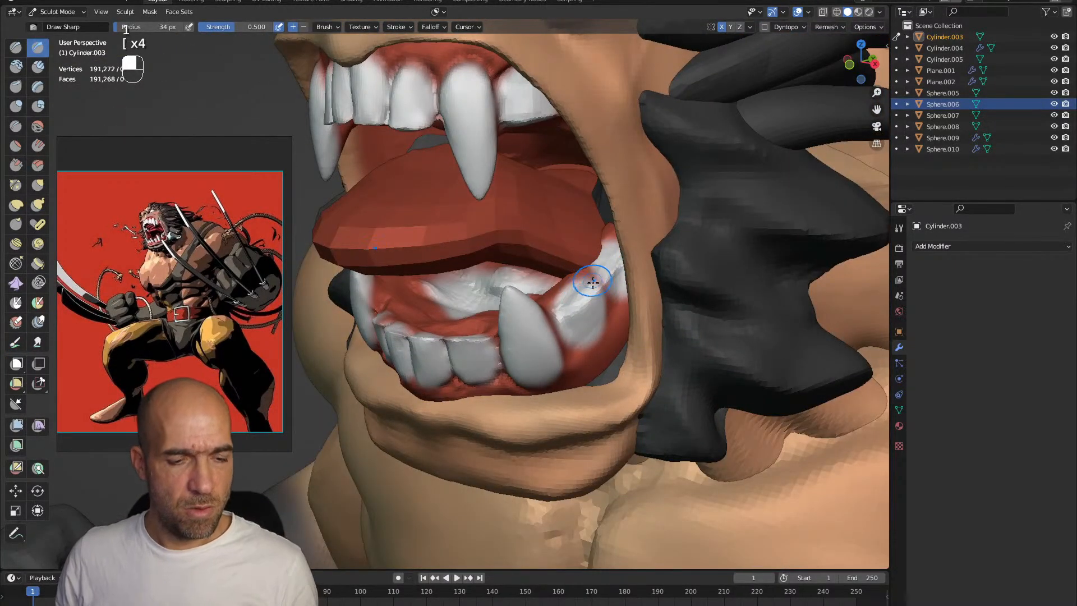
{"action": "key", "text": "1"}
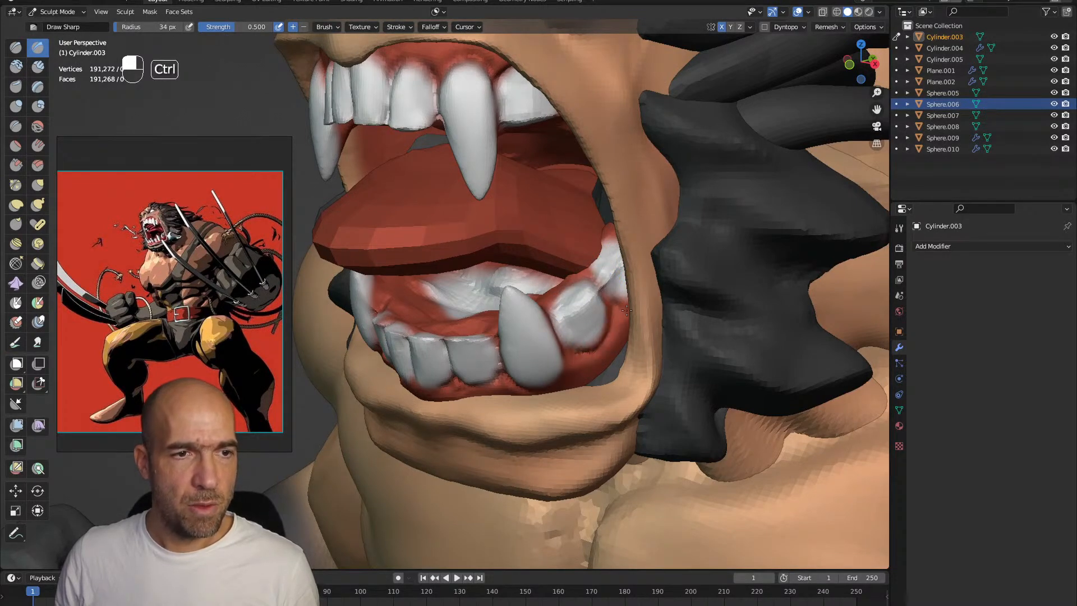
{"action": "middle_click_drag", "start_coordinate": [558, 331], "coordinate": [433, 389]}
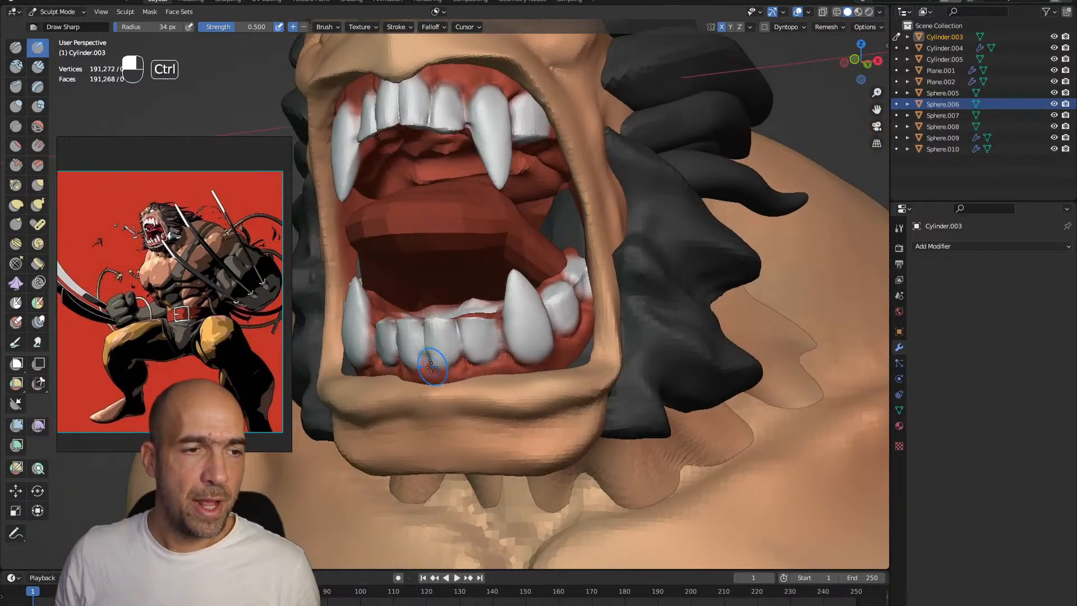
{"action": "mouse_move", "coordinate": [454, 335]}
{"action": "left_mouse_down", "text": "alt"}
{"action": "mouse_move", "coordinate": [466, 340]}
{"action": "mouse_move", "coordinate": [487, 315]}
{"action": "mouse_move", "coordinate": [504, 336]}
{"action": "left_mouse_up", "text": "alt"}
{"action": "key", "text": "alt+q"}
{"action": "key", "text": "s"}
{"action": "key", "text": "alt+q"}
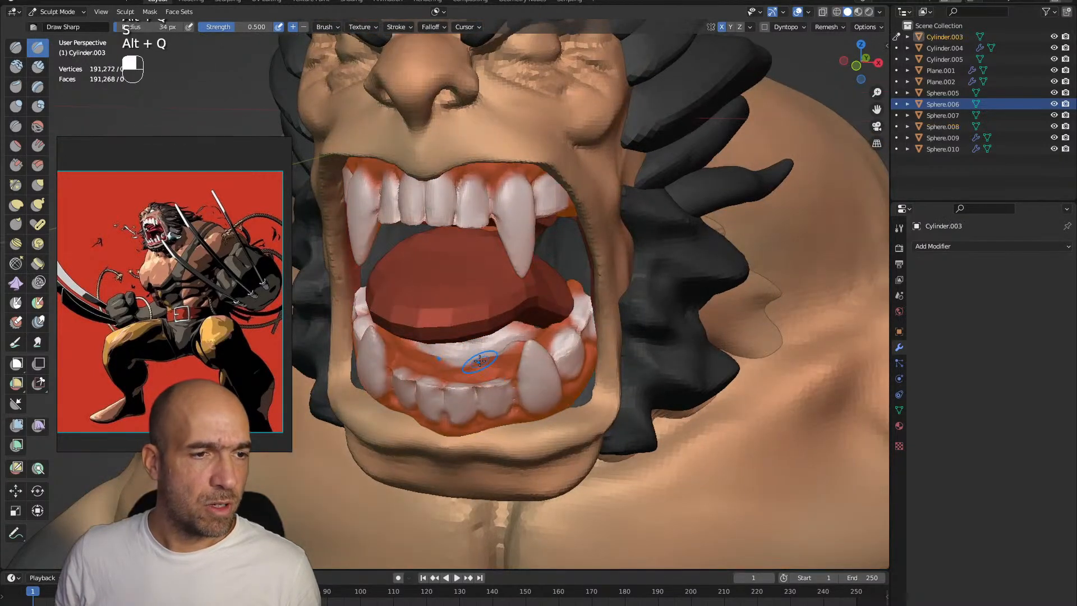
{"action": "key", "text": "ctrl+z"}
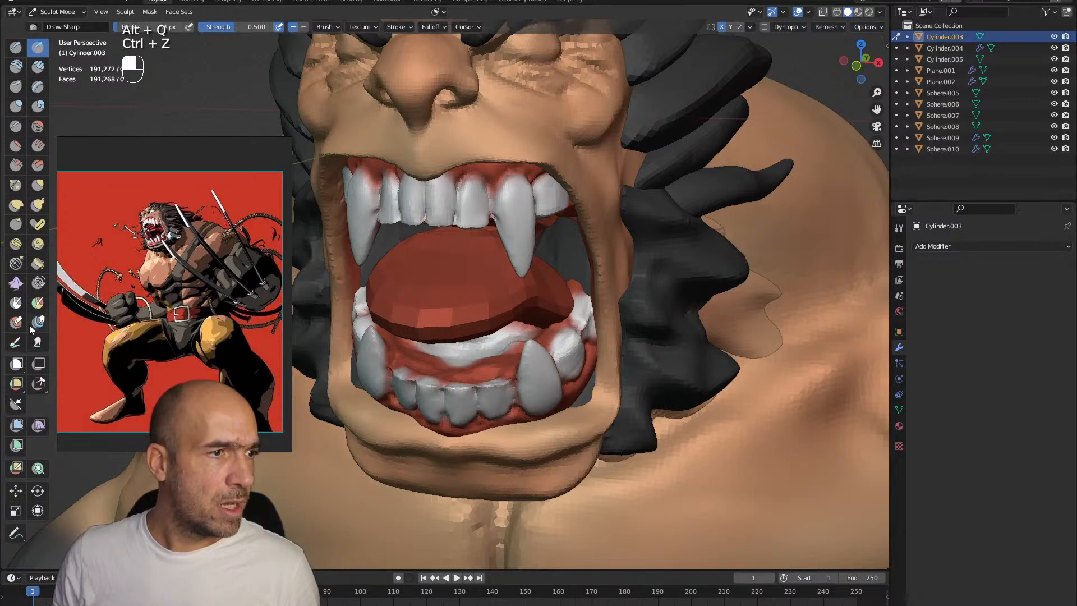
Sample the tongue's red and paint over the white area behind the lower front teeth with the Paint brush at 50 px
{"action": "left_click", "coordinate": [16, 342]}
{"action": "key", "text": "bracketright"}
{"action": "key", "text": "bracketright"}
{"action": "key", "text": "bracketright"}
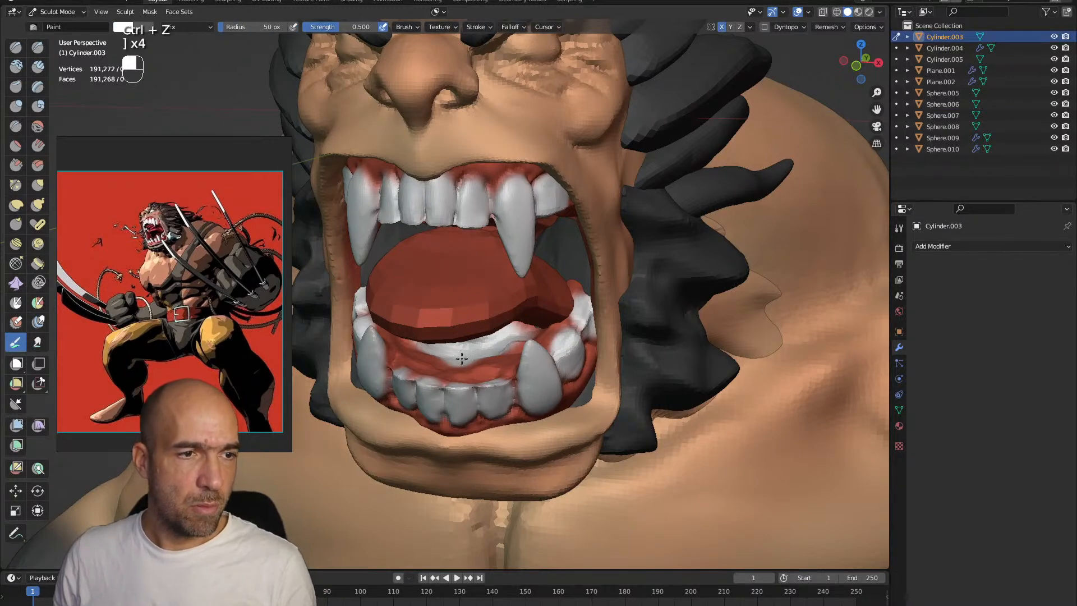
{"action": "key", "text": "s"}
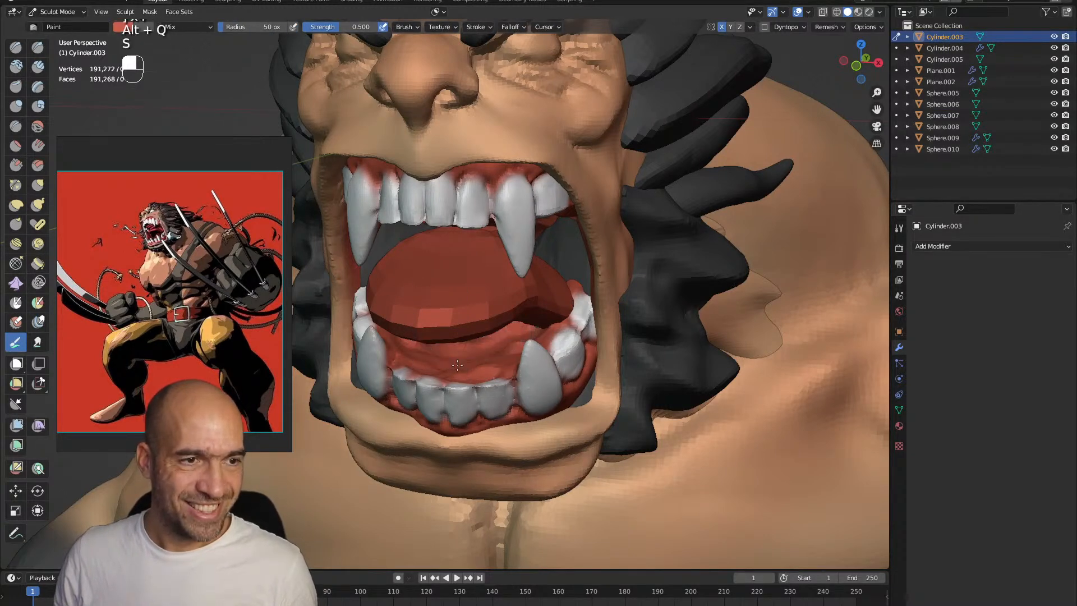
{"action": "mouse_move", "coordinate": [535, 331]}
{"action": "left_mouse_down", "text": "alt"}
{"action": "mouse_move", "coordinate": [545, 233]}
{"action": "mouse_move", "coordinate": [475, 277]}
{"action": "mouse_move", "coordinate": [458, 269]}
{"action": "left_mouse_up", "text": "alt"}
Switch to the tongue mesh, adjust its voxel size and remesh it at a finer resolution
{"action": "key", "text": "alt+q"}
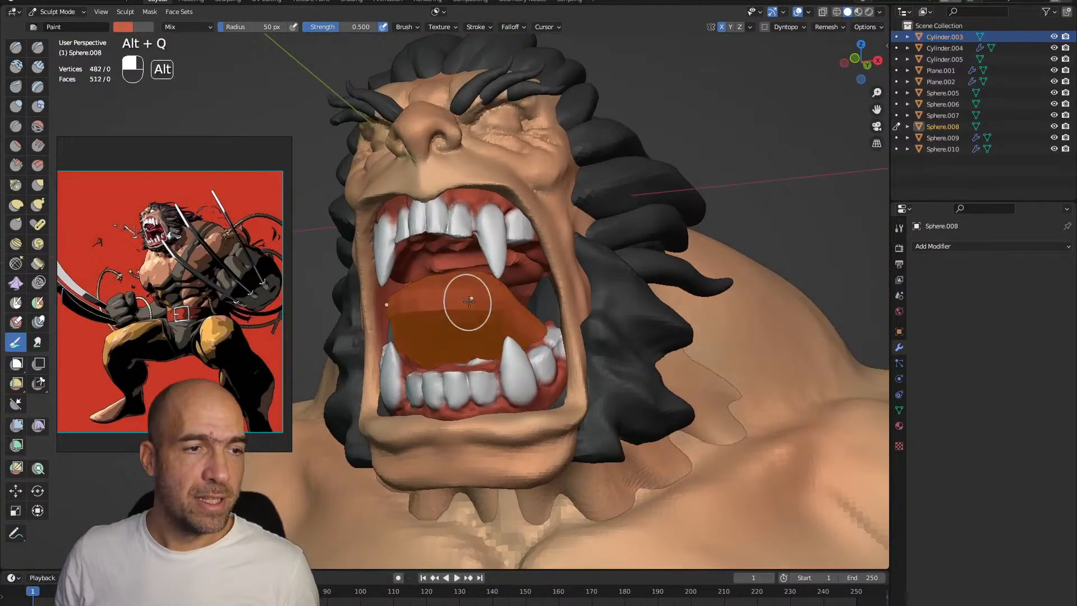
{"action": "scroll", "coordinate": [456, 303], "scroll_direction": "down", "scroll_amount": 3}
{"action": "key", "text": "r"}
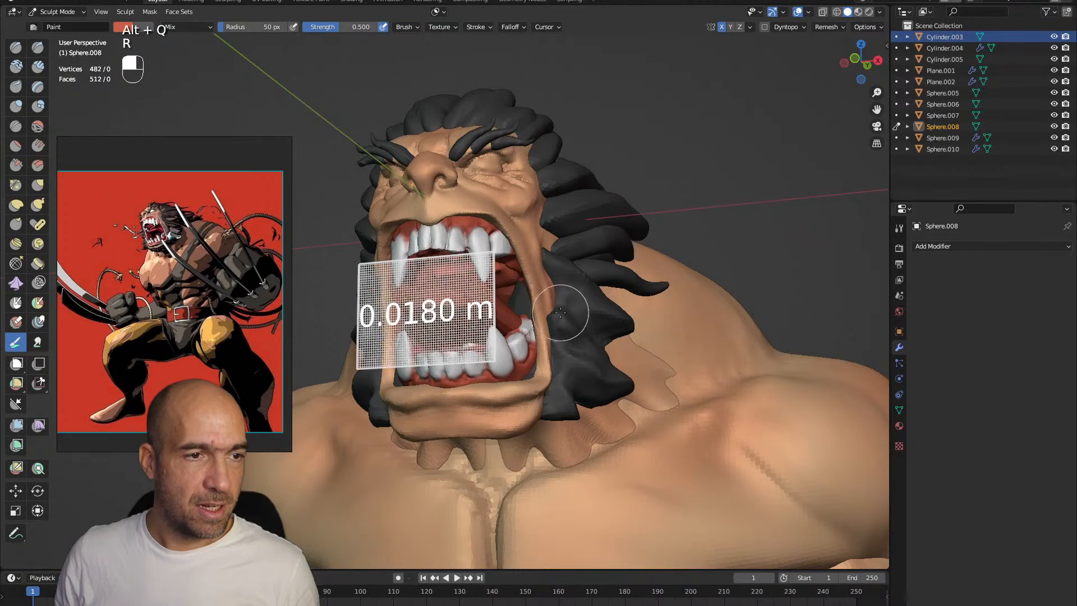
{"action": "left_click", "coordinate": [552, 309]}
{"action": "key", "text": "ctrl+r"}
Reshape the tongue into a smooth, rounded form inside the open mouth with the Grab brush at 50 px
{"action": "key", "text": "alt+q"}
{"action": "left_click_drag", "start_coordinate": [457, 295], "coordinate": [513, 288], "text": "shift"}
{"action": "key", "text": "g"}
{"action": "mouse_move", "coordinate": [480, 321]}
{"action": "left_mouse_down", "text": "shift"}
{"action": "mouse_move", "coordinate": [485, 291]}
{"action": "mouse_move", "coordinate": [497, 373]}
{"action": "left_mouse_up", "text": "shift"}
{"action": "left_click_drag", "start_coordinate": [498, 373], "coordinate": [485, 274], "text": "ctrl+alt"}
{"action": "mouse_move", "coordinate": [484, 273]}
{"action": "left_mouse_down", "text": "alt+shift"}
{"action": "mouse_move", "coordinate": [505, 325]}
{"action": "mouse_move", "coordinate": [517, 314]}
{"action": "mouse_move", "coordinate": [469, 329]}
{"action": "mouse_move", "coordinate": [450, 356]}
{"action": "left_mouse_up", "text": "alt+shift"}
Sample the tongue's red and paint the inner edge of the lips and cheeks on the head mesh
{"action": "key", "text": "alt+q"}
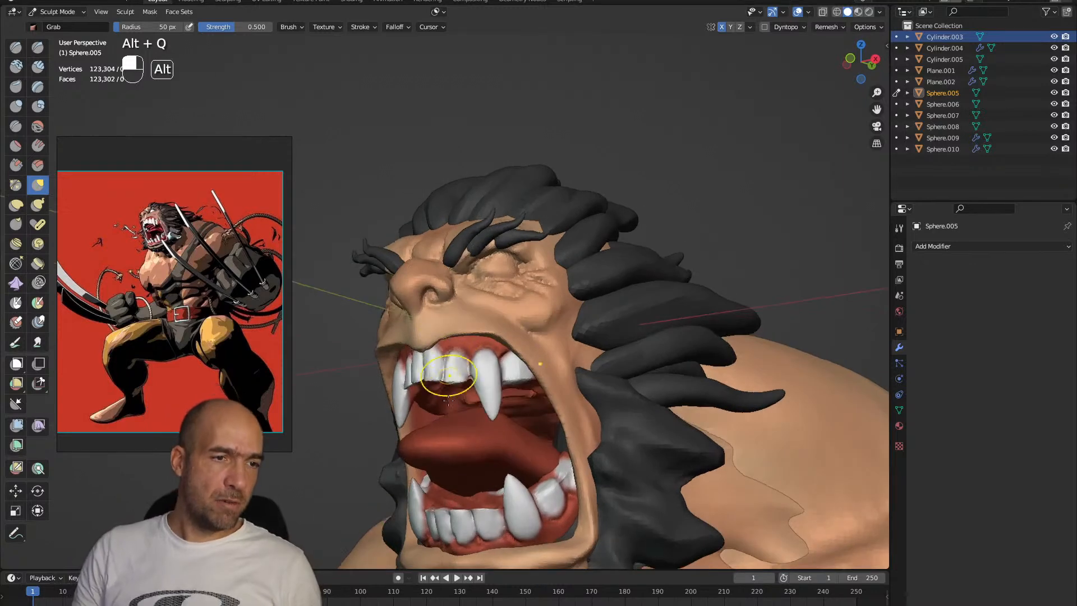
{"action": "key", "text": "alt+q"}
{"action": "key", "text": "s"}
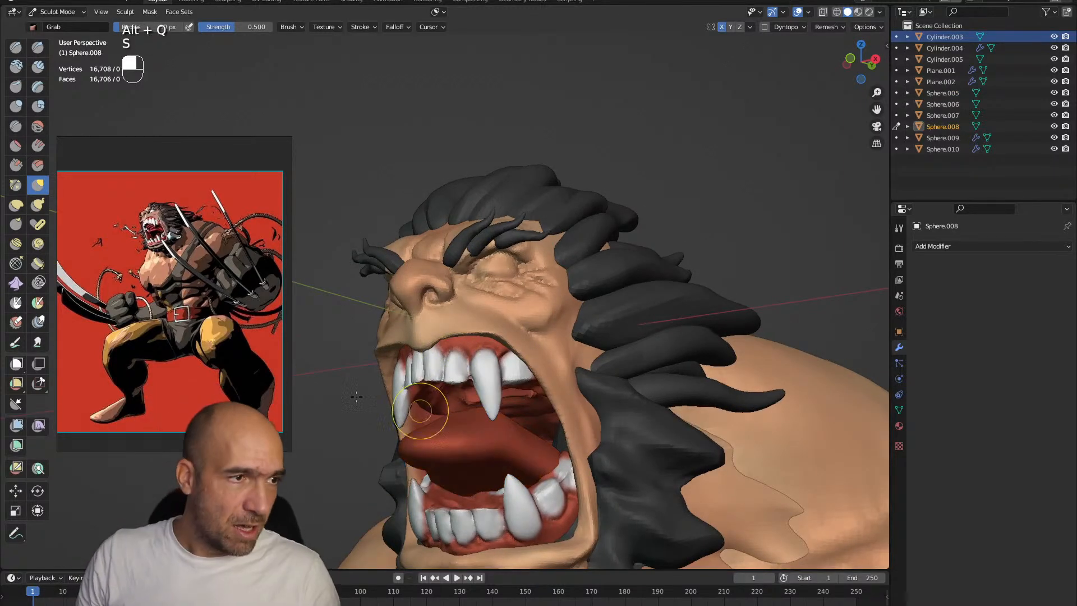
{"action": "left_click", "coordinate": [16, 342]}
{"action": "mouse_move", "coordinate": [442, 367]}
{"action": "left_mouse_down", "text": "alt"}
{"action": "mouse_move", "coordinate": [456, 342]}
{"action": "mouse_move", "coordinate": [492, 376]}
{"action": "mouse_move", "coordinate": [429, 288]}
{"action": "left_mouse_up", "text": "alt"}
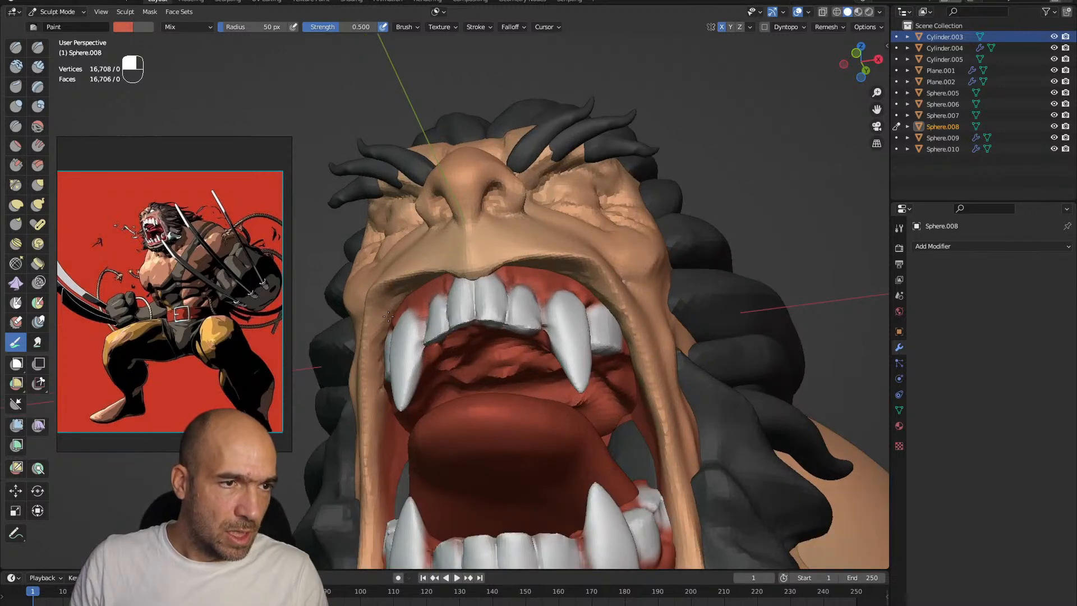
{"action": "key", "text": "alt+q"}
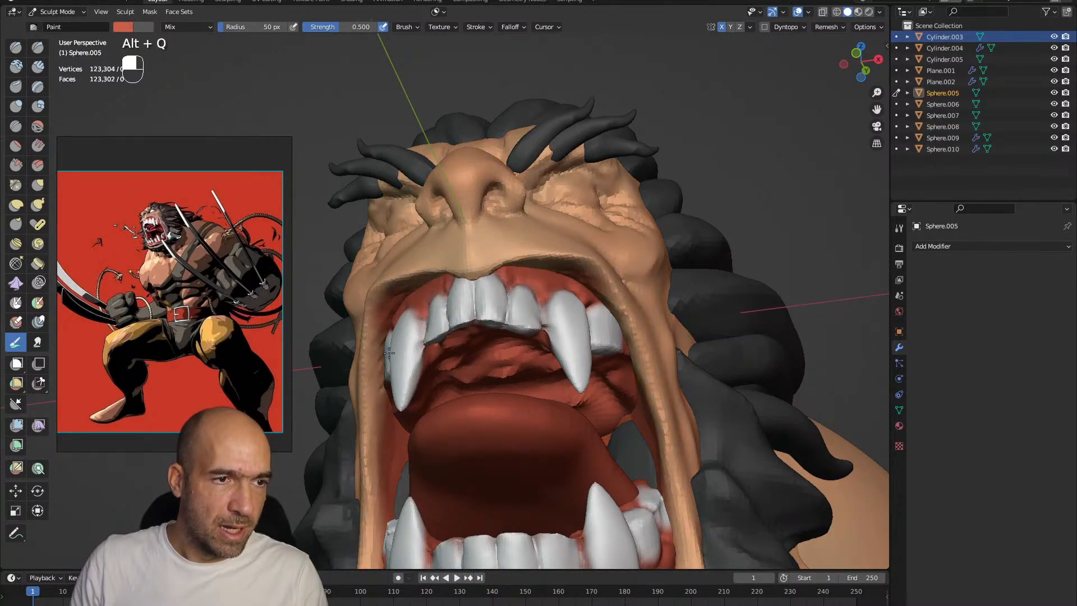
{"action": "left_click_drag", "start_coordinate": [546, 315], "coordinate": [536, 215], "text": "alt"}
Reduce the Paint brush to 22 px and paint the nostrils and the skin around the eyes with the dark secondary colour
{"action": "key", "text": "bracketleft"}
{"action": "key", "text": "bracketleft"}
{"action": "key", "text": "bracketleft"}
{"action": "key", "text": "bracketleft"}
{"action": "left_click_drag", "start_coordinate": [499, 232], "coordinate": [514, 220], "text": "ctrl"}
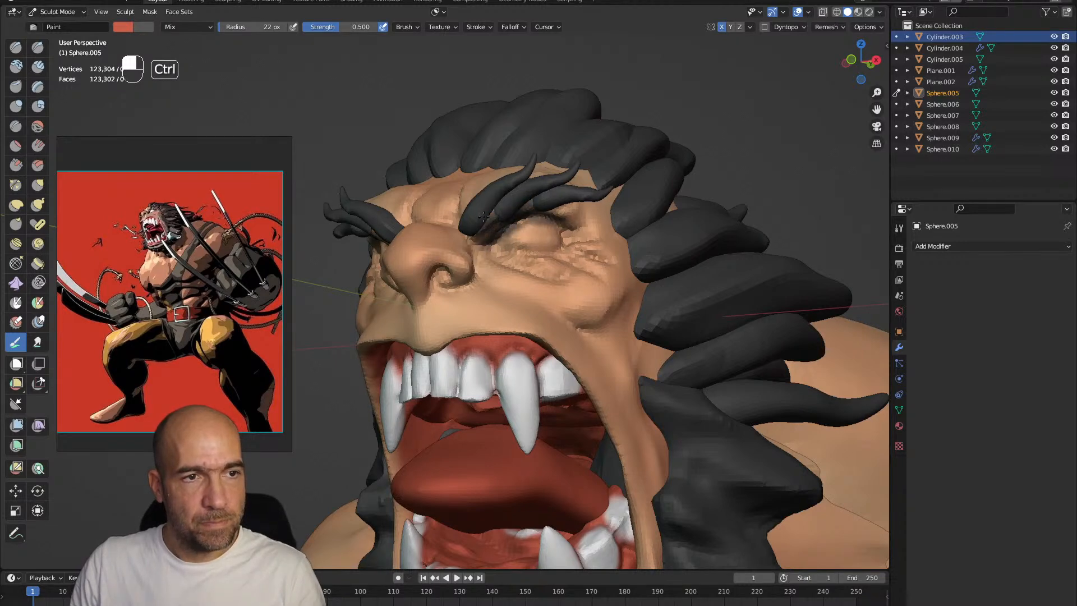
{"action": "left_click_drag", "start_coordinate": [481, 248], "coordinate": [585, 246], "text": "ctrl"}
{"action": "mouse_move", "coordinate": [486, 288]}
{"action": "left_mouse_down", "text": "ctrl+alt"}
{"action": "mouse_move", "coordinate": [490, 279]}
{"action": "mouse_move", "coordinate": [493, 292]}
{"action": "left_mouse_up", "text": "ctrl+alt"}
{"action": "mouse_move", "coordinate": [513, 239]}
{"action": "left_mouse_down", "text": "ctrl"}
{"action": "mouse_move", "coordinate": [564, 249]}
{"action": "mouse_move", "coordinate": [644, 217]}
{"action": "left_mouse_up", "text": "ctrl"}
{"action": "mouse_move", "coordinate": [613, 232]}
{"action": "left_mouse_down", "text": "ctrl"}
{"action": "mouse_move", "coordinate": [646, 242]}
{"action": "mouse_move", "coordinate": [611, 308]}
{"action": "mouse_move", "coordinate": [566, 328]}
{"action": "mouse_move", "coordinate": [514, 321]}
{"action": "left_mouse_up", "text": "ctrl"}
{"action": "left_click_drag", "start_coordinate": [514, 320], "coordinate": [508, 344], "text": "alt"}
Sample white from the teeth and paint the eyeballs on the head mesh white
{"action": "key", "text": "alt+q"}
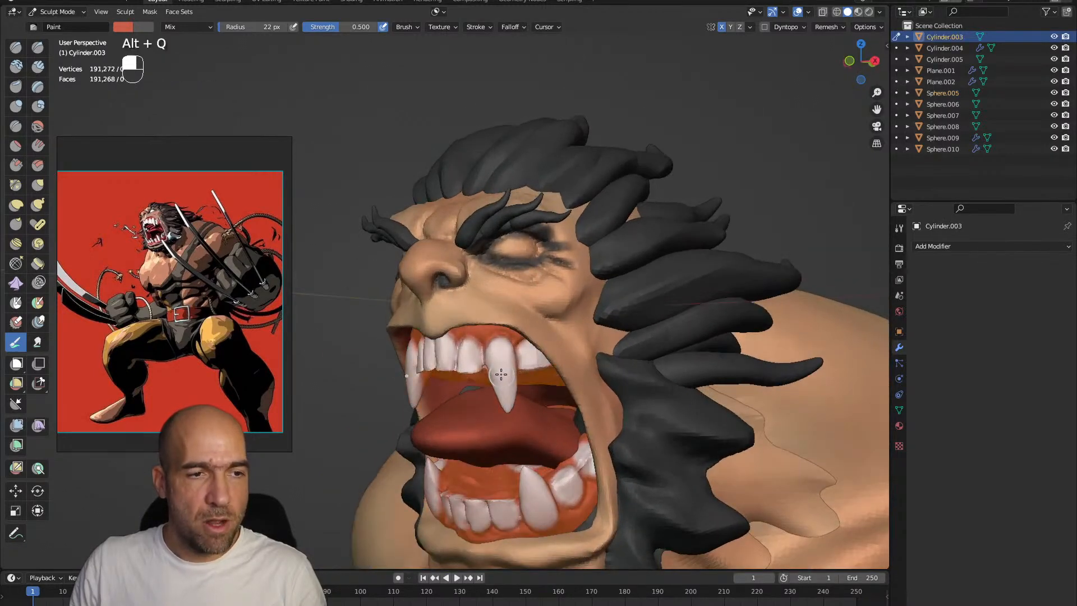
{"action": "key", "text": "s"}
{"action": "key", "text": "alt+q"}
{"action": "left_click_drag", "start_coordinate": [524, 250], "coordinate": [590, 207], "text": "ctrl+alt"}
{"action": "mouse_move", "coordinate": [612, 171]}
{"action": "left_mouse_down"}
{"action": "mouse_move", "coordinate": [631, 170]}
{"action": "mouse_move", "coordinate": [594, 170]}
{"action": "mouse_move", "coordinate": [663, 174]}
{"action": "mouse_move", "coordinate": [611, 193]}
{"action": "mouse_move", "coordinate": [663, 177]}
{"action": "left_mouse_up"}
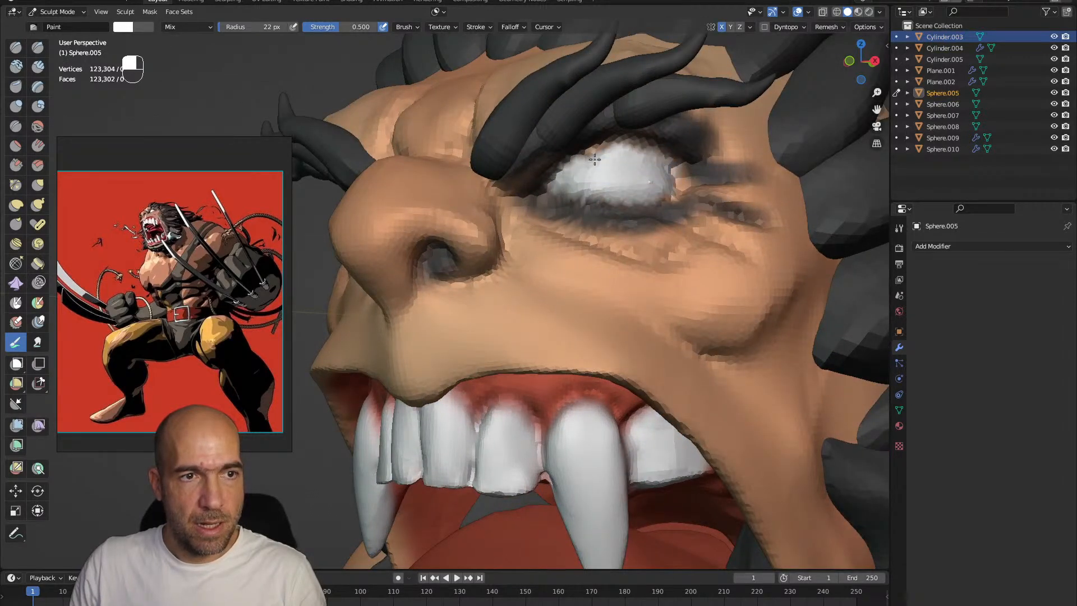
Touch up the white paint on the eyeball of the head mesh
{"action": "left_click_drag", "start_coordinate": [634, 208], "coordinate": [571, 272], "text": "ctrl+alt"}
{"action": "mouse_move", "coordinate": [552, 345]}
{"action": "left_mouse_down", "text": "alt"}
{"action": "mouse_move", "coordinate": [567, 336]}
{"action": "mouse_move", "coordinate": [545, 362]}
{"action": "left_mouse_up", "text": "alt"}
{"action": "mouse_move", "coordinate": [545, 362]}
{"action": "left_mouse_down", "text": "alt"}
{"action": "mouse_move", "coordinate": [575, 352]}
{"action": "mouse_move", "coordinate": [569, 359]}
{"action": "left_mouse_up", "text": "alt"}
{"action": "mouse_move", "coordinate": [552, 362]}
{"action": "left_mouse_down", "text": "alt+shift"}
{"action": "mouse_move", "coordinate": [544, 309]}
{"action": "mouse_move", "coordinate": [469, 330]}
{"action": "mouse_move", "coordinate": [473, 302]}
{"action": "mouse_move", "coordinate": [406, 337]}
{"action": "left_mouse_up", "text": "alt+shift"}
Switch to the arms mesh, sample the skin tone and paint over the white gap between the dark gloves and upper arms
{"action": "key", "text": "alt+q"}
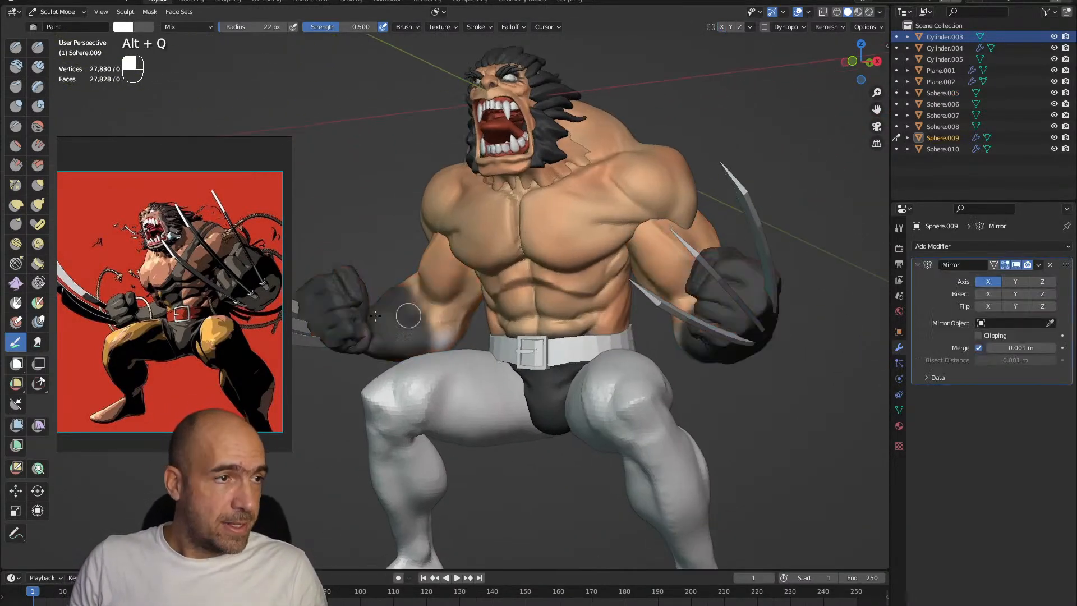
{"action": "key", "text": "alt+q"}
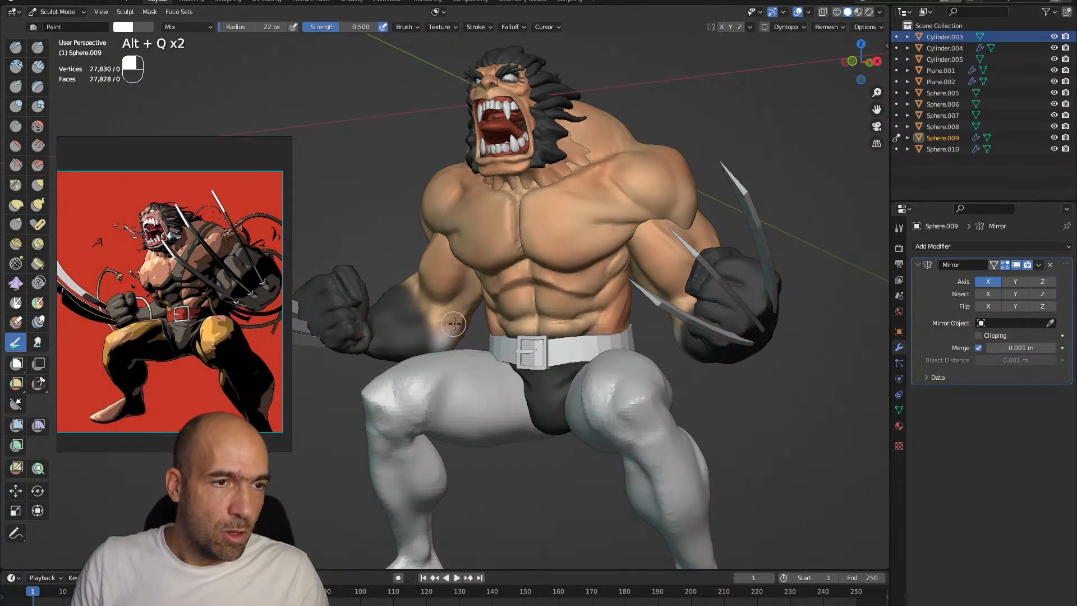
{"action": "key", "text": "s"}
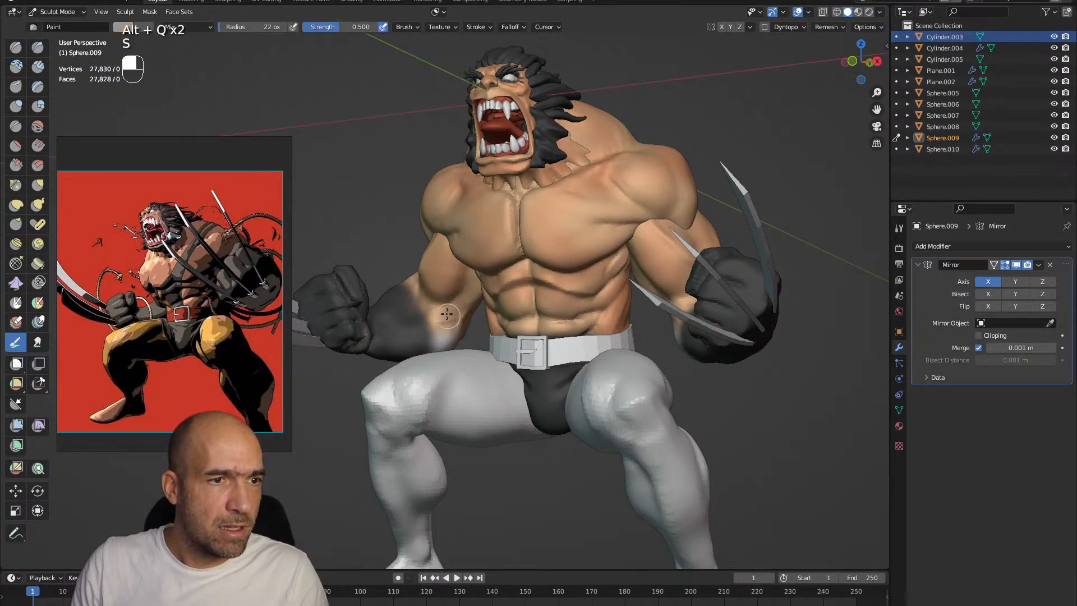
{"action": "left_click_drag", "start_coordinate": [621, 294], "coordinate": [663, 289], "text": "alt"}
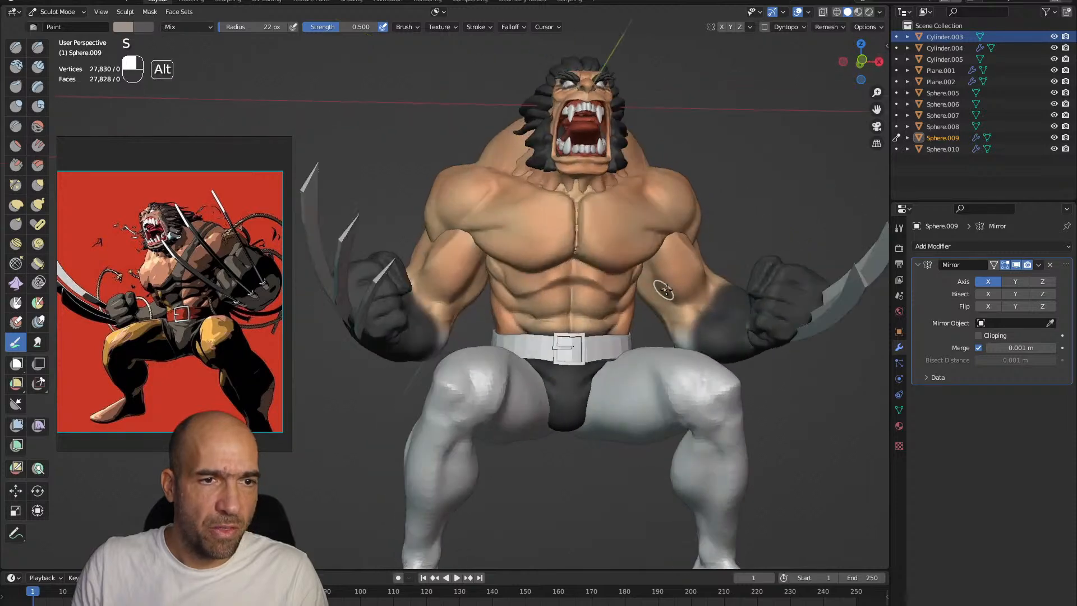
{"action": "key", "text": "s"}
{"action": "mouse_move", "coordinate": [679, 338]}
{"action": "left_mouse_down", "text": "alt"}
{"action": "mouse_move", "coordinate": [566, 330]}
{"action": "mouse_move", "coordinate": [555, 317]}
{"action": "mouse_move", "coordinate": [563, 344]}
{"action": "mouse_move", "coordinate": [547, 343]}
{"action": "mouse_move", "coordinate": [535, 298]}
{"action": "left_mouse_up", "text": "alt"}
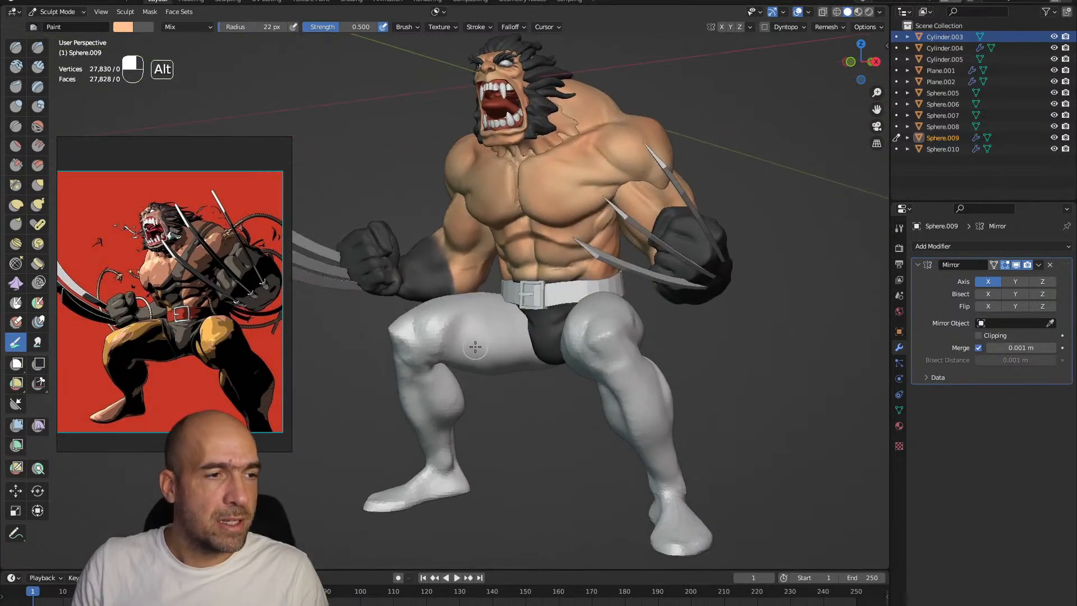
Switch to the legs mesh and cover the thighs, shins and feet in yellow with the Paint brush enlarged to 55 px
{"action": "key", "text": "alt+q"}
{"action": "left_click", "coordinate": [123, 27]}
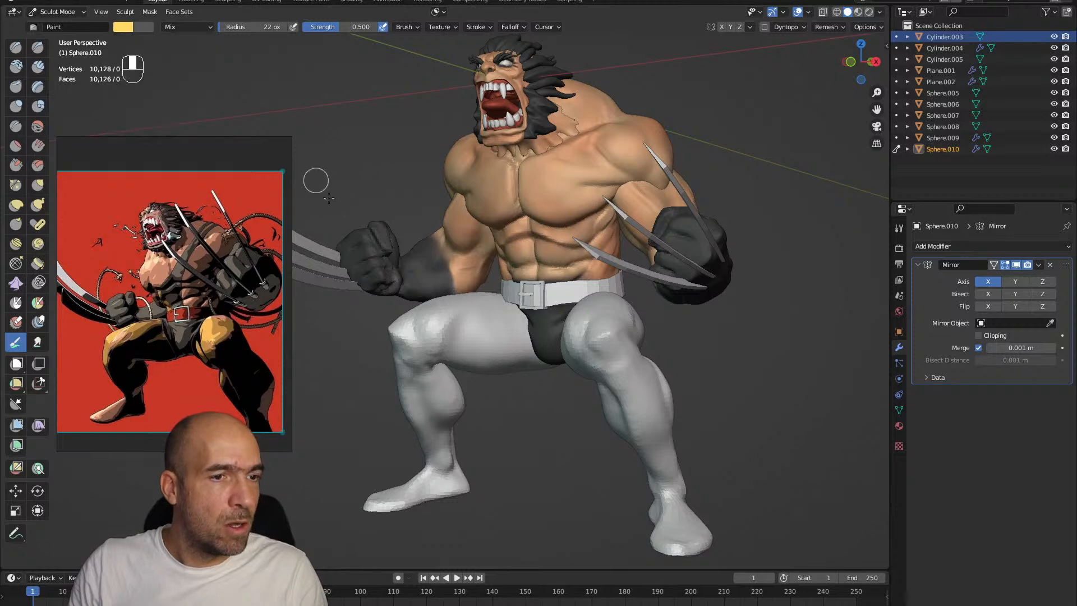
{"action": "key", "text": "bracketright"}
{"action": "key", "text": "bracketright"}
{"action": "key", "text": "bracketright"}
{"action": "key", "text": "bracketright"}
{"action": "key", "text": "bracketright"}
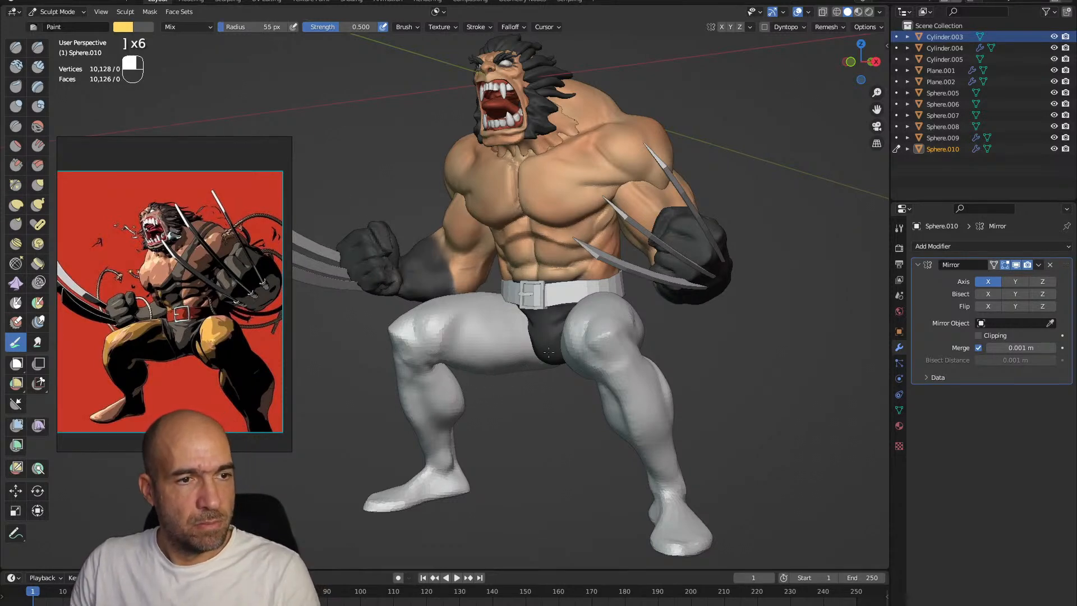
{"action": "left_click_drag", "start_coordinate": [610, 339], "coordinate": [610, 358]}
{"action": "scroll", "coordinate": [610, 358], "scroll_direction": "down", "scroll_amount": 3}
{"action": "left_click_drag", "start_coordinate": [493, 359], "coordinate": [566, 362], "text": "alt"}
{"action": "mouse_move", "coordinate": [530, 404]}
{"action": "left_mouse_down"}
{"action": "mouse_move", "coordinate": [499, 302]}
{"action": "mouse_move", "coordinate": [445, 357]}
{"action": "left_mouse_up"}
{"action": "middle_click_drag", "start_coordinate": [563, 422], "coordinate": [576, 322]}
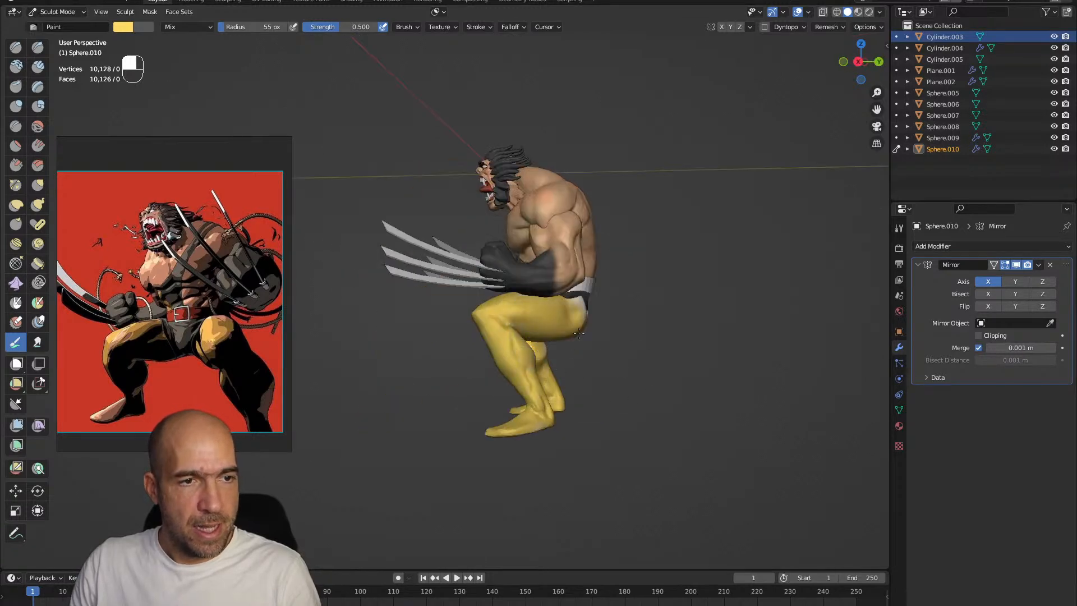
{"action": "left_click_drag", "start_coordinate": [494, 371], "coordinate": [594, 372], "text": "alt"}
{"action": "mouse_move", "coordinate": [584, 415]}
{"action": "left_mouse_down", "text": "ctrl+alt"}
{"action": "mouse_move", "coordinate": [578, 392]}
{"action": "mouse_move", "coordinate": [531, 368]}
{"action": "mouse_move", "coordinate": [553, 371]}
{"action": "mouse_move", "coordinate": [530, 342]}
{"action": "left_mouse_up", "text": "ctrl+alt"}
{"action": "mouse_move", "coordinate": [567, 404]}
{"action": "left_mouse_down", "text": "ctrl+alt"}
{"action": "mouse_move", "coordinate": [606, 382]}
{"action": "mouse_move", "coordinate": [594, 389]}
{"action": "mouse_move", "coordinate": [544, 325]}
{"action": "left_mouse_up", "text": "ctrl+alt"}
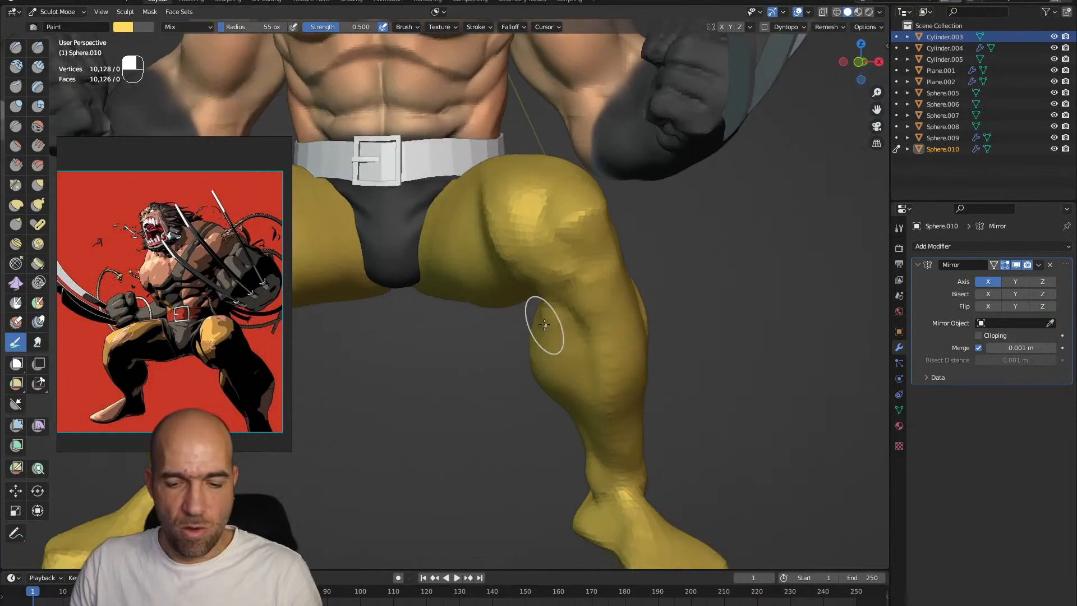
Reduce the brush to 31 px and paint the hip and inner-thigh edges of the trunks with the dark secondary colour
{"action": "key", "text": "bracketleft"}
{"action": "key", "text": "bracketleft"}
{"action": "key", "text": "bracketleft"}
{"action": "key", "text": "bracketleft"}
{"action": "key", "text": "bracketleft"}
{"action": "left_click_drag", "start_coordinate": [434, 259], "coordinate": [505, 244], "text": "alt"}
{"action": "mouse_move", "coordinate": [470, 171]}
{"action": "left_mouse_down", "text": "ctrl"}
{"action": "mouse_move", "coordinate": [426, 243]}
{"action": "mouse_move", "coordinate": [434, 222]}
{"action": "left_mouse_up", "text": "ctrl"}
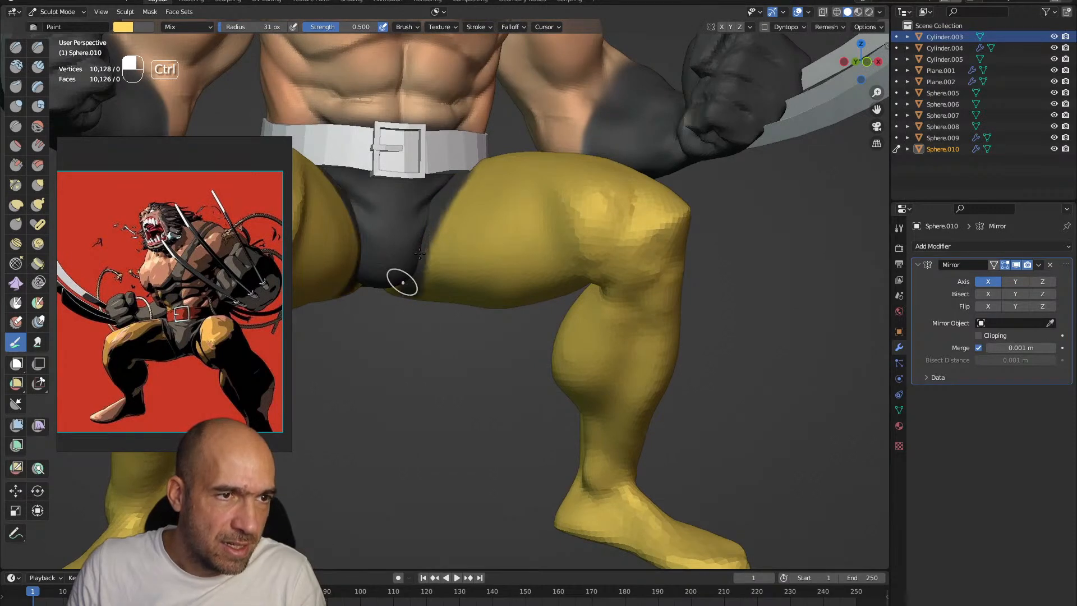
{"action": "mouse_move", "coordinate": [383, 303]}
{"action": "left_mouse_down", "text": "alt"}
{"action": "mouse_move", "coordinate": [398, 265]}
{"action": "mouse_move", "coordinate": [401, 323]}
{"action": "left_mouse_up", "text": "alt"}
{"action": "left_click_drag", "start_coordinate": [515, 352], "coordinate": [387, 401], "text": "alt"}
{"action": "mouse_move", "coordinate": [418, 298]}
{"action": "left_mouse_down", "text": "ctrl"}
{"action": "mouse_move", "coordinate": [391, 226]}
{"action": "mouse_move", "coordinate": [406, 276]}
{"action": "mouse_move", "coordinate": [450, 228]}
{"action": "left_mouse_up", "text": "ctrl"}
{"action": "left_click_drag", "start_coordinate": [451, 295], "coordinate": [491, 299], "text": "alt"}
{"action": "left_click_drag", "start_coordinate": [490, 299], "coordinate": [521, 312], "text": "ctrl+alt"}
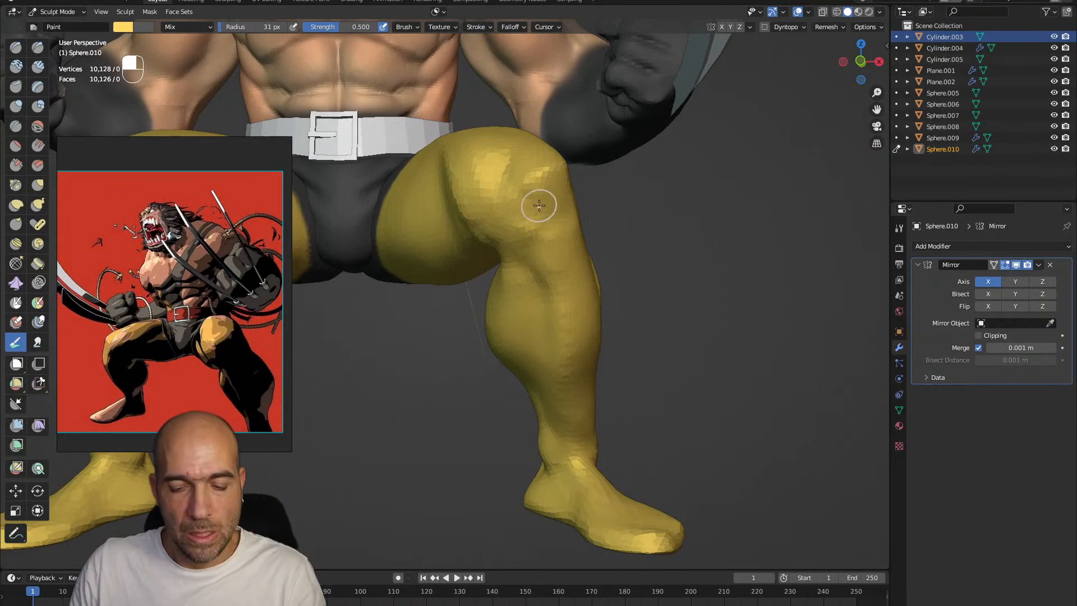
Reduce the brush to 24 px and paint a dark band around each leg just below the knee
{"action": "key", "text": "bracketleft"}
{"action": "key", "text": "bracketleft"}
{"action": "left_click_drag", "start_coordinate": [539, 276], "coordinate": [486, 323], "text": "ctrl"}
{"action": "left_click_drag", "start_coordinate": [552, 259], "coordinate": [490, 313], "text": "ctrl"}
{"action": "mouse_move", "coordinate": [554, 278]}
{"action": "left_mouse_down", "text": "alt"}
{"action": "mouse_move", "coordinate": [494, 268]}
{"action": "mouse_move", "coordinate": [610, 267]}
{"action": "mouse_move", "coordinate": [651, 277]}
{"action": "mouse_move", "coordinate": [637, 281]}
{"action": "mouse_move", "coordinate": [691, 315]}
{"action": "left_mouse_up", "text": "alt"}
{"action": "left_click_drag", "start_coordinate": [691, 312], "coordinate": [535, 298], "text": "alt"}
{"action": "mouse_move", "coordinate": [685, 325]}
{"action": "left_mouse_down", "text": "ctrl"}
{"action": "mouse_move", "coordinate": [710, 316]}
{"action": "mouse_move", "coordinate": [627, 310]}
{"action": "mouse_move", "coordinate": [606, 342]}
{"action": "mouse_move", "coordinate": [594, 333]}
{"action": "left_mouse_up", "text": "ctrl"}
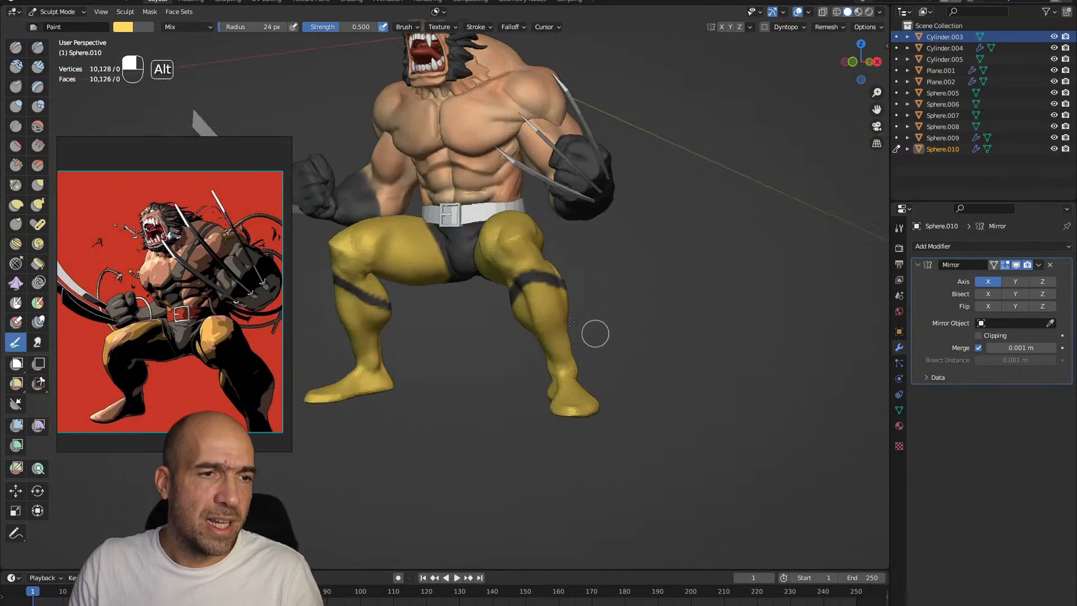
Darken the paint colour to an orange-brown and begin painting the boots over the shins and feet below the dark bands
{"action": "key", "text": "s"}
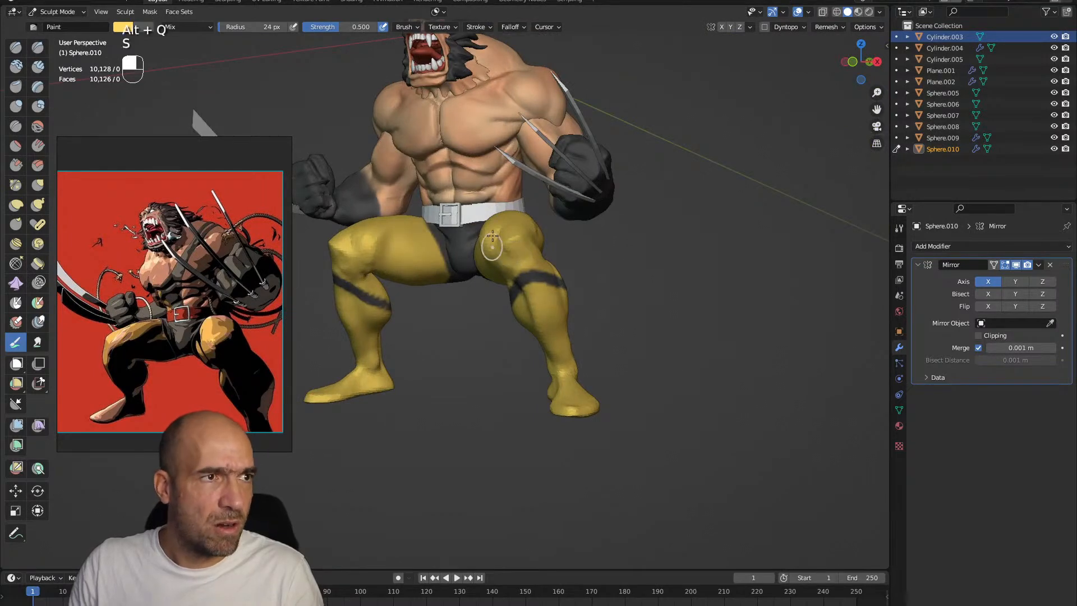
{"action": "left_click", "coordinate": [130, 32]}
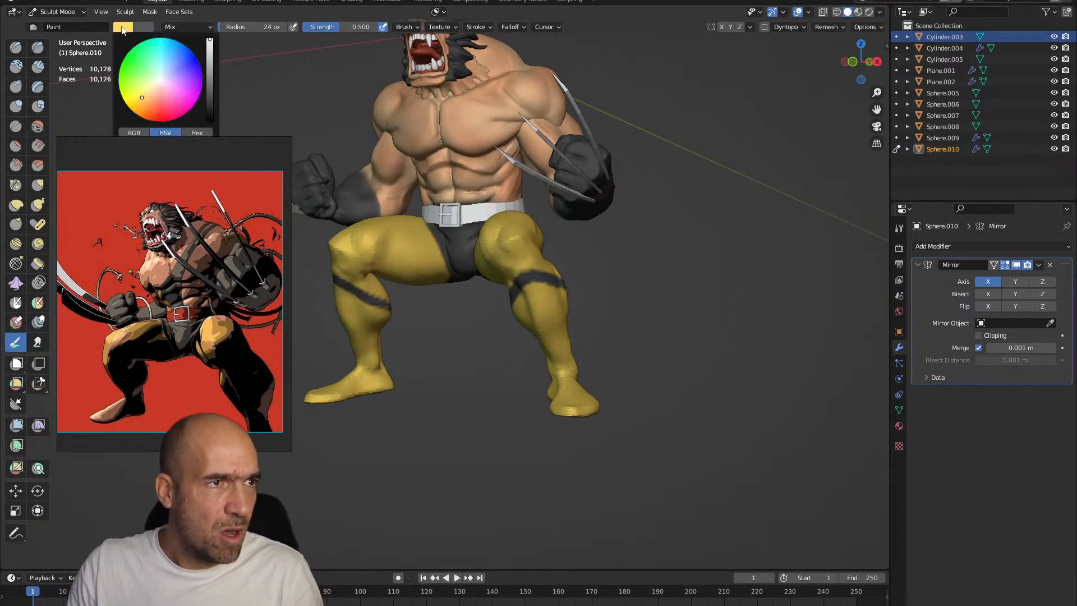
{"action": "left_click_drag", "start_coordinate": [211, 52], "coordinate": [211, 60]}
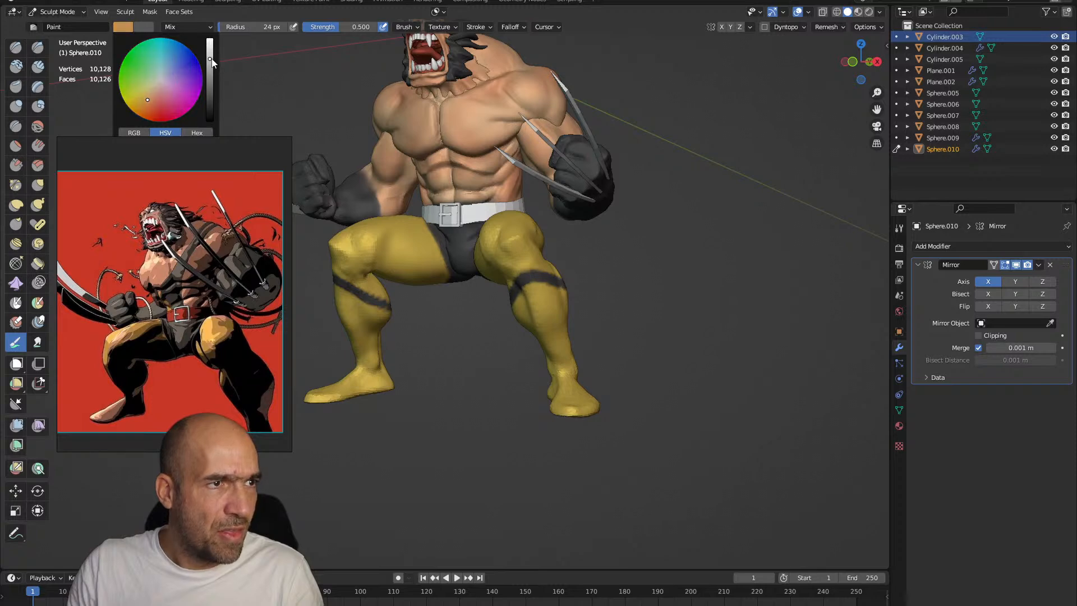
{"action": "mouse_move", "coordinate": [528, 329]}
{"action": "left_mouse_down"}
{"action": "mouse_move", "coordinate": [560, 348]}
{"action": "mouse_move", "coordinate": [572, 389]}
{"action": "left_mouse_up"}
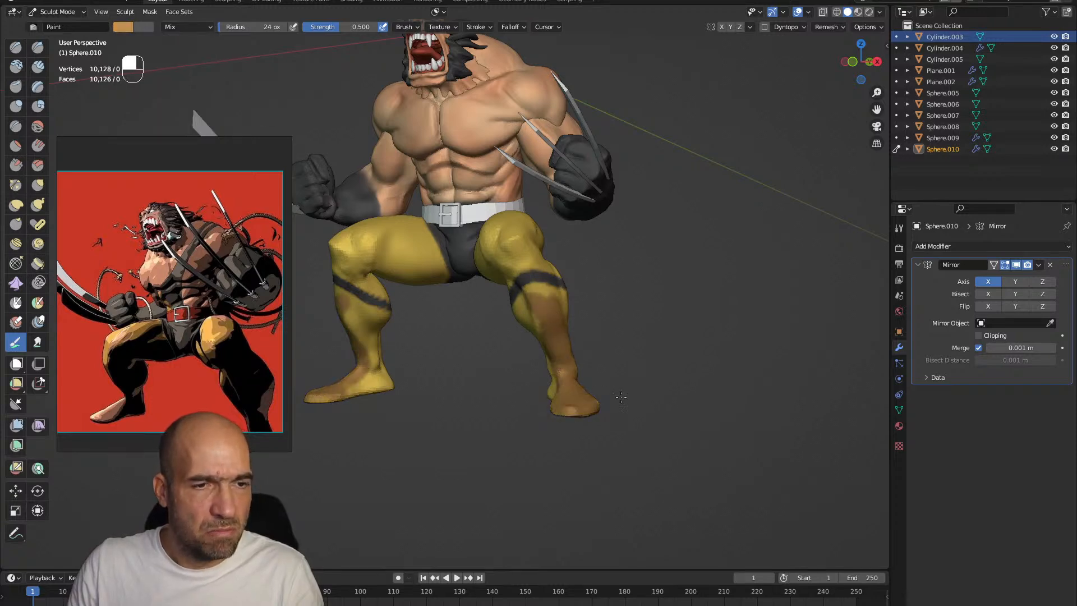
Enlarge the brush to 34 px and fill the remaining yellow on the calves, ankles and heels with the boot brown
{"action": "key", "text": "bracketright"}
{"action": "key", "text": "bracketright"}
{"action": "key", "text": "bracketright"}
{"action": "key", "text": "bracketright"}
{"action": "middle_click_drag", "start_coordinate": [600, 396], "coordinate": [596, 372]}
{"action": "mouse_move", "coordinate": [552, 339]}
{"action": "left_mouse_down"}
{"action": "mouse_move", "coordinate": [550, 306]}
{"action": "mouse_move", "coordinate": [528, 306]}
{"action": "mouse_move", "coordinate": [592, 298]}
{"action": "mouse_move", "coordinate": [559, 304]}
{"action": "left_mouse_up"}
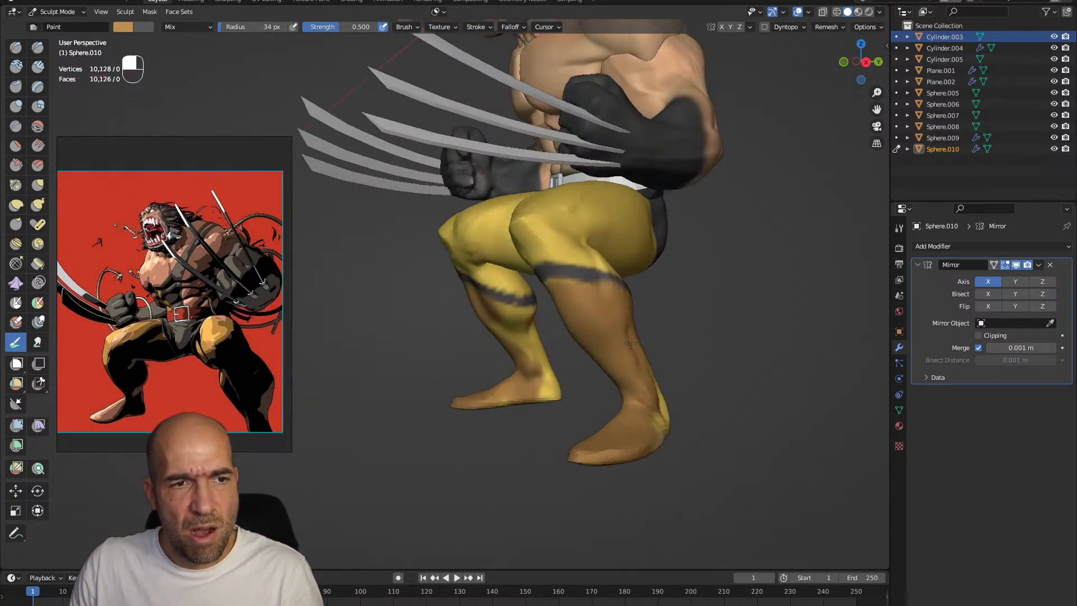
{"action": "middle_click_drag", "start_coordinate": [587, 387], "coordinate": [644, 437]}
{"action": "mouse_move", "coordinate": [591, 380]}
{"action": "left_mouse_down"}
{"action": "mouse_move", "coordinate": [585, 341]}
{"action": "mouse_move", "coordinate": [626, 366]}
{"action": "left_mouse_up"}
{"action": "mouse_move", "coordinate": [626, 365]}
{"action": "left_mouse_down", "text": "alt"}
{"action": "mouse_move", "coordinate": [586, 372]}
{"action": "mouse_move", "coordinate": [611, 300]}
{"action": "mouse_move", "coordinate": [625, 418]}
{"action": "left_mouse_up", "text": "alt"}
{"action": "left_click_drag", "start_coordinate": [525, 340], "coordinate": [578, 325], "text": "alt"}
Switch to the belt mesh and adjust its shape at the waist with the Grab brush at 61 px
{"action": "key", "text": "alt+q"}
{"action": "left_click_drag", "start_coordinate": [485, 278], "coordinate": [477, 302], "text": "ctrl+alt"}
{"action": "key", "text": "g"}
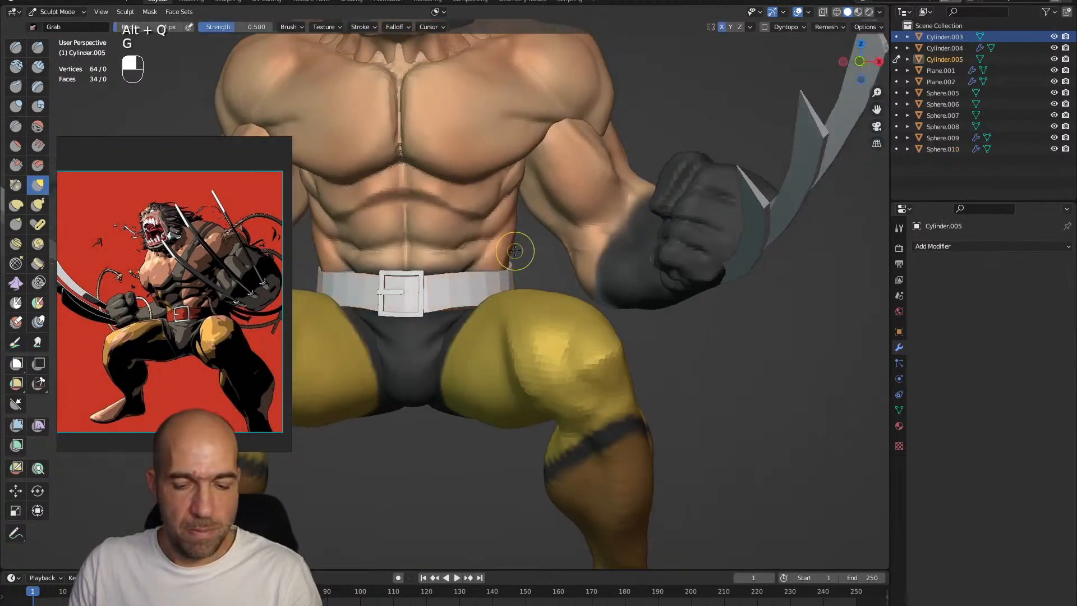
{"action": "key", "text": "bracketright"}
{"action": "key", "text": "bracketright"}
{"action": "key", "text": "bracketright"}
{"action": "key", "text": "bracketright"}
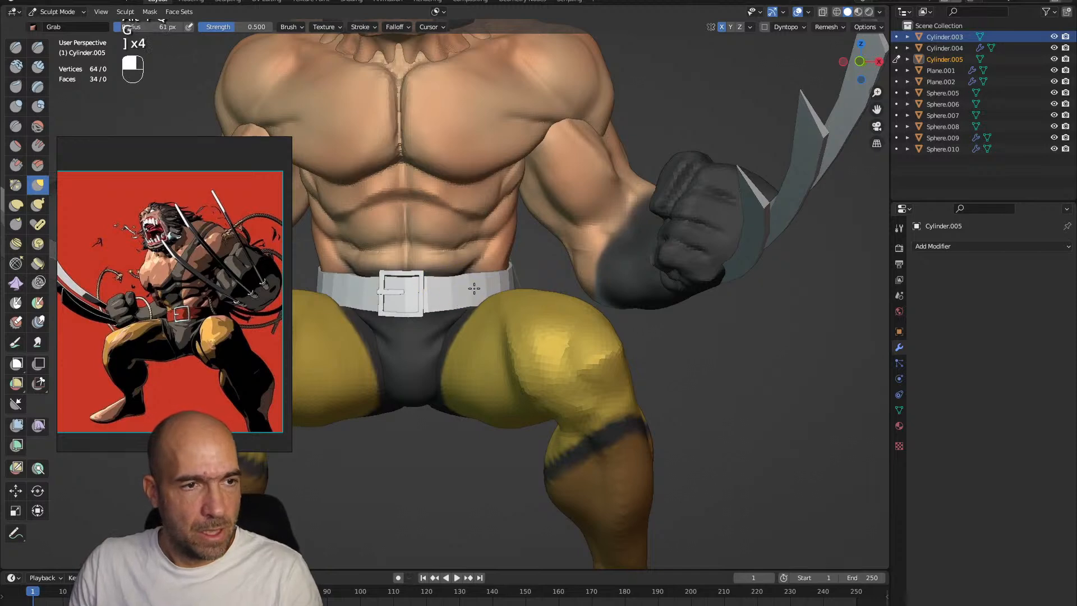
{"action": "left_click_drag", "start_coordinate": [452, 291], "coordinate": [474, 302], "text": "alt"}
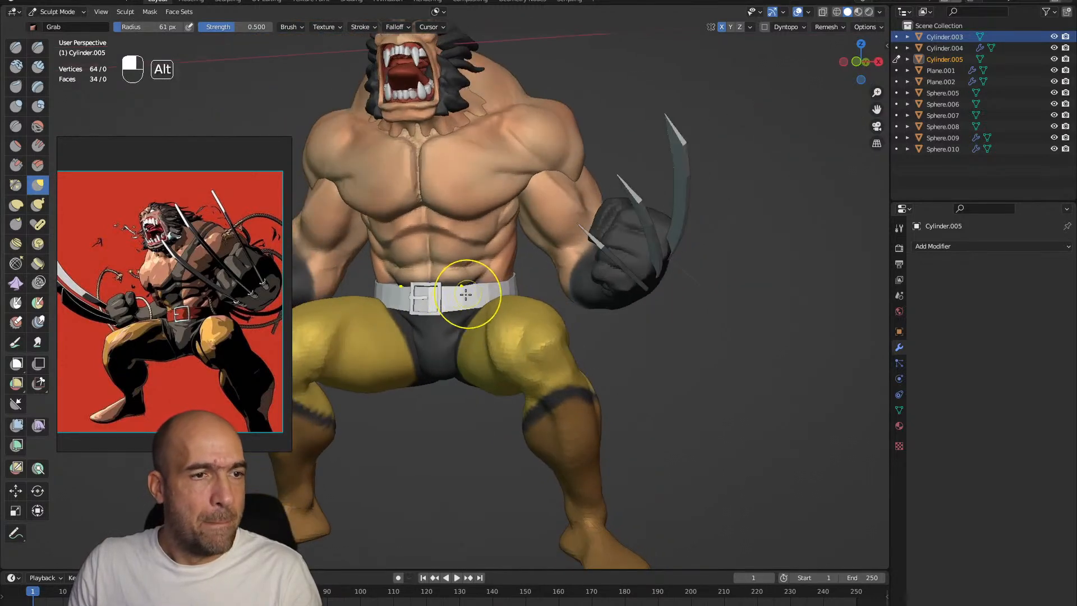
Choose a saturated orange-red for the Paint brush and paint the whole belt around the waist
{"action": "key", "text": "alt+q"}
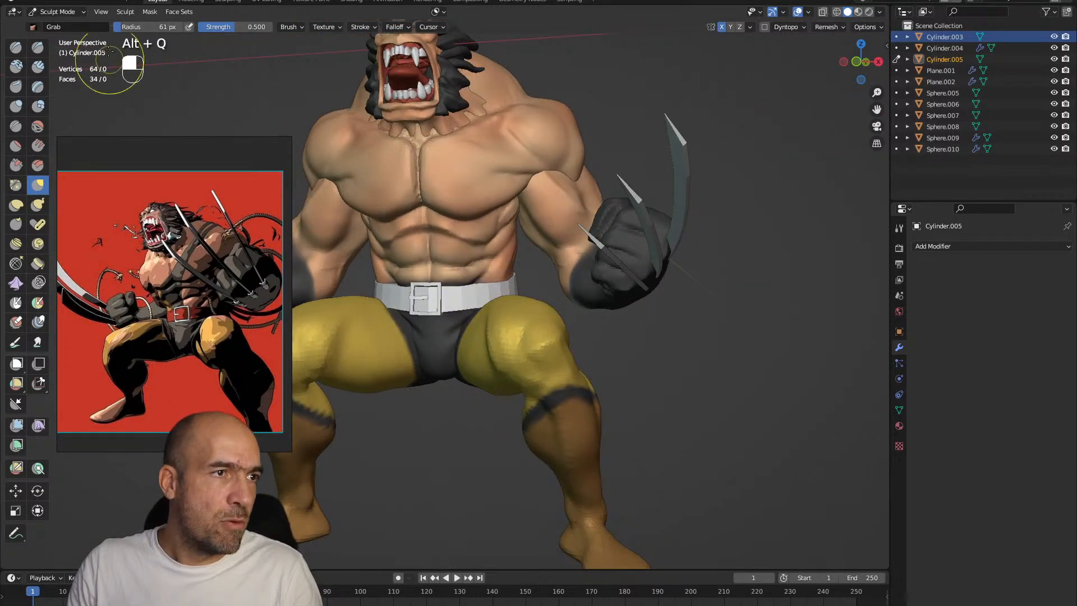
{"action": "left_click", "coordinate": [17, 342]}
{"action": "left_click", "coordinate": [122, 28]}
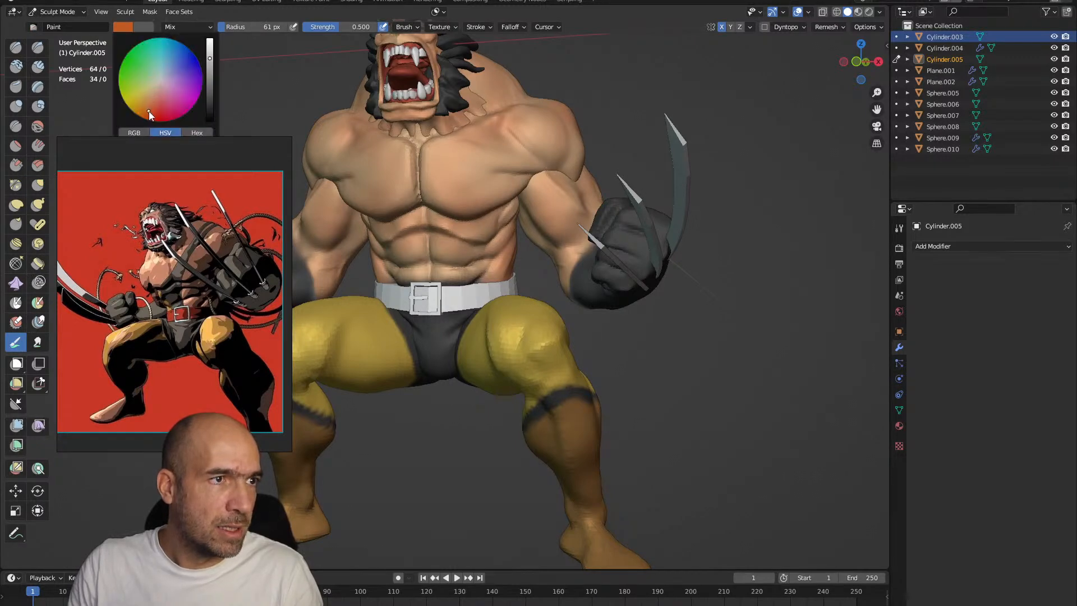
{"action": "scroll", "coordinate": [448, 281], "scroll_direction": "down", "scroll_amount": 3}
{"action": "mouse_move", "coordinate": [403, 296]}
{"action": "left_mouse_down"}
{"action": "mouse_move", "coordinate": [482, 294]}
{"action": "mouse_move", "coordinate": [555, 254]}
{"action": "left_mouse_up"}
{"action": "mouse_move", "coordinate": [522, 292]}
{"action": "left_mouse_down", "text": "alt"}
{"action": "mouse_move", "coordinate": [502, 299]}
{"action": "mouse_move", "coordinate": [561, 299]}
{"action": "mouse_move", "coordinate": [555, 285]}
{"action": "mouse_move", "coordinate": [536, 324]}
{"action": "mouse_move", "coordinate": [530, 303]}
{"action": "left_mouse_up", "text": "alt"}
{"action": "scroll", "coordinate": [544, 295], "scroll_direction": "up", "scroll_amount": 2}
{"action": "mouse_move", "coordinate": [528, 262]}
{"action": "left_mouse_down", "text": "alt+shift"}
{"action": "mouse_move", "coordinate": [512, 308]}
{"action": "mouse_move", "coordinate": [541, 291]}
{"action": "mouse_move", "coordinate": [513, 341]}
{"action": "left_mouse_up", "text": "alt+shift"}
{"action": "scroll", "coordinate": [513, 308], "scroll_direction": "up", "scroll_amount": 1}
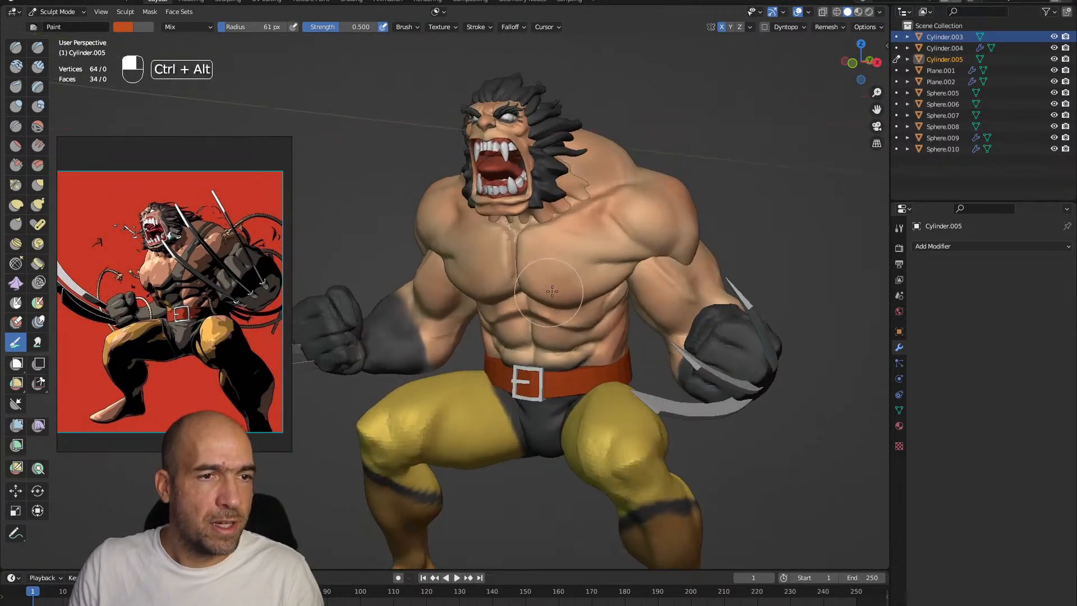
{"action": "scroll", "coordinate": [533, 297], "scroll_direction": "up", "scroll_amount": 1}
Switch to the torso mesh, turn off X symmetry and reduce the Paint brush to 21 px
{"action": "key", "text": "alt+q"}
{"action": "left_click_drag", "start_coordinate": [572, 265], "coordinate": [589, 245], "text": "alt"}
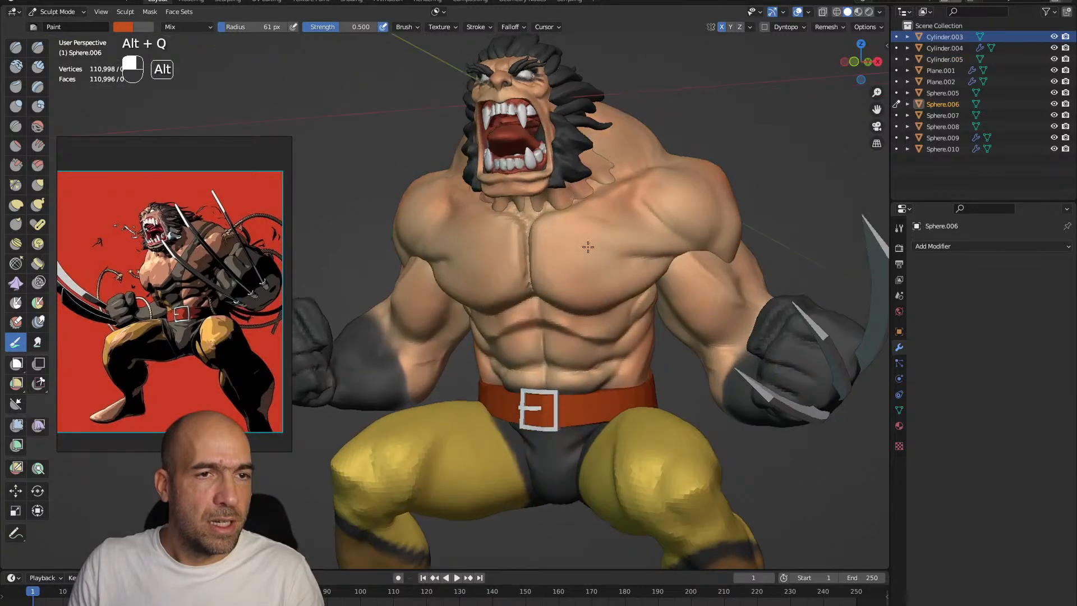
{"action": "left_click", "coordinate": [731, 27]}
{"action": "left_click", "coordinate": [722, 27]}
{"action": "left_click", "coordinate": [722, 26]}
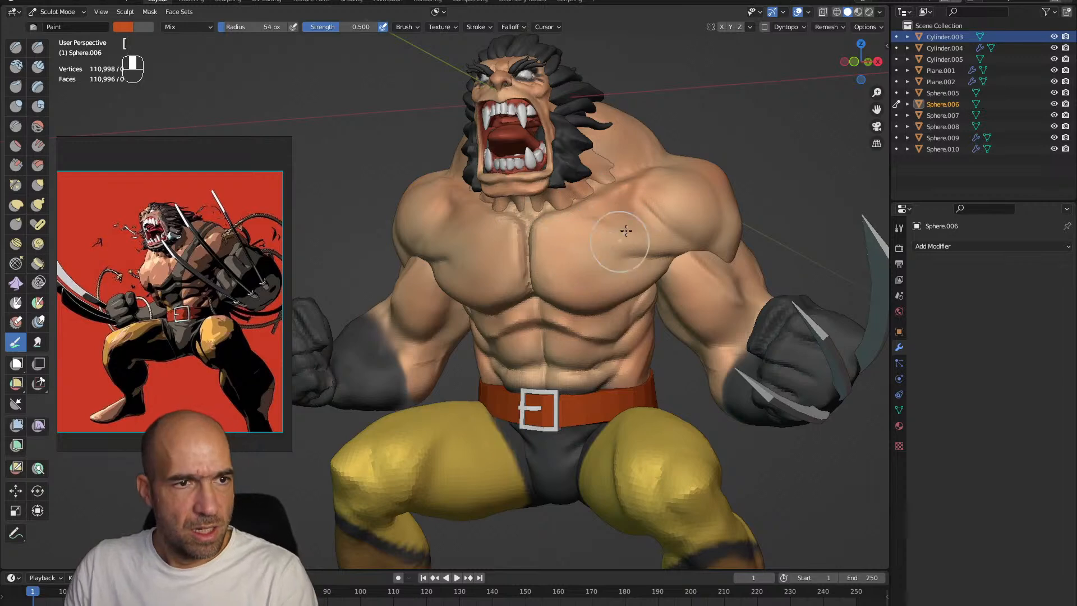
{"action": "key", "text": "bracketleft"}
{"action": "key", "text": "bracketleft"}
{"action": "key", "text": "bracketleft"}
{"action": "key", "text": "bracketleft"}
Paint a dark diagonal marking over one shoulder, across the chest and down the opposite side of the abdomen
{"action": "mouse_move", "coordinate": [636, 151]}
{"action": "left_mouse_down", "text": "ctrl"}
{"action": "mouse_move", "coordinate": [504, 334]}
{"action": "mouse_move", "coordinate": [524, 312]}
{"action": "mouse_move", "coordinate": [522, 364]}
{"action": "mouse_move", "coordinate": [552, 294]}
{"action": "left_mouse_up", "text": "ctrl"}
{"action": "mouse_move", "coordinate": [536, 371]}
{"action": "left_mouse_down", "text": "ctrl"}
{"action": "mouse_move", "coordinate": [538, 321]}
{"action": "mouse_move", "coordinate": [500, 383]}
{"action": "left_mouse_up", "text": "ctrl"}
{"action": "mouse_move", "coordinate": [583, 259]}
{"action": "left_mouse_down", "text": "alt+shift"}
{"action": "mouse_move", "coordinate": [560, 295]}
{"action": "mouse_move", "coordinate": [485, 350]}
{"action": "left_mouse_up", "text": "alt+shift"}
{"action": "mouse_move", "coordinate": [578, 325]}
{"action": "left_mouse_down", "text": "ctrl"}
{"action": "mouse_move", "coordinate": [506, 365]}
{"action": "mouse_move", "coordinate": [561, 317]}
{"action": "mouse_move", "coordinate": [485, 380]}
{"action": "mouse_move", "coordinate": [724, 272]}
{"action": "mouse_move", "coordinate": [642, 305]}
{"action": "mouse_move", "coordinate": [698, 227]}
{"action": "mouse_move", "coordinate": [624, 293]}
{"action": "mouse_move", "coordinate": [613, 356]}
{"action": "mouse_move", "coordinate": [649, 344]}
{"action": "mouse_move", "coordinate": [702, 298]}
{"action": "left_mouse_up", "text": "ctrl"}
{"action": "mouse_move", "coordinate": [639, 337]}
{"action": "left_mouse_down", "text": "ctrl"}
{"action": "mouse_move", "coordinate": [571, 395]}
{"action": "mouse_move", "coordinate": [583, 418]}
{"action": "mouse_move", "coordinate": [633, 420]}
{"action": "mouse_move", "coordinate": [633, 443]}
{"action": "left_mouse_up", "text": "ctrl"}
{"action": "left_click_drag", "start_coordinate": [633, 443], "coordinate": [607, 340], "text": "alt"}
{"action": "left_click_drag", "start_coordinate": [659, 252], "coordinate": [666, 248], "text": "ctrl"}
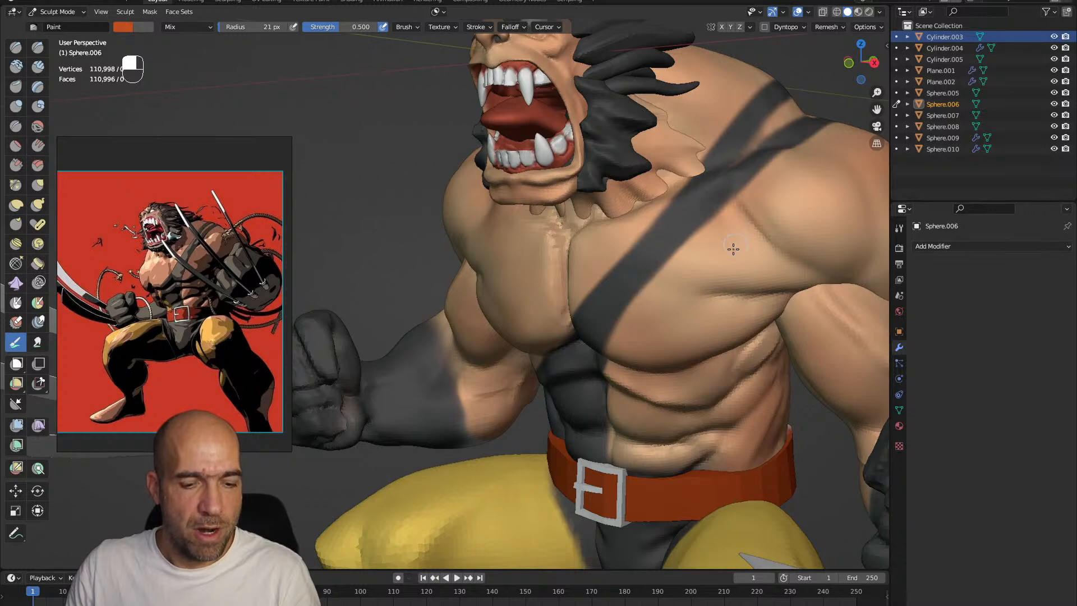
Sample the skin tone and clean up the edges of the dark diagonal stripe on the shoulder and chest
{"action": "key", "text": "s"}
{"action": "mouse_move", "coordinate": [778, 163]}
{"action": "left_mouse_down", "text": "ctrl"}
{"action": "mouse_move", "coordinate": [750, 209]}
{"action": "mouse_move", "coordinate": [767, 177]}
{"action": "left_mouse_up", "text": "ctrl"}
{"action": "key", "text": "ctrl+z"}
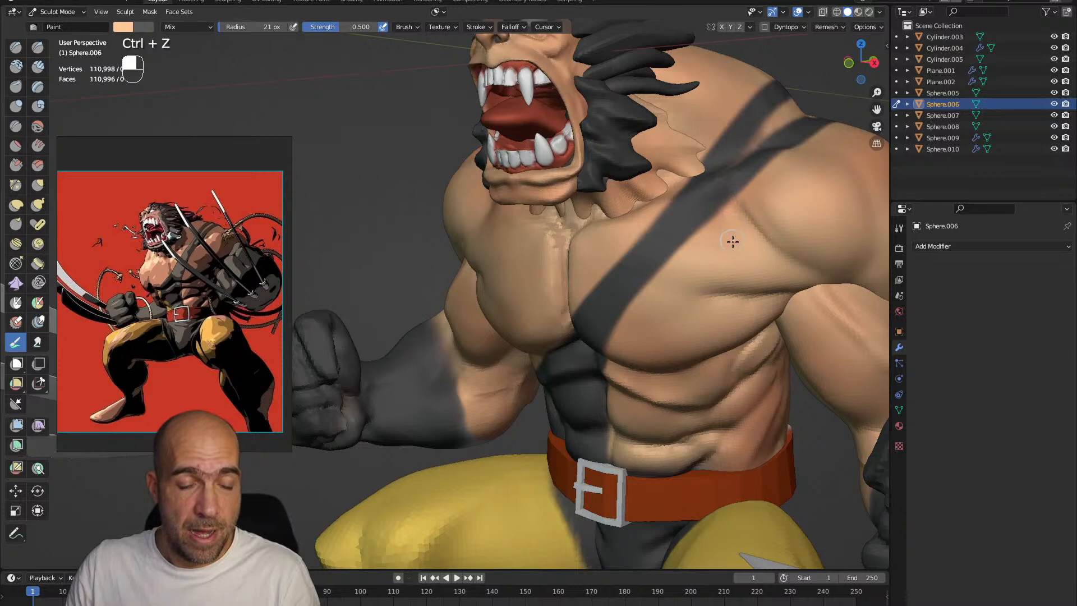
{"action": "mouse_move", "coordinate": [773, 170]}
{"action": "left_mouse_down"}
{"action": "mouse_move", "coordinate": [795, 149]}
{"action": "mouse_move", "coordinate": [682, 245]}
{"action": "mouse_move", "coordinate": [632, 316]}
{"action": "mouse_move", "coordinate": [639, 305]}
{"action": "left_mouse_up"}
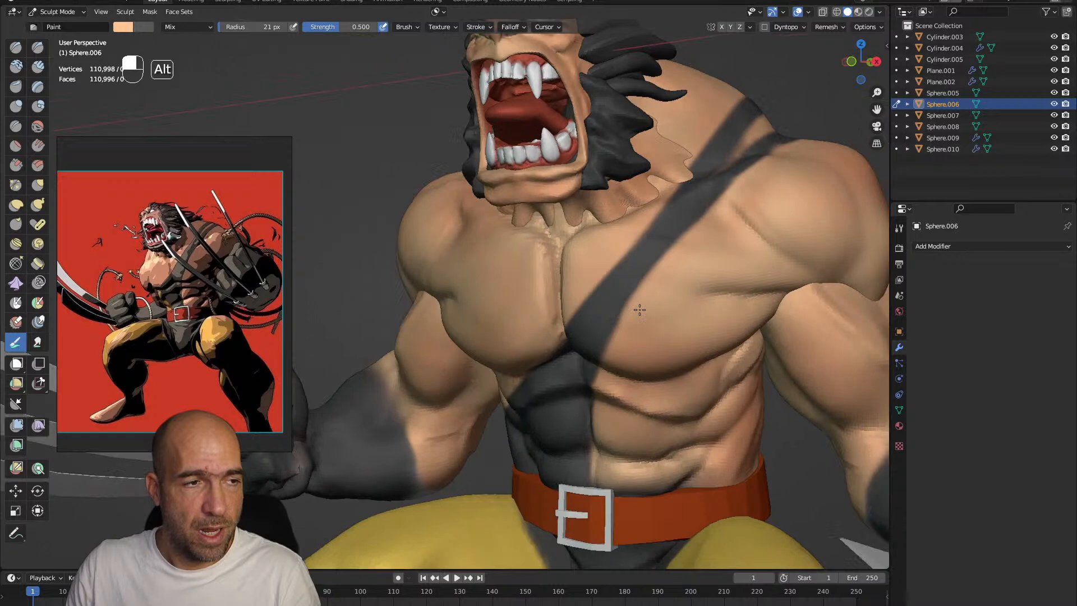
Set the secondary paint colour to black and reduce the brush to 8 px for fine lines on the torso
{"action": "left_click", "coordinate": [137, 27]}
{"action": "left_click_drag", "start_coordinate": [230, 99], "coordinate": [230, 120]}
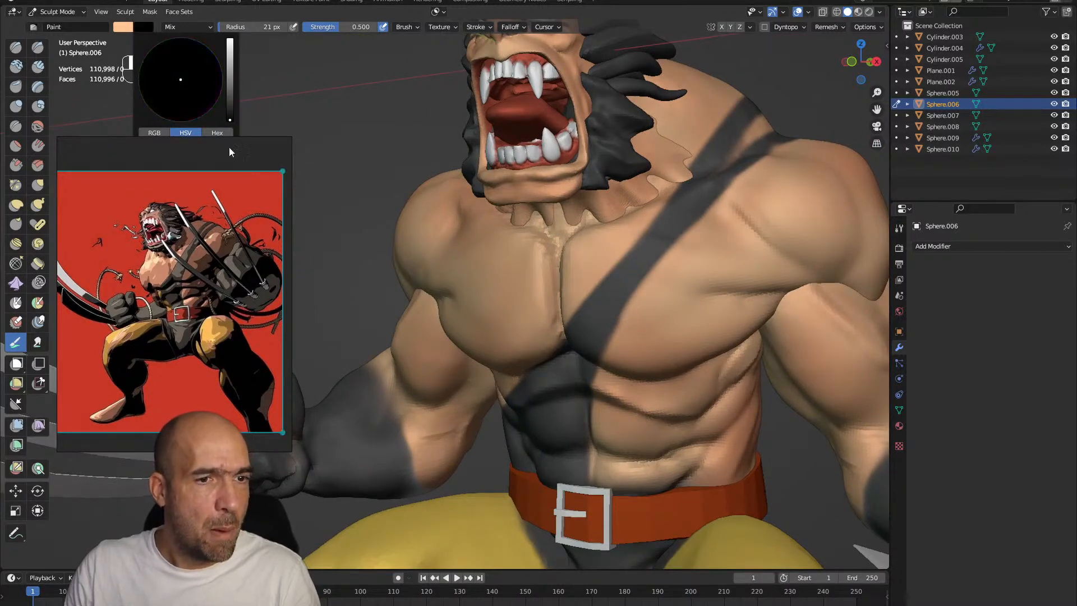
{"action": "key", "text": "bracketleft"}
{"action": "key", "text": "bracketleft"}
{"action": "key", "text": "bracketleft"}
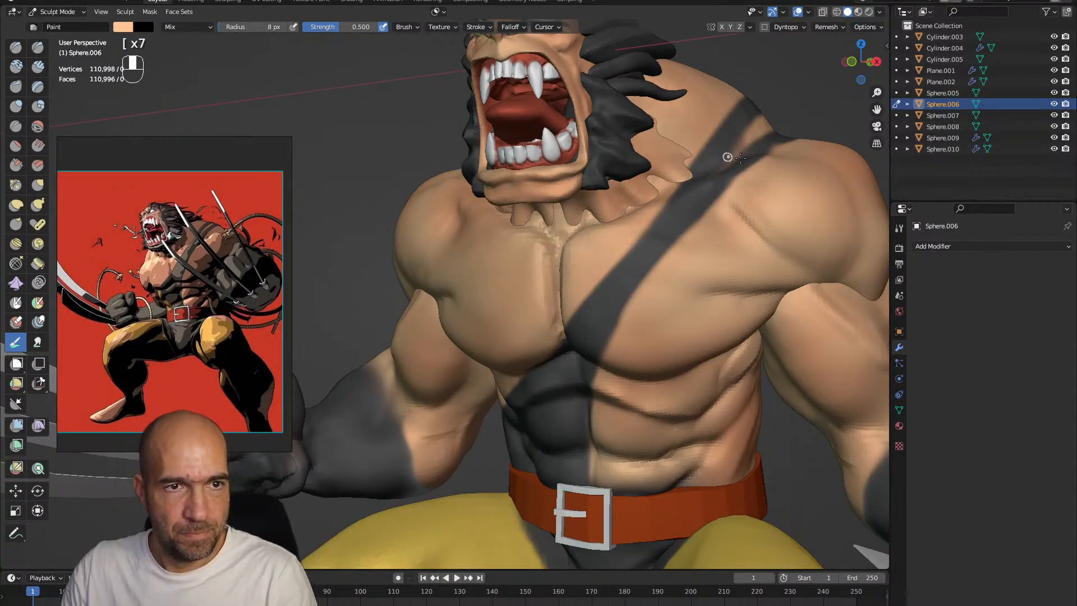
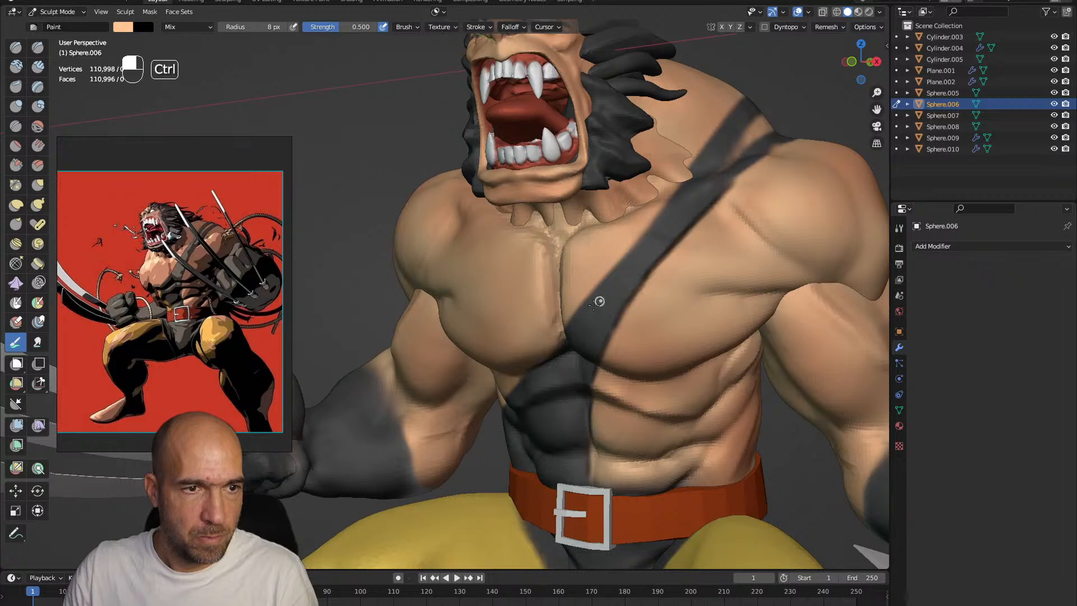
Paint thin black accent lines along the edges of the diagonal stripe and the creases of the torso
{"action": "left_click_drag", "start_coordinate": [730, 106], "coordinate": [668, 199], "text": "ctrl"}
{"action": "middle_click_drag", "start_coordinate": [653, 237], "coordinate": [407, 291]}
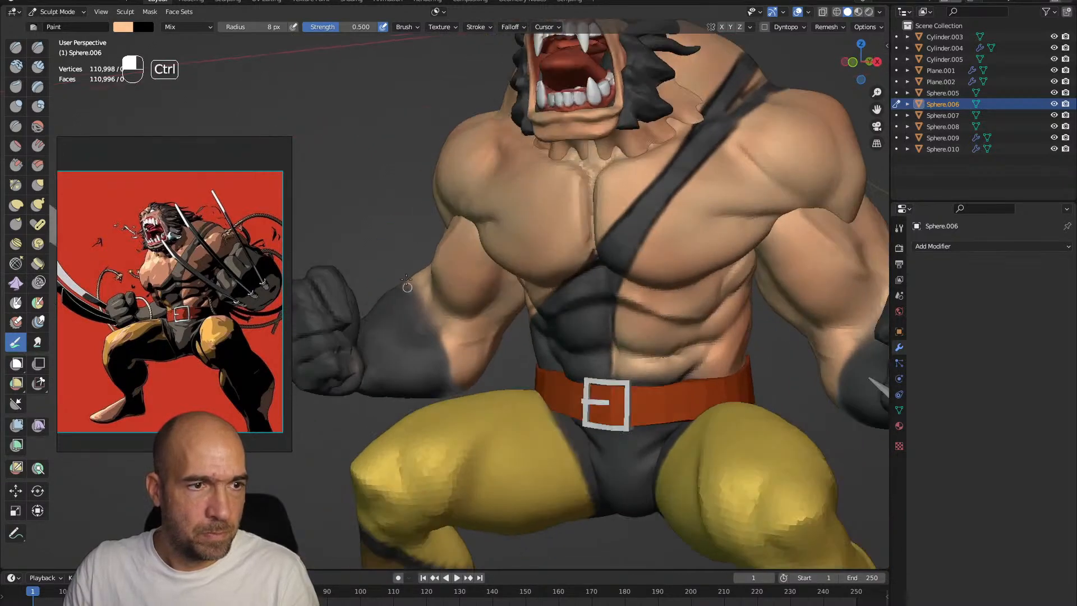
{"action": "left_click_drag", "start_coordinate": [427, 346], "coordinate": [359, 297], "text": "alt"}
{"action": "left_click_drag", "start_coordinate": [493, 309], "coordinate": [600, 308], "text": "alt"}
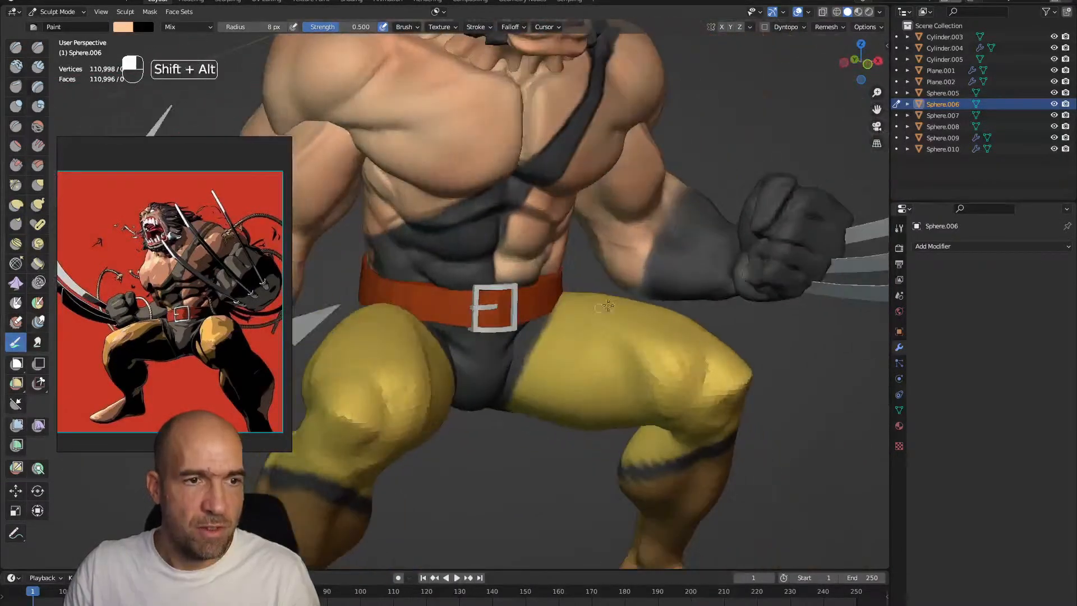
{"action": "left_click_drag", "start_coordinate": [623, 246], "coordinate": [592, 310], "text": "alt"}
Switch to the arms mesh and paint a thin black outline around the glove's upper edge on the forearm
{"action": "key", "text": "alt+q"}
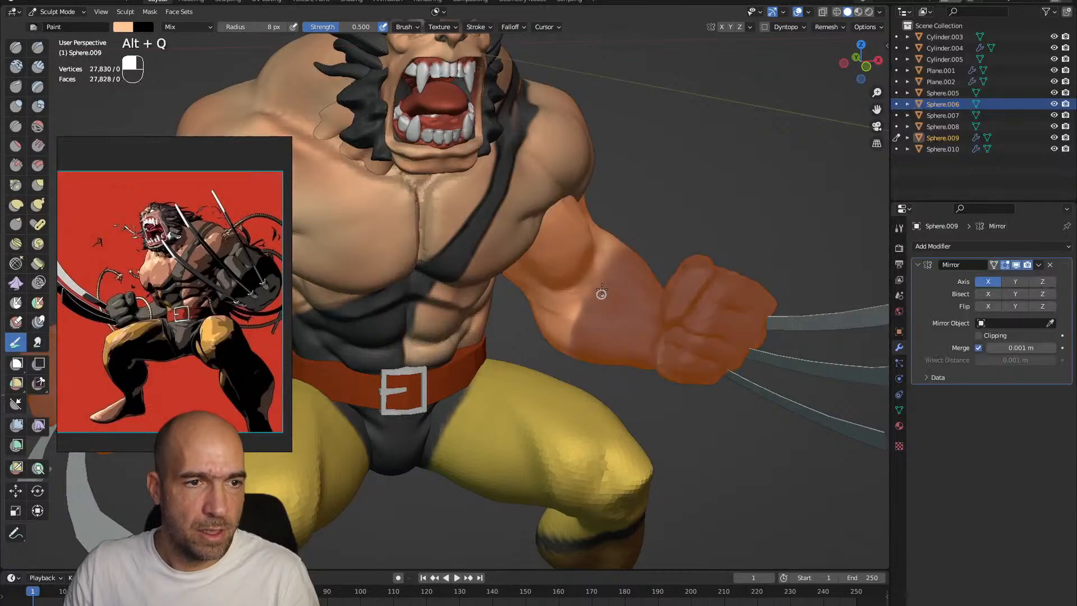
{"action": "mouse_move", "coordinate": [680, 276]}
{"action": "left_mouse_down", "text": "alt"}
{"action": "mouse_move", "coordinate": [564, 272]}
{"action": "mouse_move", "coordinate": [622, 318]}
{"action": "left_mouse_up", "text": "alt"}
{"action": "left_click_drag", "start_coordinate": [631, 370], "coordinate": [623, 443], "text": "ctrl+alt"}
{"action": "left_click_drag", "start_coordinate": [605, 314], "coordinate": [661, 336], "text": "alt+shift"}
{"action": "left_click_drag", "start_coordinate": [594, 241], "coordinate": [578, 297], "text": "alt+shift"}
{"action": "left_click_drag", "start_coordinate": [578, 297], "coordinate": [566, 269], "text": "alt+shift"}
{"action": "mouse_move", "coordinate": [561, 359]}
{"action": "left_mouse_down", "text": "ctrl+alt"}
{"action": "mouse_move", "coordinate": [542, 298]}
{"action": "mouse_move", "coordinate": [514, 277]}
{"action": "mouse_move", "coordinate": [500, 221]}
{"action": "mouse_move", "coordinate": [507, 275]}
{"action": "mouse_move", "coordinate": [471, 275]}
{"action": "mouse_move", "coordinate": [469, 193]}
{"action": "left_mouse_up", "text": "ctrl+alt"}
Switch to the teeth and gums mesh and paint dark accents along the gum line and between the teeth
{"action": "key", "text": "alt+q"}
{"action": "mouse_move", "coordinate": [489, 269]}
{"action": "left_mouse_down", "text": "alt"}
{"action": "mouse_move", "coordinate": [500, 290]}
{"action": "mouse_move", "coordinate": [486, 228]}
{"action": "left_mouse_up", "text": "alt"}
{"action": "key", "text": "alt+q"}
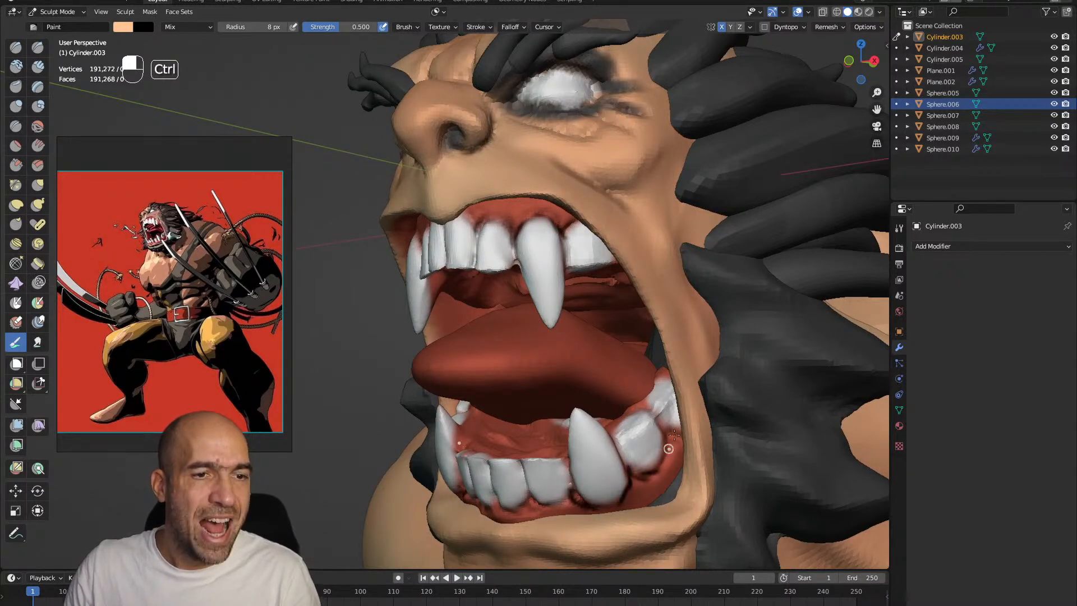
{"action": "left_click_drag", "start_coordinate": [589, 350], "coordinate": [592, 369], "text": "ctrl+alt"}
{"action": "left_click_drag", "start_coordinate": [592, 208], "coordinate": [576, 296], "text": "alt+shift"}
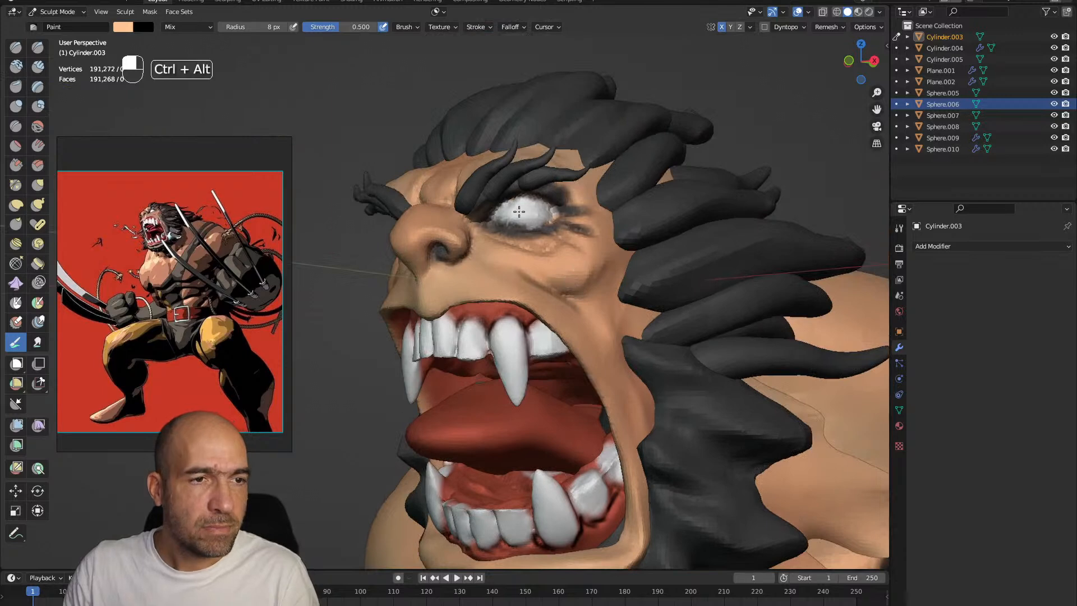
Switch to the head mesh and paint fine black lines around the eye and in the wrinkles beside it
{"action": "left_click_drag", "start_coordinate": [522, 211], "coordinate": [546, 170], "text": "ctrl+alt"}
{"action": "key", "text": "alt+q"}
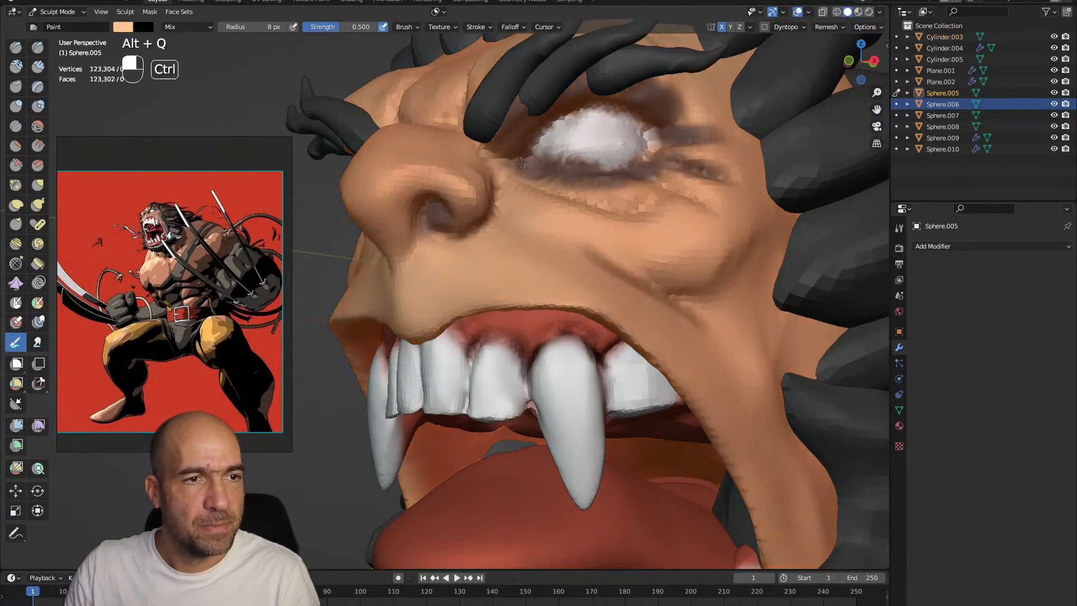
{"action": "mouse_move", "coordinate": [668, 136]}
{"action": "left_mouse_down", "text": "ctrl"}
{"action": "mouse_move", "coordinate": [726, 133]}
{"action": "mouse_move", "coordinate": [757, 163]}
{"action": "left_mouse_up", "text": "ctrl"}
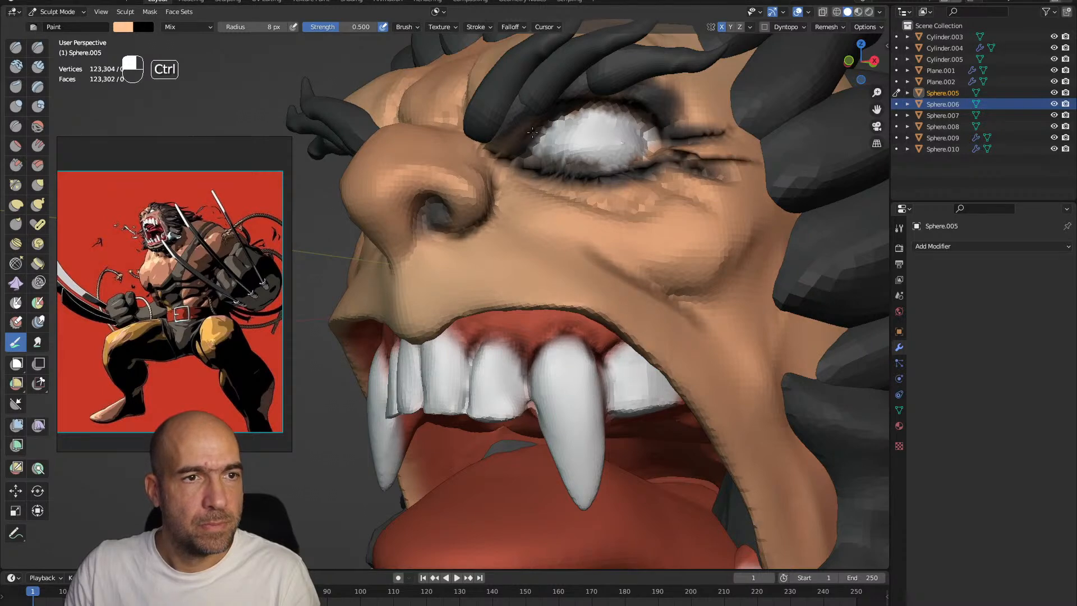
{"action": "left_click_drag", "start_coordinate": [550, 137], "coordinate": [537, 168], "text": "ctrl+alt"}
{"action": "left_click_drag", "start_coordinate": [510, 225], "coordinate": [539, 236], "text": "alt"}
{"action": "mouse_move", "coordinate": [539, 275]}
{"action": "left_mouse_down", "text": "alt+shift"}
{"action": "mouse_move", "coordinate": [544, 250]}
{"action": "mouse_move", "coordinate": [538, 269]}
{"action": "mouse_move", "coordinate": [529, 263]}
{"action": "mouse_move", "coordinate": [539, 261]}
{"action": "left_mouse_up", "text": "alt+shift"}
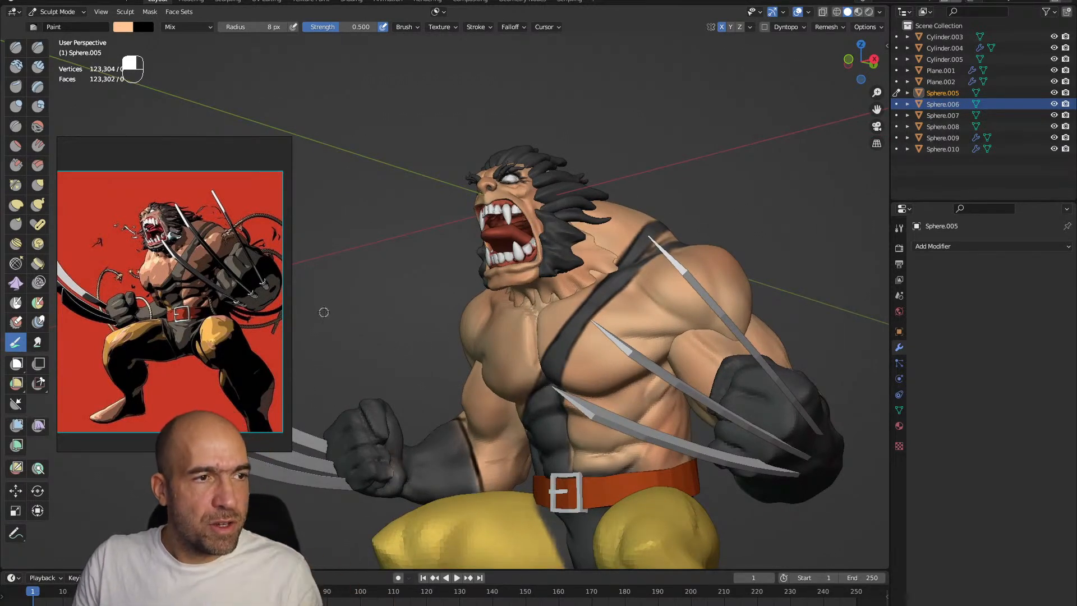
Enable Shadow and Cavity in the viewport shading and change from Sculpt Mode to Object Mode
{"action": "scroll", "coordinate": [151, 258], "scroll_direction": "up", "scroll_amount": 1}
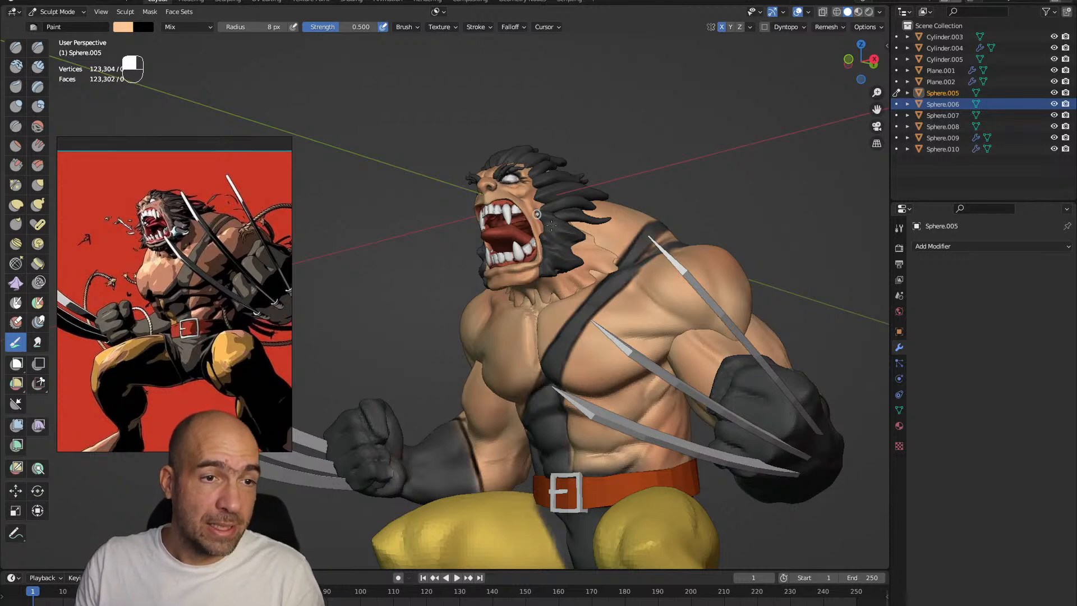
{"action": "left_click_drag", "start_coordinate": [727, 172], "coordinate": [708, 276], "text": "alt"}
{"action": "left_click_drag", "start_coordinate": [709, 275], "coordinate": [721, 262], "text": "alt"}
{"action": "left_click", "coordinate": [879, 12]}
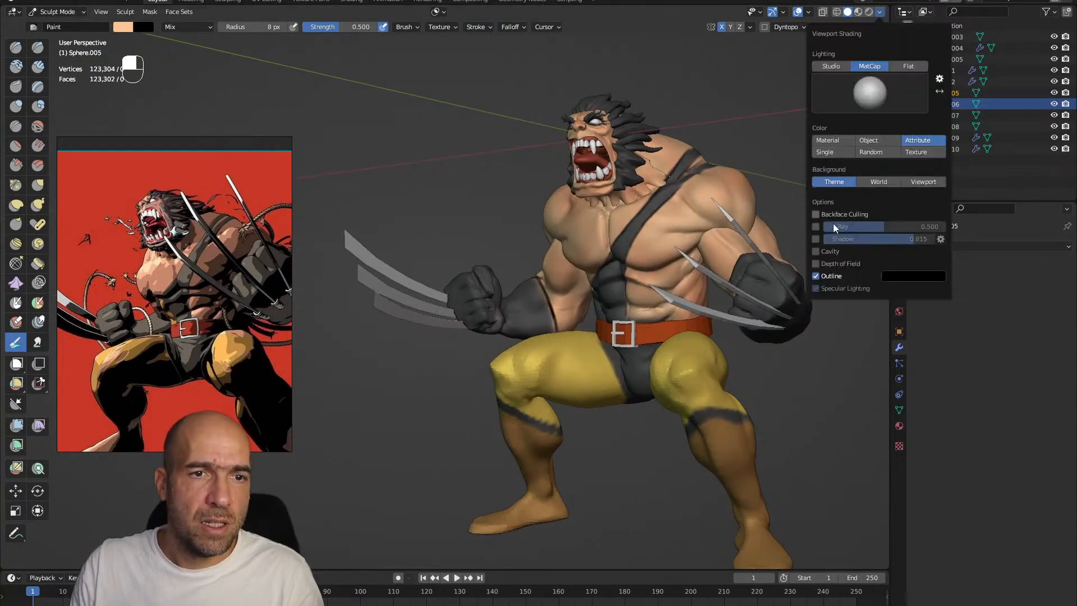
{"action": "left_click", "coordinate": [815, 239]}
{"action": "key", "text": "ctrl+Tab"}
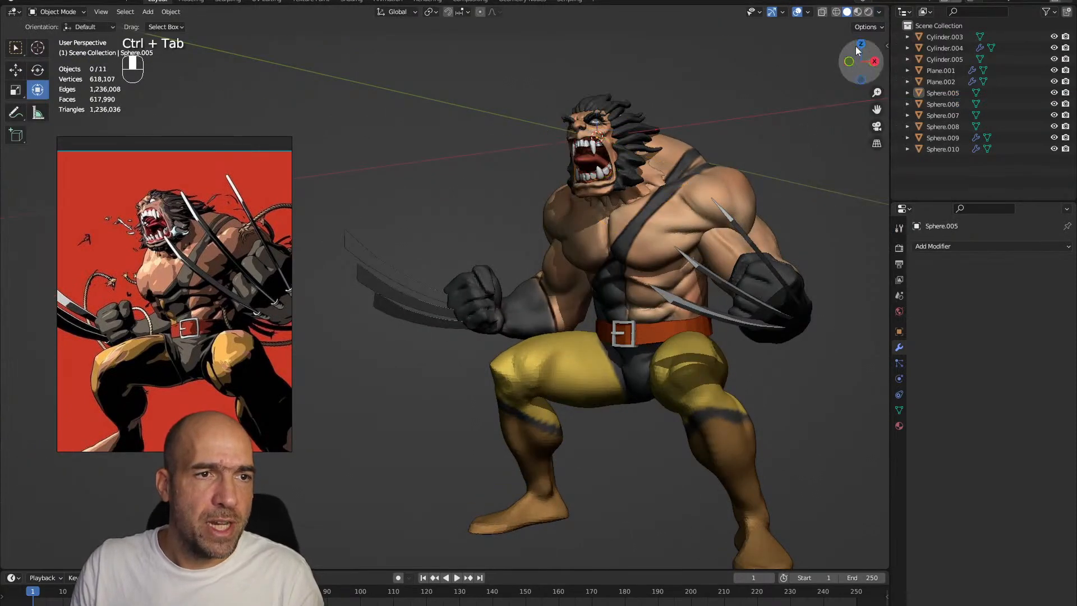
{"action": "left_click", "coordinate": [880, 12]}
{"action": "left_click", "coordinate": [817, 252]}
{"action": "left_click_drag", "start_coordinate": [755, 234], "coordinate": [756, 262], "text": "alt"}
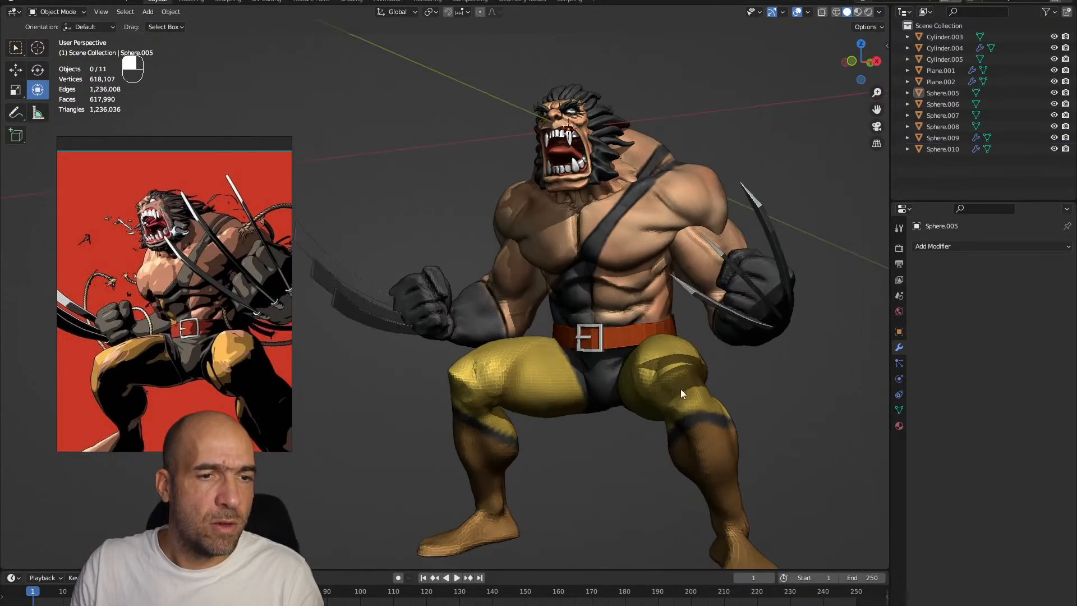
Apply Shade Smooth to the legs mesh and the arms mesh
{"action": "left_click", "coordinate": [677, 387]}
{"action": "middle_click_drag", "start_coordinate": [721, 384], "coordinate": [721, 374]}
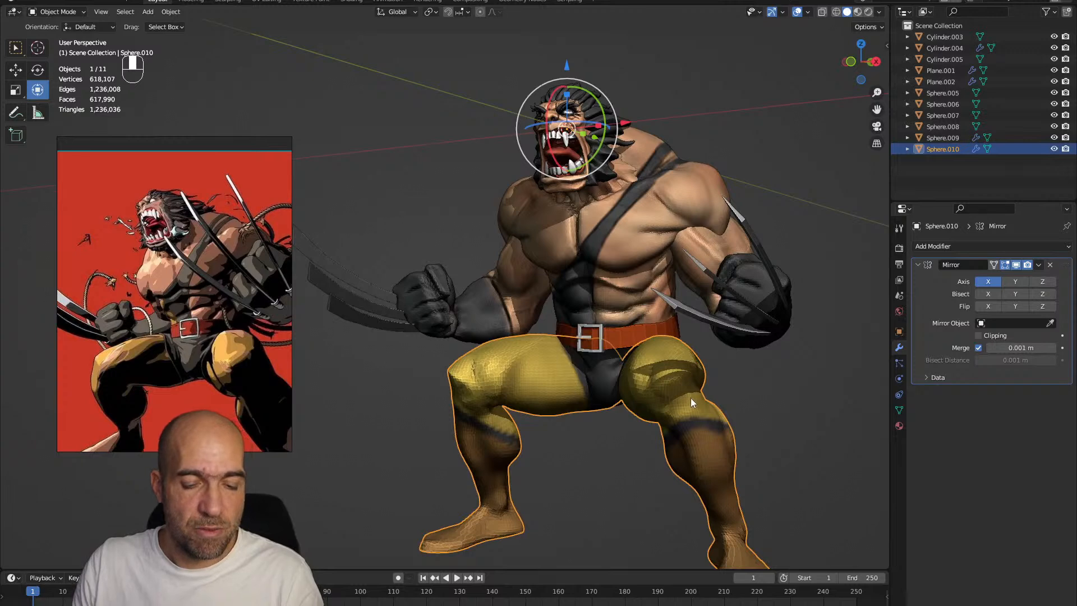
{"action": "right_click", "coordinate": [608, 365]}
{"action": "left_click", "coordinate": [609, 367]}
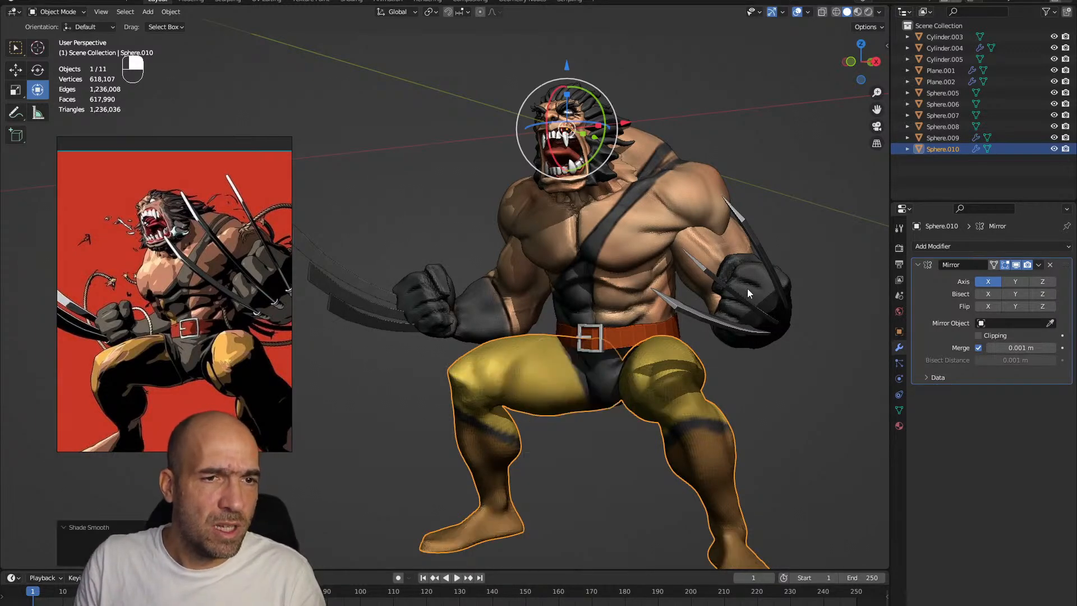
{"action": "left_click", "coordinate": [715, 242]}
{"action": "right_click", "coordinate": [715, 242]}
{"action": "left_click", "coordinate": [715, 241]}
Apply Shade Smooth to the torso and the part inside the mouth, and clear the selection
{"action": "left_click", "coordinate": [699, 210]}
{"action": "right_click", "coordinate": [699, 210]}
{"action": "left_click", "coordinate": [699, 210]}
{"action": "left_click", "coordinate": [789, 177]}
{"action": "left_click_drag", "start_coordinate": [800, 167], "coordinate": [761, 138], "text": "alt+shift"}
{"action": "left_click", "coordinate": [544, 146]}
{"action": "right_click", "coordinate": [544, 144]}
{"action": "left_click", "coordinate": [544, 142]}
{"action": "left_click", "coordinate": [759, 147]}
{"action": "left_click_drag", "start_coordinate": [762, 139], "coordinate": [779, 211], "text": "alt+shift"}
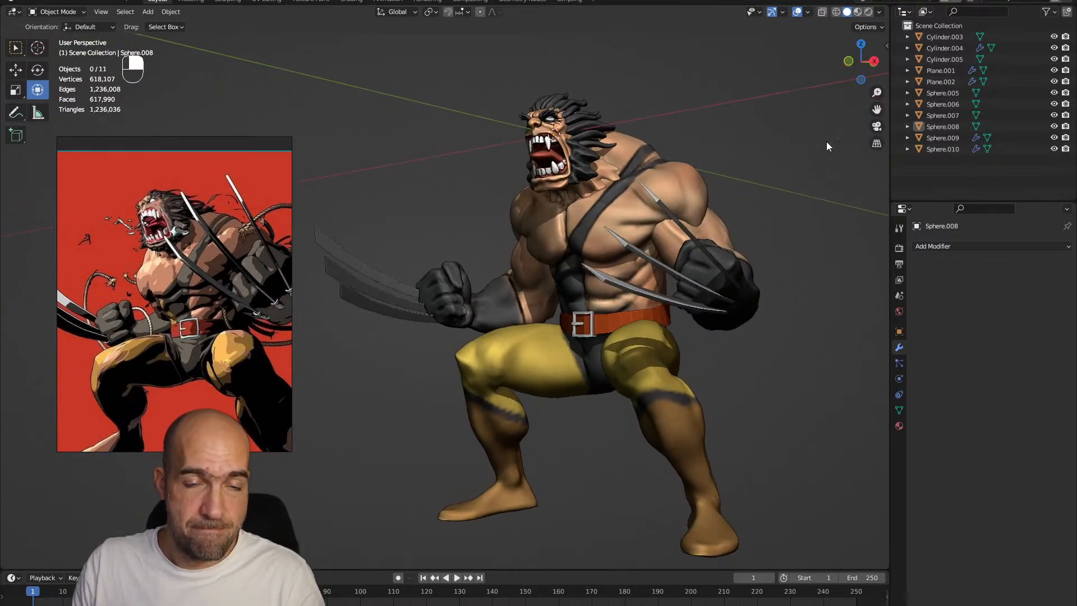
Set the viewport's focal length to 50 mm and hide the view settings again
{"action": "key", "text": "n"}
{"action": "left_click", "coordinate": [842, 59]}
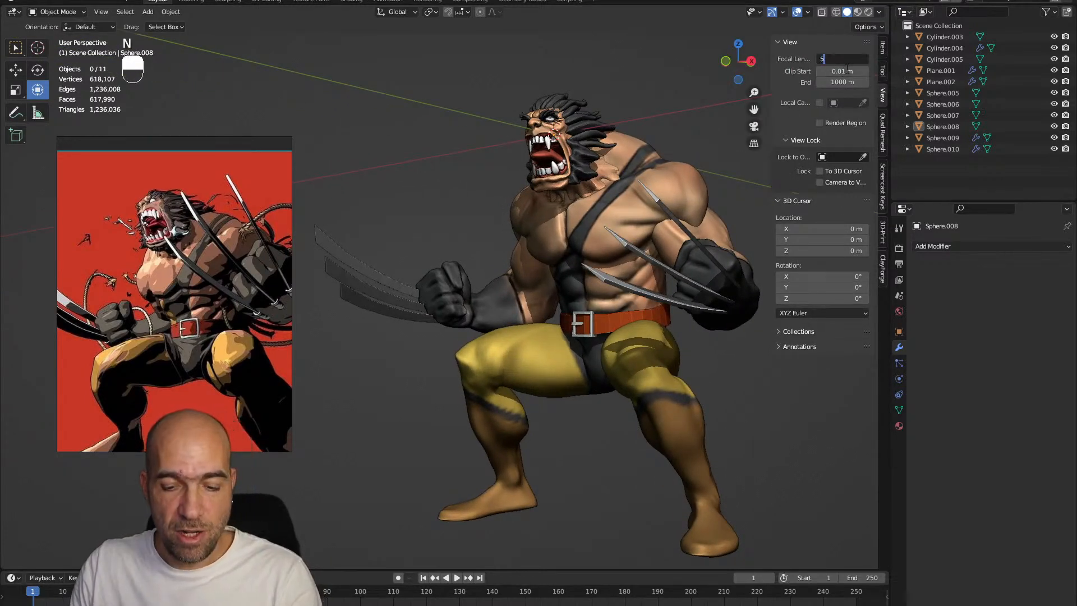
{"action": "type", "text": "50"}
{"action": "key", "text": "Return"}
{"action": "left_click_drag", "start_coordinate": [681, 214], "coordinate": [738, 210], "text": "ctrl+alt"}
{"action": "key", "text": "n"}
Maximize the 3D viewport and adjust the direction of the light that casts the viewport shadows
{"action": "key", "text": "ctrl+space"}
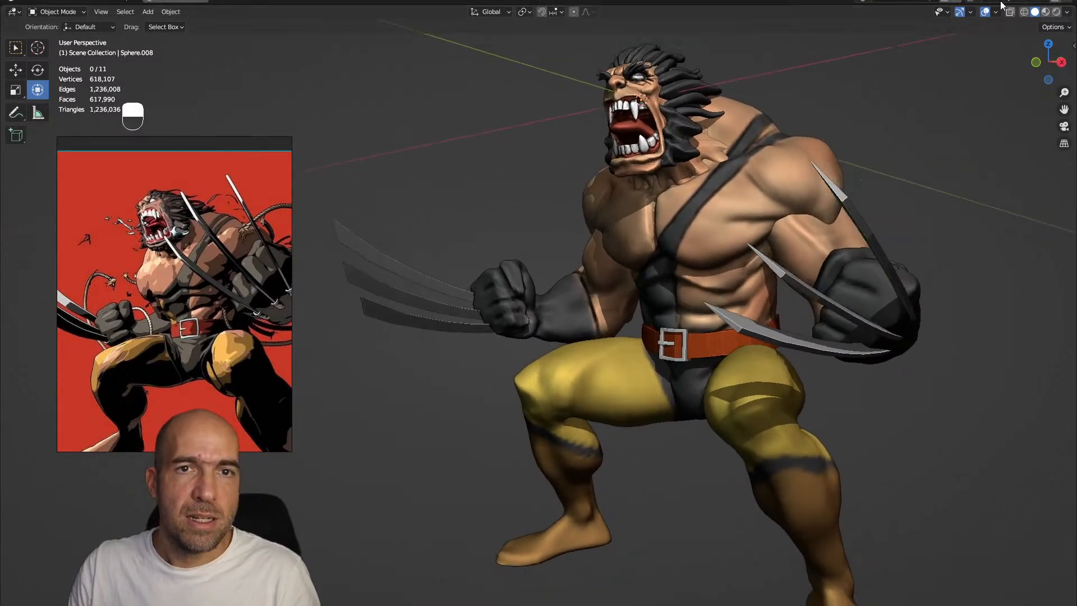
{"action": "left_click", "coordinate": [1065, 12]}
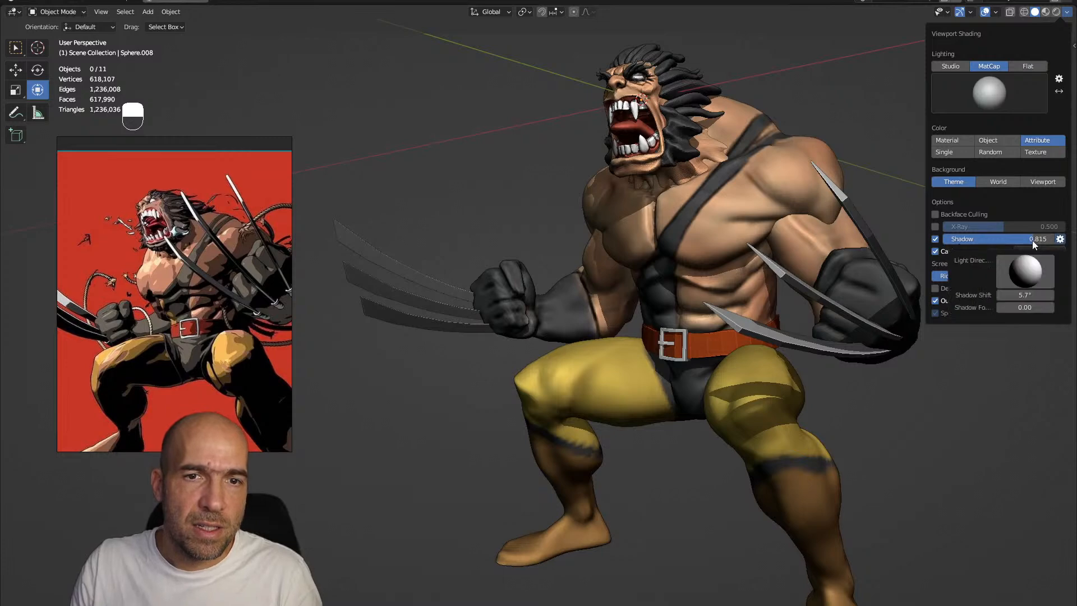
{"action": "mouse_move", "coordinate": [1034, 241]}
{"action": "left_mouse_down"}
{"action": "mouse_move", "coordinate": [994, 271]}
{"action": "mouse_move", "coordinate": [978, 261]}
{"action": "mouse_move", "coordinate": [986, 280]}
{"action": "mouse_move", "coordinate": [987, 269]}
{"action": "left_mouse_up"}
{"action": "left_click", "coordinate": [1061, 240]}
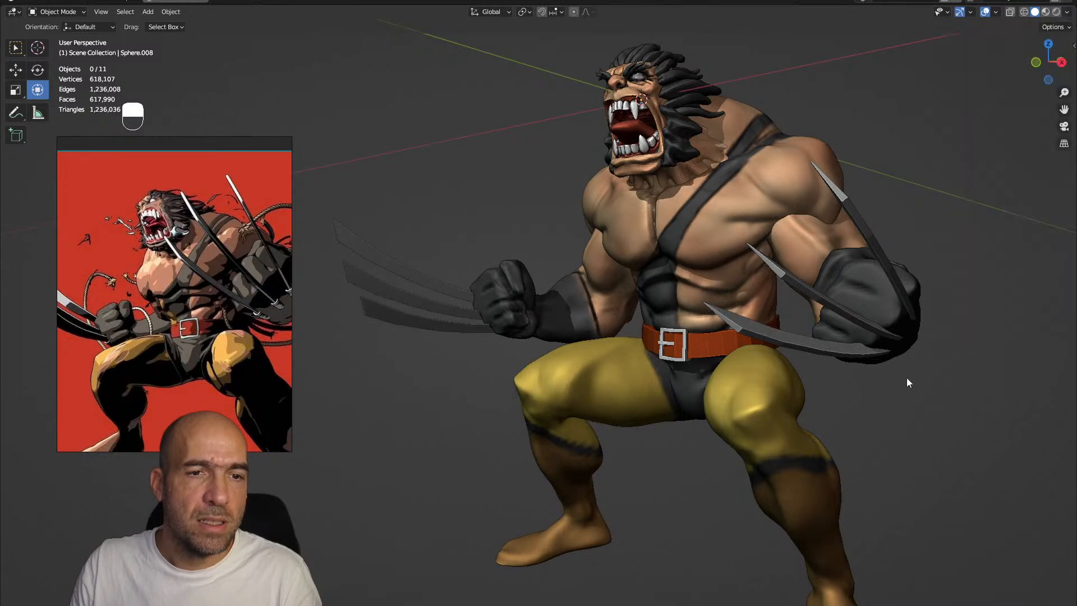
{"action": "left_click_drag", "start_coordinate": [953, 314], "coordinate": [942, 308], "text": "alt+shift"}
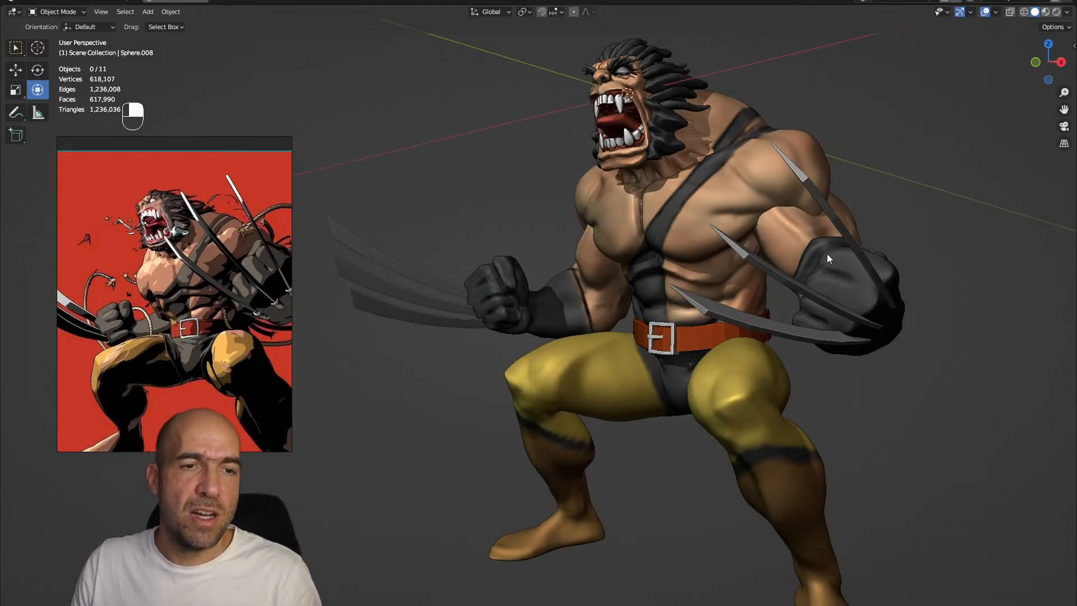
Enter Sculpt Mode on the arms mesh and set up the Grab brush with a 124 px radius
{"action": "left_click", "coordinate": [878, 298]}
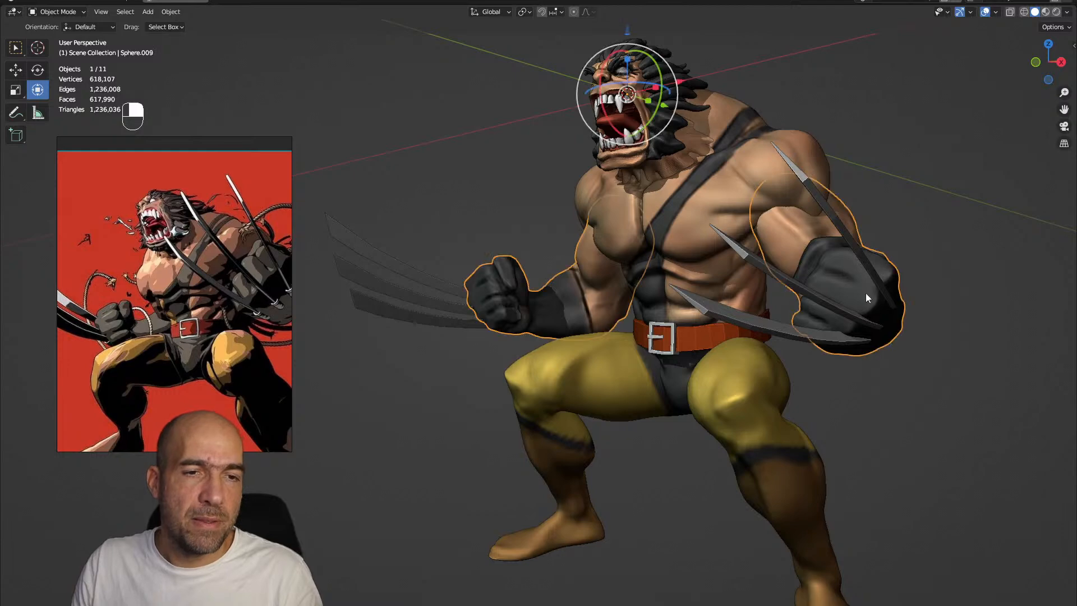
{"action": "key", "text": "ctrl+Tab"}
{"action": "mouse_move", "coordinate": [889, 269]}
{"action": "left_mouse_down", "text": "alt+shift"}
{"action": "mouse_move", "coordinate": [864, 283]}
{"action": "mouse_move", "coordinate": [886, 331]}
{"action": "left_mouse_up", "text": "alt+shift"}
{"action": "key", "text": "ctrl+Tab"}
{"action": "left_click_drag", "start_coordinate": [885, 331], "coordinate": [850, 264], "text": "alt"}
{"action": "key", "text": "bracketright"}
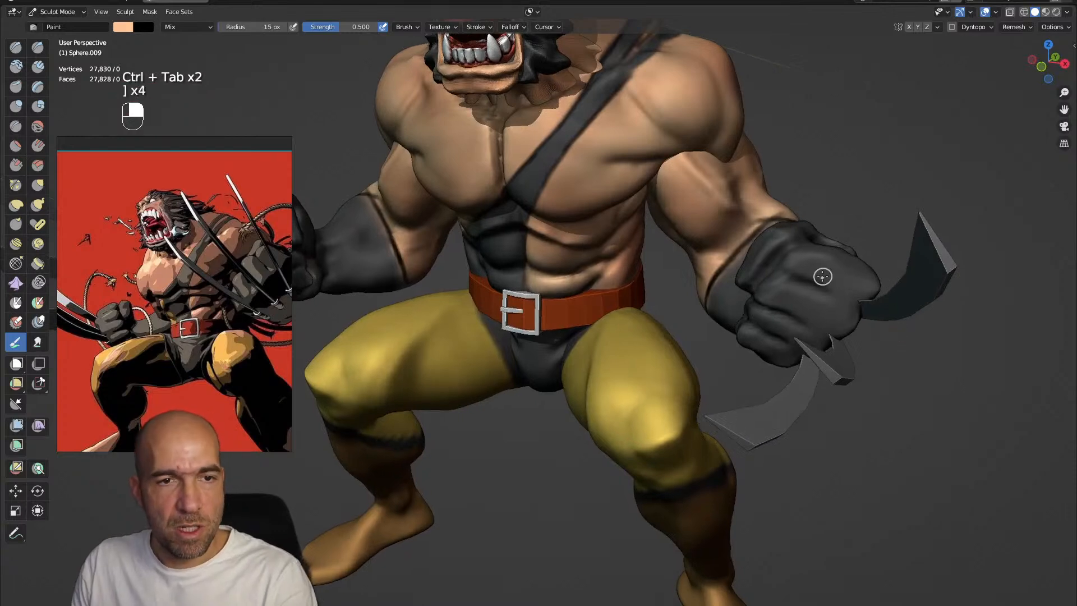
{"action": "mouse_move", "coordinate": [836, 295]}
{"action": "left_mouse_down", "text": "ctrl+alt"}
{"action": "mouse_move", "coordinate": [868, 303]}
{"action": "mouse_move", "coordinate": [842, 241]}
{"action": "left_mouse_up", "text": "ctrl+alt"}
{"action": "key", "text": "g"}
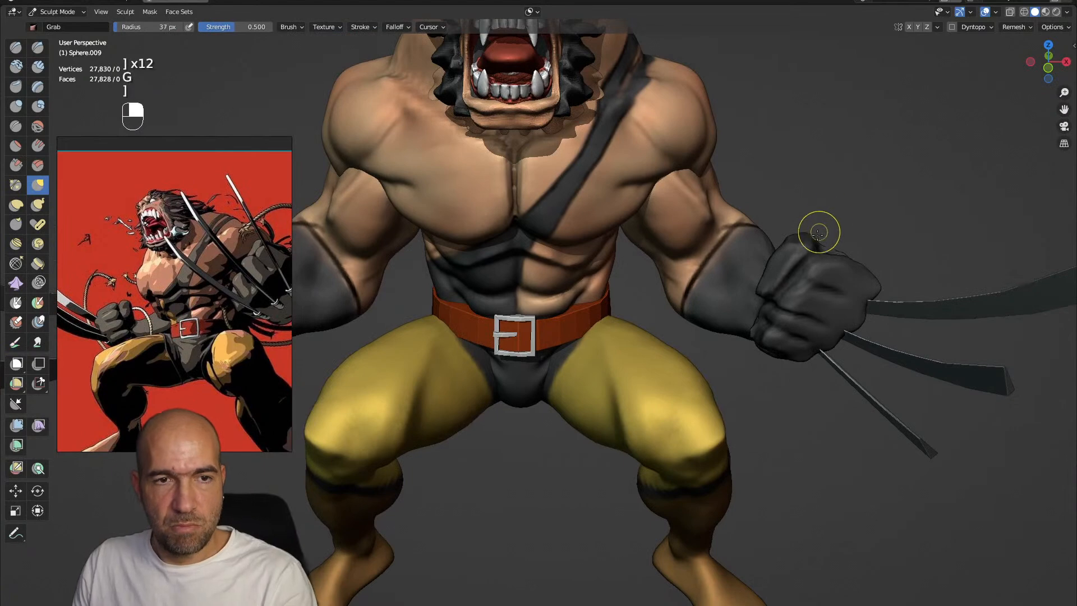
{"action": "key", "text": "bracketright"}
{"action": "key", "text": "bracketright"}
{"action": "key", "text": "bracketright"}
{"action": "key", "text": "bracketright"}
{"action": "key", "text": "bracketright"}
{"action": "key", "text": "bracketright"}
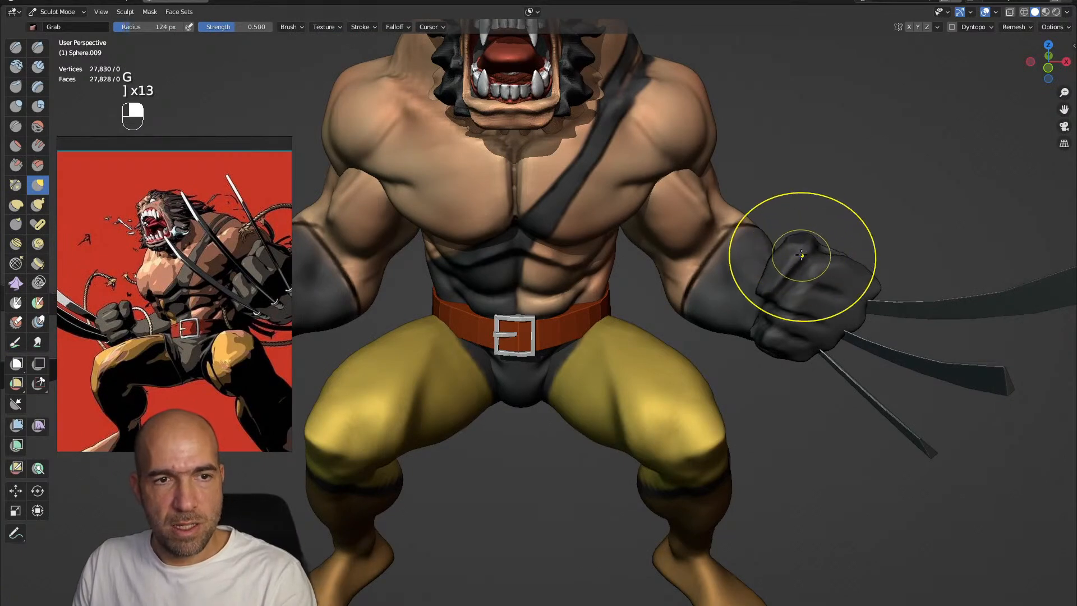
Reshape the gloved fist with the Grab brush, adjusting the knuckles and fingers from several sides
{"action": "left_click_drag", "start_coordinate": [831, 321], "coordinate": [792, 306], "text": "alt+shift"}
{"action": "mouse_move", "coordinate": [792, 306]}
{"action": "left_mouse_down", "text": "ctrl+alt"}
{"action": "mouse_move", "coordinate": [817, 314]}
{"action": "mouse_move", "coordinate": [797, 297]}
{"action": "left_mouse_up", "text": "ctrl+alt"}
{"action": "left_click_drag", "start_coordinate": [967, 305], "coordinate": [904, 308], "text": "alt+shift"}
{"action": "mouse_move", "coordinate": [904, 307]}
{"action": "left_mouse_down", "text": "alt+shift"}
{"action": "mouse_move", "coordinate": [909, 297]}
{"action": "mouse_move", "coordinate": [877, 328]}
{"action": "mouse_move", "coordinate": [853, 313]}
{"action": "mouse_move", "coordinate": [868, 321]}
{"action": "mouse_move", "coordinate": [872, 293]}
{"action": "mouse_move", "coordinate": [813, 297]}
{"action": "mouse_move", "coordinate": [759, 342]}
{"action": "mouse_move", "coordinate": [797, 317]}
{"action": "mouse_move", "coordinate": [692, 293]}
{"action": "left_mouse_up", "text": "alt+shift"}
{"action": "left_click_drag", "start_coordinate": [690, 364], "coordinate": [792, 327], "text": "alt"}
{"action": "left_click_drag", "start_coordinate": [748, 447], "coordinate": [499, 395], "text": "alt"}
{"action": "mouse_move", "coordinate": [516, 356]}
{"action": "left_mouse_down", "text": "alt"}
{"action": "mouse_move", "coordinate": [535, 355]}
{"action": "mouse_move", "coordinate": [558, 302]}
{"action": "mouse_move", "coordinate": [538, 314]}
{"action": "mouse_move", "coordinate": [574, 307]}
{"action": "mouse_move", "coordinate": [567, 331]}
{"action": "left_mouse_up", "text": "alt"}
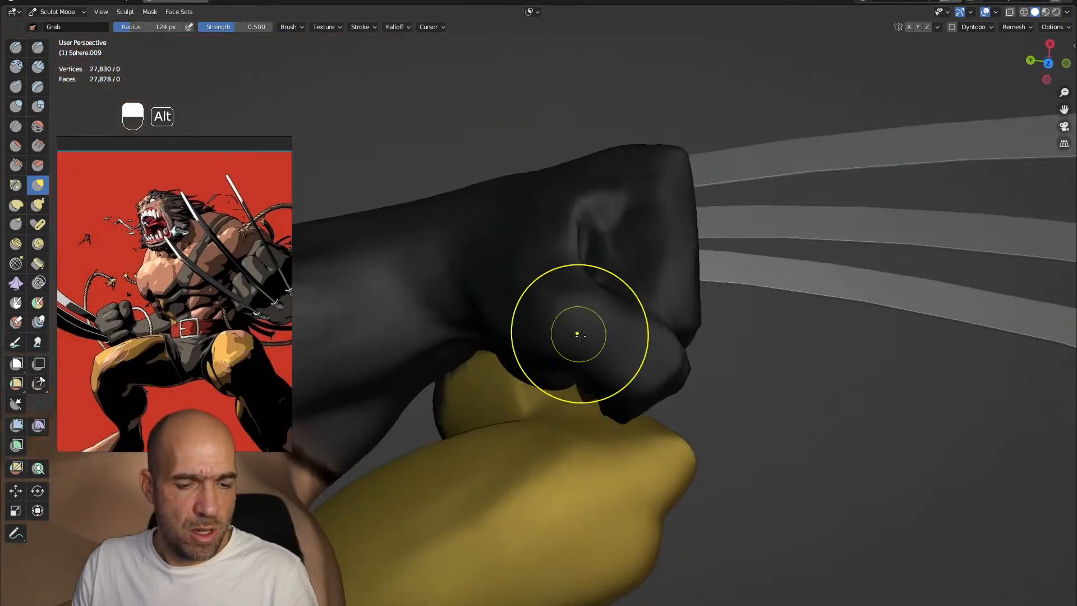
Flatten the curled index finger with the Scrape brush and refine its shape with Grab
{"action": "key", "text": "3"}
{"action": "left_click_drag", "start_coordinate": [644, 364], "coordinate": [601, 412], "text": "alt"}
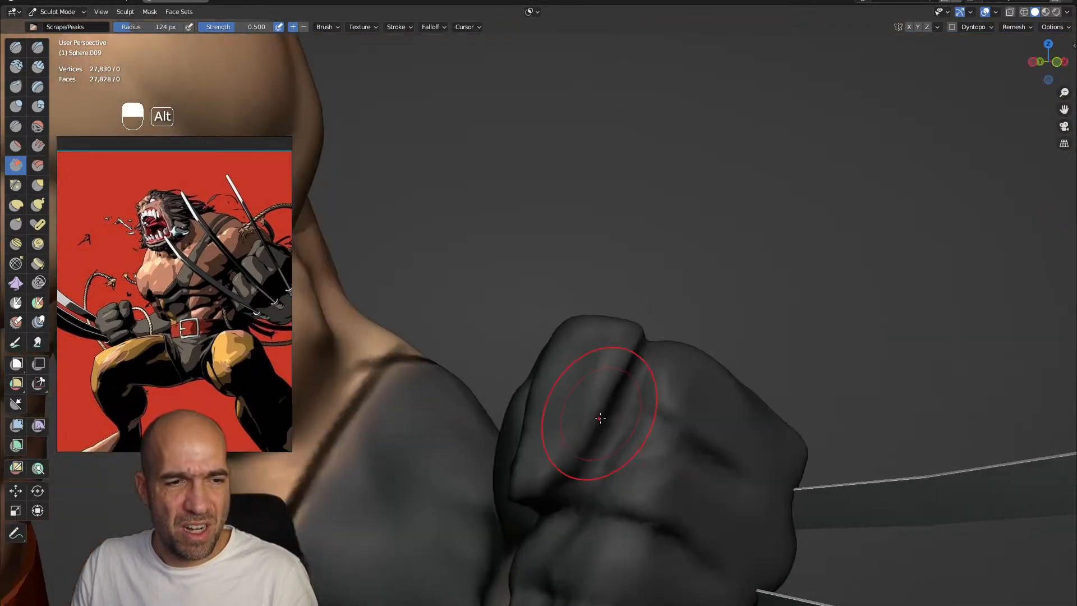
{"action": "key", "text": "g"}
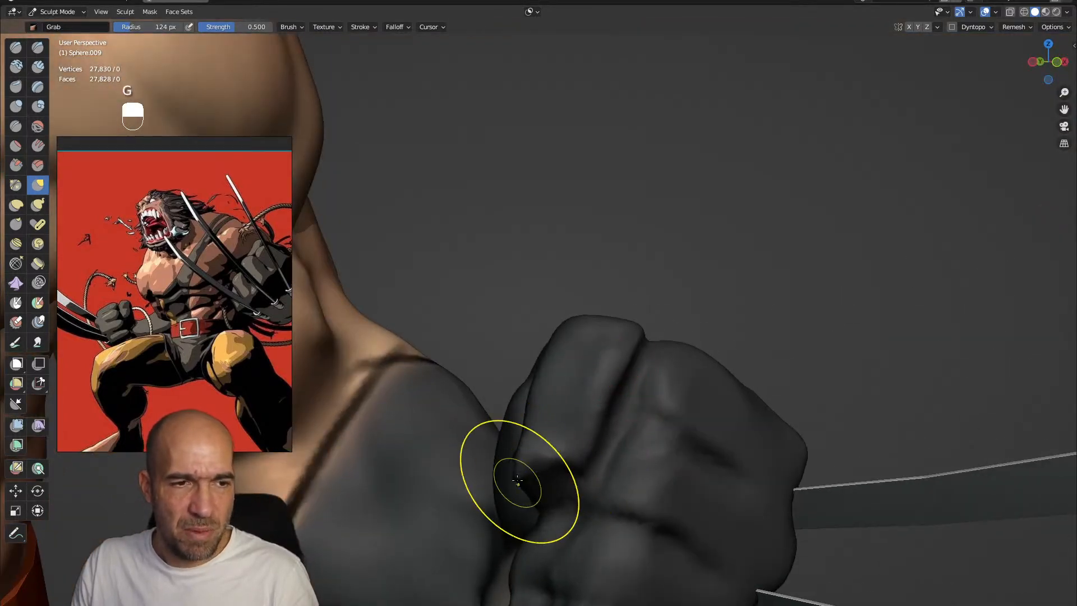
{"action": "mouse_move", "coordinate": [560, 367]}
{"action": "left_mouse_down", "text": "alt"}
{"action": "mouse_move", "coordinate": [544, 360]}
{"action": "mouse_move", "coordinate": [560, 385]}
{"action": "left_mouse_up", "text": "alt"}
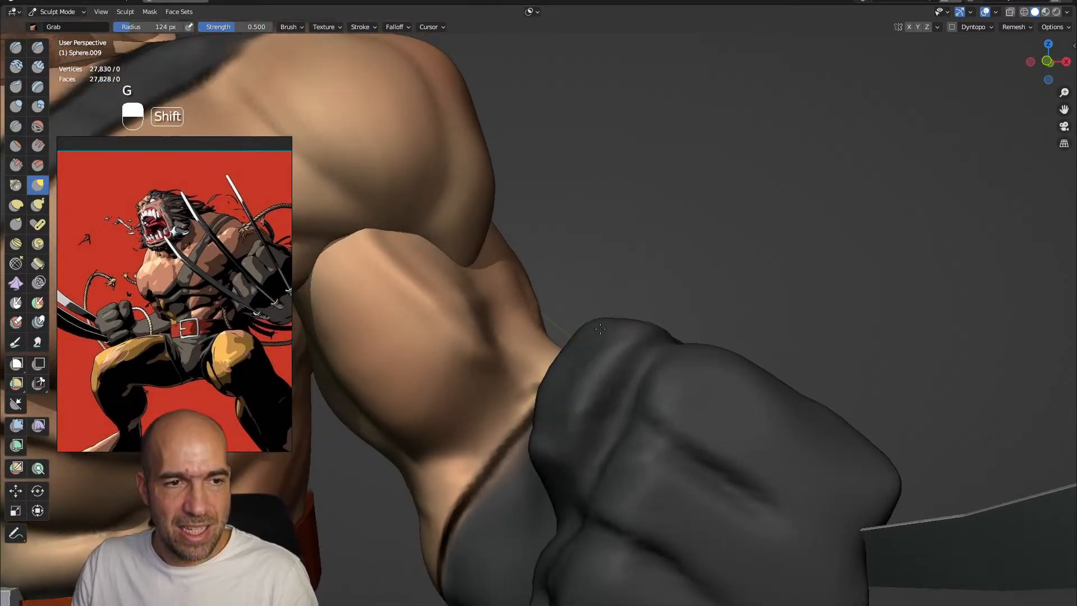
{"action": "left_click_drag", "start_coordinate": [591, 344], "coordinate": [608, 297], "text": "alt+shift"}
{"action": "left_click_drag", "start_coordinate": [608, 297], "coordinate": [603, 351], "text": "alt"}
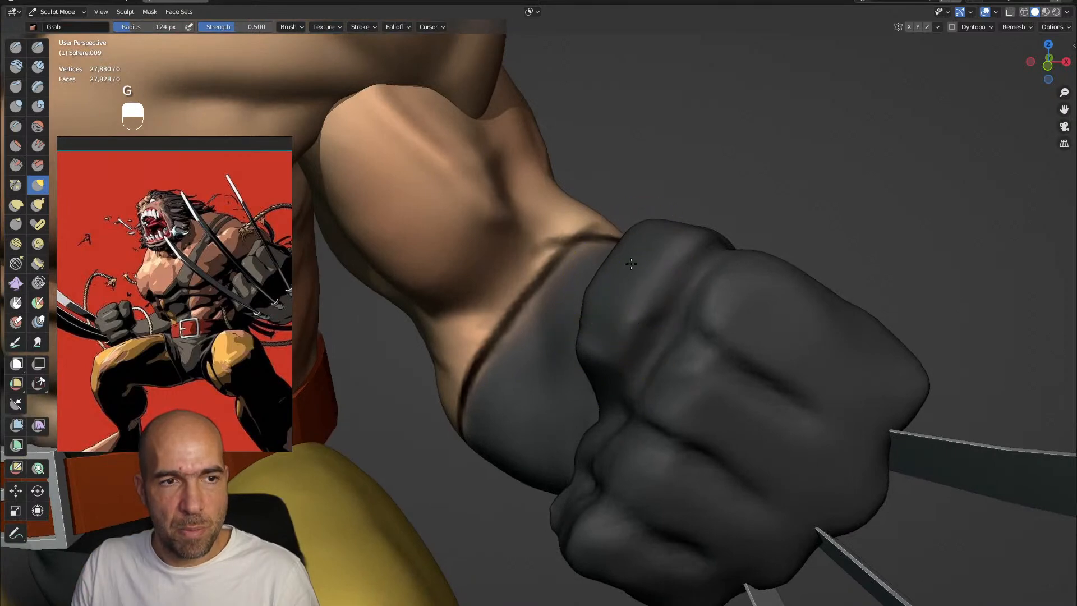
{"action": "mouse_move", "coordinate": [675, 230]}
{"action": "left_mouse_down", "text": "alt"}
{"action": "mouse_move", "coordinate": [688, 208]}
{"action": "mouse_move", "coordinate": [696, 284]}
{"action": "mouse_move", "coordinate": [673, 279]}
{"action": "mouse_move", "coordinate": [675, 307]}
{"action": "mouse_move", "coordinate": [620, 338]}
{"action": "mouse_move", "coordinate": [648, 303]}
{"action": "left_mouse_up", "text": "alt"}
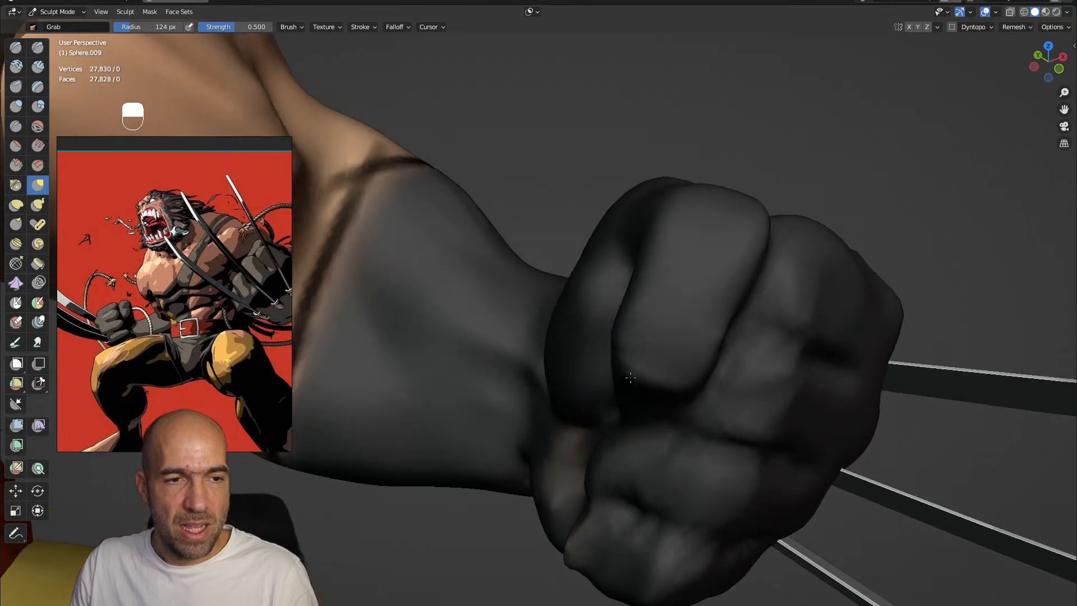
Cut sharper creases between the glove's fingers with Draw Sharp at 40 px and swell the fingers with Inflate at 86 px
{"action": "left_click_drag", "start_coordinate": [639, 398], "coordinate": [703, 391], "text": "alt"}
{"action": "key", "text": "1"}
{"action": "left_click_drag", "start_coordinate": [610, 389], "coordinate": [685, 373], "text": "ctrl"}
{"action": "mouse_move", "coordinate": [707, 314]}
{"action": "left_mouse_down", "text": "ctrl+alt"}
{"action": "mouse_move", "coordinate": [718, 291]}
{"action": "mouse_move", "coordinate": [721, 305]}
{"action": "left_mouse_up", "text": "ctrl+alt"}
{"action": "left_click_drag", "start_coordinate": [721, 306], "coordinate": [686, 313], "text": "alt"}
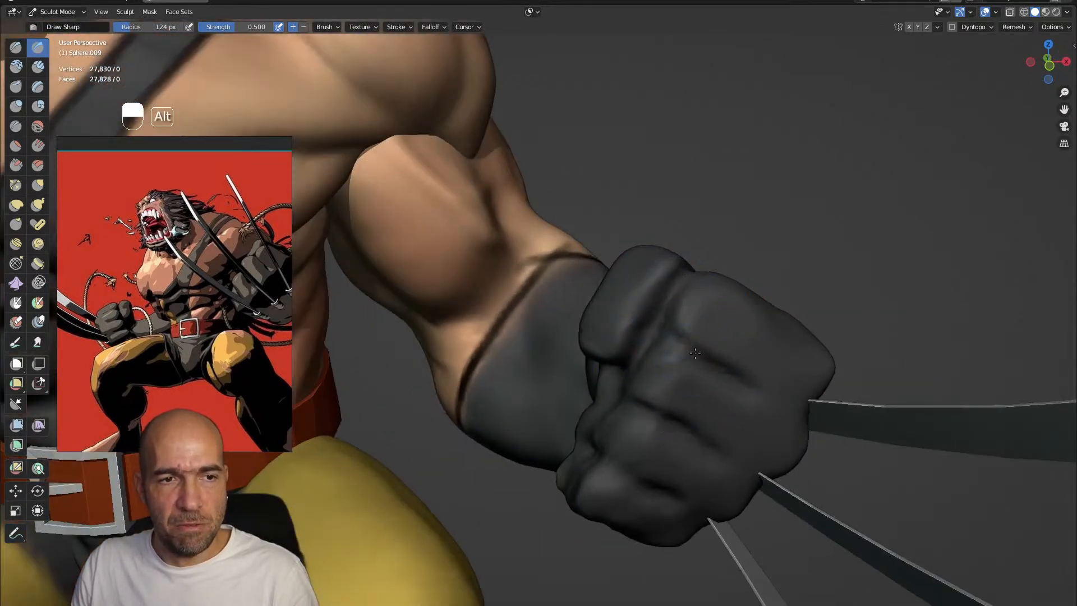
{"action": "left_click_drag", "start_coordinate": [704, 358], "coordinate": [683, 322], "text": "alt"}
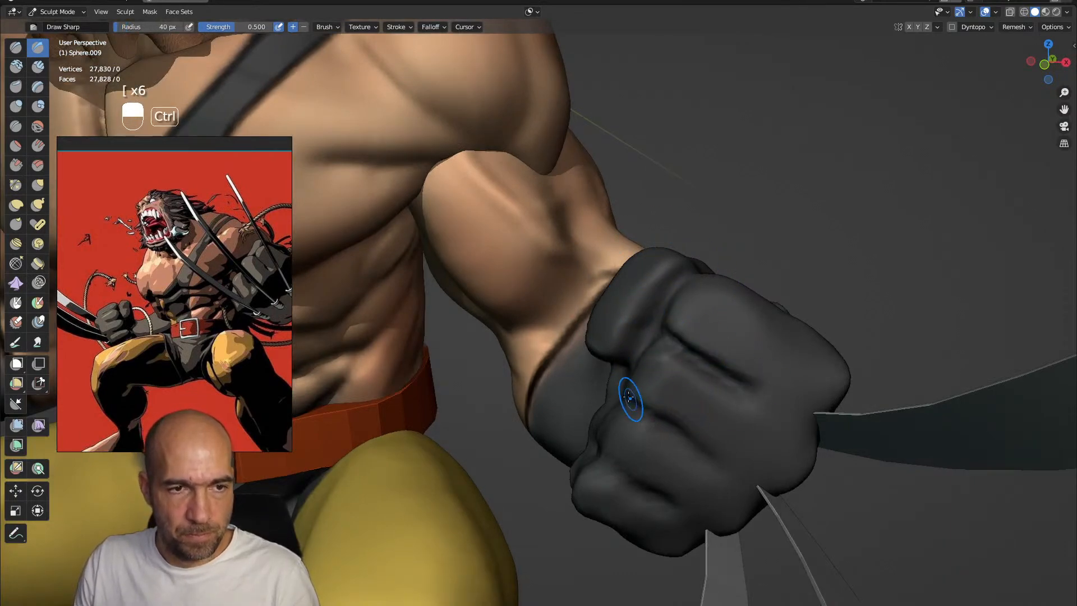
{"action": "left_click_drag", "start_coordinate": [662, 504], "coordinate": [665, 415], "text": "ctrl+alt"}
{"action": "left_click_drag", "start_coordinate": [665, 415], "coordinate": [674, 360], "text": "alt"}
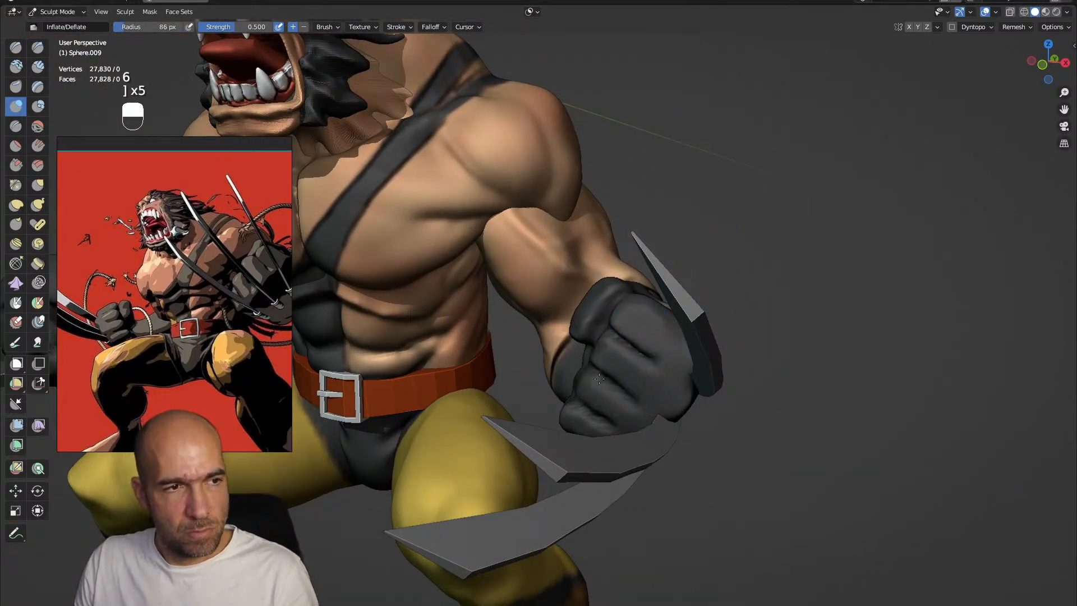
{"action": "left_click_drag", "start_coordinate": [590, 422], "coordinate": [703, 367], "text": "alt"}
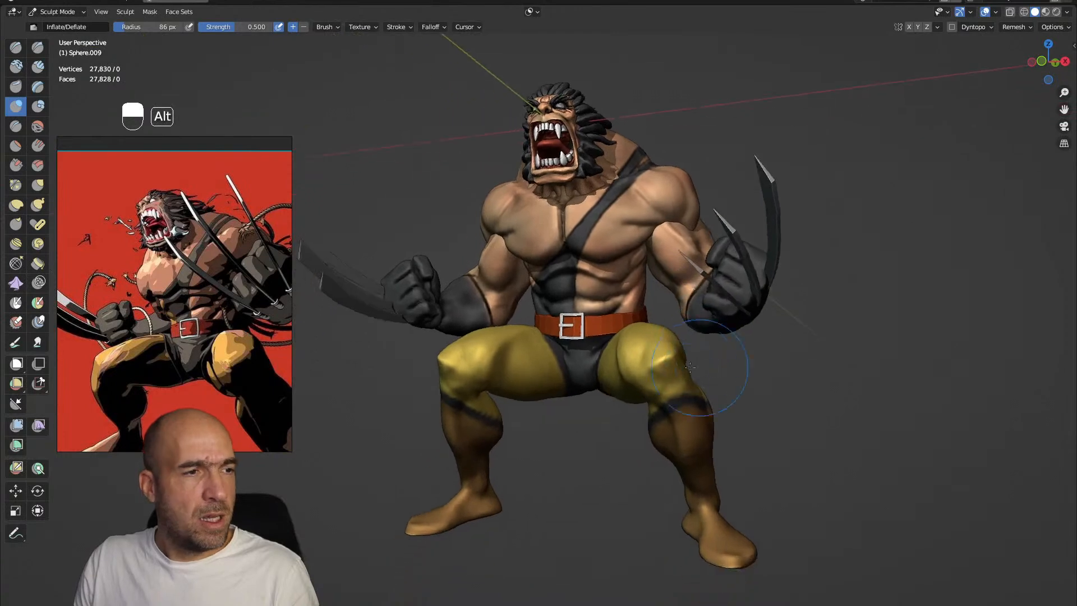
Return to Object Mode, add a cylinder mesh and, in Edit Mode, move it beside the raised gloved fist
{"action": "left_click_drag", "start_coordinate": [337, 302], "coordinate": [798, 247], "text": "alt"}
{"action": "key", "text": "ctrl+Tab"}
{"action": "key", "text": "shift+a"}
{"action": "mouse_move", "coordinate": [700, 248]}
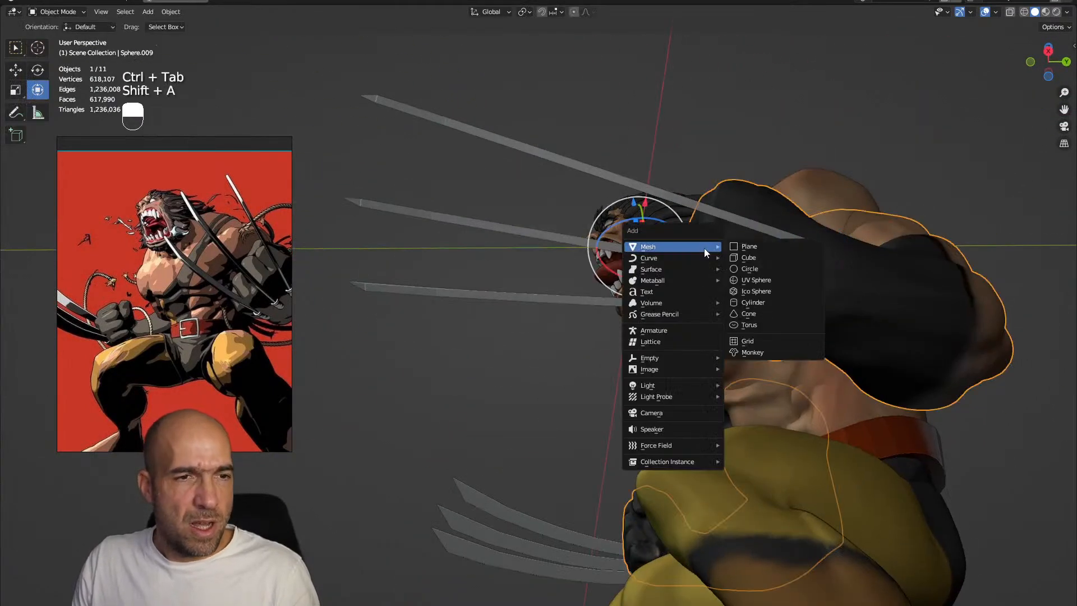
{"action": "left_click", "coordinate": [770, 302]}
{"action": "key", "text": "Tab"}
{"action": "left_click_drag", "start_coordinate": [767, 299], "coordinate": [781, 323], "text": "ctrl+alt"}
{"action": "key", "text": "g"}
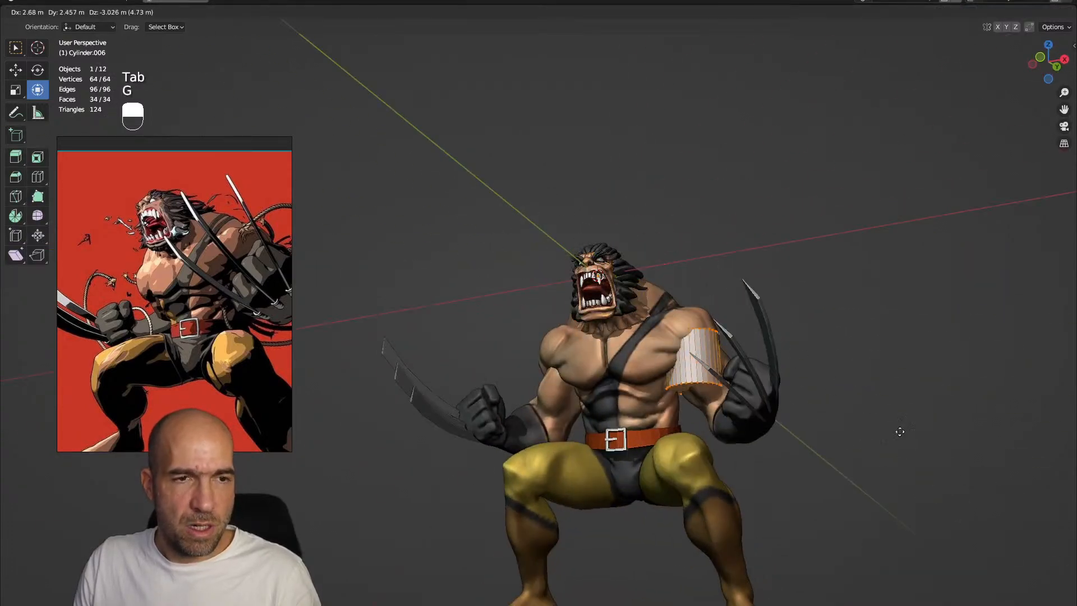
{"action": "left_click", "coordinate": [951, 478]}
{"action": "left_click_drag", "start_coordinate": [928, 483], "coordinate": [896, 449], "text": "alt+shift"}
{"action": "left_click_drag", "start_coordinate": [896, 450], "coordinate": [898, 443], "text": "alt"}
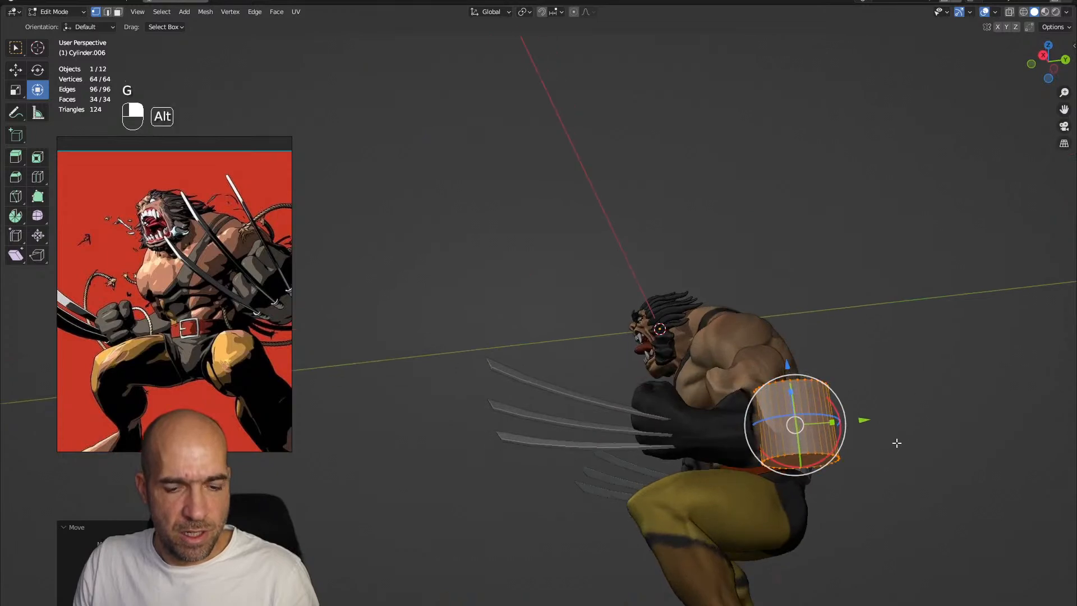
{"action": "key", "text": "g"}
{"action": "left_click", "coordinate": [746, 474]}
{"action": "left_click_drag", "start_coordinate": [805, 505], "coordinate": [820, 429], "text": "alt+shift"}
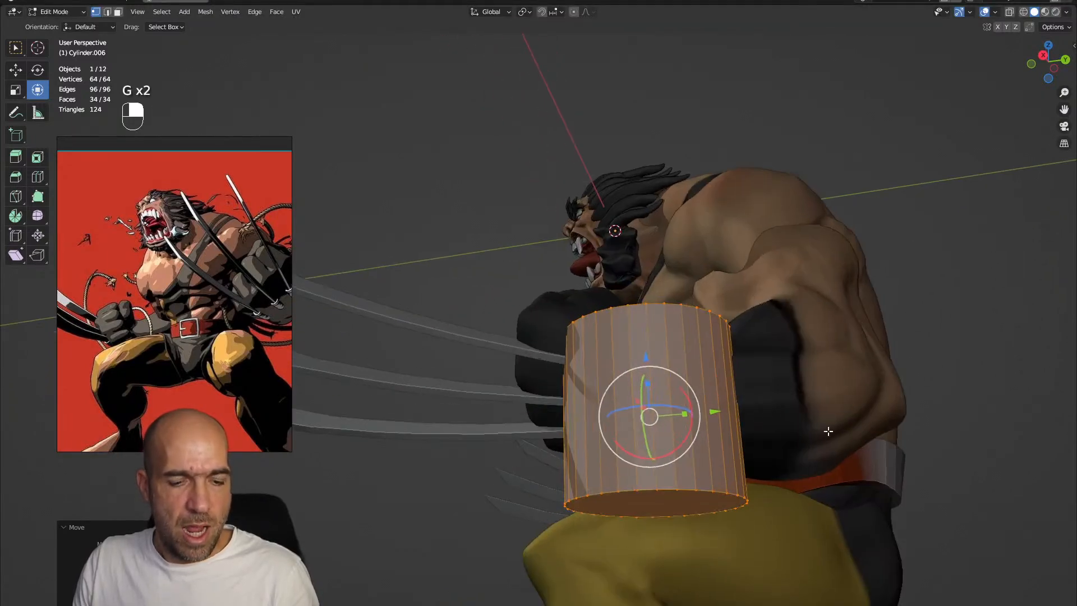
Scale the cylinder down to a small fitting and bring it into close view beneath the gloved forearm
{"action": "key", "text": "s"}
{"action": "left_click", "coordinate": [673, 405]}
{"action": "left_click_drag", "start_coordinate": [673, 405], "coordinate": [688, 400], "text": "ctrl+alt"}
{"action": "right_click_drag", "start_coordinate": [750, 447], "coordinate": [607, 263], "text": "alt+shift"}
{"action": "right_click_drag", "start_coordinate": [606, 263], "coordinate": [667, 258], "text": "ctrl+alt"}
{"action": "right_click_drag", "start_coordinate": [668, 258], "coordinate": [737, 508], "text": "alt"}
{"action": "right_click_drag", "start_coordinate": [737, 508], "coordinate": [673, 401], "text": "alt"}
{"action": "left_click_drag", "start_coordinate": [645, 378], "coordinate": [555, 120]}
{"action": "left_click_drag", "start_coordinate": [673, 401], "coordinate": [664, 318], "text": "ctrl+alt"}
{"action": "left_click_drag", "start_coordinate": [611, 67], "coordinate": [663, 331], "text": "alt+shift"}
{"action": "left_click_drag", "start_coordinate": [654, 409], "coordinate": [650, 280], "text": "alt+shift"}
{"action": "left_click_drag", "start_coordinate": [564, 454], "coordinate": [637, 343], "text": "alt+shift"}
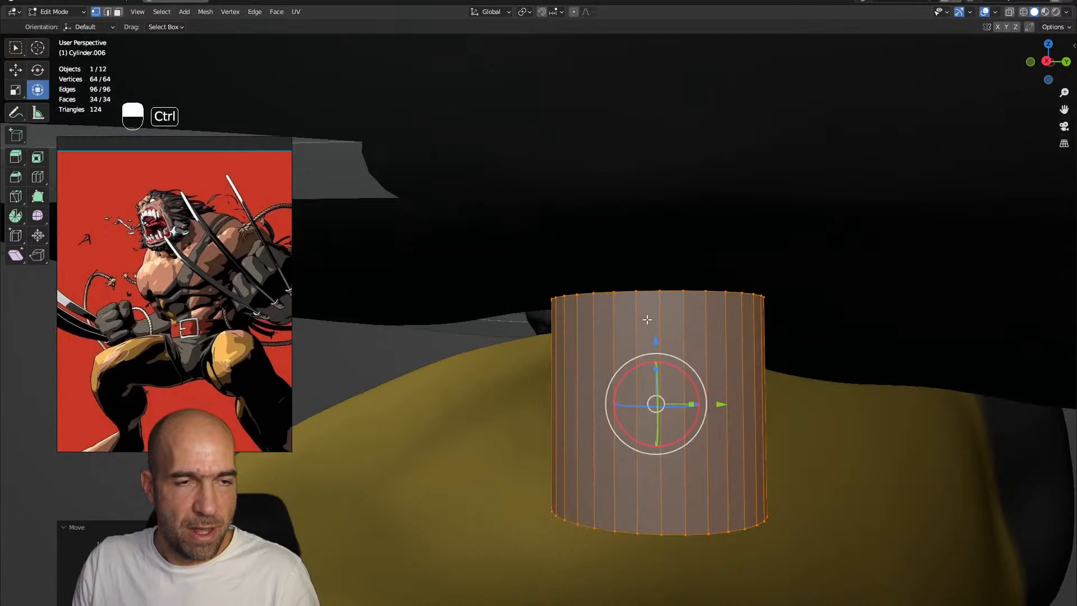
Add an edge loop near the cylinder's upper end and extrude and scale the upper face band outward into a wider collar
{"action": "left_click", "coordinate": [639, 329]}
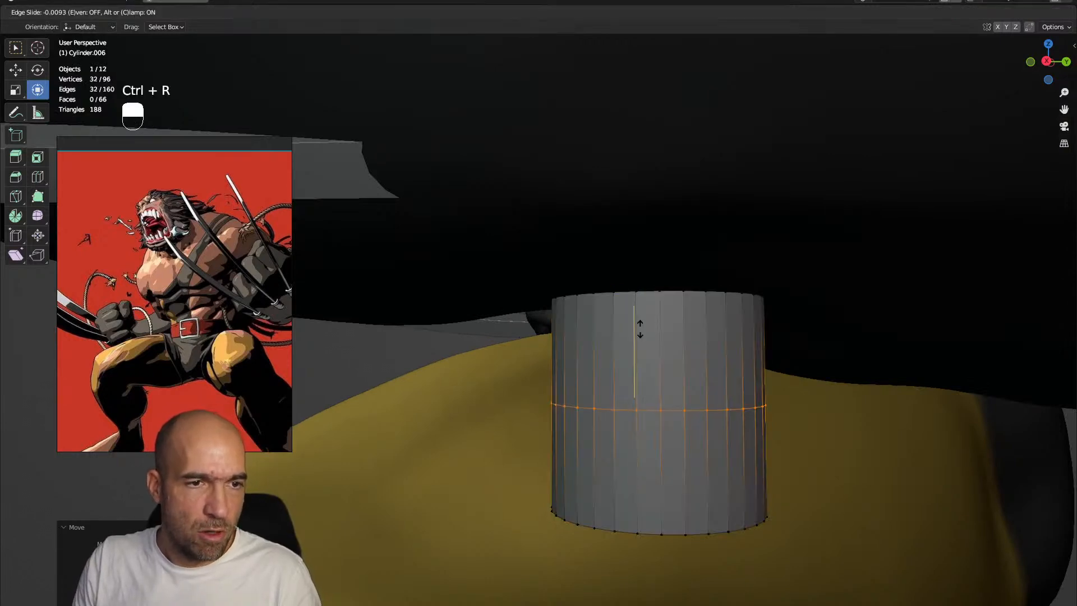
{"action": "left_click", "coordinate": [628, 290]}
{"action": "key", "text": "3"}
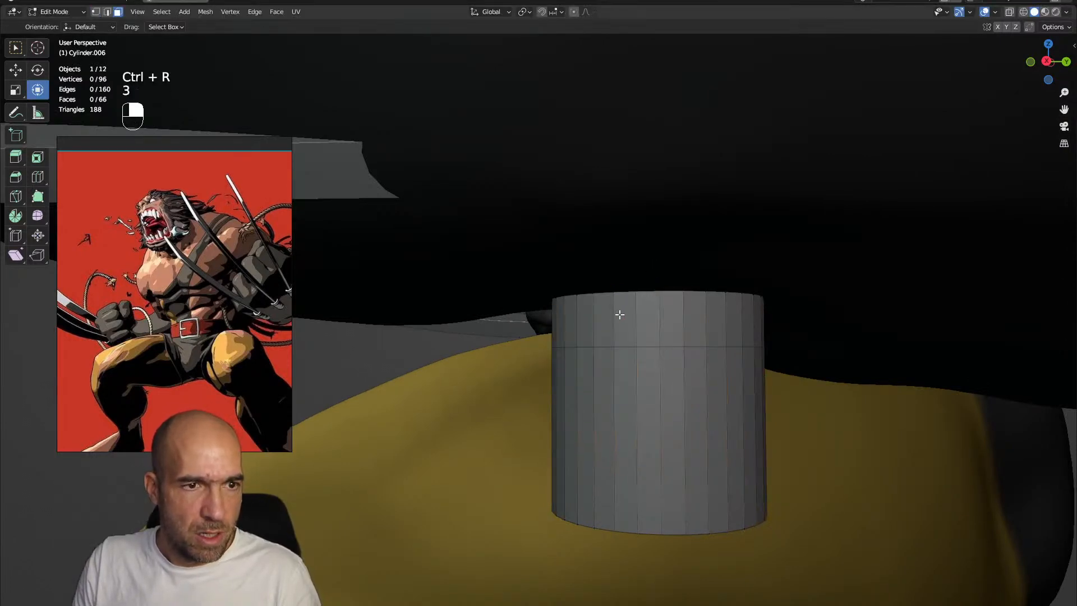
{"action": "left_click", "coordinate": [619, 314], "text": "alt"}
{"action": "key", "text": "e"}
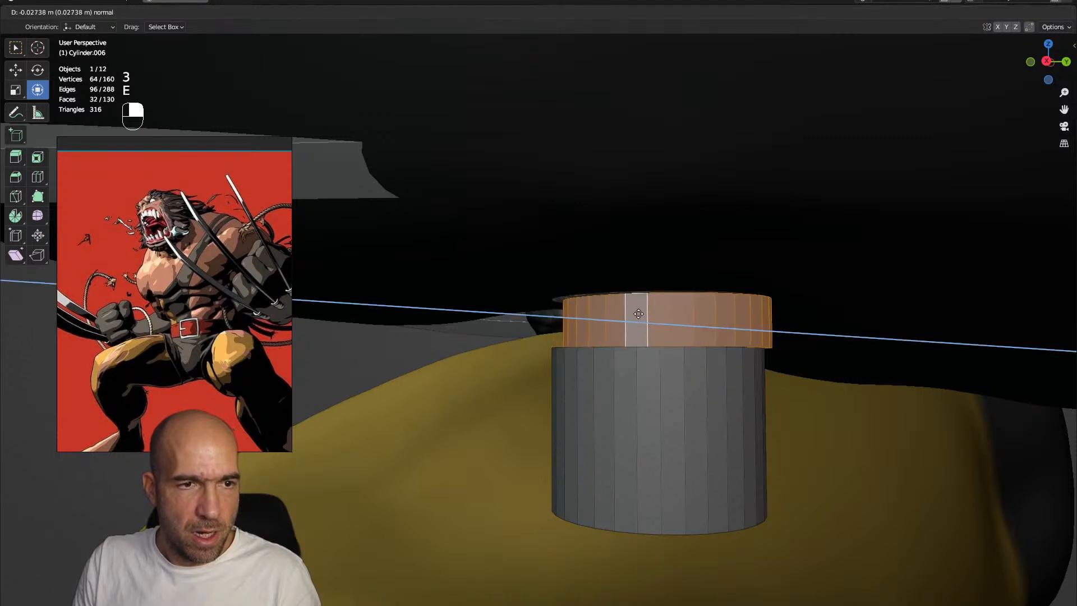
{"action": "left_click", "coordinate": [638, 314]}
{"action": "key", "text": "s"}
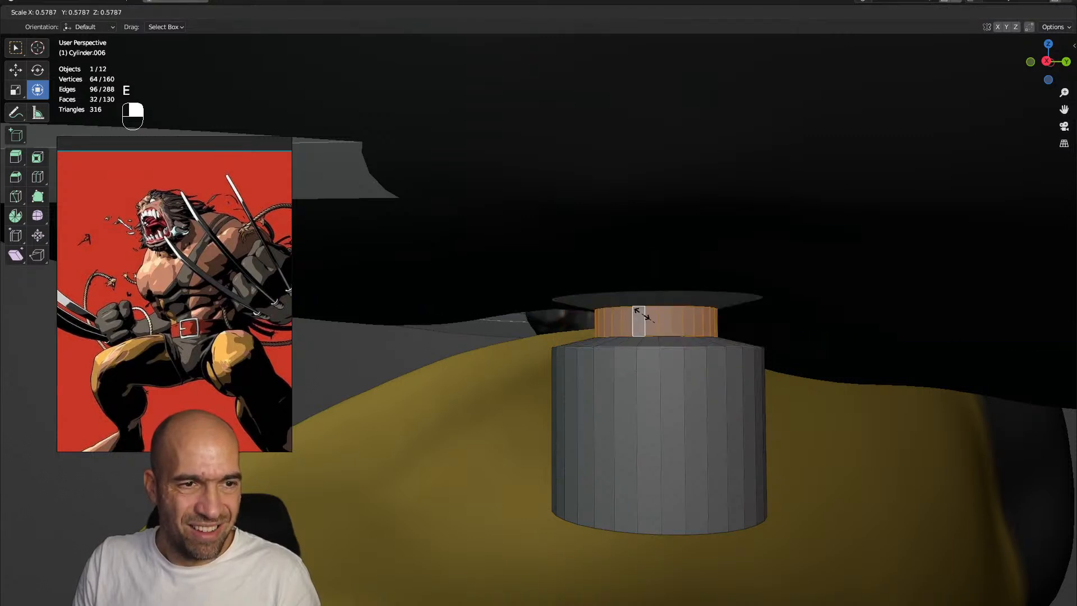
{"action": "left_click", "coordinate": [627, 307]}
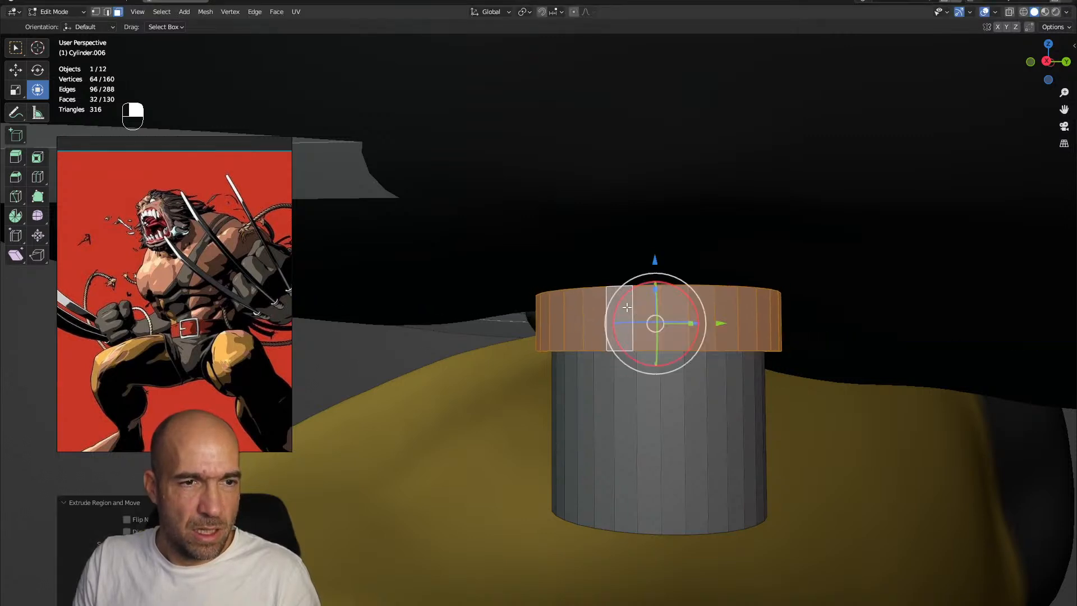
Inset the cylinder's bottom face, pull it outward into a tapered tip and inset the end face again
{"action": "left_click_drag", "start_coordinate": [645, 437], "coordinate": [656, 404], "text": "alt"}
{"action": "left_click_drag", "start_coordinate": [644, 561], "coordinate": [672, 303], "text": "alt+shift"}
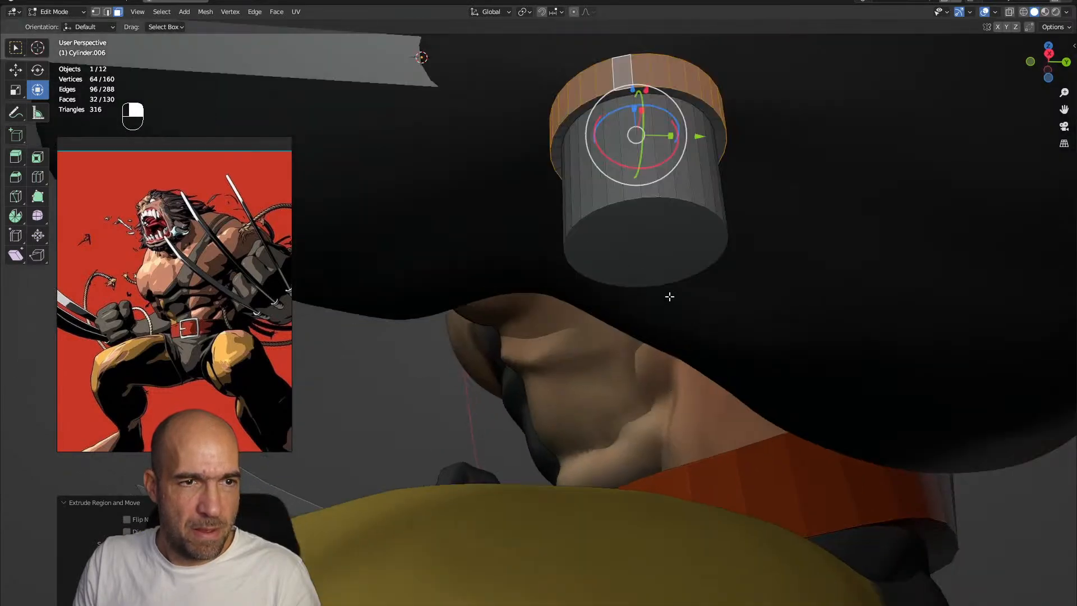
{"action": "left_click", "coordinate": [645, 258]}
{"action": "left_click_drag", "start_coordinate": [645, 255], "coordinate": [699, 268], "text": "alt"}
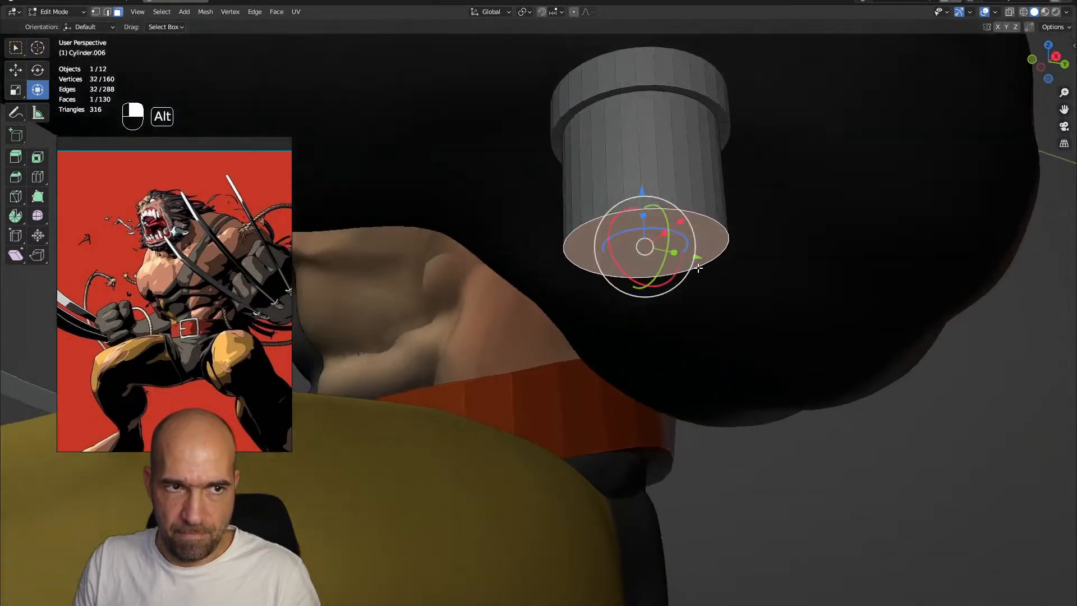
{"action": "key", "text": "i"}
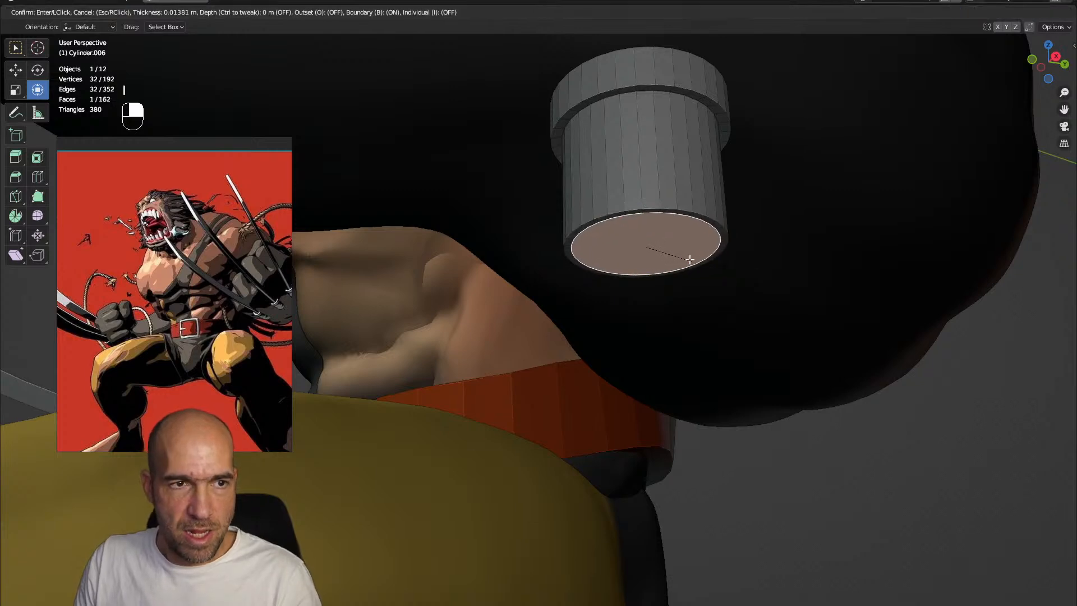
{"action": "left_click", "coordinate": [675, 230]}
{"action": "key", "text": "e"}
{"action": "left_click", "coordinate": [861, 356]}
{"action": "key", "text": "i"}
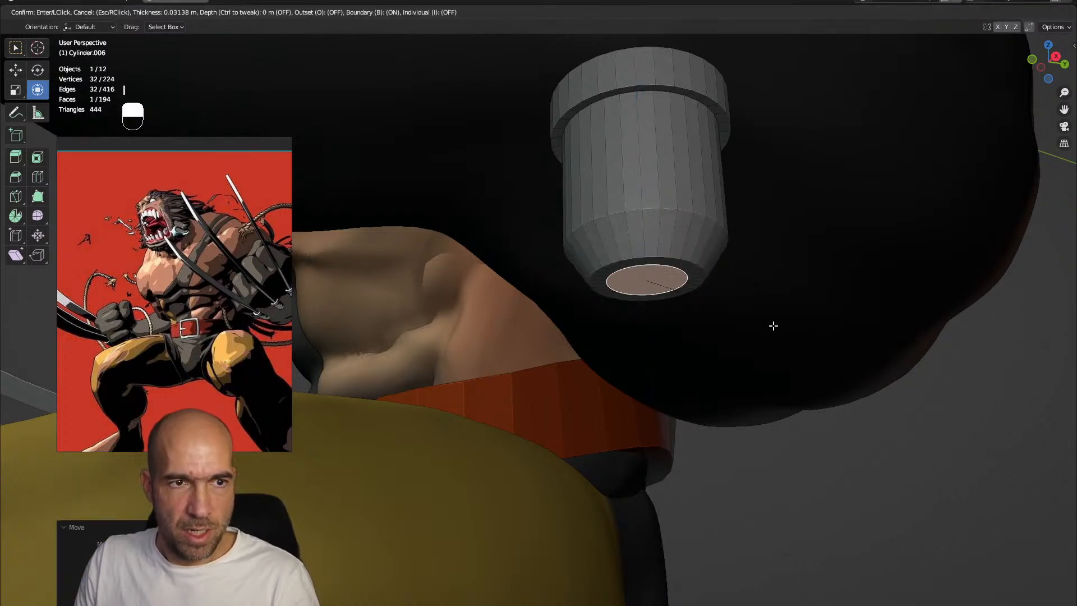
{"action": "left_click", "coordinate": [685, 255]}
Select the whole cylinder fitting, then rotate, move and scale it to sit around the base of a claw
{"action": "left_click_drag", "start_coordinate": [644, 222], "coordinate": [644, 240]}
{"action": "left_click_drag", "start_coordinate": [667, 242], "coordinate": [671, 298], "text": "alt"}
{"action": "key", "text": "Tab"}
{"action": "key", "text": "Tab"}
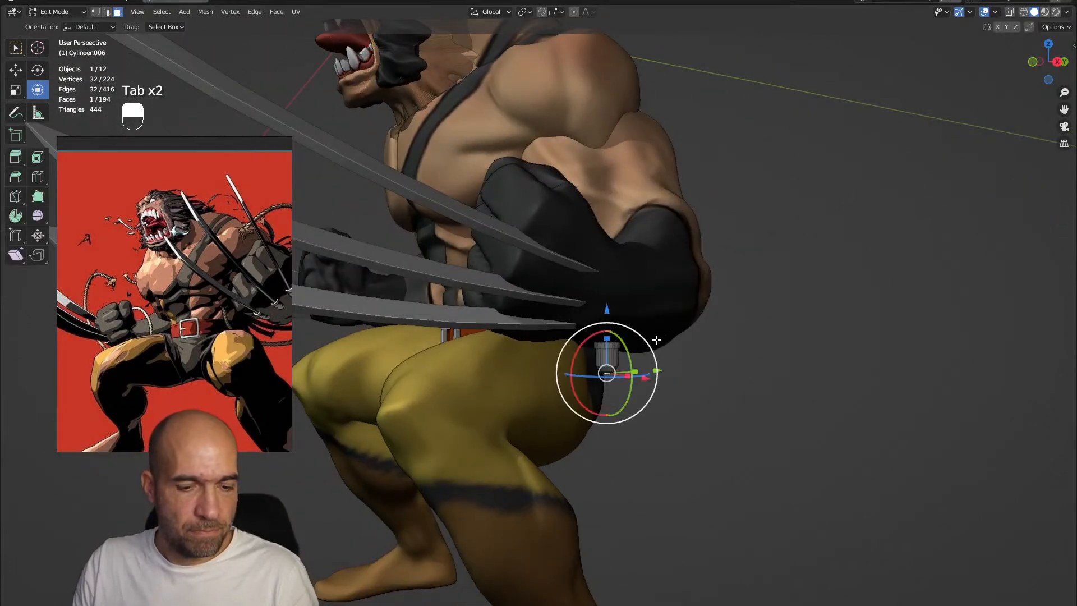
{"action": "key", "text": "a"}
{"action": "left_click_drag", "start_coordinate": [670, 334], "coordinate": [587, 326], "text": "alt"}
{"action": "left_click_drag", "start_coordinate": [594, 322], "coordinate": [709, 289], "text": "alt"}
{"action": "key", "text": "g"}
{"action": "left_click", "coordinate": [582, 241]}
{"action": "key", "text": "g"}
{"action": "left_click", "coordinate": [633, 239]}
{"action": "key", "text": "s"}
{"action": "left_click", "coordinate": [611, 300]}
Duplicate the claw fitting twice and place the copies around the bases of the other two claws
{"action": "key", "text": "shift+d"}
{"action": "left_click", "coordinate": [602, 223]}
{"action": "key", "text": "g"}
{"action": "left_click", "coordinate": [608, 272]}
{"action": "key", "text": "shift+d"}
{"action": "left_click", "coordinate": [619, 217]}
{"action": "key", "text": "g"}
{"action": "left_click", "coordinate": [609, 233]}
{"action": "right_click_drag", "start_coordinate": [708, 288], "coordinate": [561, 236], "text": "alt"}
{"action": "right_click", "coordinate": [514, 204]}
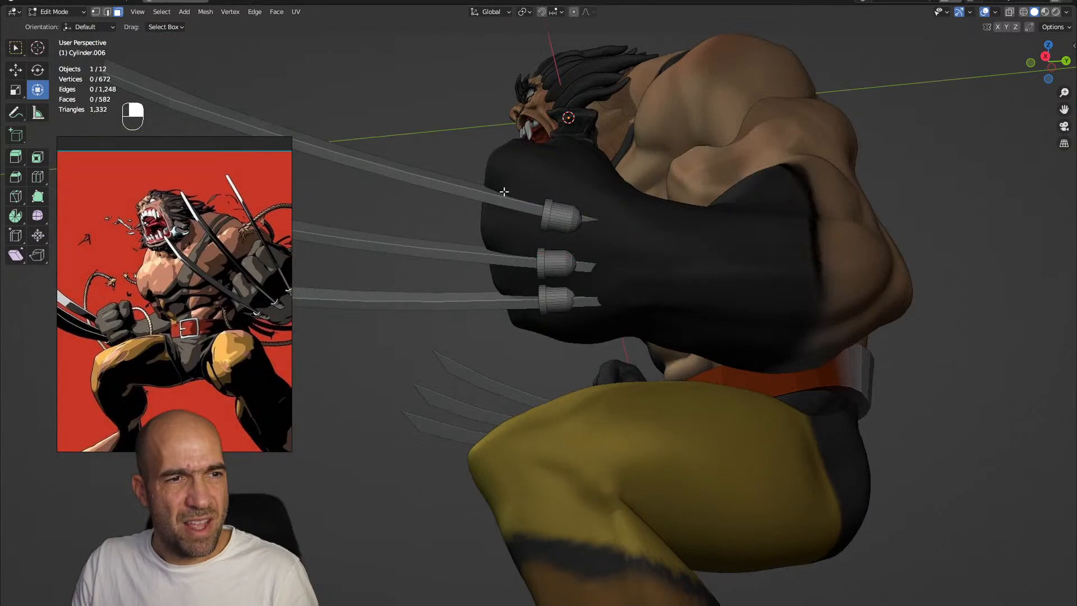
Switch the claw fittings to Sculpt Mode, restore the full workspace layout and add a Mirror modifier to them
{"action": "key", "text": "alt+q"}
{"action": "key", "text": "ctrl+Tab"}
{"action": "mouse_move", "coordinate": [467, 191]}
{"action": "left_mouse_down", "text": "alt"}
{"action": "mouse_move", "coordinate": [601, 289]}
{"action": "mouse_move", "coordinate": [711, 275]}
{"action": "left_mouse_up", "text": "alt"}
{"action": "key", "text": "alt+q"}
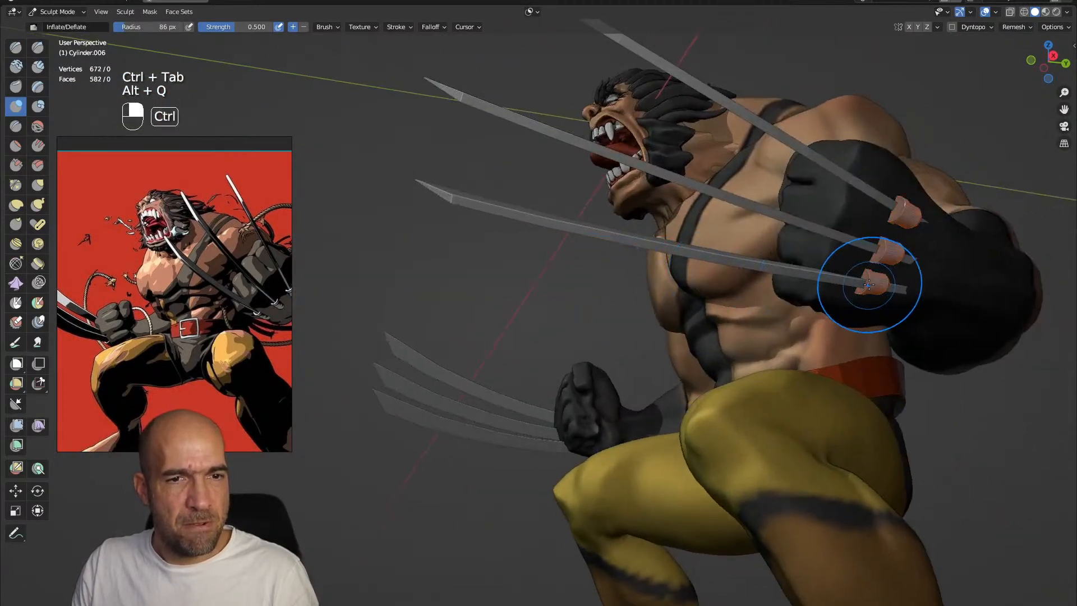
{"action": "key", "text": "ctrl+space"}
{"action": "left_click", "coordinate": [957, 245]}
{"action": "left_click", "coordinate": [852, 377]}
Switch sculpting to the claws and adjust their base ends with the Grab brush at 86 px
{"action": "left_click_drag", "start_coordinate": [764, 320], "coordinate": [858, 319], "text": "alt"}
{"action": "mouse_move", "coordinate": [700, 236]}
{"action": "left_mouse_down", "text": "alt+shift"}
{"action": "mouse_move", "coordinate": [641, 303]}
{"action": "mouse_move", "coordinate": [763, 300]}
{"action": "left_mouse_up", "text": "alt+shift"}
{"action": "left_click_drag", "start_coordinate": [762, 300], "coordinate": [797, 213], "text": "ctrl+alt"}
{"action": "mouse_move", "coordinate": [841, 163]}
{"action": "left_mouse_down", "text": "alt+shift"}
{"action": "mouse_move", "coordinate": [675, 308]}
{"action": "mouse_move", "coordinate": [644, 300]}
{"action": "left_mouse_up", "text": "alt+shift"}
{"action": "key", "text": "alt+q"}
{"action": "mouse_move", "coordinate": [693, 247]}
{"action": "left_mouse_down", "text": "alt"}
{"action": "mouse_move", "coordinate": [637, 264]}
{"action": "mouse_move", "coordinate": [644, 293]}
{"action": "left_mouse_up", "text": "alt"}
{"action": "key", "text": "g"}
{"action": "left_click_drag", "start_coordinate": [589, 312], "coordinate": [569, 300], "text": "alt"}
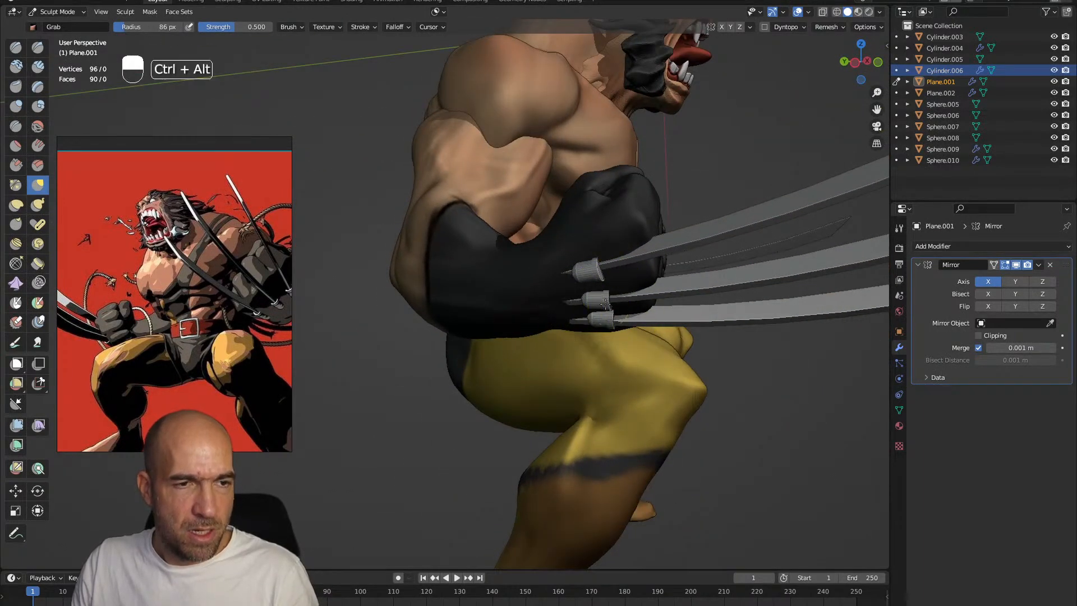
Add an edge loop near the base of each of the three claws in Edit Mode, then return to Sculpt Mode
{"action": "key", "text": "Tab"}
{"action": "mouse_move", "coordinate": [605, 303]}
{"action": "left_mouse_down", "text": "alt"}
{"action": "mouse_move", "coordinate": [632, 296]}
{"action": "mouse_move", "coordinate": [598, 296]}
{"action": "left_mouse_up", "text": "alt"}
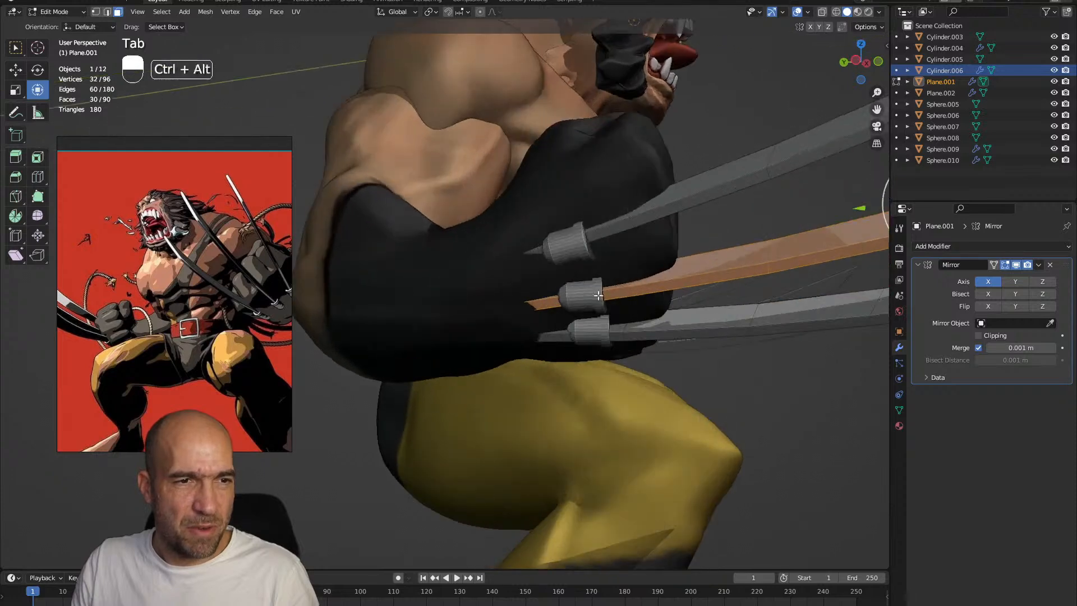
{"action": "left_click", "coordinate": [570, 297]}
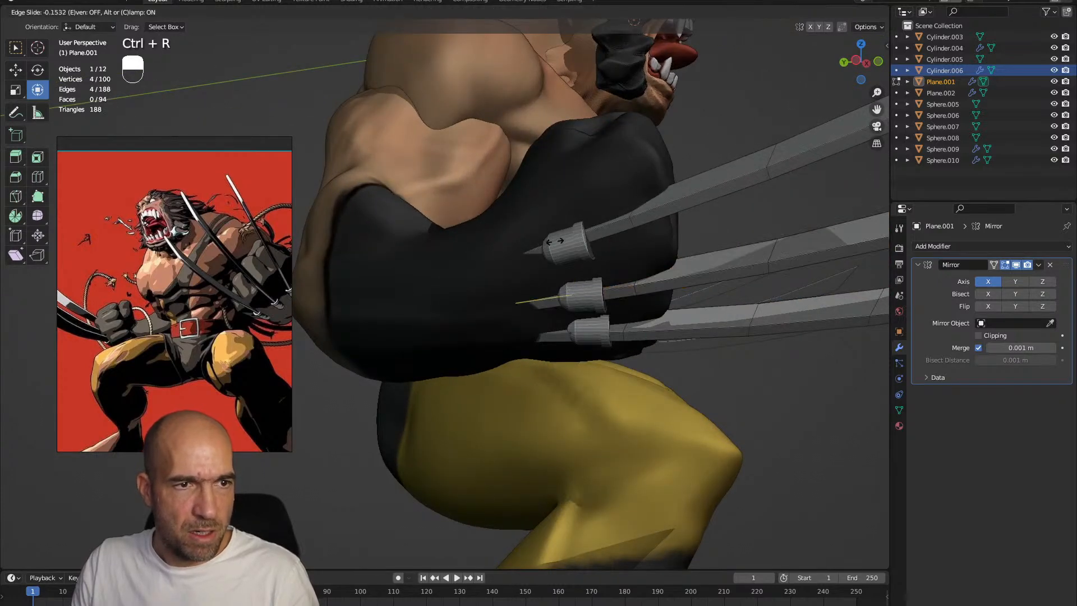
{"action": "left_click", "coordinate": [555, 240]}
{"action": "left_click", "coordinate": [560, 239]}
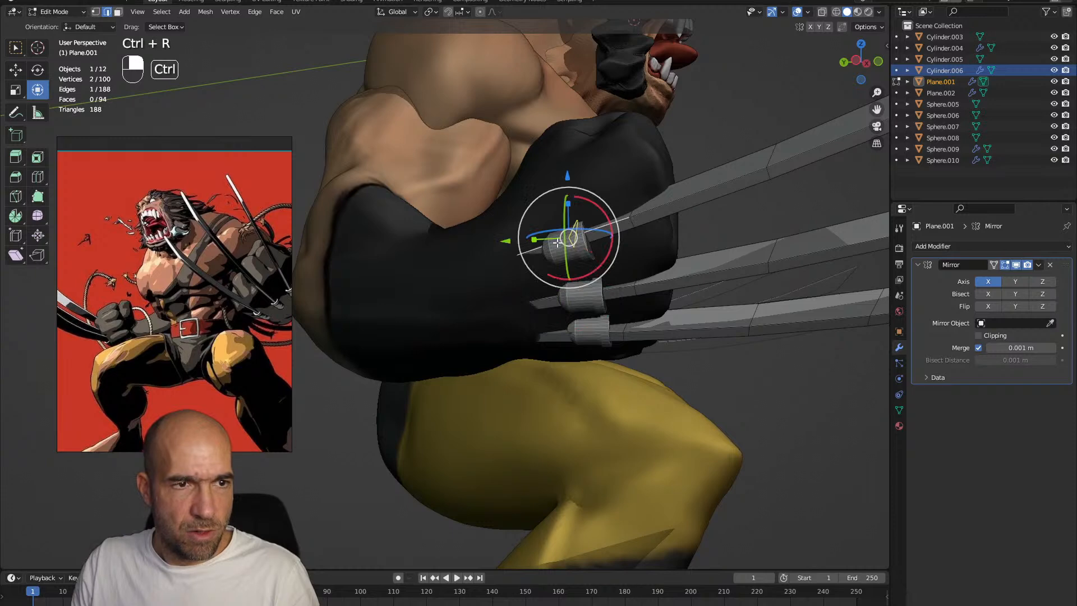
{"action": "key", "text": "ctrl+r"}
{"action": "left_click", "coordinate": [556, 241]}
{"action": "double_click", "coordinate": [556, 243]}
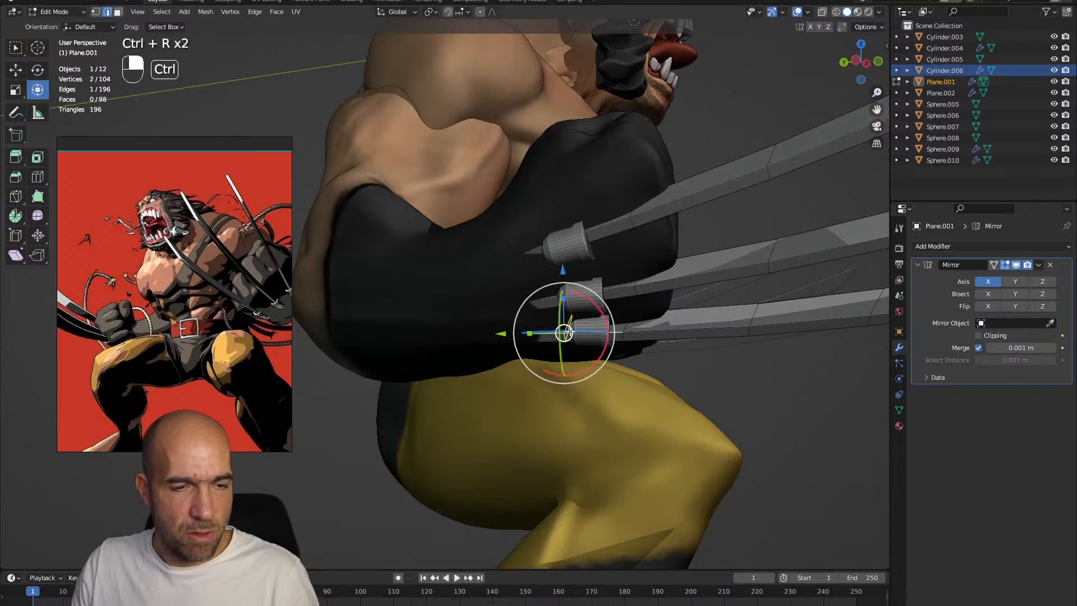
{"action": "left_click", "coordinate": [569, 331]}
{"action": "left_click", "coordinate": [568, 327]}
{"action": "key", "text": "ctrl+Tab"}
{"action": "left_click", "coordinate": [579, 380]}
Pull the claws' base ends into their cylindrical fittings with the Grab brush, checking the alignment from several angles
{"action": "middle_click_drag", "start_coordinate": [570, 356], "coordinate": [538, 312]}
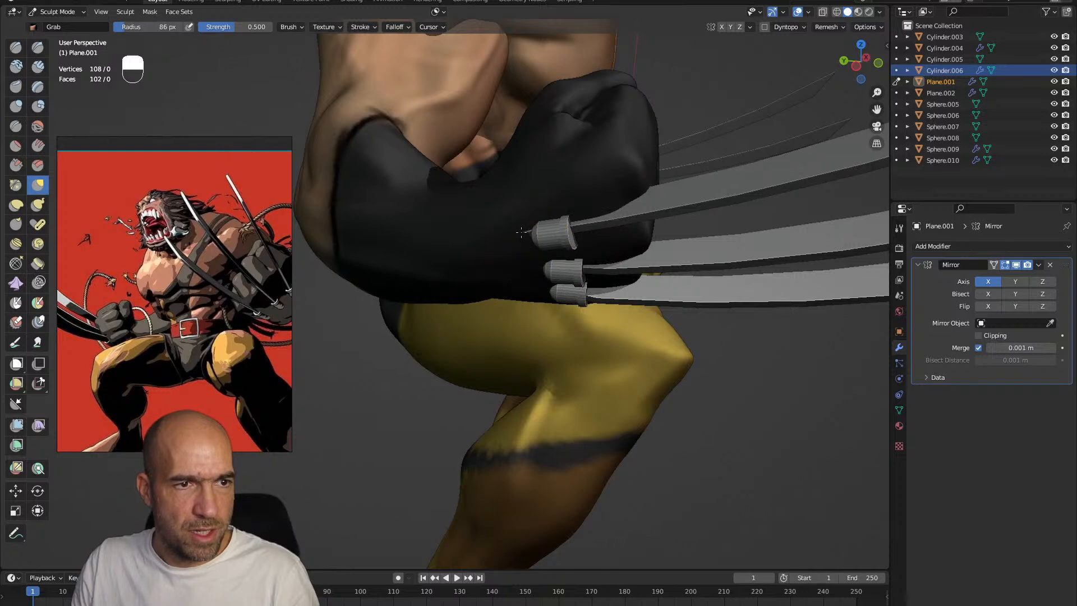
{"action": "middle_click_drag", "start_coordinate": [527, 222], "coordinate": [580, 277]}
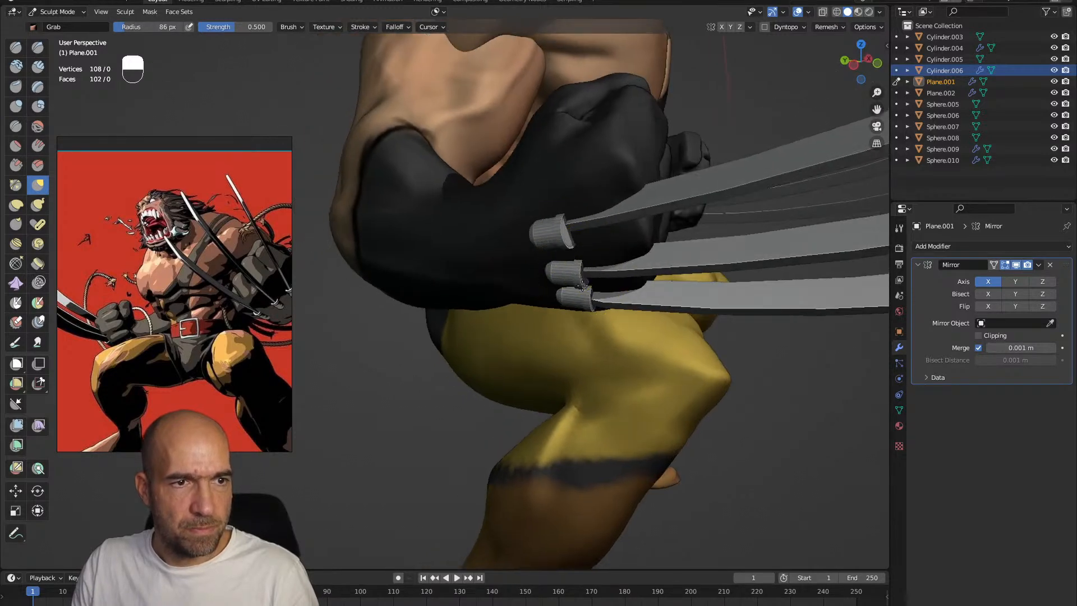
{"action": "left_click_drag", "start_coordinate": [626, 318], "coordinate": [622, 359], "text": "ctrl+alt"}
{"action": "mouse_move", "coordinate": [623, 359]}
{"action": "left_mouse_down", "text": "alt"}
{"action": "mouse_move", "coordinate": [468, 319]}
{"action": "mouse_move", "coordinate": [471, 336]}
{"action": "left_mouse_up", "text": "alt"}
{"action": "mouse_move", "coordinate": [471, 336]}
{"action": "left_mouse_down", "text": "alt"}
{"action": "mouse_move", "coordinate": [554, 304]}
{"action": "mouse_move", "coordinate": [555, 288]}
{"action": "mouse_move", "coordinate": [613, 314]}
{"action": "mouse_move", "coordinate": [614, 297]}
{"action": "left_mouse_up", "text": "alt"}
{"action": "mouse_move", "coordinate": [614, 297]}
{"action": "left_mouse_down", "text": "alt"}
{"action": "mouse_move", "coordinate": [614, 315]}
{"action": "mouse_move", "coordinate": [606, 250]}
{"action": "mouse_move", "coordinate": [600, 272]}
{"action": "left_mouse_up", "text": "alt"}
{"action": "mouse_move", "coordinate": [574, 173]}
{"action": "left_mouse_down", "text": "alt"}
{"action": "mouse_move", "coordinate": [572, 206]}
{"action": "mouse_move", "coordinate": [543, 226]}
{"action": "mouse_move", "coordinate": [586, 234]}
{"action": "mouse_move", "coordinate": [601, 269]}
{"action": "left_mouse_up", "text": "alt"}
Switch sculpting to the head, enlarge the reference picture around the face and undo the last two changes
{"action": "key", "text": "alt+q"}
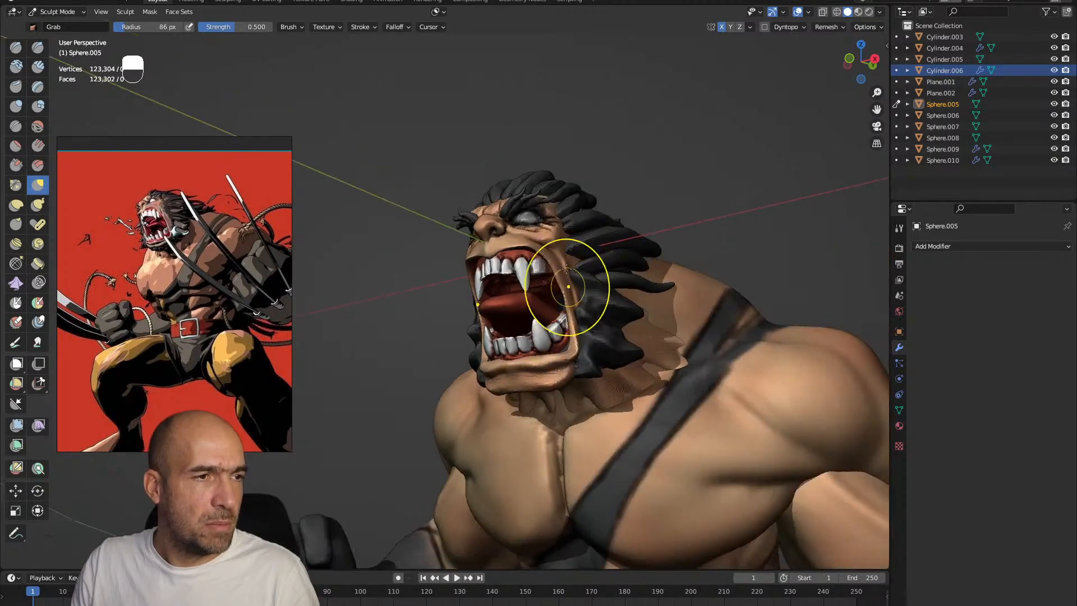
{"action": "scroll", "coordinate": [202, 274], "scroll_direction": "up", "scroll_amount": 4}
{"action": "scroll", "coordinate": [200, 265], "scroll_direction": "down", "scroll_amount": 2}
{"action": "middle_click_drag", "start_coordinate": [166, 233], "coordinate": [194, 267]}
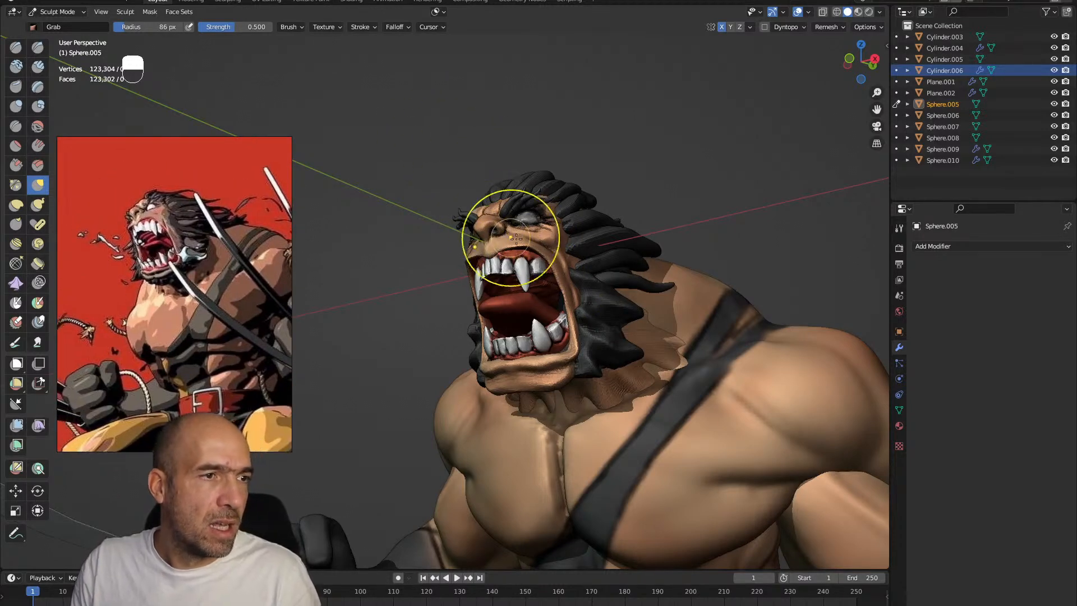
{"action": "key", "text": "ctrl+z"}
{"action": "key", "text": "ctrl+z"}
Adjust the open mouth and its surroundings with the Grab brush, switching between the head's meshes
{"action": "left_click_drag", "start_coordinate": [569, 264], "coordinate": [554, 335], "text": "alt+shift"}
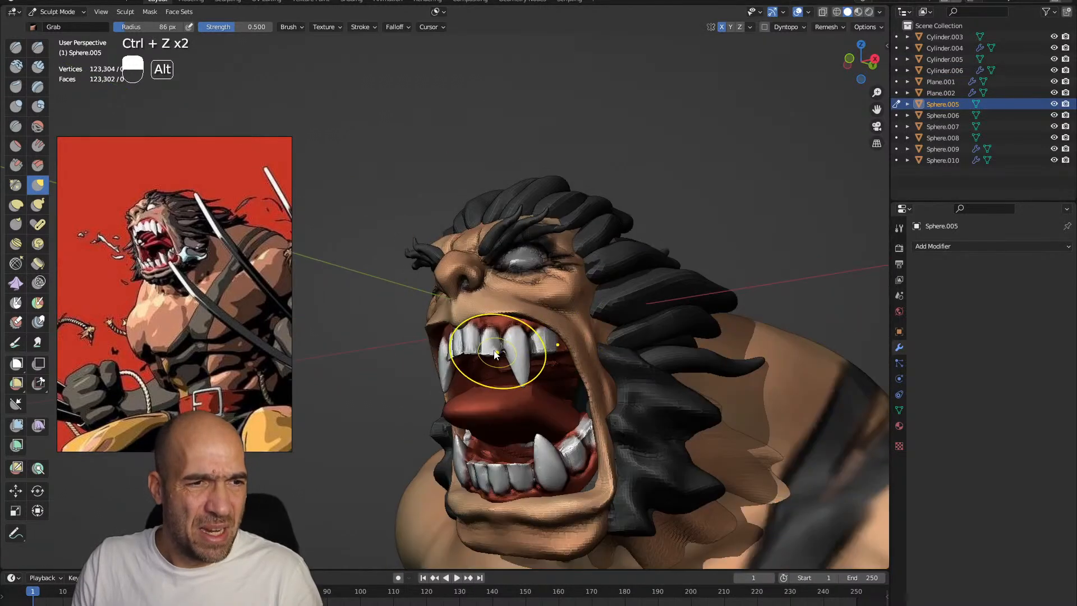
{"action": "key", "text": "alt+q"}
{"action": "mouse_move", "coordinate": [518, 374]}
{"action": "left_mouse_down", "text": "ctrl+alt"}
{"action": "mouse_move", "coordinate": [512, 293]}
{"action": "mouse_move", "coordinate": [484, 313]}
{"action": "mouse_move", "coordinate": [492, 281]}
{"action": "mouse_move", "coordinate": [525, 295]}
{"action": "mouse_move", "coordinate": [517, 277]}
{"action": "mouse_move", "coordinate": [550, 286]}
{"action": "mouse_move", "coordinate": [461, 334]}
{"action": "left_mouse_up", "text": "ctrl+alt"}
{"action": "left_click_drag", "start_coordinate": [461, 334], "coordinate": [524, 342], "text": "alt"}
{"action": "key", "text": "alt+q"}
{"action": "mouse_move", "coordinate": [524, 342]}
{"action": "left_mouse_down", "text": "alt+shift"}
{"action": "mouse_move", "coordinate": [493, 281]}
{"action": "mouse_move", "coordinate": [511, 274]}
{"action": "mouse_move", "coordinate": [489, 317]}
{"action": "mouse_move", "coordinate": [474, 323]}
{"action": "left_mouse_up", "text": "alt+shift"}
Refine the creases around the mouth, jaw and neck with the Draw Sharp brush at 86 px
{"action": "key", "text": "alt+q"}
{"action": "key", "text": "1"}
{"action": "mouse_move", "coordinate": [474, 322]}
{"action": "left_mouse_down", "text": "alt"}
{"action": "mouse_move", "coordinate": [521, 321]}
{"action": "mouse_move", "coordinate": [476, 298]}
{"action": "left_mouse_up", "text": "alt"}
{"action": "key", "text": "alt+q"}
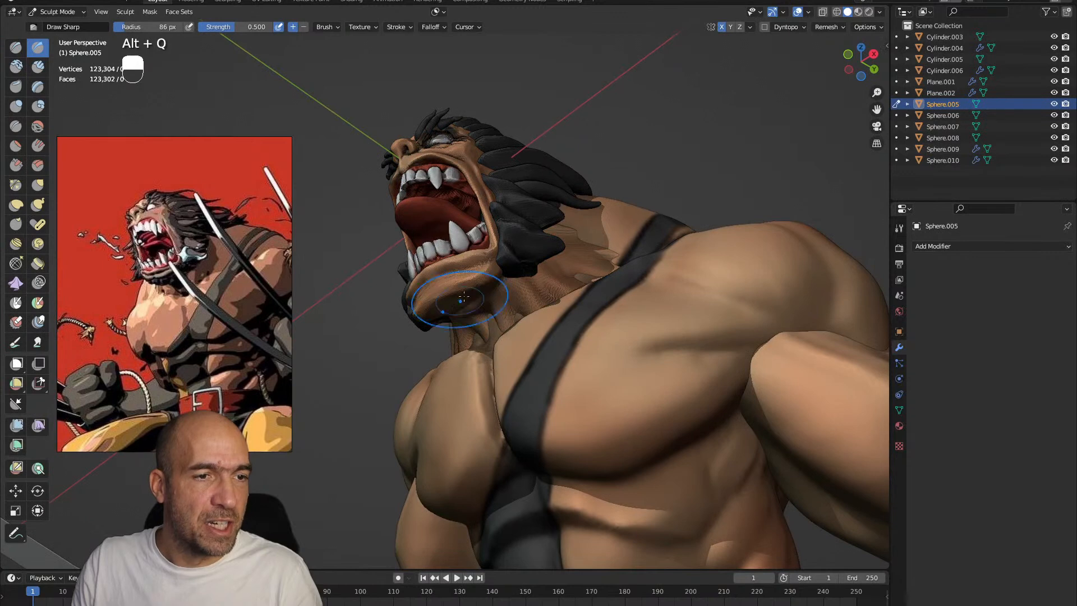
{"action": "left_click_drag", "start_coordinate": [494, 293], "coordinate": [532, 367], "text": "alt"}
{"action": "left_click_drag", "start_coordinate": [527, 331], "coordinate": [492, 219], "text": "ctrl+alt"}
{"action": "left_click_drag", "start_coordinate": [492, 219], "coordinate": [498, 305], "text": "alt+shift"}
{"action": "left_click_drag", "start_coordinate": [498, 306], "coordinate": [512, 376], "text": "alt"}
{"action": "left_click_drag", "start_coordinate": [511, 375], "coordinate": [504, 307], "text": "alt+shift"}
{"action": "mouse_move", "coordinate": [504, 230]}
{"action": "left_mouse_down", "text": "alt+shift"}
{"action": "mouse_move", "coordinate": [505, 274]}
{"action": "mouse_move", "coordinate": [547, 236]}
{"action": "mouse_move", "coordinate": [504, 229]}
{"action": "left_mouse_up", "text": "alt+shift"}
{"action": "key", "text": "alt+q"}
Open the teeth mesh in Edit Mode, isolate a single tooth by linked selection and reposition it
{"action": "key", "text": "alt+q"}
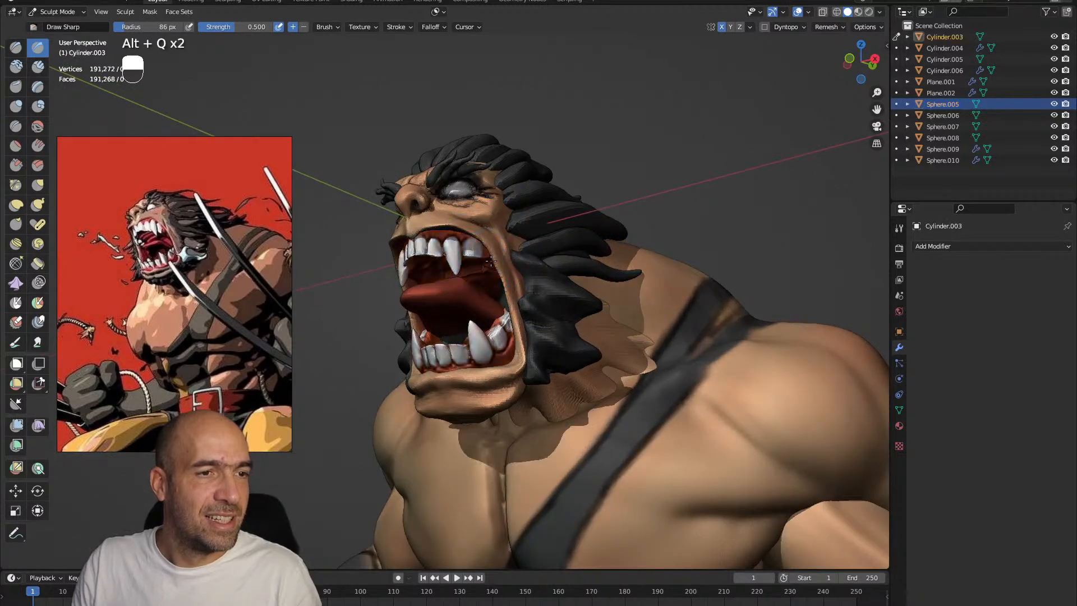
Reshape the corner of the open mouth with the Grab brush
{"action": "key", "text": "g"}
{"action": "mouse_move", "coordinate": [491, 256]}
{"action": "left_mouse_down"}
{"action": "mouse_move", "coordinate": [495, 248]}
{"action": "mouse_move", "coordinate": [506, 285]}
{"action": "left_mouse_up"}
{"action": "mouse_move", "coordinate": [516, 243]}
{"action": "left_mouse_down", "text": "alt"}
{"action": "mouse_move", "coordinate": [511, 228]}
{"action": "mouse_move", "coordinate": [488, 259]}
{"action": "left_mouse_up", "text": "alt"}
{"action": "key", "text": "alt+q"}
{"action": "mouse_move", "coordinate": [496, 266]}
{"action": "left_mouse_down", "text": "ctrl+alt"}
{"action": "mouse_move", "coordinate": [505, 248]}
{"action": "mouse_move", "coordinate": [463, 268]}
{"action": "left_mouse_up", "text": "ctrl+alt"}
{"action": "key", "text": "Tab"}
{"action": "right_click", "coordinate": [463, 267]}
{"action": "key", "text": "l"}
{"action": "key", "text": "shift+d"}
{"action": "right_click", "coordinate": [463, 267]}
{"action": "key", "text": "ctrl+z"}
{"action": "left_click_drag", "start_coordinate": [493, 269], "coordinate": [551, 321], "text": "alt"}
{"action": "key", "text": "g"}
{"action": "left_click", "coordinate": [465, 251]}
Duplicate the selected tooth and move the copy into place in the mouth
{"action": "key", "text": "shift+d"}
{"action": "left_click", "coordinate": [514, 259]}
{"action": "left_click_drag", "start_coordinate": [574, 286], "coordinate": [556, 192]}
{"action": "key", "text": "g"}
{"action": "left_click", "coordinate": [553, 237]}
{"action": "left_click_drag", "start_coordinate": [553, 237], "coordinate": [596, 216], "text": "ctrl+alt"}
Return to Object Mode with nothing selected, maximize the 3D viewport and hide the viewport overlays
{"action": "key", "text": "ctrl+Tab"}
{"action": "left_click", "coordinate": [548, 214]}
{"action": "left_click", "coordinate": [614, 275]}
{"action": "left_click_drag", "start_coordinate": [613, 275], "coordinate": [659, 243], "text": "alt+shift"}
{"action": "key", "text": "ctrl+space"}
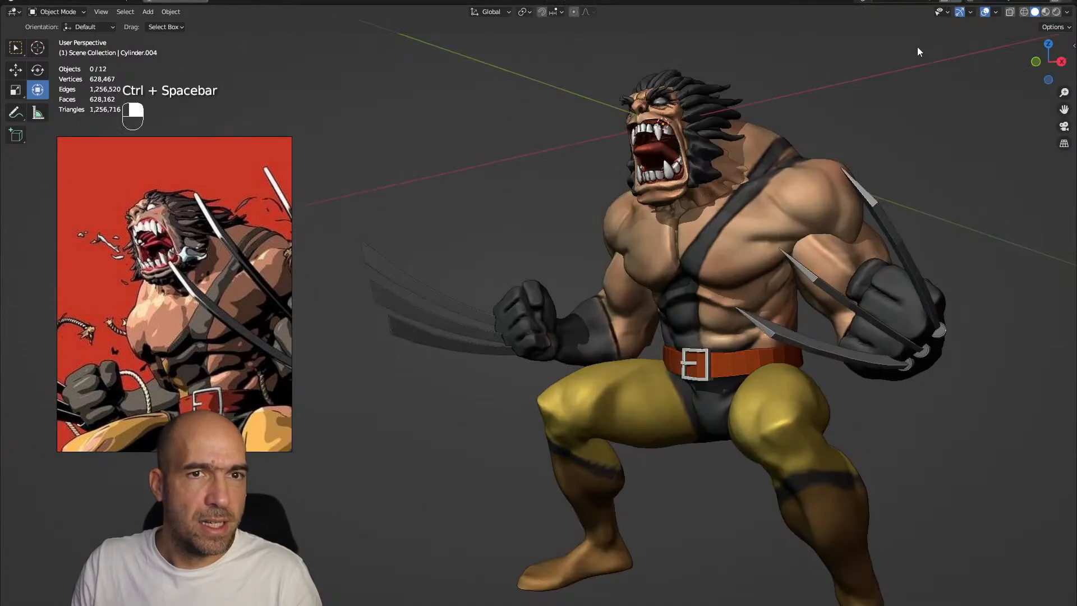
{"action": "left_click", "coordinate": [984, 12]}
{"action": "left_click_drag", "start_coordinate": [953, 78], "coordinate": [852, 161], "text": "alt+shift"}
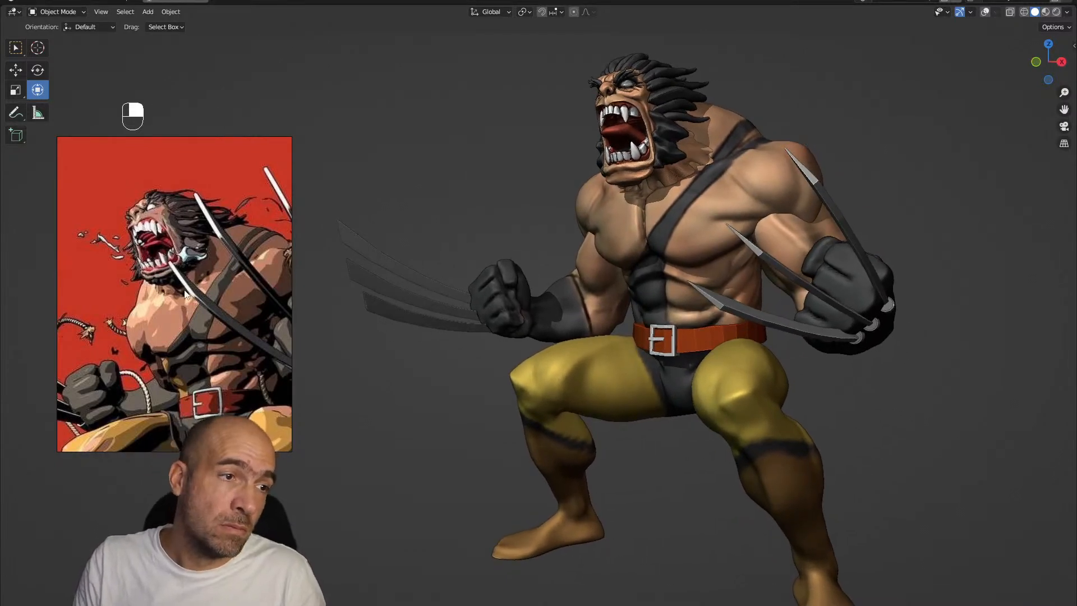
Fit the full figure in the reference picture and the viewport, and try to align the camera to the current view
{"action": "scroll", "coordinate": [185, 289], "scroll_direction": "down", "scroll_amount": 5}
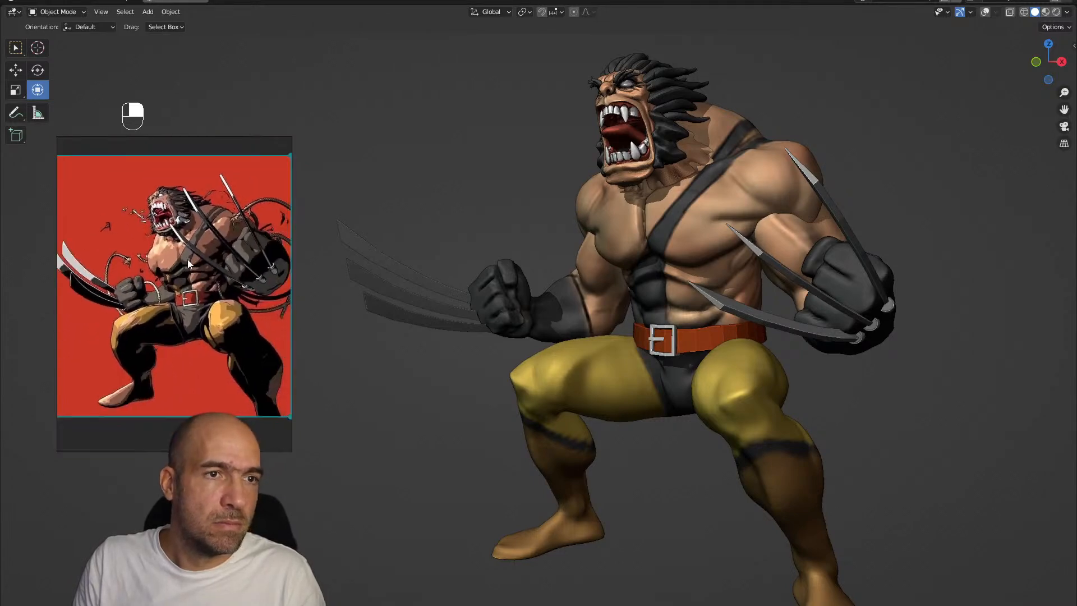
{"action": "scroll", "coordinate": [192, 257], "scroll_direction": "up", "scroll_amount": 1}
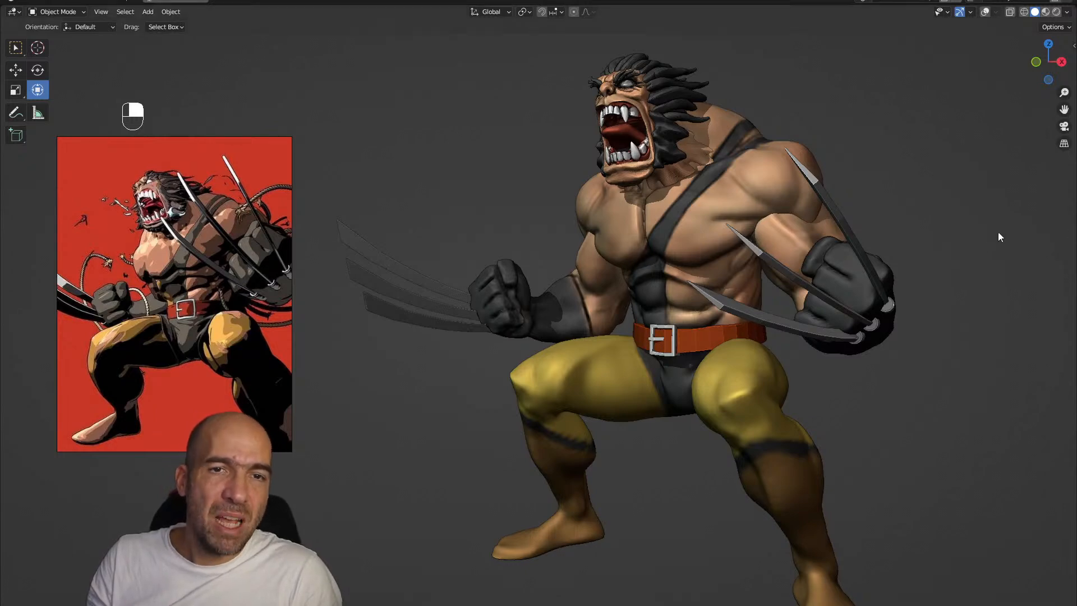
{"action": "right_click_drag", "start_coordinate": [961, 232], "coordinate": [925, 243], "text": "ctrl+alt"}
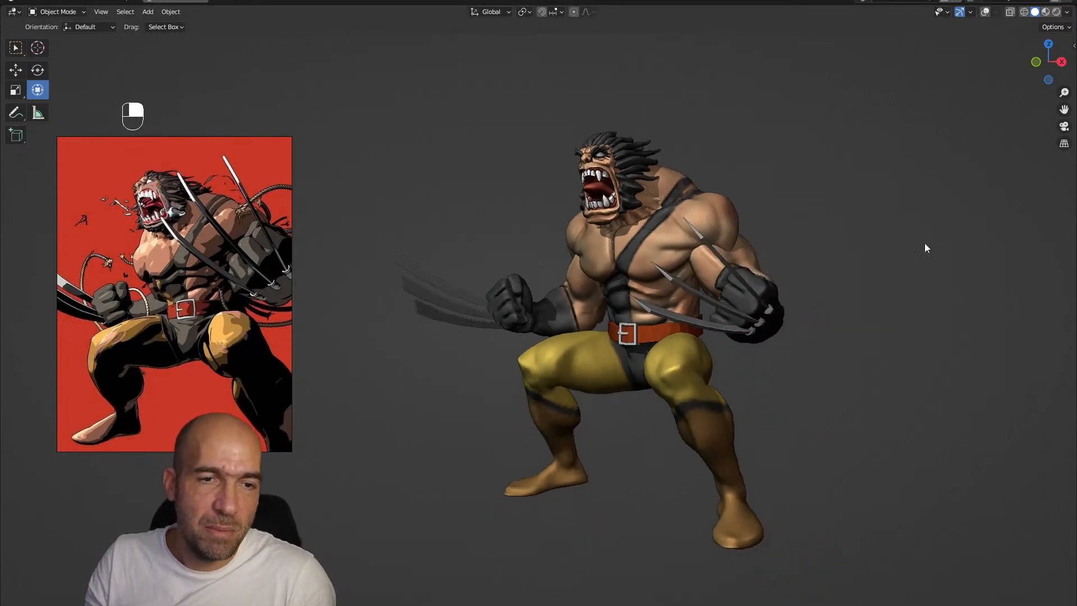
{"action": "key", "text": "ctrl+alt+KP_0"}
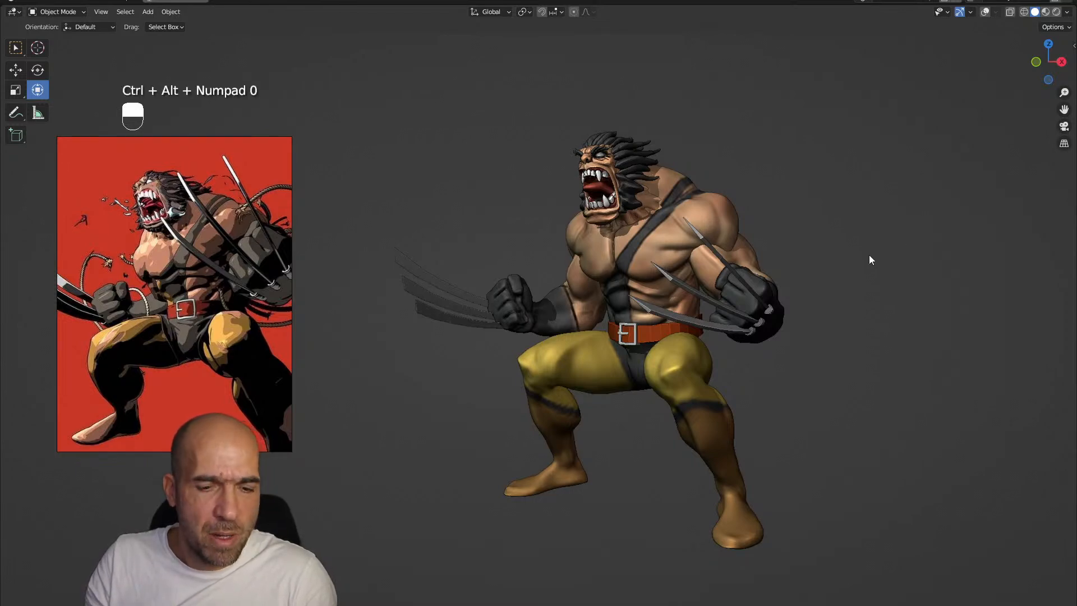
Restore the full window layout and add a point light to the scene
{"action": "key", "text": "ctrl+space"}
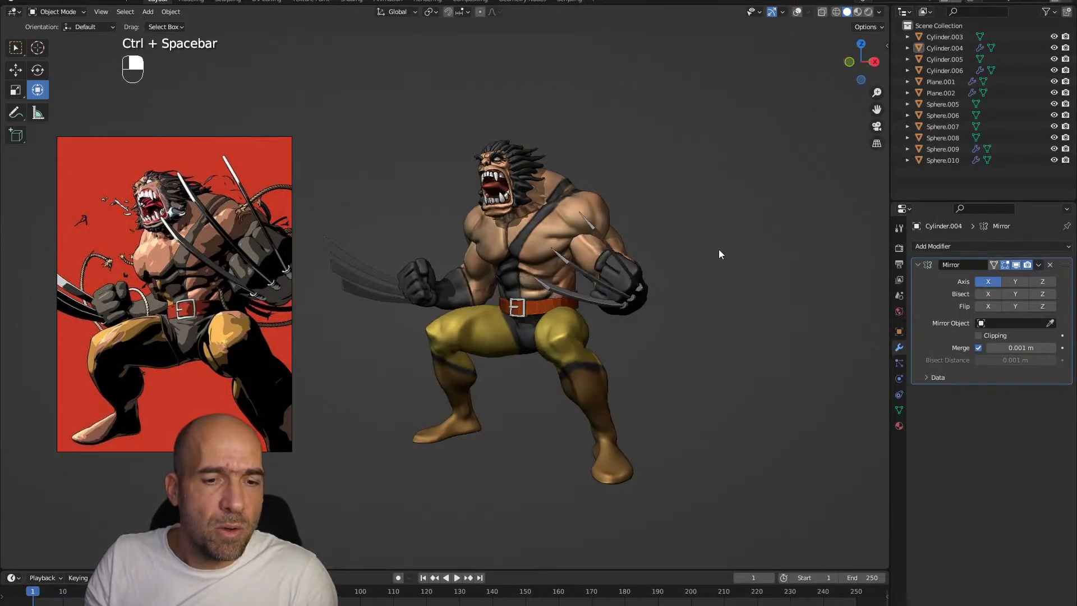
{"action": "key", "text": "shift+a"}
{"action": "mouse_move", "coordinate": [682, 391]}
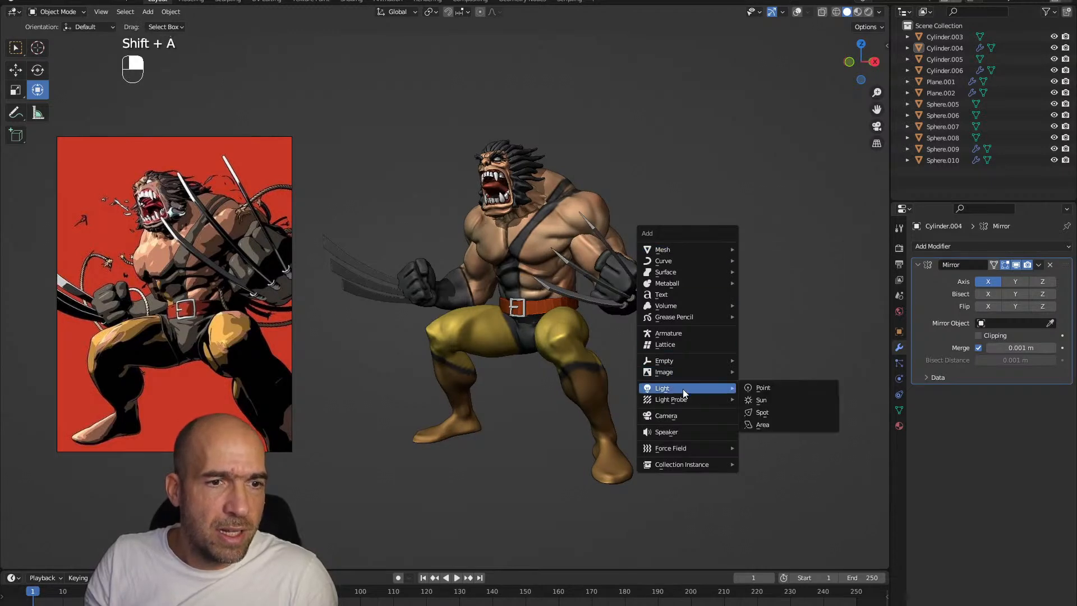
{"action": "left_click", "coordinate": [755, 387]}
Add a camera and align it to the current view of the figure
{"action": "key", "text": "shift+a"}
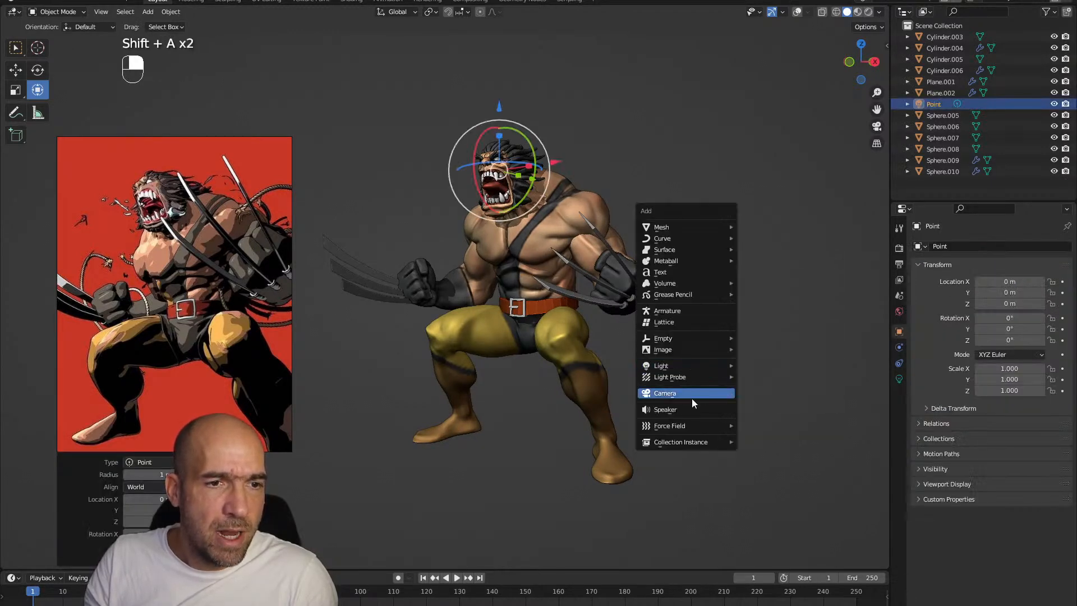
{"action": "left_click", "coordinate": [696, 394]}
{"action": "key", "text": "ctrl+alt+KP_0"}
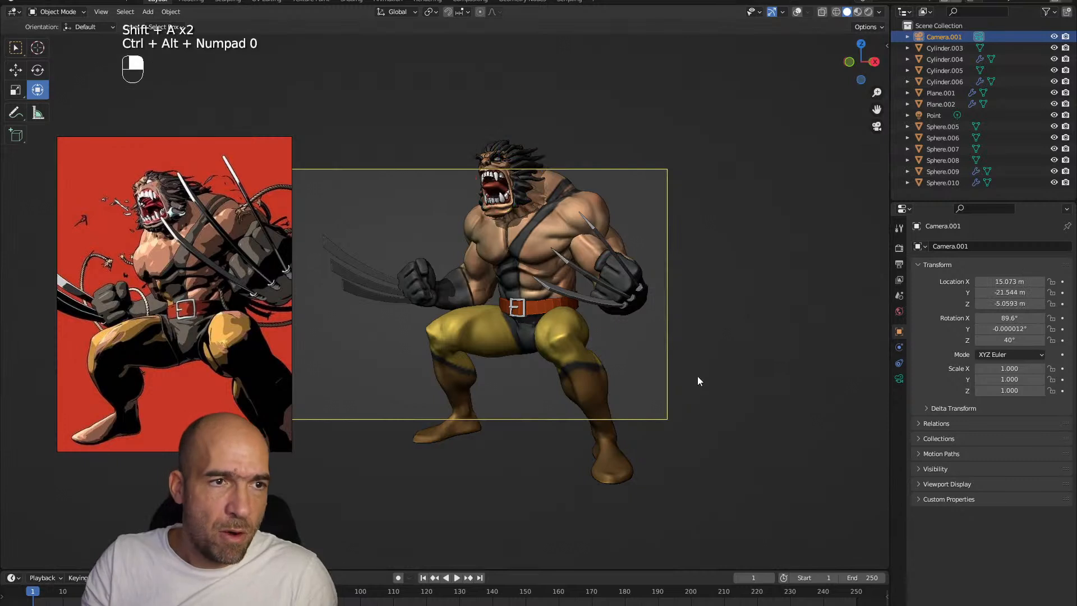
{"action": "left_click_drag", "start_coordinate": [678, 344], "coordinate": [753, 354], "text": "alt+shift"}
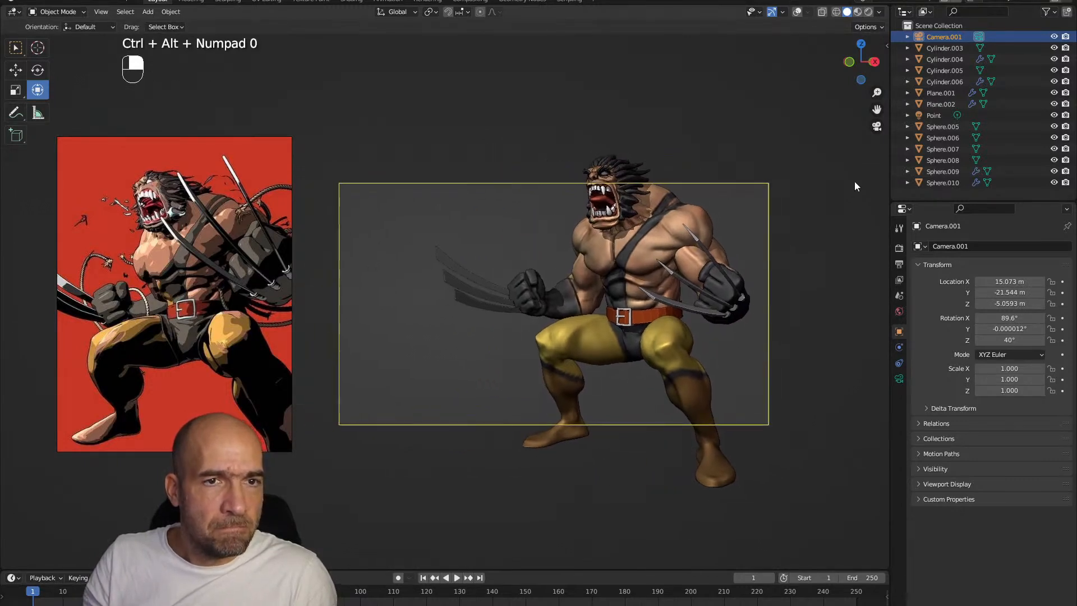
Lock the camera to the view, reframe the shot around the whole figure with its claws, and release the lock
{"action": "key", "text": "n"}
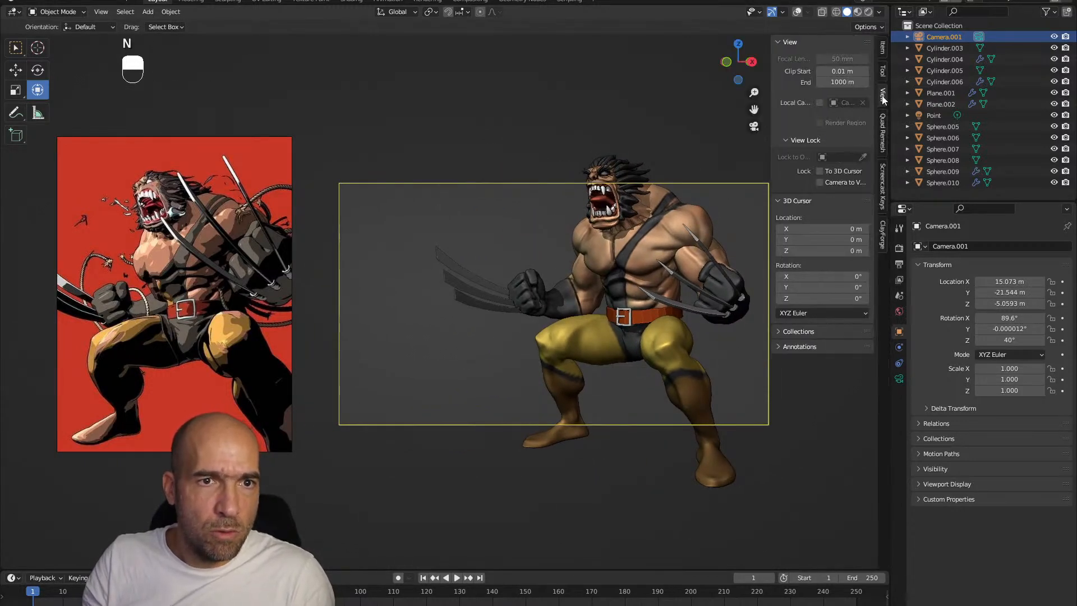
{"action": "left_click", "coordinate": [819, 182]}
{"action": "mouse_move", "coordinate": [661, 287]}
{"action": "left_mouse_down", "text": "ctrl+alt"}
{"action": "mouse_move", "coordinate": [671, 320]}
{"action": "mouse_move", "coordinate": [660, 298]}
{"action": "mouse_move", "coordinate": [671, 281]}
{"action": "mouse_move", "coordinate": [678, 291]}
{"action": "left_mouse_up", "text": "ctrl+alt"}
{"action": "left_click", "coordinate": [674, 291]}
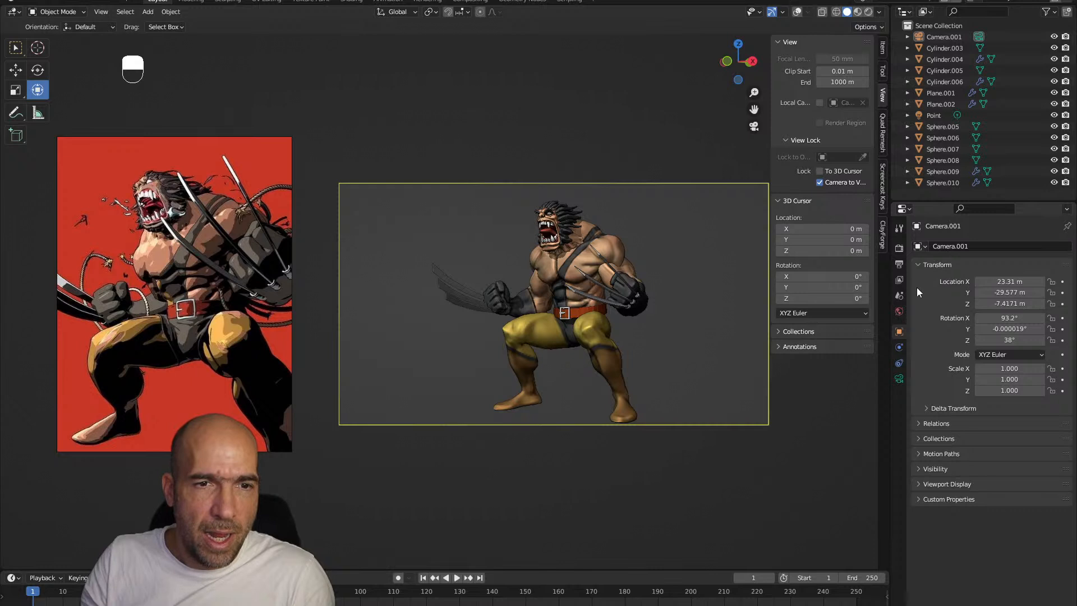
{"action": "left_click_drag", "start_coordinate": [695, 271], "coordinate": [697, 268], "text": "ctrl+alt"}
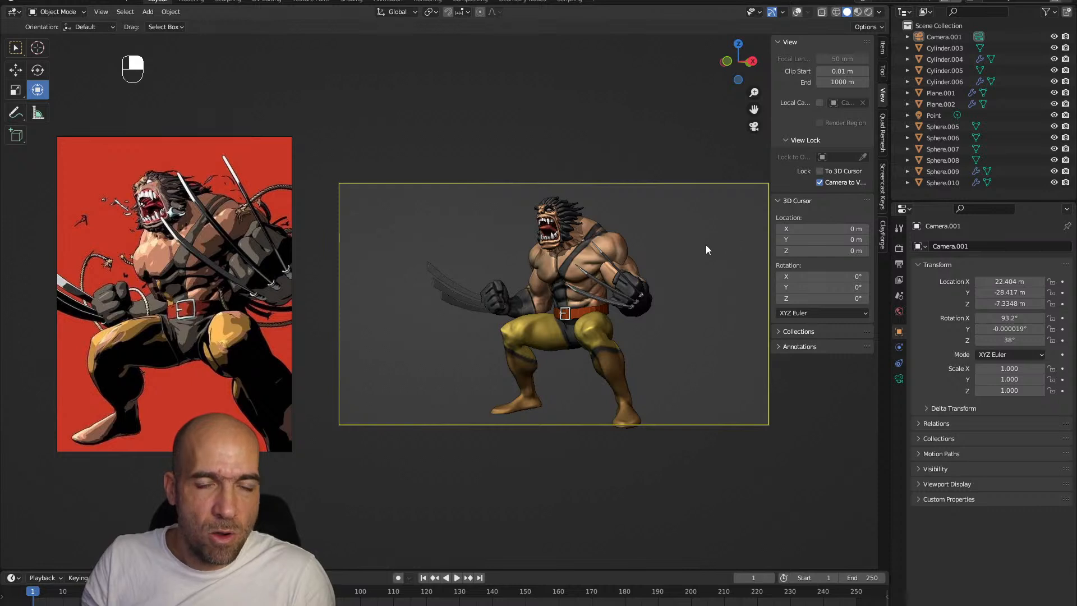
{"action": "left_click", "coordinate": [821, 181]}
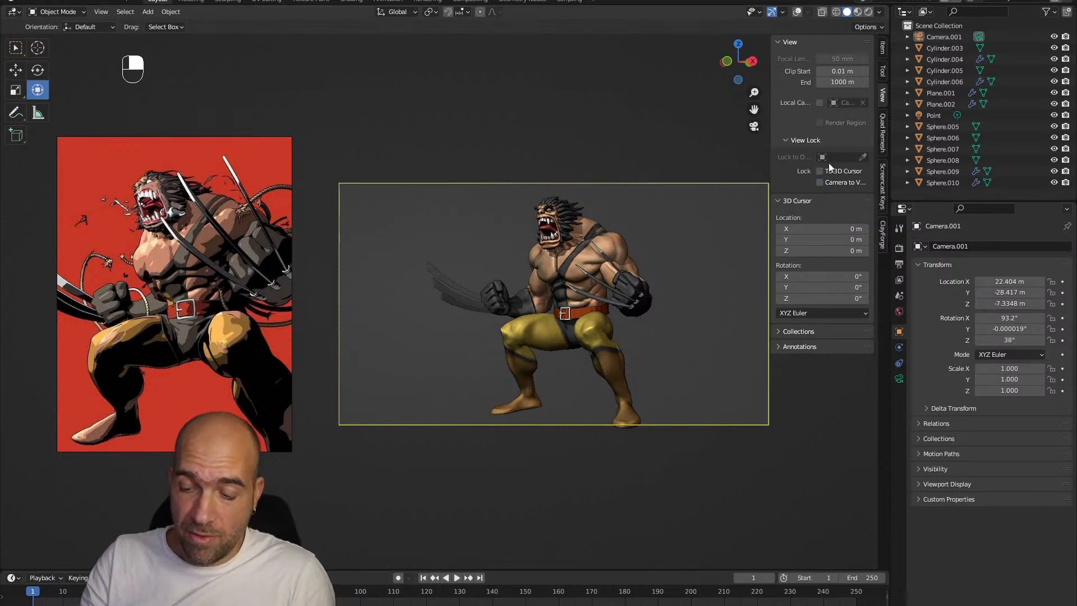
{"action": "key", "text": "KP_0"}
{"action": "left_click_drag", "start_coordinate": [620, 125], "coordinate": [587, 115], "text": "ctrl+alt"}
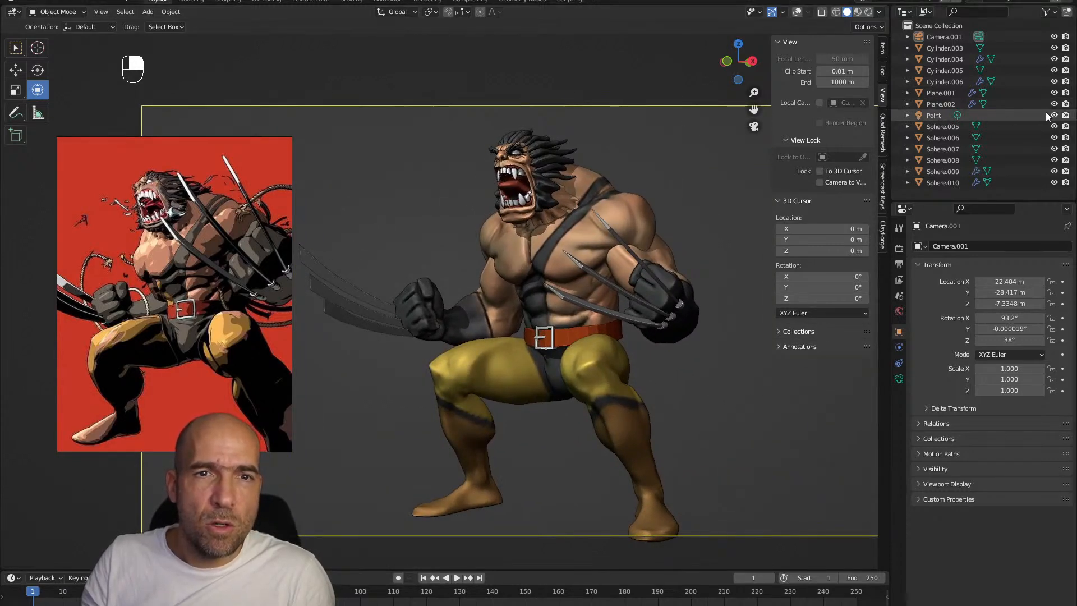
Switch the viewport to Material Preview and move the point light up above the figure's head
{"action": "left_click", "coordinate": [856, 12]}
{"action": "left_click_drag", "start_coordinate": [715, 163], "coordinate": [690, 192], "text": "ctrl+alt"}
{"action": "key", "text": "Tab"}
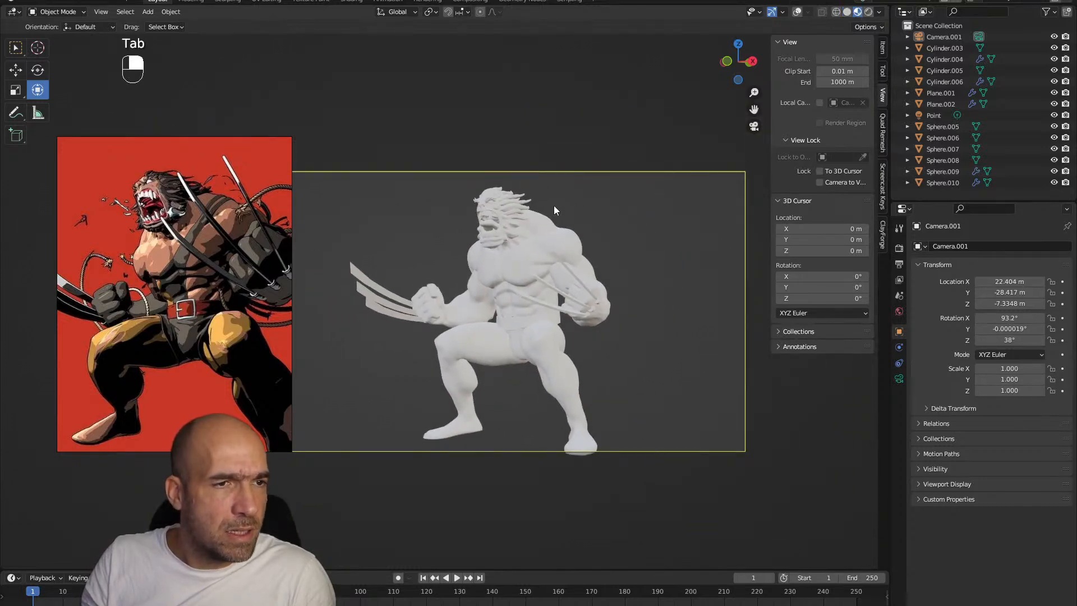
{"action": "left_click", "coordinate": [933, 115]}
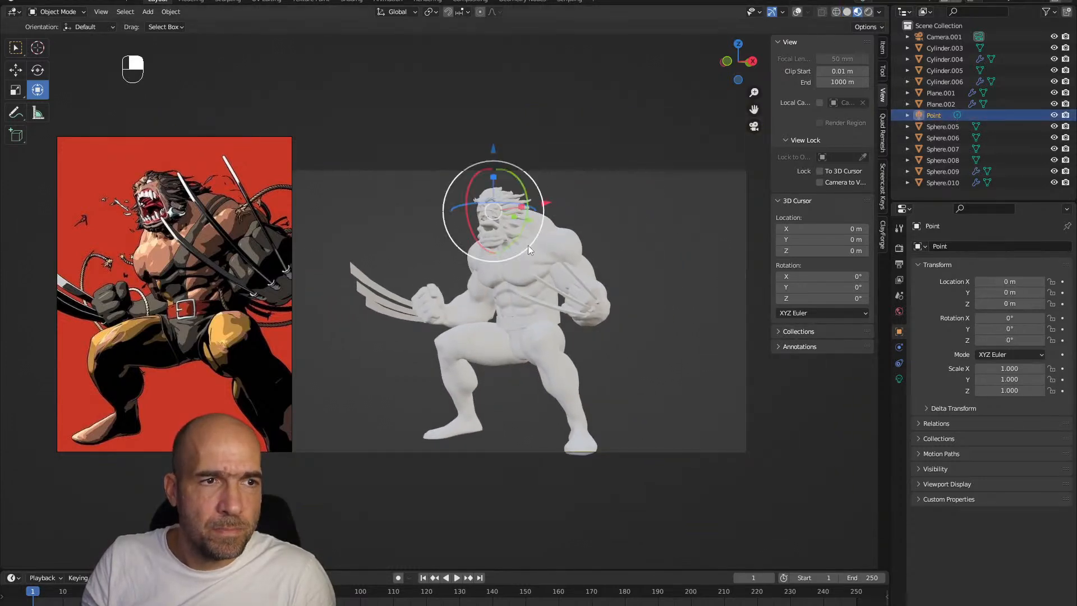
{"action": "key", "text": "g"}
{"action": "left_click", "coordinate": [580, 154]}
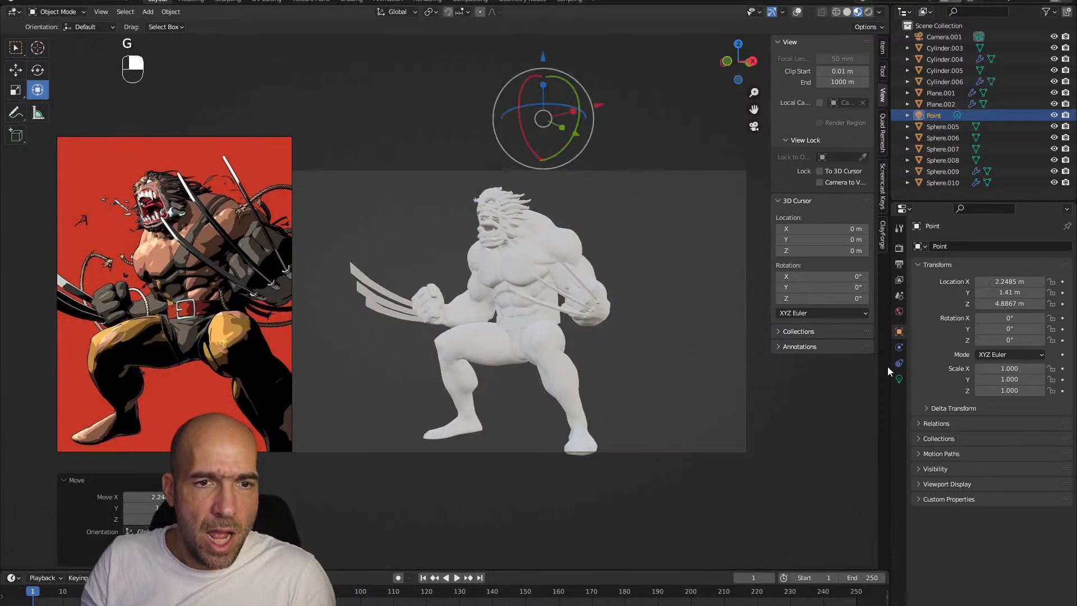
Change the light to a Sun with strength 2 and check the world background settings
{"action": "left_click", "coordinate": [899, 378]}
{"action": "left_click", "coordinate": [973, 297]}
{"action": "left_click", "coordinate": [990, 323]}
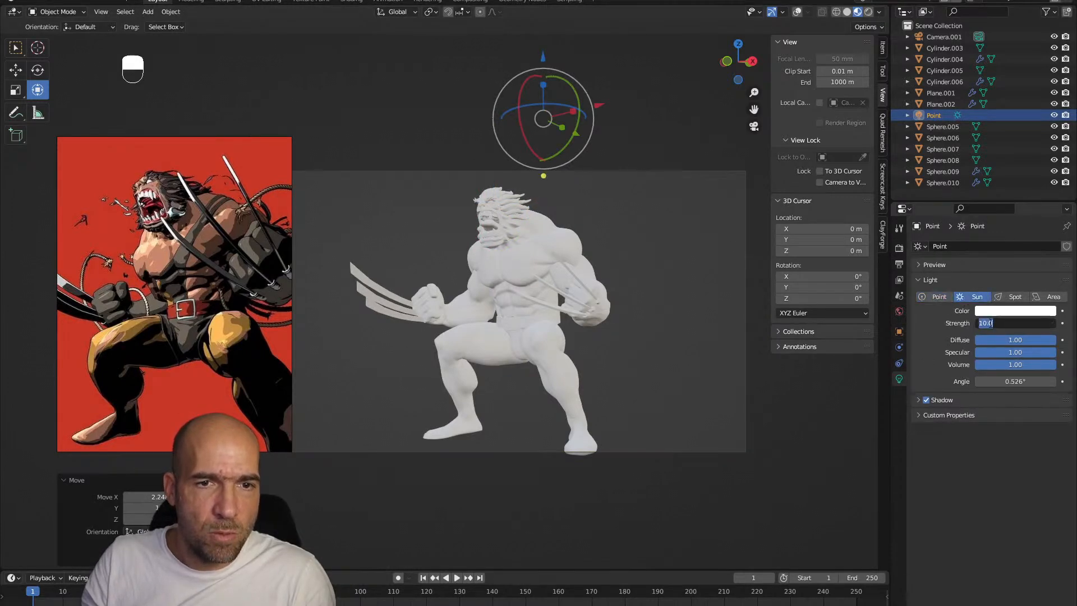
{"action": "type", "text": "2"}
{"action": "key", "text": "Return"}
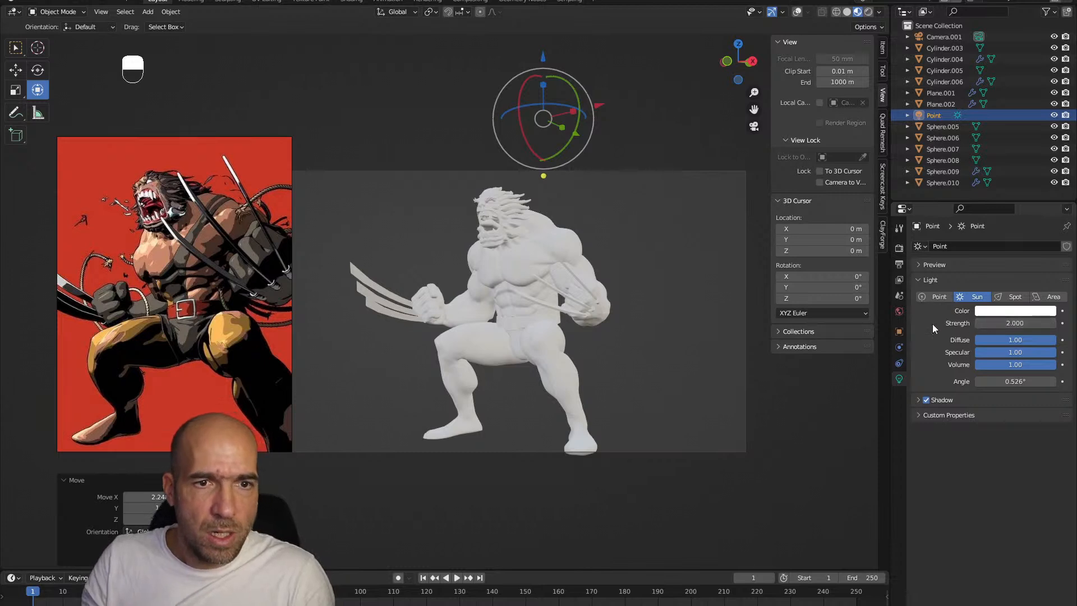
{"action": "left_click", "coordinate": [898, 312]}
{"action": "left_click", "coordinate": [969, 247]}
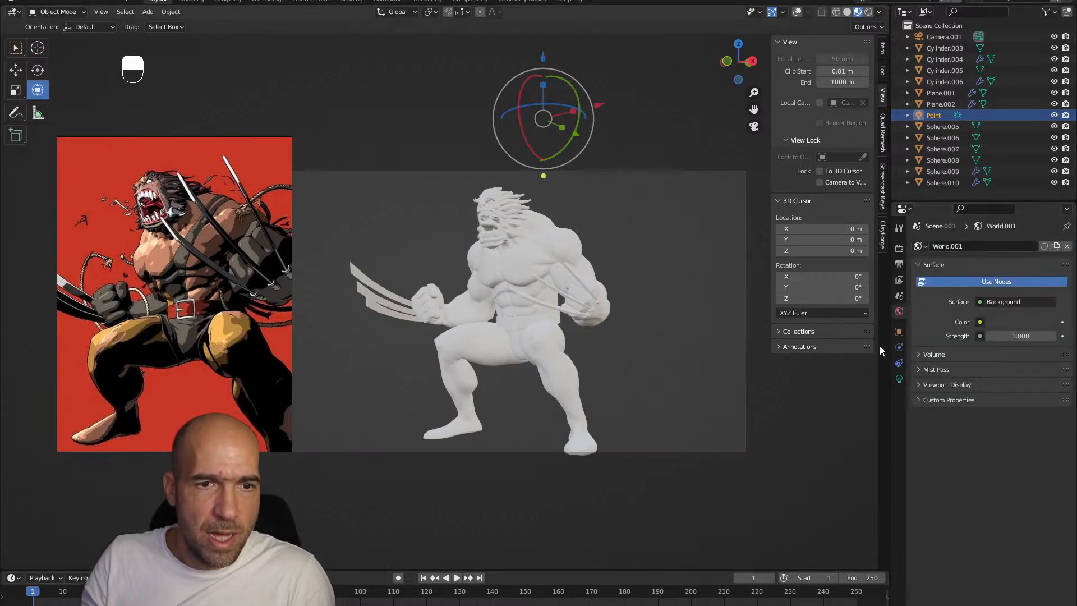
{"action": "left_click", "coordinate": [899, 378]}
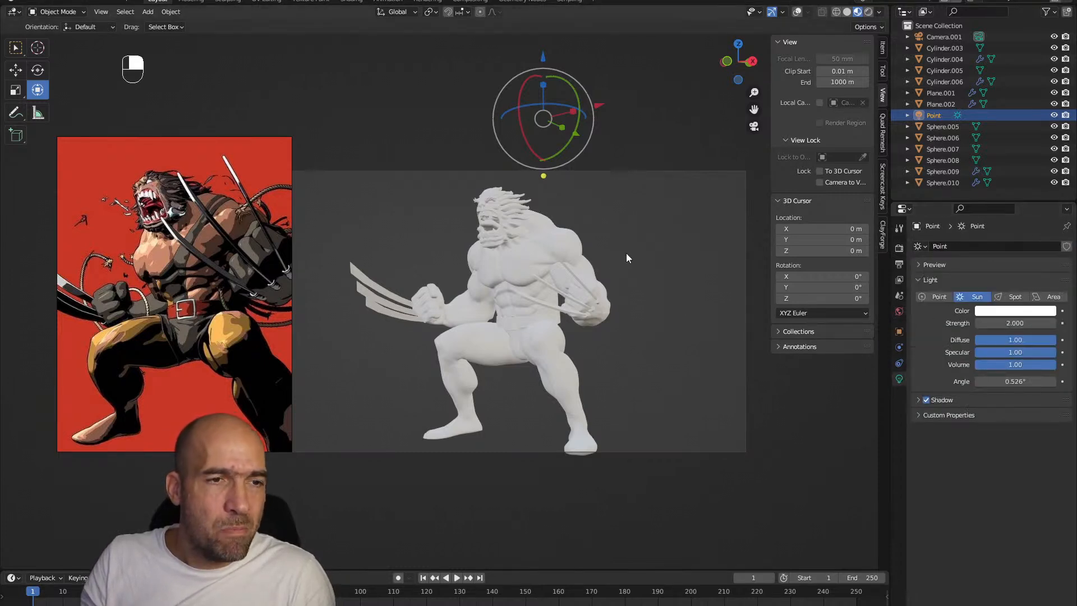
Switch the viewport to Rendered shading, keep Eevee as the render engine and set the viewport samples to 8
{"action": "left_click", "coordinate": [868, 12]}
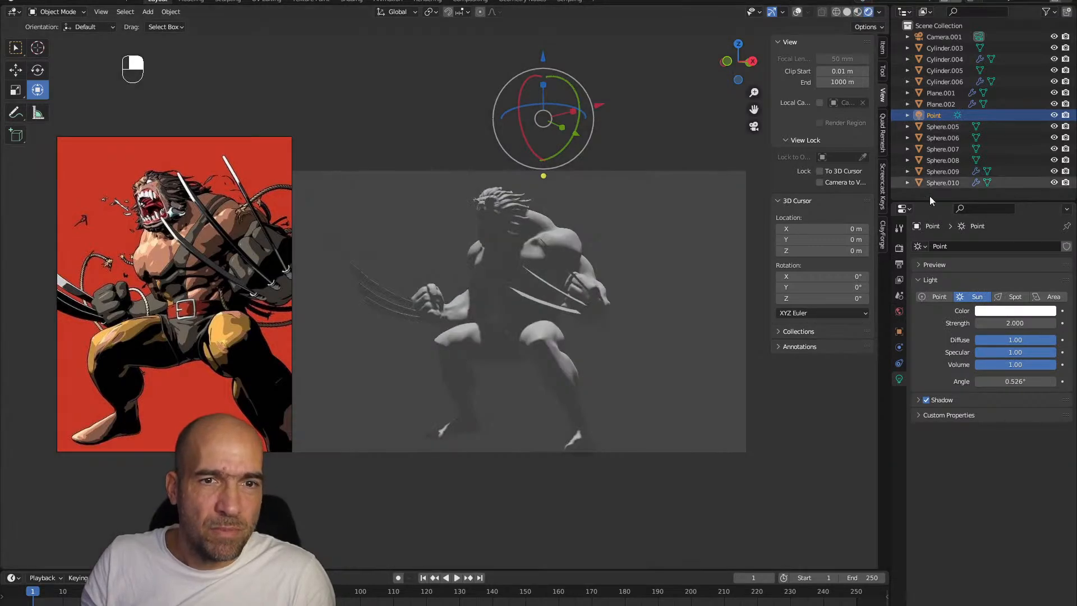
{"action": "left_click", "coordinate": [899, 247]}
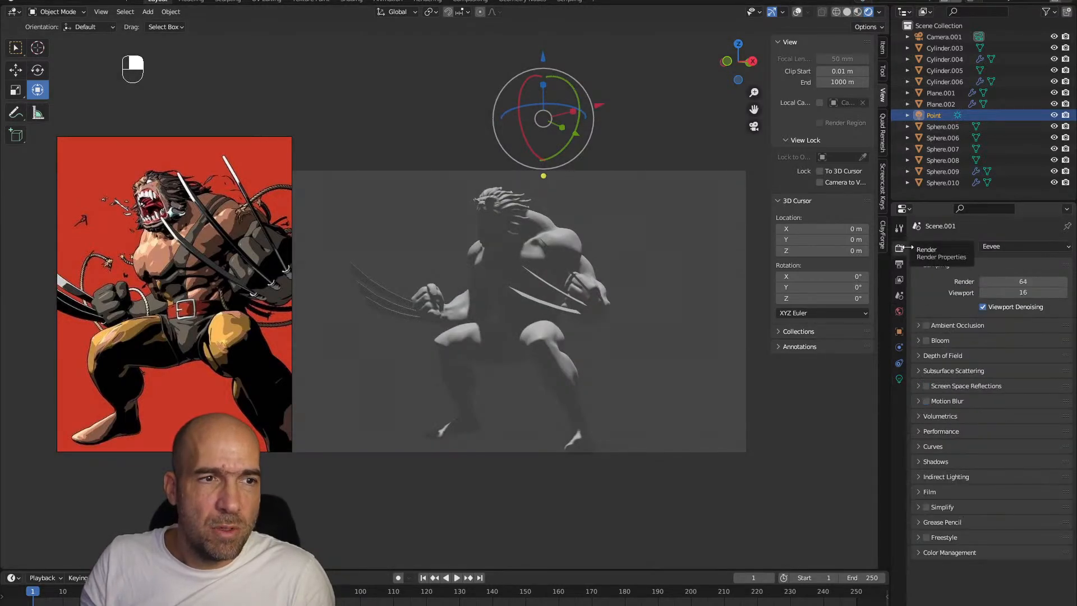
{"action": "left_click", "coordinate": [1000, 246]}
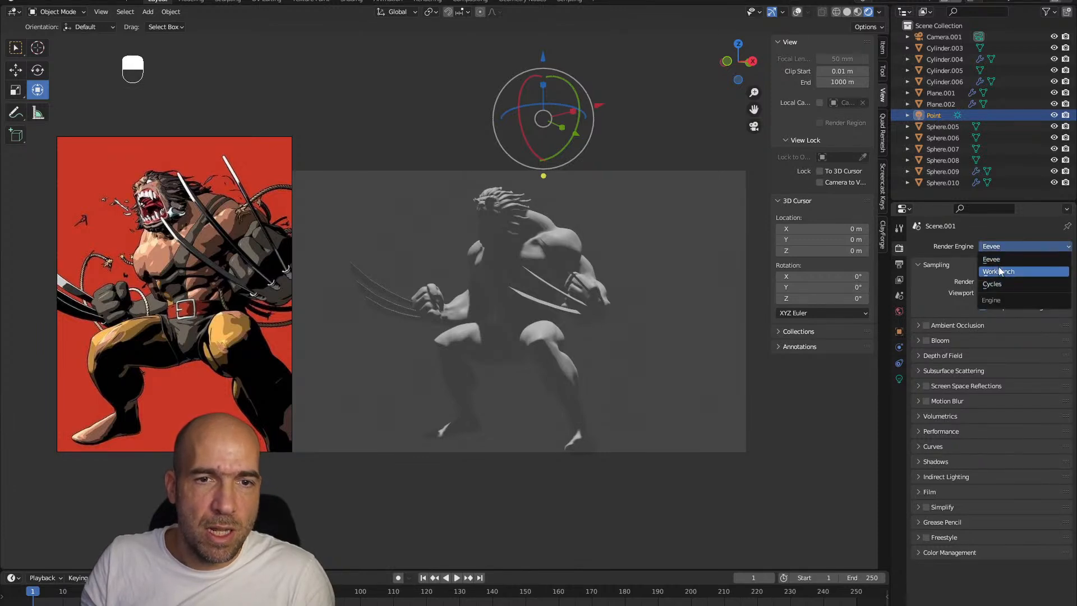
{"action": "left_click", "coordinate": [1002, 259]}
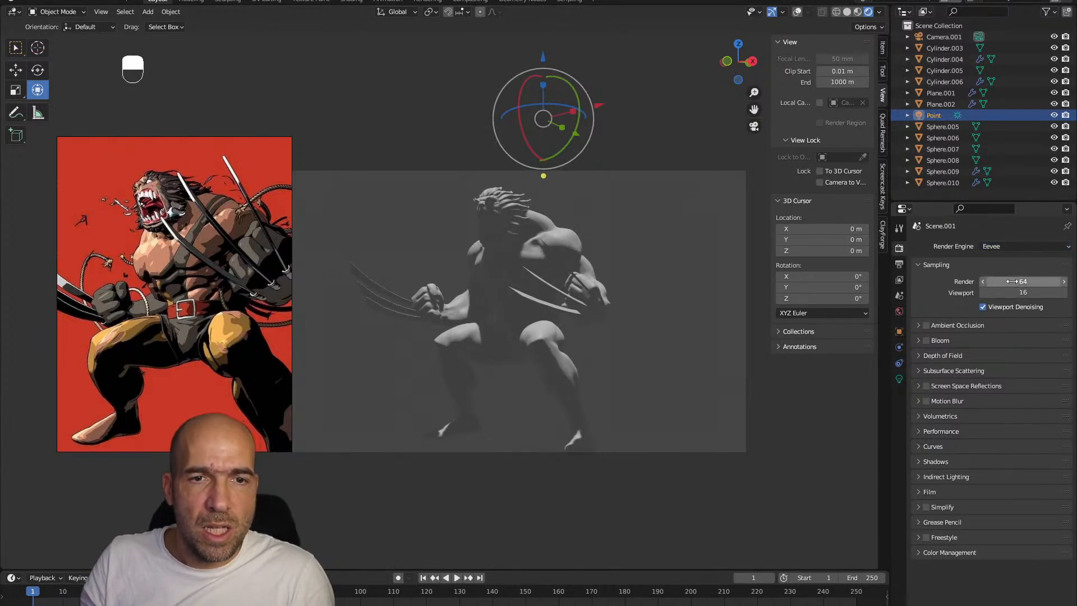
{"action": "left_click", "coordinate": [1012, 292]}
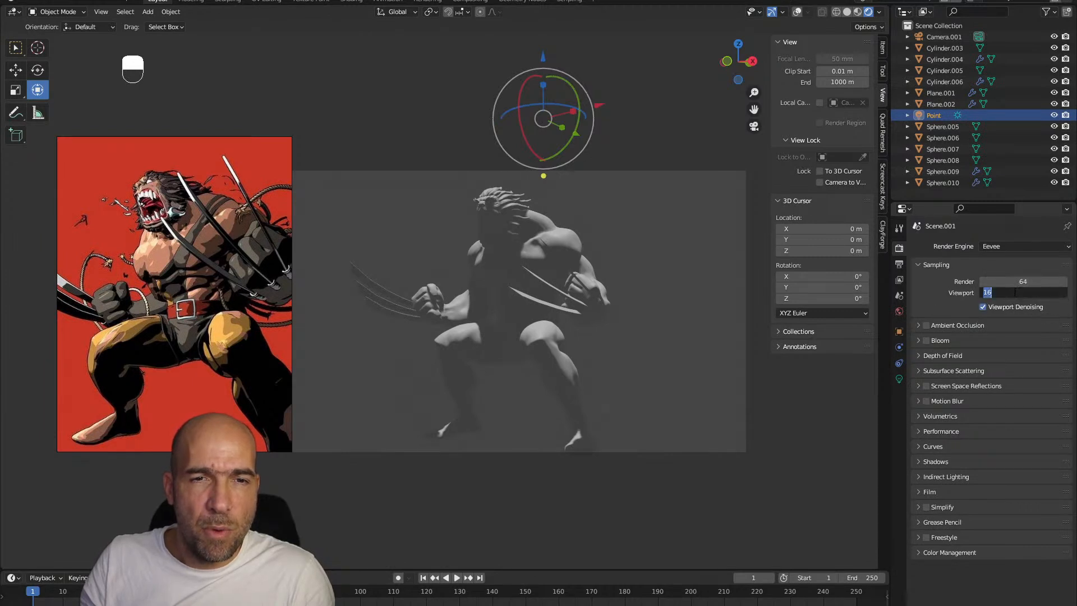
{"action": "type", "text": "8"}
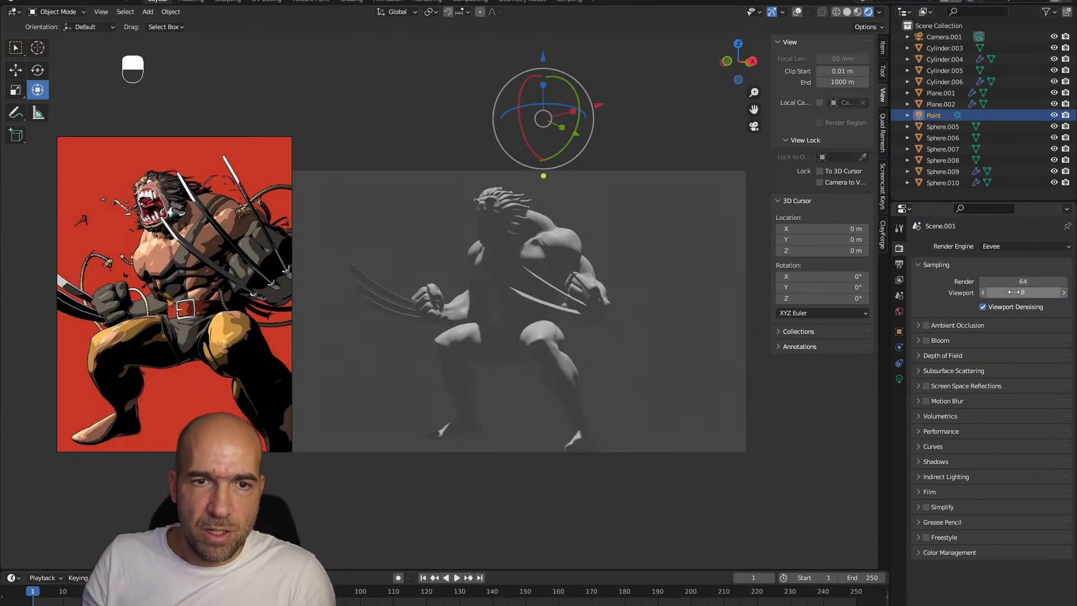
{"action": "key", "text": "Return"}
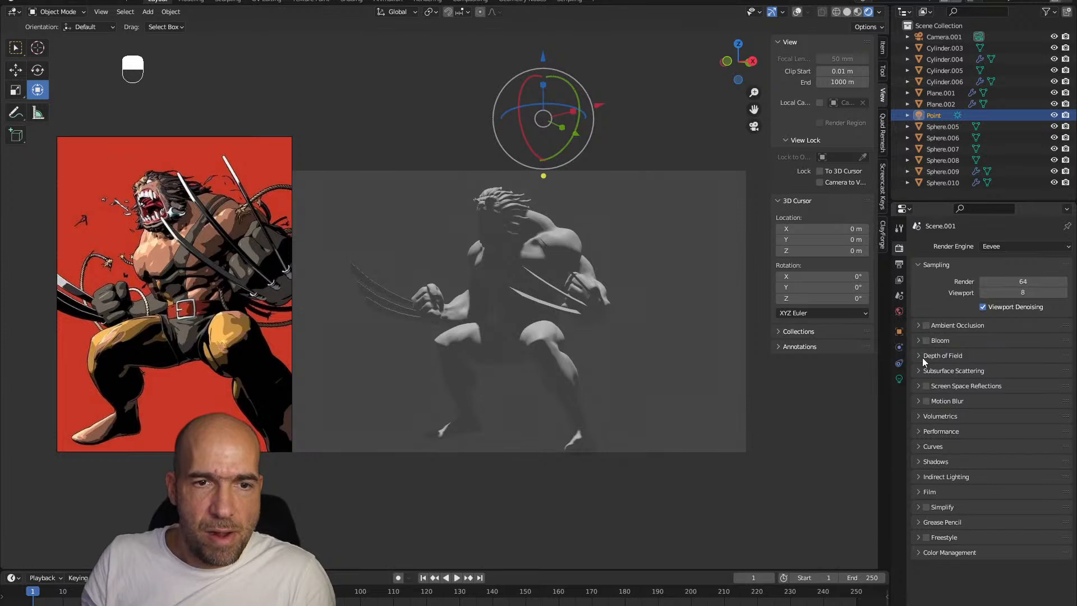
Enable ambient occlusion with a distance of 5.2 m and trace precision 0, and turn off Bounces Approximation
{"action": "left_click", "coordinate": [919, 327]}
{"action": "left_click", "coordinate": [918, 328]}
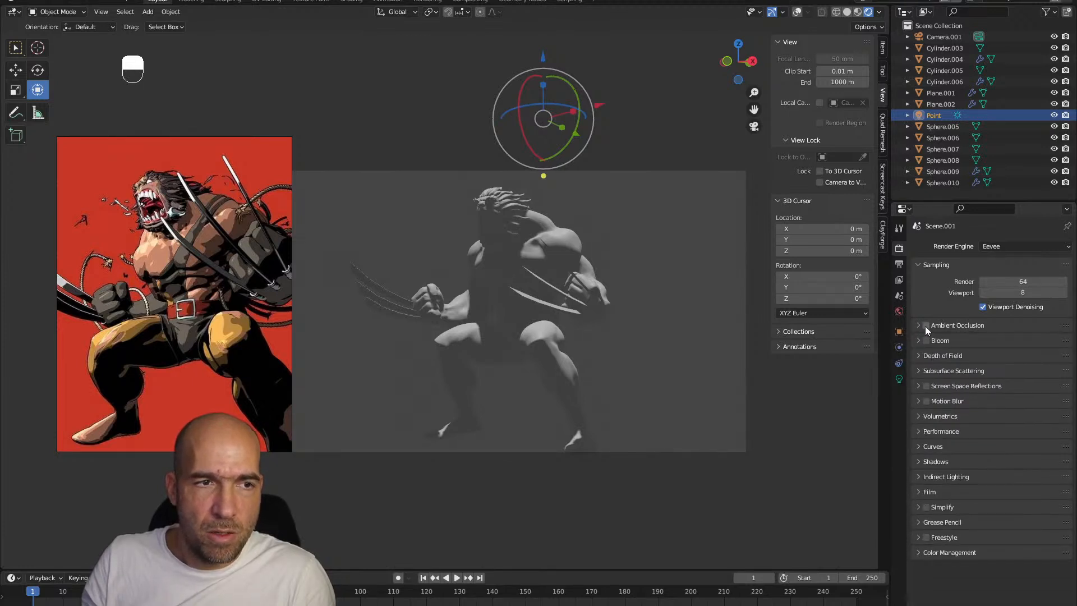
{"action": "left_click", "coordinate": [925, 326]}
{"action": "left_click", "coordinate": [919, 327]}
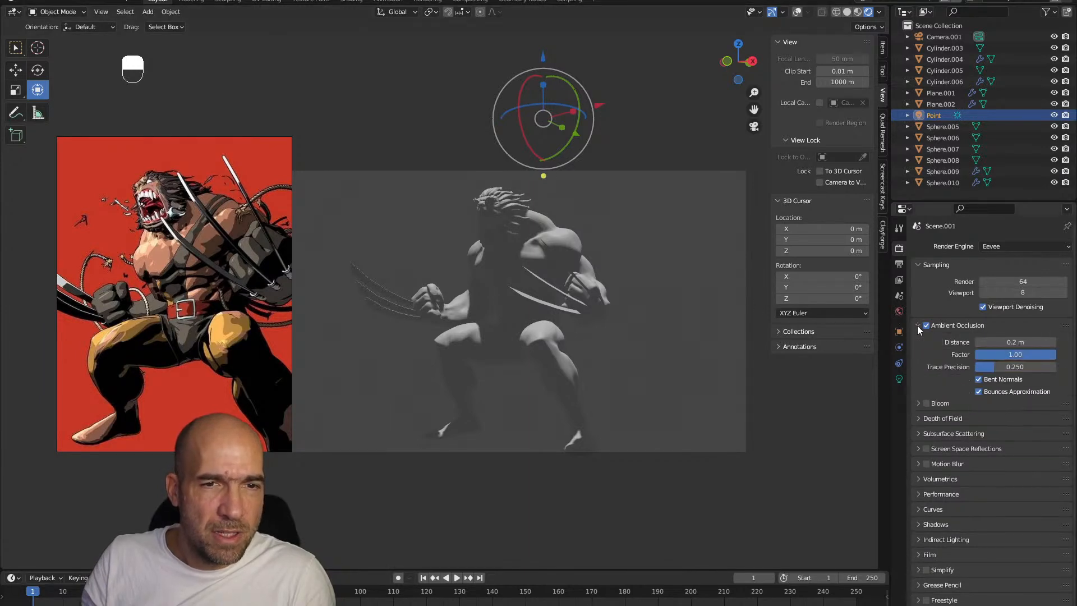
{"action": "mouse_move", "coordinate": [987, 342]}
{"action": "left_mouse_down"}
{"action": "mouse_move", "coordinate": [1032, 342]}
{"action": "mouse_move", "coordinate": [1024, 367]}
{"action": "mouse_move", "coordinate": [1051, 367]}
{"action": "mouse_move", "coordinate": [1003, 370]}
{"action": "left_mouse_up"}
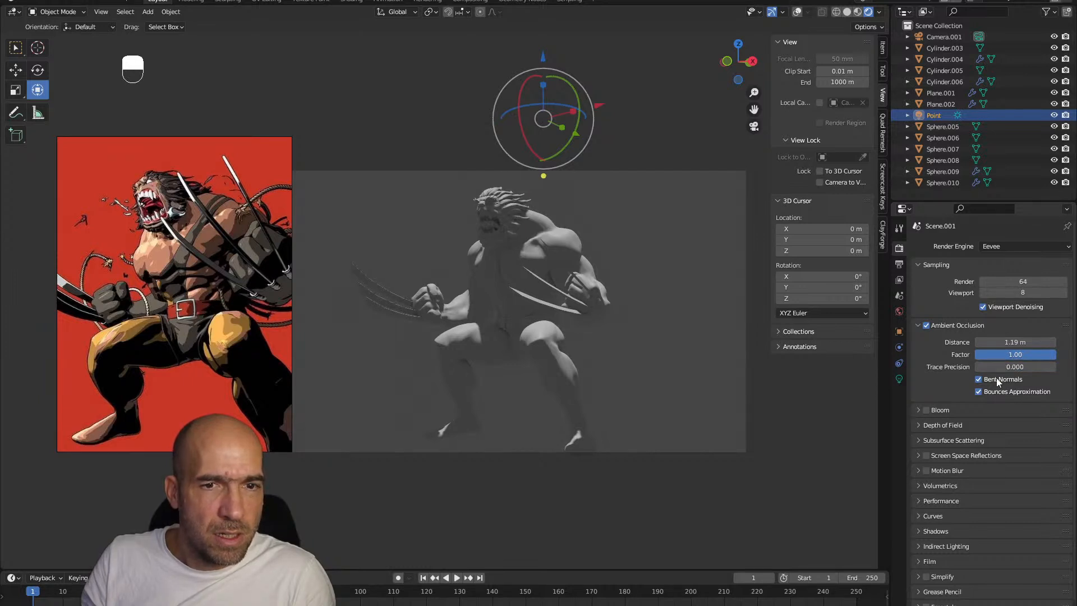
{"action": "left_click", "coordinate": [978, 391]}
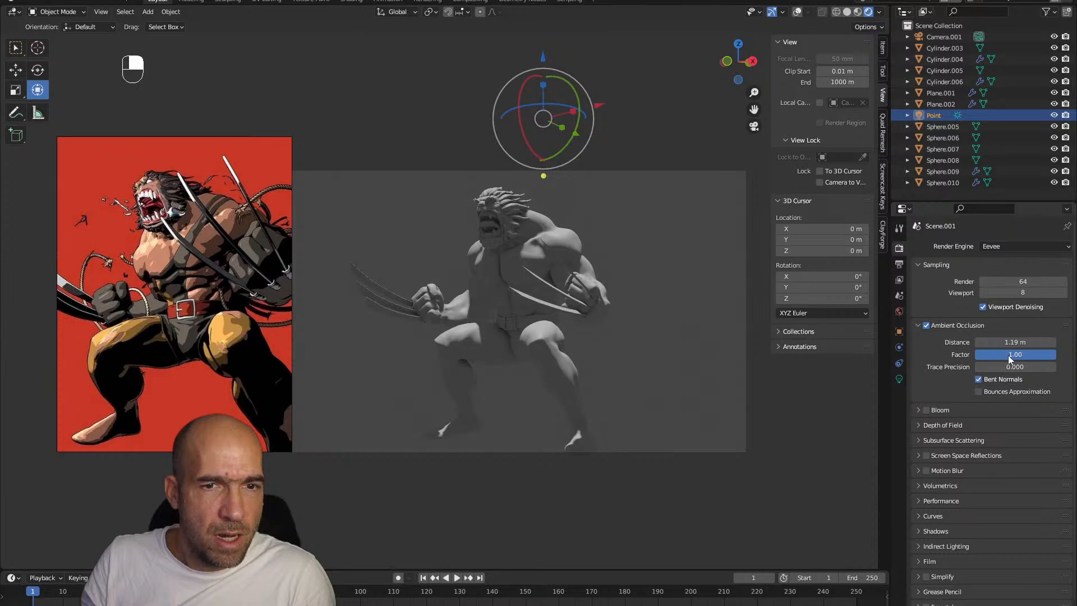
{"action": "left_click_drag", "start_coordinate": [1005, 341], "coordinate": [1031, 341]}
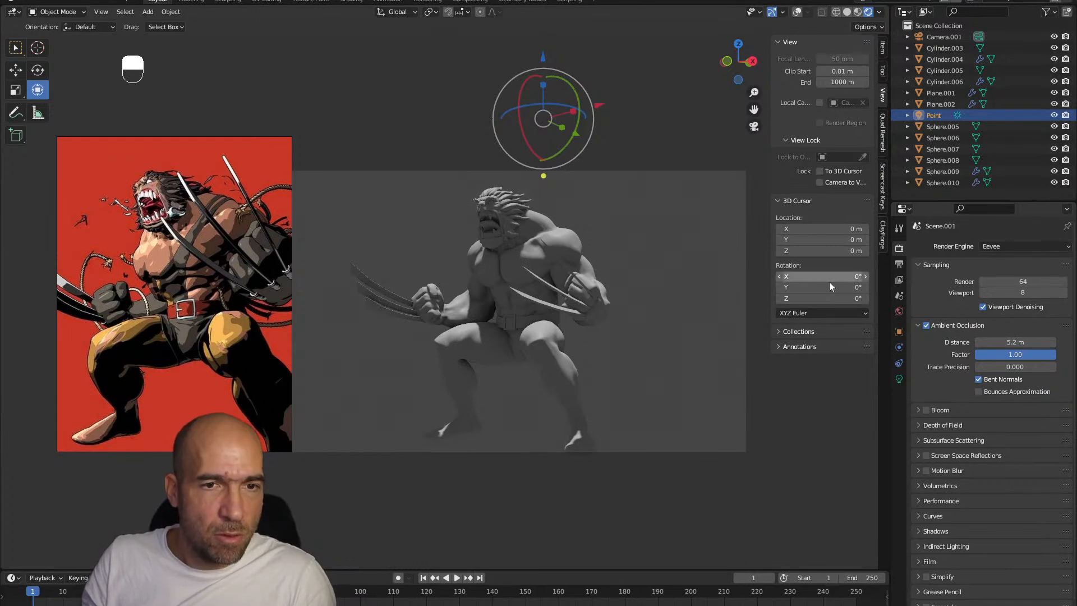
Rotate the sun light about the X axis to light the figure's front, and enable its contact shadows
{"action": "left_click_drag", "start_coordinate": [520, 93], "coordinate": [521, 118]}
{"action": "left_click", "coordinate": [899, 379]}
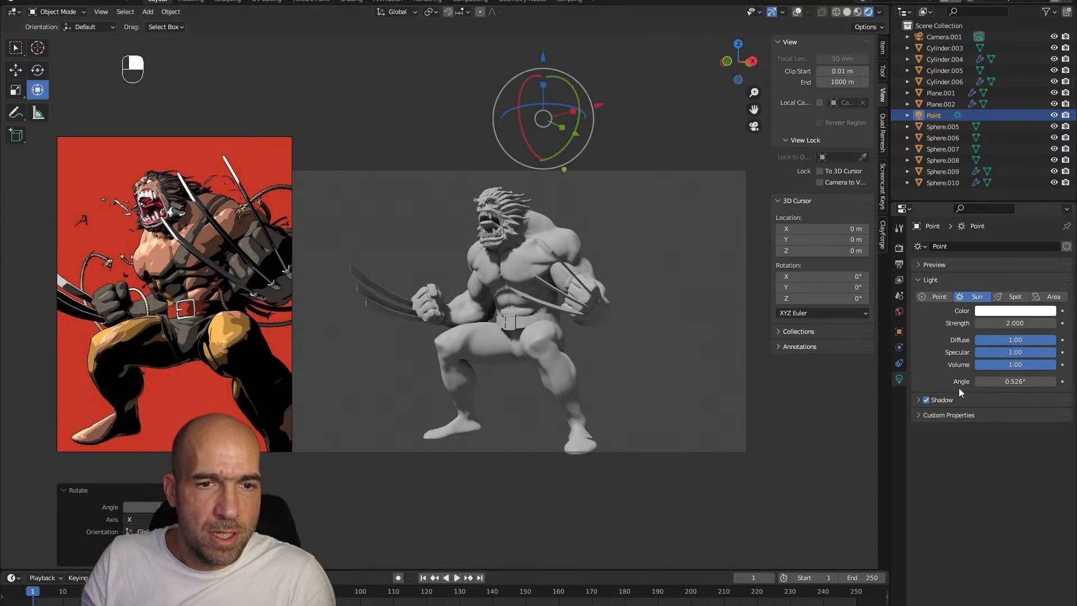
{"action": "left_click", "coordinate": [945, 399]}
{"action": "left_click", "coordinate": [934, 449]}
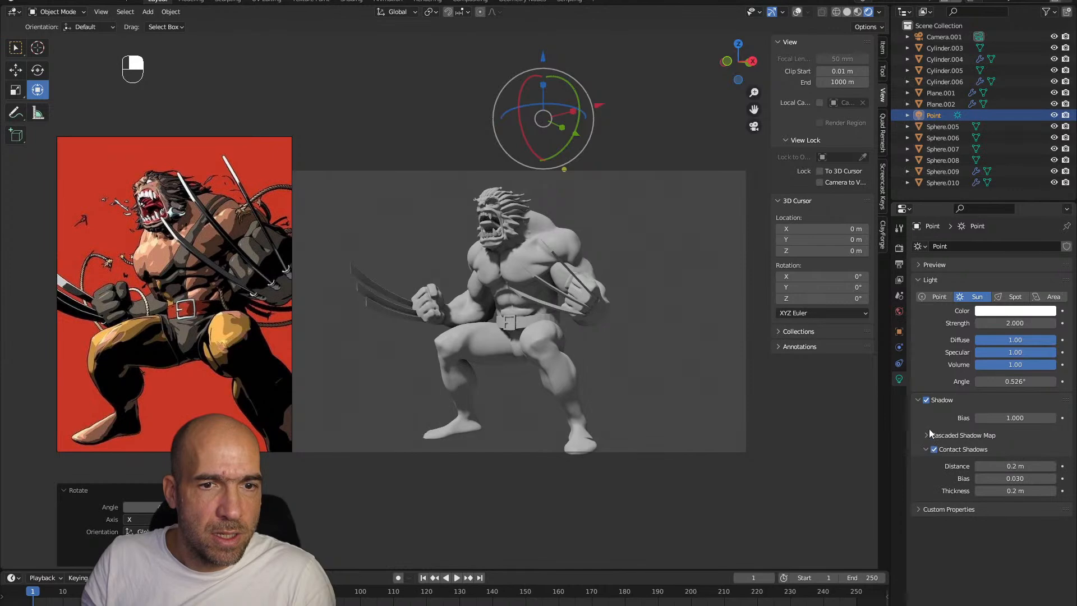
{"action": "left_click", "coordinate": [918, 401]}
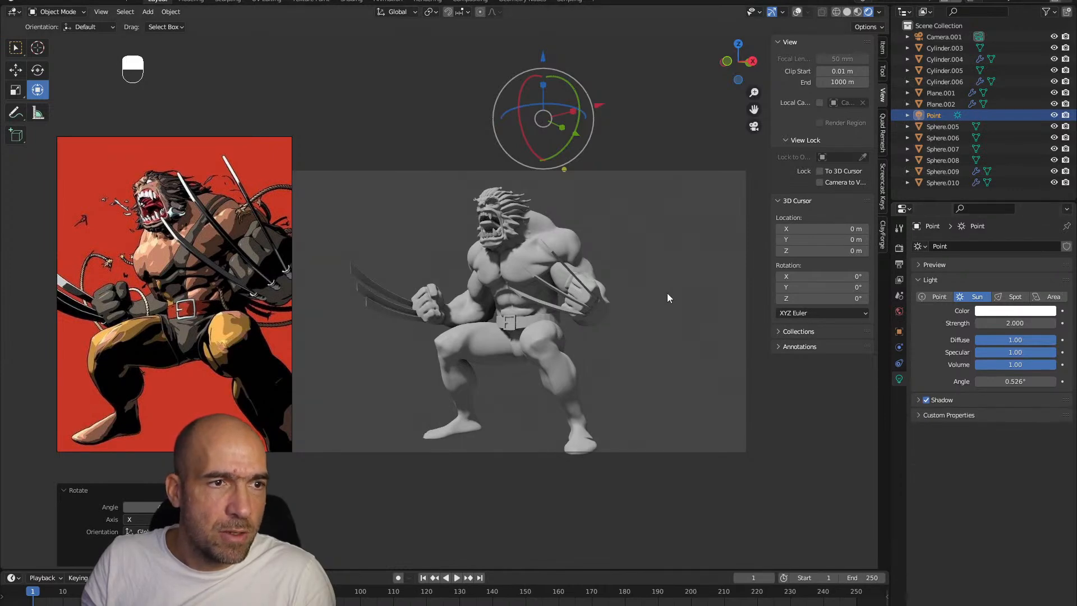
Select the Sphere.005 mesh at the head and create a new material for it
{"action": "left_click", "coordinate": [502, 216]}
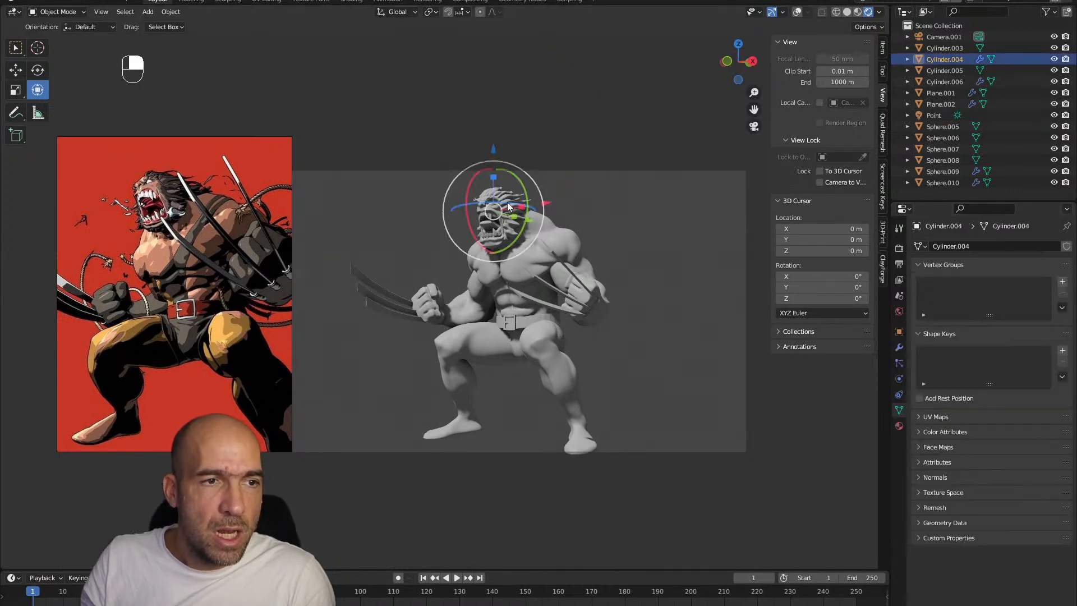
{"action": "left_click", "coordinate": [496, 211]}
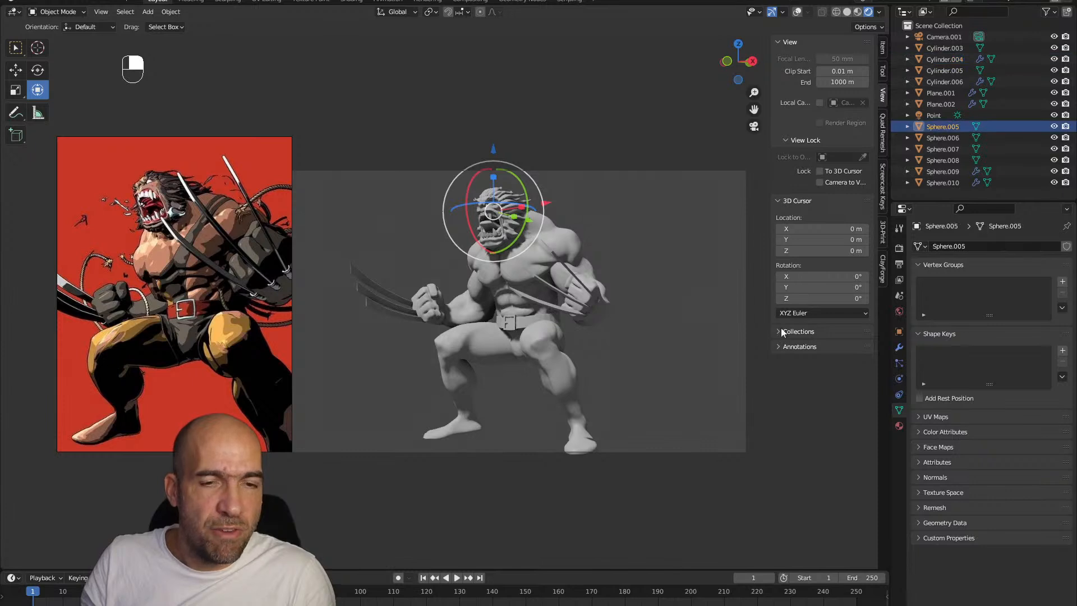
{"action": "left_click", "coordinate": [899, 426]}
{"action": "left_click", "coordinate": [997, 294]}
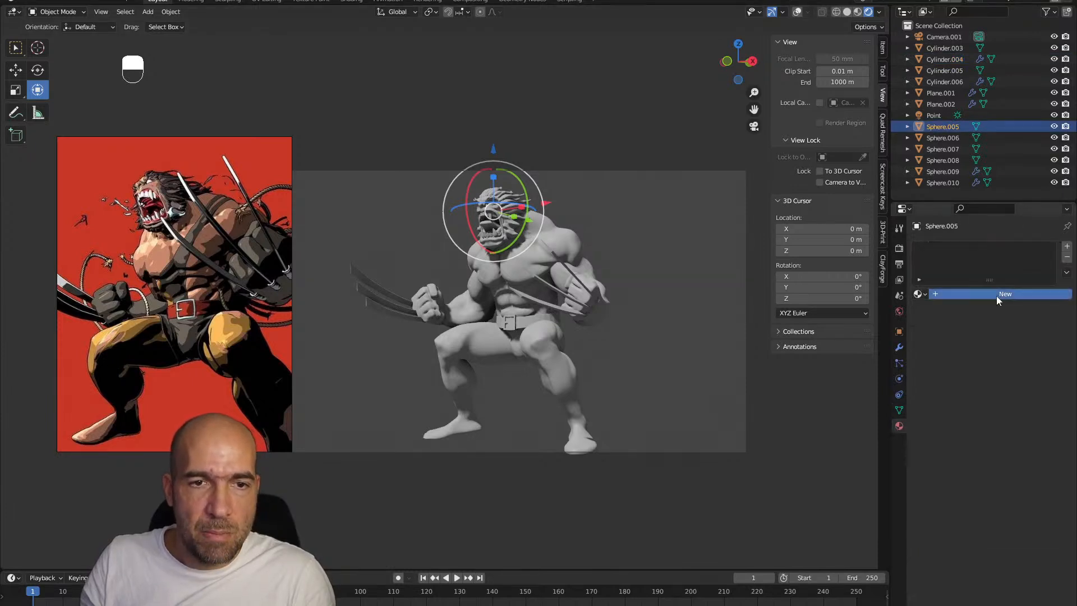
Drive the head material's Base Color with a Color Attribute node that uses the "Color" attribute
{"action": "left_click", "coordinate": [980, 412]}
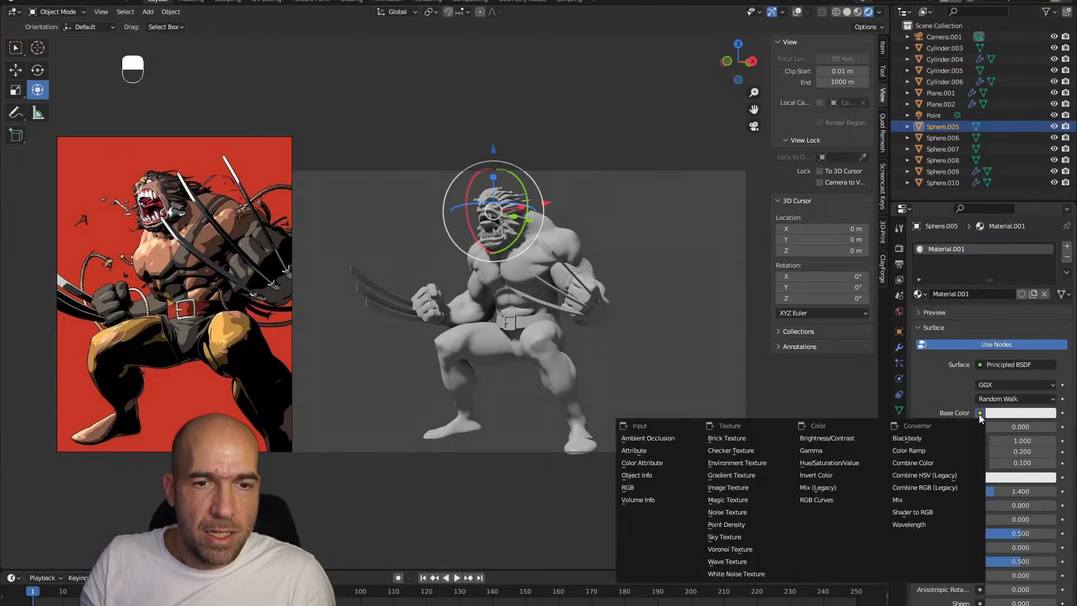
{"action": "left_click", "coordinate": [980, 413]}
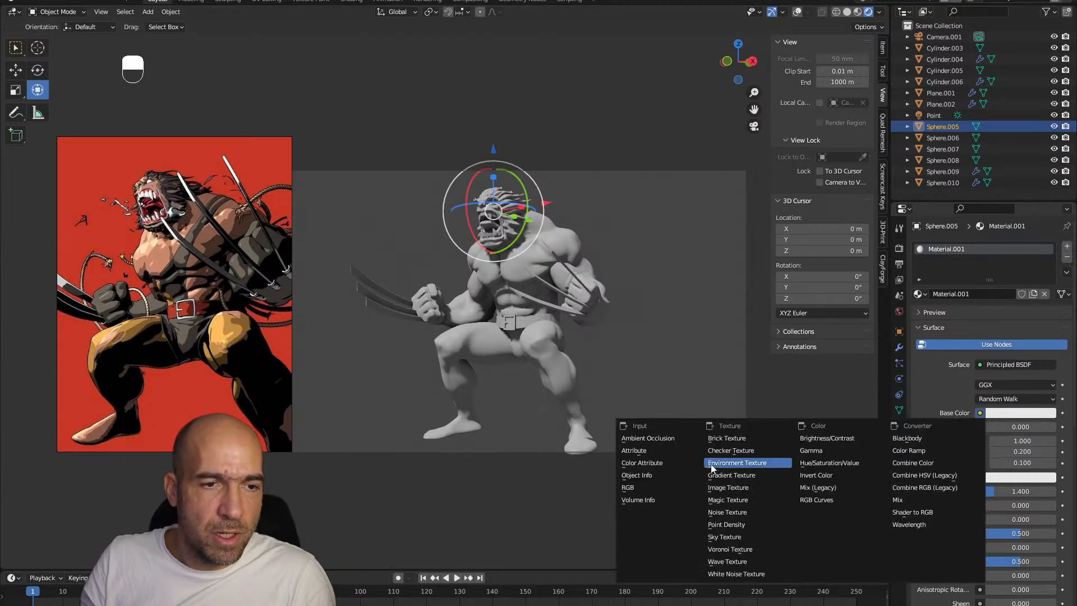
{"action": "left_click", "coordinate": [650, 463]}
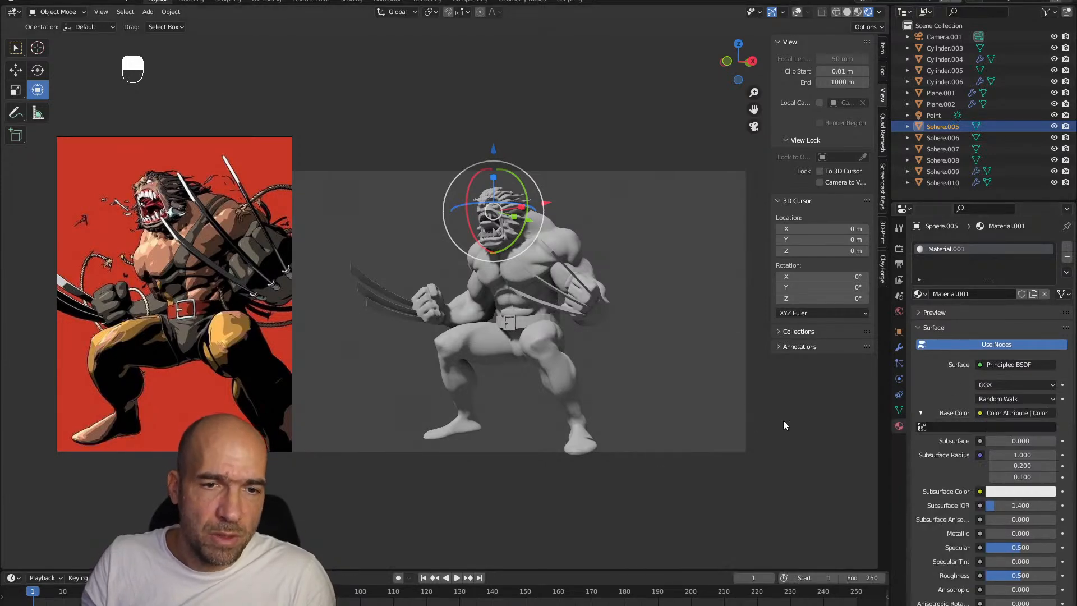
{"action": "left_click", "coordinate": [937, 428]}
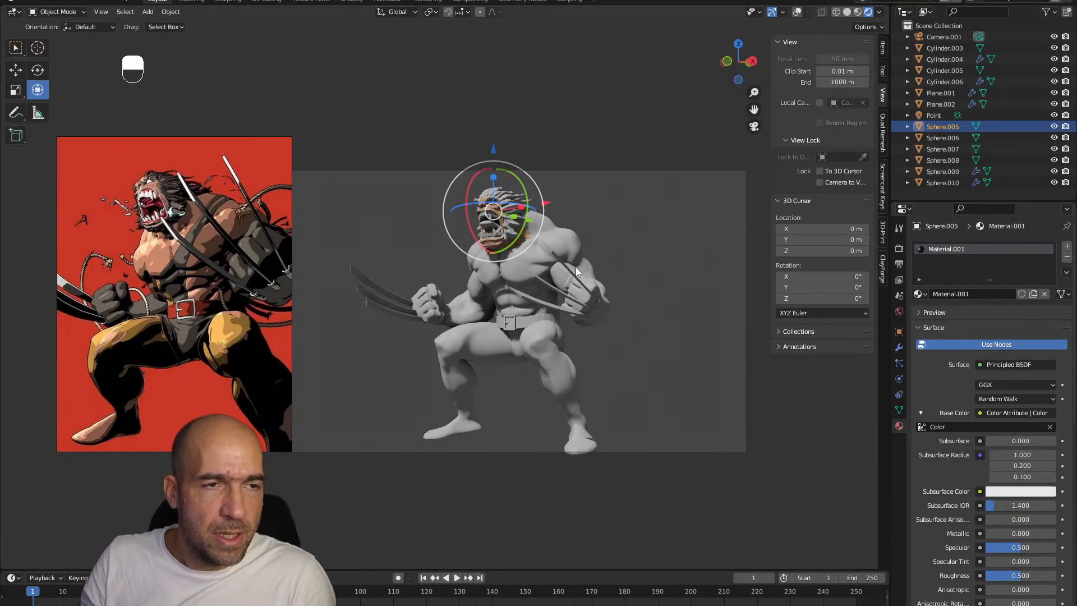
Select all the character's meshes, turn the viewport overlays on and link Sphere.005's material to them
{"action": "left_click_drag", "start_coordinate": [630, 164], "coordinate": [355, 436]}
{"action": "left_click", "coordinate": [796, 12]}
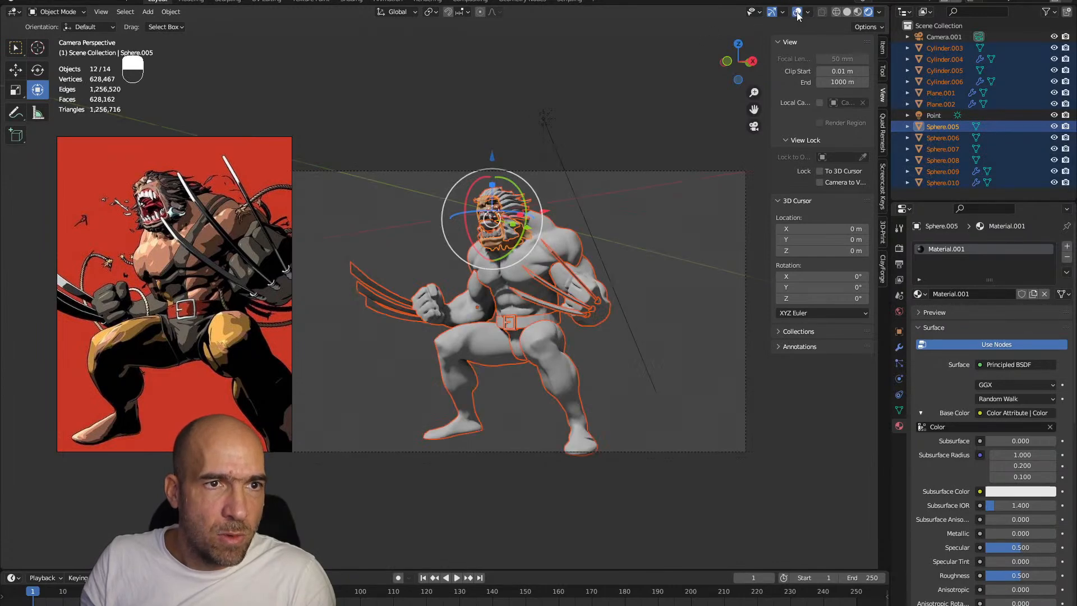
{"action": "key", "text": "ctrl+l"}
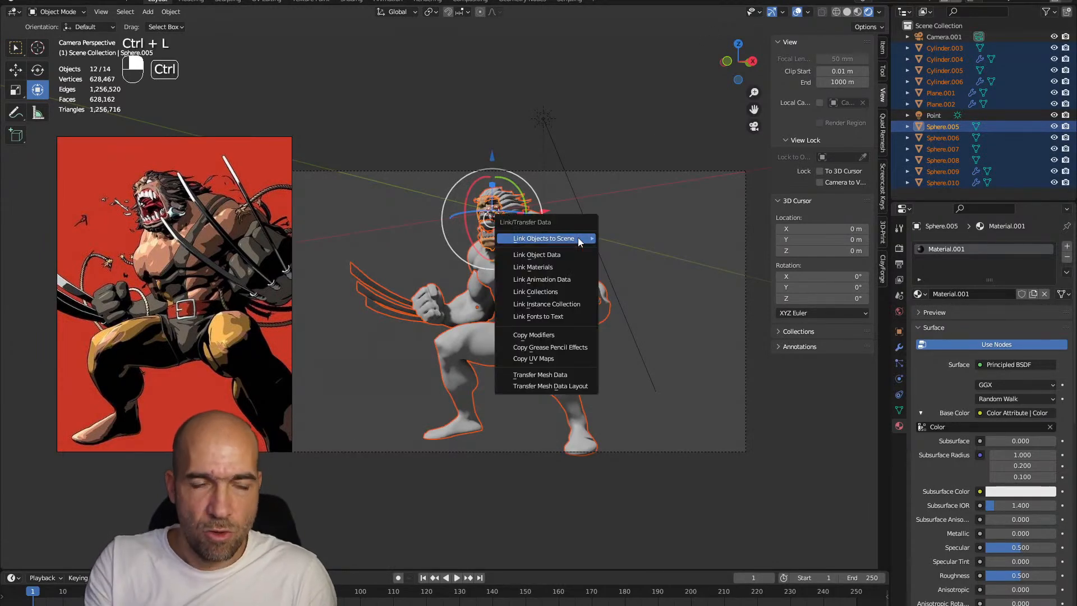
{"action": "left_click", "coordinate": [560, 266]}
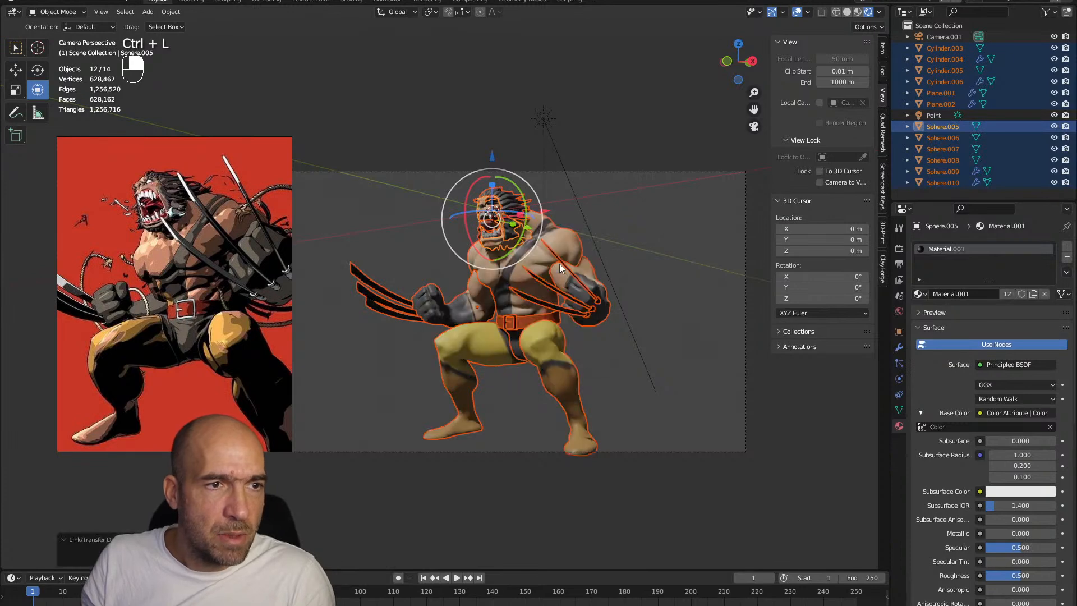
{"action": "left_click", "coordinate": [633, 231]}
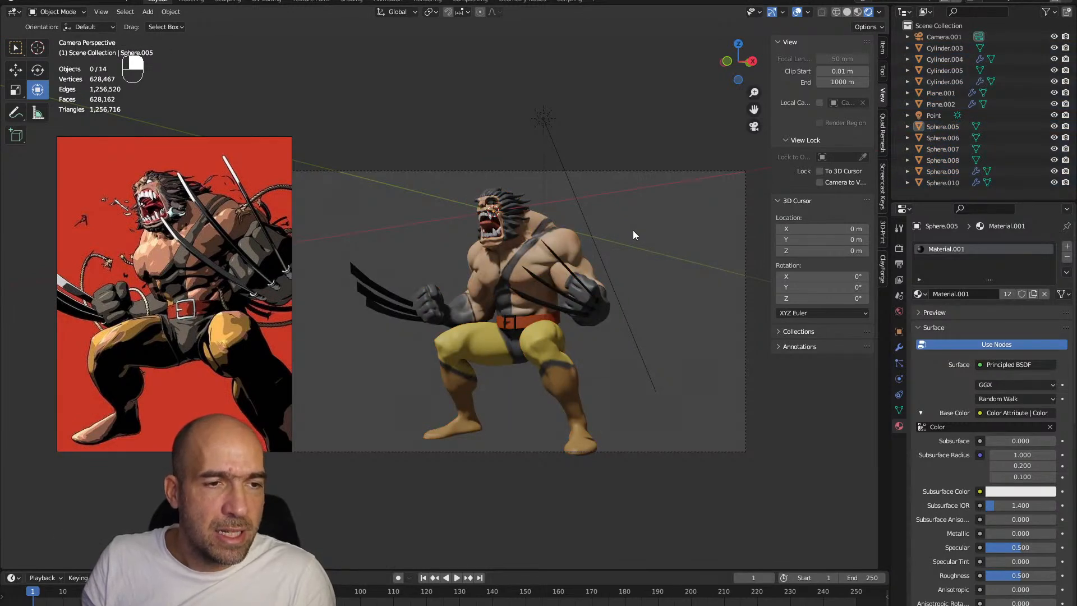
Paint the belt buckle and the claws off-white with the Paint brush in Sculpt Mode, then return to Object Mode
{"action": "left_click", "coordinate": [513, 318]}
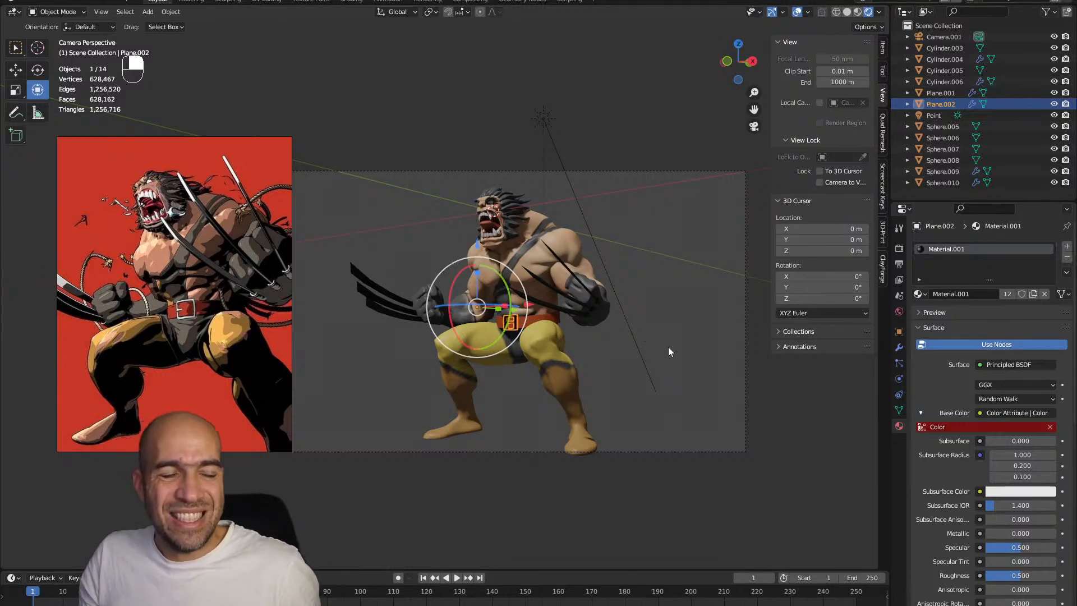
{"action": "left_click_drag", "start_coordinate": [657, 355], "coordinate": [672, 306], "text": "ctrl+alt"}
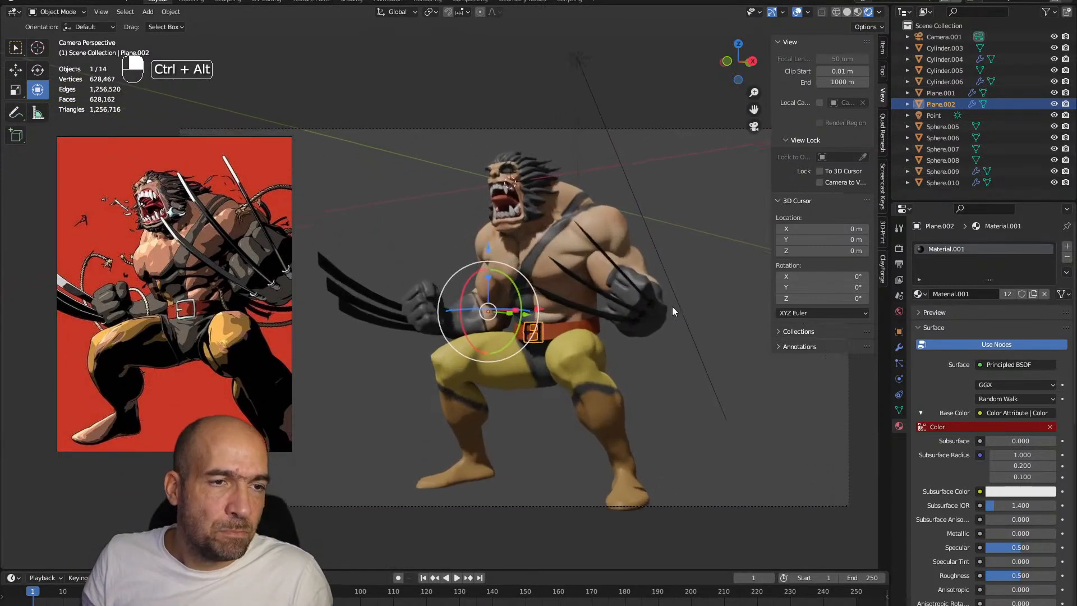
{"action": "key", "text": "ctrl+Tab"}
{"action": "left_click", "coordinate": [506, 299]}
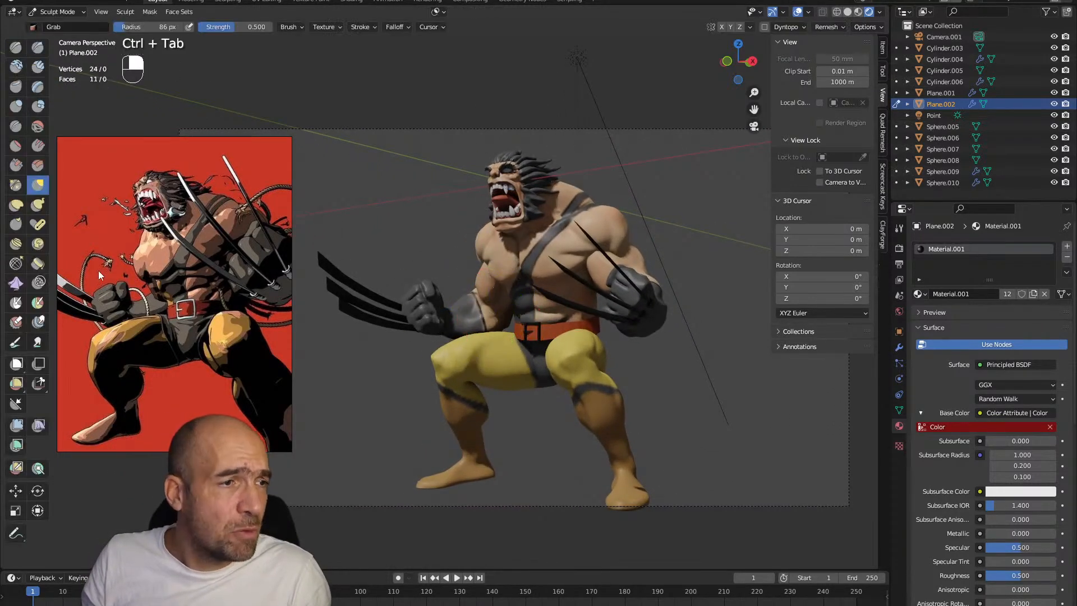
{"action": "left_click", "coordinate": [16, 343]}
{"action": "left_click", "coordinate": [123, 27]}
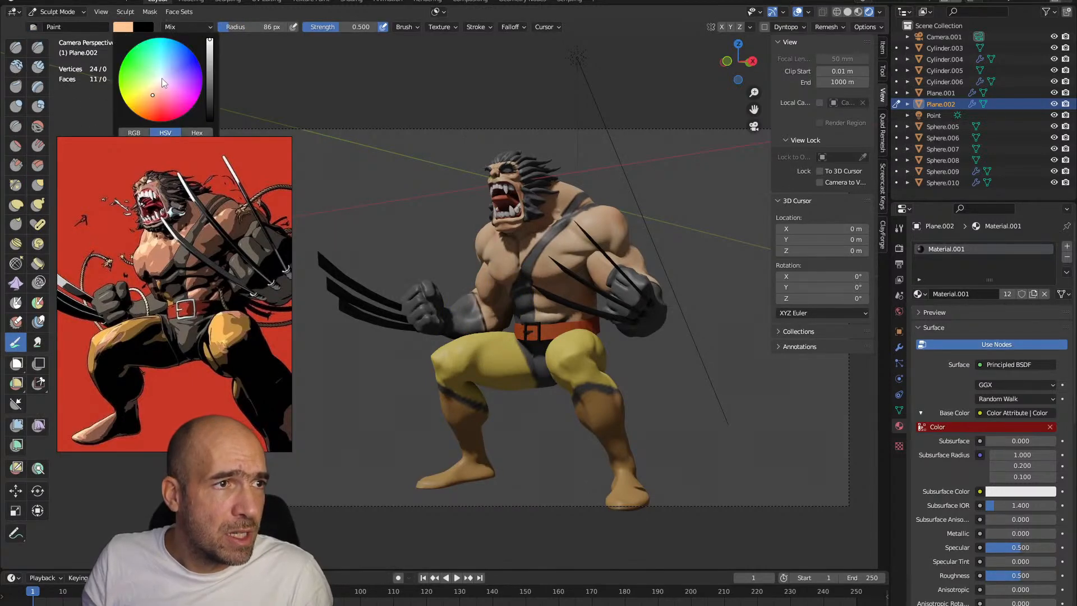
{"action": "left_click", "coordinate": [159, 80]}
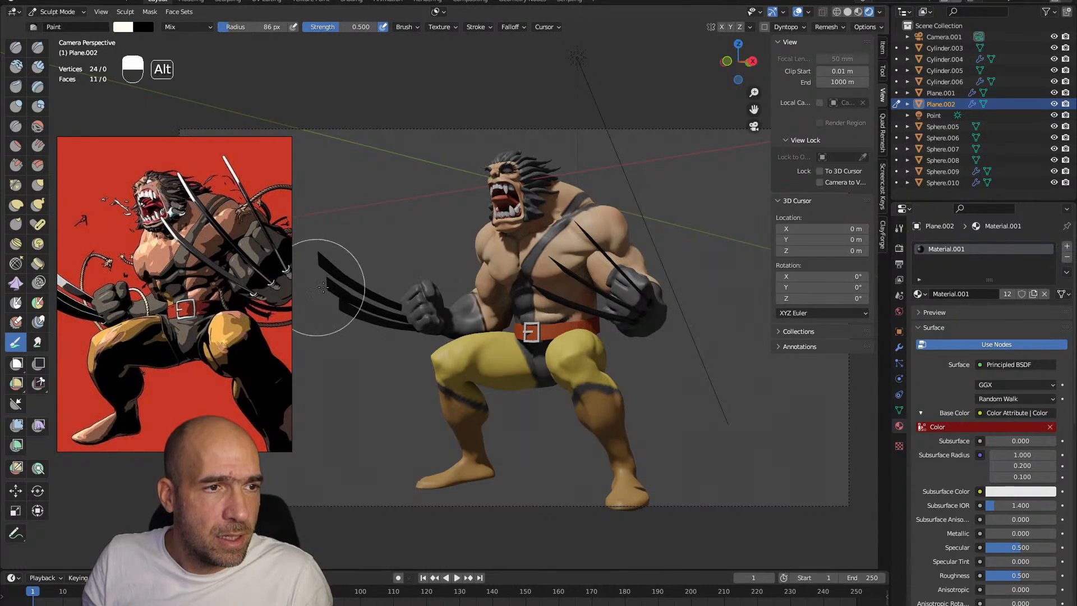
{"action": "key", "text": "alt+q"}
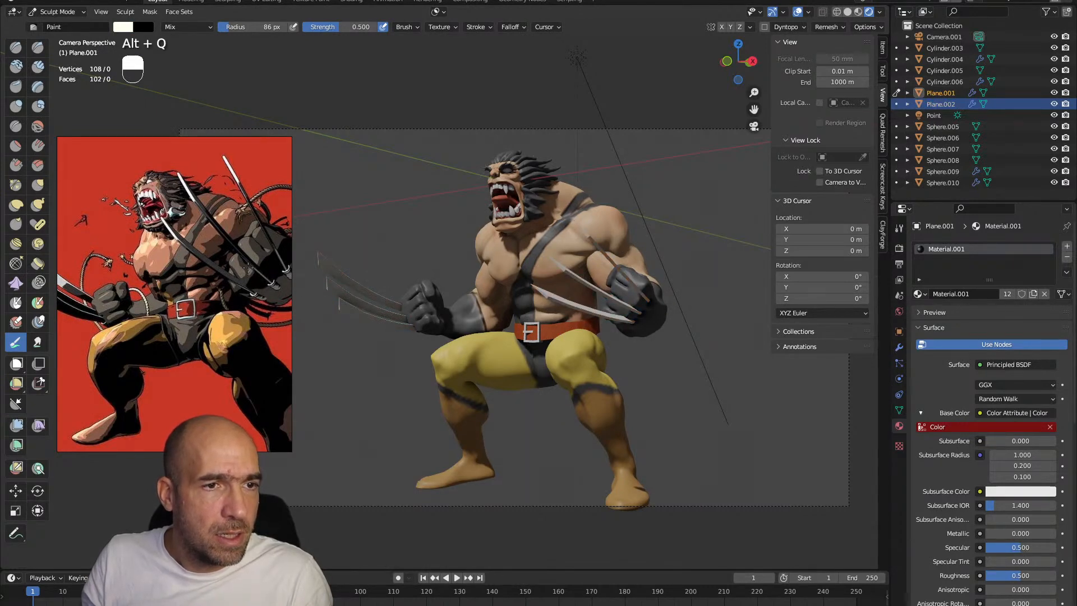
{"action": "key", "text": "ctrl+Tab"}
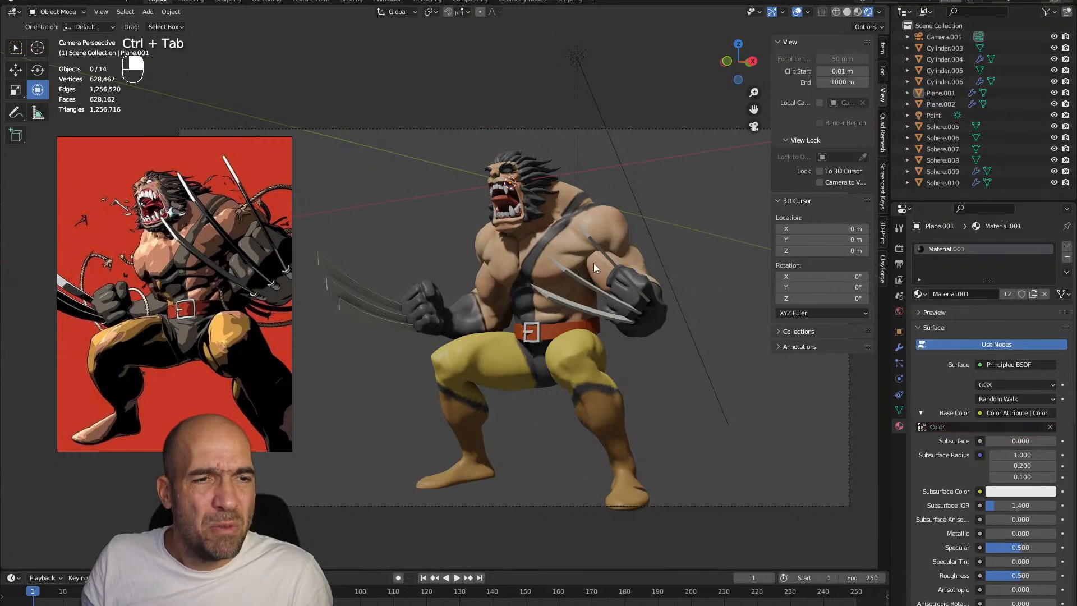
Give the claws their own copy of the shared material and set its Metallic value to 0.969
{"action": "left_click", "coordinate": [573, 275]}
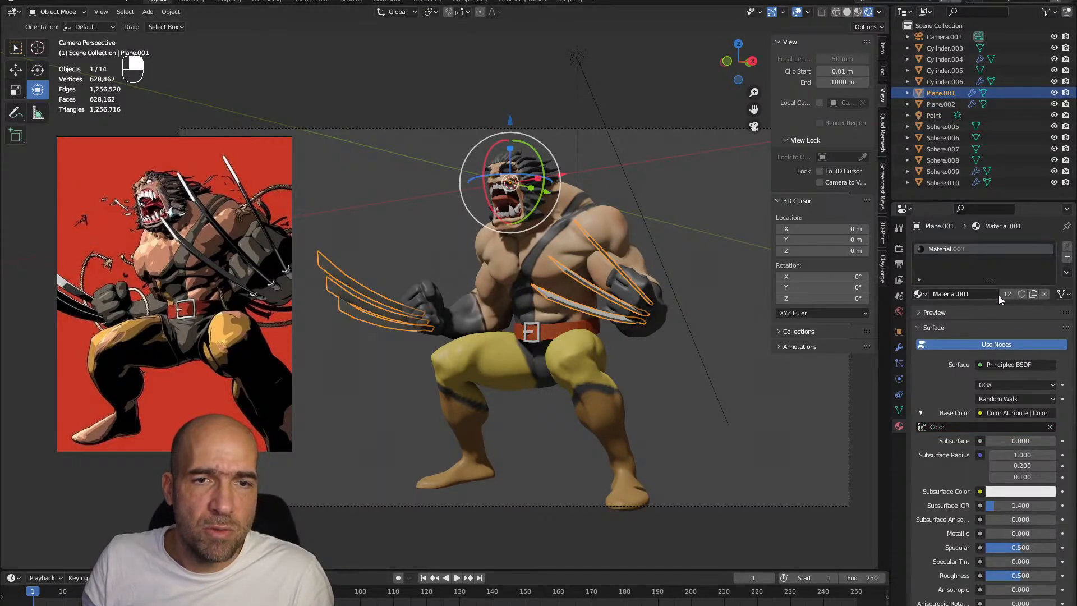
{"action": "left_click", "coordinate": [1033, 295]}
{"action": "scroll", "coordinate": [975, 481], "scroll_direction": "down", "scroll_amount": 1}
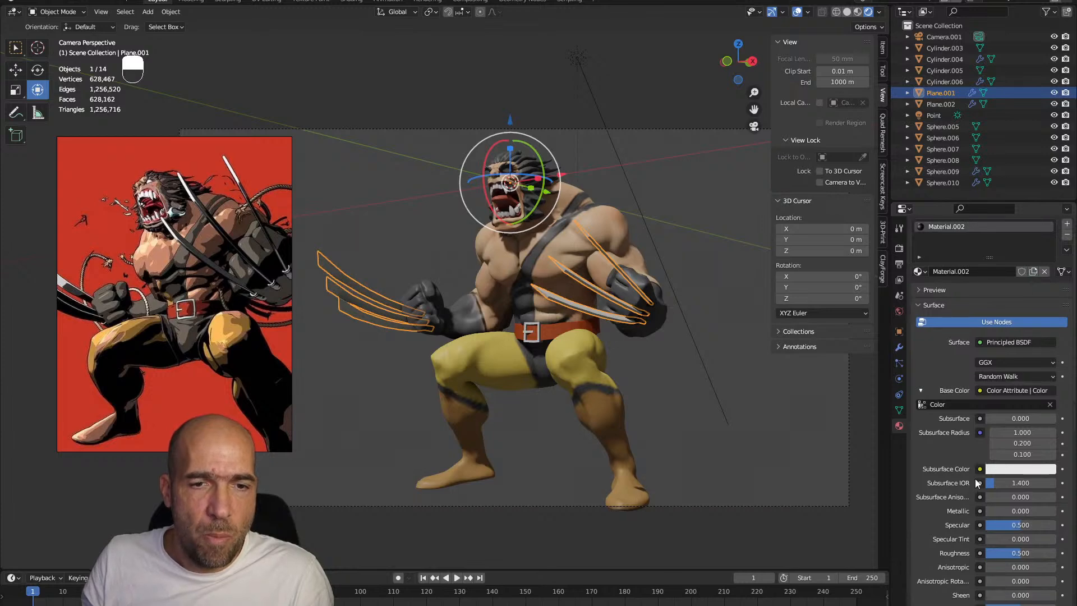
{"action": "left_click_drag", "start_coordinate": [996, 511], "coordinate": [1068, 511]}
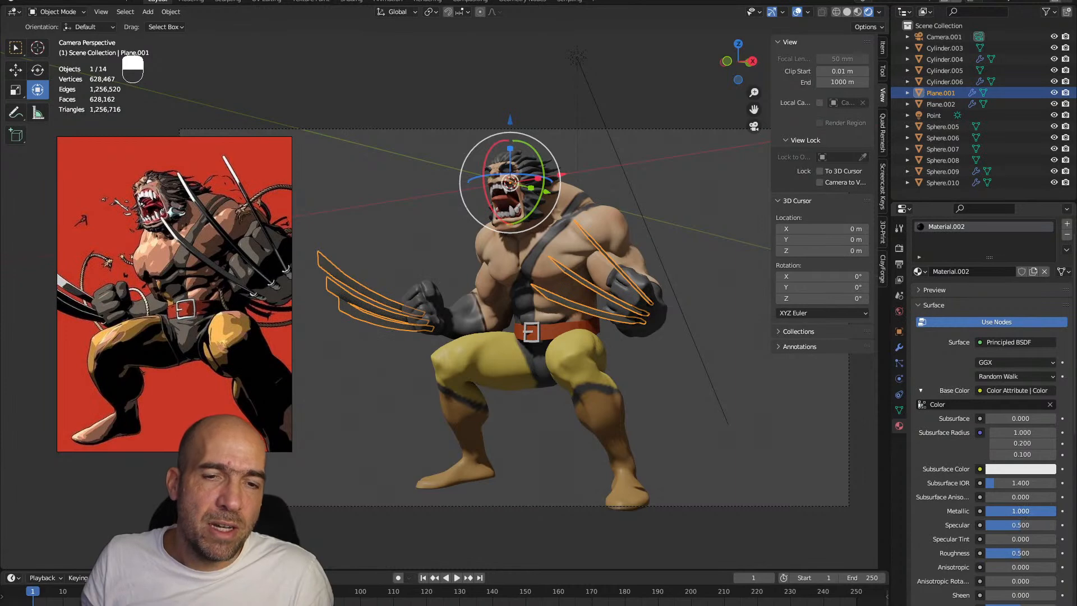
{"action": "left_click", "coordinate": [614, 116]}
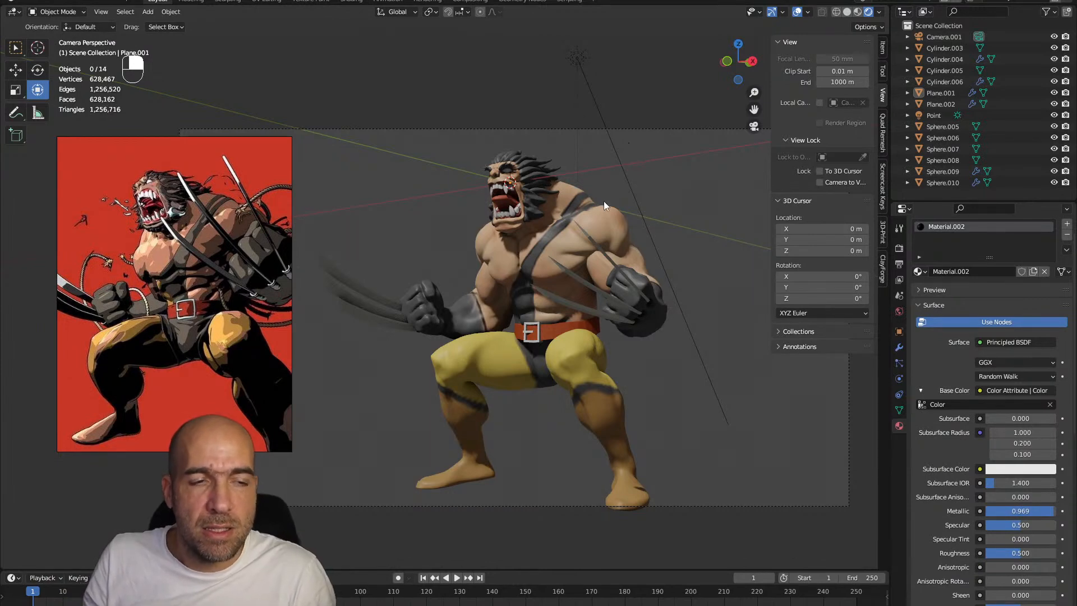
Add a point light to the scene
{"action": "left_click", "coordinate": [632, 190]}
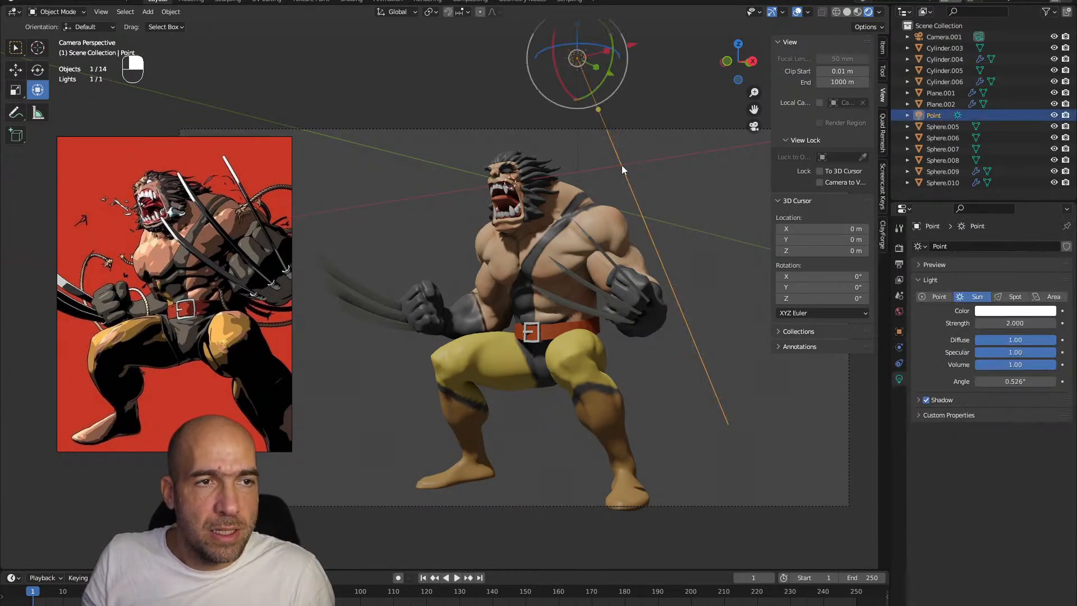
{"action": "key", "text": "shift+a"}
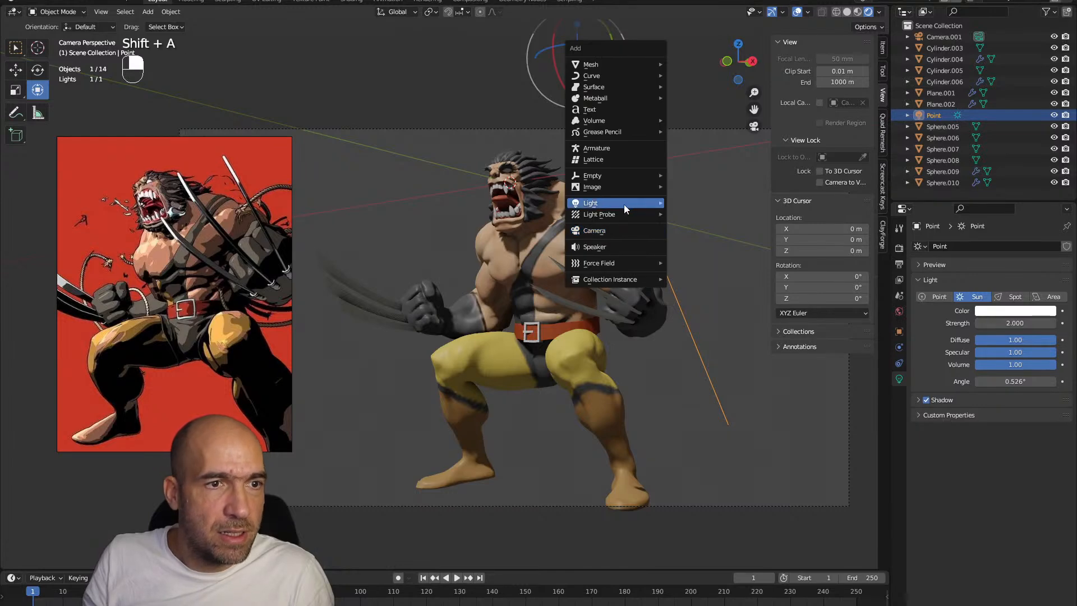
{"action": "mouse_move", "coordinate": [624, 203]}
{"action": "left_click", "coordinate": [679, 204]}
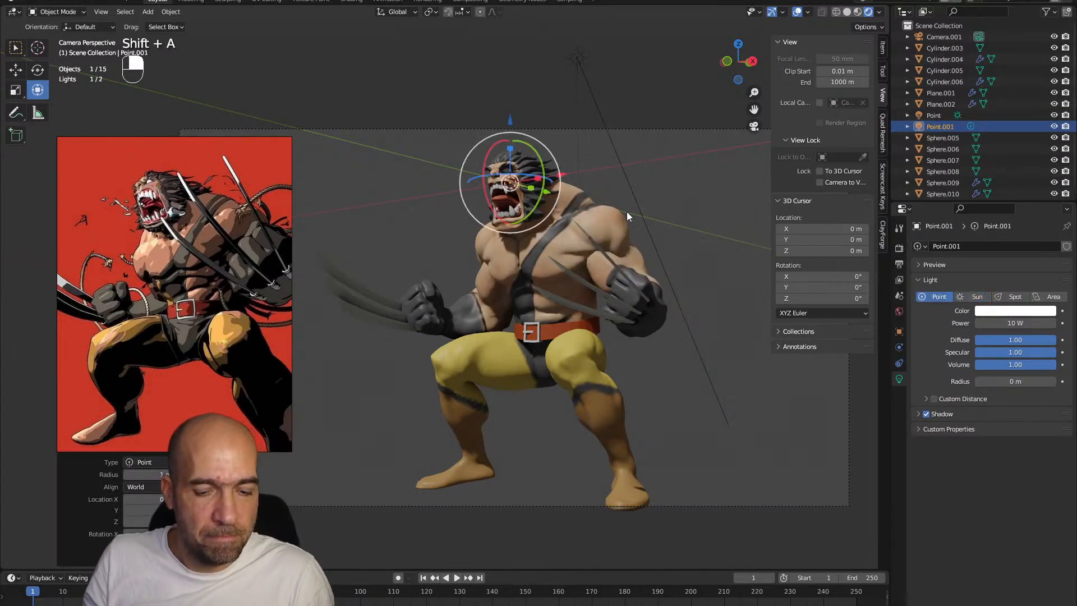
Move the new point light up to the character's eye on the side of the face
{"action": "key", "text": "g"}
{"action": "left_click", "coordinate": [588, 203]}
{"action": "right_click_drag", "start_coordinate": [587, 203], "coordinate": [542, 292], "text": "alt"}
{"action": "key", "text": "g"}
{"action": "left_click", "coordinate": [641, 256]}
{"action": "key", "text": "g"}
{"action": "left_click", "coordinate": [525, 266]}
{"action": "key", "text": "g"}
{"action": "left_click", "coordinate": [504, 282]}
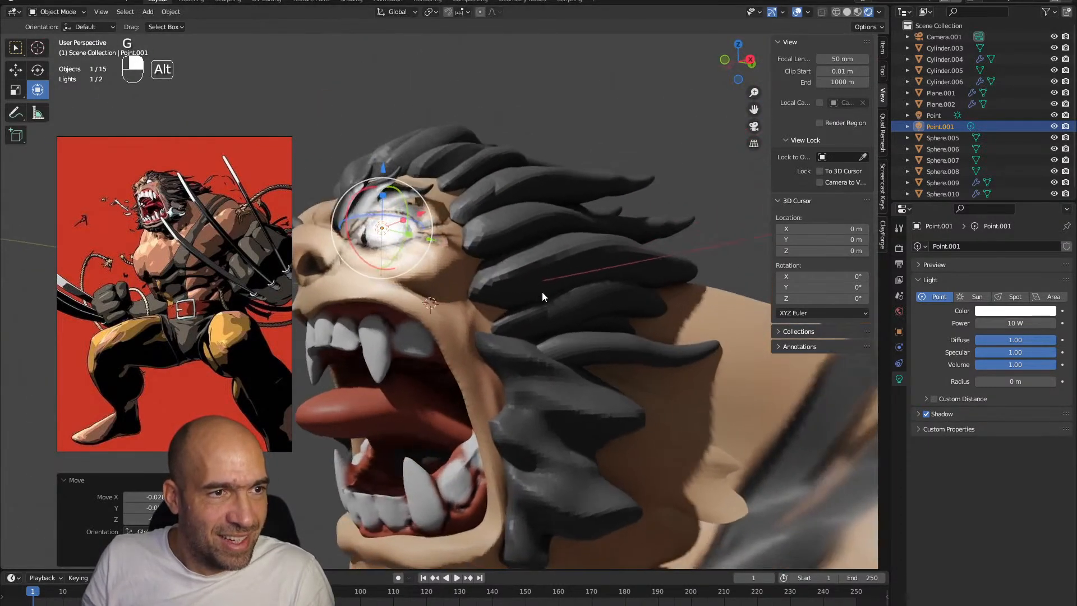
Lower the eye's point light to a power of 1 W and view the whole figure with overlays hidden
{"action": "key", "text": "s"}
{"action": "left_click", "coordinate": [590, 298]}
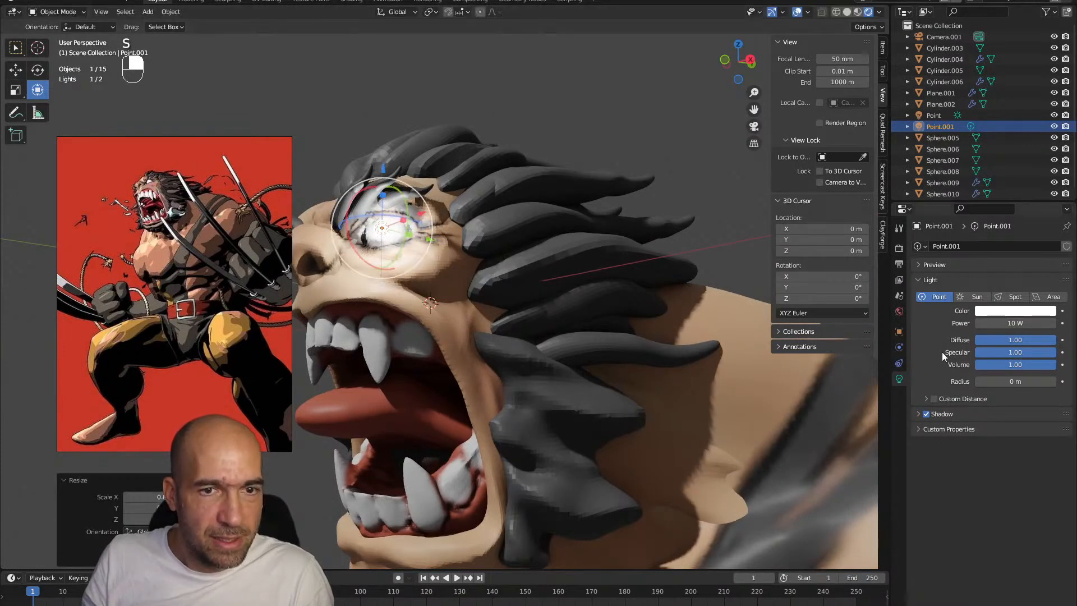
{"action": "left_click_drag", "start_coordinate": [1014, 324], "coordinate": [971, 323]}
{"action": "left_click_drag", "start_coordinate": [630, 305], "coordinate": [626, 222], "text": "ctrl+alt"}
{"action": "left_click", "coordinate": [651, 236]}
{"action": "key", "text": "ctrl+Tab"}
{"action": "left_click", "coordinate": [796, 14]}
{"action": "left_click_drag", "start_coordinate": [547, 194], "coordinate": [581, 213], "text": "ctrl+alt"}
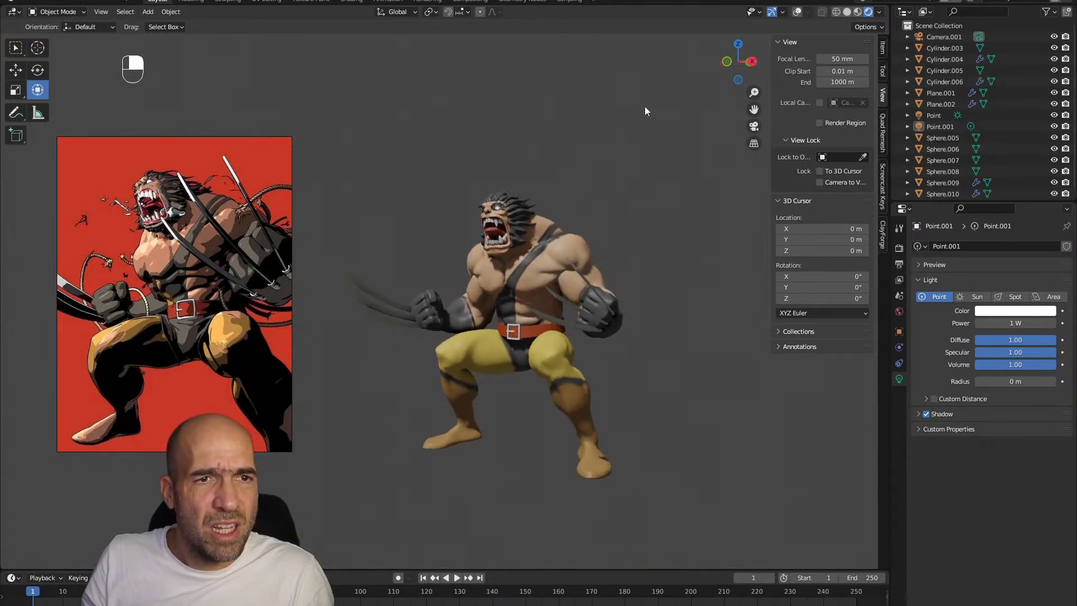
Turn the overlays back on, duplicate the sun light and place the copy above the figure's clawed arm, opposite the original
{"action": "left_click", "coordinate": [796, 12]}
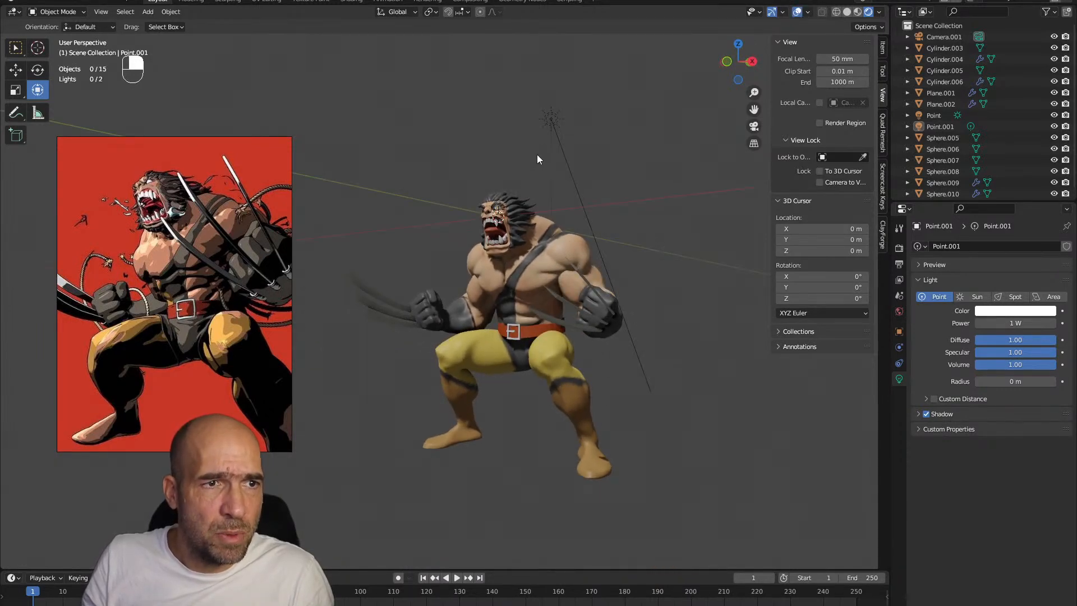
{"action": "left_click", "coordinate": [554, 118], "text": "shift"}
{"action": "key", "text": "shift+d"}
{"action": "left_click", "coordinate": [422, 145]}
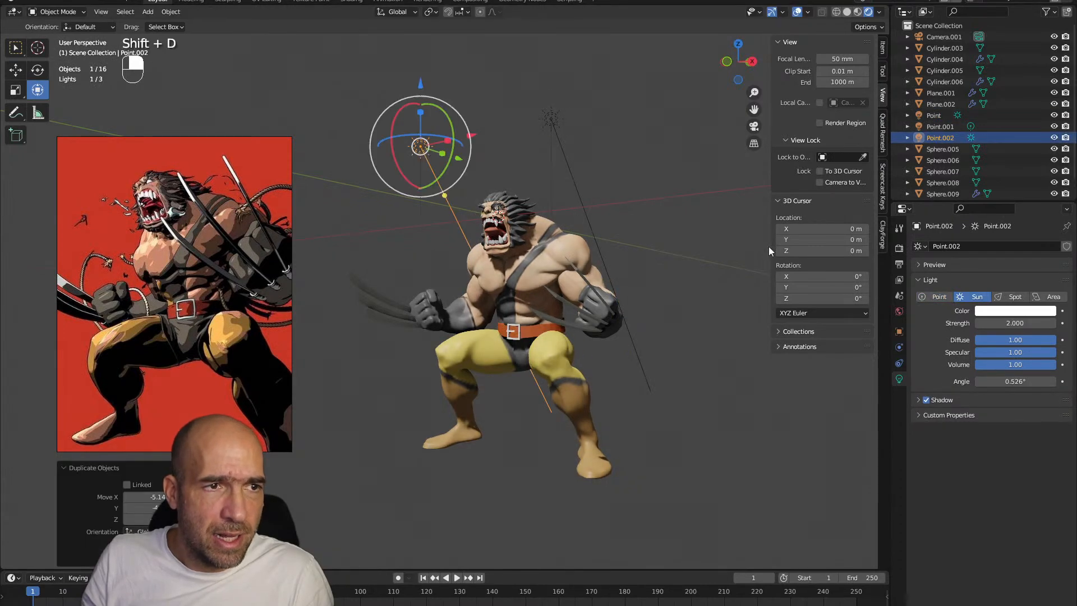
Change the duplicated light to a Point light and set its power to 5000 W
{"action": "left_click", "coordinate": [927, 298]}
{"action": "double_click", "coordinate": [1012, 323]}
{"action": "type", "text": "500"}
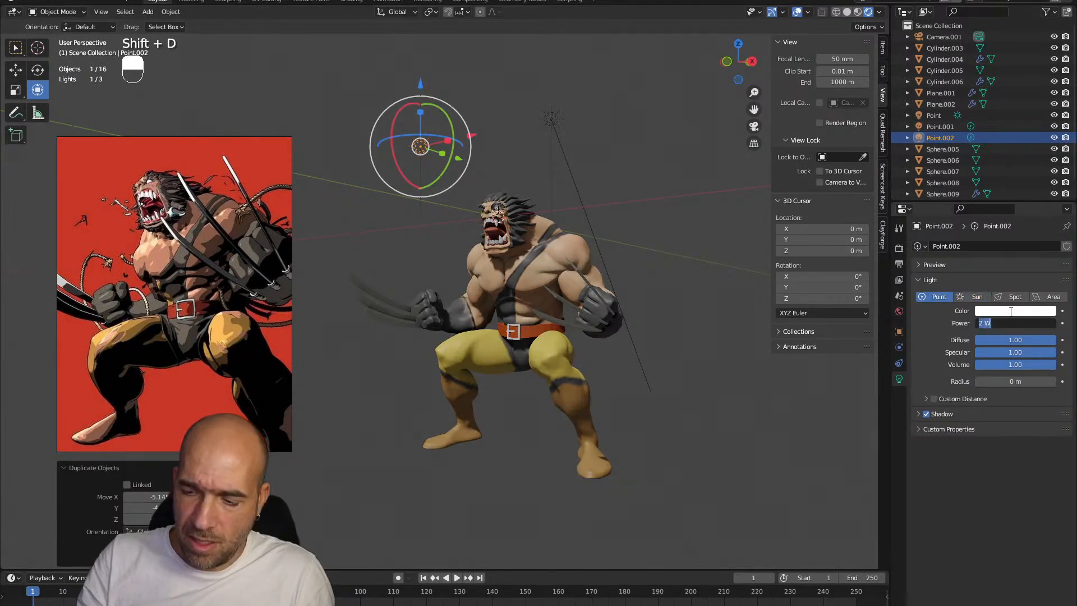
{"action": "key", "text": "Return"}
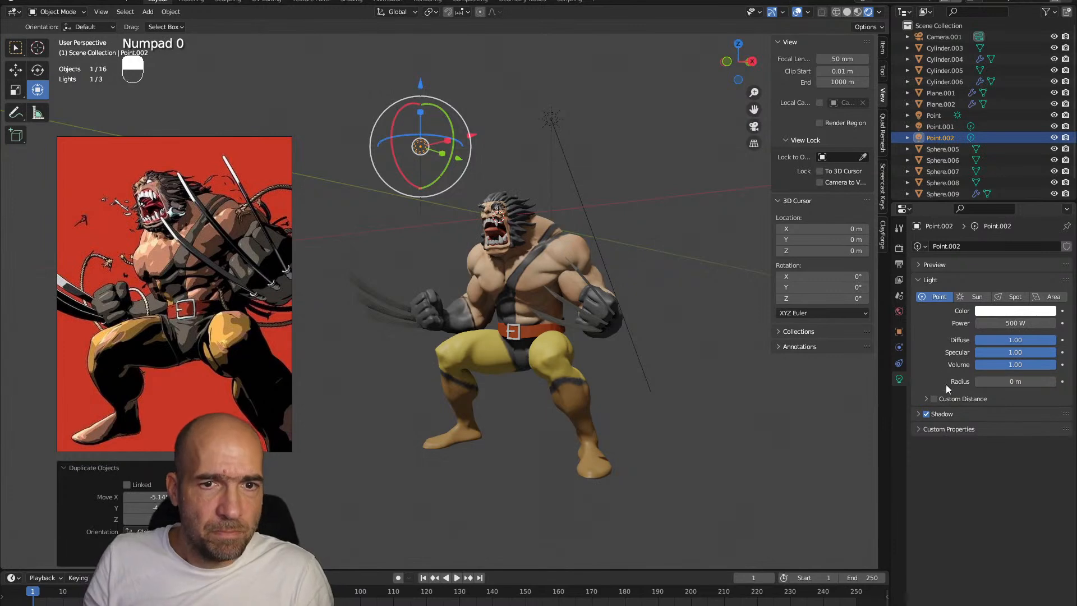
{"action": "double_click", "coordinate": [1004, 325]}
{"action": "type", "text": "5000"}
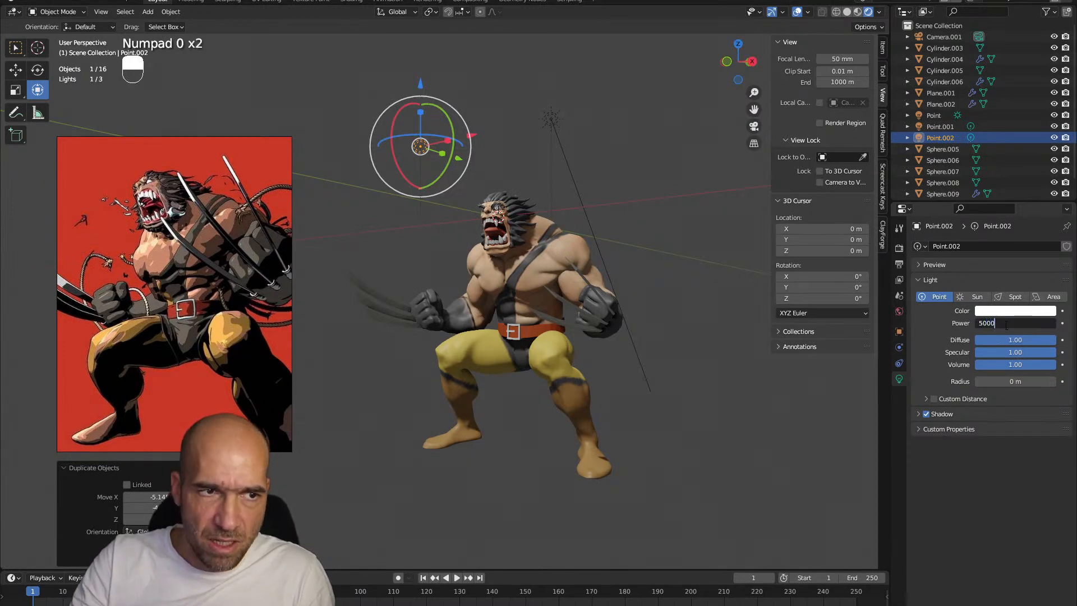
{"action": "key", "text": "Return"}
Move the 5000 W point light behind the figure's back and colour it orange with hue 0.032 and saturation 0.909
{"action": "left_click_drag", "start_coordinate": [621, 263], "coordinate": [749, 291], "text": "alt"}
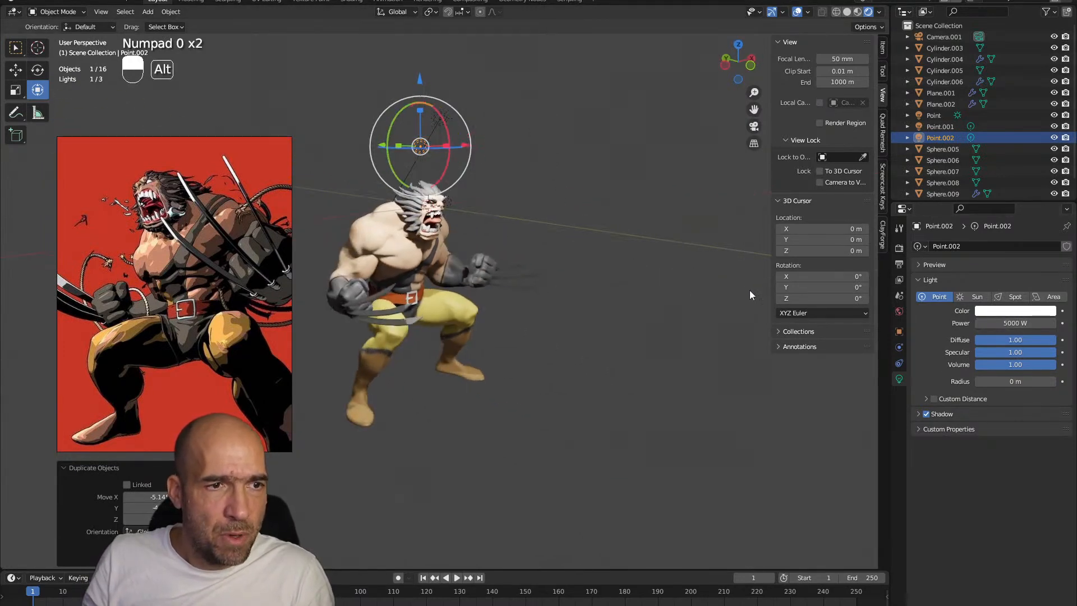
{"action": "key", "text": "g"}
{"action": "left_click", "coordinate": [391, 280]}
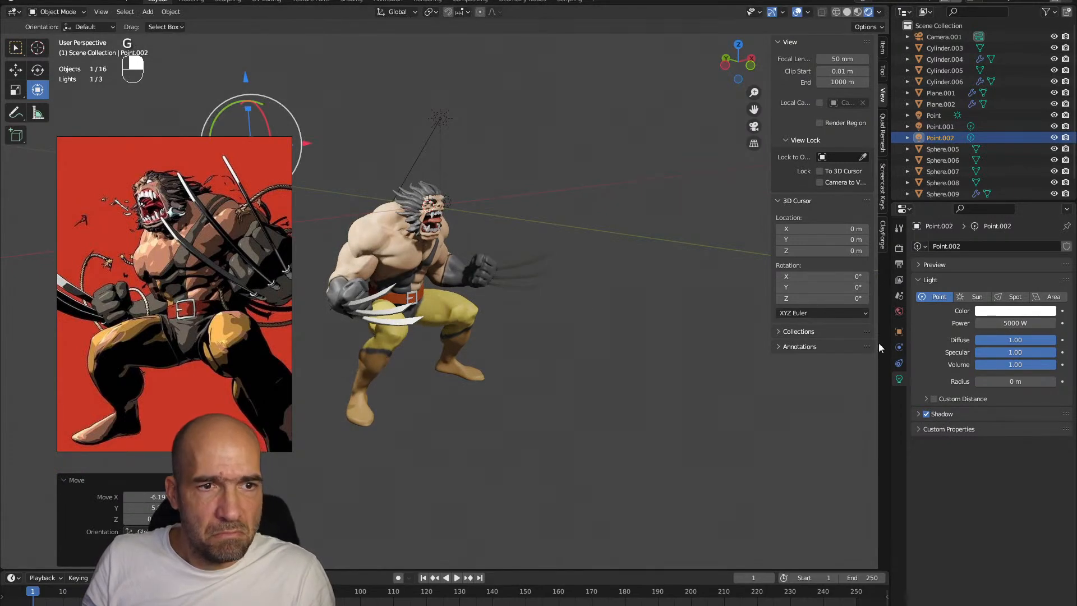
{"action": "left_click", "coordinate": [986, 311]}
{"action": "left_click_drag", "start_coordinate": [1003, 245], "coordinate": [993, 227]}
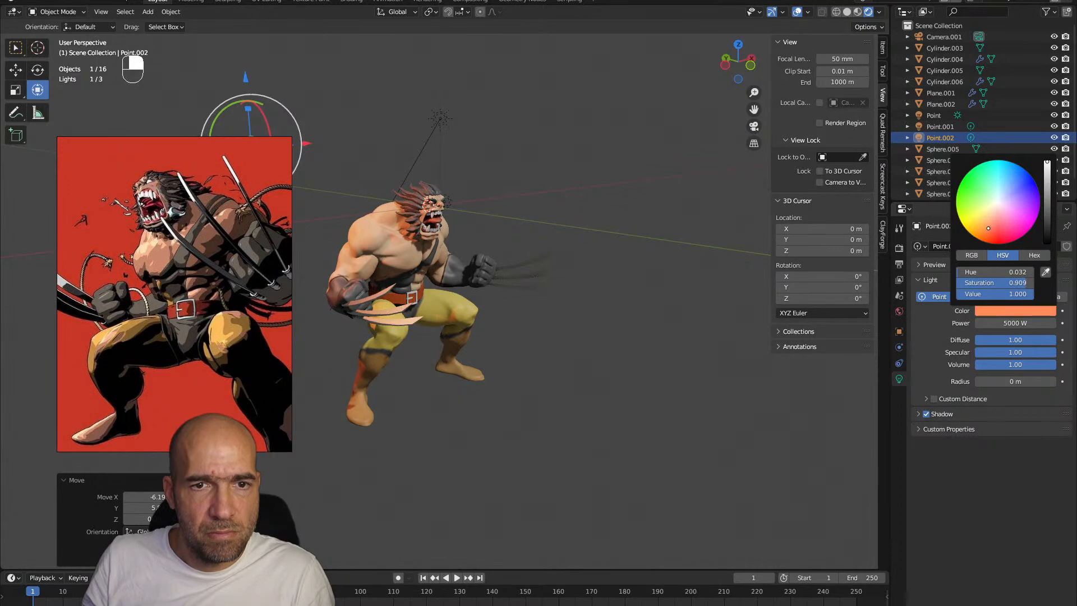
Move the orange point light closer to the figure, beside its head on the raised-fist side
{"action": "left_click_drag", "start_coordinate": [614, 305], "coordinate": [603, 281], "text": "alt"}
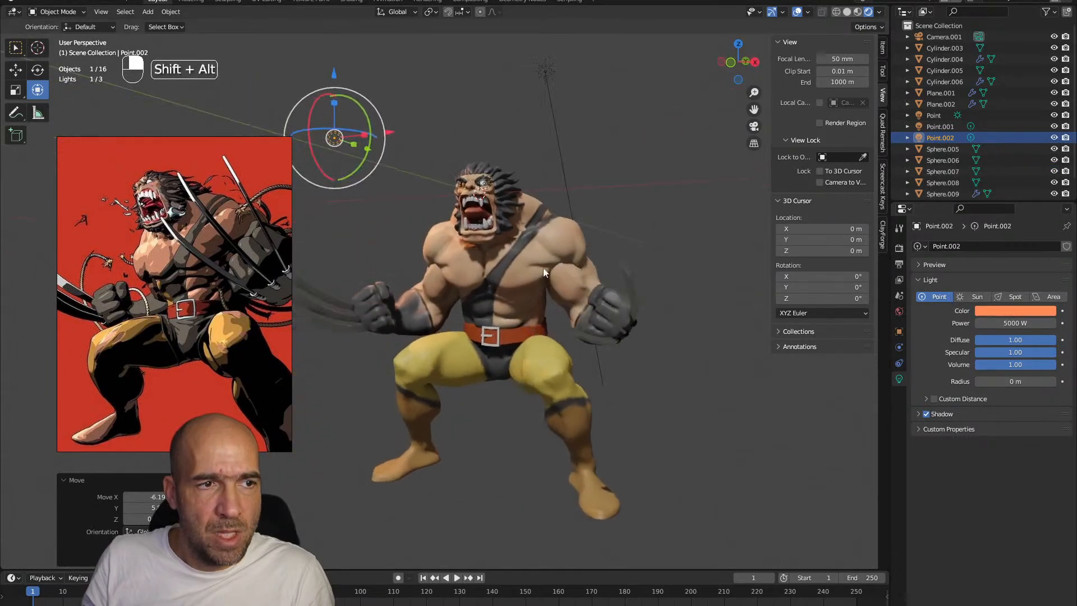
{"action": "key", "text": "g"}
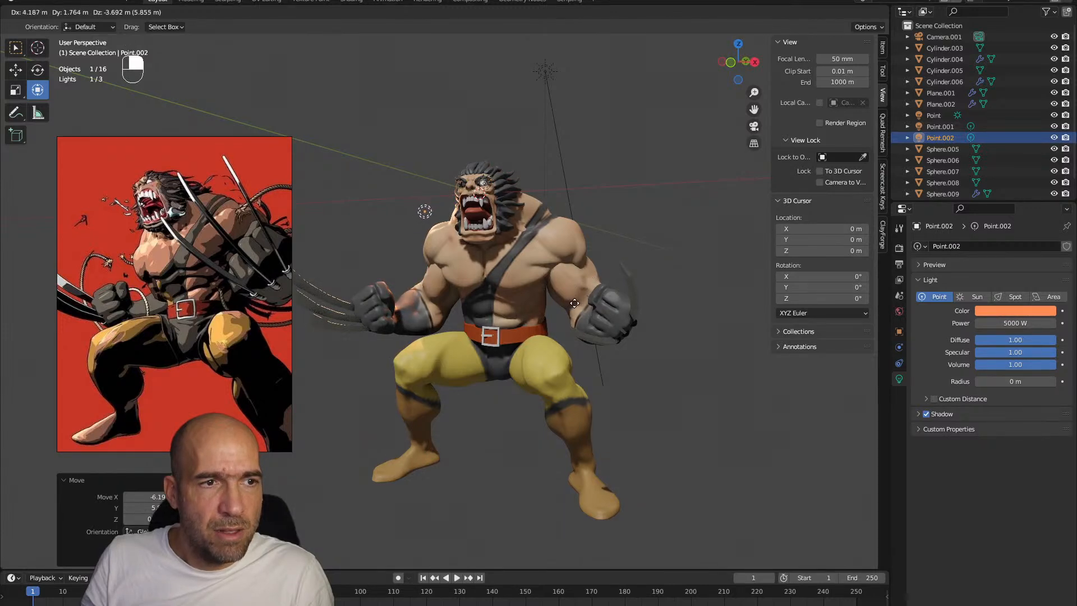
{"action": "left_click", "coordinate": [581, 298]}
{"action": "left_click_drag", "start_coordinate": [580, 298], "coordinate": [589, 289], "text": "alt"}
Lower the world background strength to 0.4
{"action": "left_click", "coordinate": [900, 314]}
{"action": "left_click_drag", "start_coordinate": [1013, 336], "coordinate": [979, 336]}
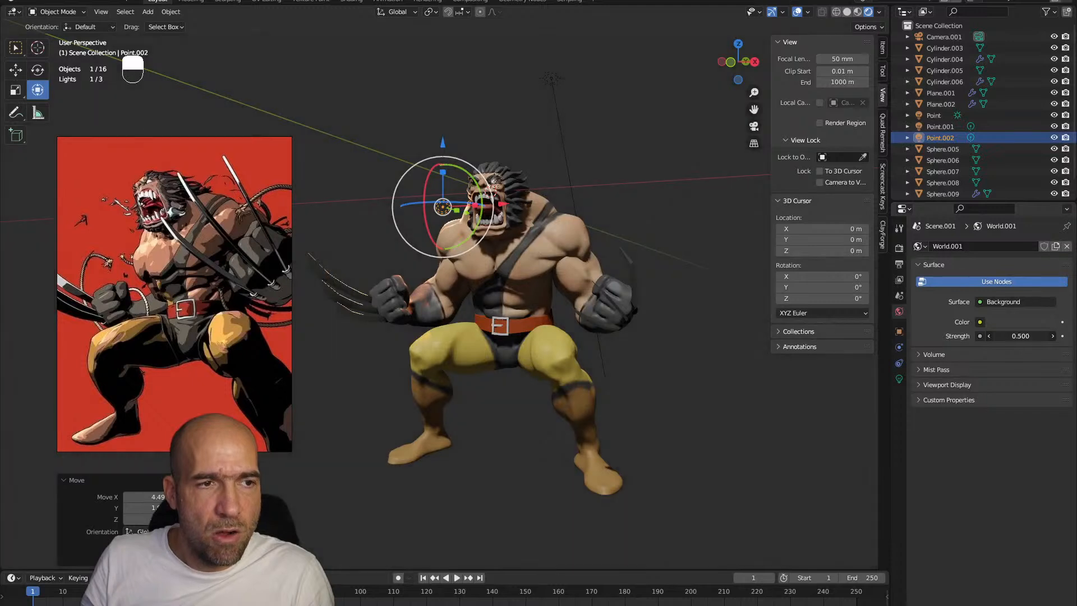
{"action": "mouse_move", "coordinate": [651, 332]}
{"action": "left_mouse_down", "text": "ctrl+alt"}
{"action": "mouse_move", "coordinate": [654, 321]}
{"action": "mouse_move", "coordinate": [638, 325]}
{"action": "left_mouse_up", "text": "ctrl+alt"}
{"action": "left_click_drag", "start_coordinate": [606, 202], "coordinate": [612, 261], "text": "alt+shift"}
Select the sun light above the figure and rotate it freely to re-aim the main light across the body
{"action": "left_click", "coordinate": [558, 138]}
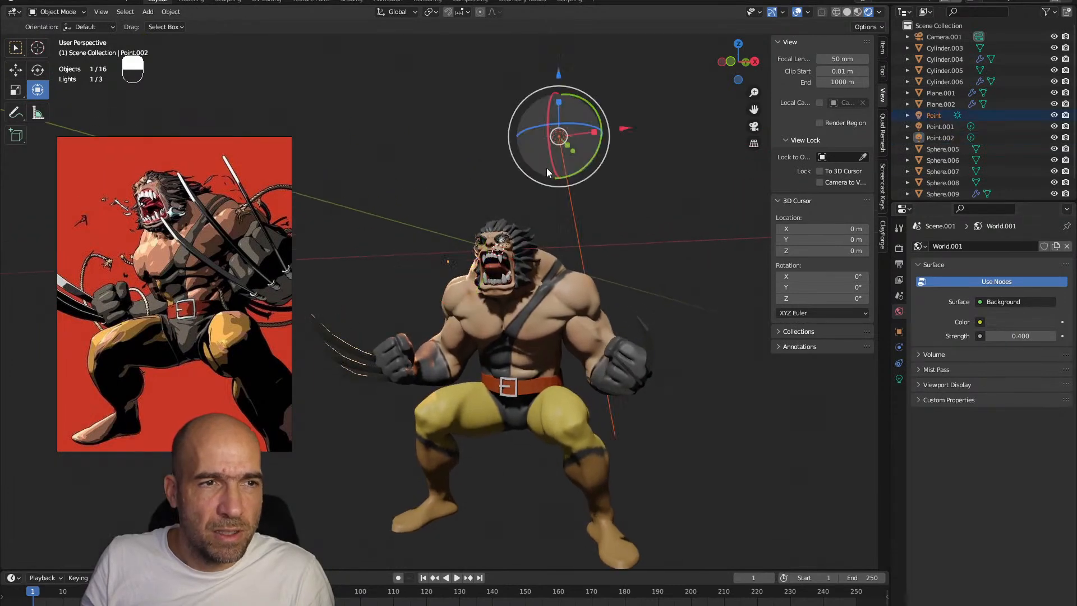
{"action": "key", "text": "r"}
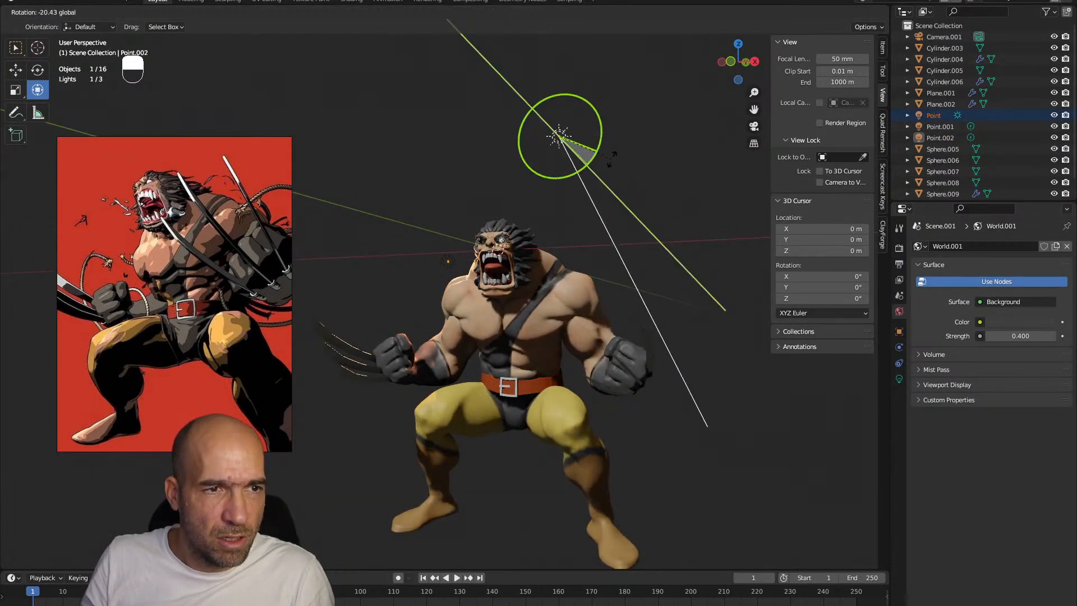
{"action": "left_click", "coordinate": [561, 198]}
{"action": "key", "text": "r"}
{"action": "key", "text": "r"}
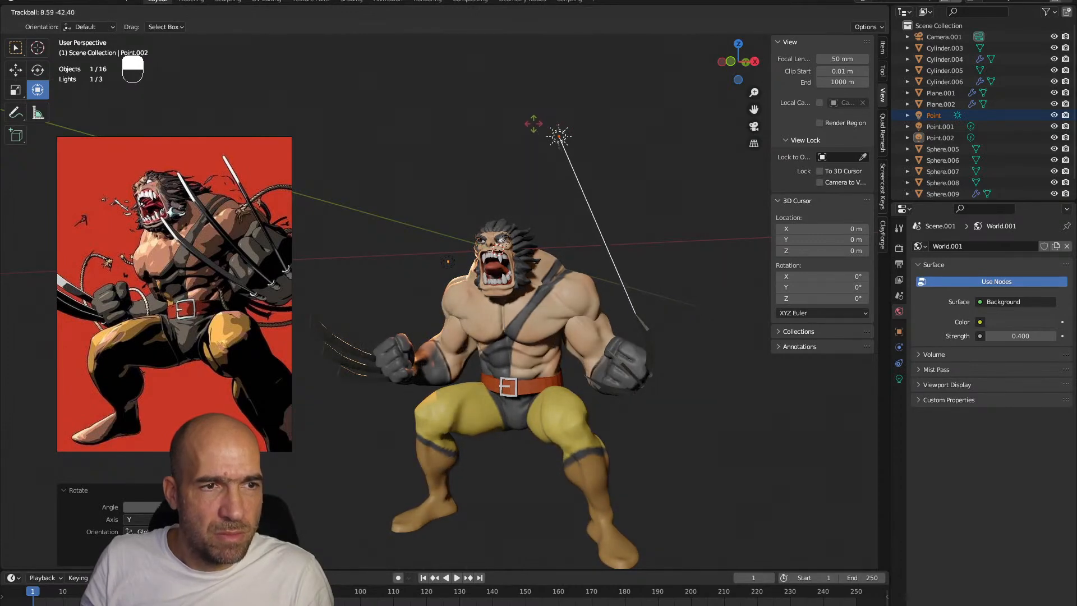
{"action": "left_click", "coordinate": [479, 190]}
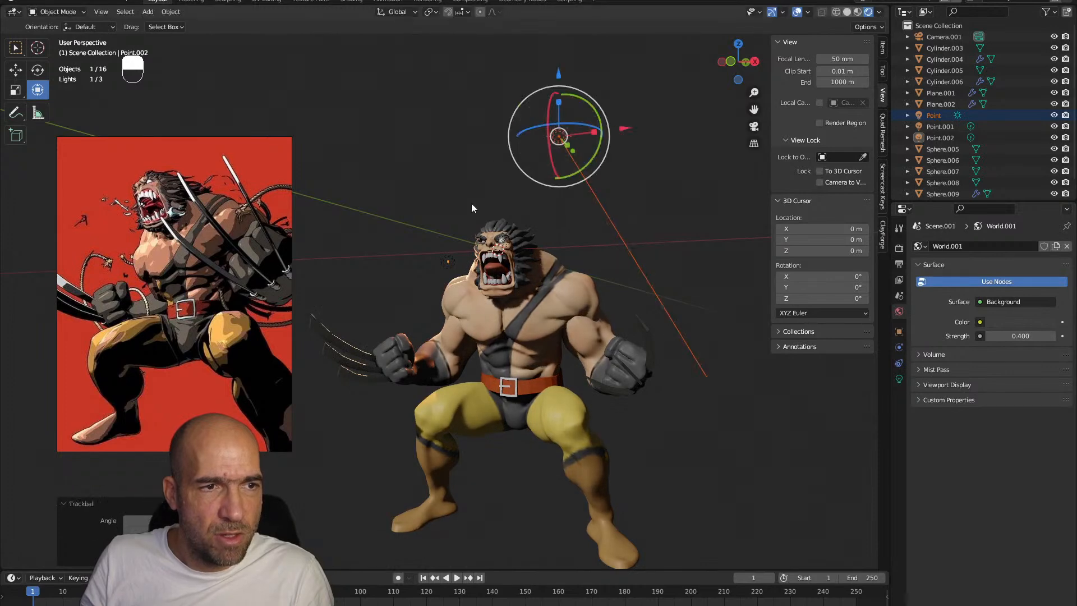
Move the orange point light across to the opposite side, behind the shoulder, as a rim light
{"action": "left_click", "coordinate": [450, 260]}
{"action": "key", "text": "g"}
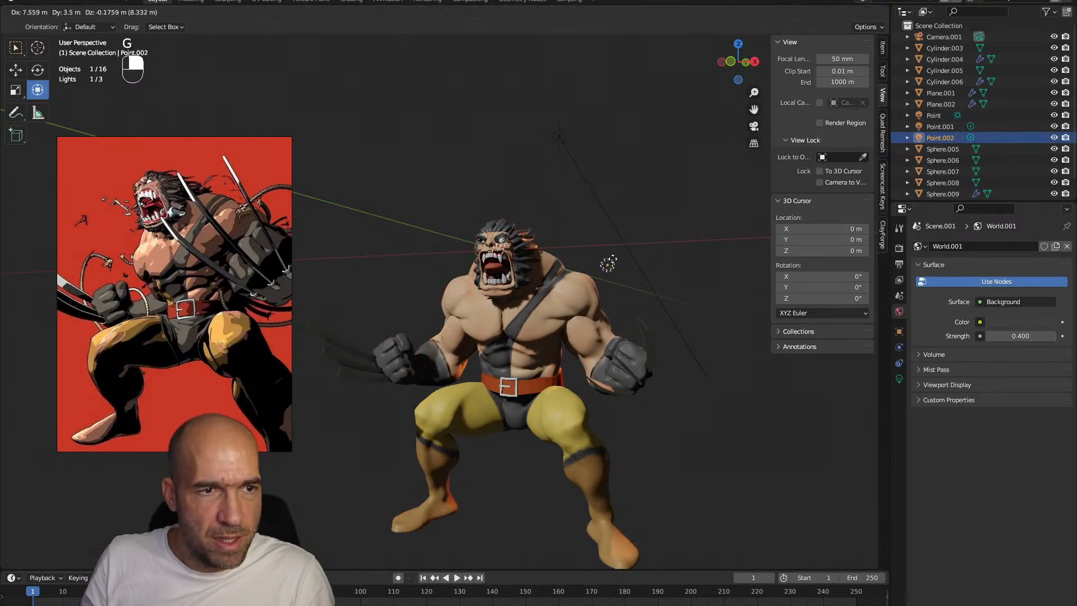
{"action": "left_click", "coordinate": [620, 260]}
{"action": "left_click_drag", "start_coordinate": [618, 289], "coordinate": [613, 264], "text": "alt+shift"}
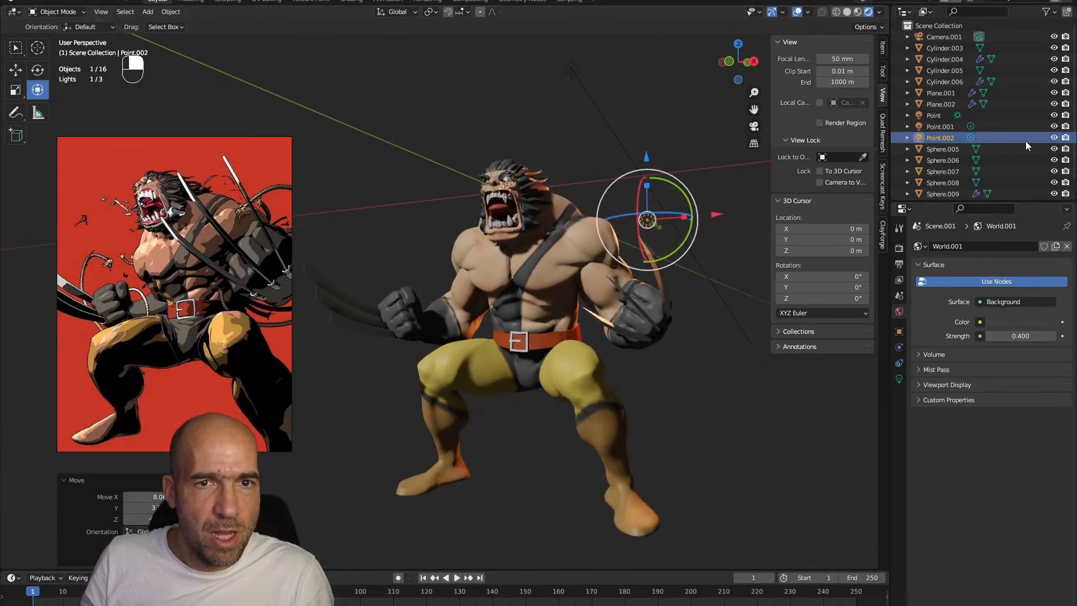
Hide and restore the orange point light to compare its effect, and view the figure through the camera with overlays hidden
{"action": "left_click", "coordinate": [1053, 138]}
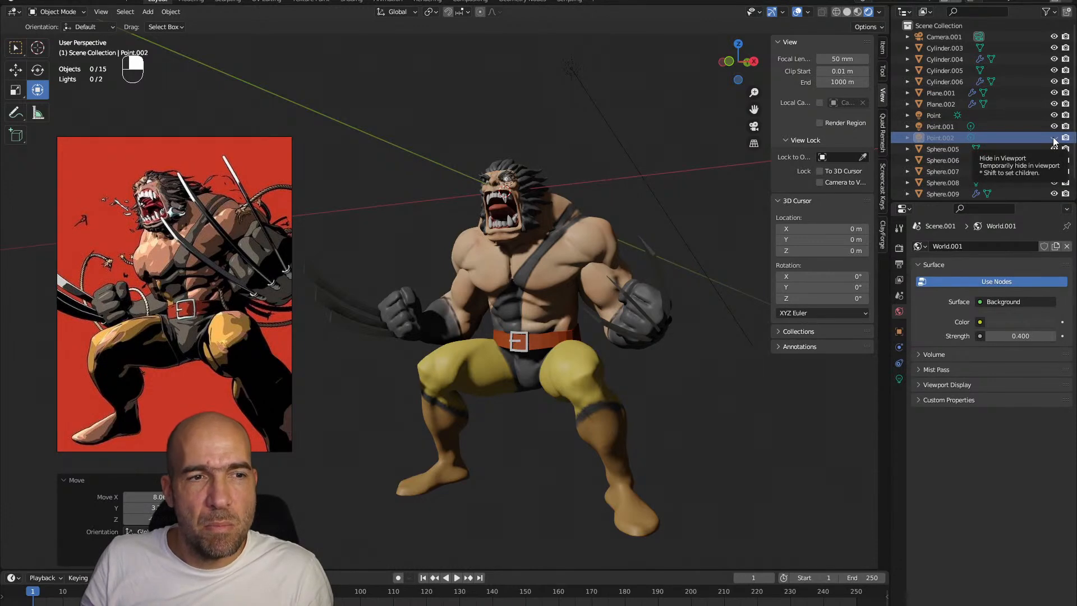
{"action": "left_click", "coordinate": [1054, 139]}
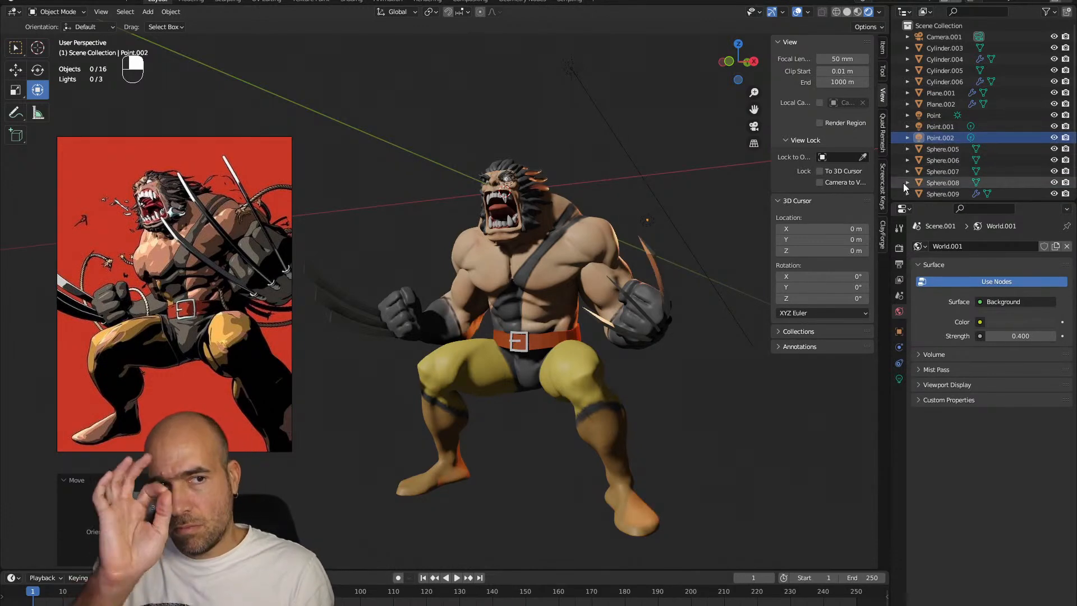
{"action": "left_click_drag", "start_coordinate": [690, 385], "coordinate": [696, 387], "text": "alt+shift"}
{"action": "left_click", "coordinate": [797, 12]}
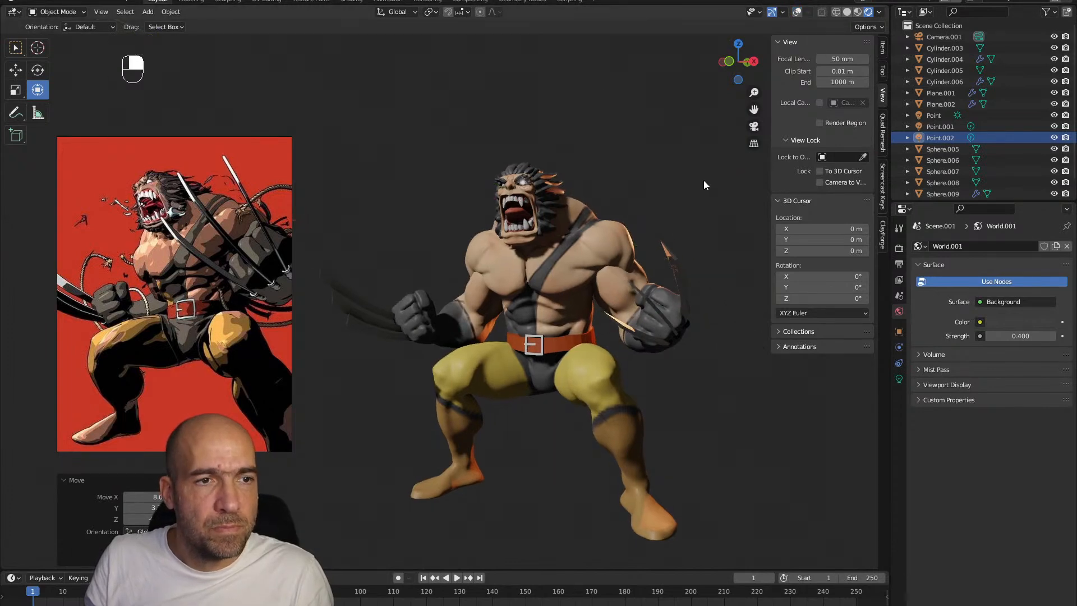
{"action": "key", "text": "KP_0"}
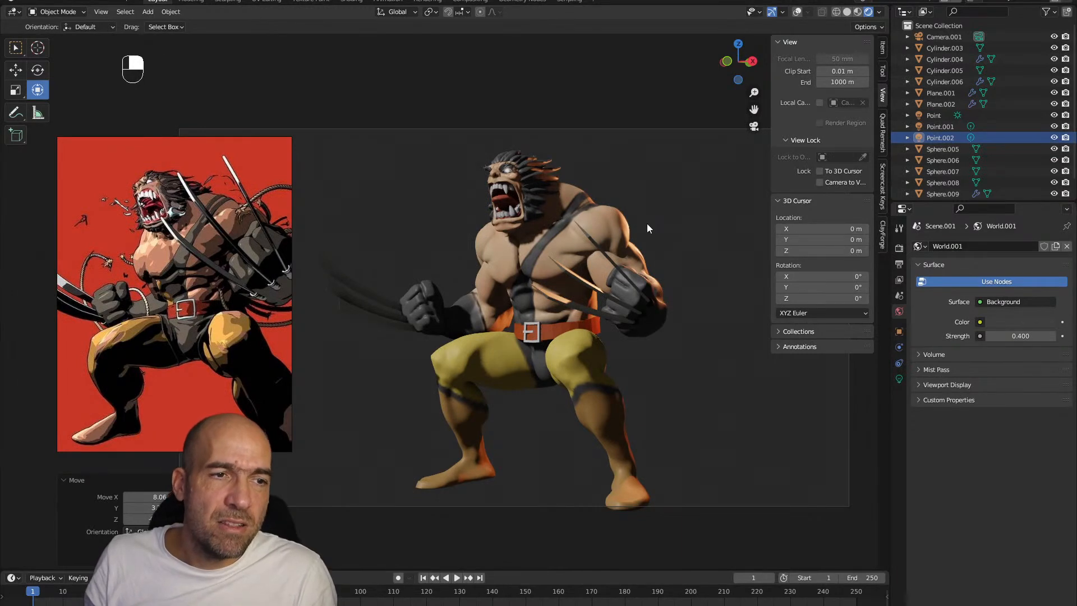
Raise the world background strength to 1.8 and clear the selection
{"action": "left_click", "coordinate": [563, 254]}
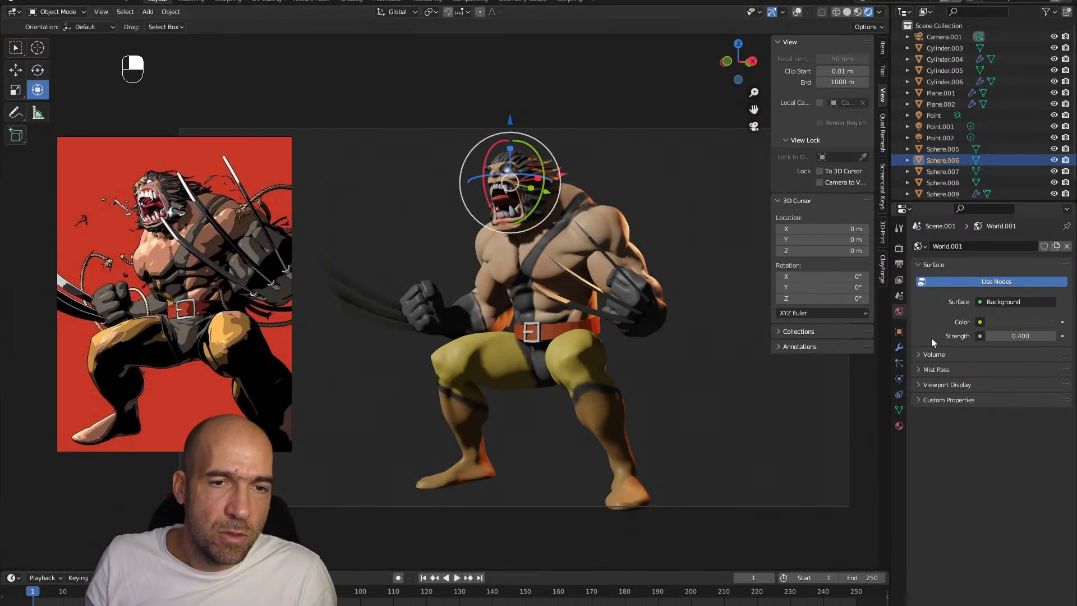
{"action": "left_click_drag", "start_coordinate": [1014, 336], "coordinate": [1031, 336]}
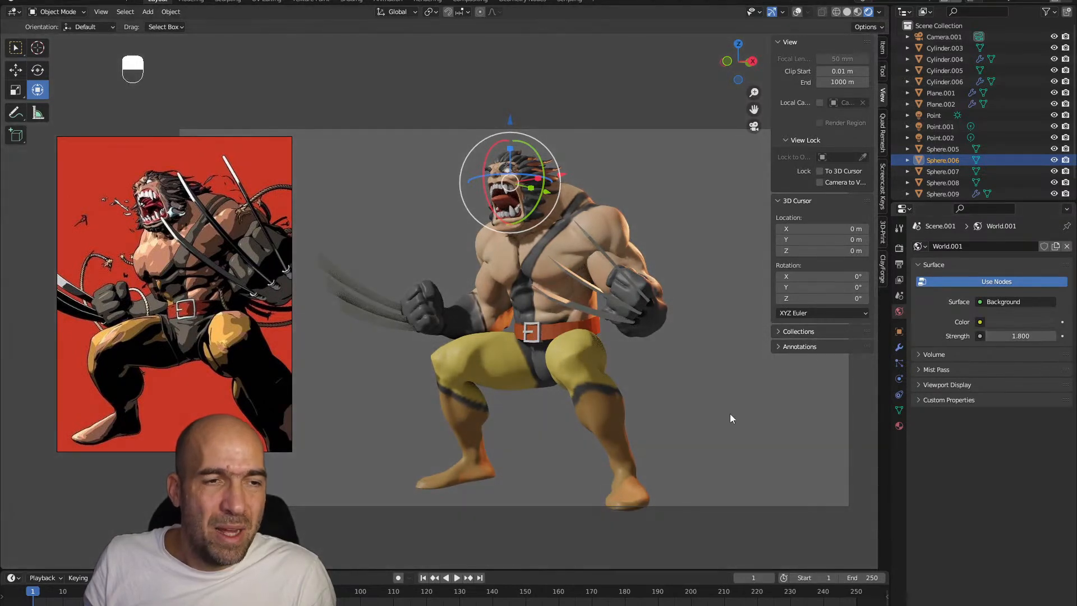
{"action": "left_click", "coordinate": [693, 428]}
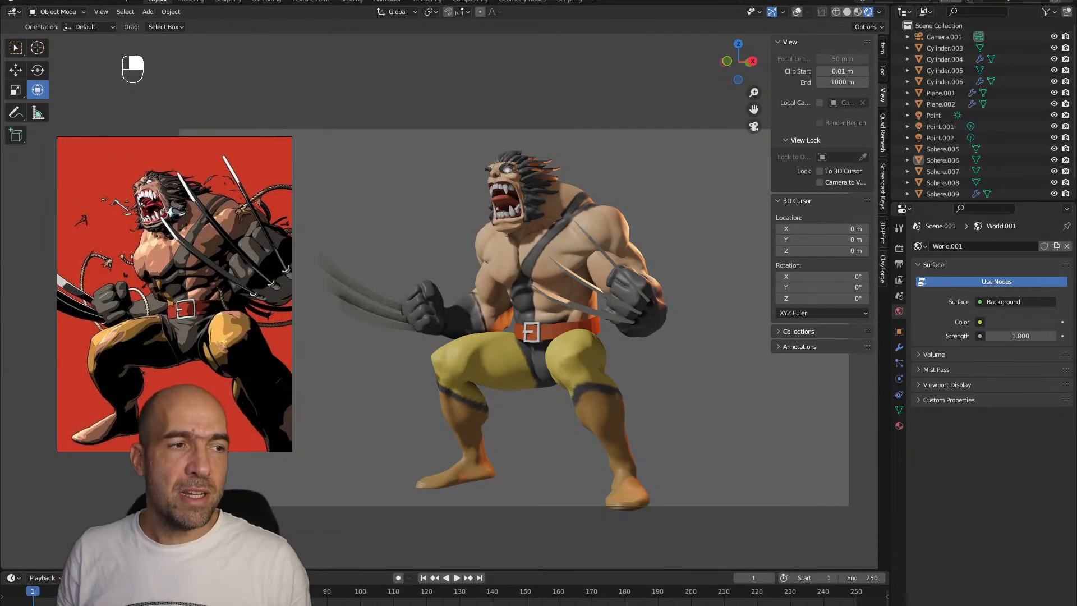
Switch the render engine to Cycles, enable viewport denoising and set the viewport max samples to 25
{"action": "left_click", "coordinate": [642, 267]}
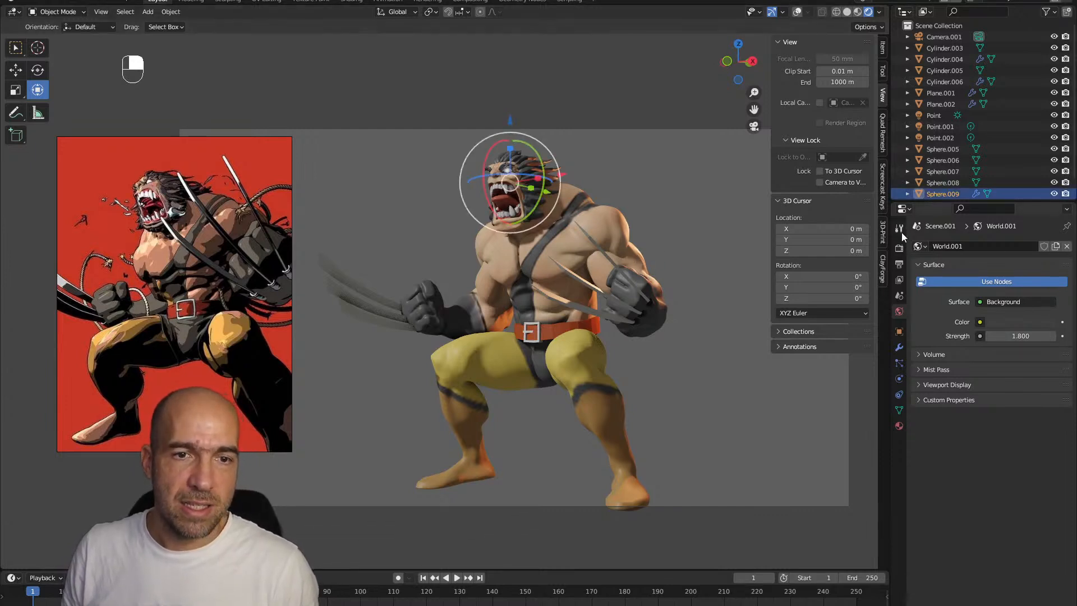
{"action": "left_click", "coordinate": [899, 248]}
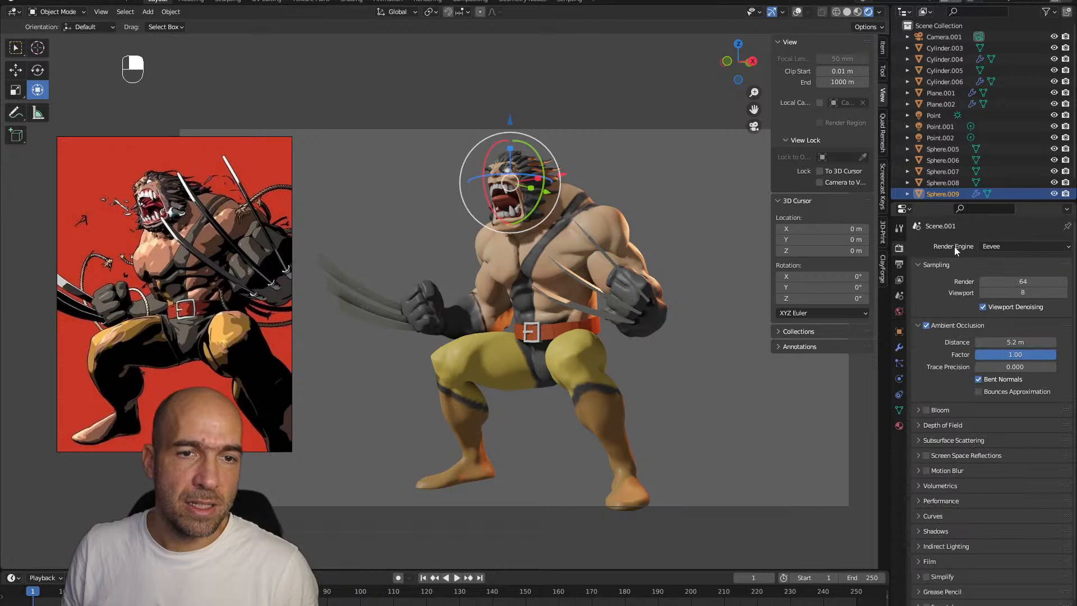
{"action": "left_click", "coordinate": [1010, 246]}
{"action": "left_click", "coordinate": [1002, 283]}
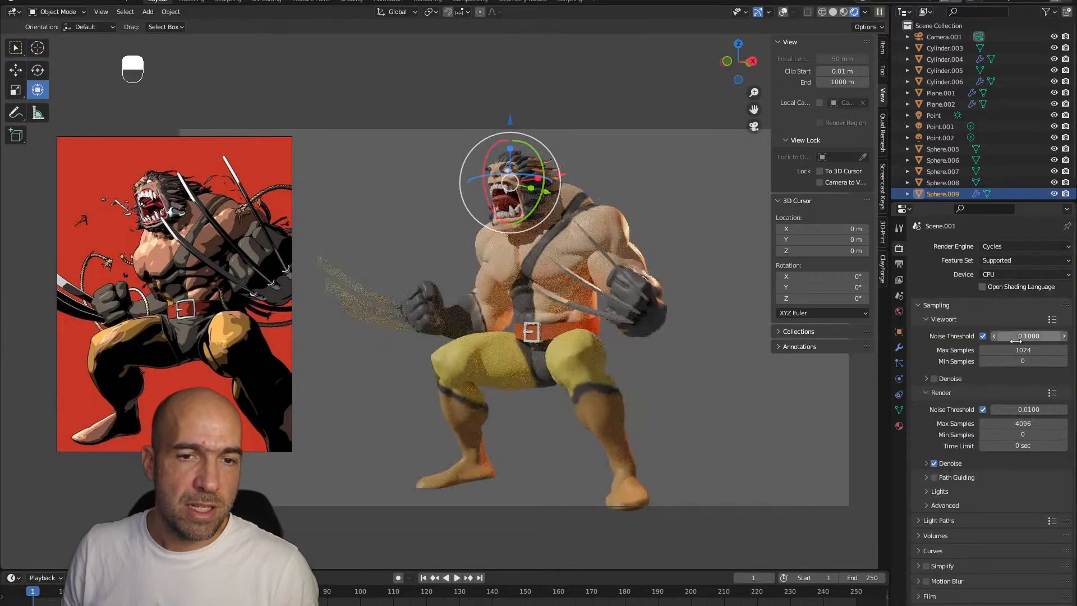
{"action": "left_click", "coordinate": [938, 380]}
{"action": "left_click", "coordinate": [1020, 351]}
{"action": "type", "text": "25"}
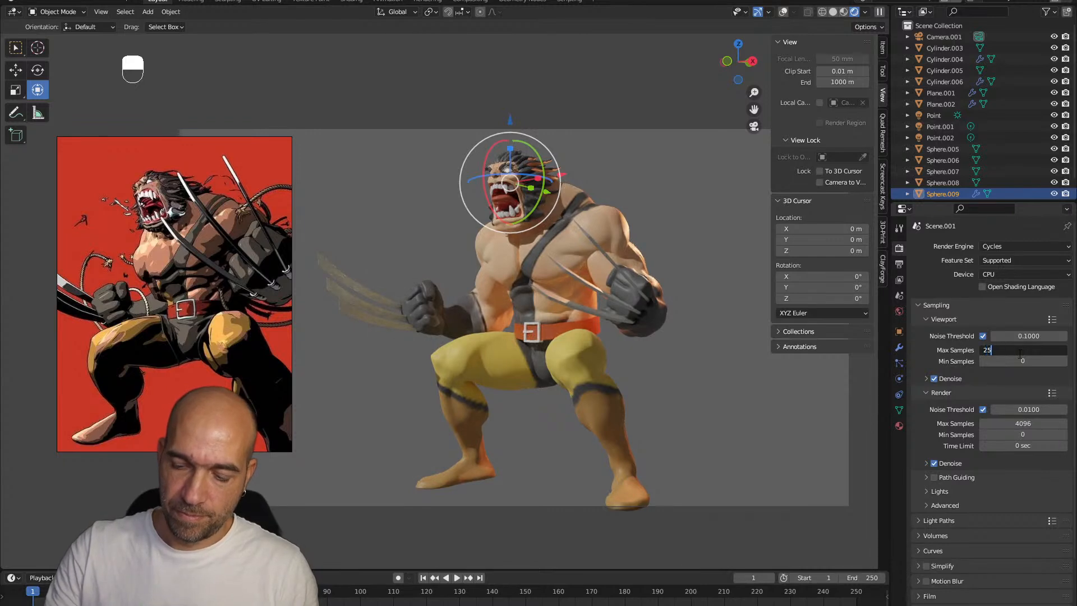
{"action": "key", "text": "Return"}
{"action": "left_click", "coordinate": [718, 379]}
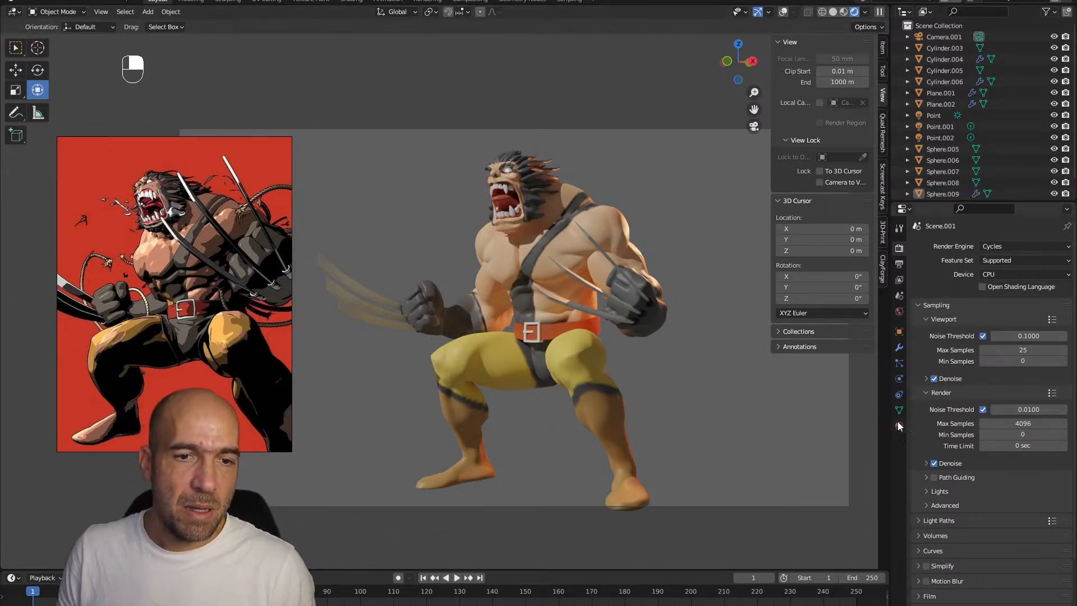
Set the colour management view transform to Standard and the look to High Contrast
{"action": "scroll", "coordinate": [980, 489], "scroll_direction": "down", "scroll_amount": 3}
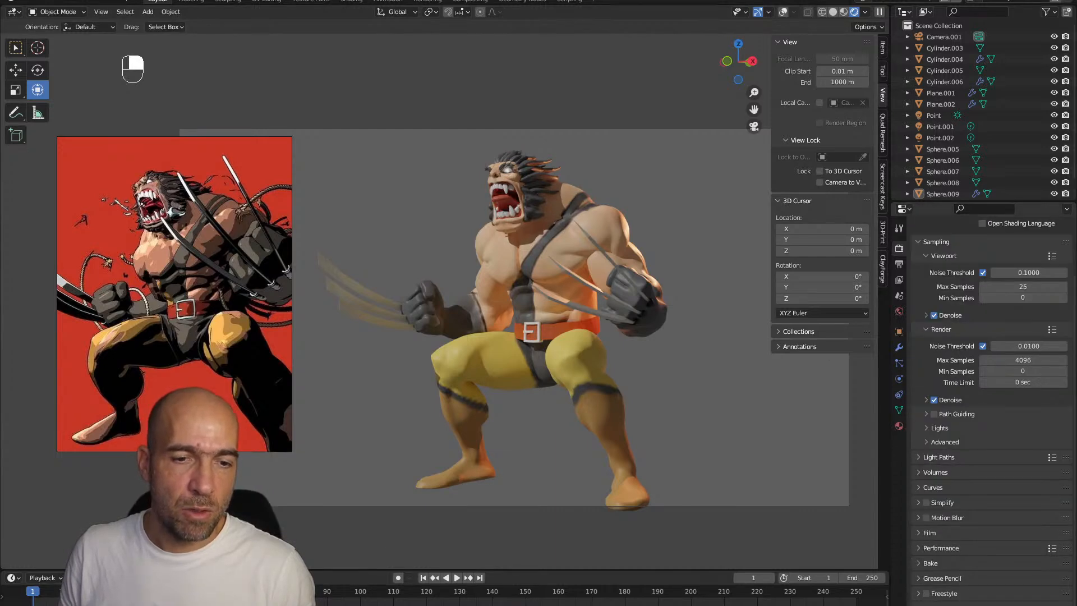
{"action": "scroll", "coordinate": [953, 586], "scroll_direction": "down", "scroll_amount": 5}
{"action": "left_click", "coordinate": [998, 537]}
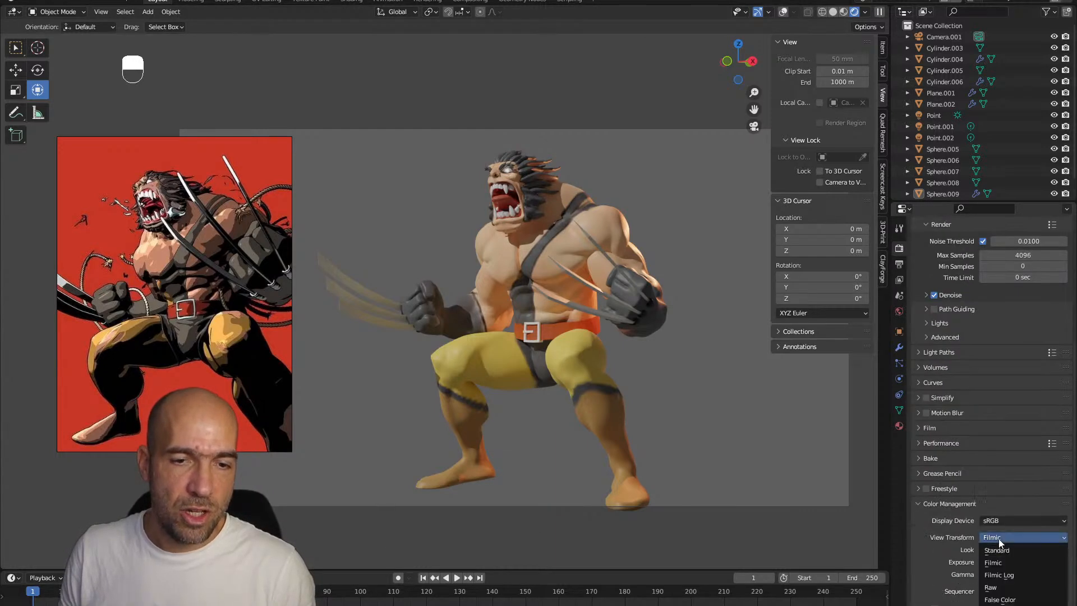
{"action": "left_click", "coordinate": [1002, 550]}
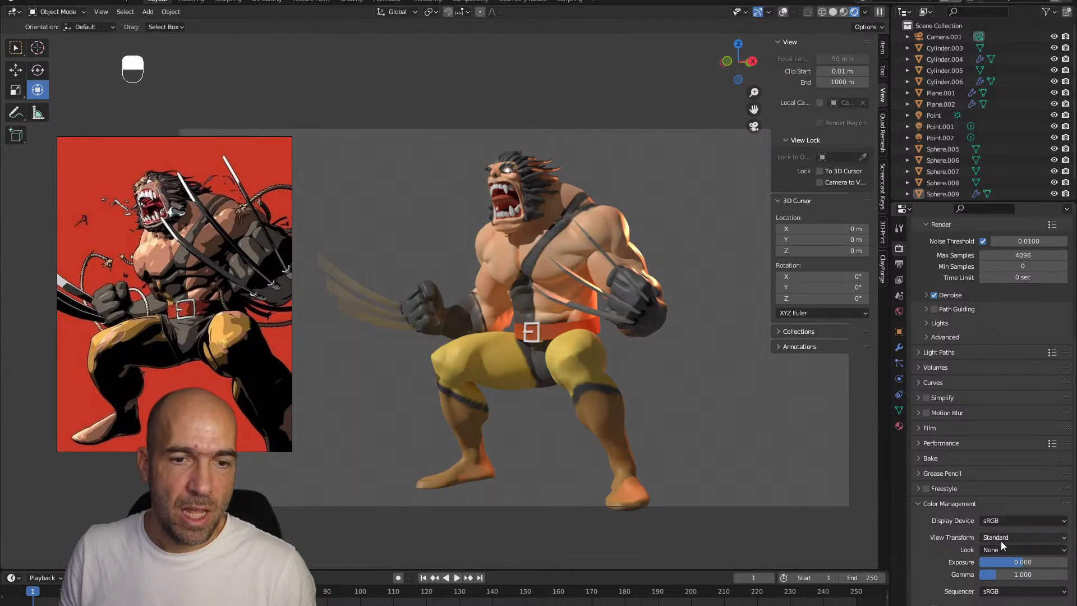
{"action": "left_click", "coordinate": [1000, 547]}
{"action": "left_click", "coordinate": [1010, 524]}
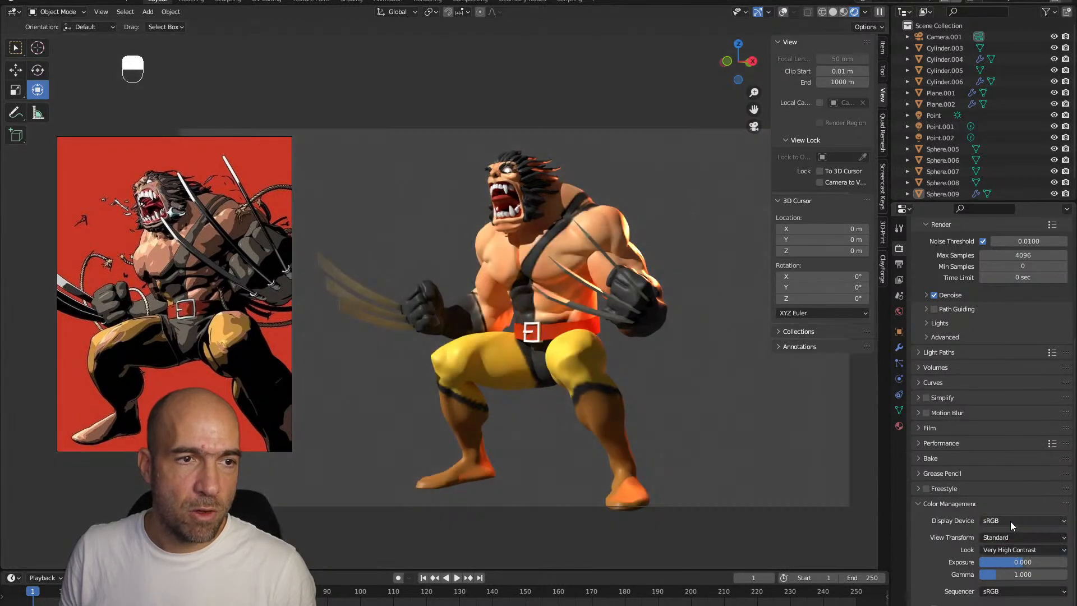
{"action": "left_click", "coordinate": [1008, 549]}
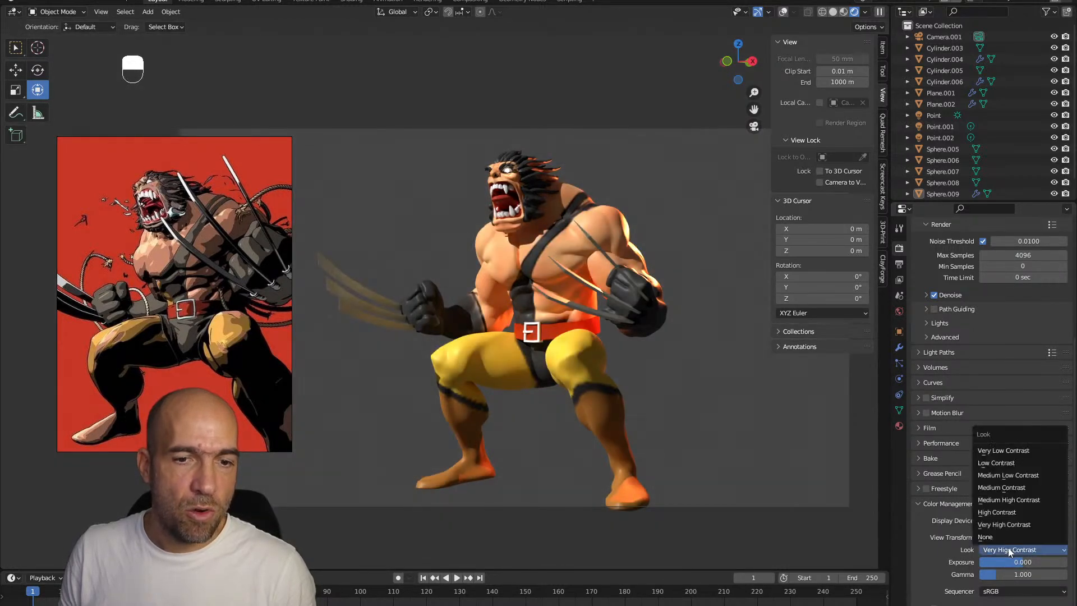
{"action": "left_click", "coordinate": [1007, 511]}
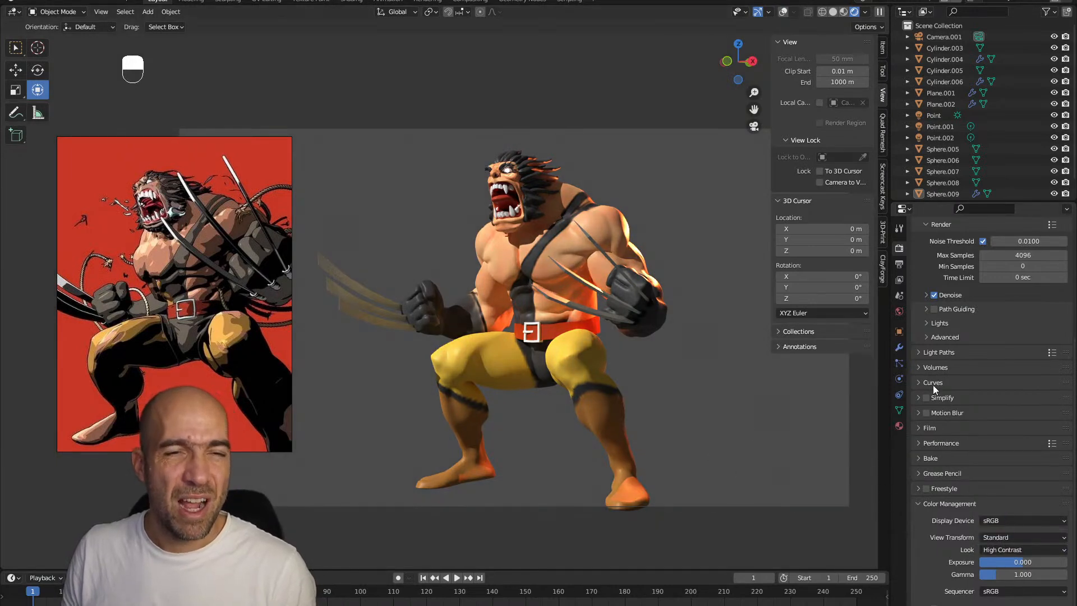
Change the Cycles feature set to Experimental
{"action": "scroll", "coordinate": [987, 262], "scroll_direction": "up", "scroll_amount": 6}
{"action": "left_click", "coordinate": [997, 229]}
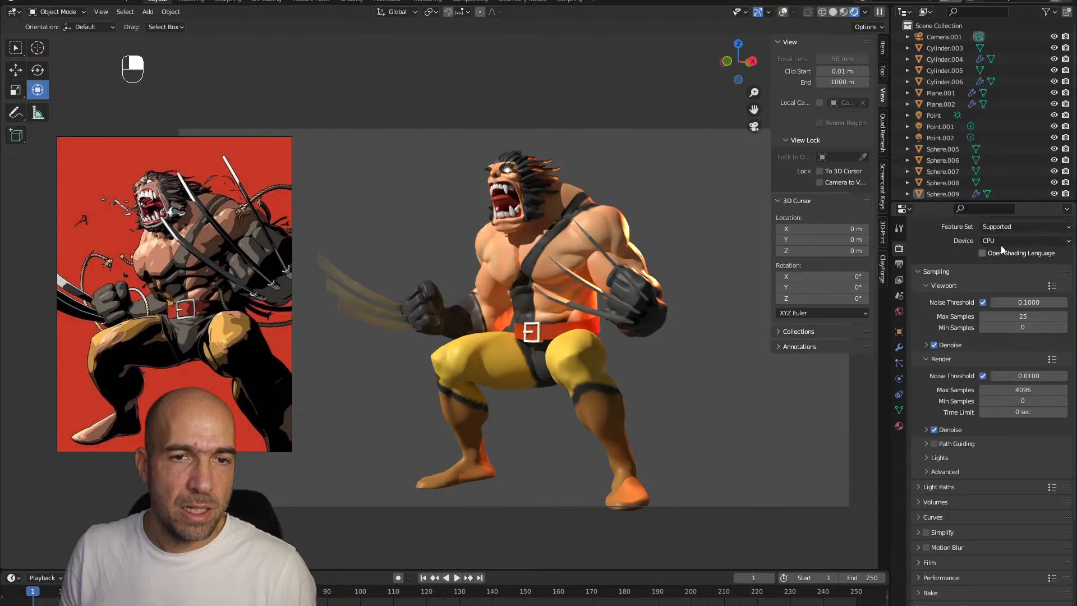
{"action": "left_click", "coordinate": [1004, 230]}
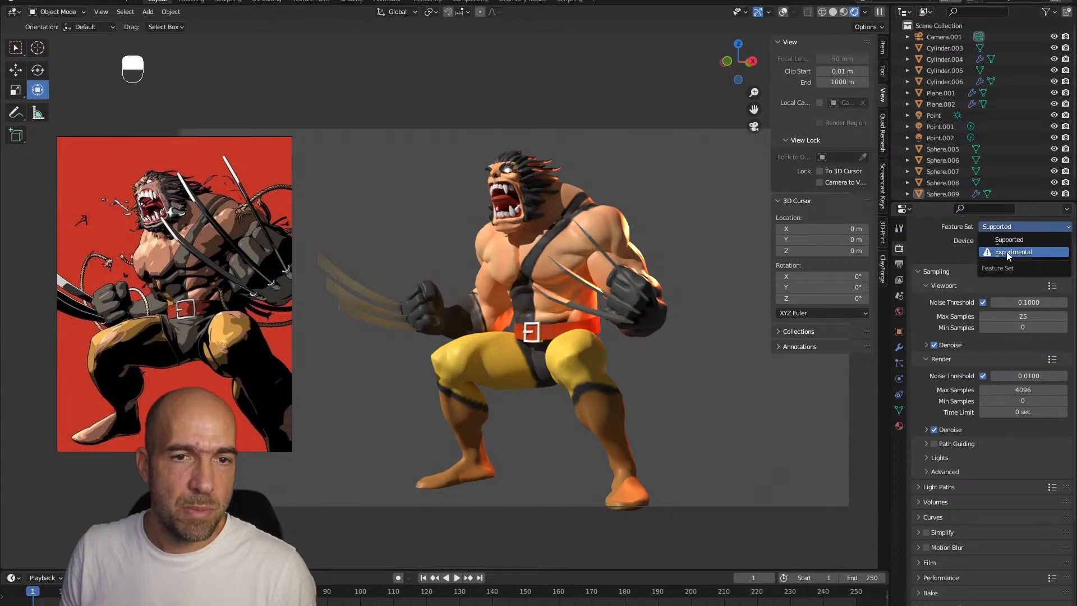
{"action": "left_click", "coordinate": [1007, 252]}
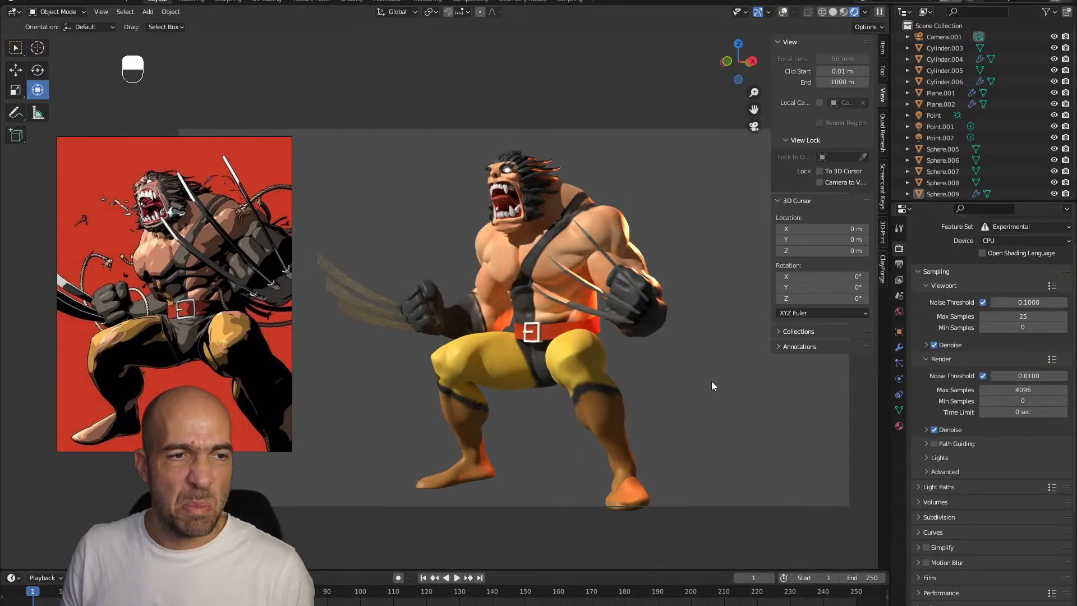
Switch the render engine back to Eevee
{"action": "scroll", "coordinate": [963, 261], "scroll_direction": "up", "scroll_amount": 2}
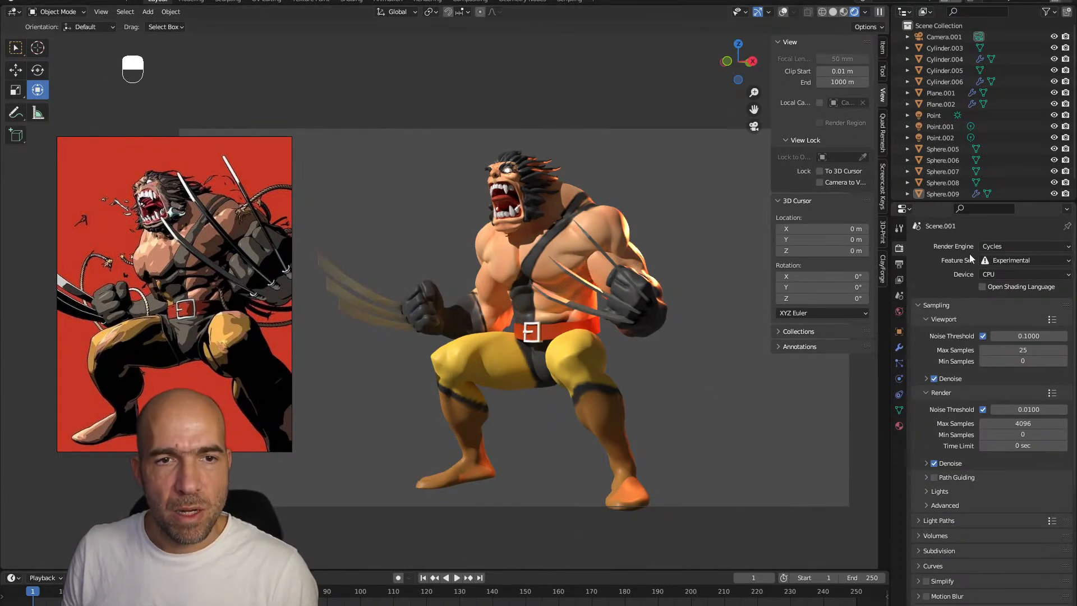
{"action": "left_click", "coordinate": [1009, 252]}
{"action": "left_click", "coordinate": [1008, 259]}
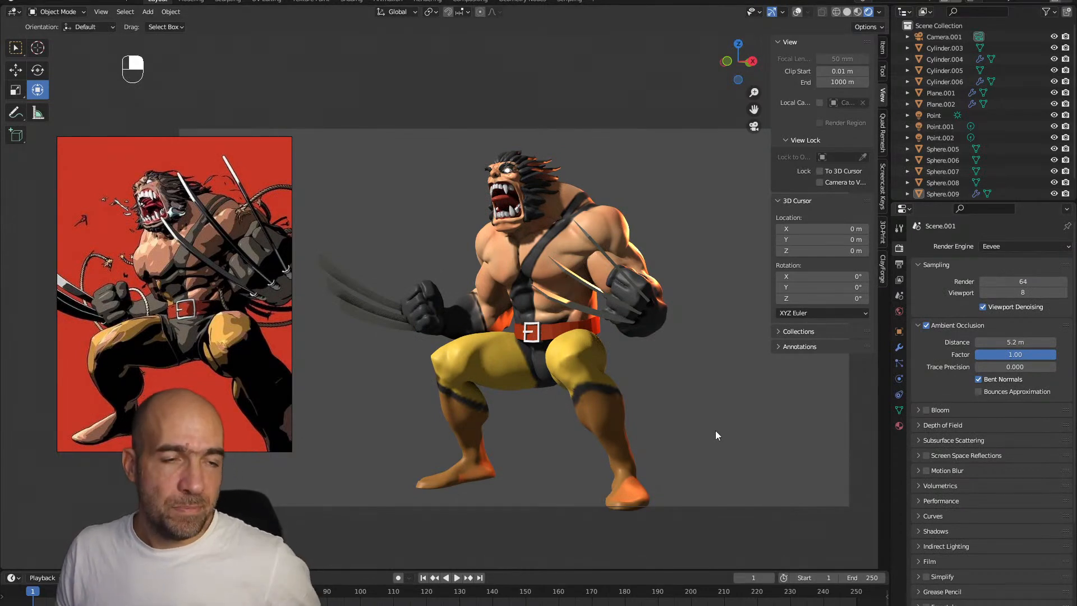
Hide the sidebar and maximize the 3D viewport to present the whole figure
{"action": "left_click_drag", "start_coordinate": [754, 419], "coordinate": [745, 364], "text": "ctrl+alt"}
{"action": "left_click_drag", "start_coordinate": [755, 444], "coordinate": [772, 405], "text": "alt+shift"}
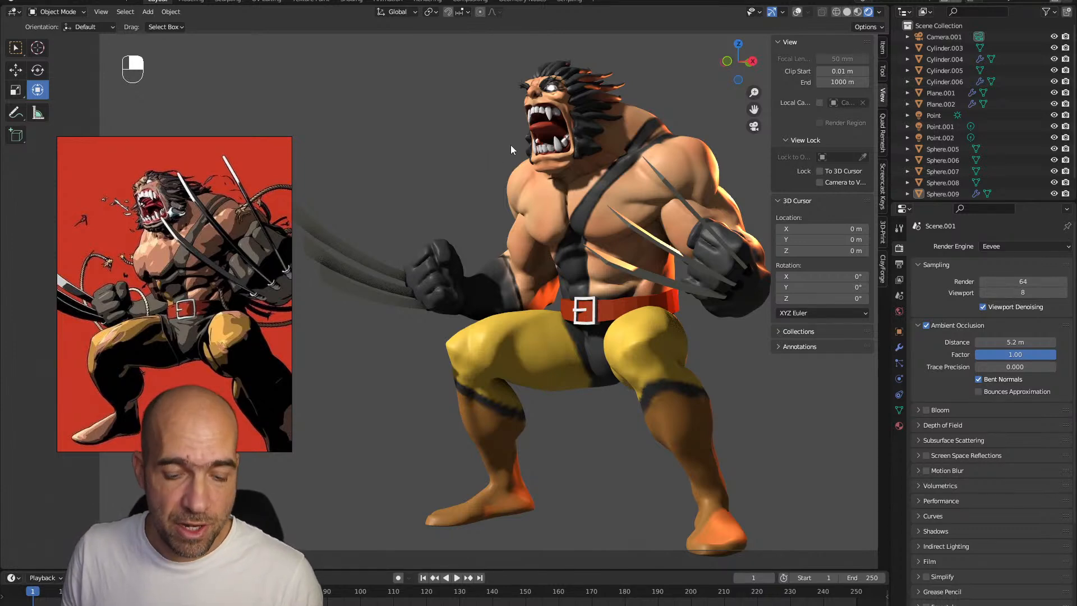
{"action": "key", "text": "n"}
{"action": "key", "text": "ctrl+space"}
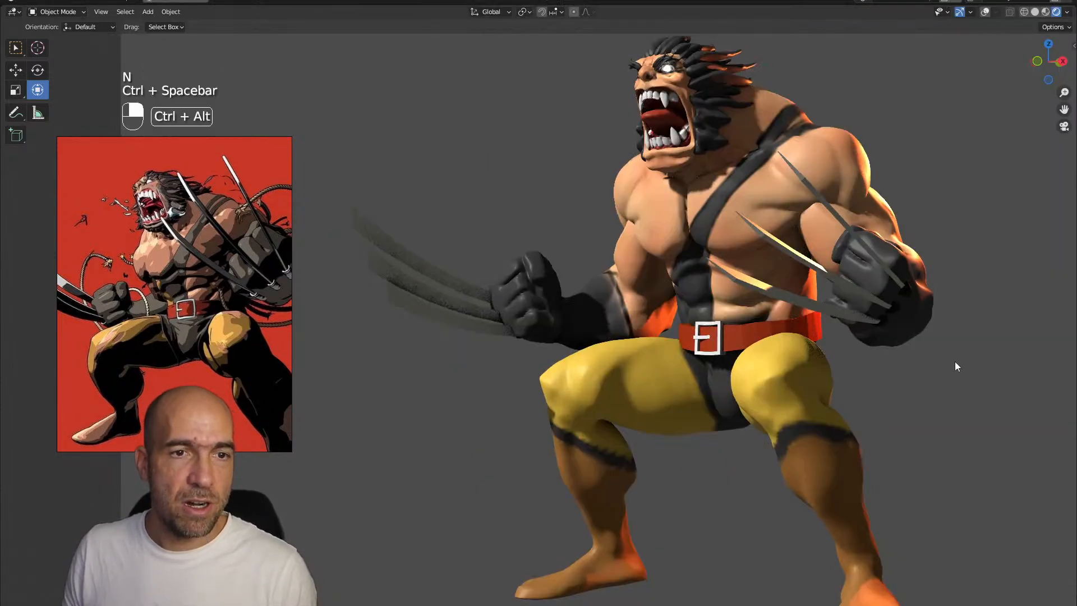
{"action": "scroll", "coordinate": [954, 366], "scroll_direction": "down", "scroll_amount": 6}
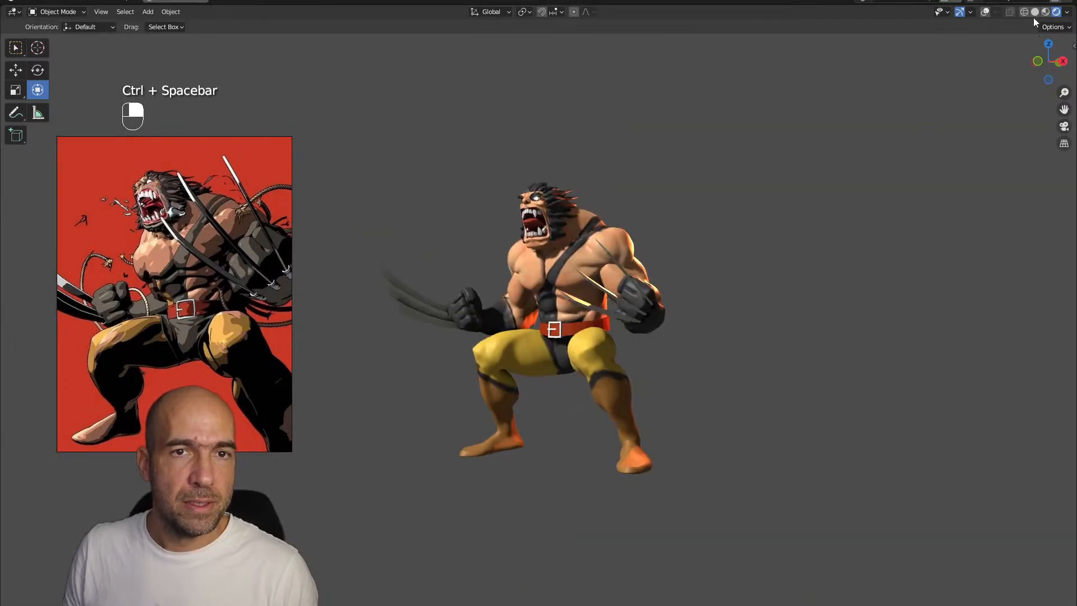
Compare the figure in solid and rendered shading, finishing in solid view
{"action": "left_click", "coordinate": [1034, 12]}
{"action": "scroll", "coordinate": [851, 265], "scroll_direction": "up", "scroll_amount": 5}
{"action": "right_click_drag", "start_coordinate": [864, 245], "coordinate": [858, 242], "text": "alt+shift"}
{"action": "right_click_drag", "start_coordinate": [858, 241], "coordinate": [869, 246], "text": "alt+shift"}
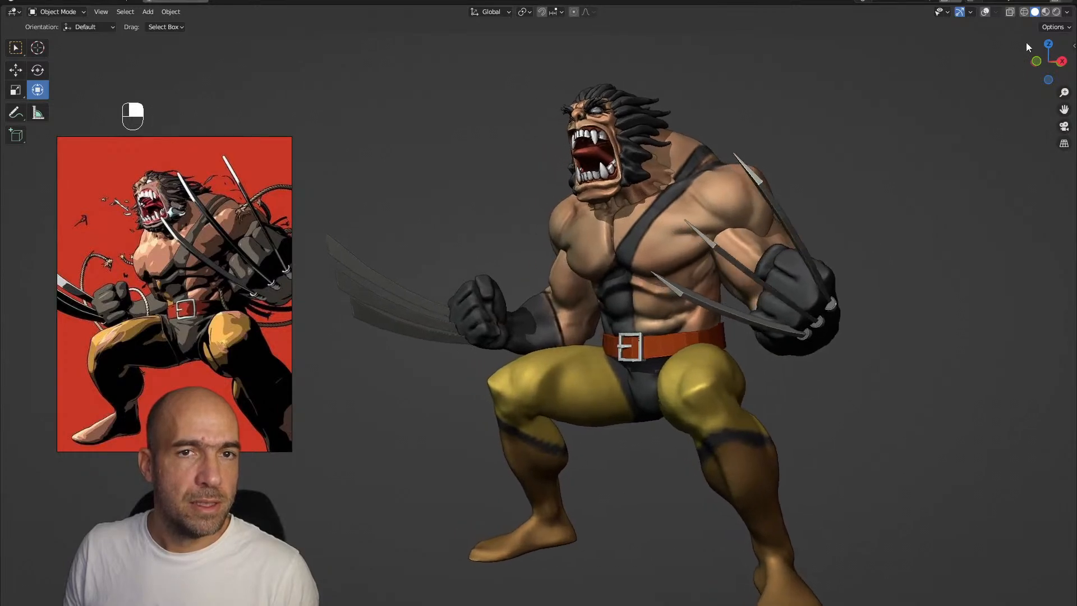
{"action": "left_click", "coordinate": [1056, 12]}
{"action": "left_click", "coordinate": [1035, 12]}
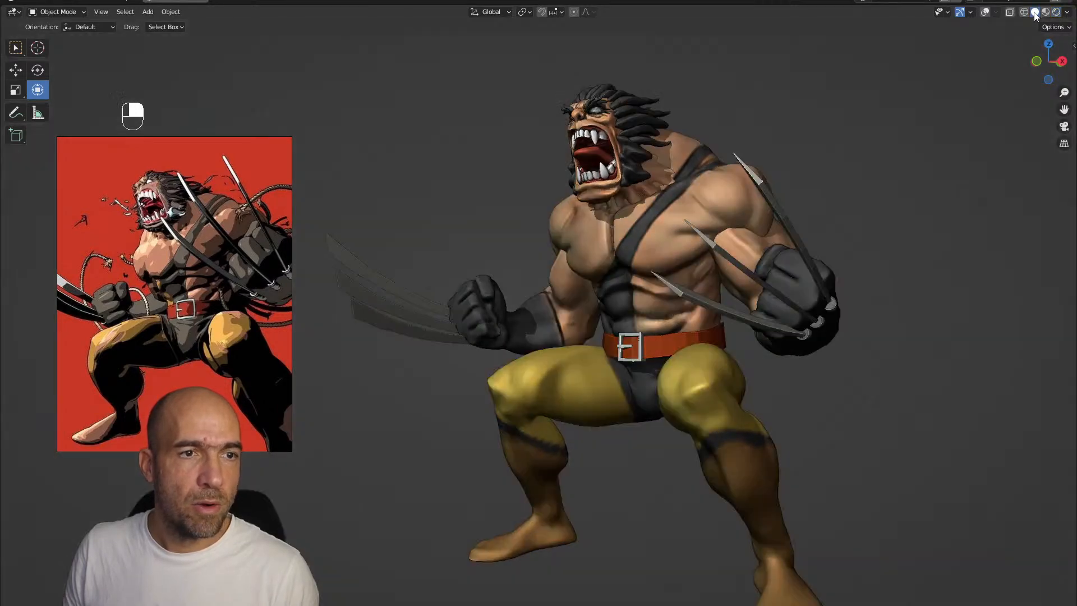
{"action": "left_click", "coordinate": [1056, 11]}
{"action": "left_click", "coordinate": [1035, 13]}
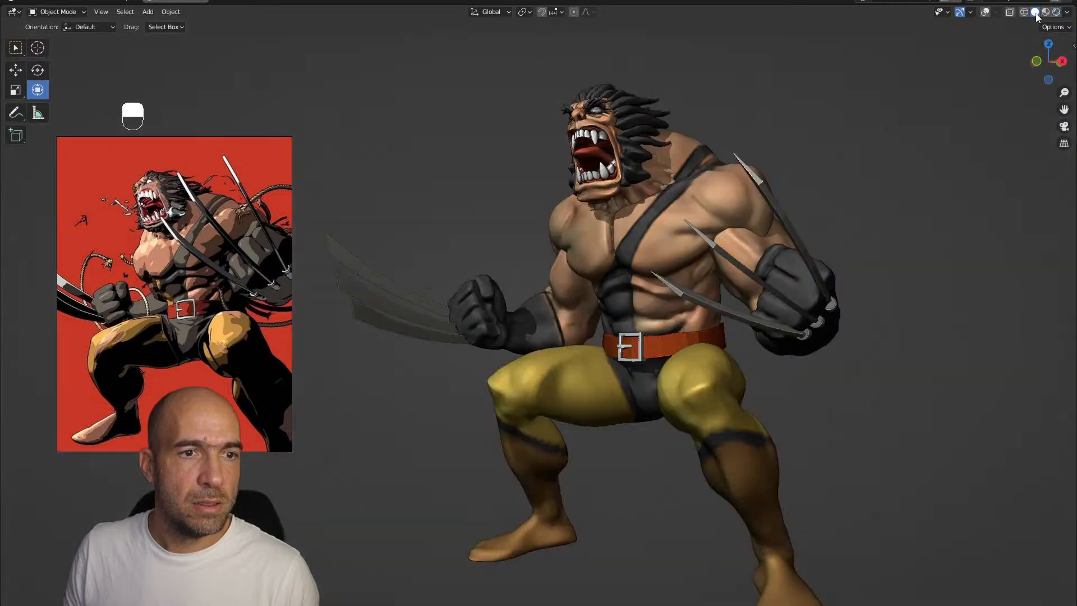